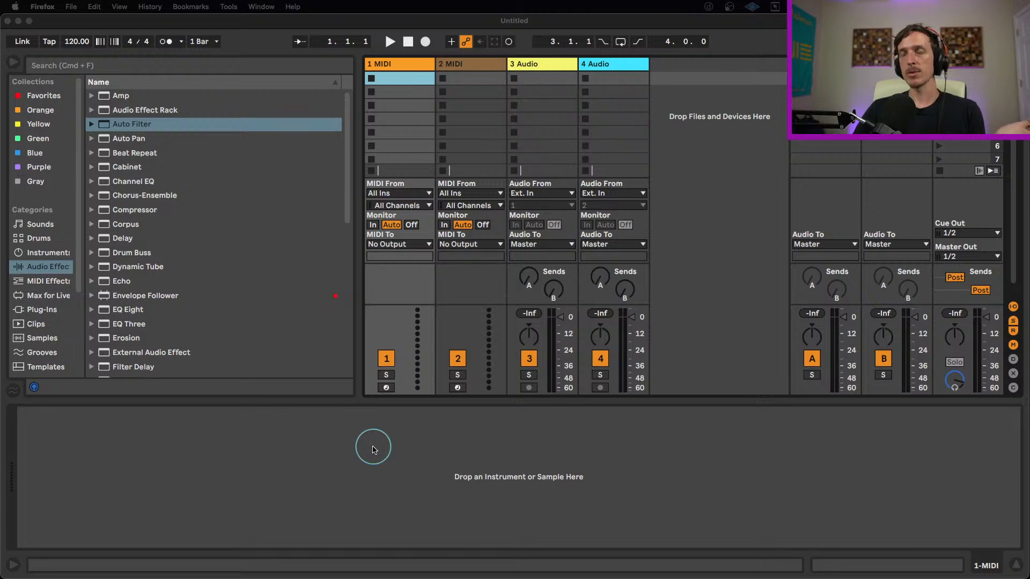
# Step: Load an empty Drum Rack from the Drums category onto the first MIDI track
pyautogui.click(349, 278)
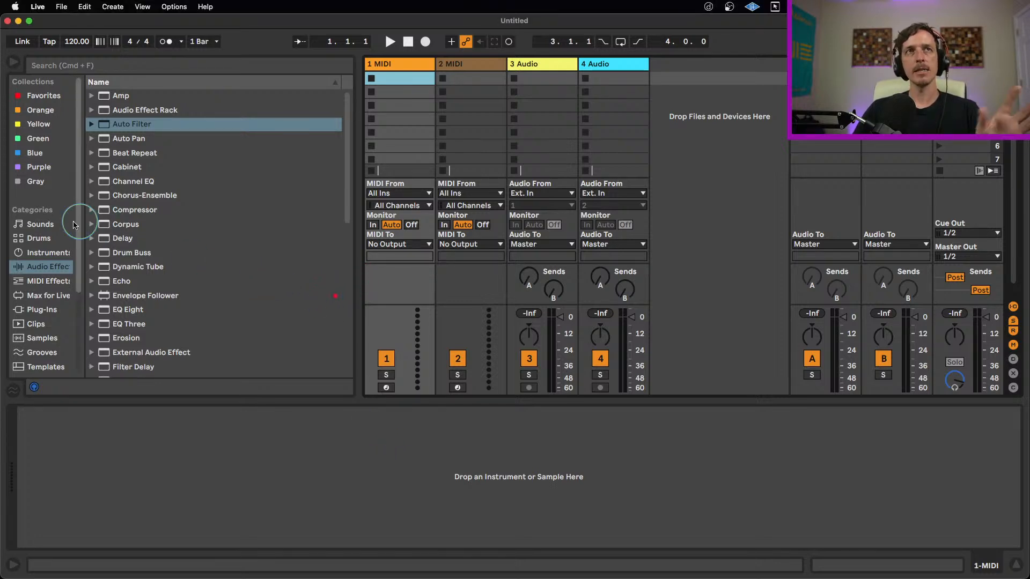
pyautogui.click(48, 241)
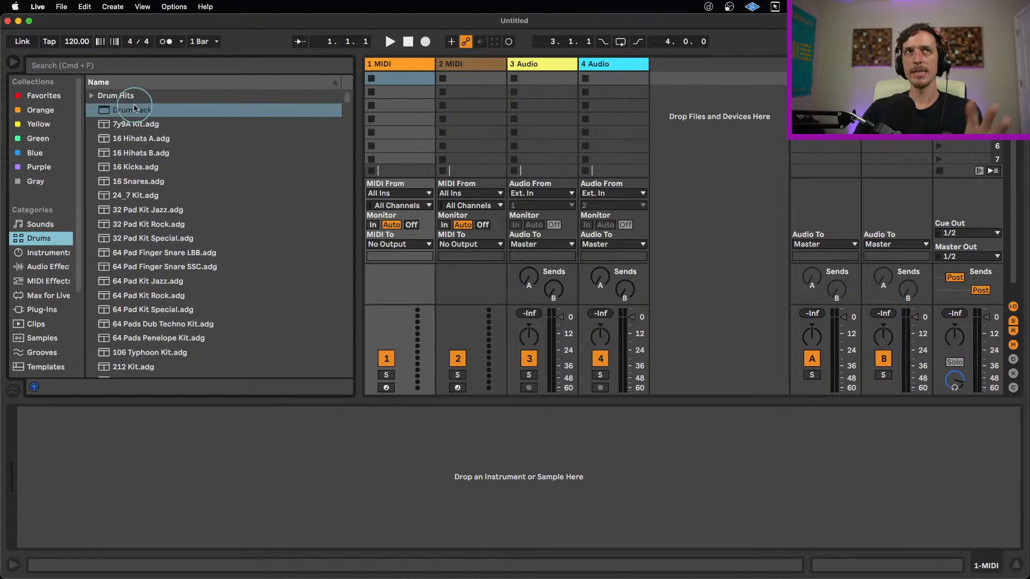
pyautogui.moveTo(137, 110); pyautogui.dragTo(426, 123)
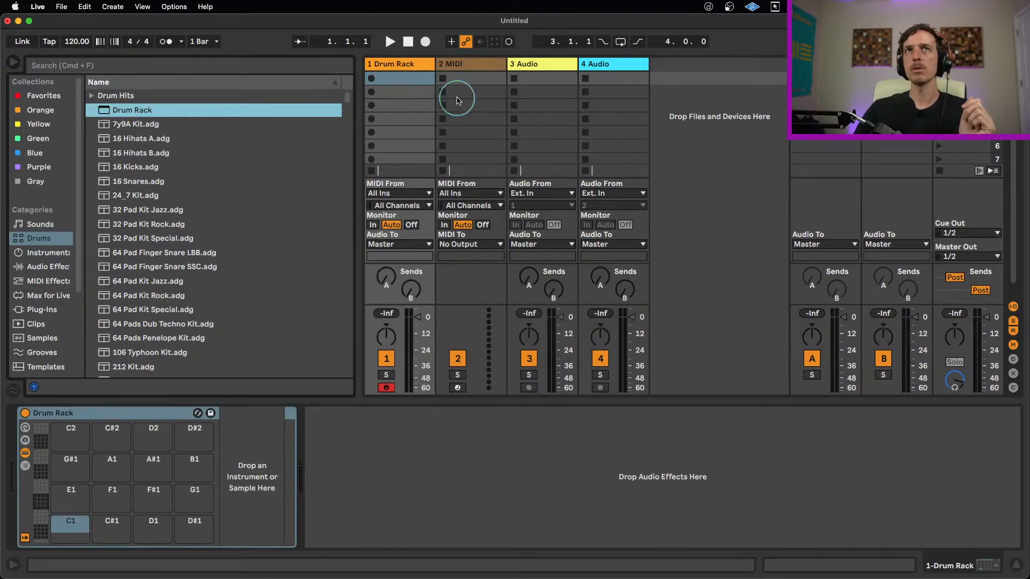
pyautogui.click(401, 82)
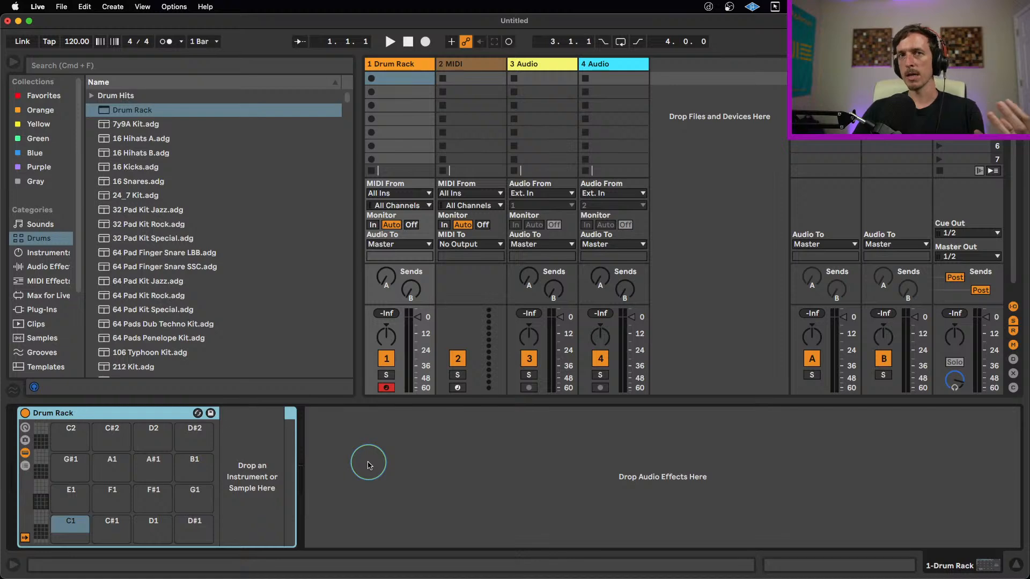
# Step: Load the Operator instrument onto the second MIDI track
pyautogui.click(49, 254)
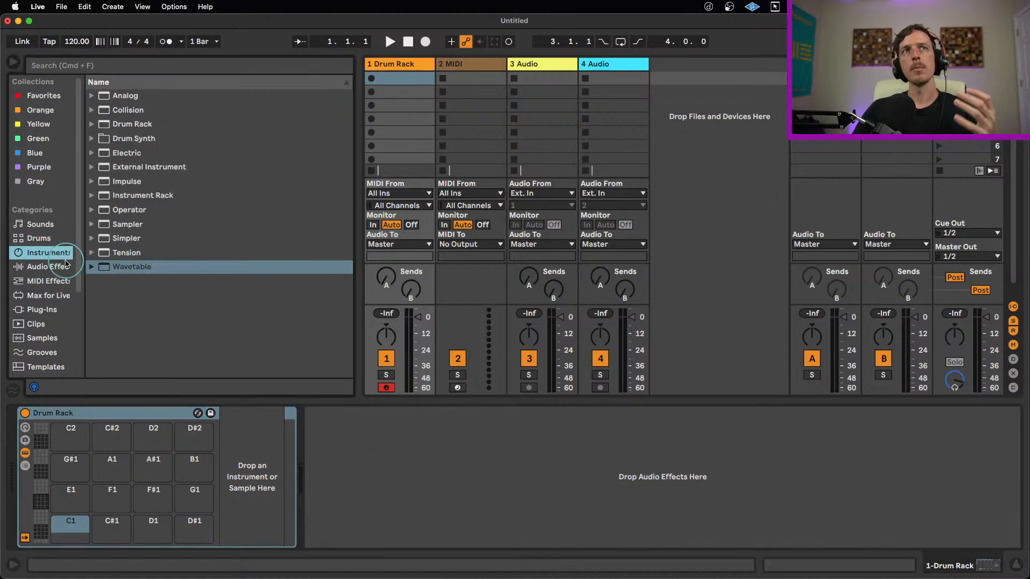
pyautogui.moveTo(104, 211); pyautogui.dragTo(479, 106)
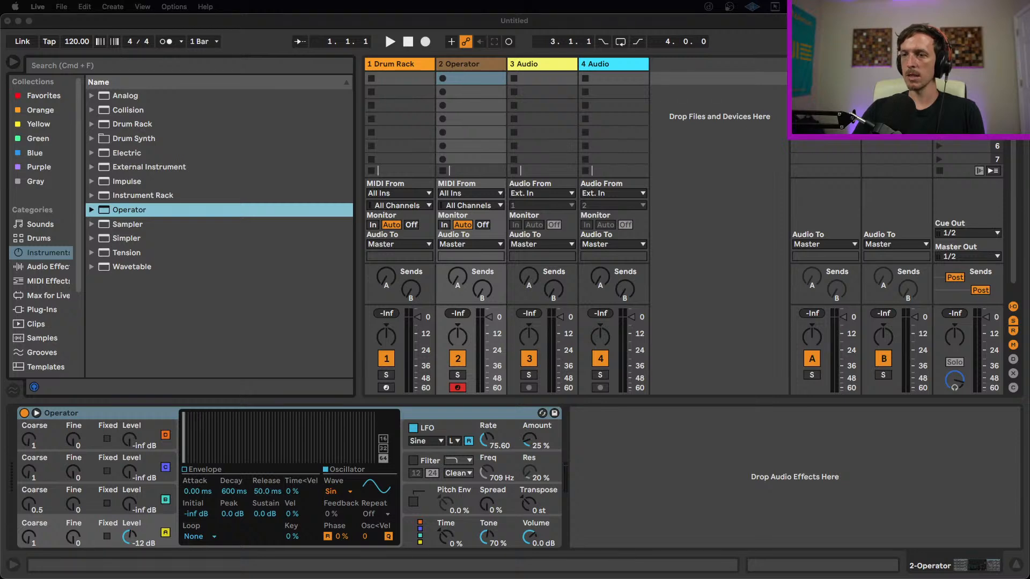
pyautogui.click(461, 169)
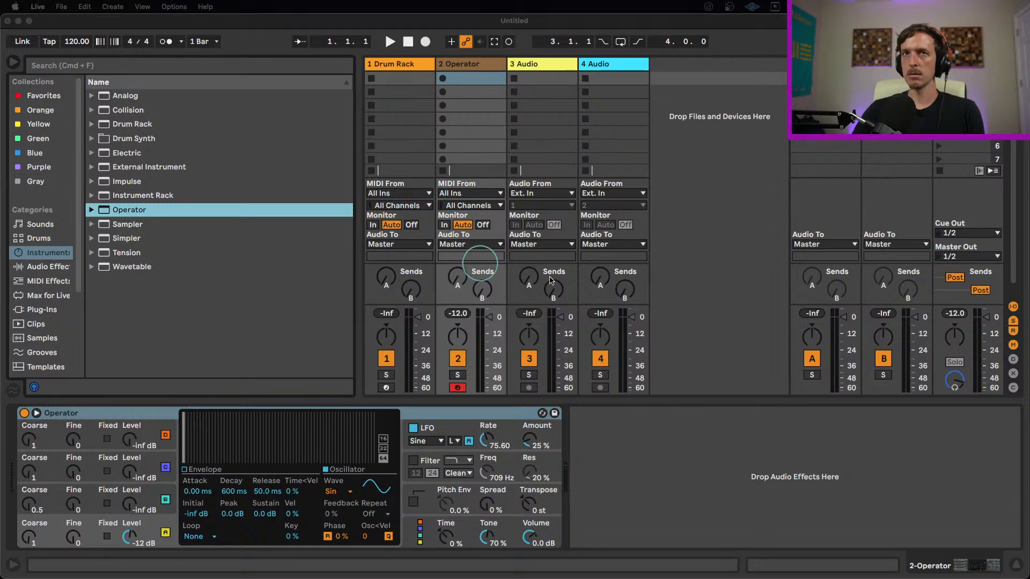
pyautogui.click(668, 468)
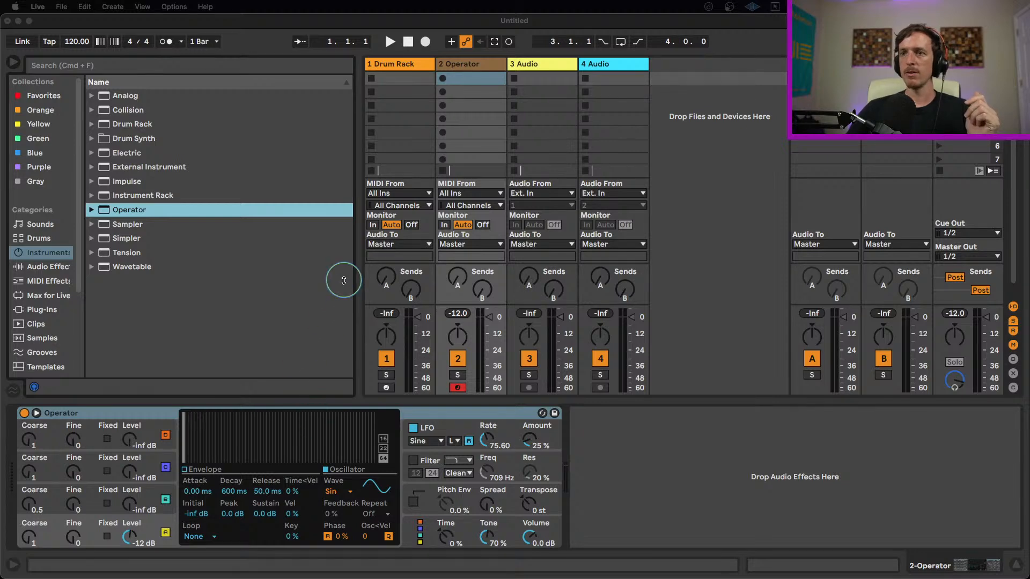
# Step: Switch to Firefox and read the Arrangement View section of the Live 11.0.5 release notes
pyautogui.moveTo(470, 578); pyautogui.dragTo(231, 209)
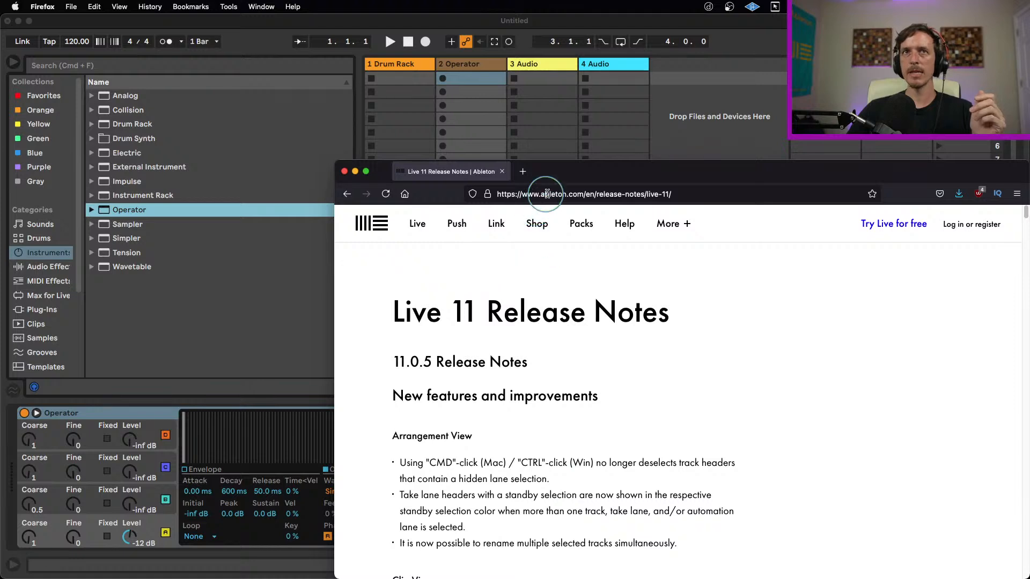
pyautogui.moveTo(553, 179); pyautogui.dragTo(419, 136)
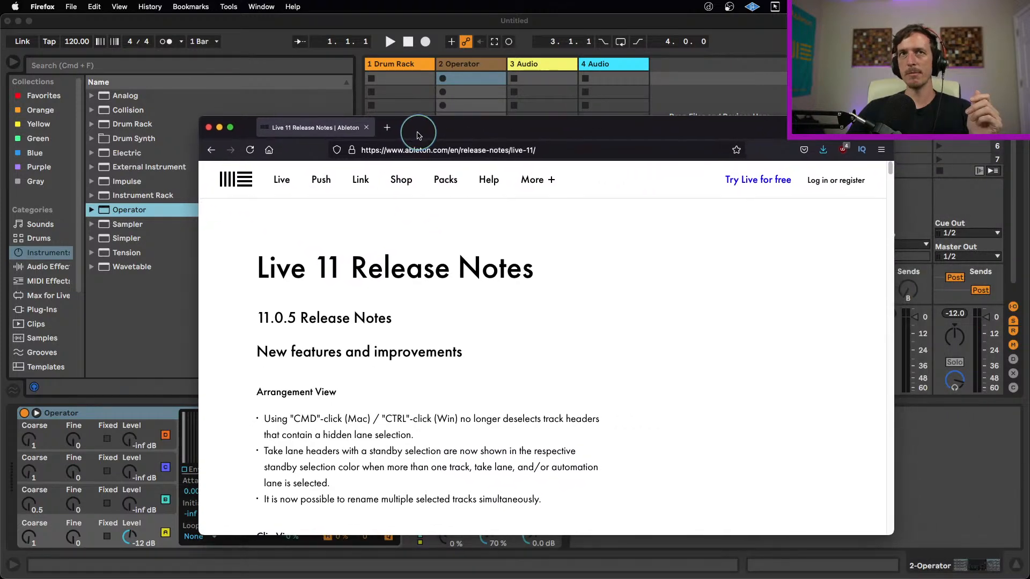
pyautogui.scroll(-2, 510, 335)
pyautogui.scroll(-1, 510, 336)
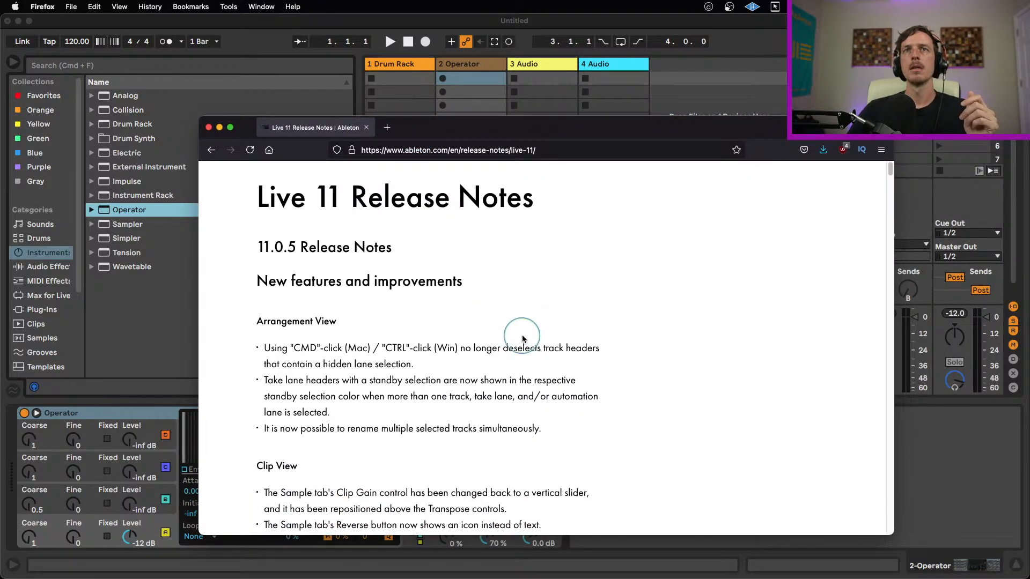
pyautogui.scroll(-1, 265, 349)
pyautogui.scroll(-1, 264, 341)
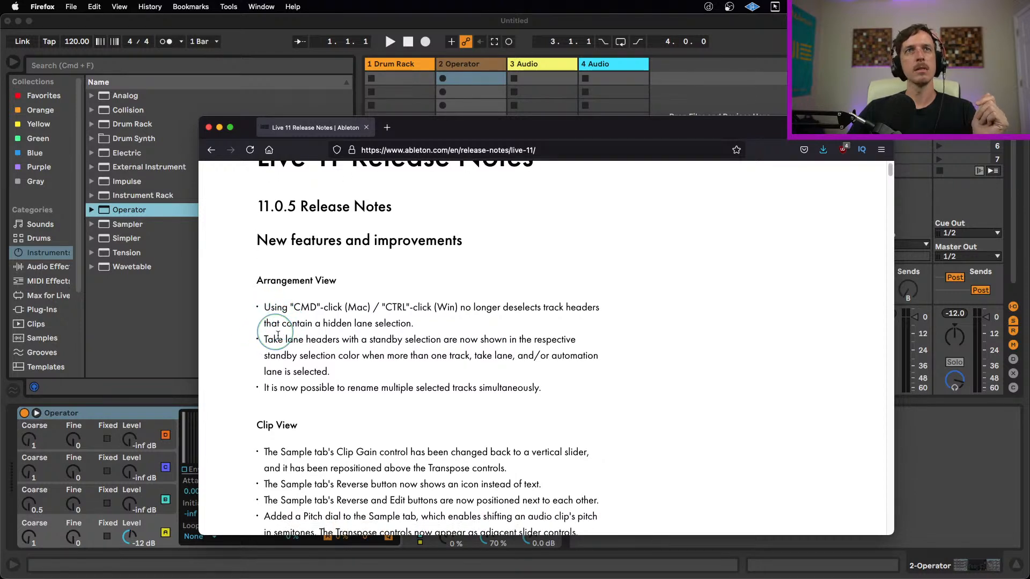
pyautogui.moveTo(284, 340); pyautogui.dragTo(384, 355)
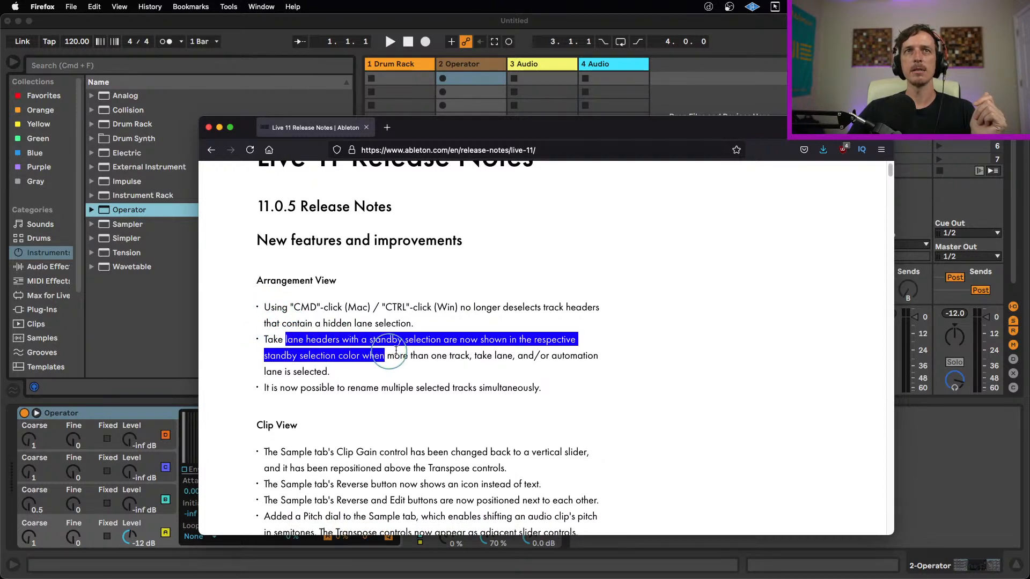
pyautogui.click(384, 355)
pyautogui.moveTo(301, 390); pyautogui.dragTo(423, 390)
pyautogui.click(424, 390)
# Step: Examine the Clip View note about the Sample tab's Clip Gain control
pyautogui.scroll(-1, 350, 349)
pyautogui.scroll(-5, 350, 349)
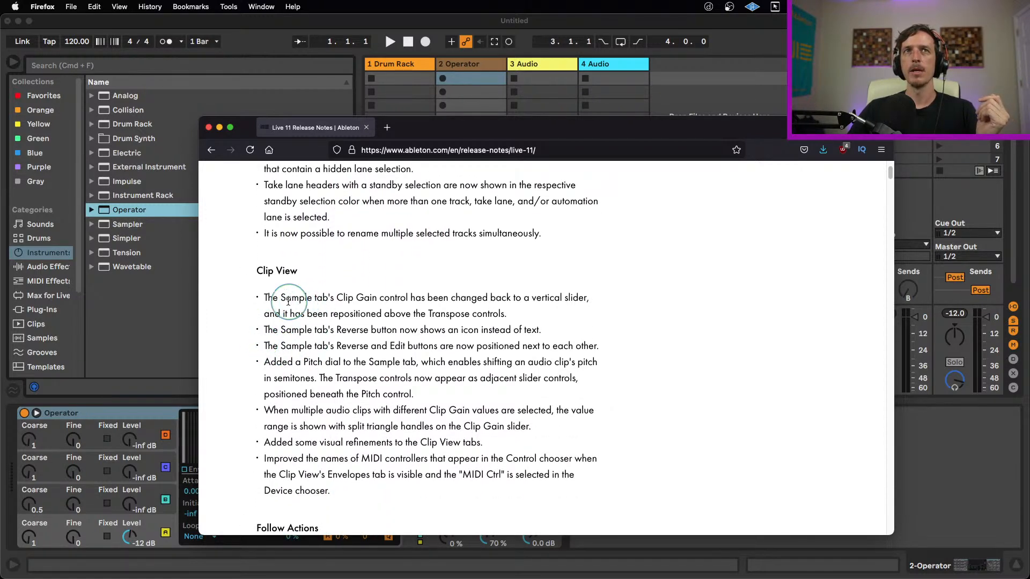
pyautogui.moveTo(286, 297); pyautogui.dragTo(448, 298)
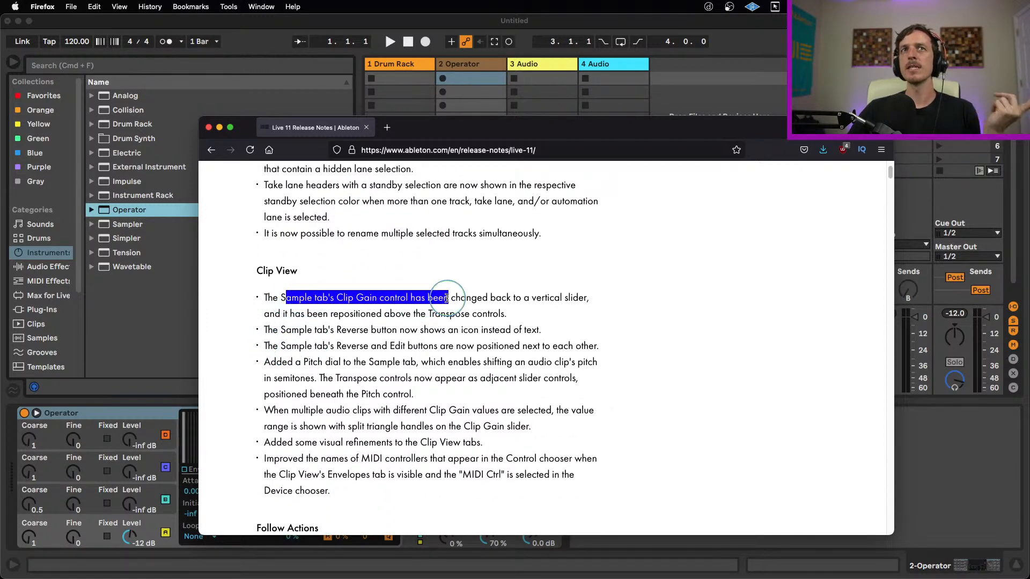
# Step: Switch to Ableton Live, add Mridanga One Shot 08.aif to the third slot of track 3, and set its clip gain to 0.88 dB
pyautogui.click(475, 92)
pyautogui.scroll(-1, 42, 338)
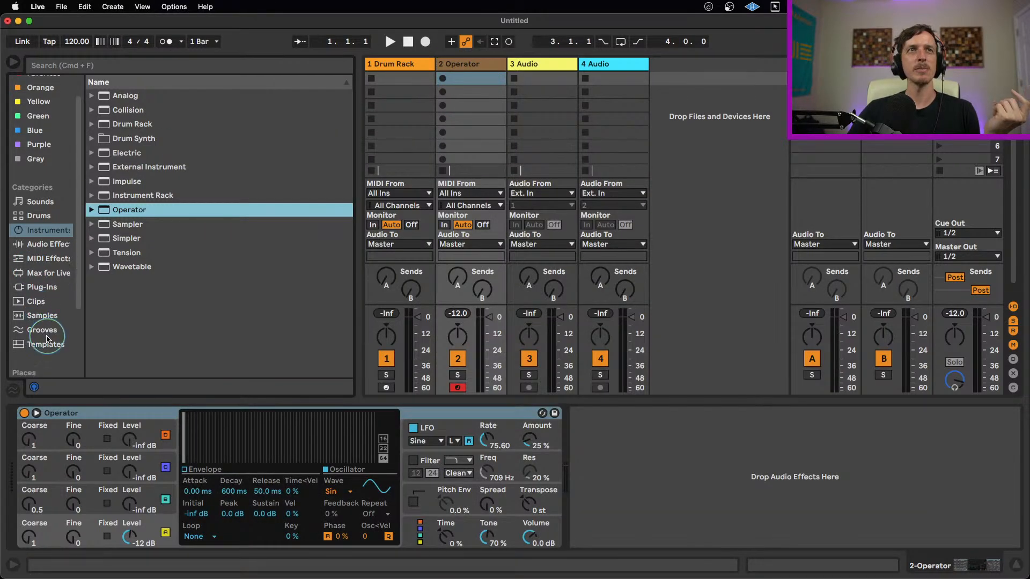
pyautogui.click(46, 345)
pyautogui.click(42, 315)
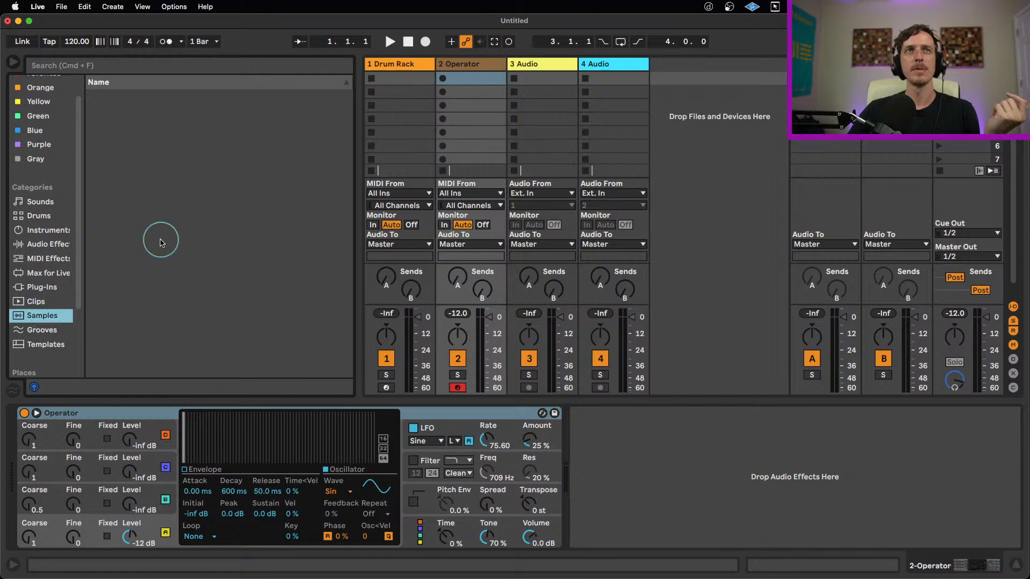
pyautogui.moveTo(156, 224); pyautogui.dragTo(546, 105)
pyautogui.doubleClick(546, 105)
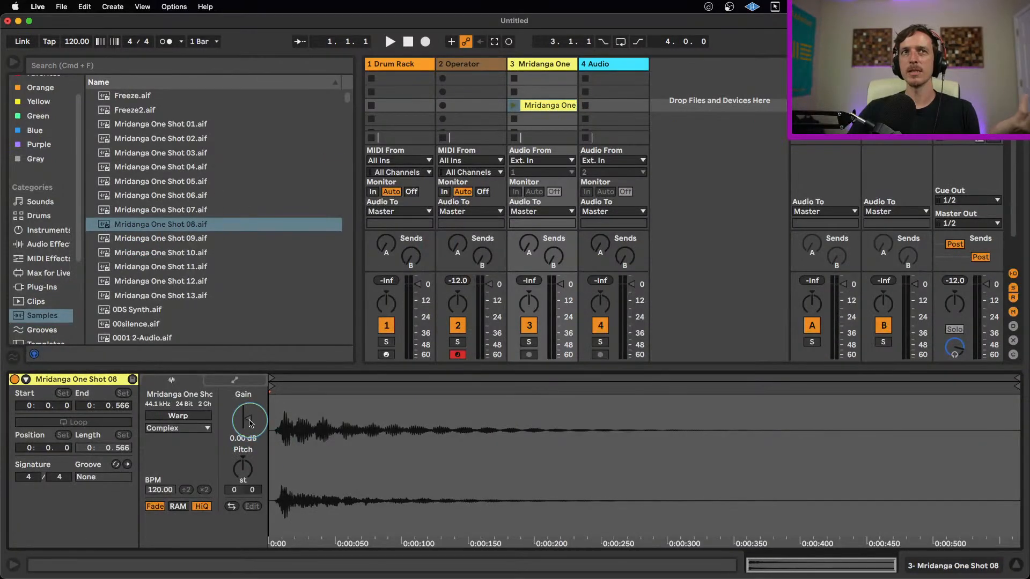
pyautogui.moveTo(247, 418); pyautogui.dragTo(306, 284)
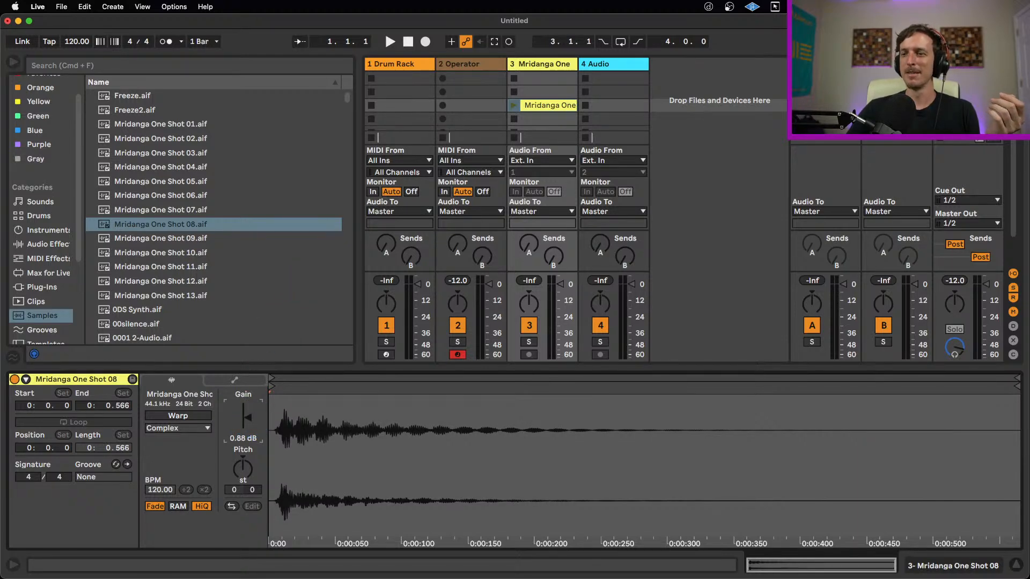
# Step: Switch to Firefox and read the remaining Clip View notes, starting with the Sample tab's Reverse button
pyautogui.press('super+Tab')
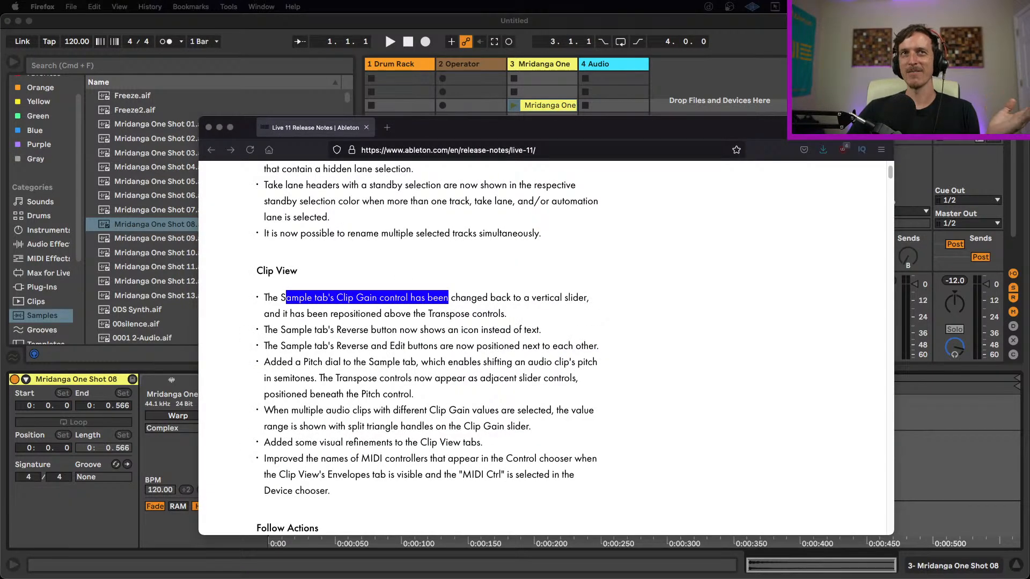
pyautogui.click(279, 326)
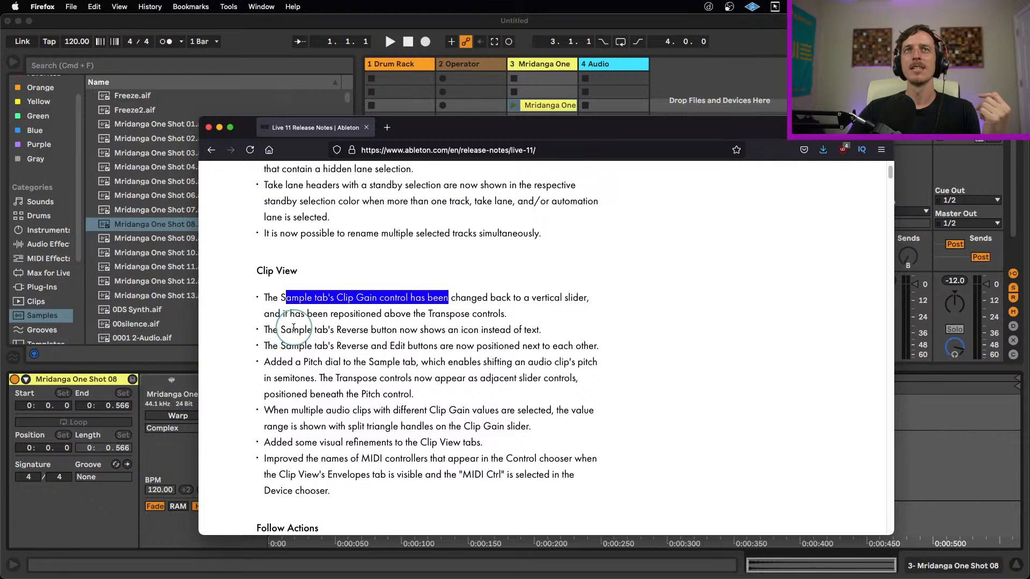
pyautogui.click(279, 326)
pyautogui.scroll(-2, 279, 326)
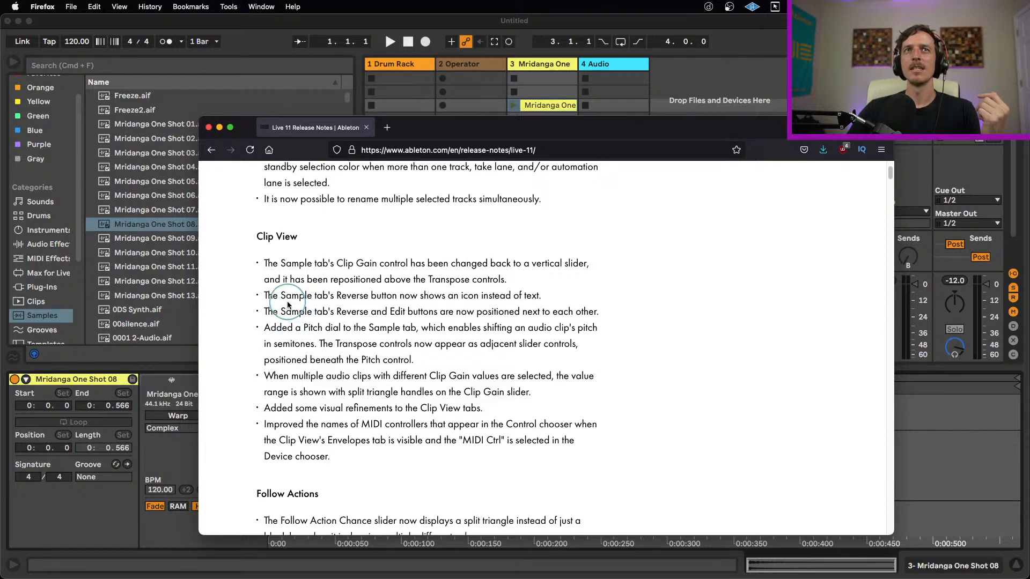
pyautogui.moveTo(286, 295); pyautogui.dragTo(392, 295)
pyautogui.click(348, 295)
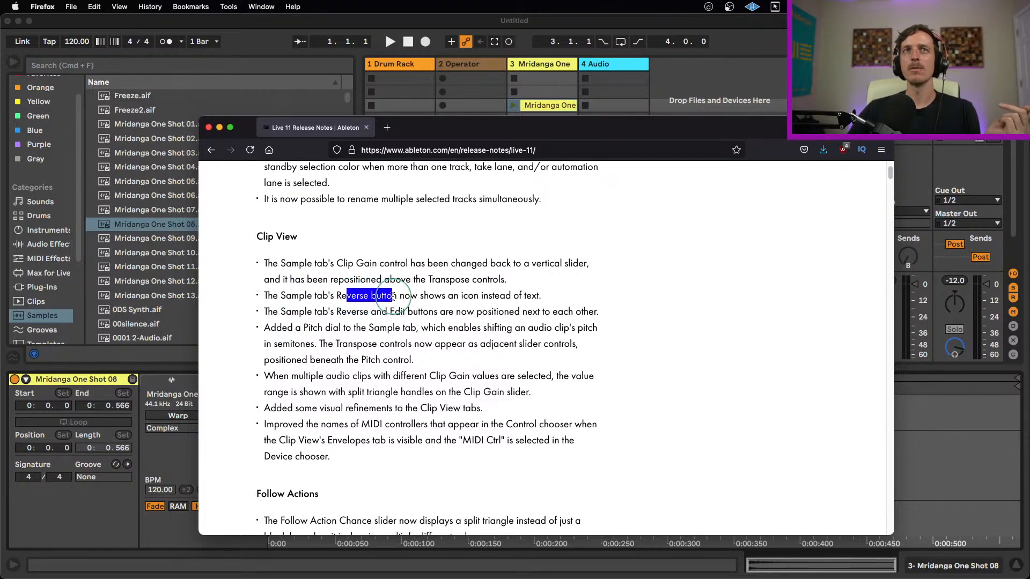
pyautogui.scroll(-2, 338, 308)
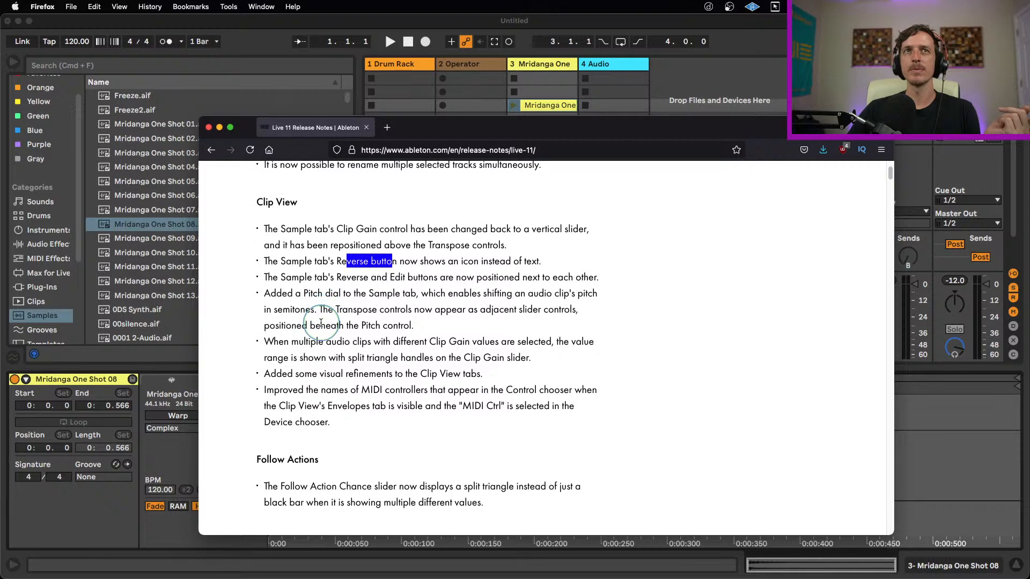
pyautogui.scroll(-6, 308, 331)
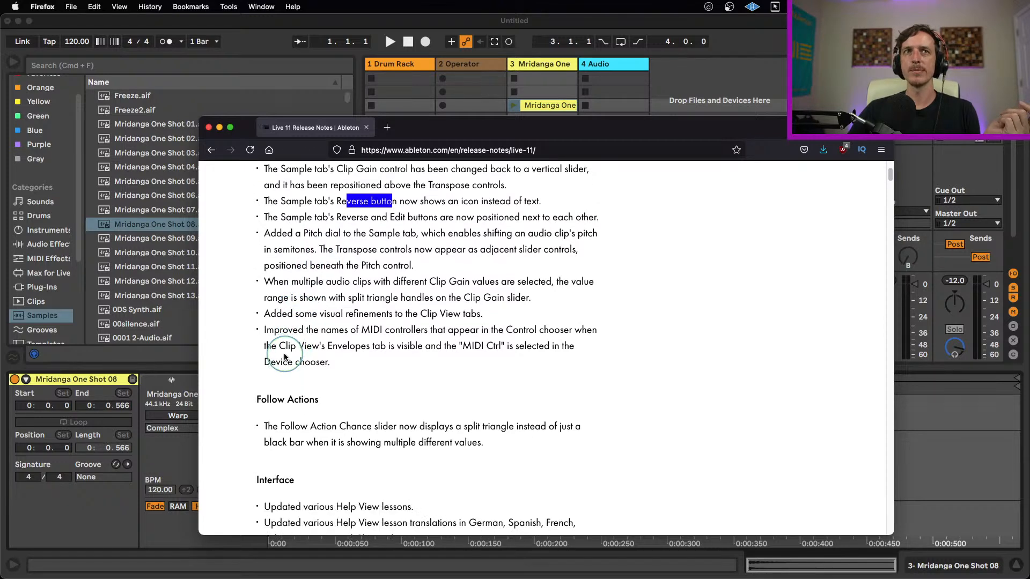
# Step: Read the Follow Actions and Interface sections, through the note on performance when deselecting many clips
pyautogui.scroll(-8, 277, 358)
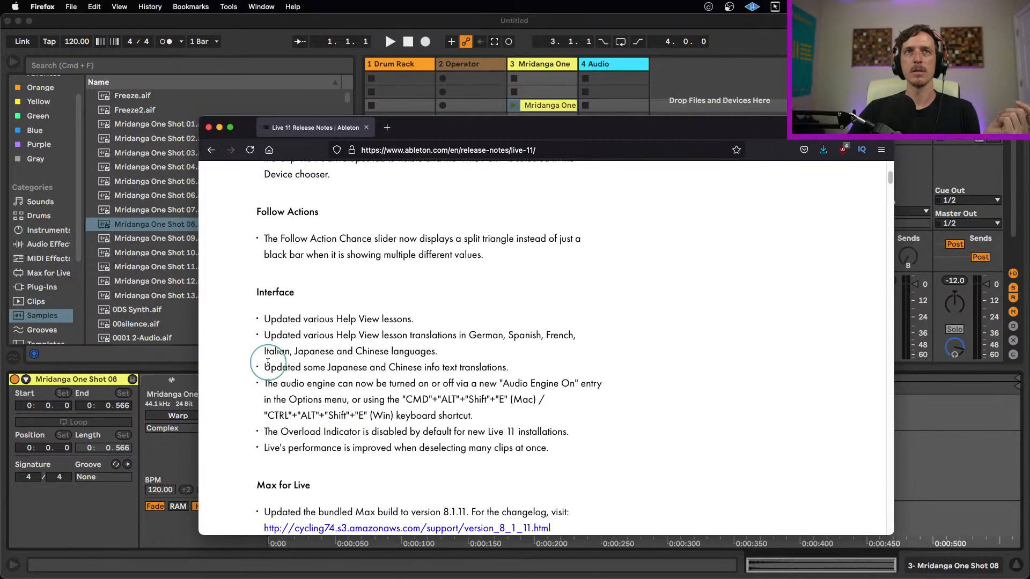
pyautogui.scroll(-2, 268, 363)
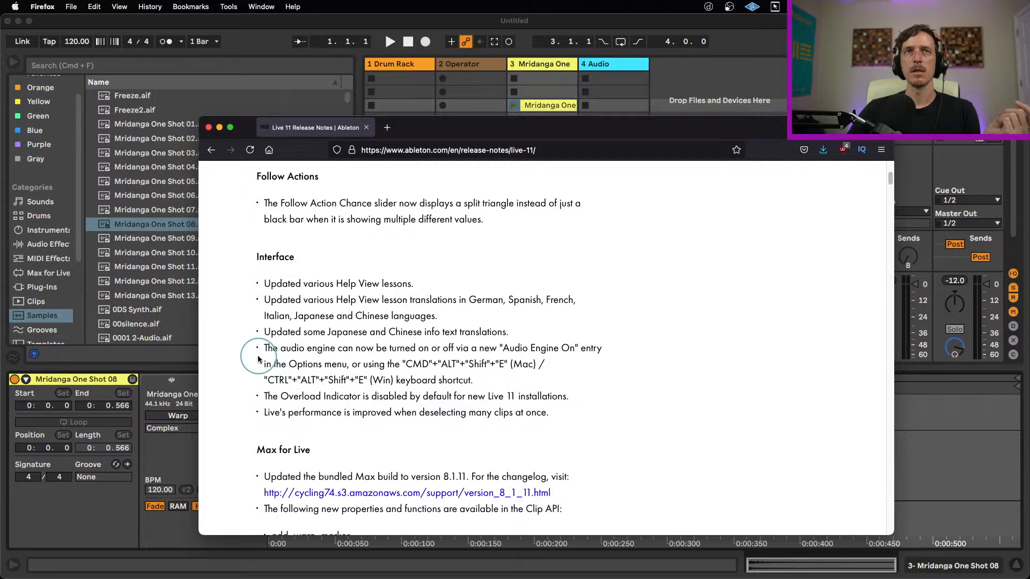
pyautogui.scroll(-2, 258, 359)
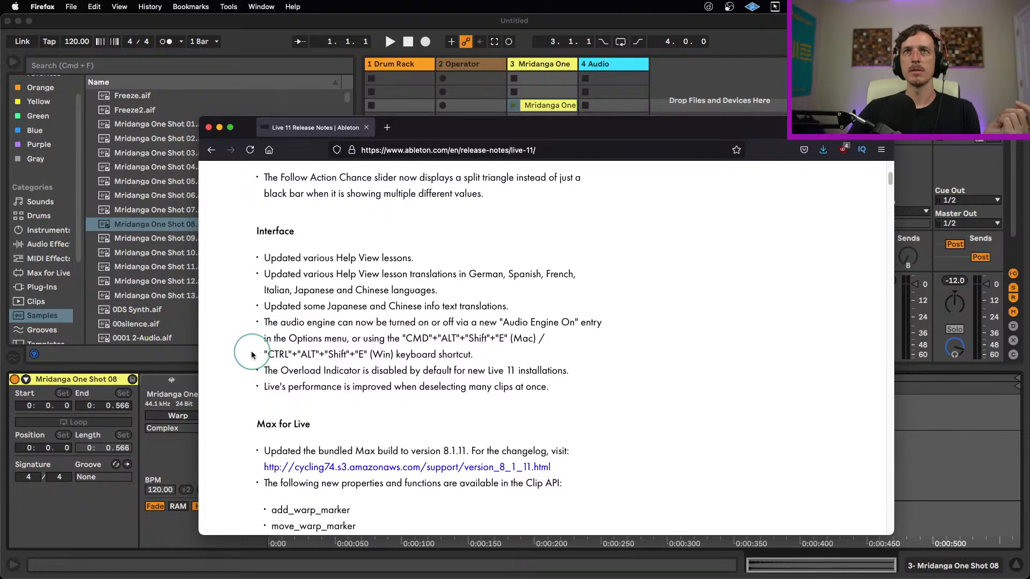
pyautogui.scroll(-2, 263, 346)
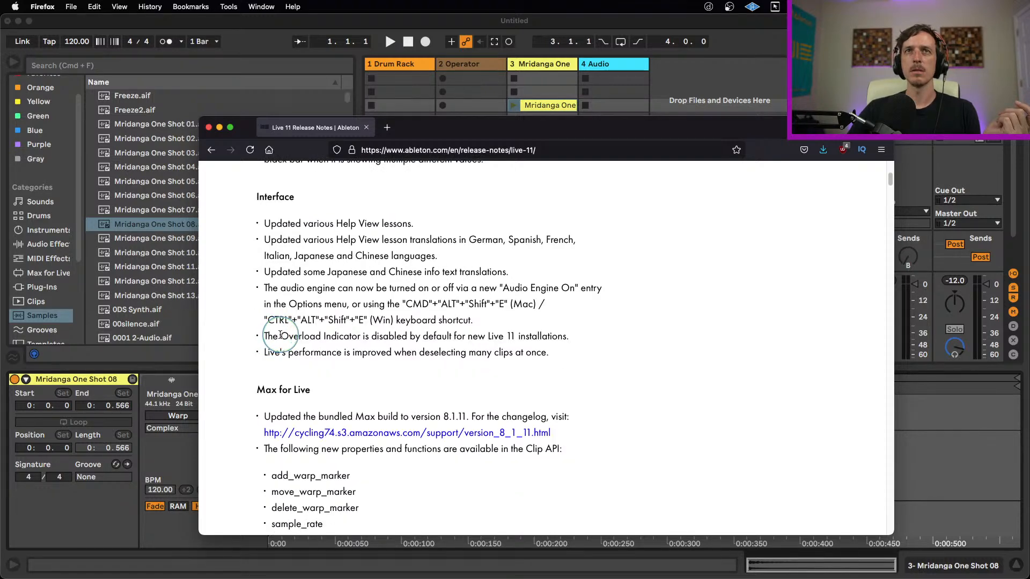
pyautogui.scroll(-2, 277, 336)
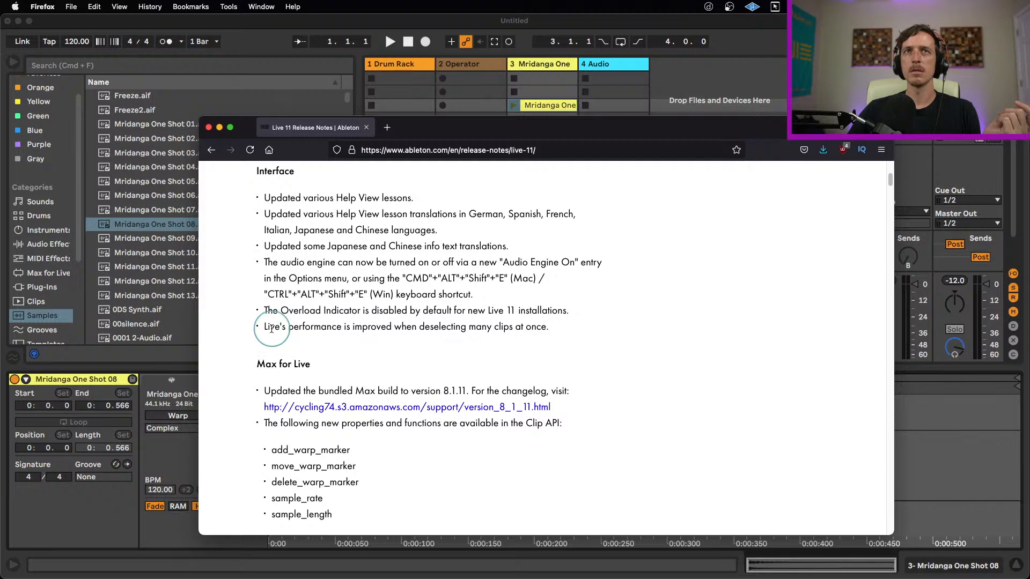
pyautogui.moveTo(271, 328); pyautogui.dragTo(397, 326)
pyautogui.click(398, 325)
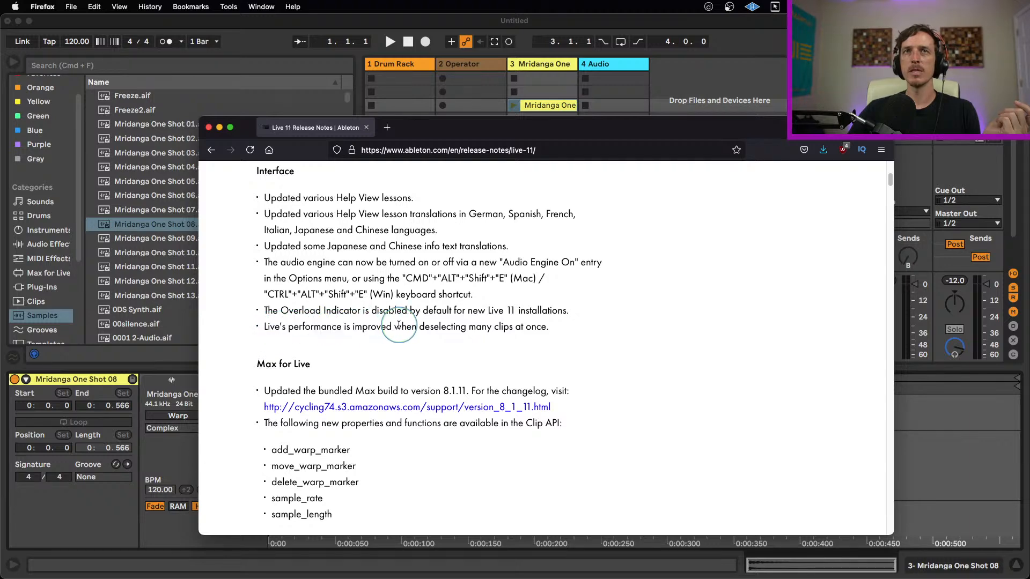
# Step: Review the release notes from Max for Live, MIDI Editing and MPE Editing through New Devices and Device Improvements
pyautogui.scroll(-20, 259, 342)
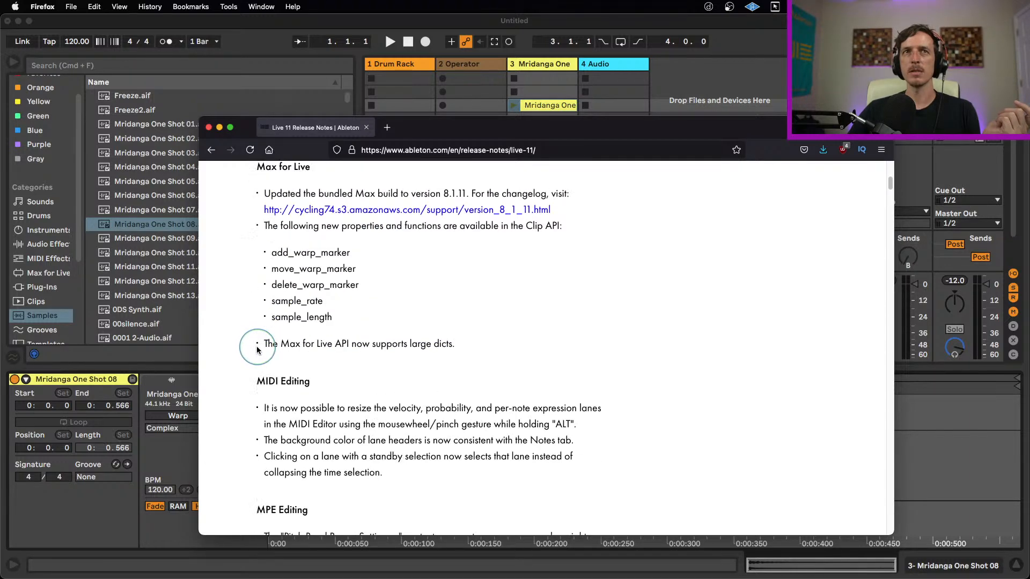
pyautogui.scroll(-19, 254, 349)
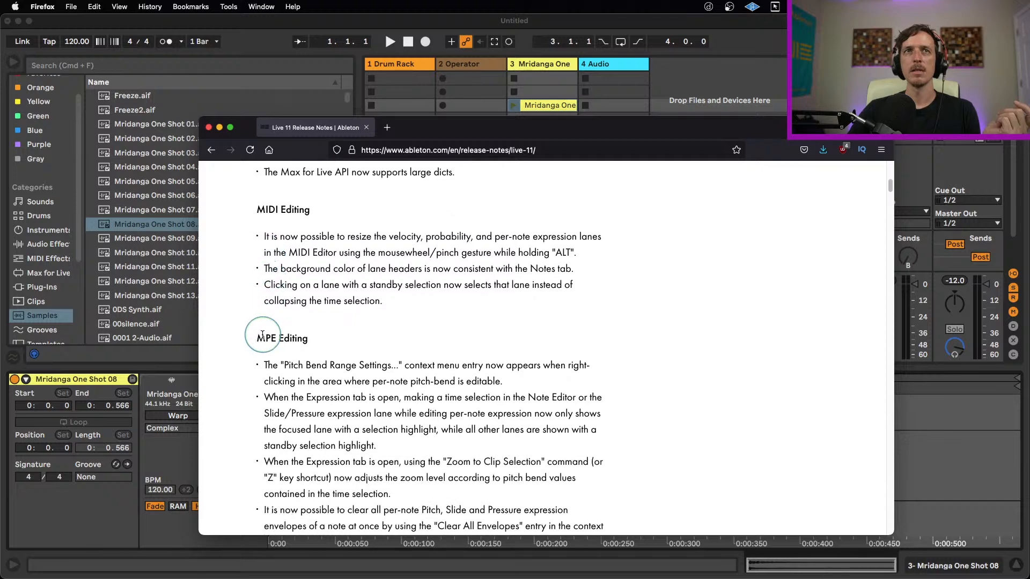
pyautogui.scroll(-17, 252, 344)
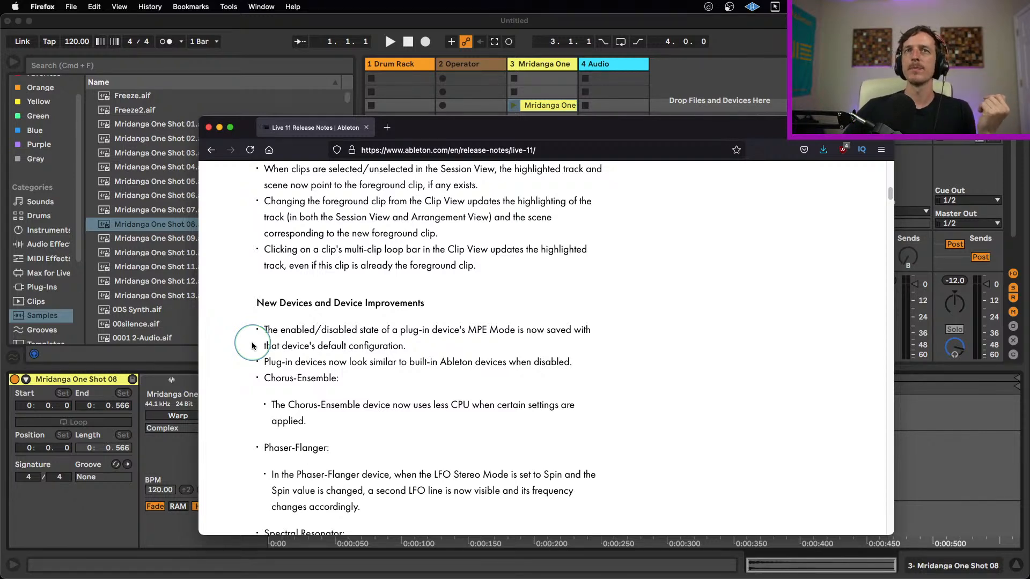
pyautogui.scroll(-3, 252, 344)
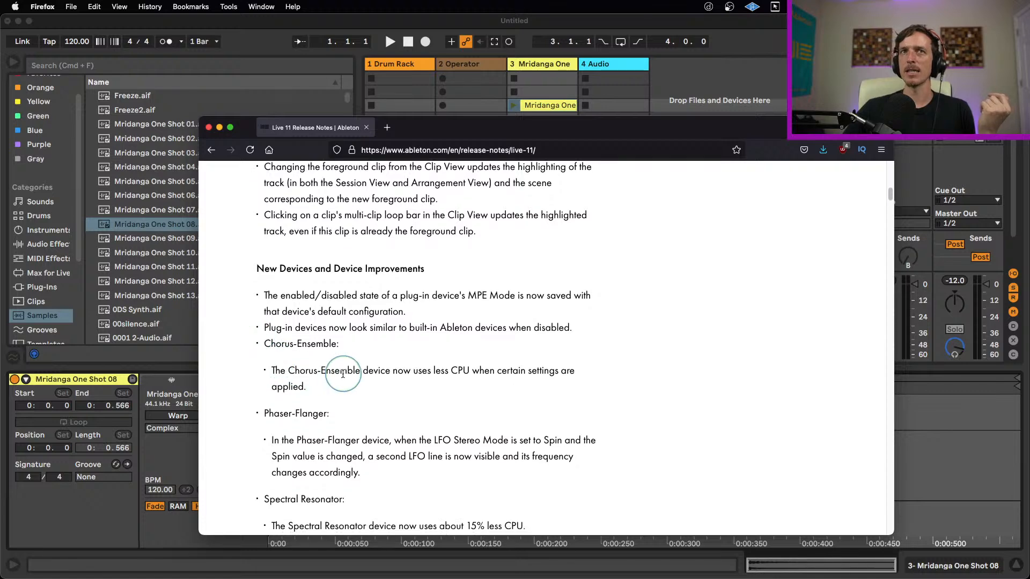
# Step: Read the device improvement notes from Chorus-Ensemble and Phaser-Flanger through Spectral Resonator, Spectral Time and Wavetable's Drum Rack choke group support
pyautogui.moveTo(340, 371); pyautogui.dragTo(494, 380)
pyautogui.click(397, 374)
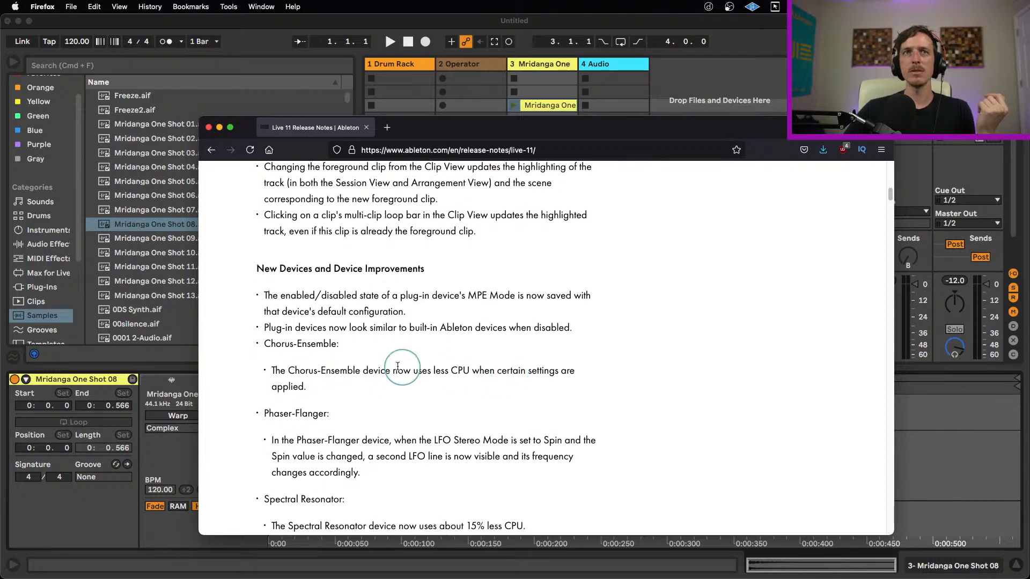
pyautogui.scroll(-5, 343, 375)
pyautogui.scroll(-5, 301, 373)
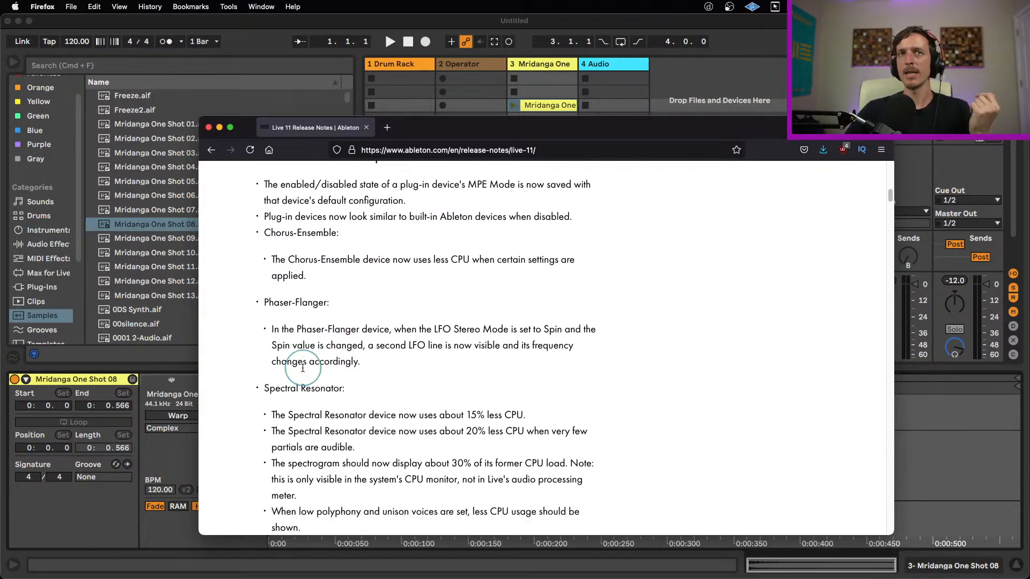
pyautogui.scroll(-3, 257, 408)
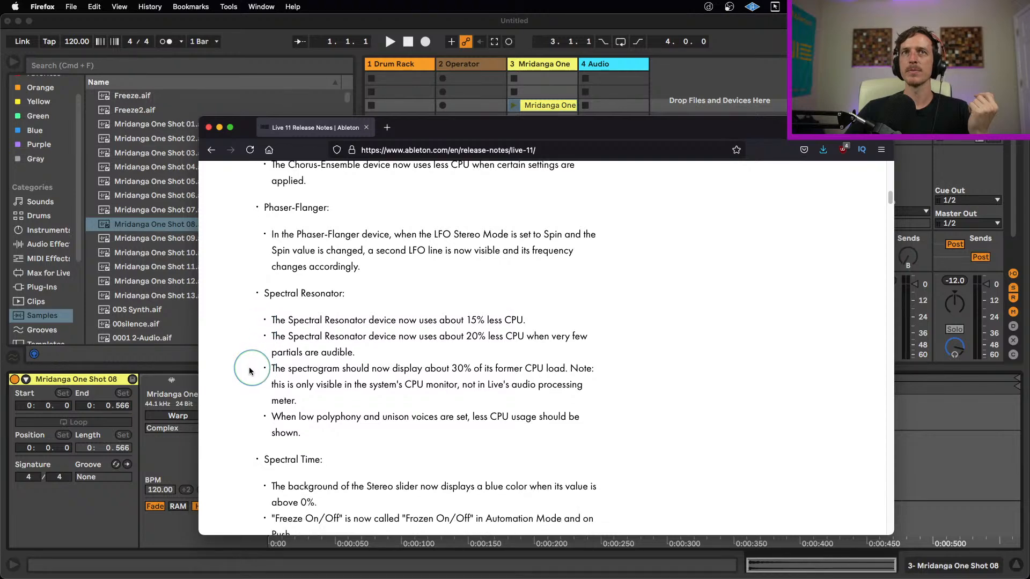
pyautogui.moveTo(306, 325); pyautogui.dragTo(488, 320)
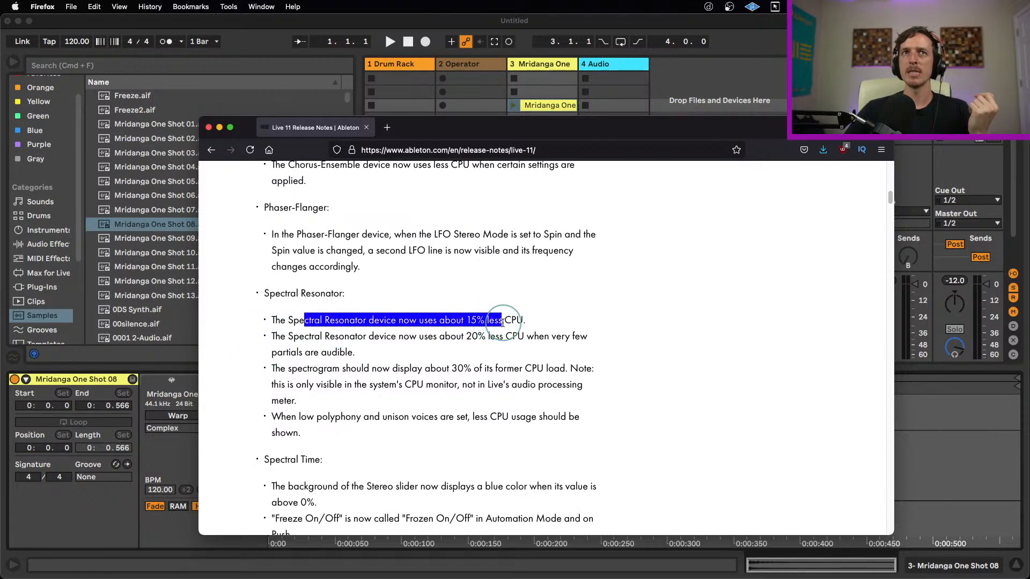
pyautogui.click(299, 324)
pyautogui.scroll(-4, 295, 327)
pyautogui.scroll(-14, 293, 331)
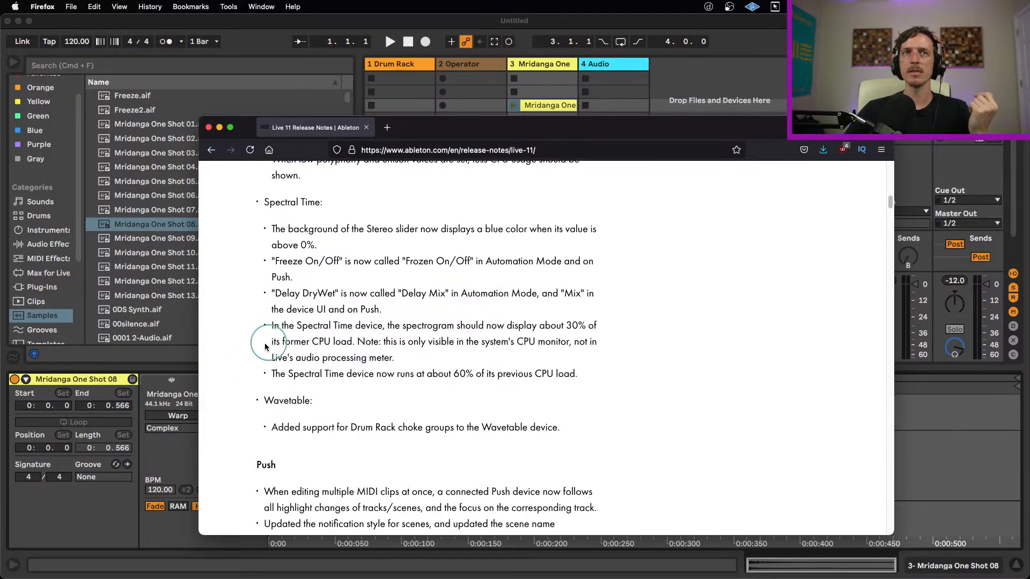
pyautogui.scroll(-3, 257, 352)
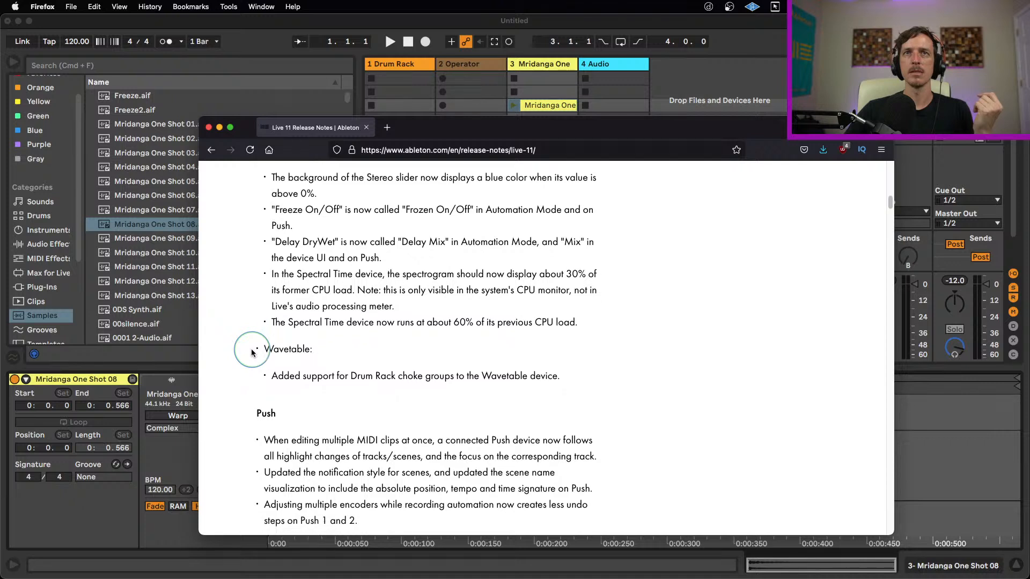
pyautogui.scroll(-2, 252, 353)
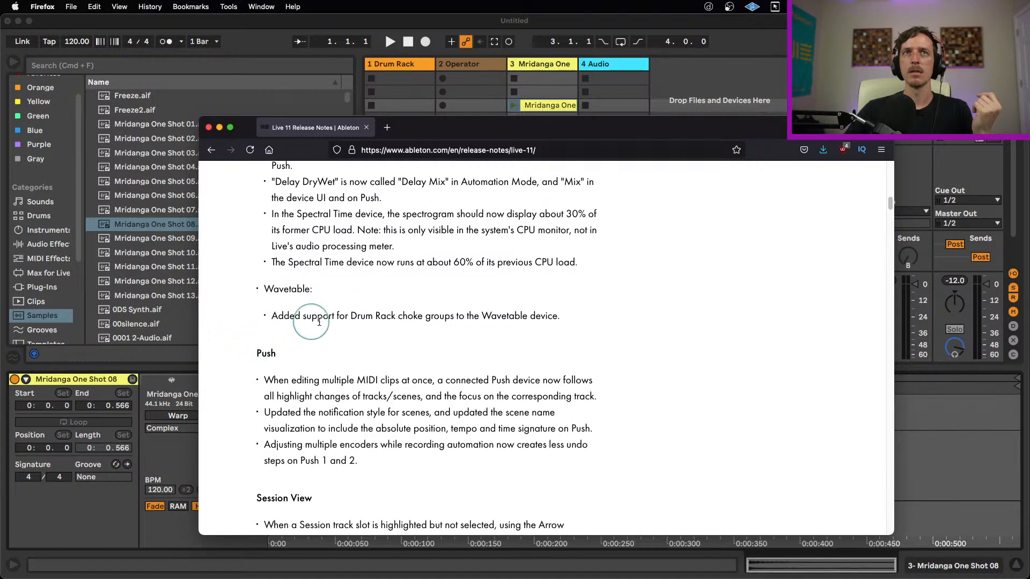
pyautogui.moveTo(316, 319); pyautogui.dragTo(541, 318)
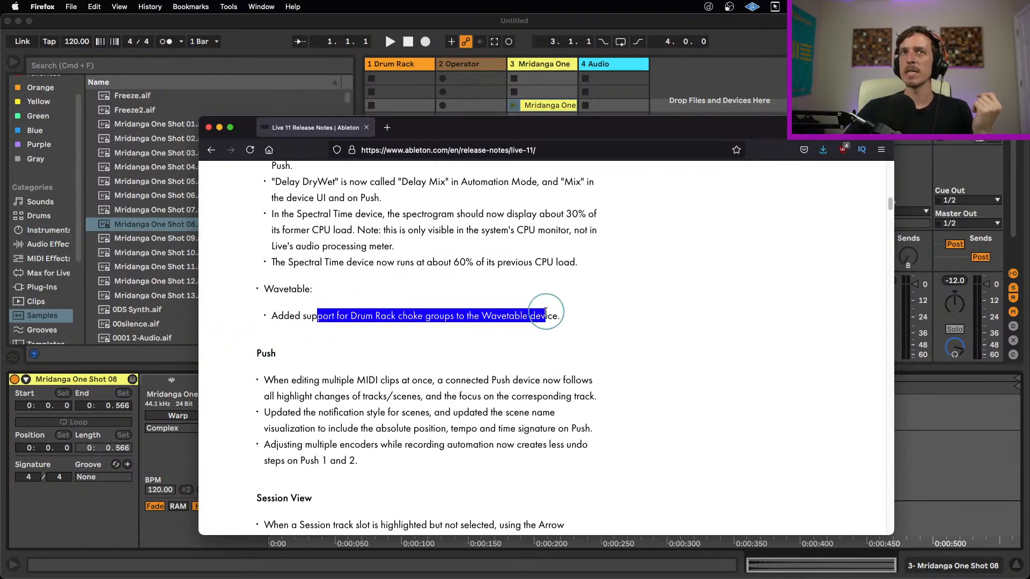
pyautogui.click(513, 322)
# Step: Read the Push and Session View sections of the release notes, including the notes on slot highlighting and renaming multiple scenes
pyautogui.scroll(-3, 254, 321)
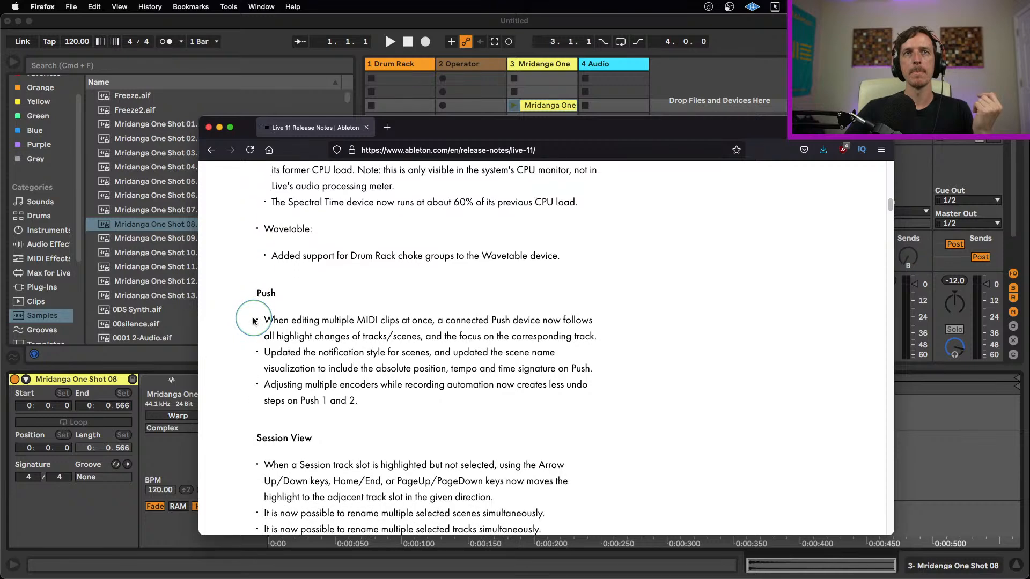
pyautogui.scroll(-2, 246, 323)
pyautogui.scroll(-2, 246, 323)
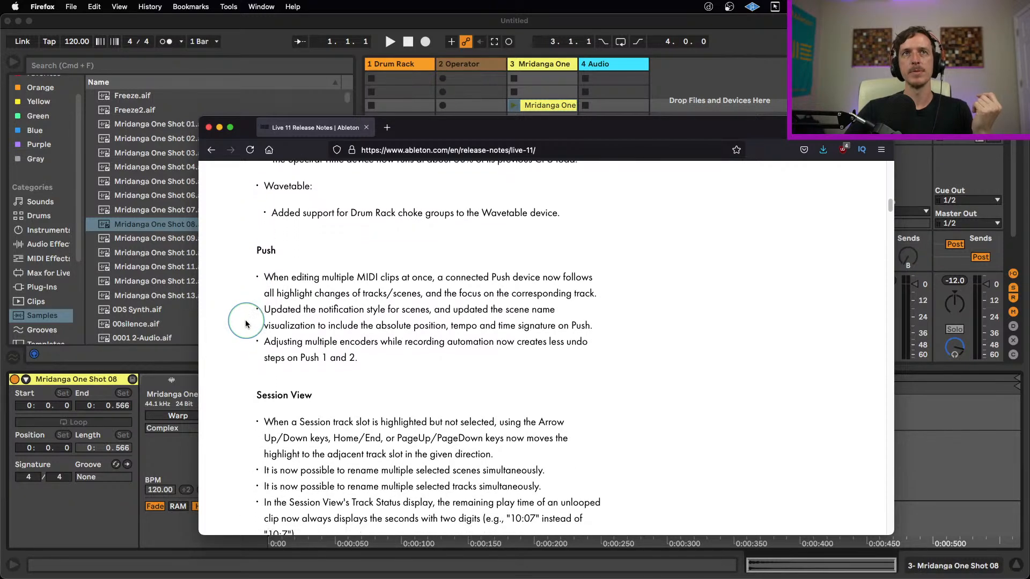
pyautogui.scroll(-2, 246, 324)
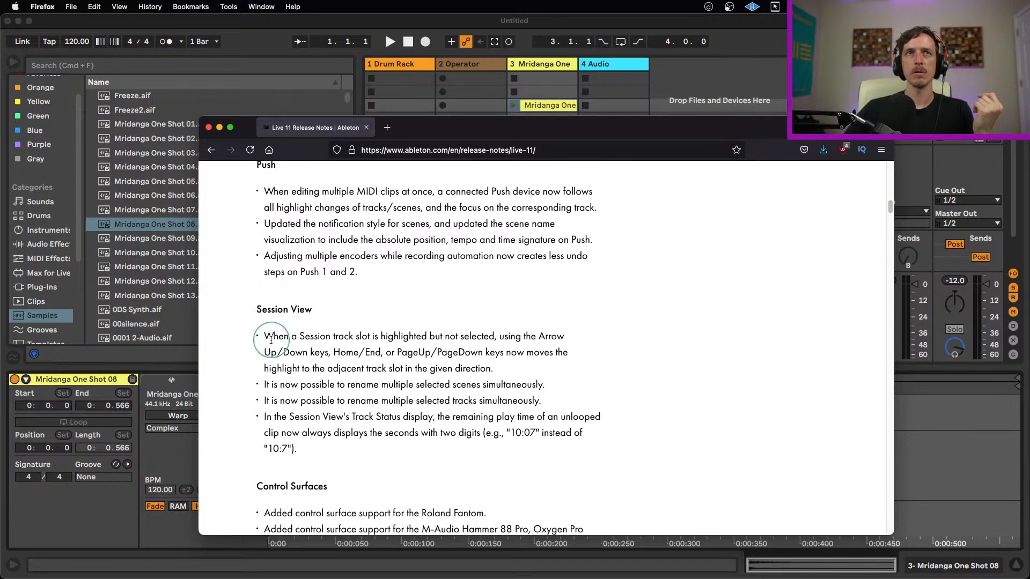
pyautogui.moveTo(278, 337); pyautogui.dragTo(322, 384)
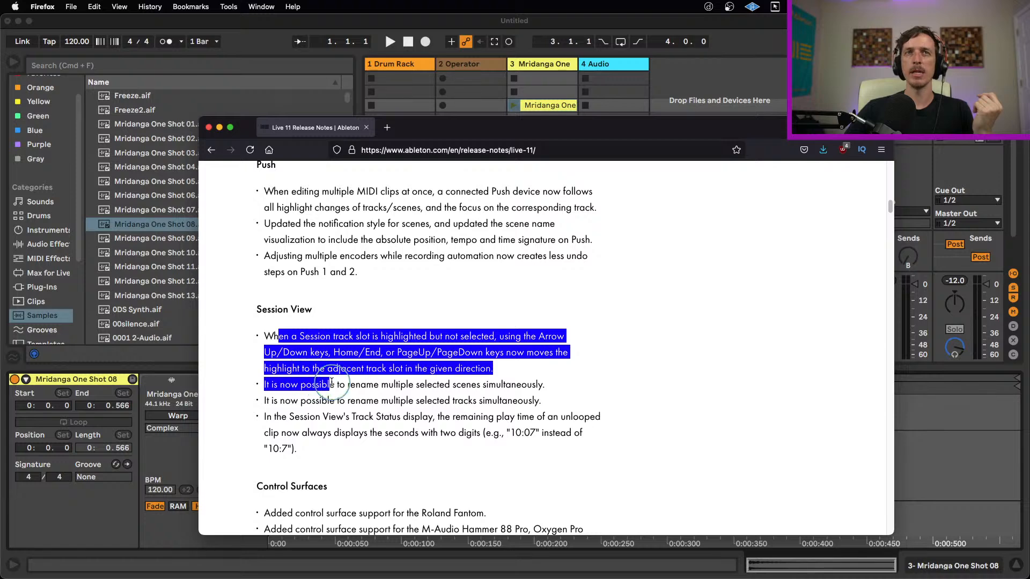
pyautogui.click(333, 378)
pyautogui.scroll(-10, 333, 378)
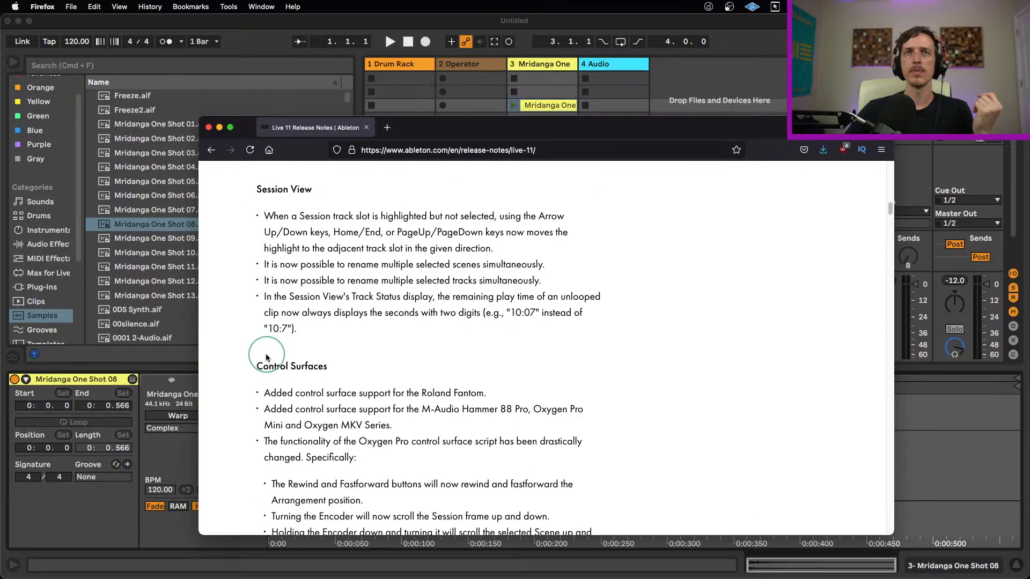
# Step: Skim the Control Surfaces and Bugfixes sections and return to the start of the Live 11 release notes
pyautogui.scroll(-3, 265, 354)
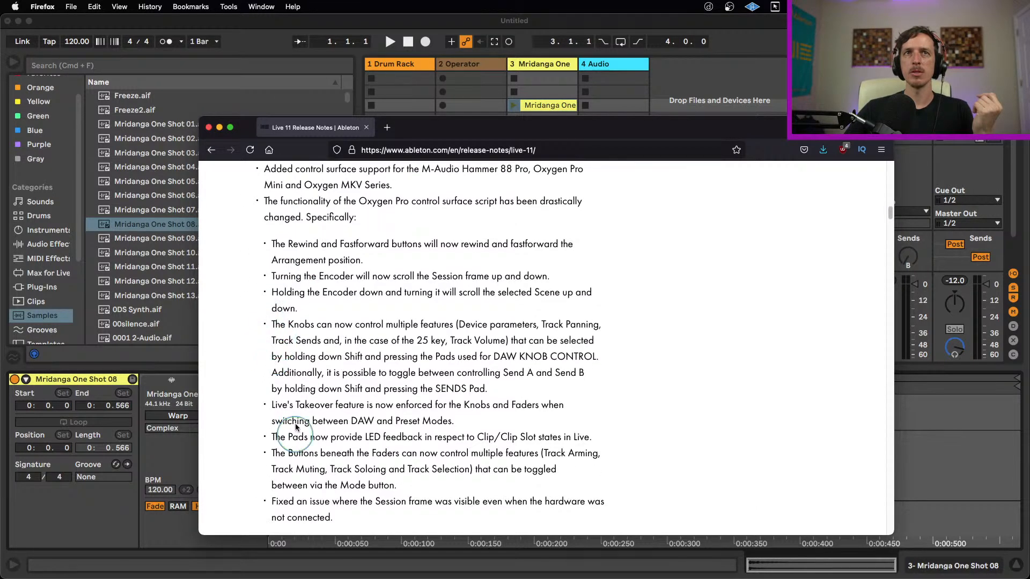
pyautogui.scroll(-3, 279, 408)
pyautogui.scroll(-5, 263, 385)
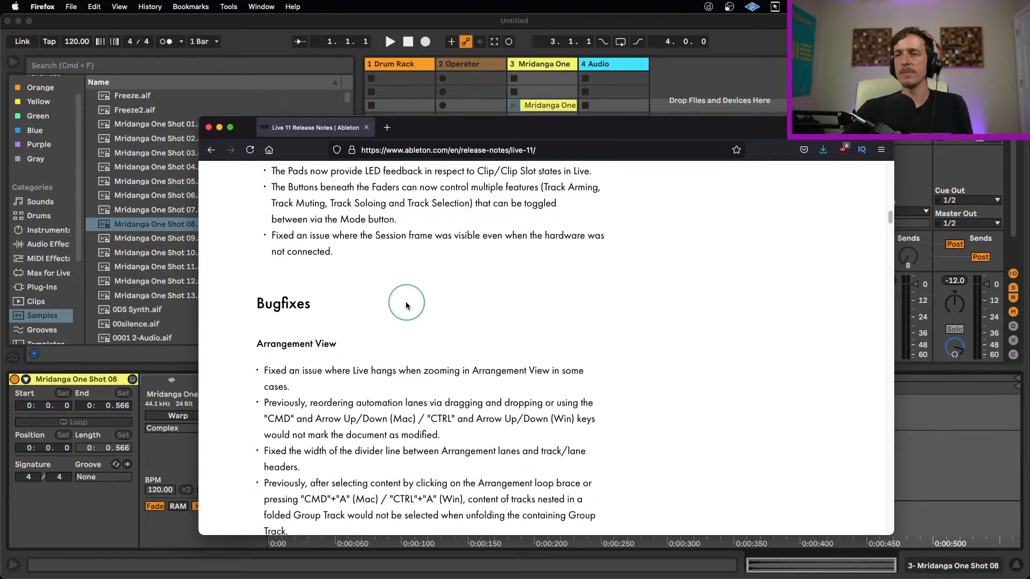
pyautogui.scroll(-5, 424, 304)
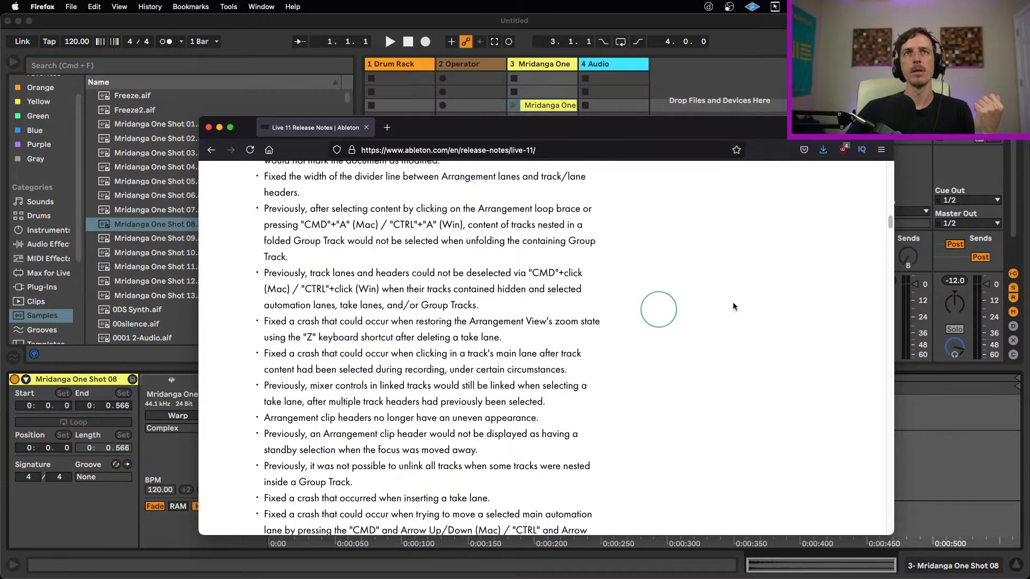
pyautogui.scroll(-7, 892, 232)
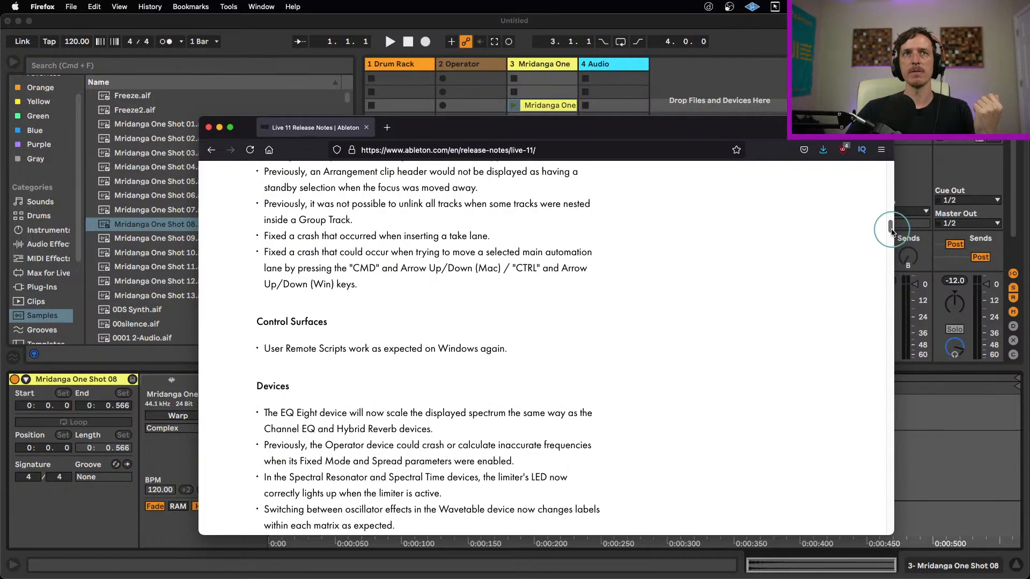
pyautogui.moveTo(891, 232); pyautogui.dragTo(893, 172)
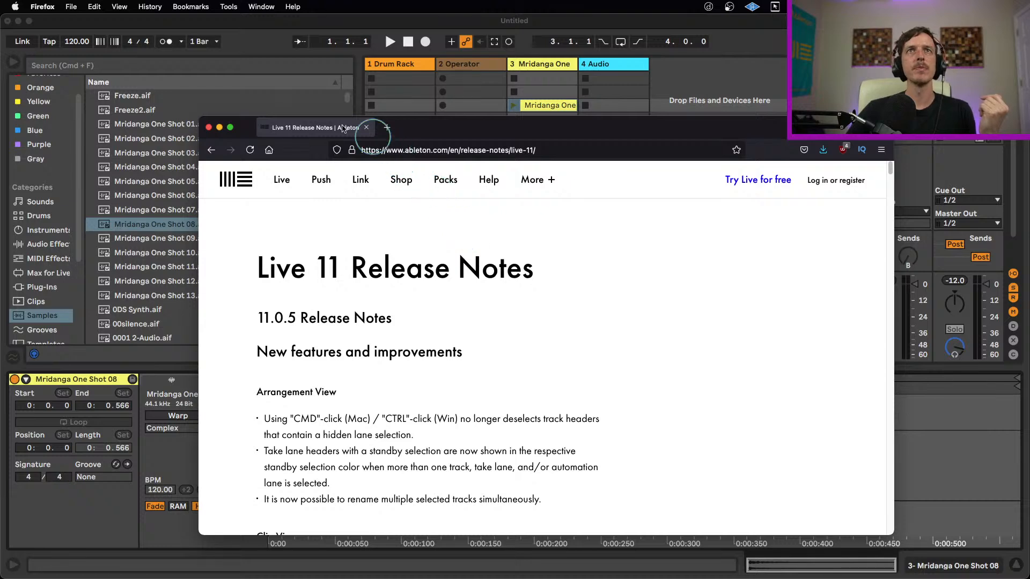
# Step: Minimize the browser, return to Ableton Live, and delete the Mridanga One Shot 08 clip from track 3
pyautogui.click(220, 128)
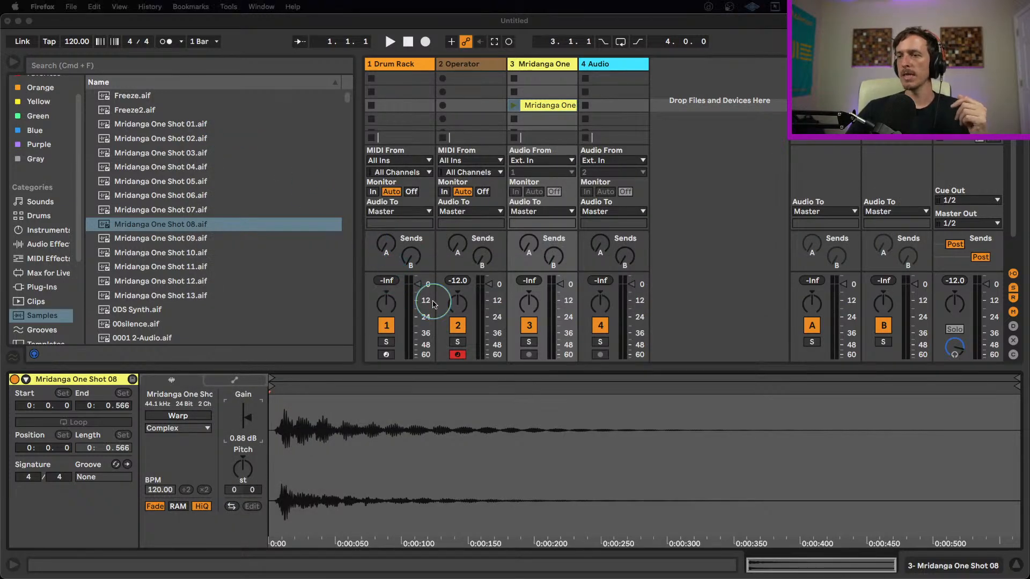
pyautogui.click(562, 106)
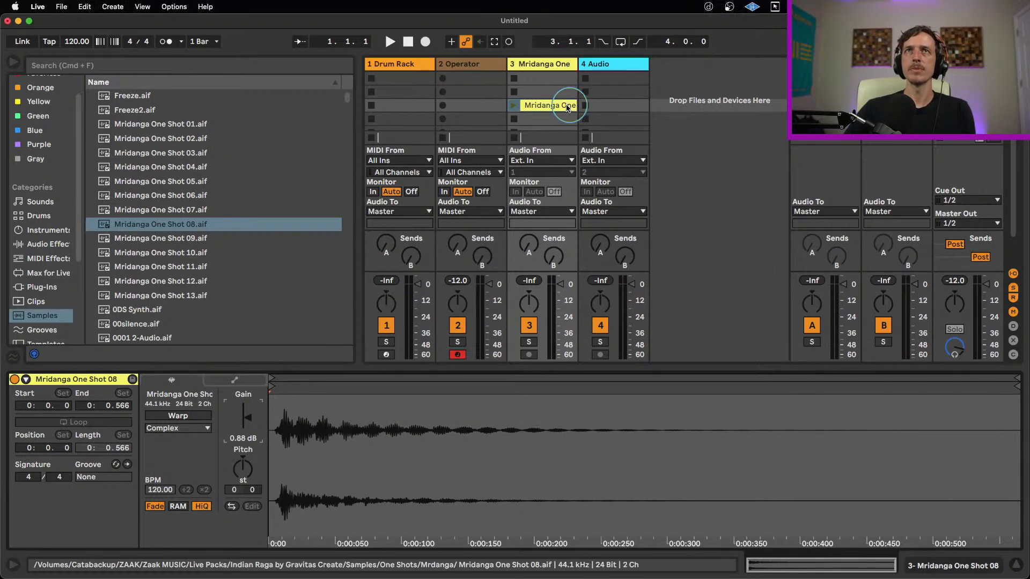
pyautogui.press('Delete')
# Step: Show Operator on track 2, lower the computer keyboard octave to C0–D1, and add the Spectrum audio effect after Operator
pyautogui.doubleClick(468, 65)
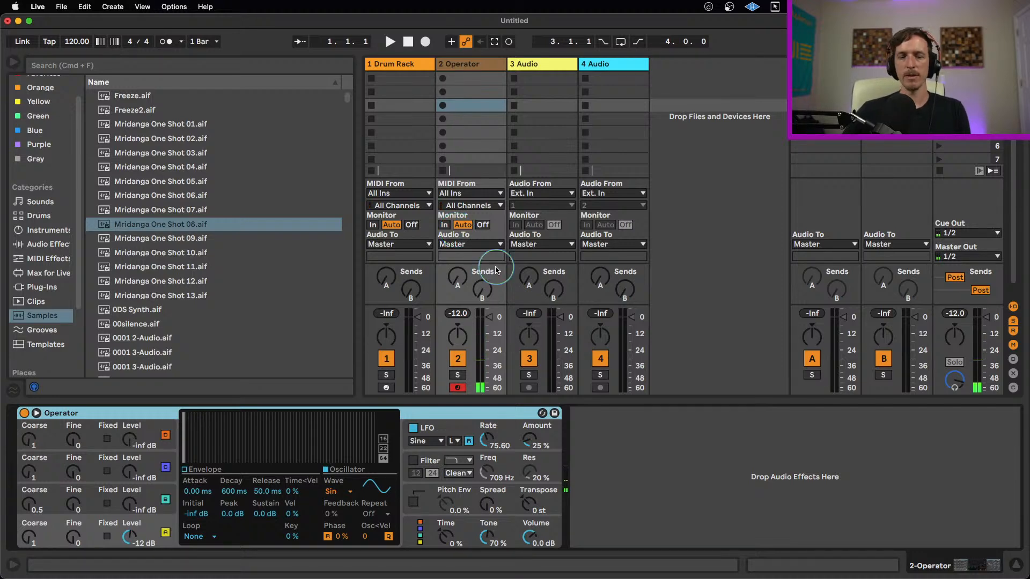
pyautogui.press('z')
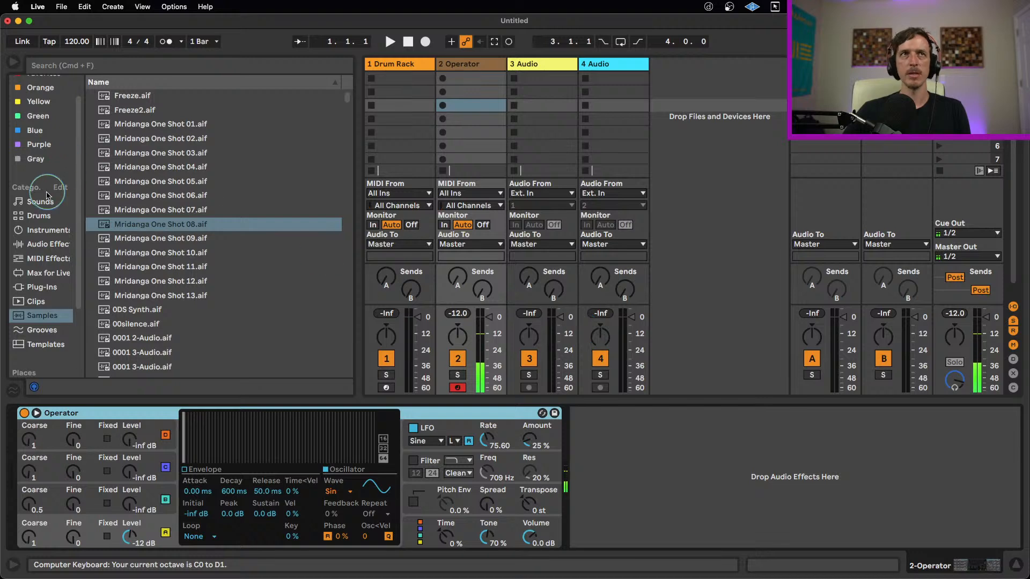
pyautogui.click(47, 244)
pyautogui.scroll(-10, 127, 236)
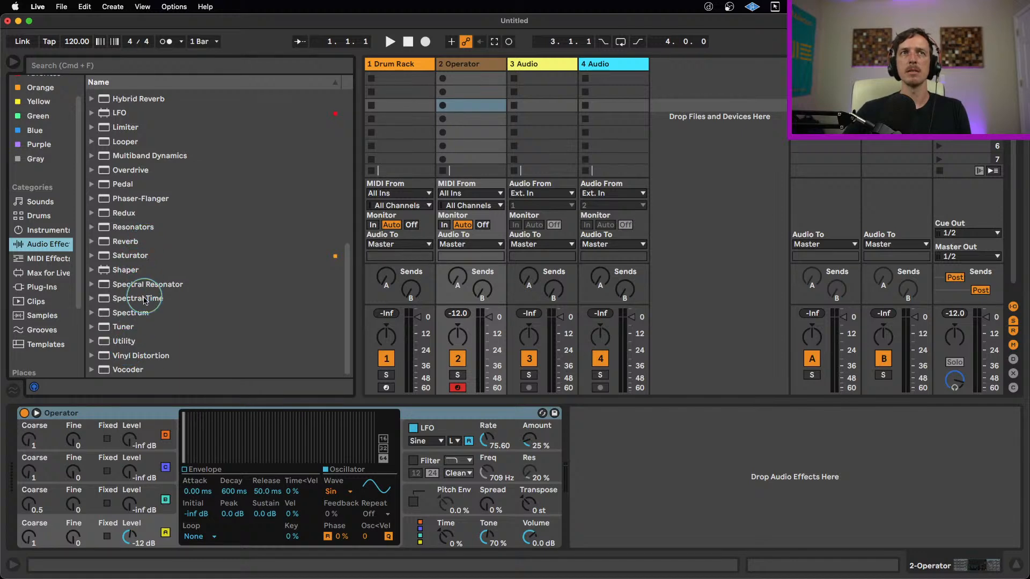
pyautogui.doubleClick(137, 313)
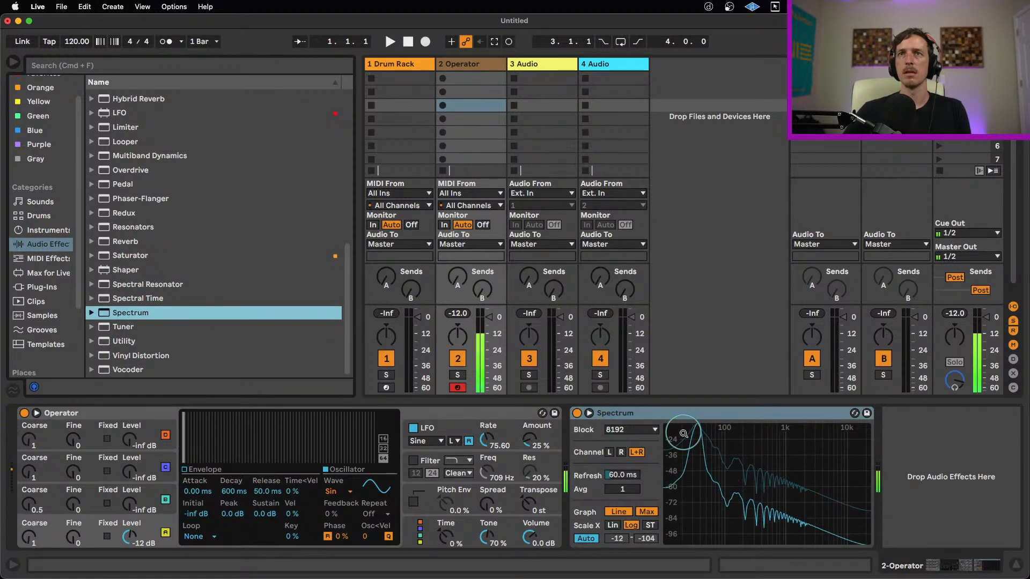
pyautogui.moveTo(701, 429)
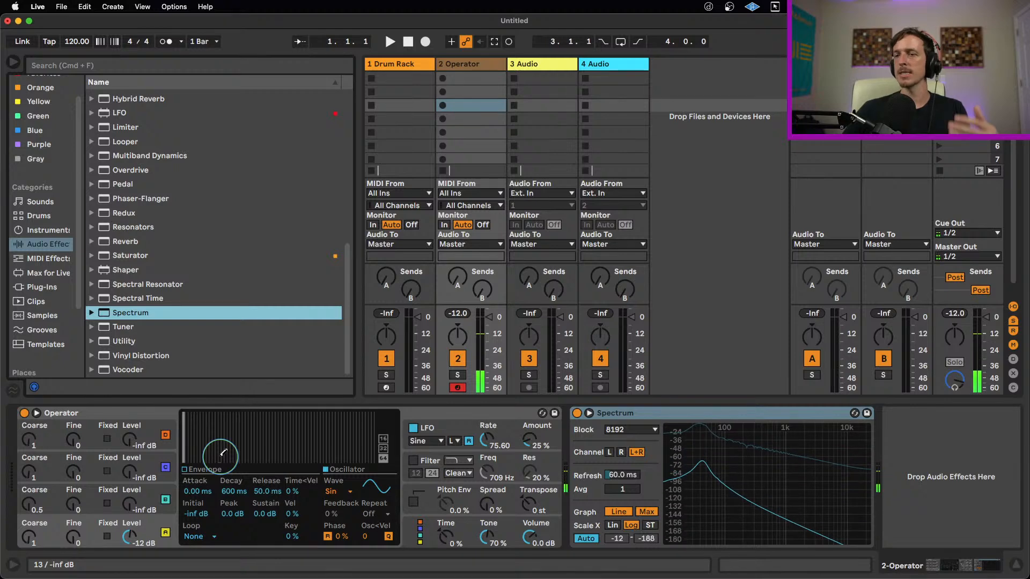
# Step: Shape Operator's amplitude envelope with a 9.10 ms attack, a 4.87 s decay and a sustain of -inf dB
pyautogui.click(196, 470)
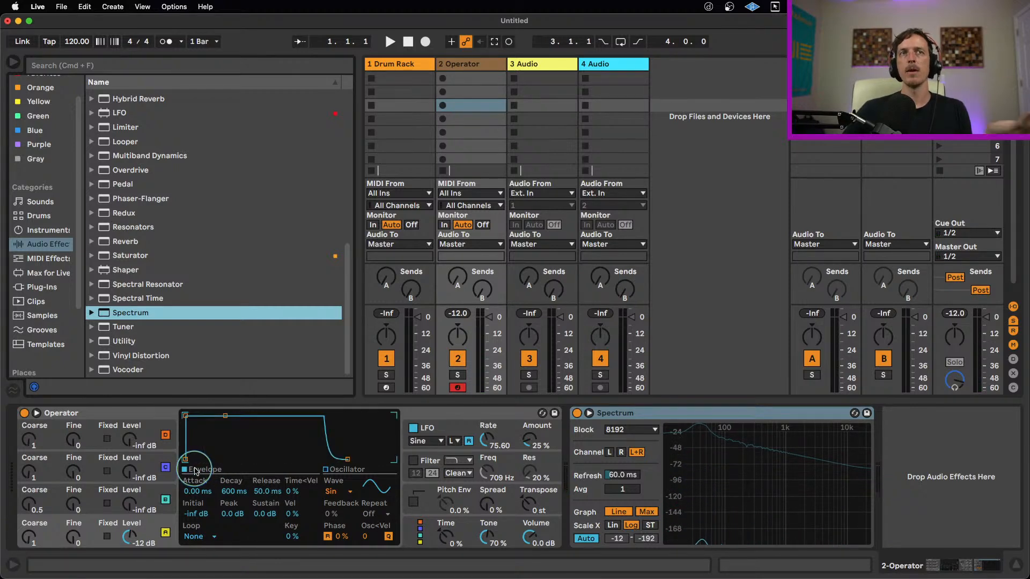
pyautogui.moveTo(224, 415); pyautogui.dragTo(242, 459)
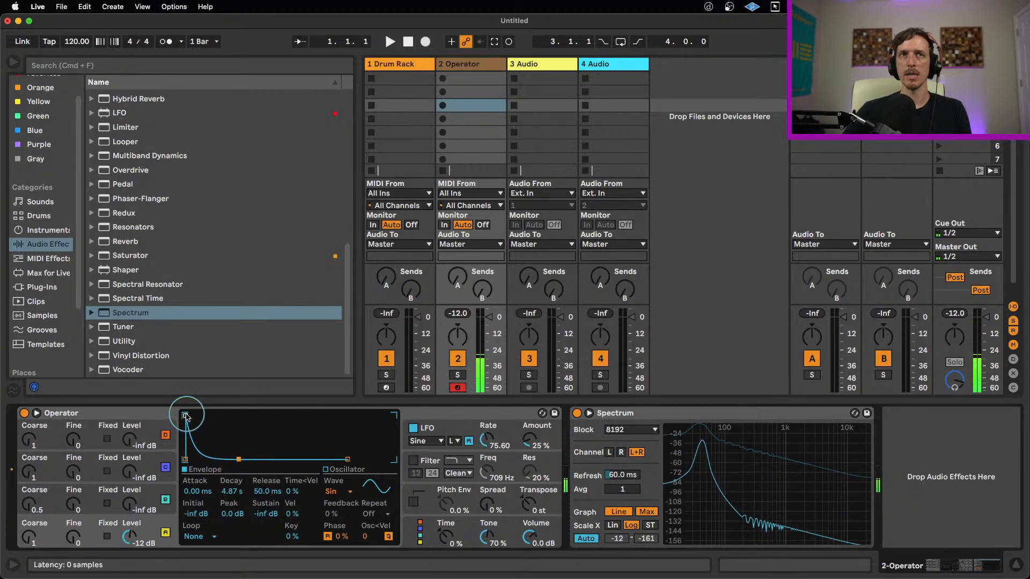
pyautogui.moveTo(186, 416); pyautogui.dragTo(191, 415)
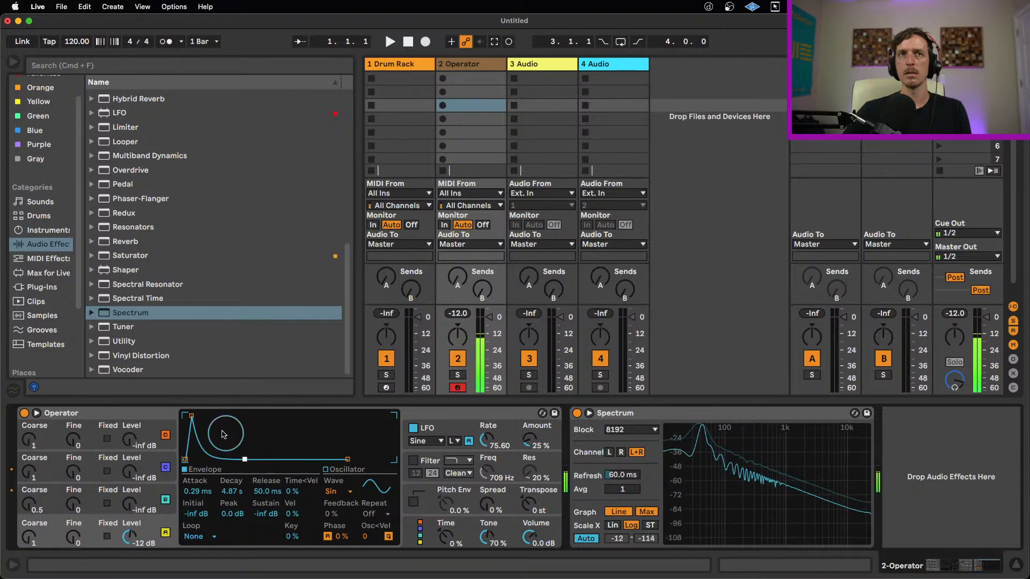
pyautogui.moveTo(193, 420); pyautogui.dragTo(211, 415)
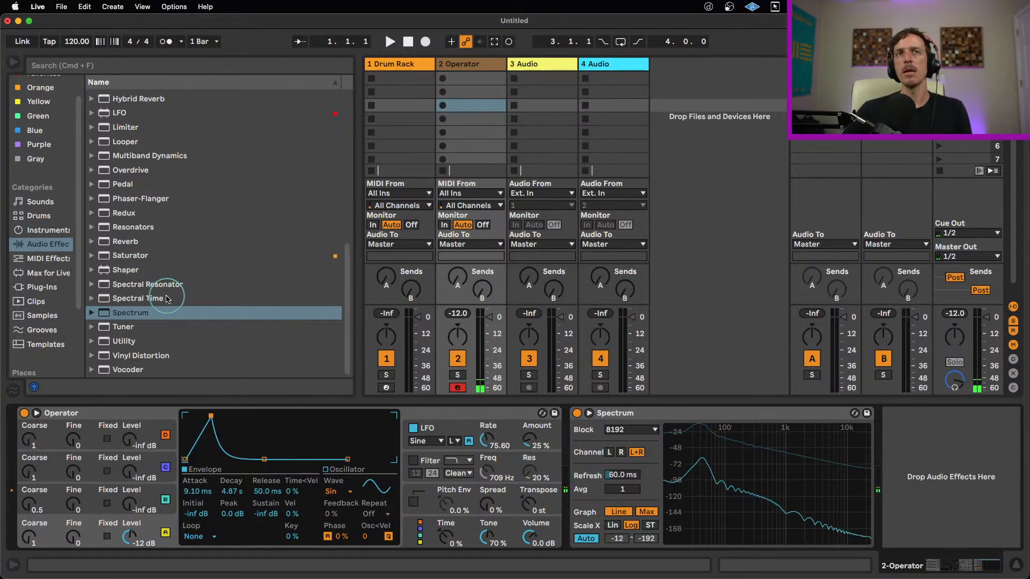
# Step: Insert Saturator between Operator and Spectrum, with 6.29 dB of drive and the Soft Sine curve
pyautogui.click(60, 233)
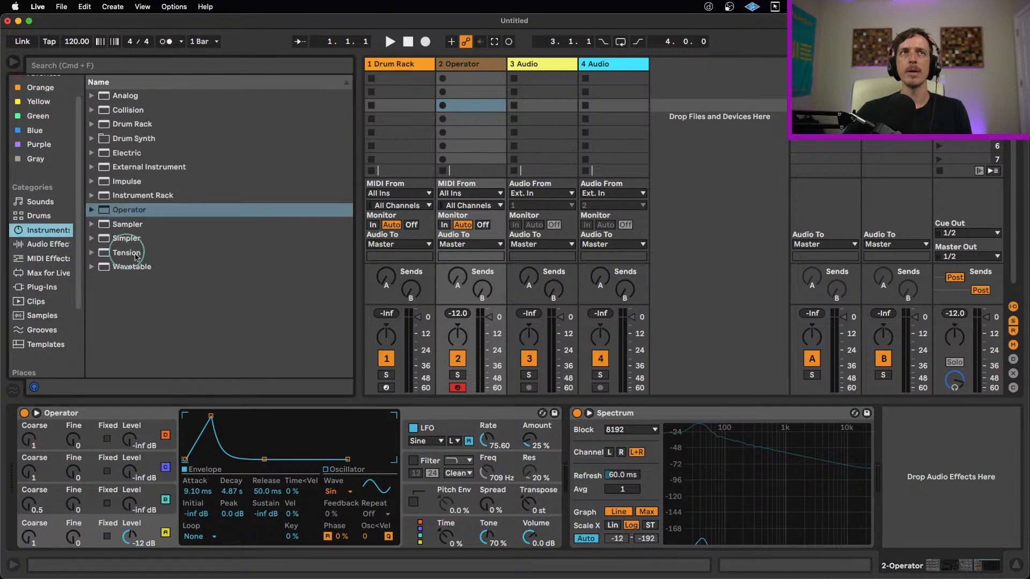
pyautogui.click(48, 244)
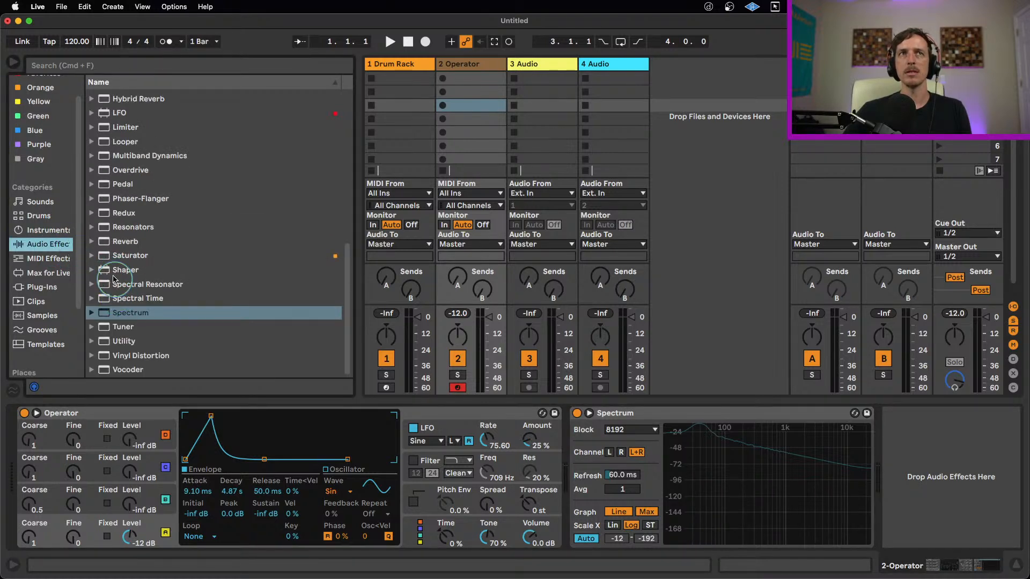
pyautogui.moveTo(114, 257); pyautogui.dragTo(588, 440)
pyautogui.click(622, 485)
pyautogui.click(628, 503)
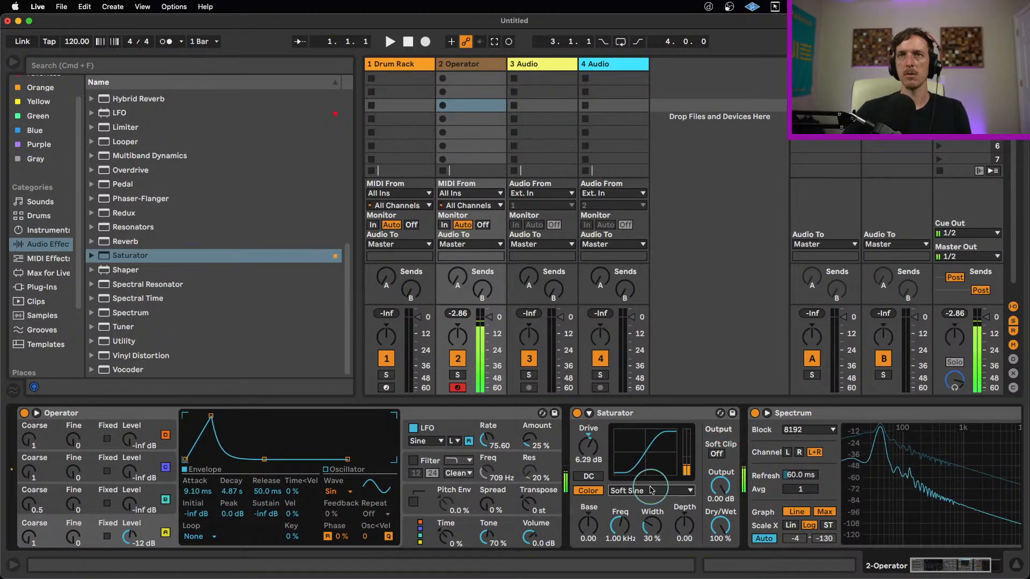
# Step: Try the Medium Curve shape in Saturator and return it to Soft Sine
pyautogui.click(652, 491)
pyautogui.click(654, 524)
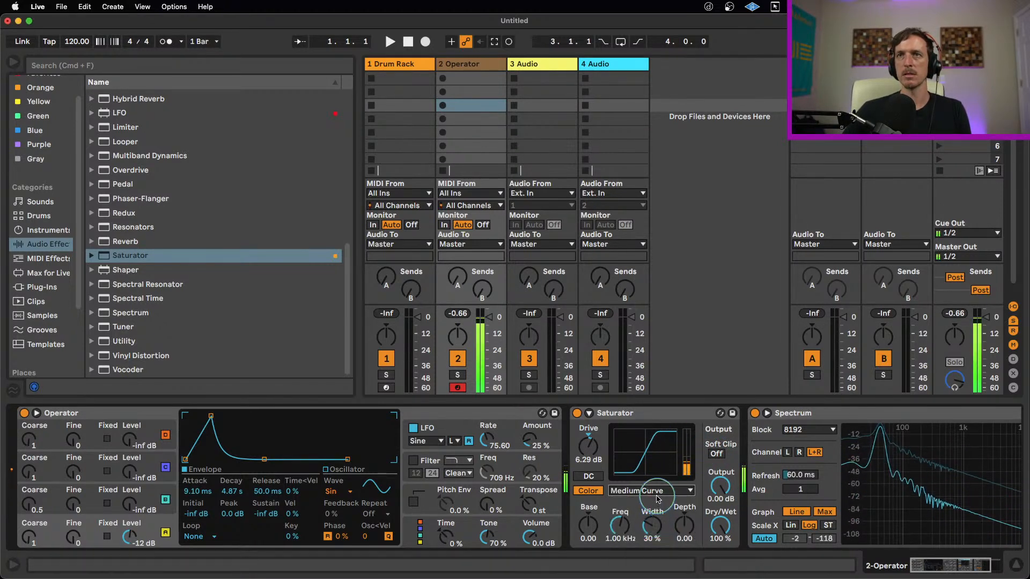
pyautogui.click(658, 494)
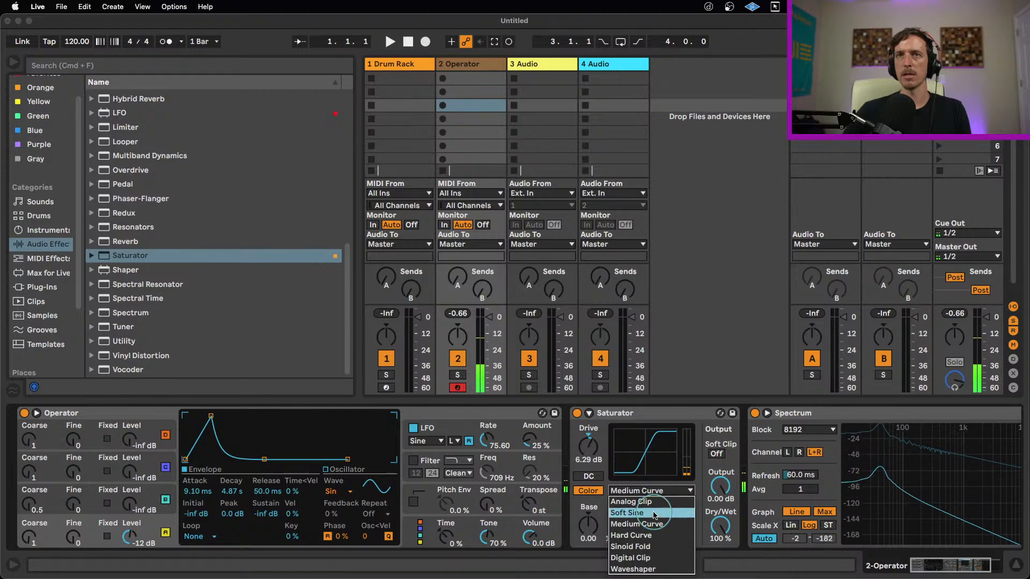
pyautogui.click(654, 514)
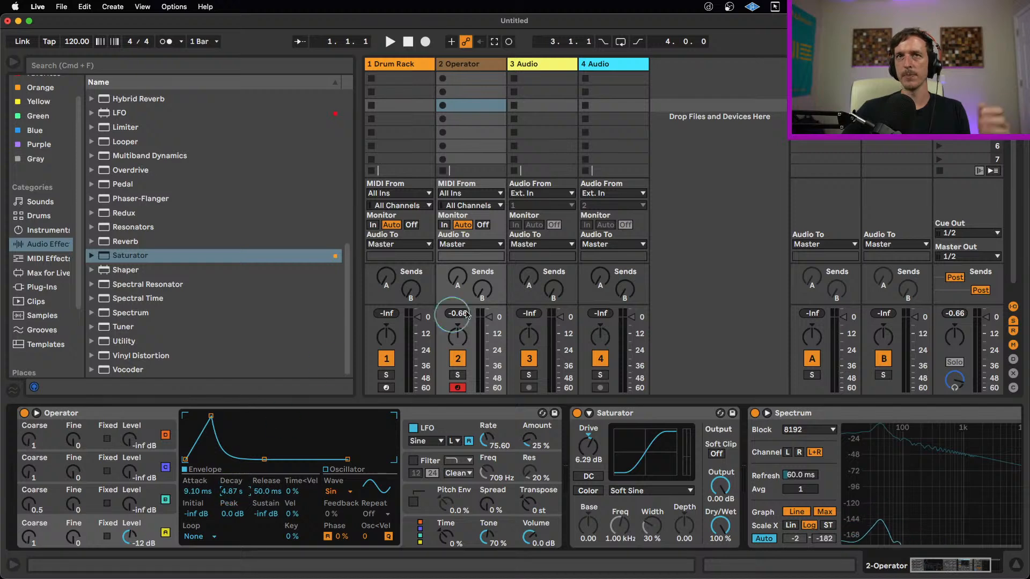
# Step: Move Operator and Saturator together from track 2 onto the C1 pad of the Drum Rack on track 1
pyautogui.click(116, 414)
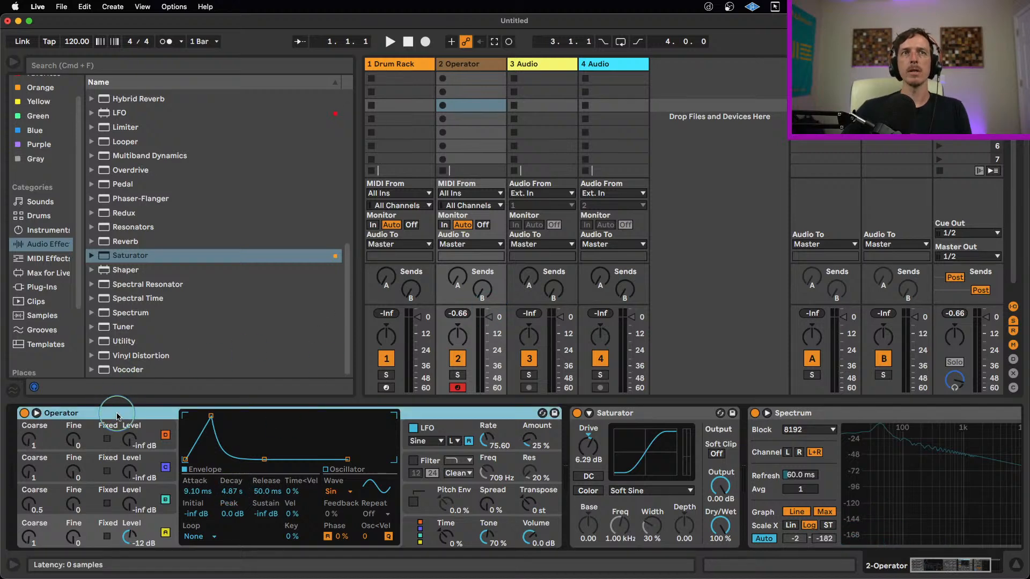
pyautogui.keyDown('shift'); pyautogui.click(662, 412); pyautogui.keyUp('shift')
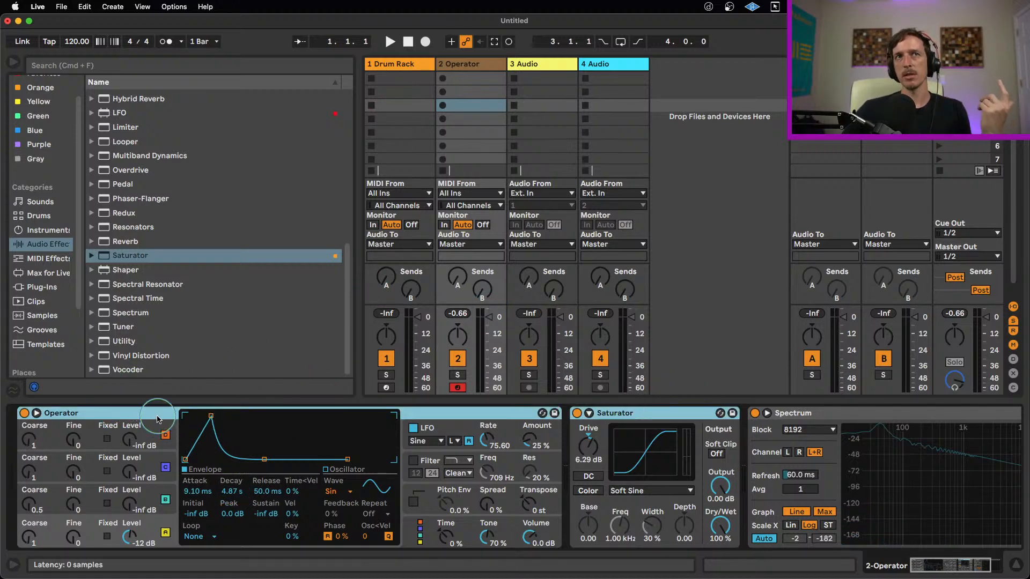
pyautogui.moveTo(158, 416); pyautogui.dragTo(388, 75)
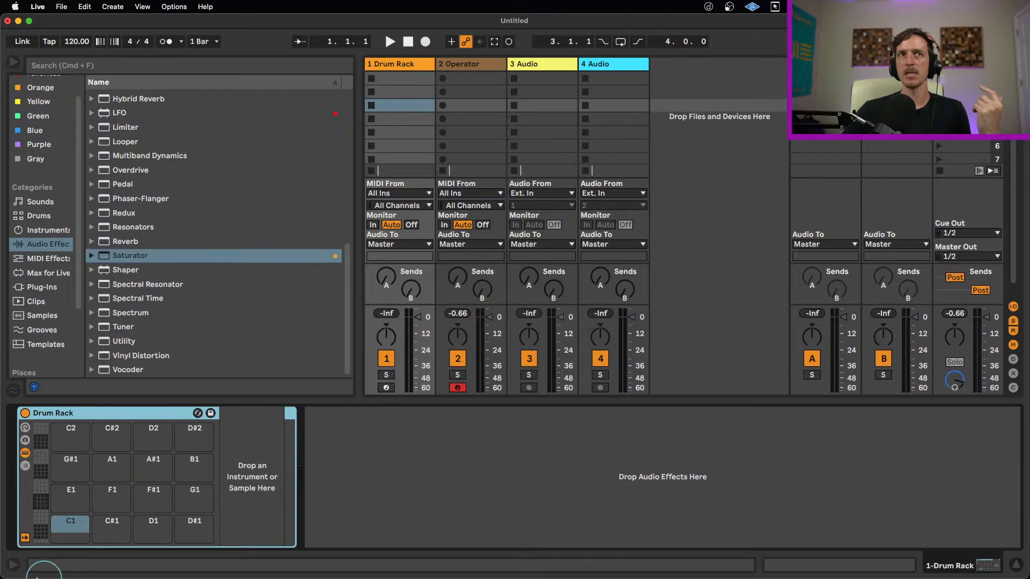
pyautogui.moveTo(64, 523); pyautogui.dragTo(66, 525)
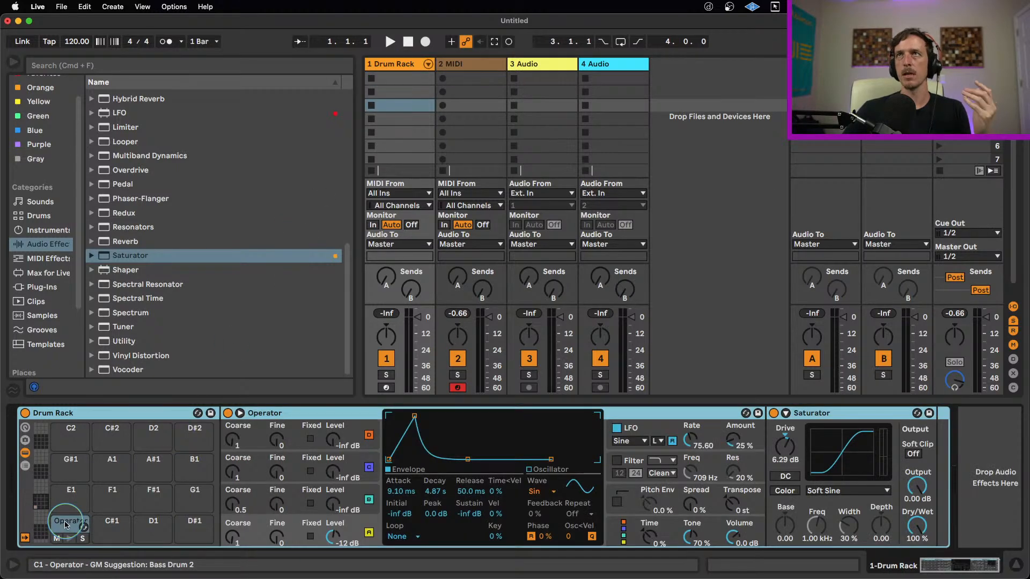
# Step: Arm the Drum Rack track, set the computer keyboard octave to C1–D2, and test the Operator pad and its Transpose control
pyautogui.click(385, 389)
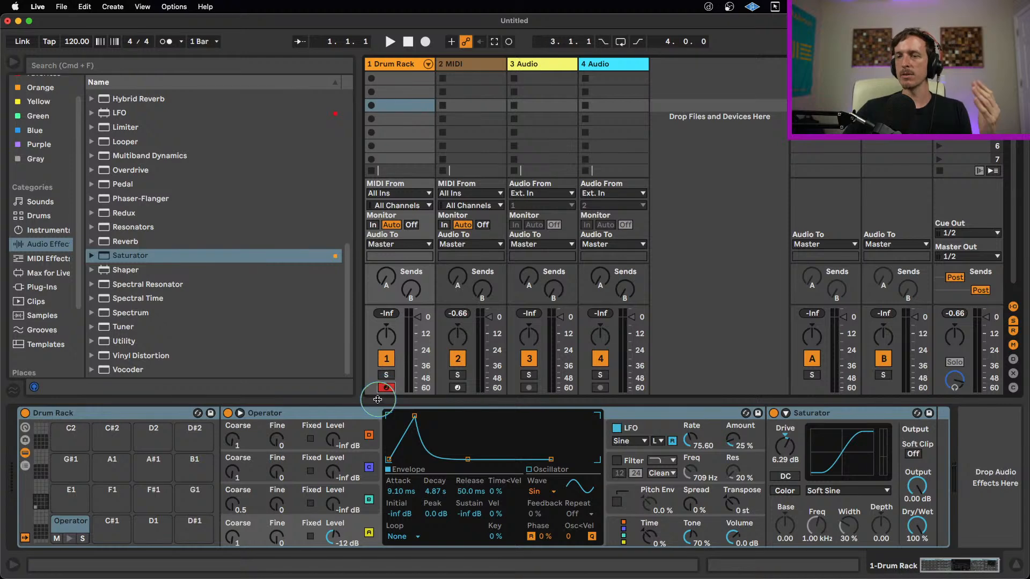
pyautogui.click(334, 413)
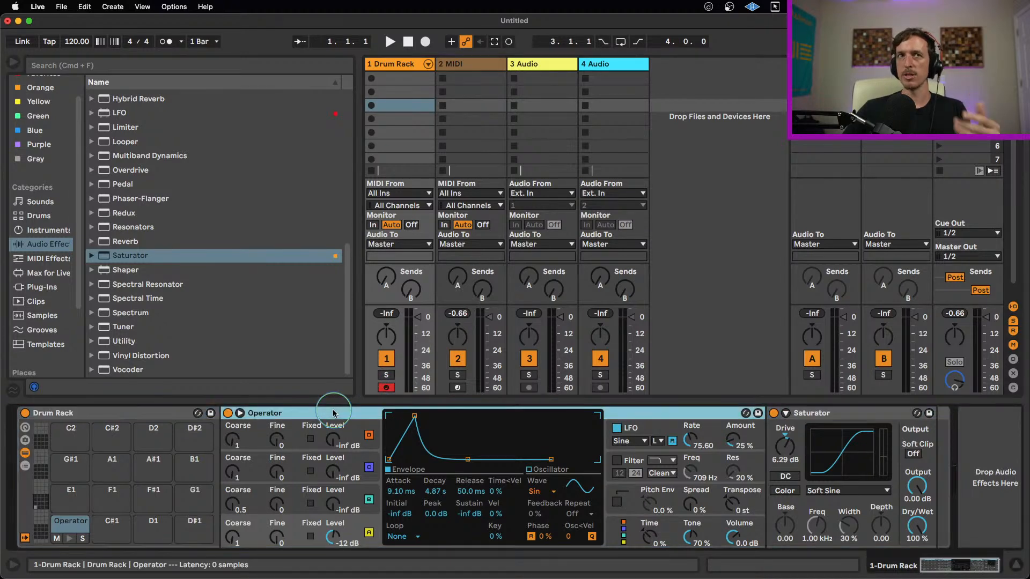
pyautogui.press('z')
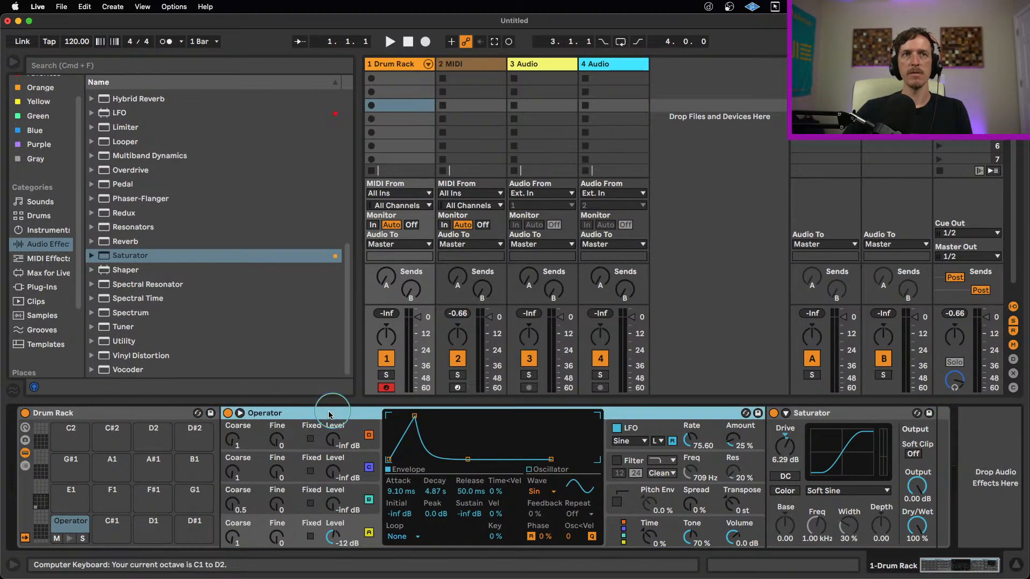
pyautogui.press('a')
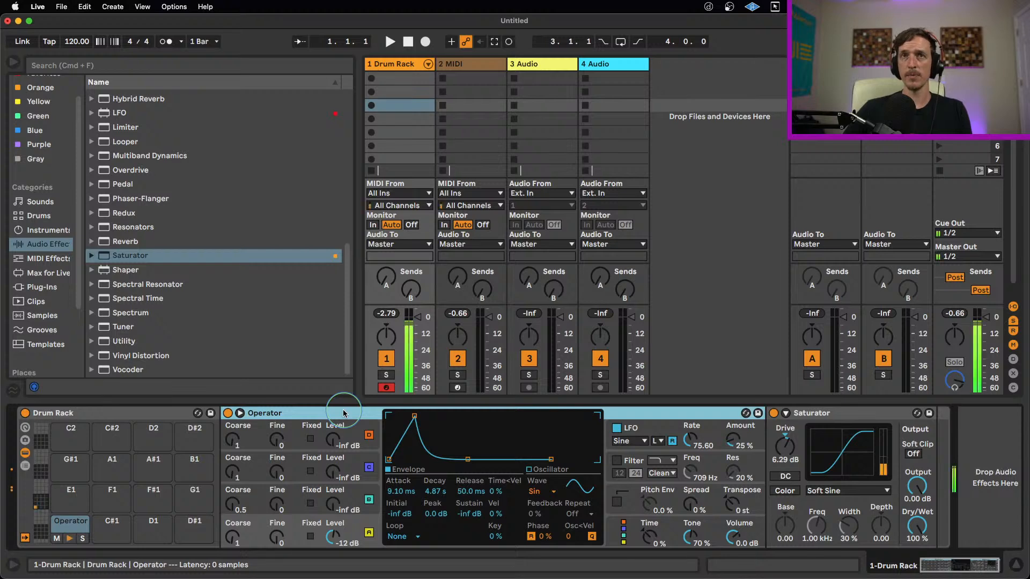
pyautogui.click(731, 505)
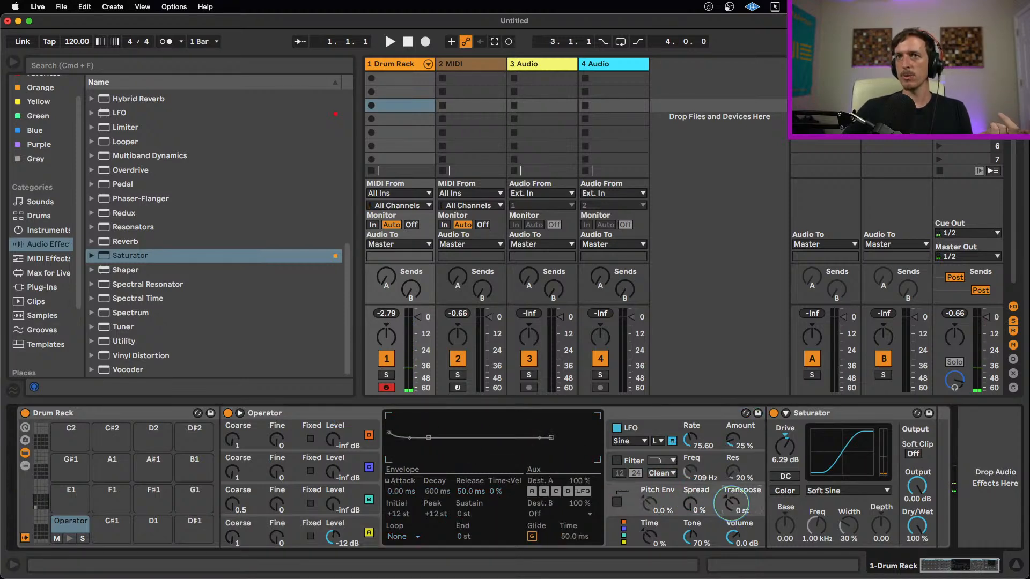
pyautogui.moveTo(731, 506); pyautogui.dragTo(731, 522)
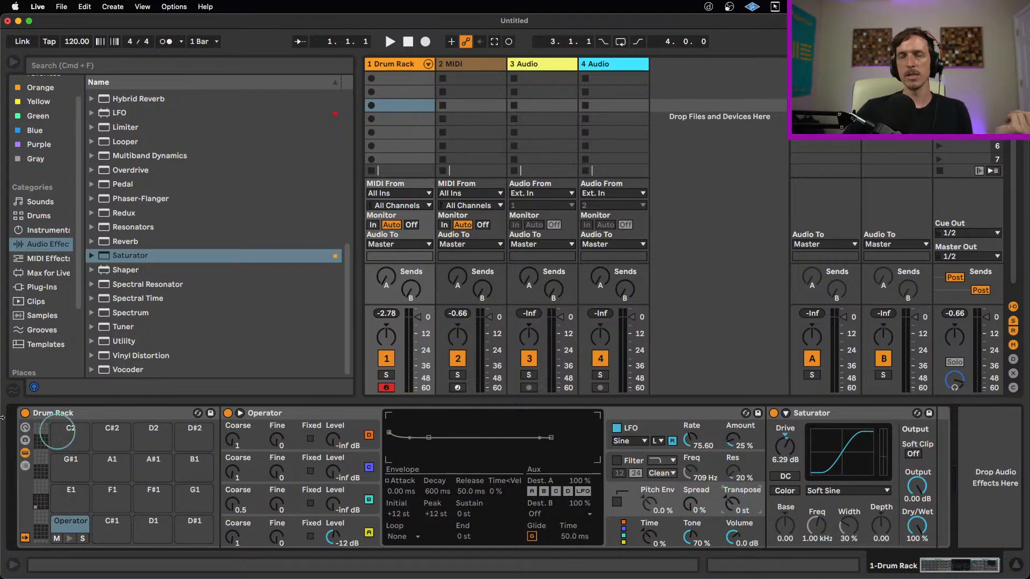
# Step: Show the Drum Rack's chain list with its input/output settings and set the Operator chain's Play note to F0
pyautogui.click(24, 467)
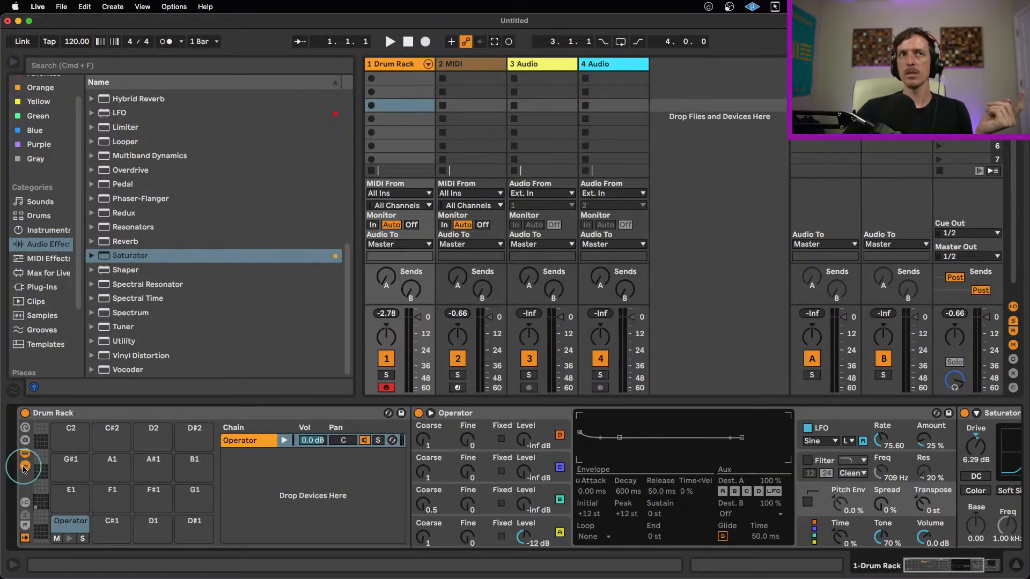
pyautogui.click(24, 466)
pyautogui.click(25, 467)
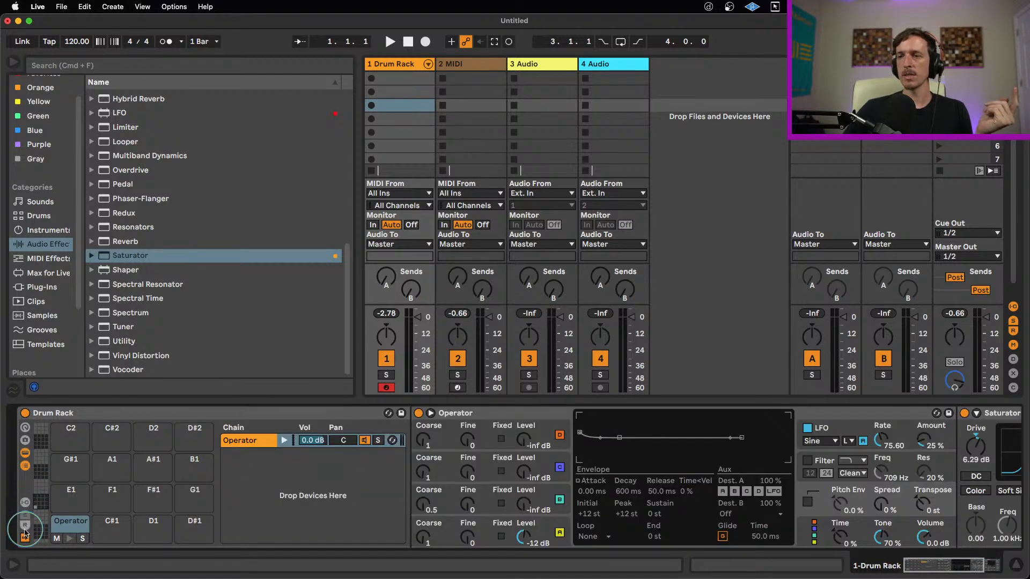
pyautogui.click(25, 503)
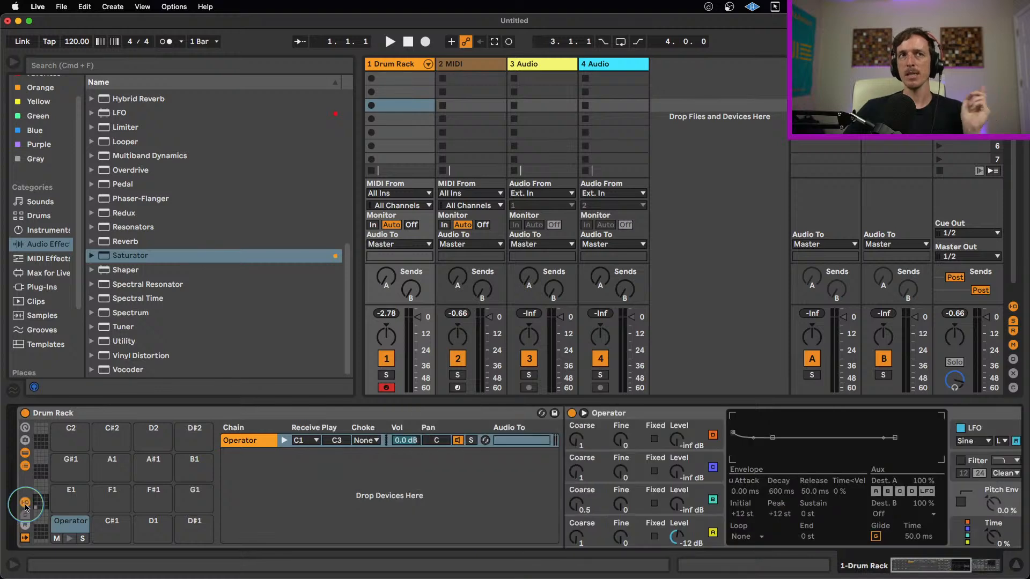
pyautogui.click(26, 503)
pyautogui.click(25, 503)
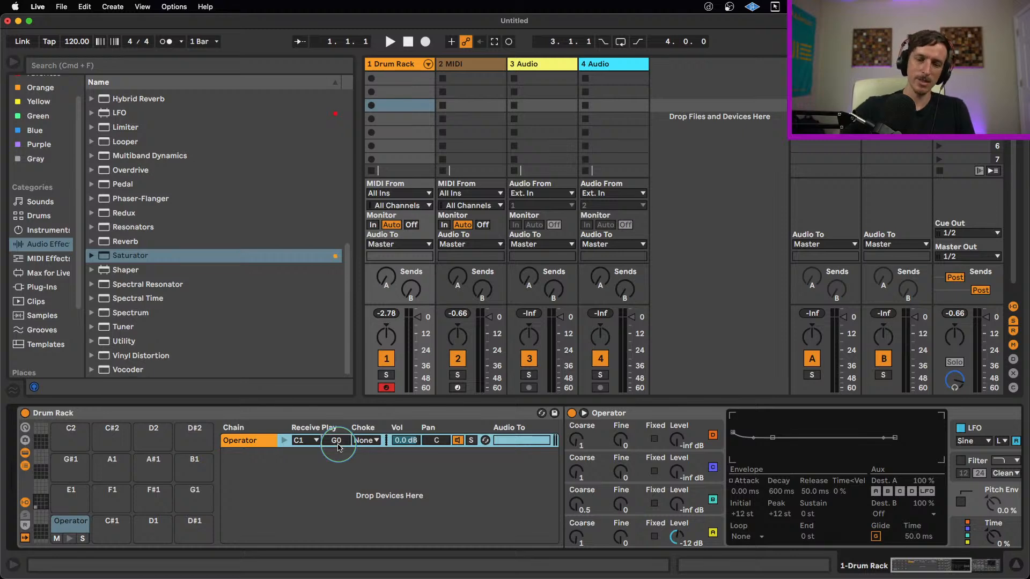
pyautogui.press('Down')
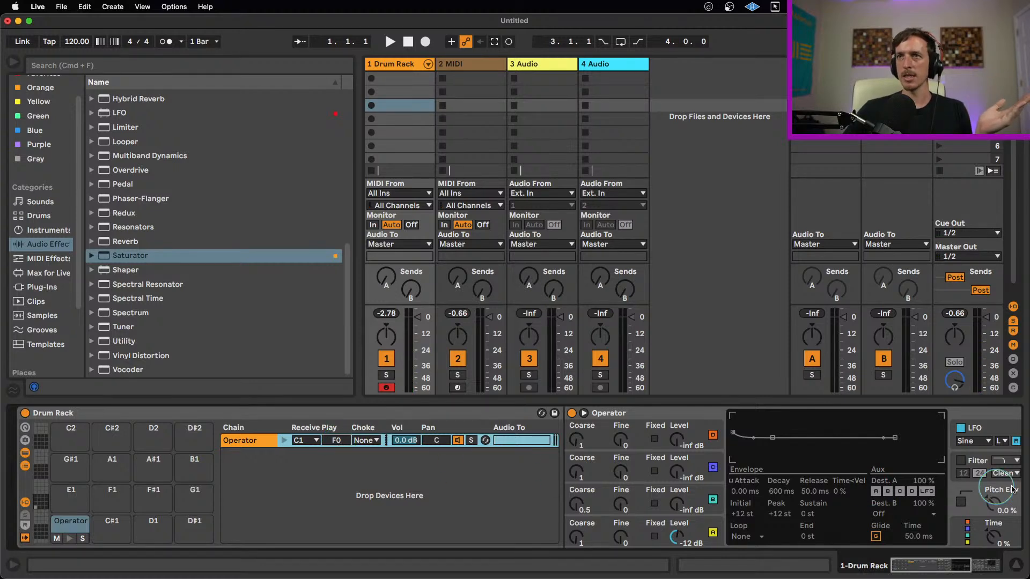
pyautogui.moveTo(962, 564); pyautogui.dragTo(970, 564)
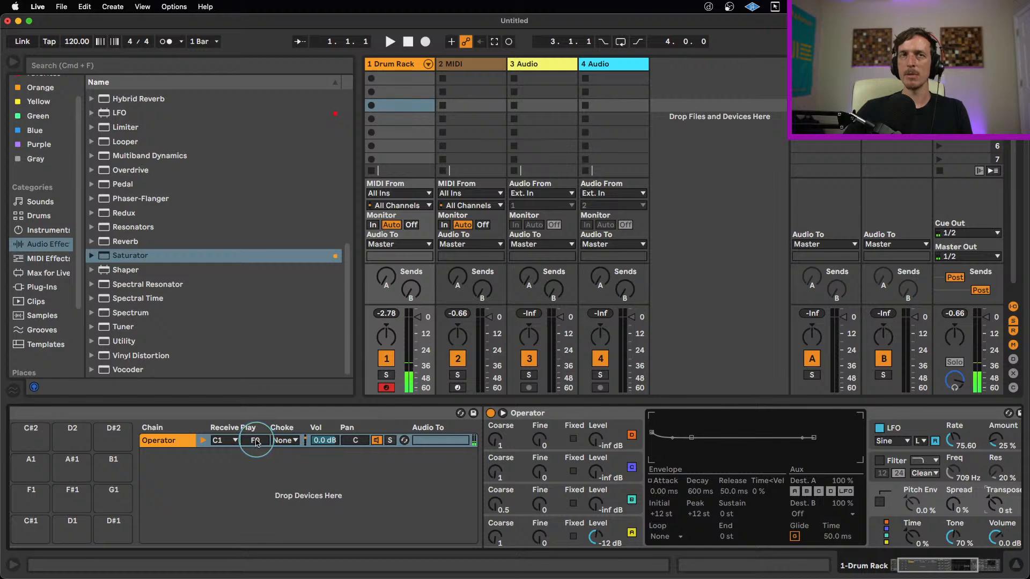
pyautogui.click(990, 566)
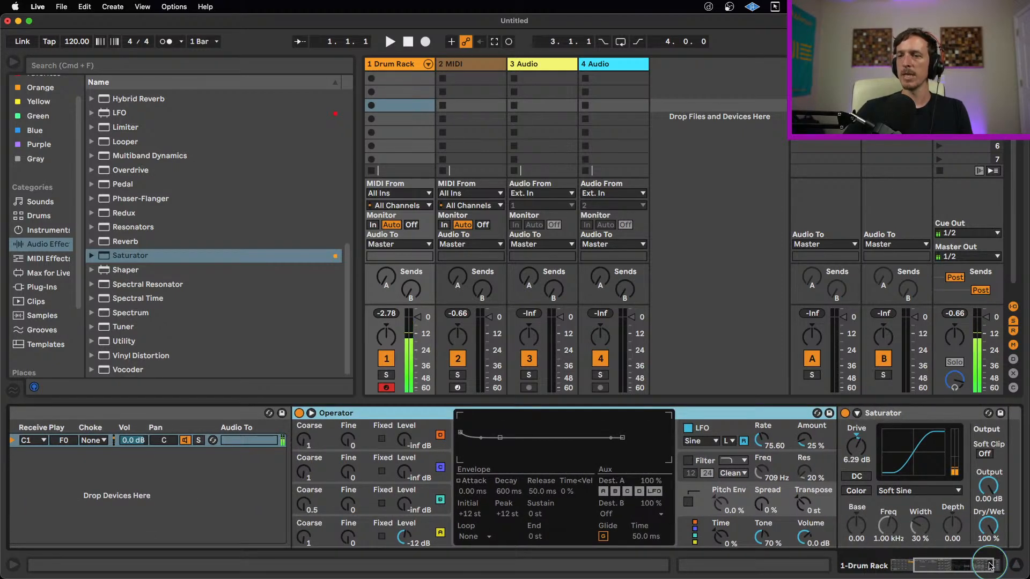
pyautogui.moveTo(990, 566); pyautogui.dragTo(960, 568)
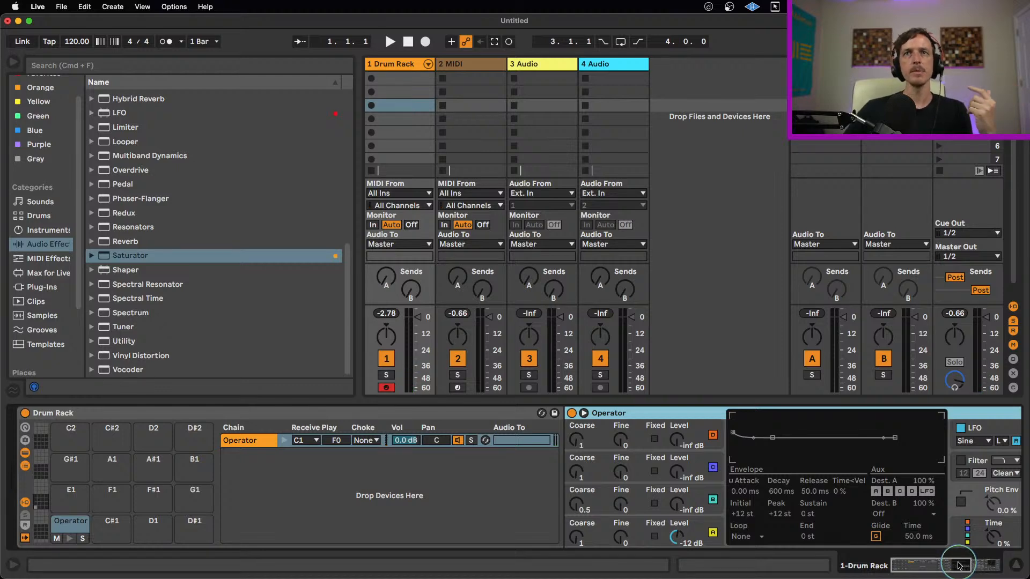
pyautogui.moveTo(960, 566)
pyautogui.mouseDown()
pyautogui.moveTo(978, 568)
pyautogui.moveTo(968, 569)
pyautogui.mouseUp()
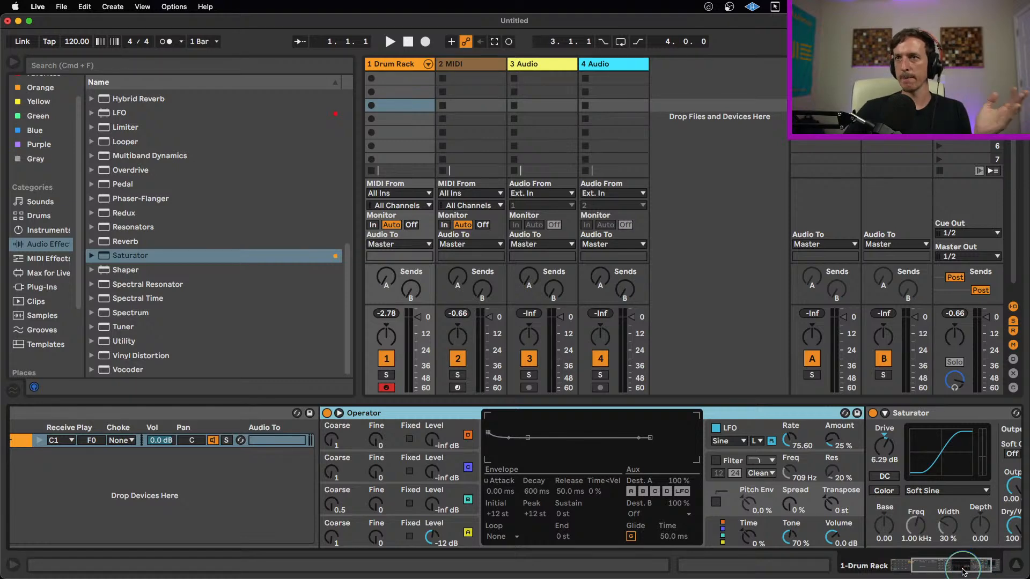
pyautogui.moveTo(963, 571); pyautogui.dragTo(942, 567)
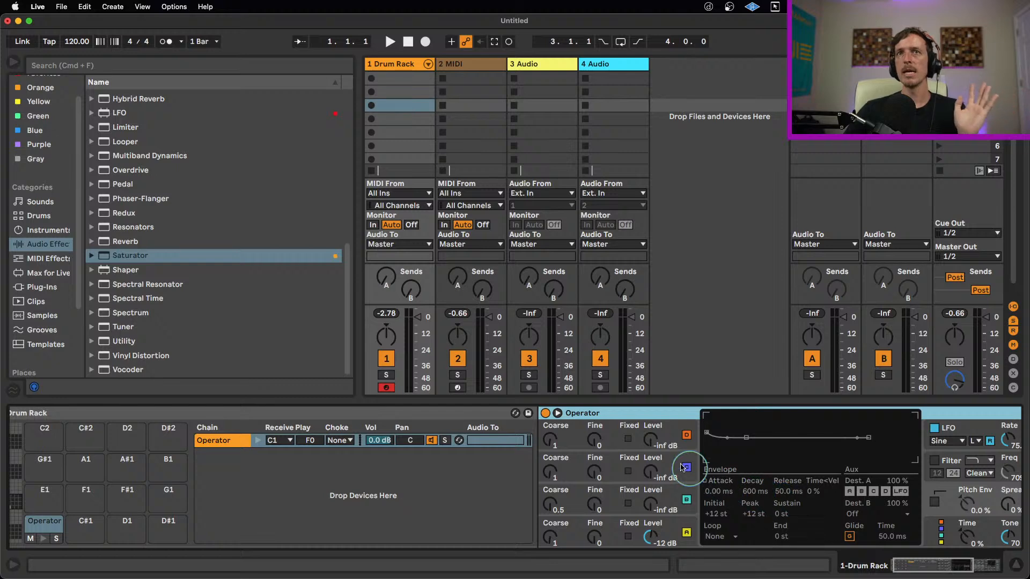
# Step: Group Operator and Saturator on the C1 pad into an Instrument Rack and show its chain list
pyautogui.moveTo(933, 569); pyautogui.dragTo(960, 568)
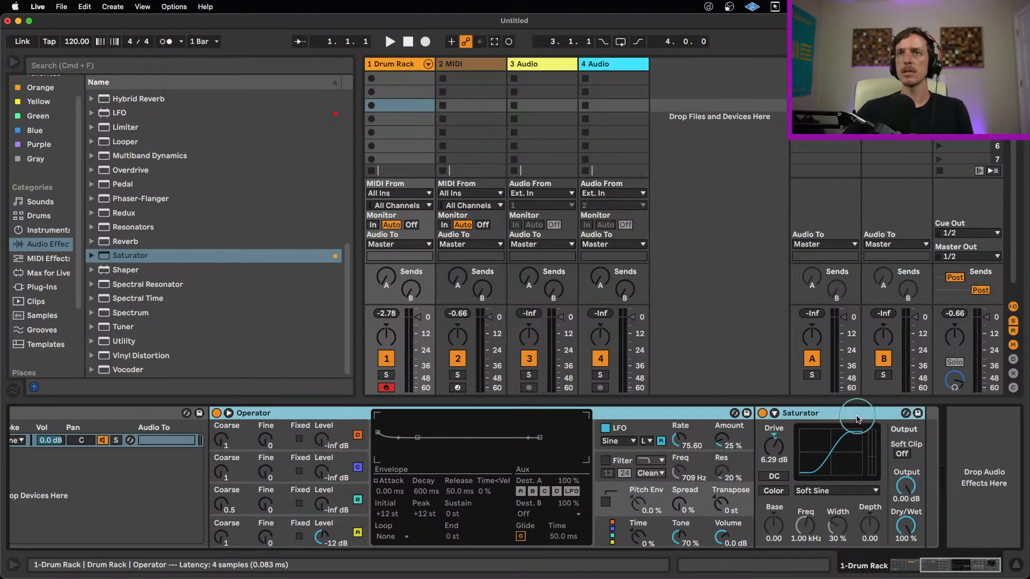
pyautogui.press('super+g')
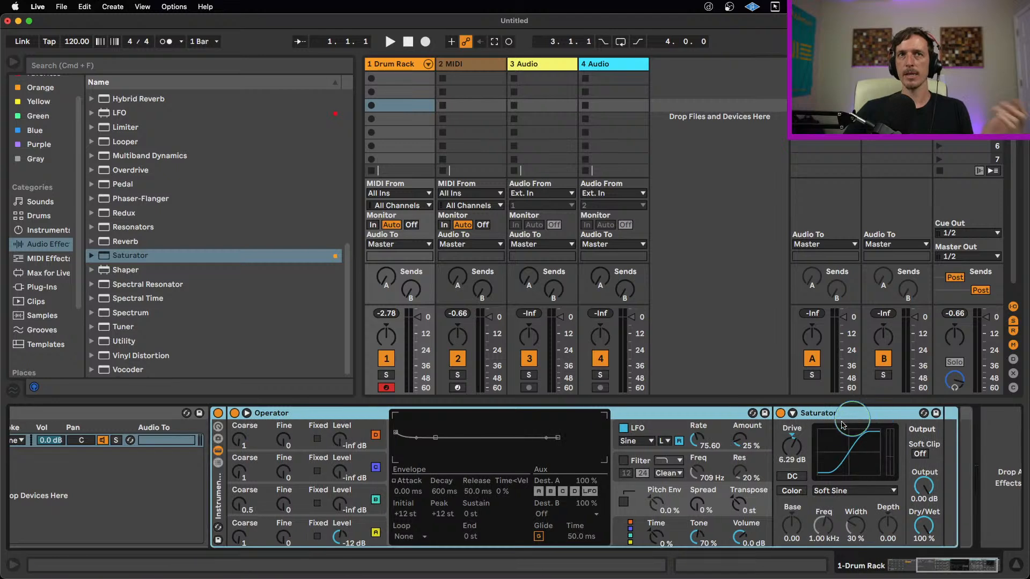
pyautogui.click(218, 463)
pyautogui.moveTo(919, 569); pyautogui.dragTo(890, 570)
# Step: Add Simpler as a second chain in the Instrument Rack, mute the Operator chain, and show the Simpler chain's device
pyautogui.click(24, 235)
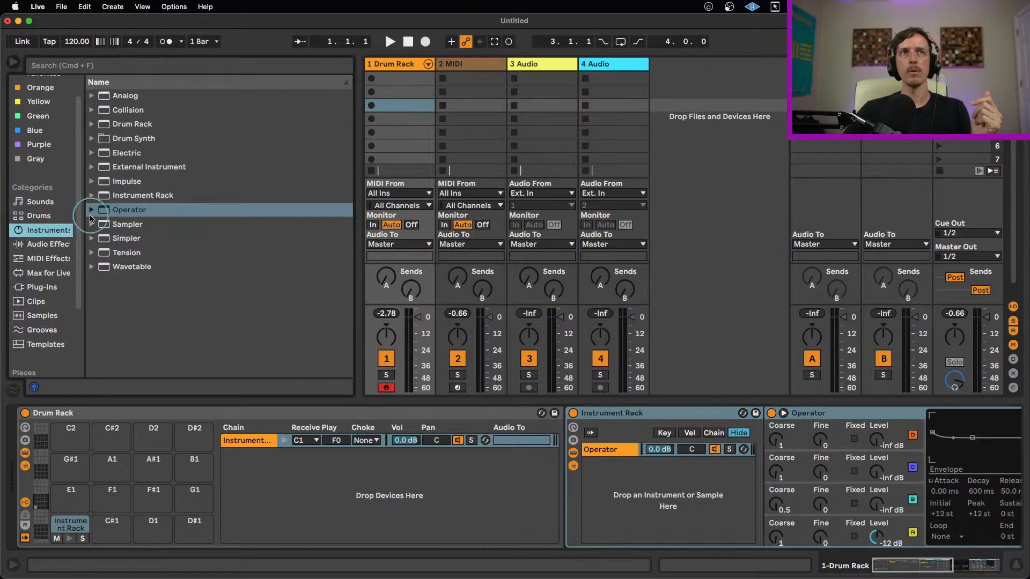
pyautogui.moveTo(126, 238); pyautogui.dragTo(631, 472)
pyautogui.click(668, 450)
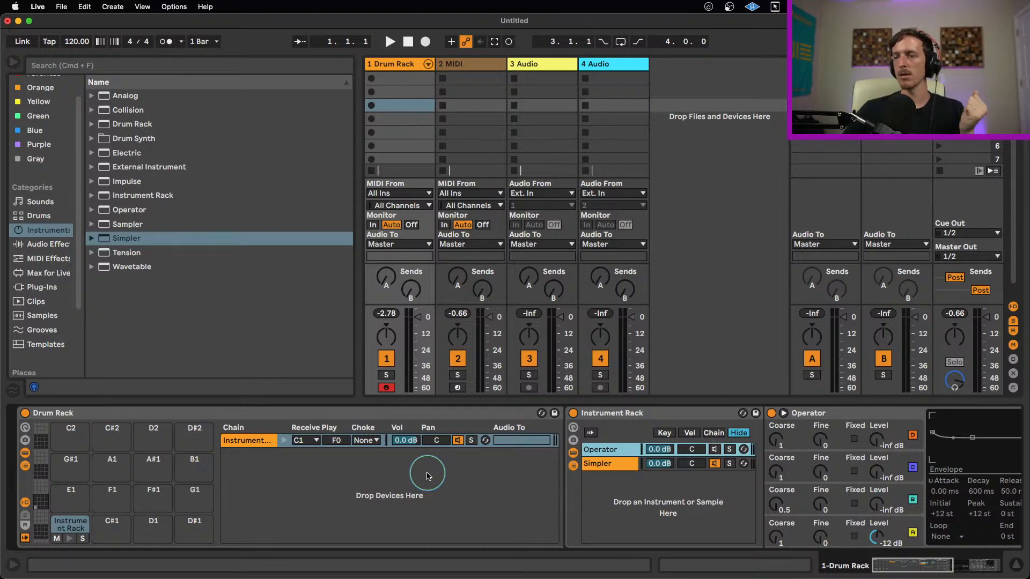
pyautogui.click(598, 463)
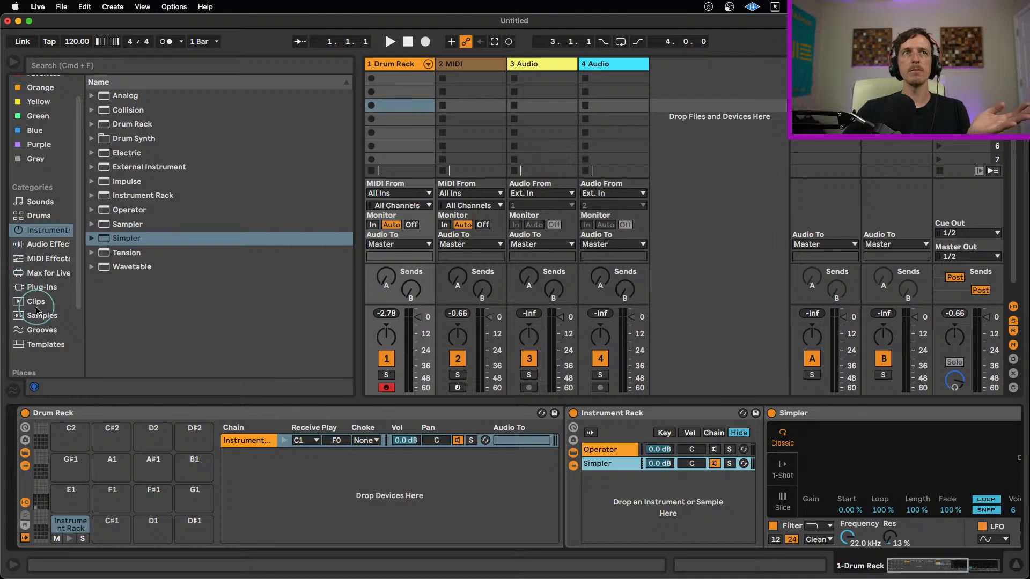
# Step: Audition the samples in the Purple collection's Kicks folder one by one, from 5-Drop_Kick.wav through V_RIOT_kick_tight.wav
pyautogui.click(46, 147)
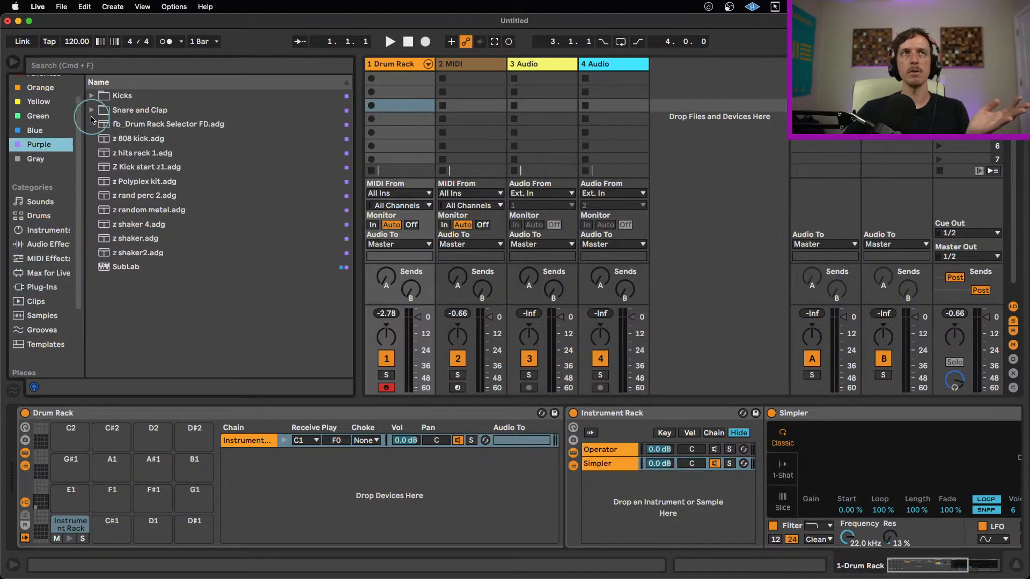
pyautogui.click(92, 96)
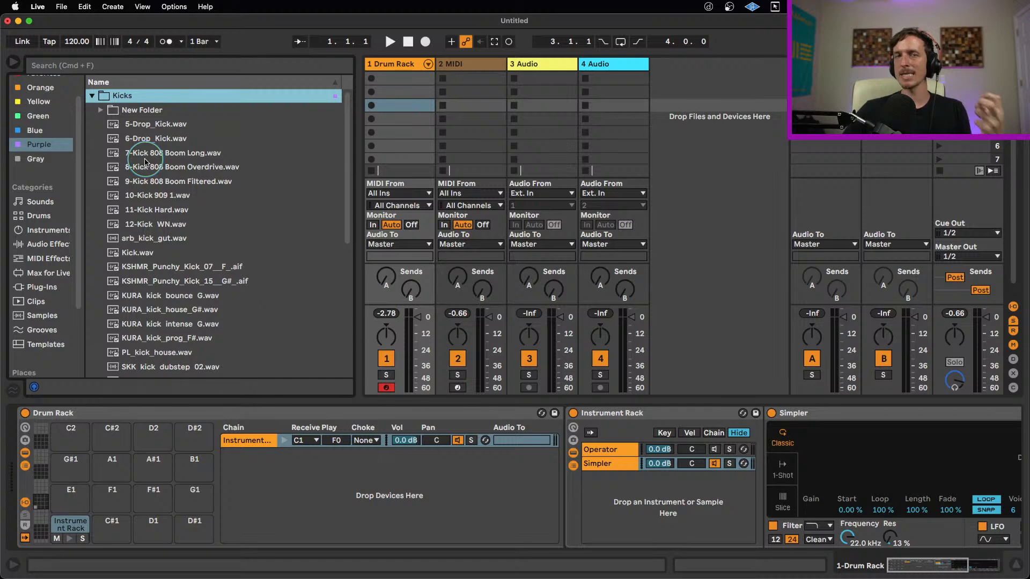
pyautogui.click(143, 125)
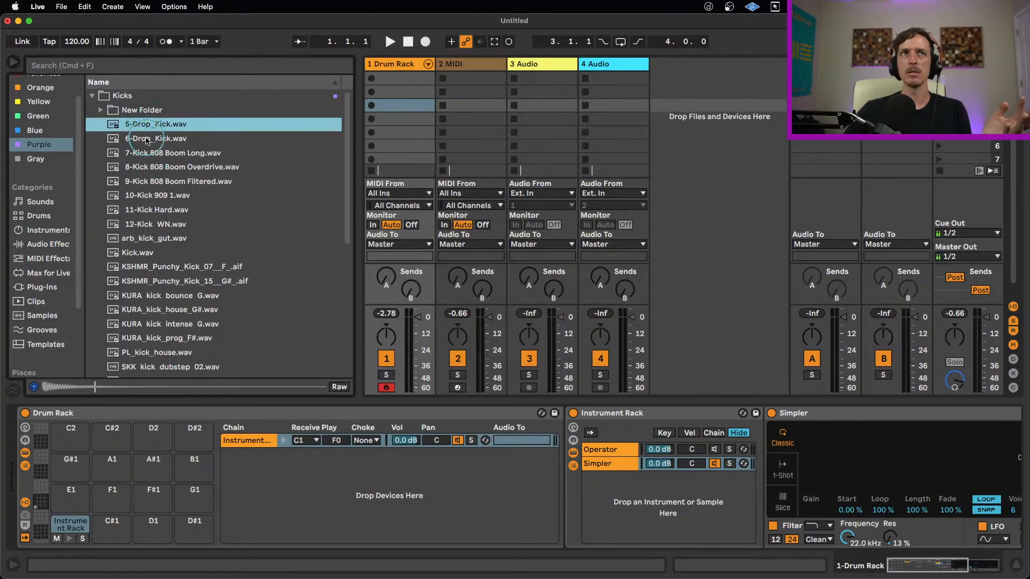
pyautogui.click(145, 139)
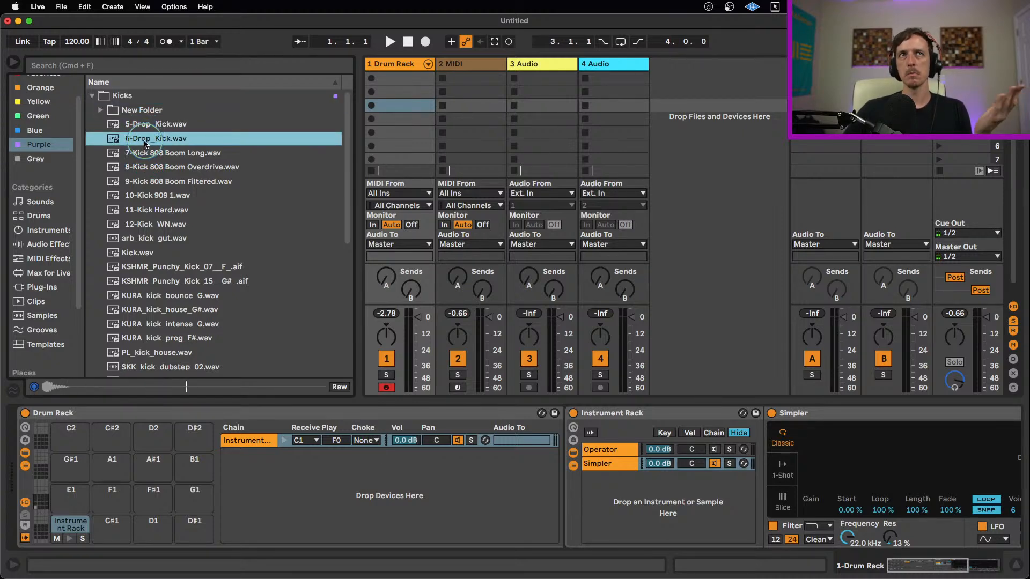
pyautogui.click(148, 154)
pyautogui.click(151, 167)
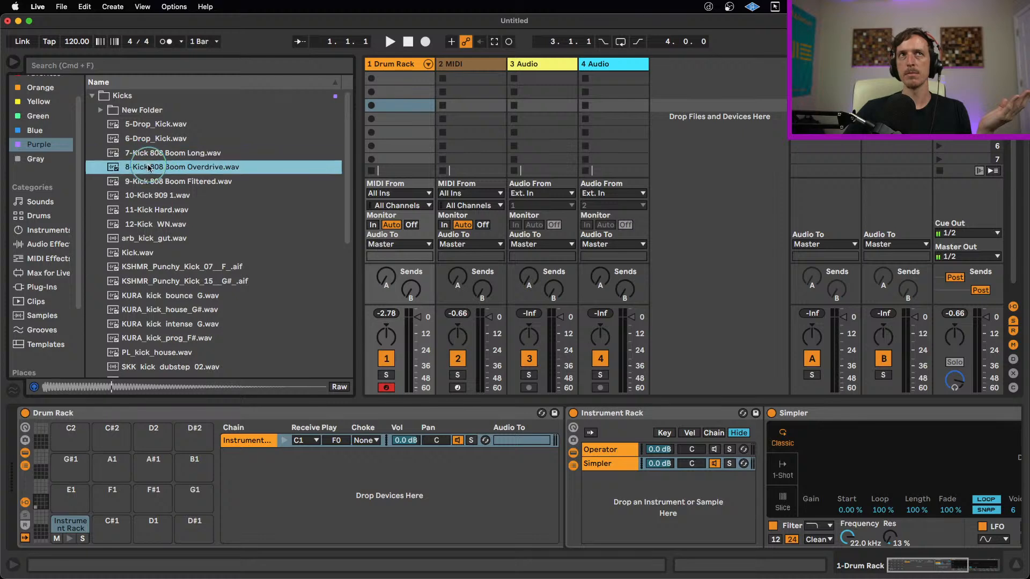
pyautogui.click(153, 182)
pyautogui.click(156, 197)
pyautogui.click(158, 210)
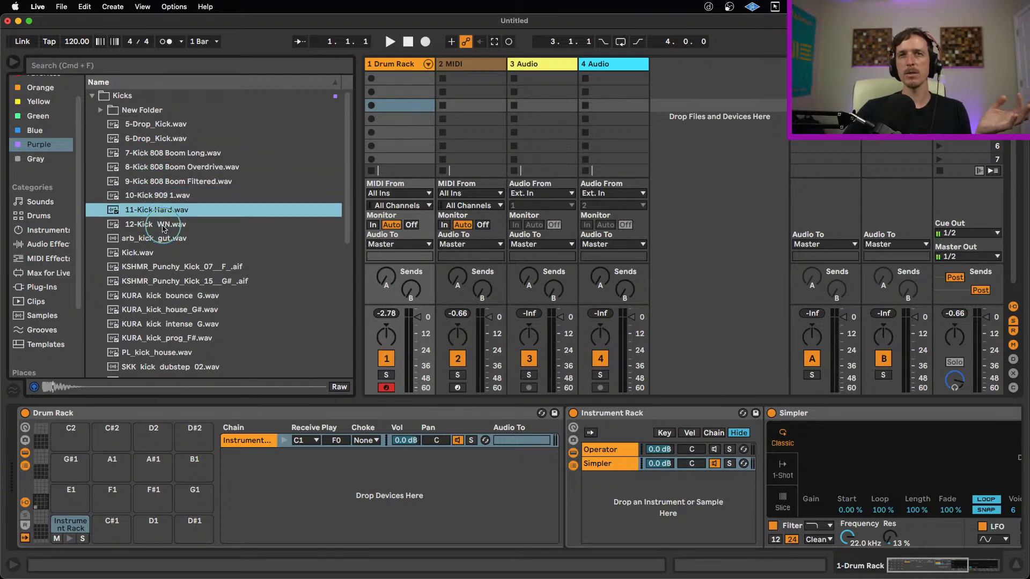
pyautogui.click(164, 226)
pyautogui.click(161, 239)
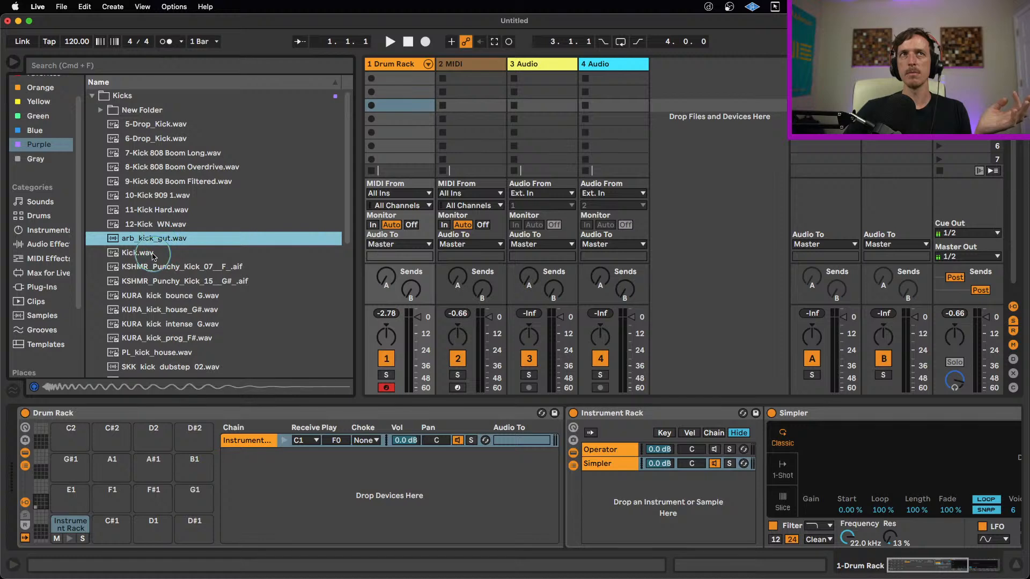
pyautogui.click(160, 253)
pyautogui.click(162, 268)
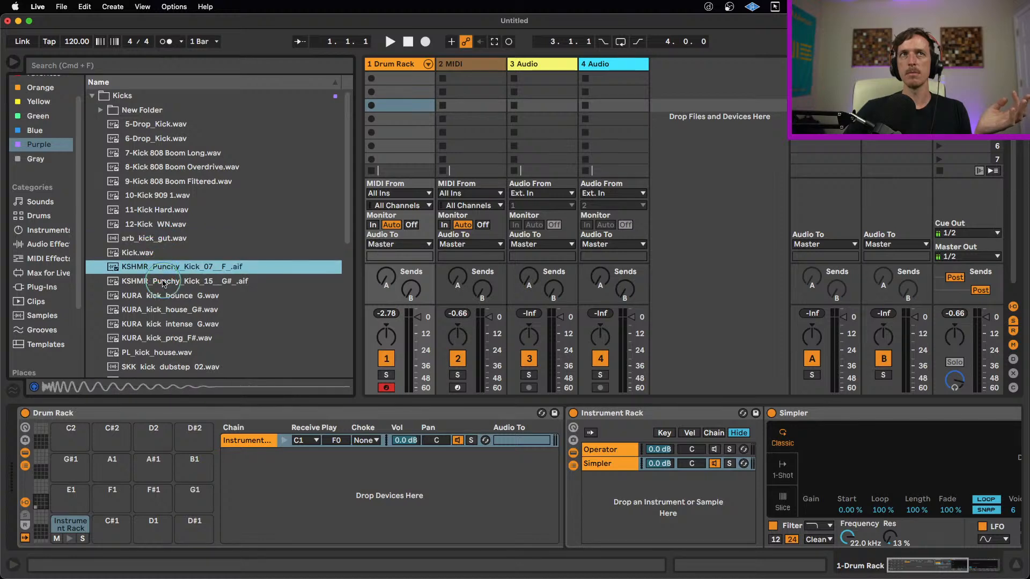
pyautogui.click(167, 281)
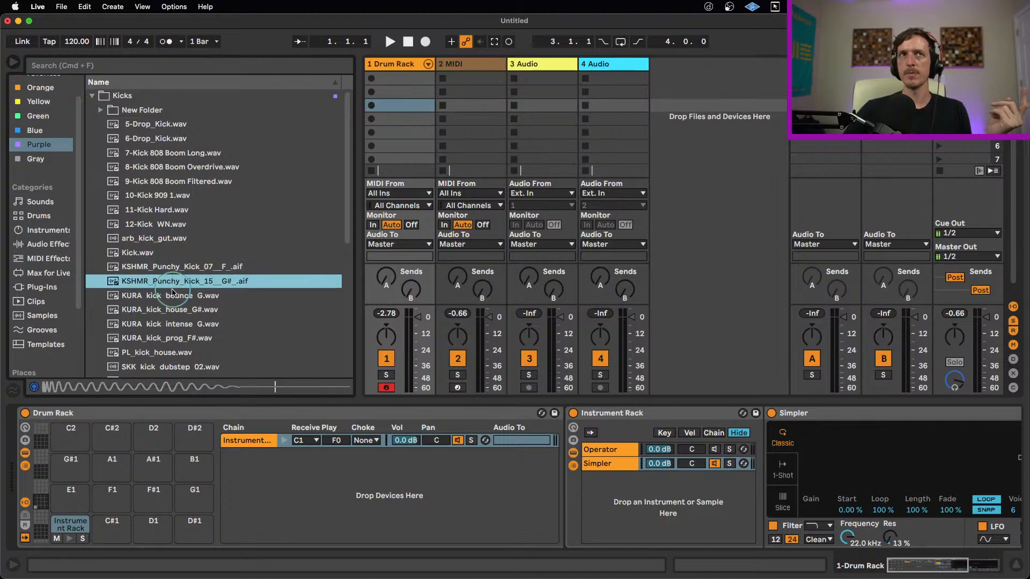
pyautogui.click(172, 295)
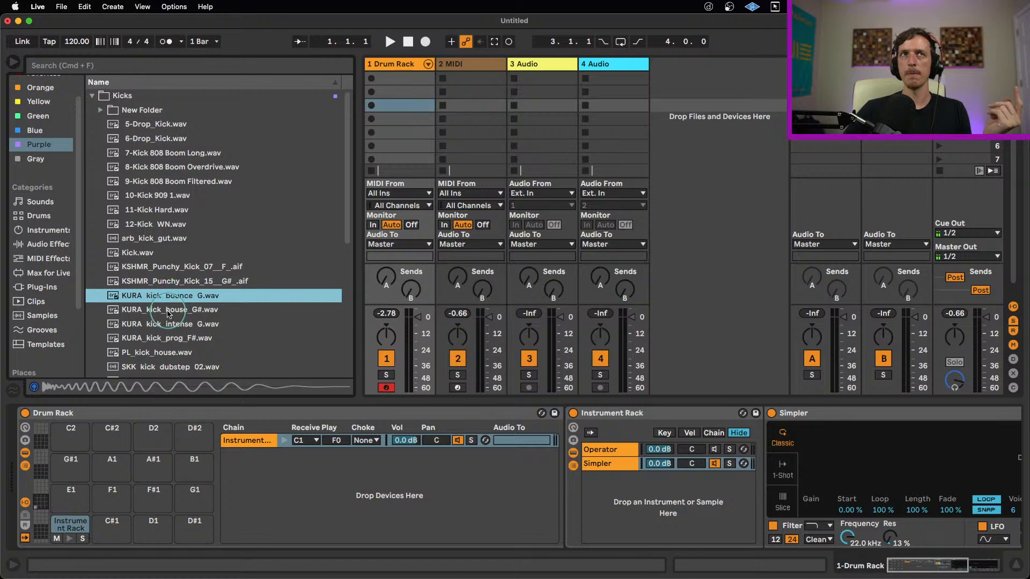
pyautogui.click(169, 310)
pyautogui.click(169, 324)
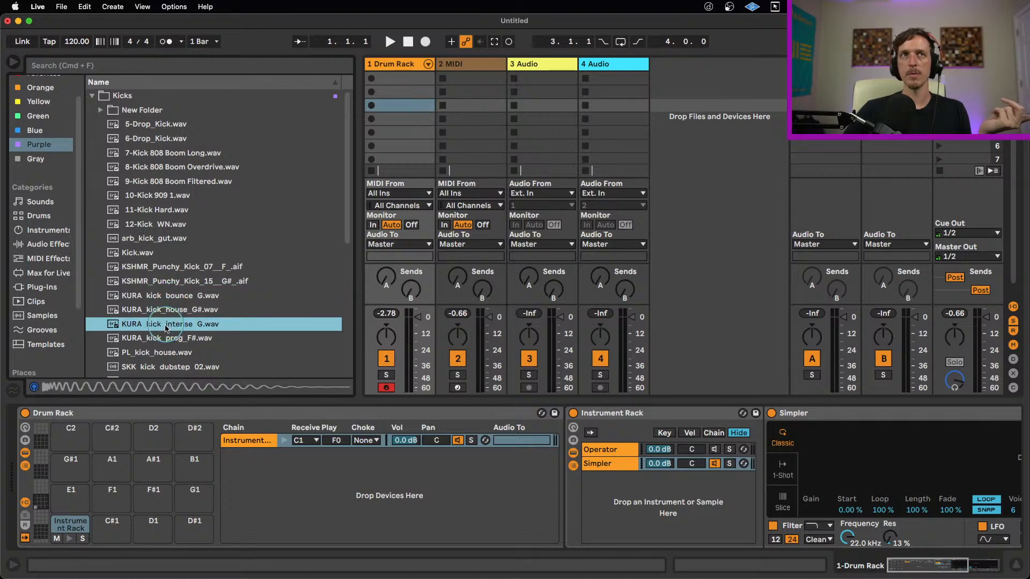
pyautogui.click(167, 339)
pyautogui.click(166, 353)
pyautogui.click(166, 367)
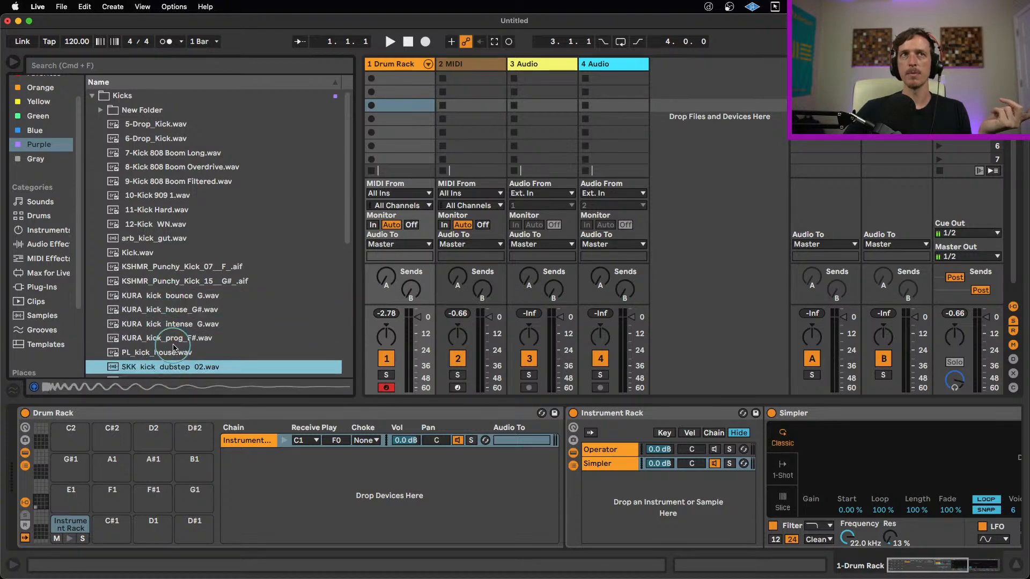
pyautogui.scroll(-1, 164, 350)
pyautogui.click(164, 350)
pyautogui.click(166, 361)
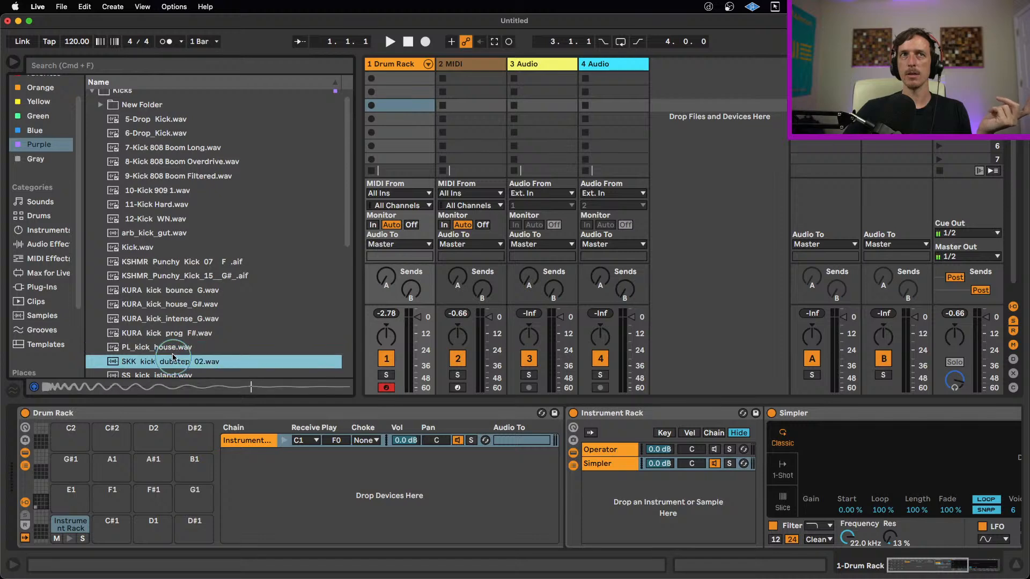
pyautogui.scroll(-1, 166, 358)
pyautogui.click(165, 359)
pyautogui.scroll(-2, 169, 354)
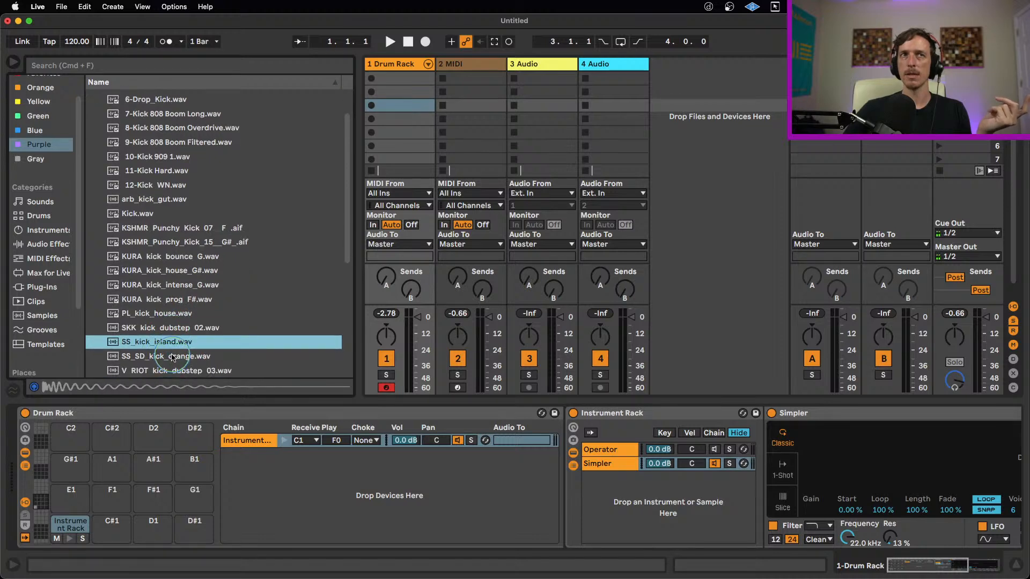
pyautogui.click(178, 346)
pyautogui.scroll(-1, 179, 346)
pyautogui.click(178, 349)
pyautogui.scroll(-1, 178, 348)
pyautogui.click(179, 344)
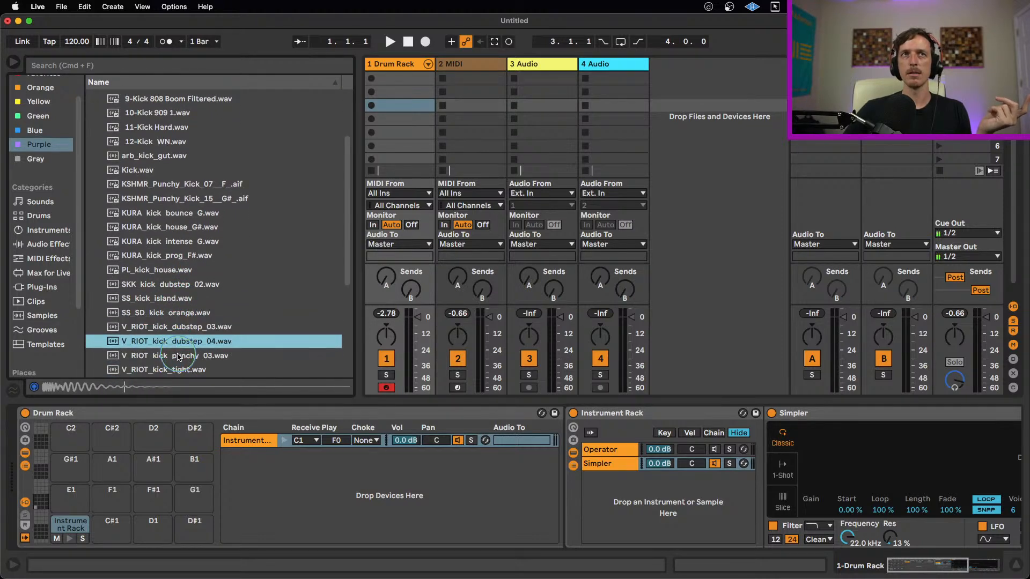
pyautogui.click(180, 359)
pyautogui.click(179, 368)
pyautogui.scroll(-2, 180, 356)
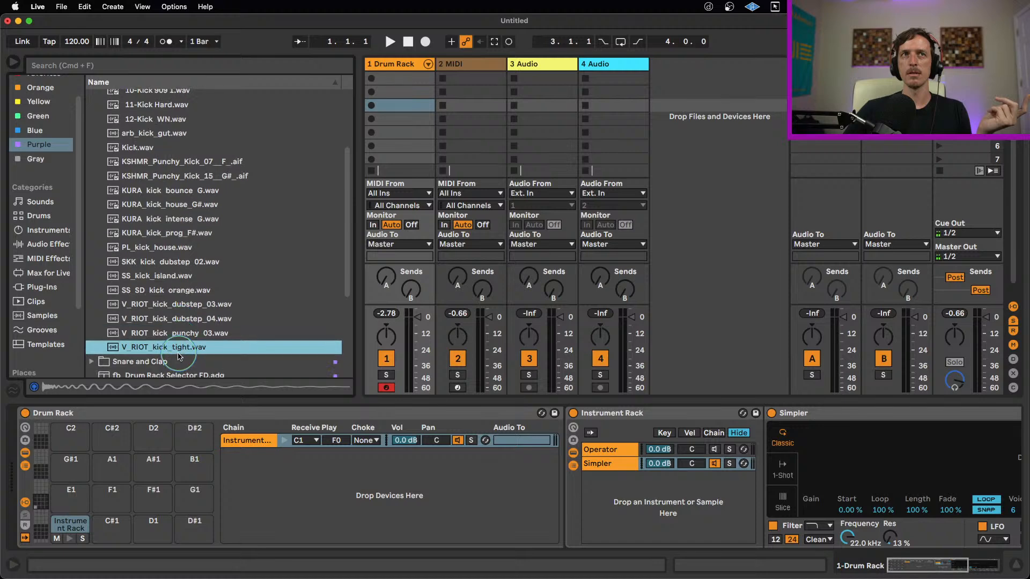
pyautogui.scroll(1, 179, 348)
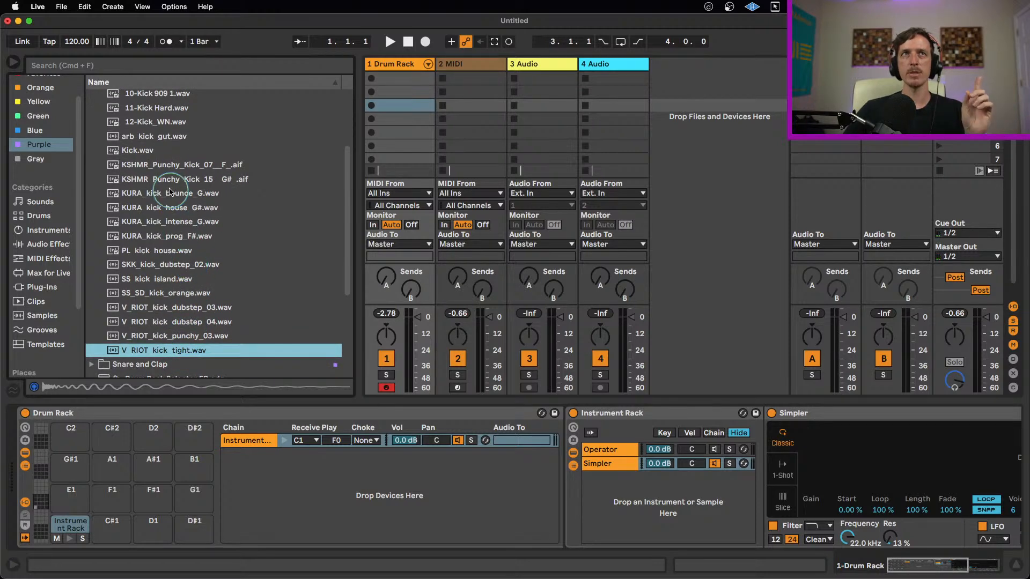
# Step: Compare the sound of KSHMR_Punchy_Kick_07__F_.aif with PL_kick_house.wav, ending on the KSHMR kick
pyautogui.click(168, 167)
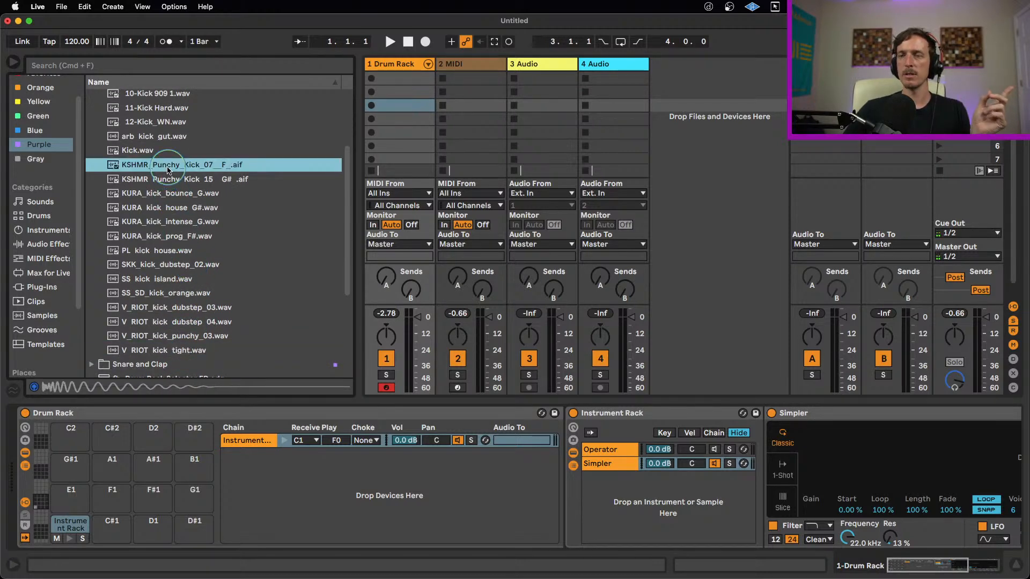
pyautogui.click(180, 252)
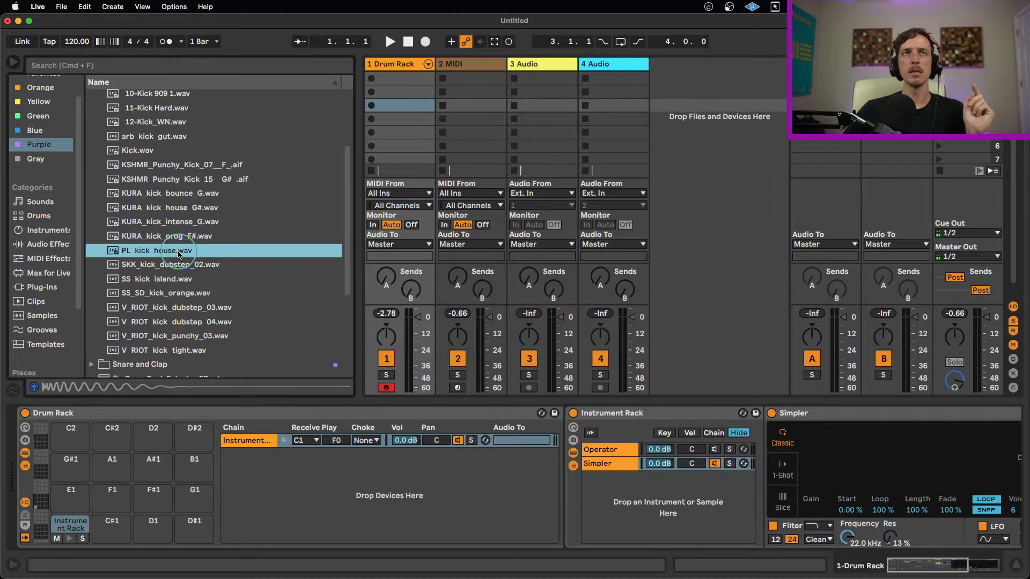
pyautogui.click(185, 165)
pyautogui.click(177, 251)
pyautogui.click(191, 165)
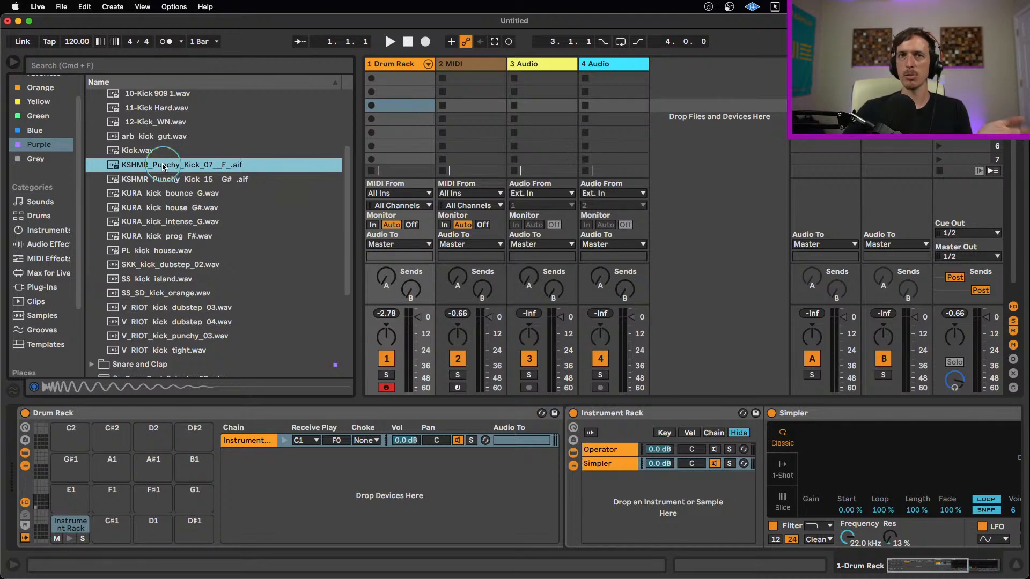
# Step: Load KSHMR_Punchy_Kick_07__F_.aif into the Instrument Rack's Simpler and set its playback mode to 1-Shot
pyautogui.moveTo(166, 171); pyautogui.dragTo(839, 452)
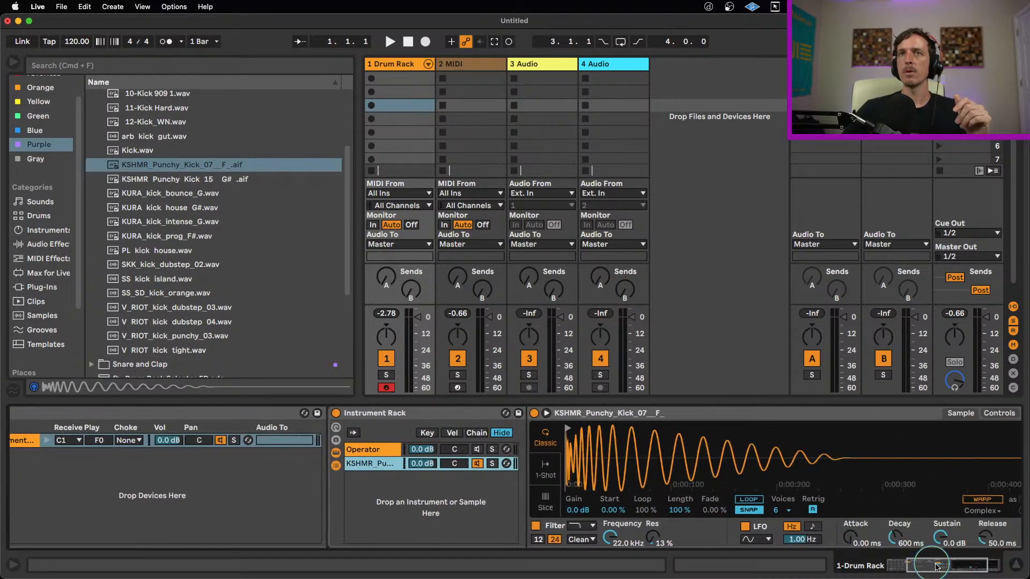
pyautogui.click(483, 473)
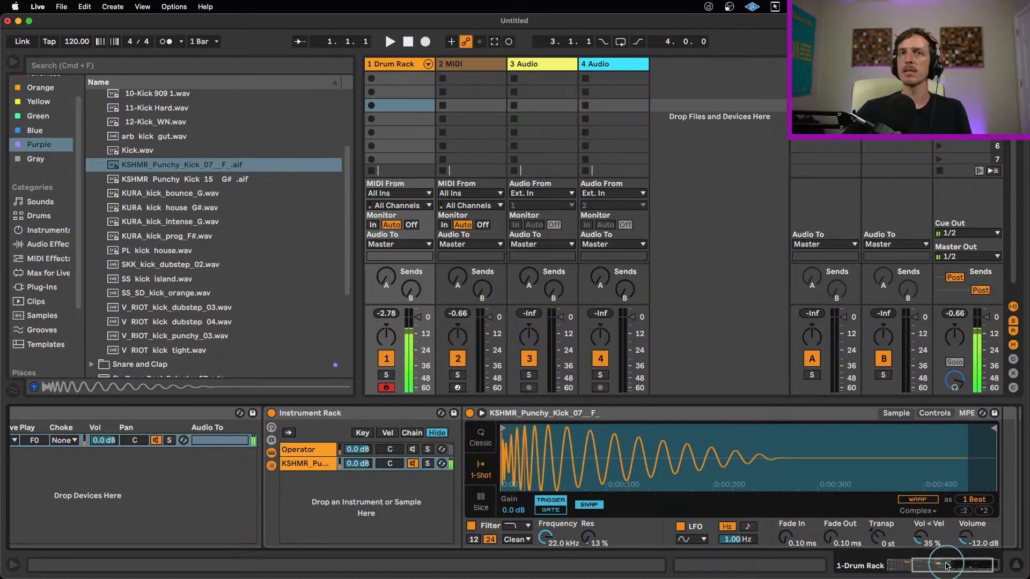
pyautogui.moveTo(946, 566); pyautogui.dragTo(928, 566)
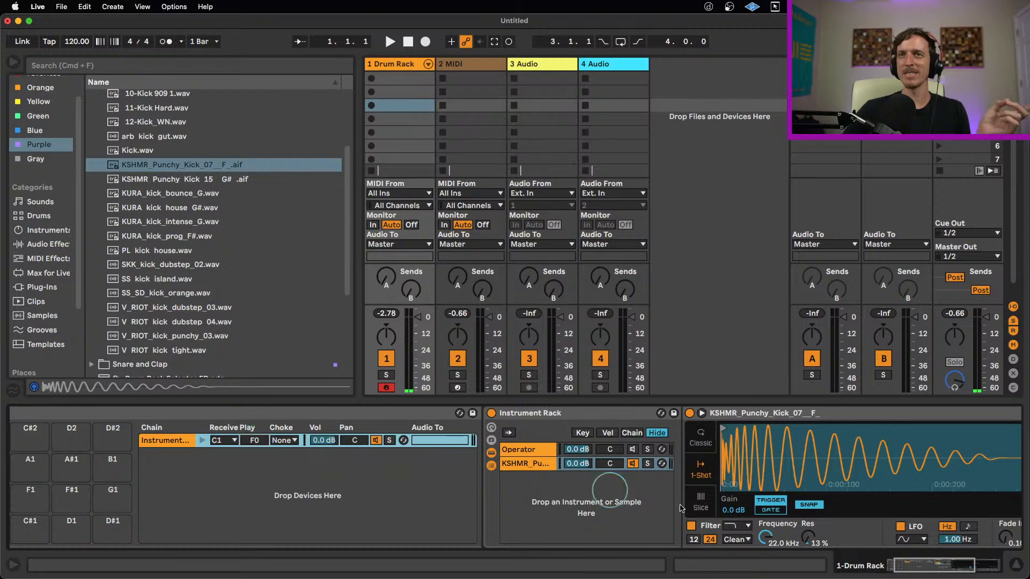
# Step: Review the Instrument Rack's devices, showing the Operator chain and returning to the KSHMR kick chain
pyautogui.moveTo(931, 570); pyautogui.dragTo(961, 569)
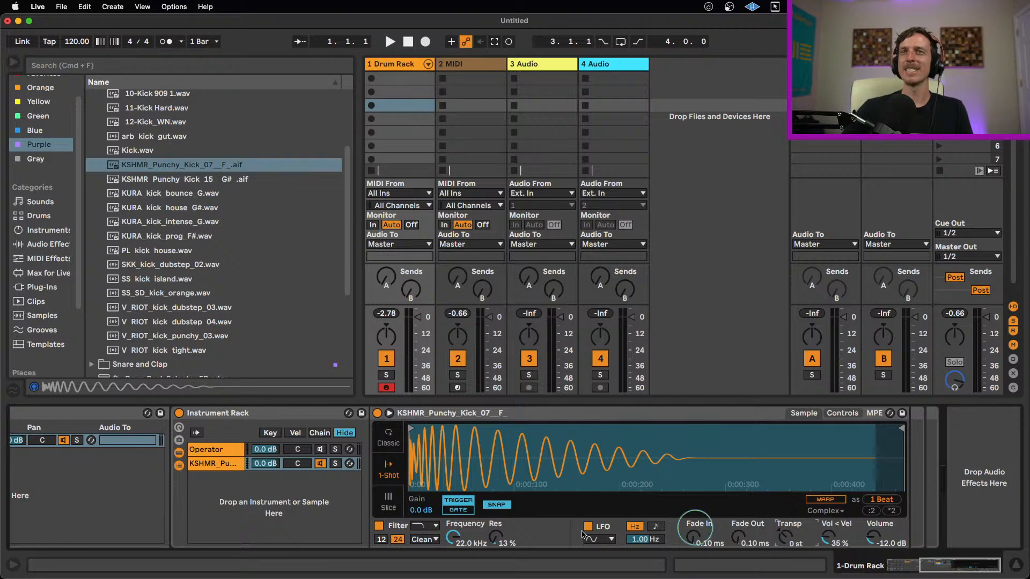
pyautogui.moveTo(963, 570); pyautogui.dragTo(952, 569)
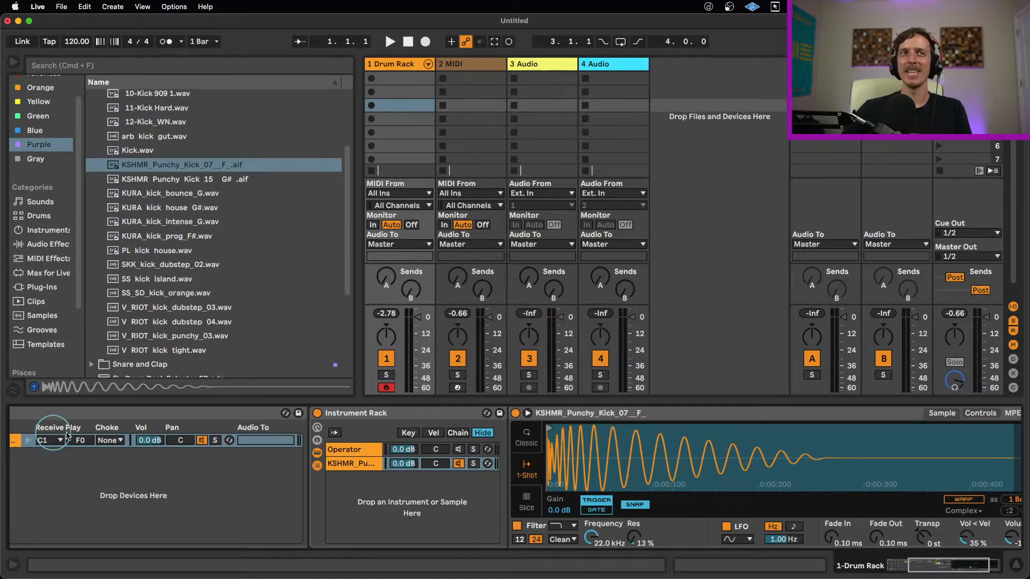
pyautogui.click(374, 452)
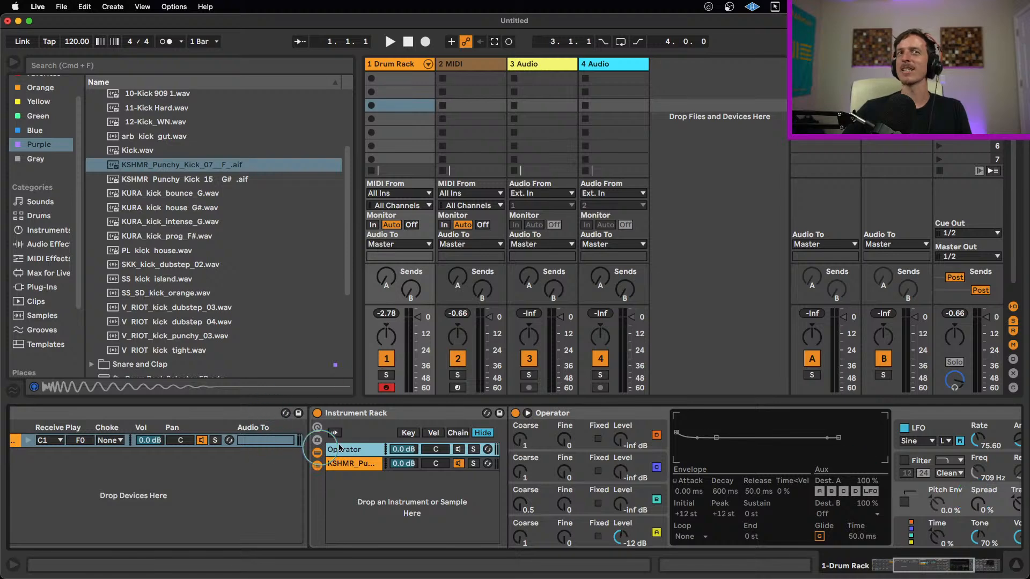
pyautogui.click(363, 462)
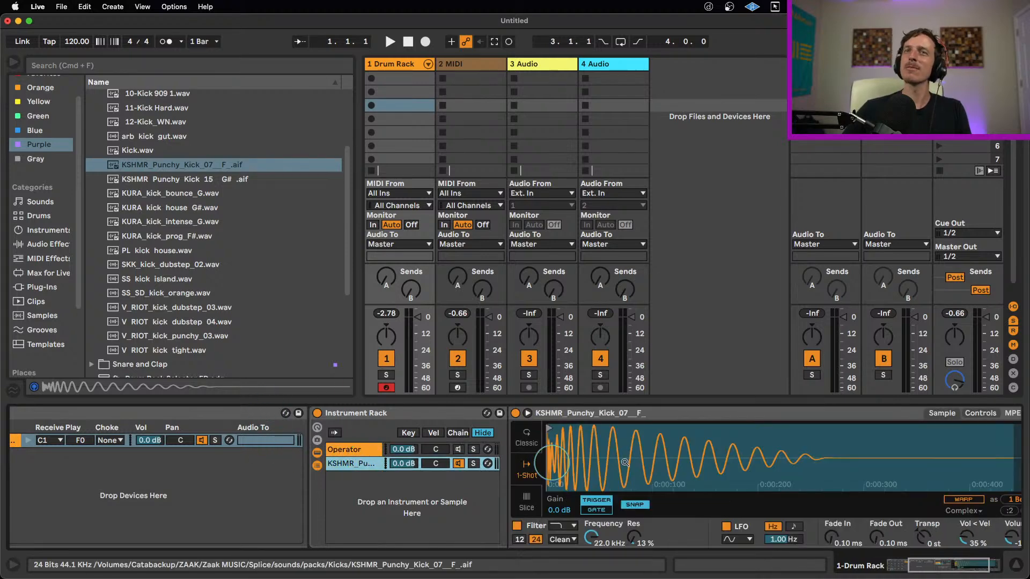
# Step: Raise the KSHMR kick Simpler's Transpose to +24 st
pyautogui.click(924, 541)
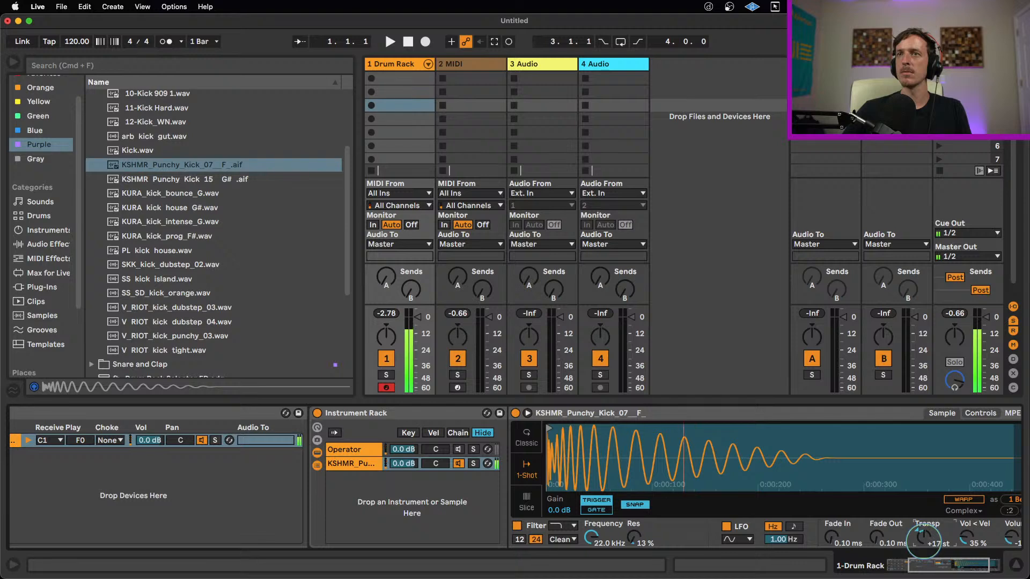
pyautogui.moveTo(924, 541); pyautogui.dragTo(923, 538)
pyautogui.click(960, 564)
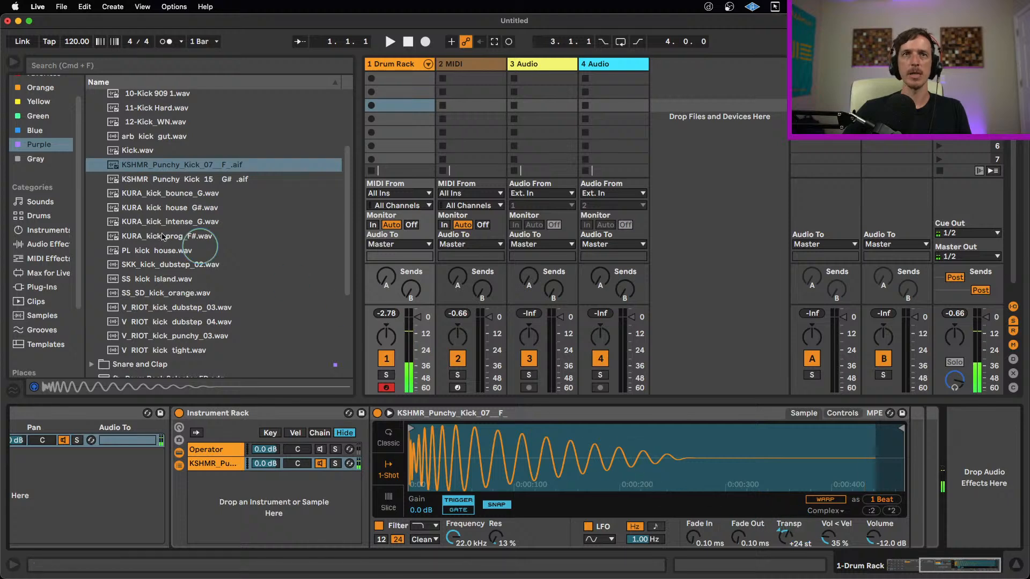
# Step: Add the Tuner audio effect after the Drum Rack at the end of the track's device chain
pyautogui.click(524, 449)
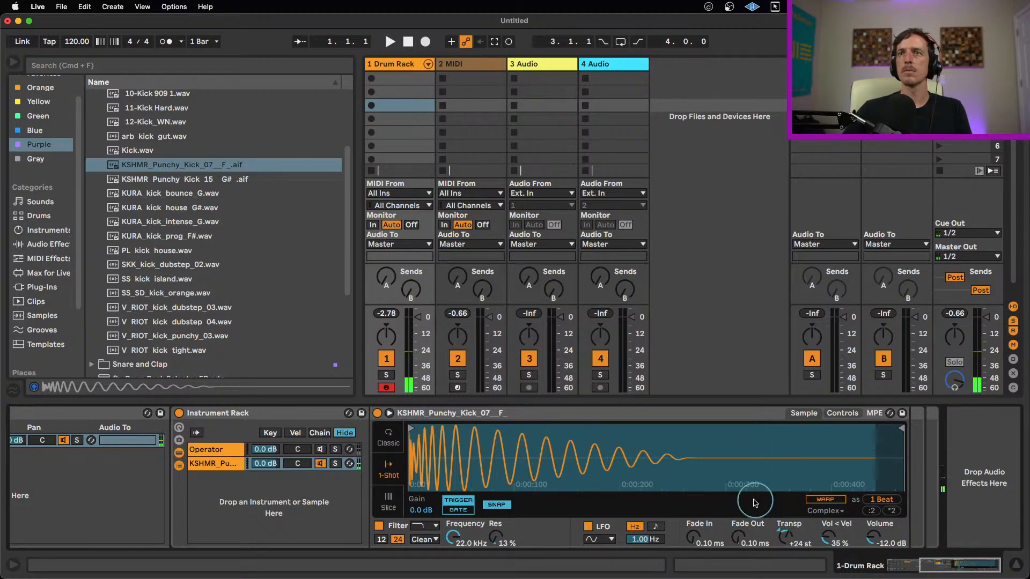
pyautogui.click(64, 140)
pyautogui.click(53, 244)
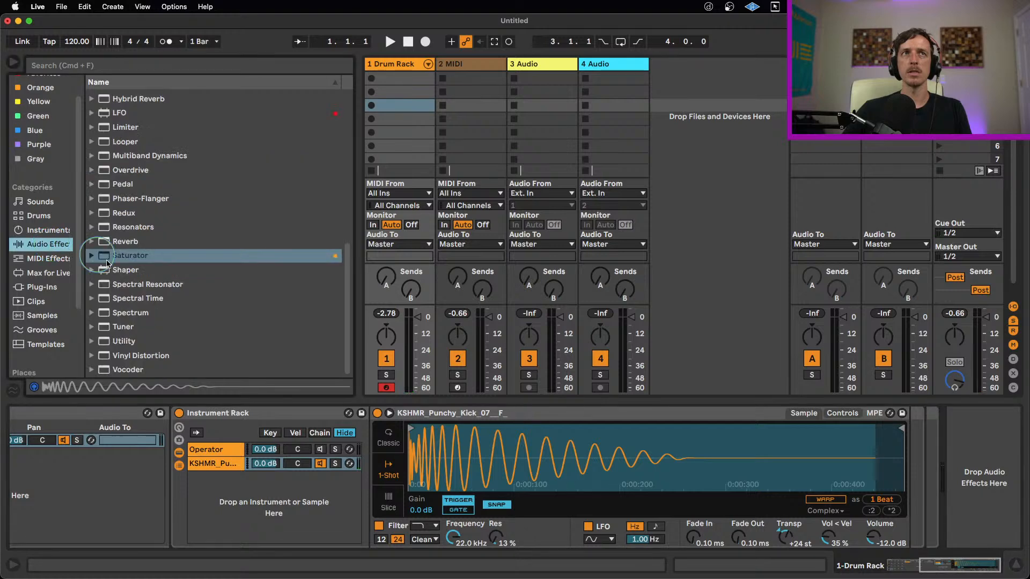
pyautogui.click(123, 327)
pyautogui.moveTo(899, 472); pyautogui.dragTo(937, 485)
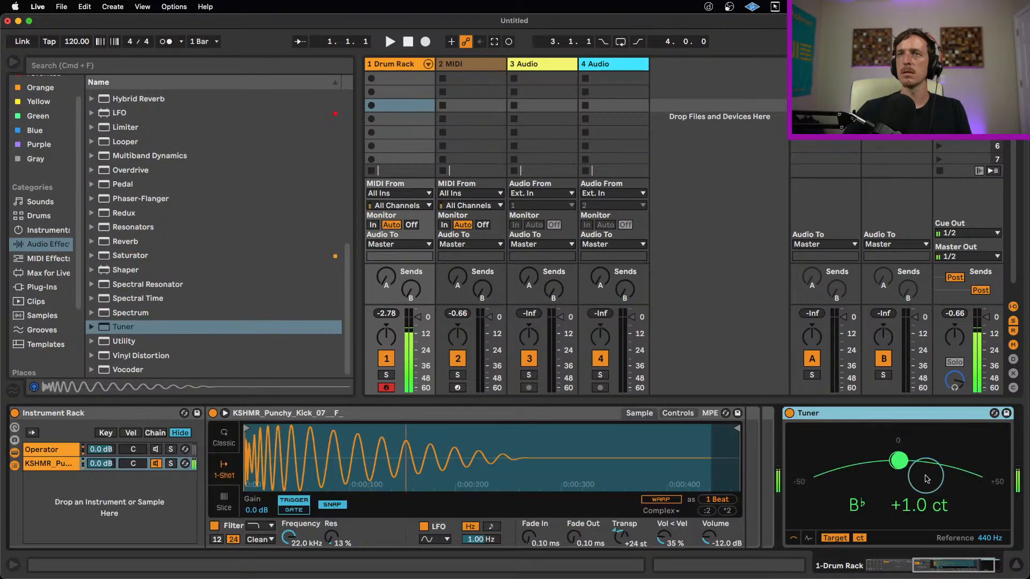
# Step: Set the KSHMR kick Simpler's Transpose to +31 st, checking its pitch against the Tuner
pyautogui.click(624, 536)
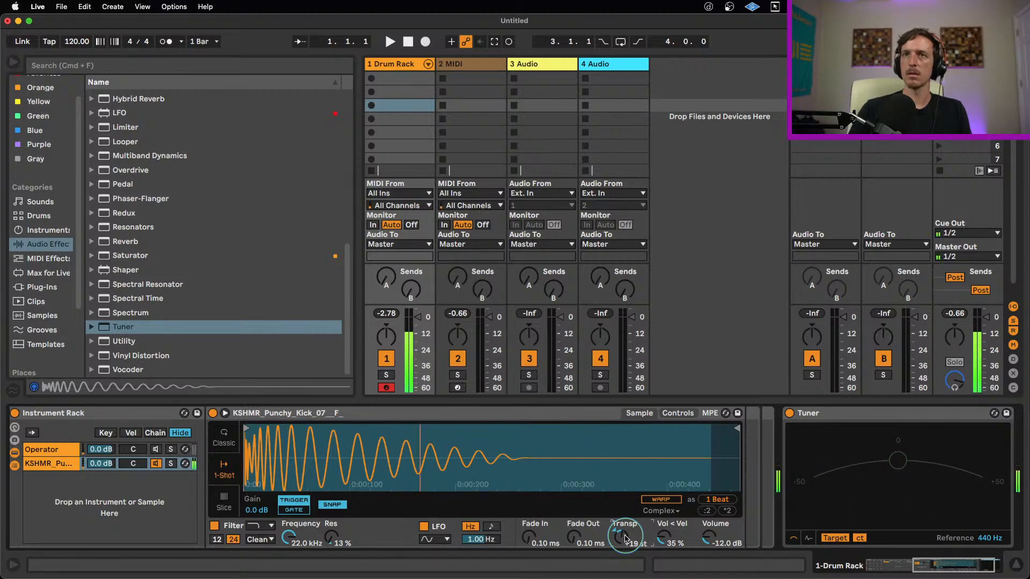
pyautogui.press('Up')
pyautogui.press('Up')
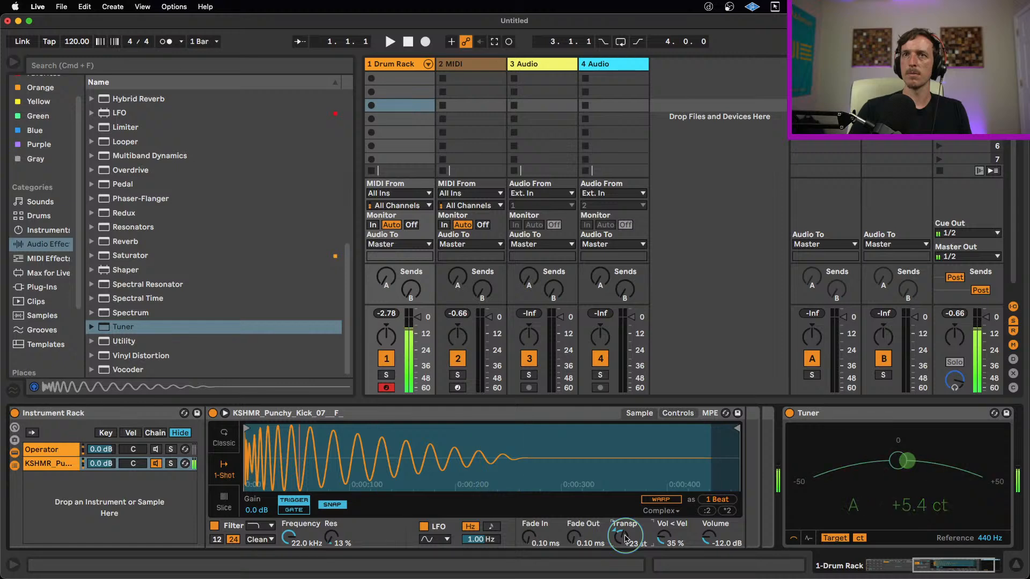
pyautogui.press('Up')
pyautogui.press('Up')
pyautogui.press('Up')
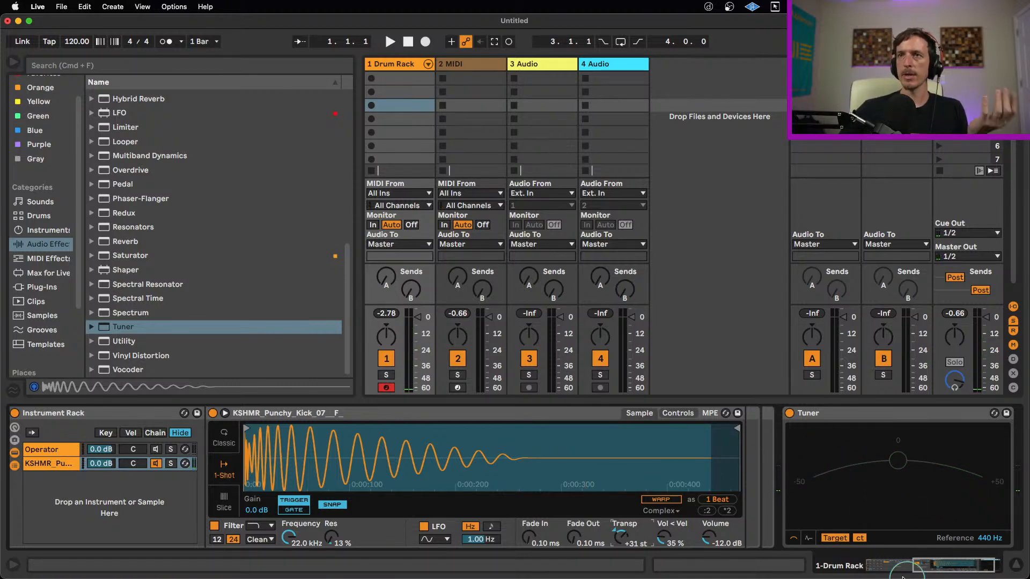
# Step: Reactivate the Operator chain in the Instrument Rack and set oscillator A's envelope Decay to 2.96 s
pyautogui.moveTo(928, 563); pyautogui.dragTo(915, 563)
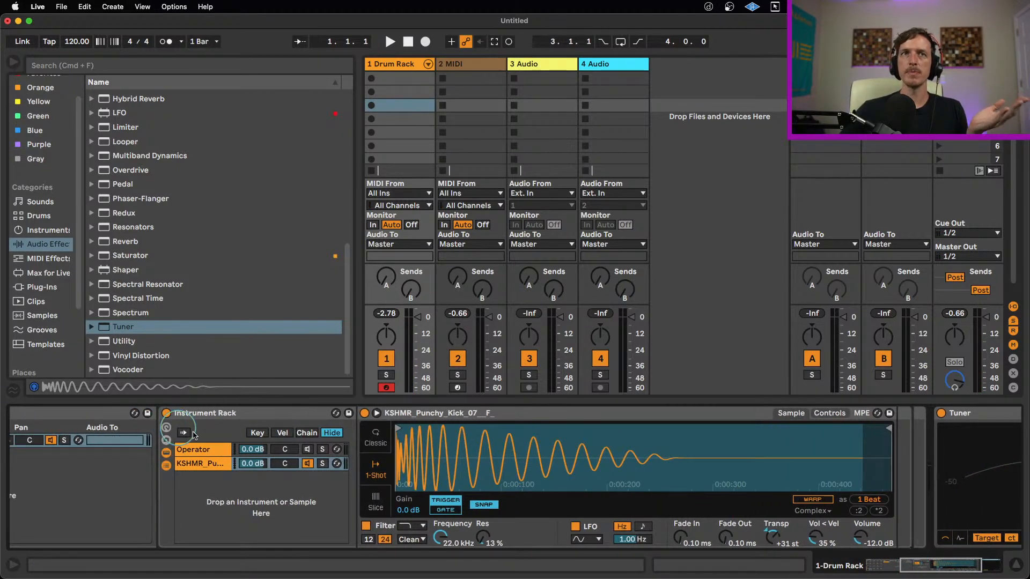
pyautogui.click(313, 449)
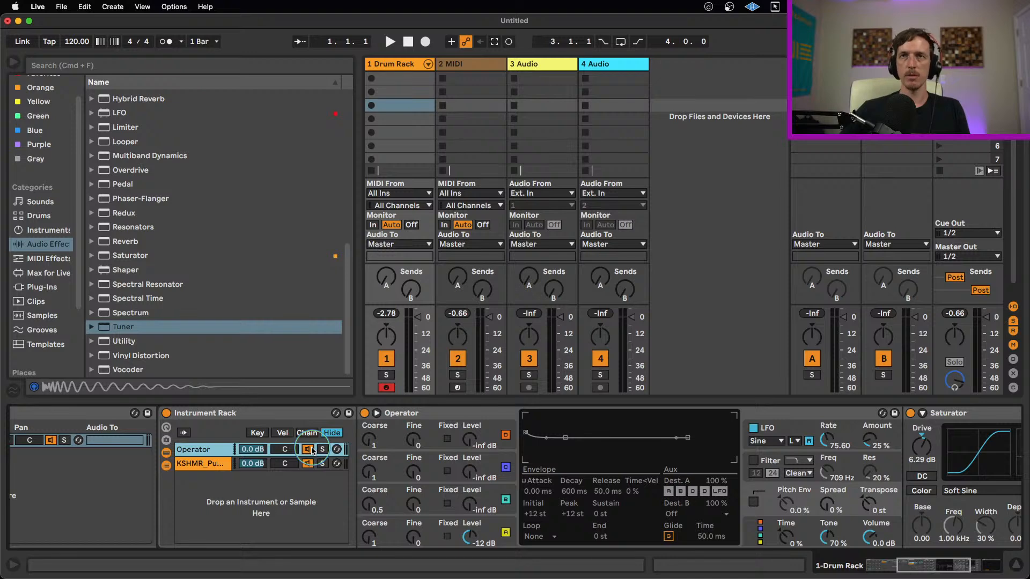
pyautogui.click(420, 436)
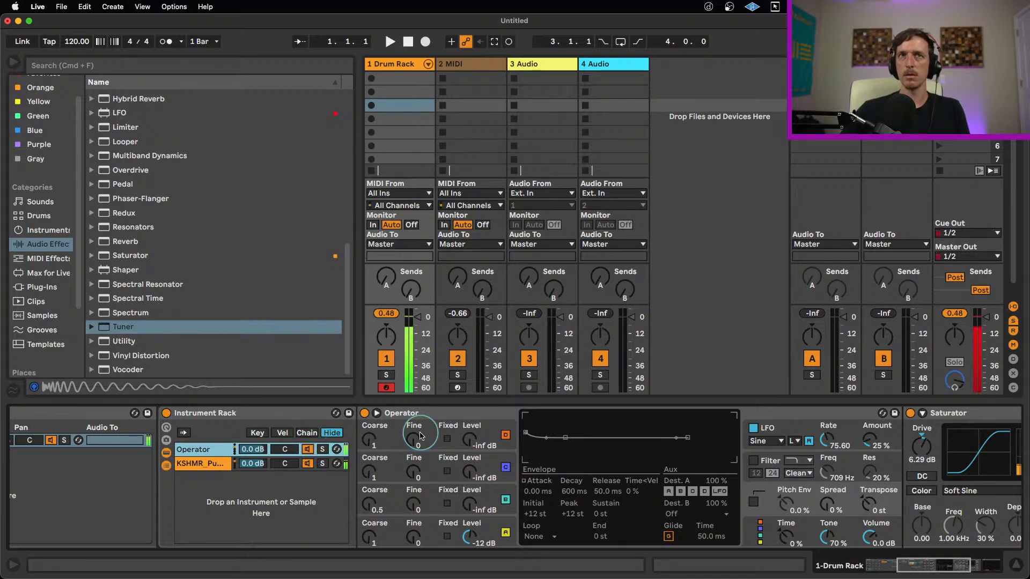
pyautogui.click(274, 459)
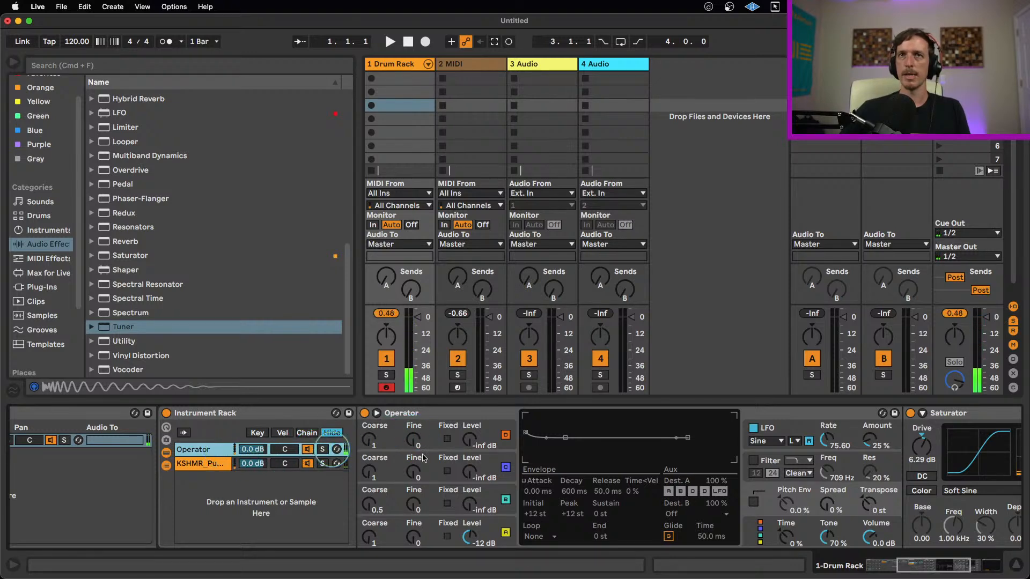
pyautogui.click(493, 523)
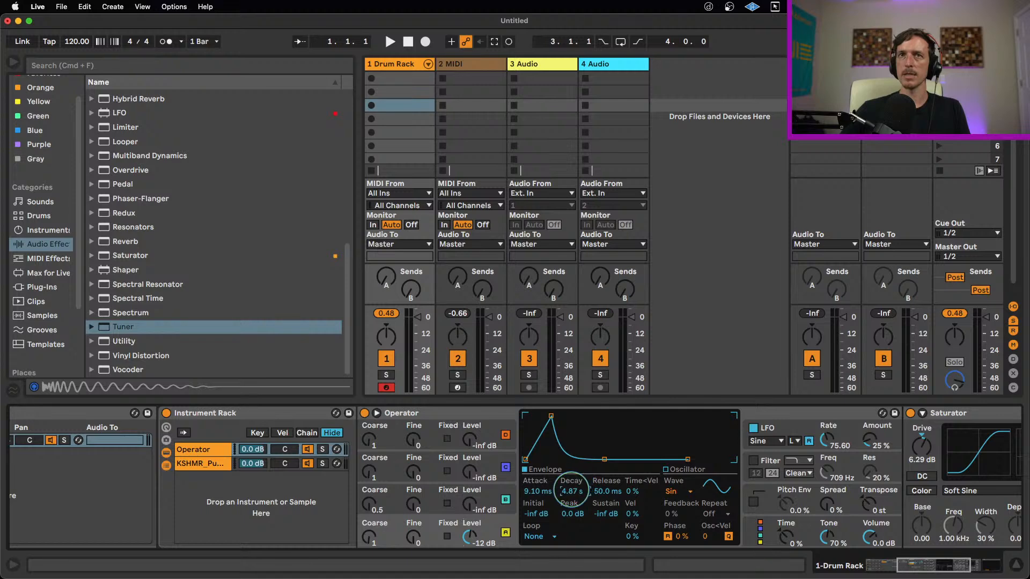
pyautogui.moveTo(571, 489); pyautogui.dragTo(571, 496)
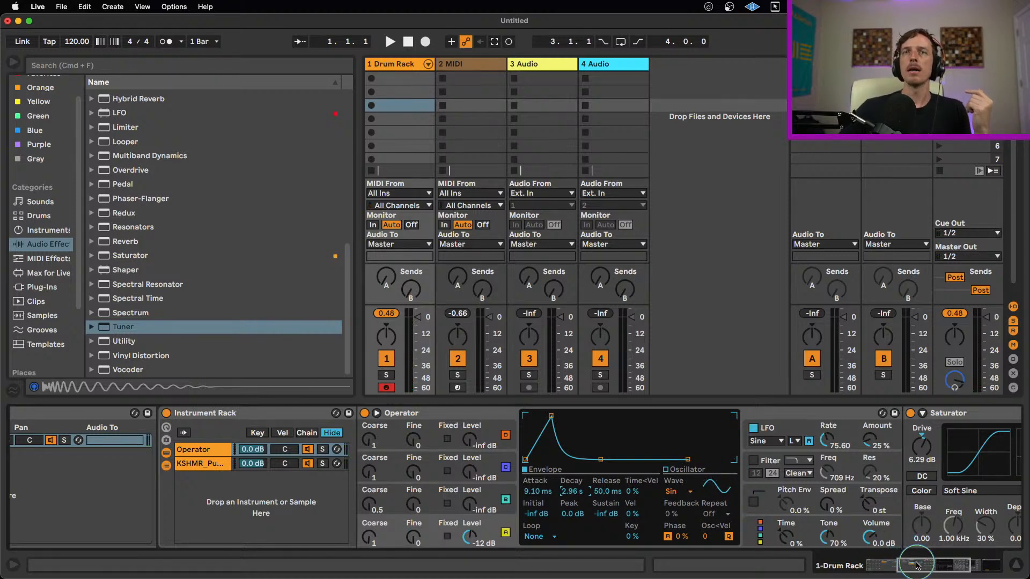
# Step: Deactivate the Operator chain and add an EQ Eight after the Simpler in the KSHMR kick chain
pyautogui.moveTo(916, 566); pyautogui.dragTo(918, 566)
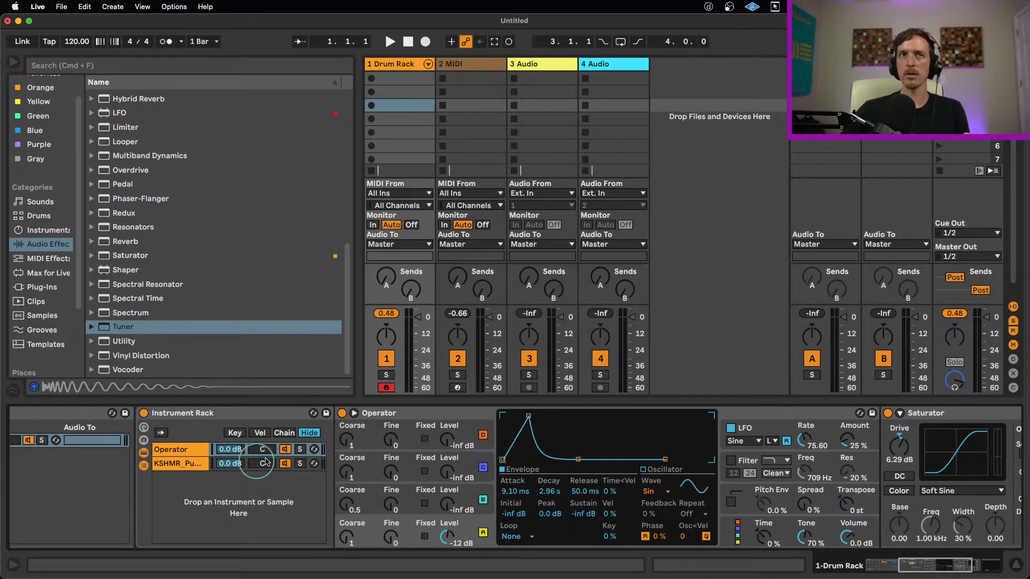
pyautogui.click(286, 452)
pyautogui.click(213, 467)
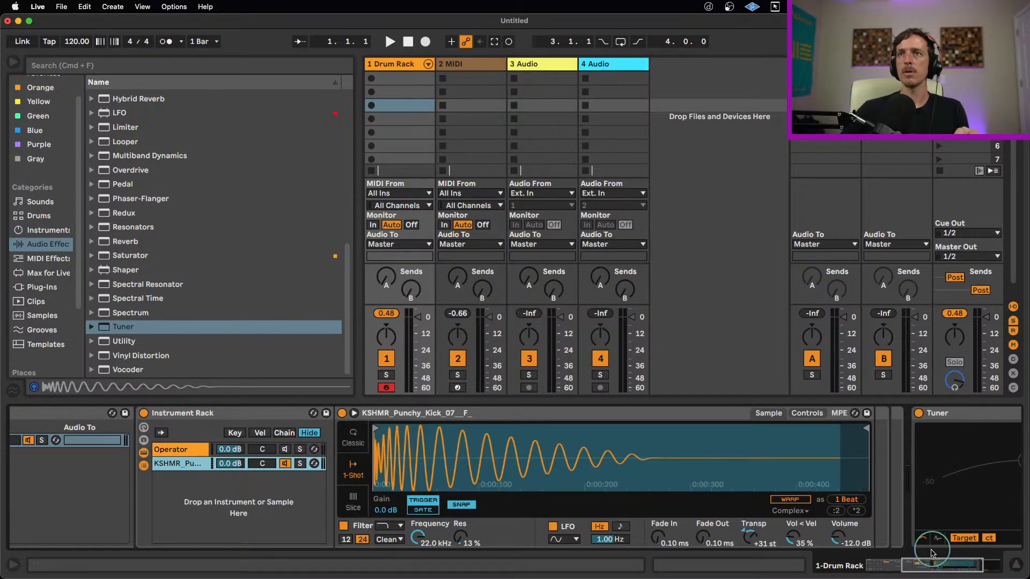
pyautogui.moveTo(940, 564); pyautogui.dragTo(945, 562)
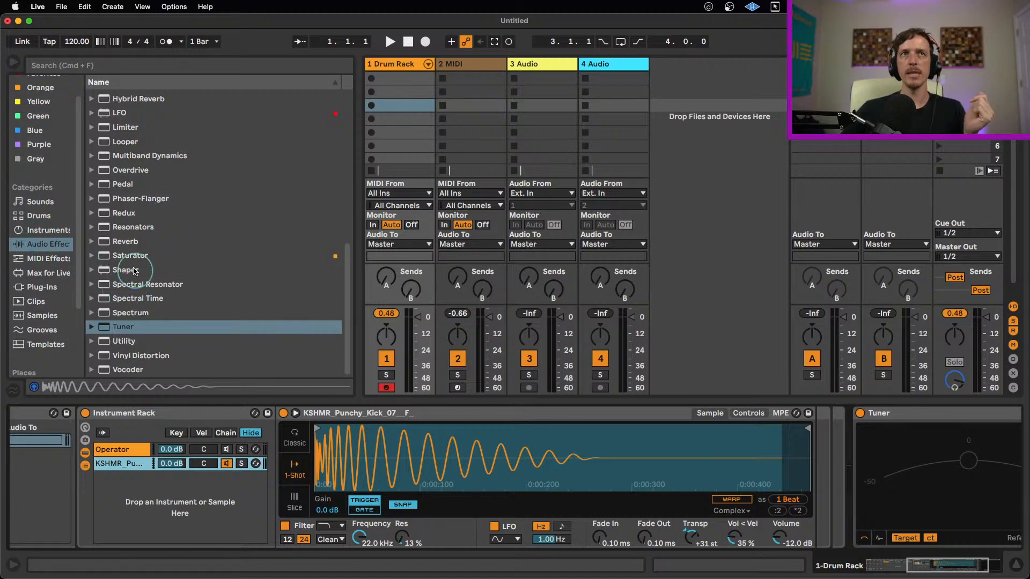
pyautogui.scroll(10, 135, 271)
pyautogui.click(127, 198)
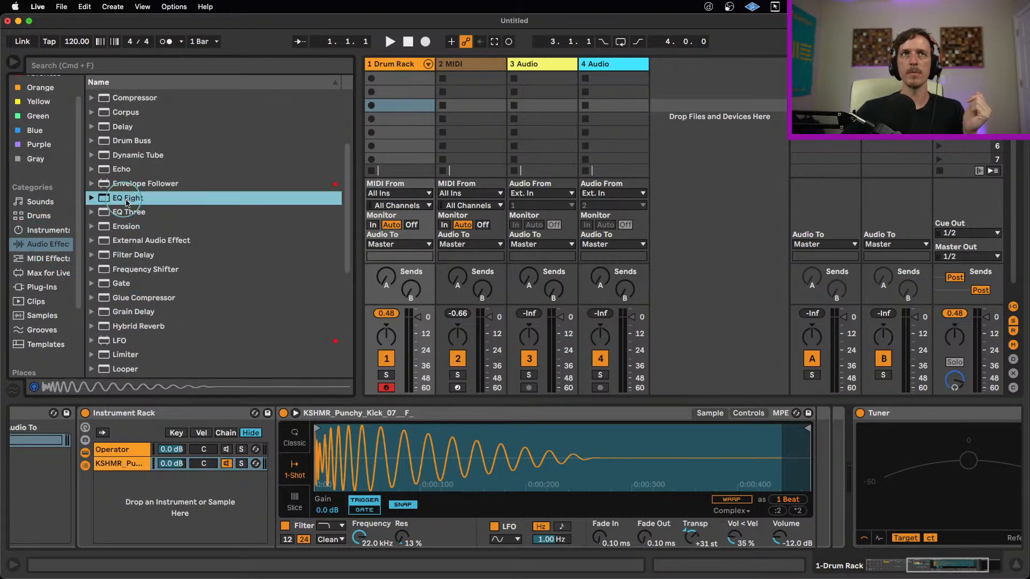
pyautogui.moveTo(128, 202); pyautogui.dragTo(837, 442)
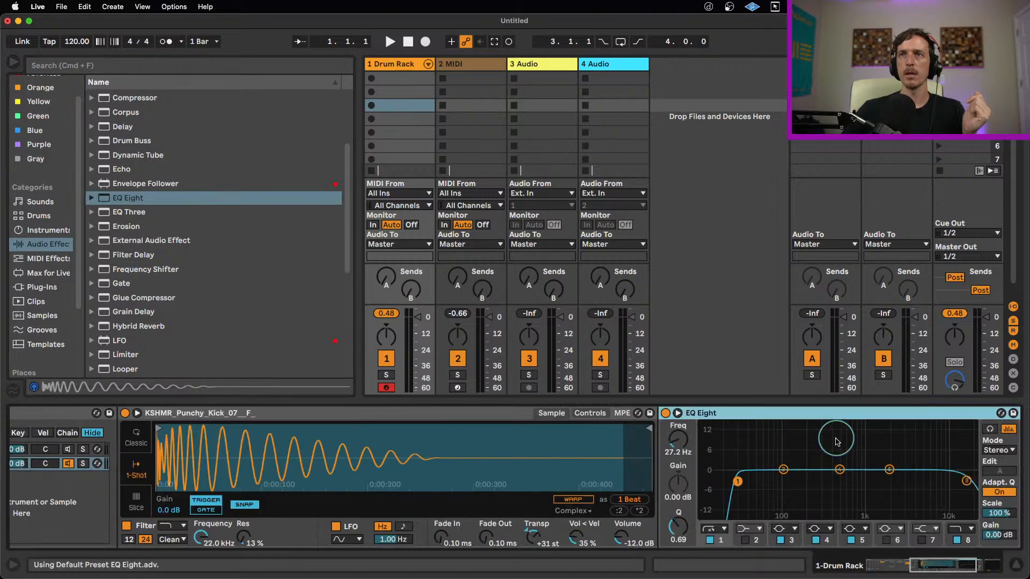
# Step: Delete the Tuner and set the low-cut frequency of EQ Eight's band 1 to 41.7 Hz
pyautogui.click(928, 563)
pyautogui.click(800, 414)
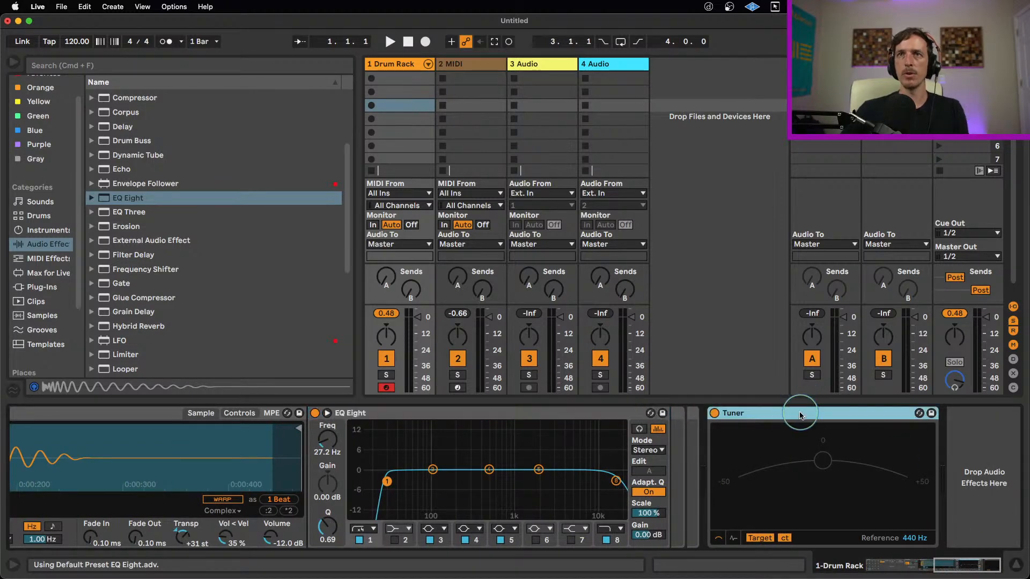
pyautogui.press('Delete')
pyautogui.click(960, 564)
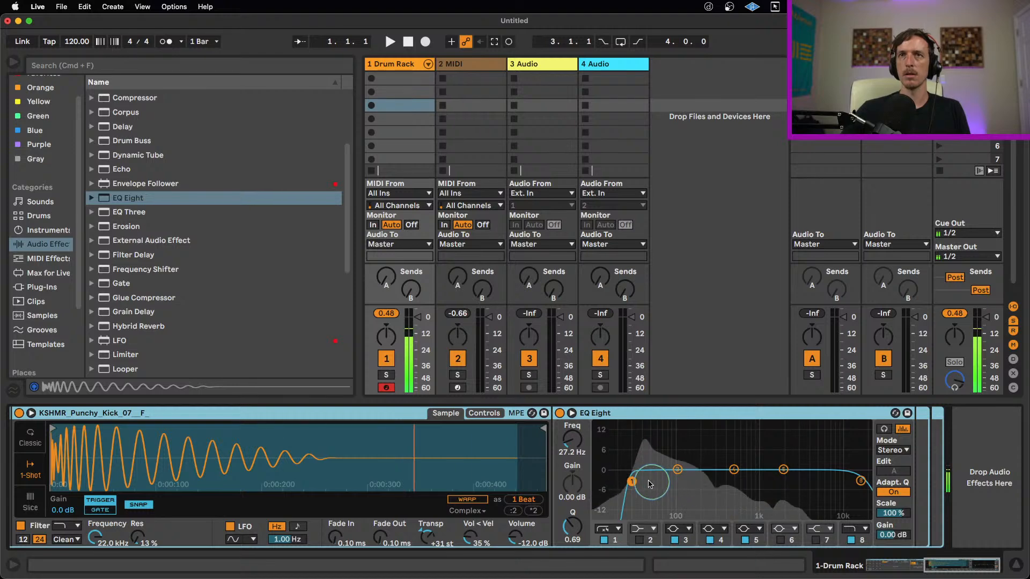
pyautogui.moveTo(634, 483)
pyautogui.mouseDown()
pyautogui.moveTo(653, 478)
pyautogui.moveTo(647, 482)
pyautogui.mouseUp()
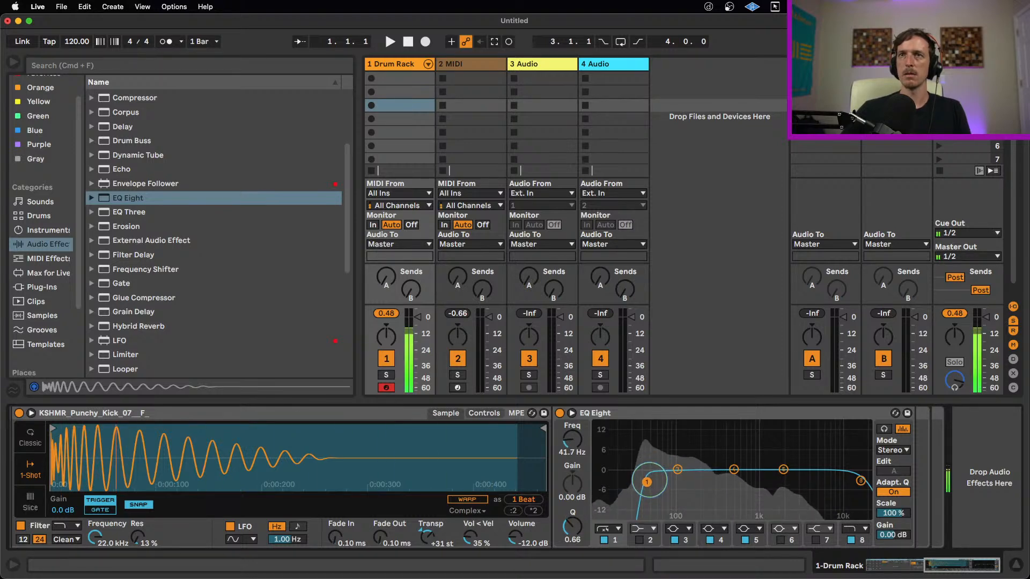
# Step: Reactivate the Operator chain to hear both layers and lower its chain volume to -3.7 dB
pyautogui.moveTo(982, 561); pyautogui.dragTo(967, 562)
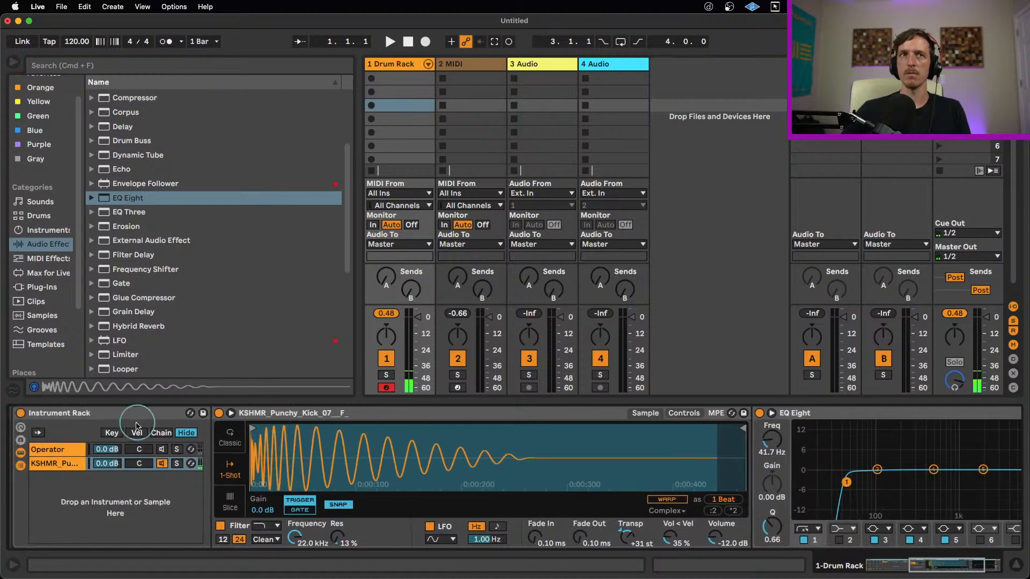
pyautogui.click(159, 450)
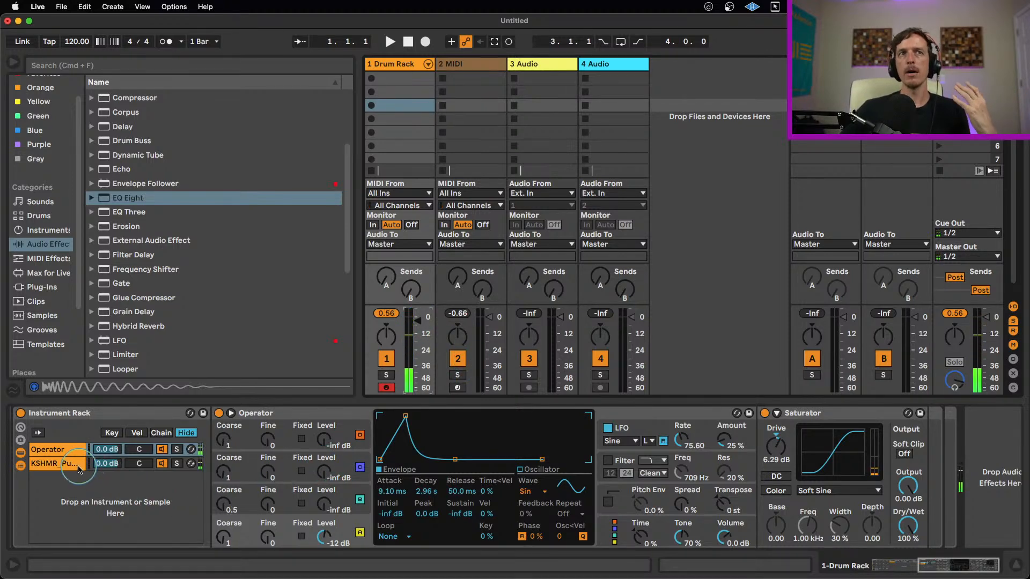
pyautogui.click(61, 463)
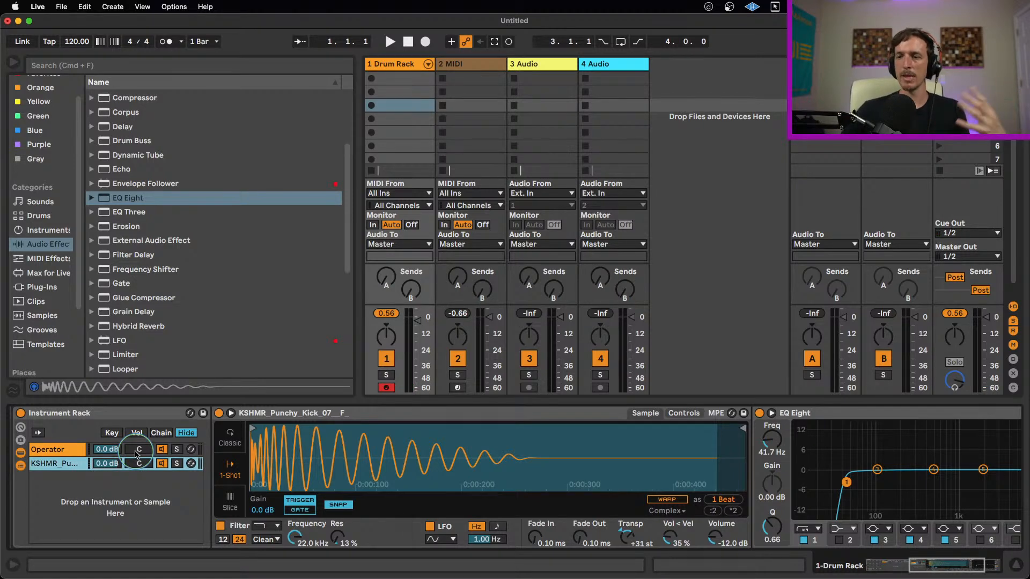
pyautogui.click(111, 451)
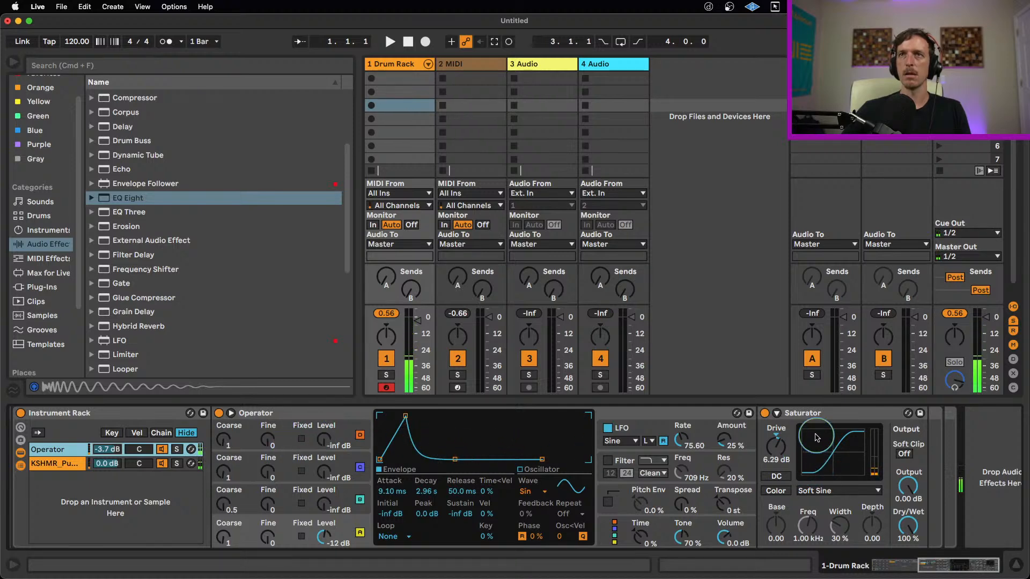
# Step: Try the Saturator after the Instrument Rack, and move it back into the Operator chain
pyautogui.click(813, 416)
pyautogui.moveTo(894, 428); pyautogui.dragTo(938, 427)
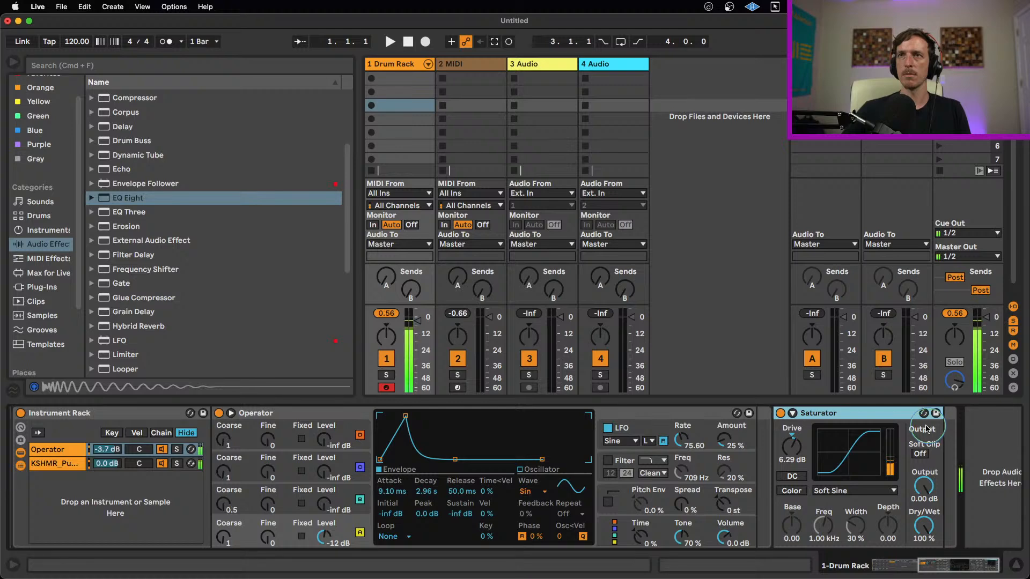
pyautogui.moveTo(839, 414); pyautogui.dragTo(756, 420)
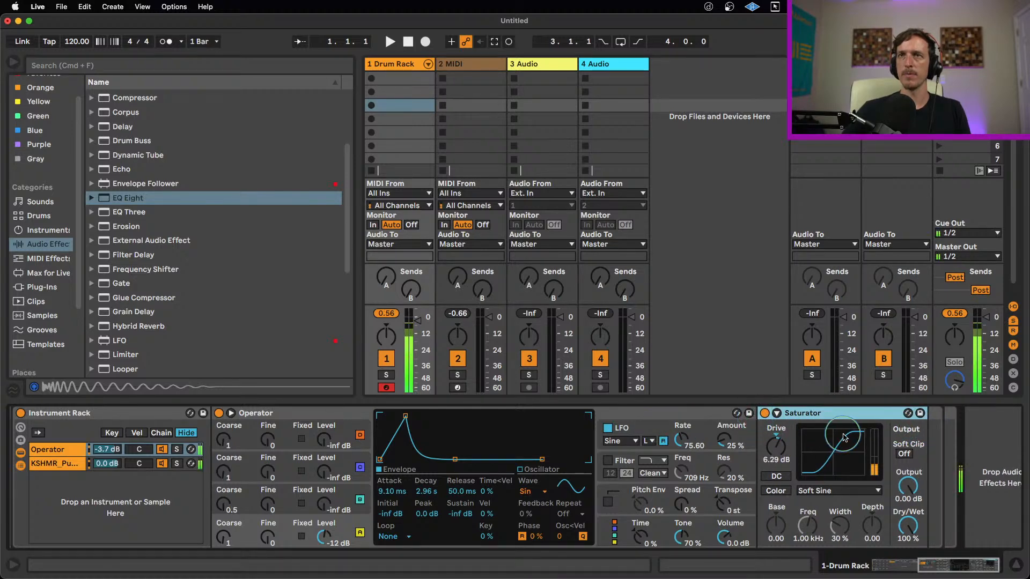
# Step: Set the Saturator's Drive to 8.00 dB and Operator's oscillator A Decay to 3.83 s
pyautogui.click(777, 449)
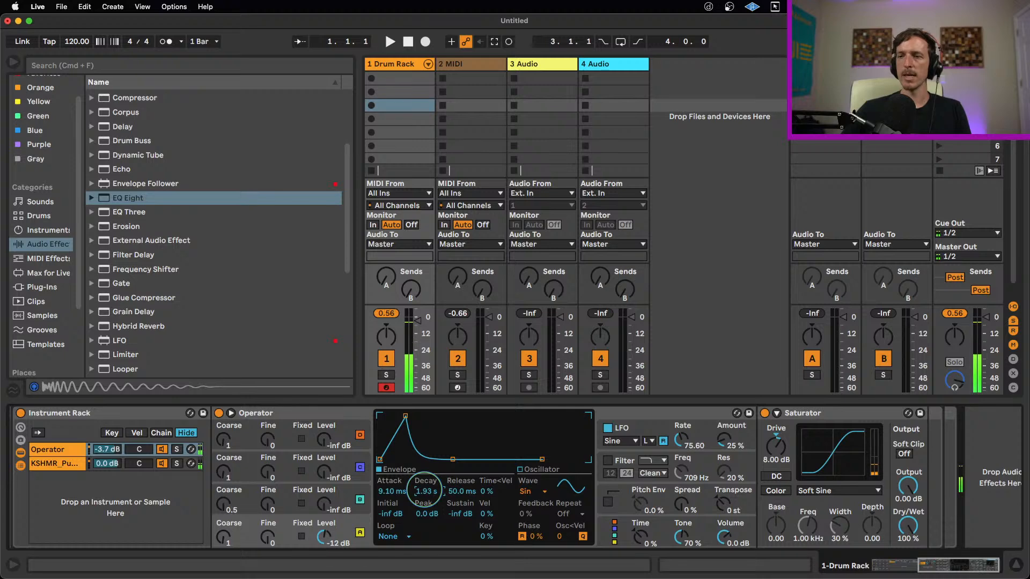
pyautogui.moveTo(424, 491); pyautogui.dragTo(423, 487)
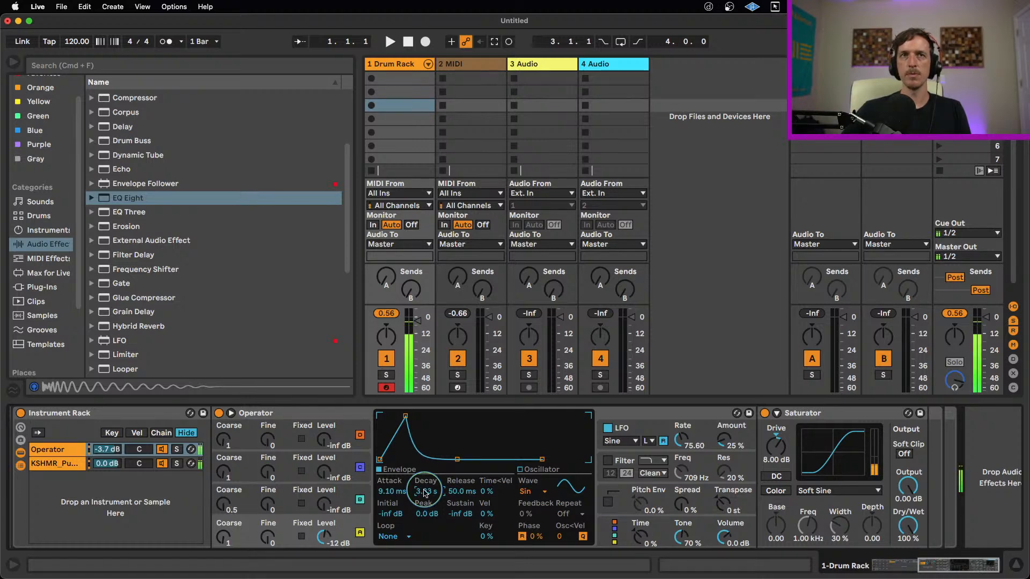
# Step: In the KSHMR kick chain, set EQ Eight's band 1 frequency to 37.5 Hz and the Simpler's Volume to -9.14 dB
pyautogui.click(80, 468)
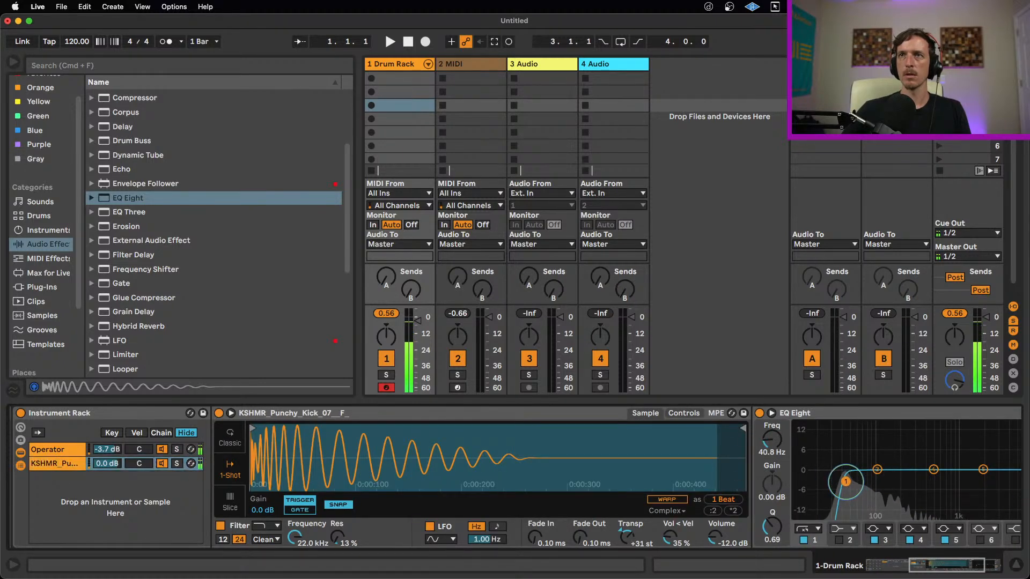
pyautogui.moveTo(846, 481); pyautogui.dragTo(842, 481)
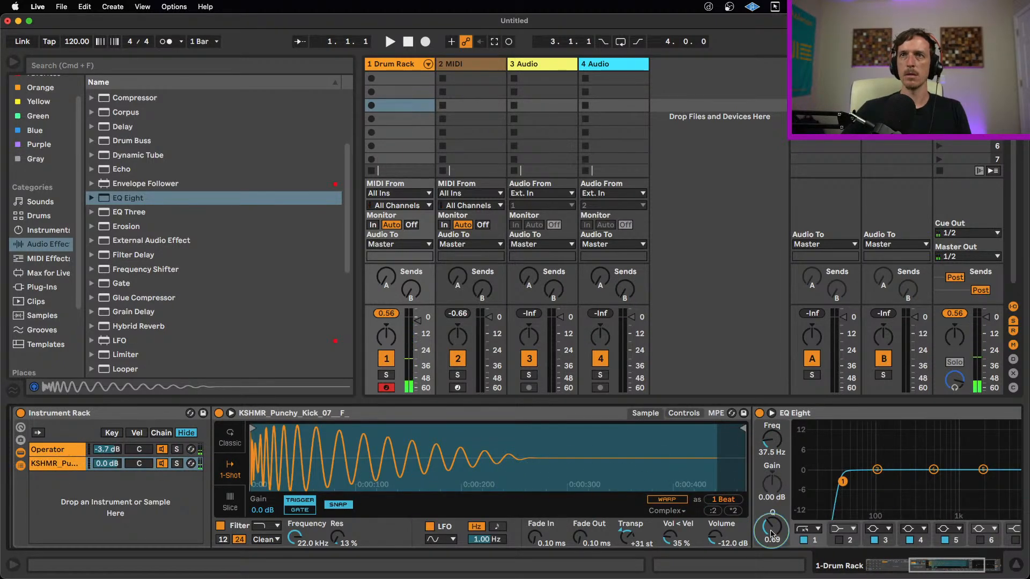
pyautogui.moveTo(717, 536); pyautogui.dragTo(716, 534)
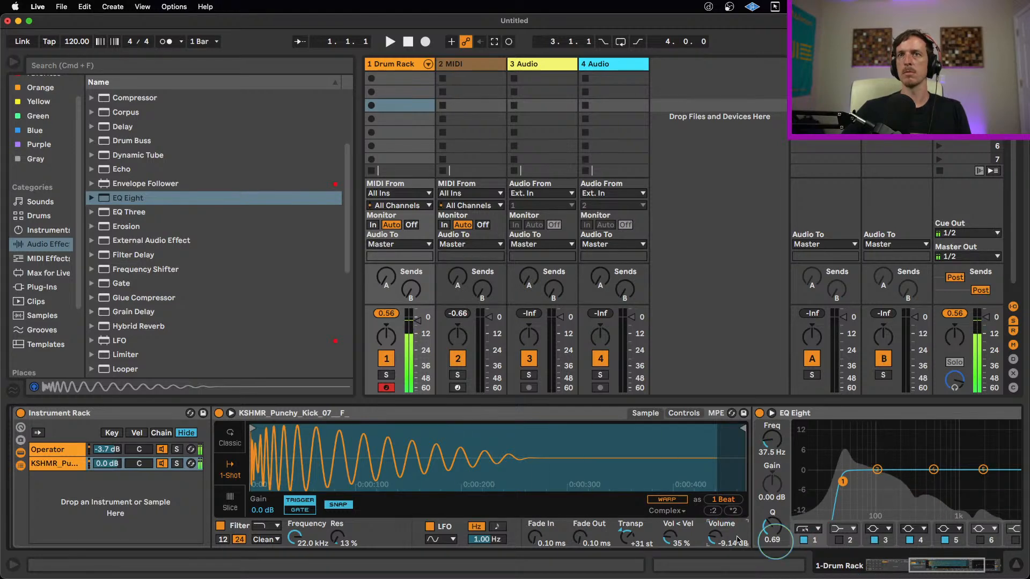
# Step: Add a Glue Compressor after the Instrument Rack inside the Drum Rack pad's chain and enable its Soft clipping
pyautogui.hscroll(5, 762, 526)
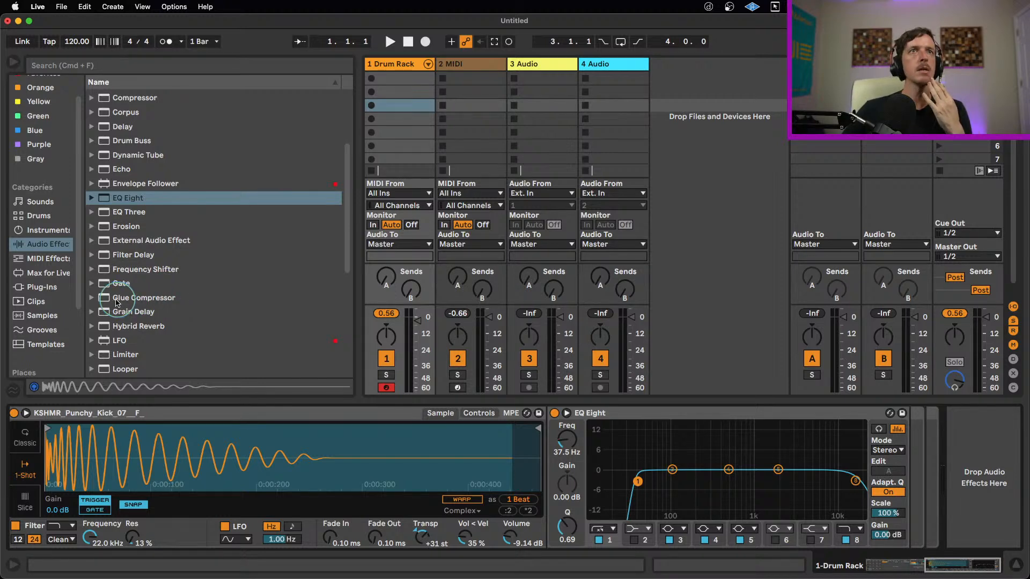
pyautogui.moveTo(123, 298); pyautogui.dragTo(944, 462)
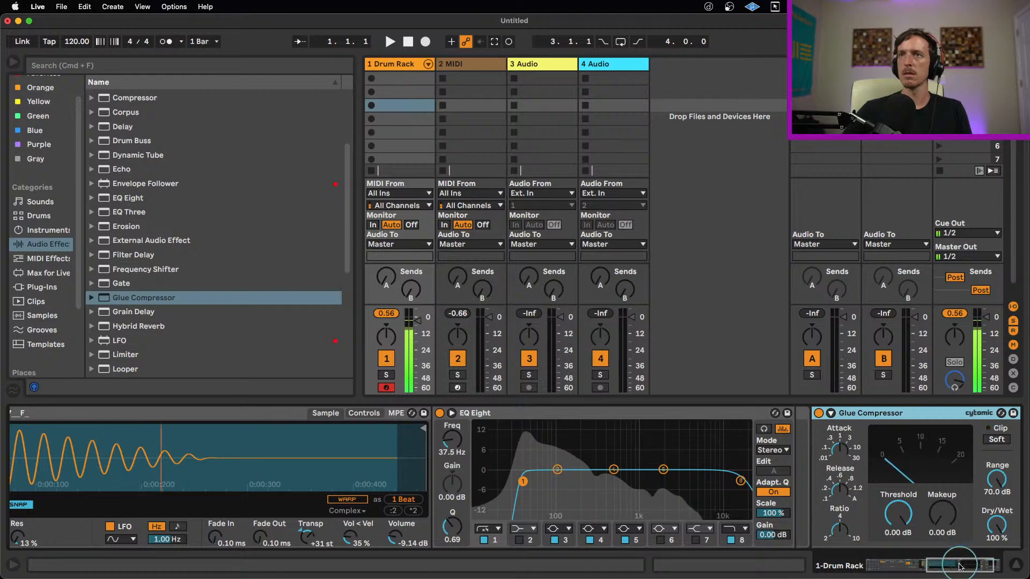
pyautogui.click(902, 441)
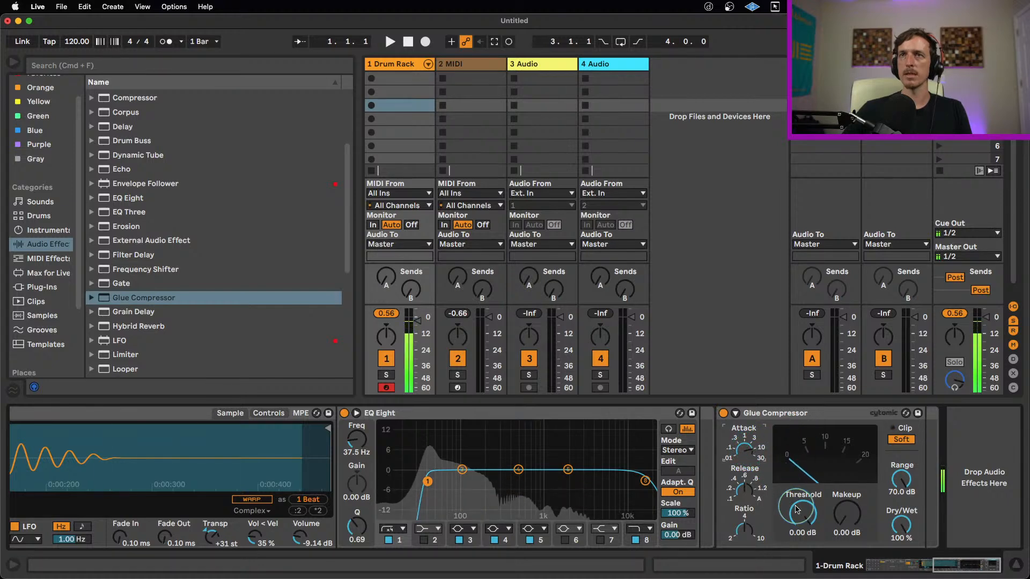
# Step: Set the Glue Compressor's Threshold to -7.30 dB and its Makeup to 5.40 dB
pyautogui.moveTo(802, 512); pyautogui.dragTo(834, 512)
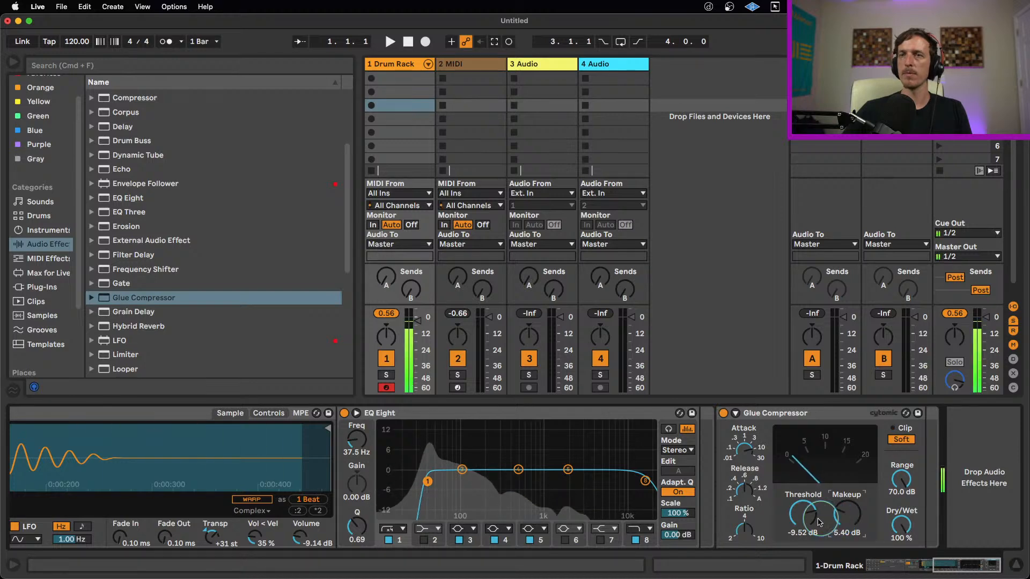
pyautogui.click(818, 522)
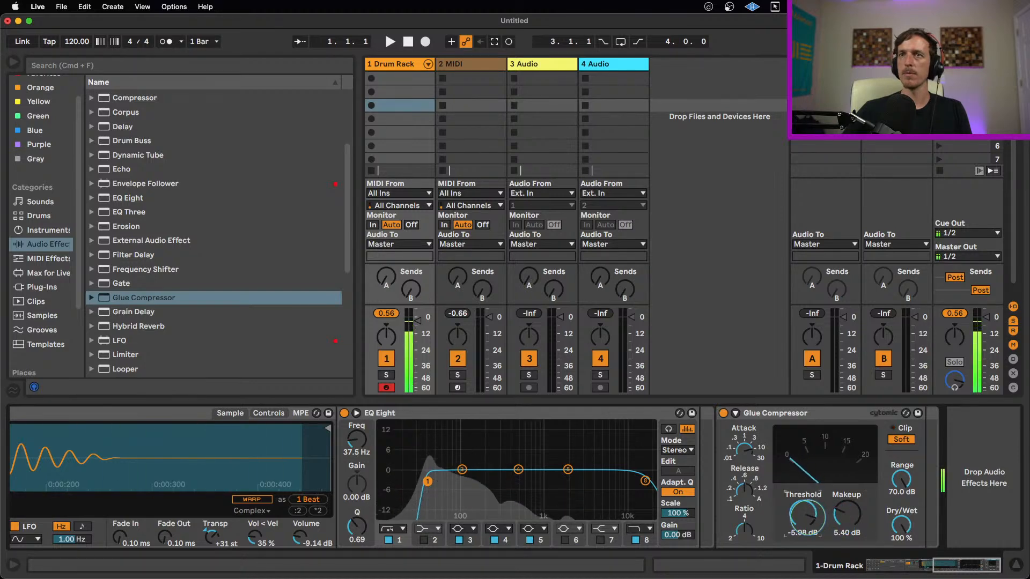
pyautogui.moveTo(814, 516); pyautogui.dragTo(814, 518)
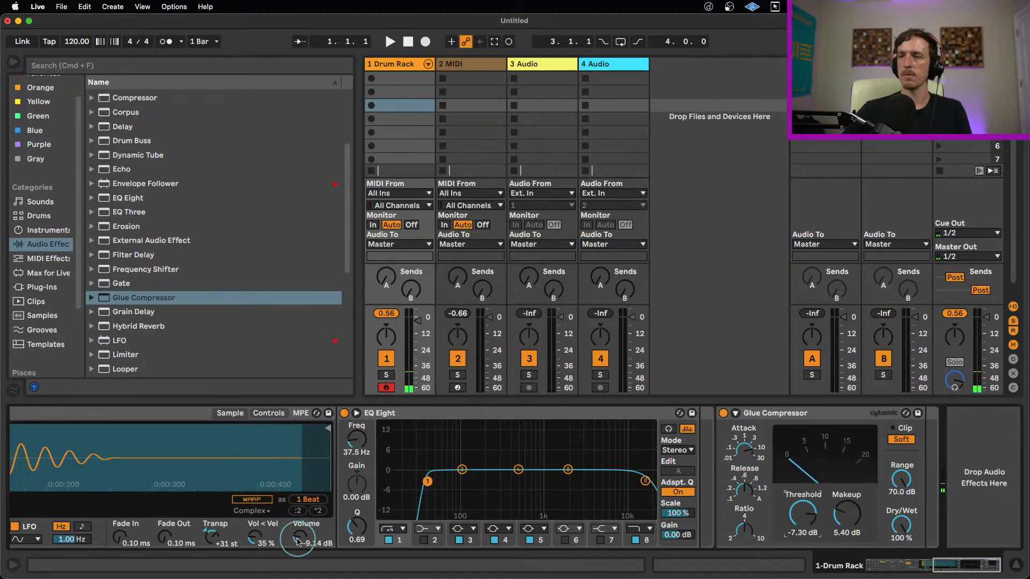
# Step: Lower the KSHMR kick Simpler's Volume to -14.3 dB and the Operator chain's volume to -7.0 dB
pyautogui.moveTo(297, 541); pyautogui.dragTo(296, 557)
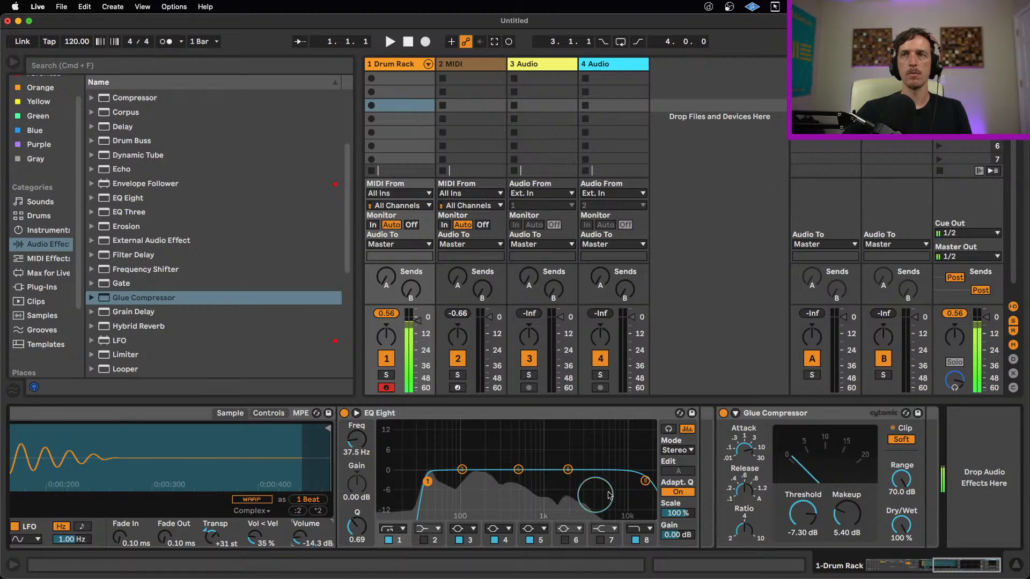
pyautogui.moveTo(939, 565); pyautogui.dragTo(926, 564)
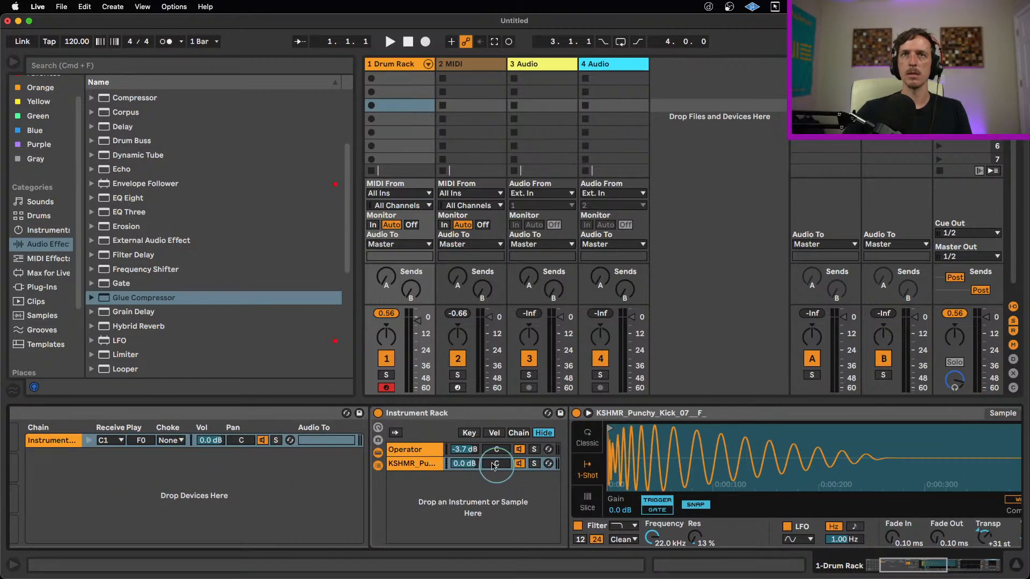
pyautogui.moveTo(474, 456); pyautogui.dragTo(474, 465)
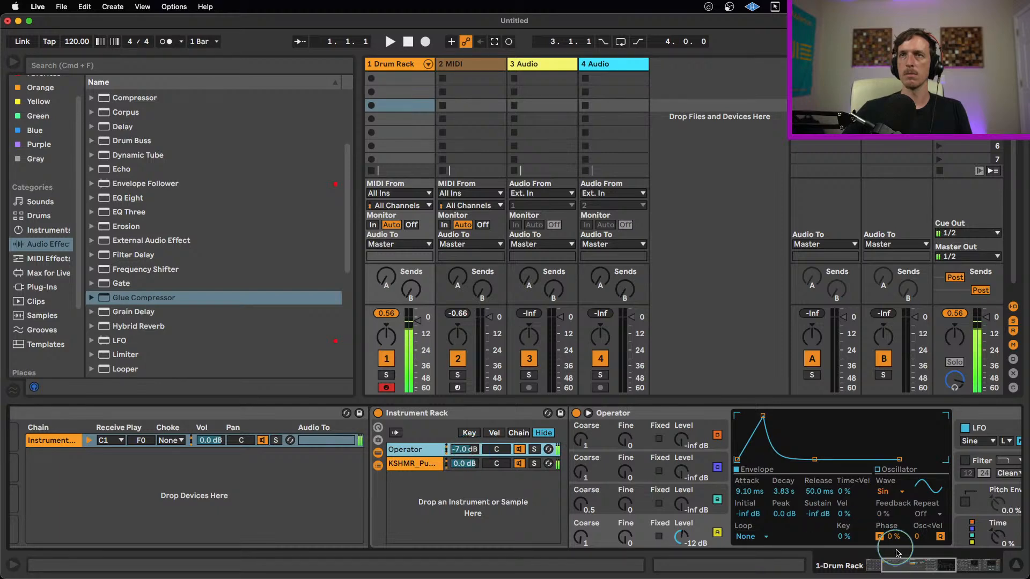
# Step: Set the Glue Compressor's Threshold to -9.84 dB and its Makeup to 6.51 dB
pyautogui.moveTo(897, 554); pyautogui.dragTo(949, 568)
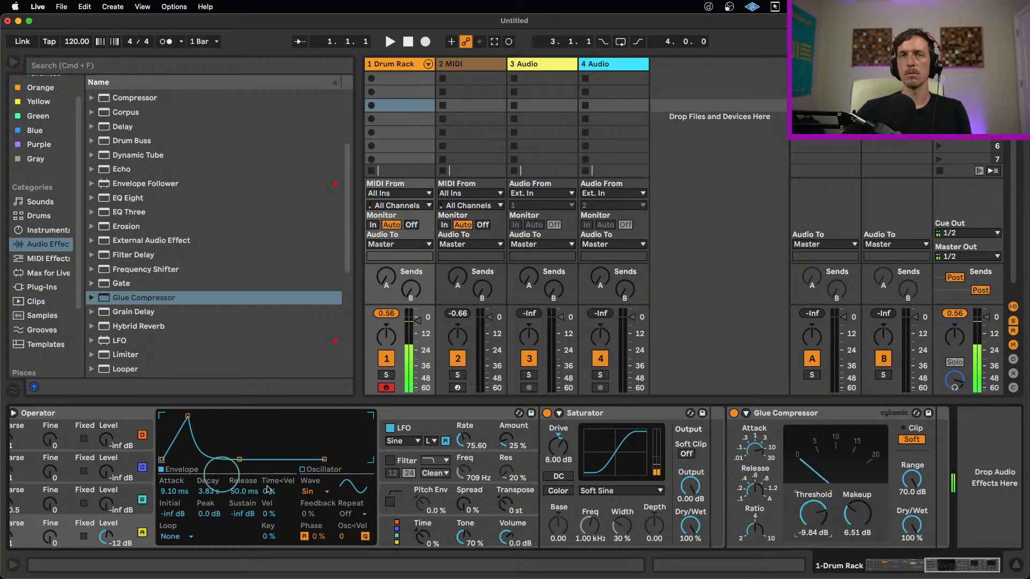
# Step: Rename the Drum Rack's C1 pad holding the layered Instrument Rack to Kick
pyautogui.moveTo(948, 567)
pyautogui.mouseDown()
pyautogui.moveTo(897, 566)
pyautogui.moveTo(944, 569)
pyautogui.mouseUp()
pyautogui.click(476, 463)
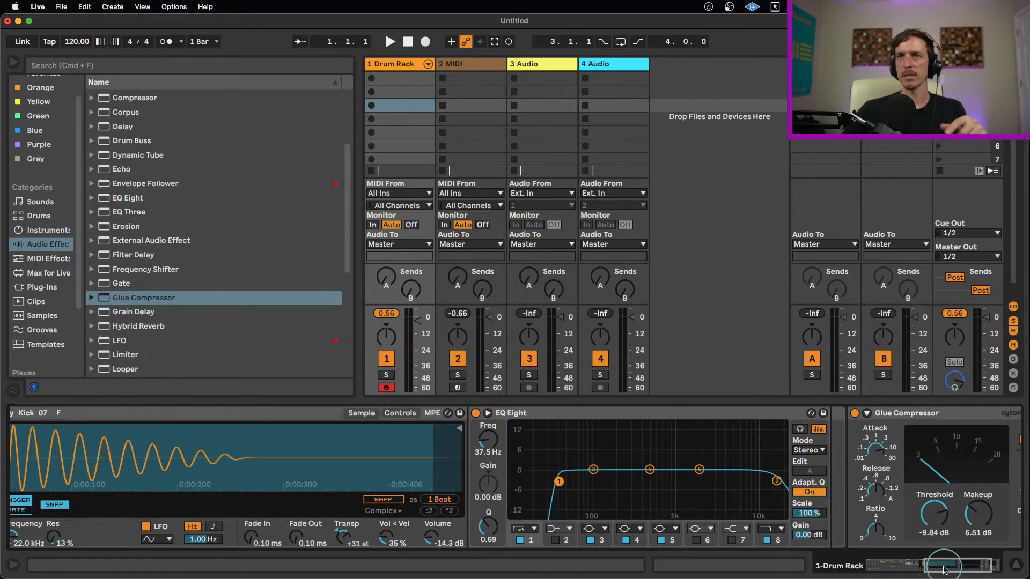
pyautogui.moveTo(945, 570); pyautogui.dragTo(883, 566)
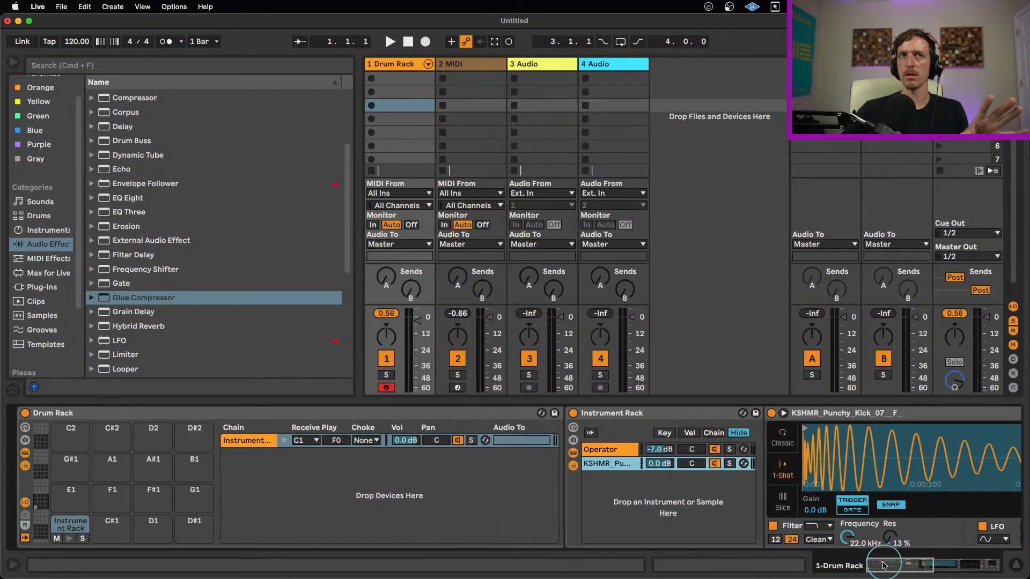
pyautogui.click(69, 527)
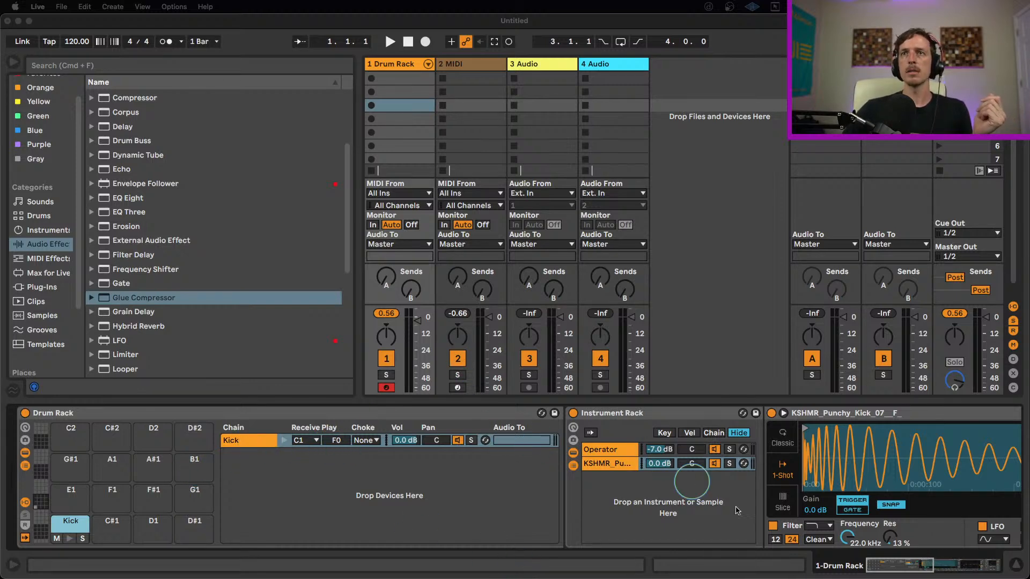
# Step: Set the envelope Decay of the kick's Operator to 3.23 s and reset the Drum Rack track's peak level indicator
pyautogui.click(912, 560)
pyautogui.moveTo(914, 561)
pyautogui.mouseDown()
pyautogui.moveTo(923, 566)
pyautogui.moveTo(898, 556)
pyautogui.mouseUp()
pyautogui.click(793, 413)
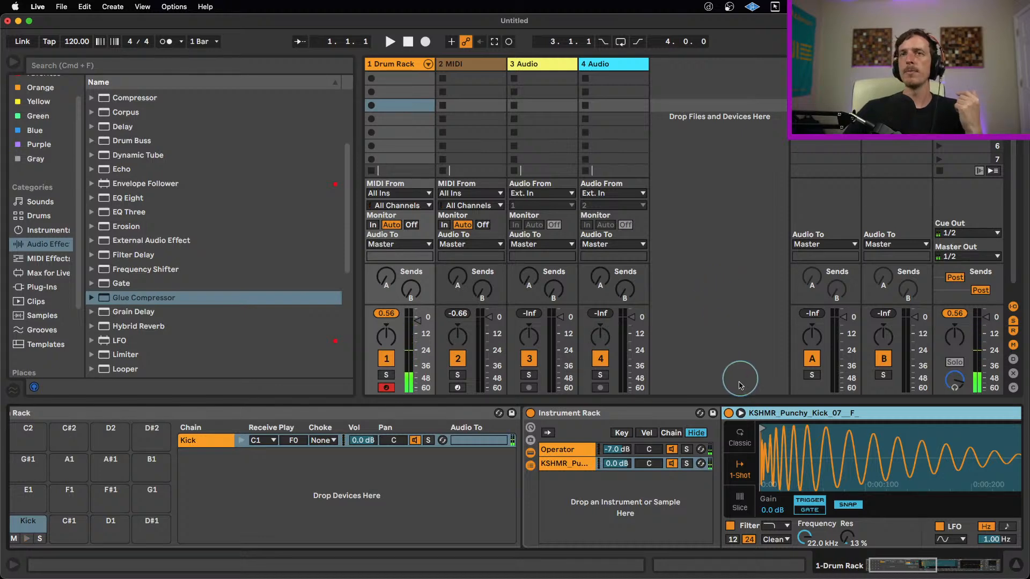
pyautogui.click(554, 449)
pyautogui.click(919, 564)
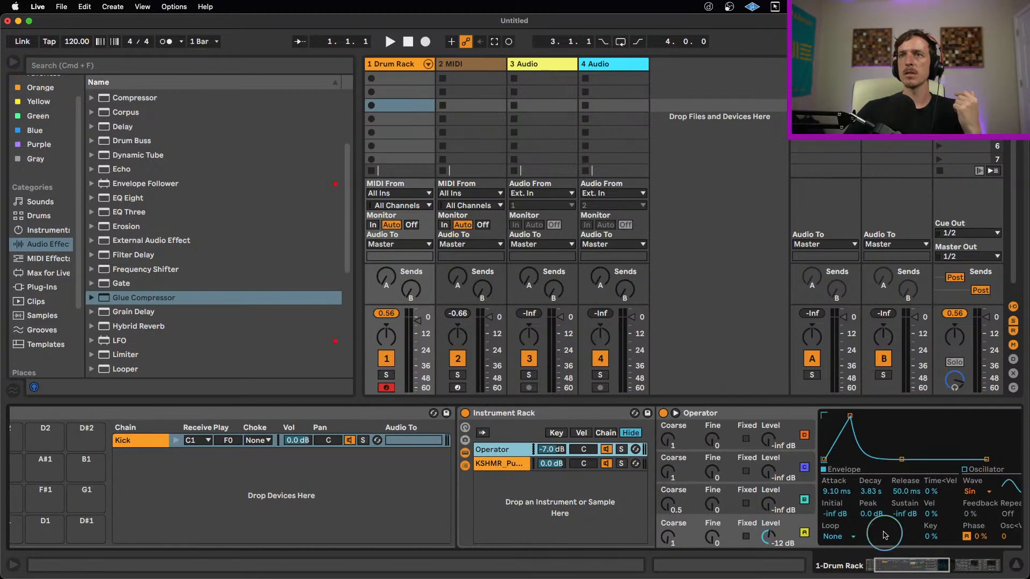
pyautogui.click(871, 492)
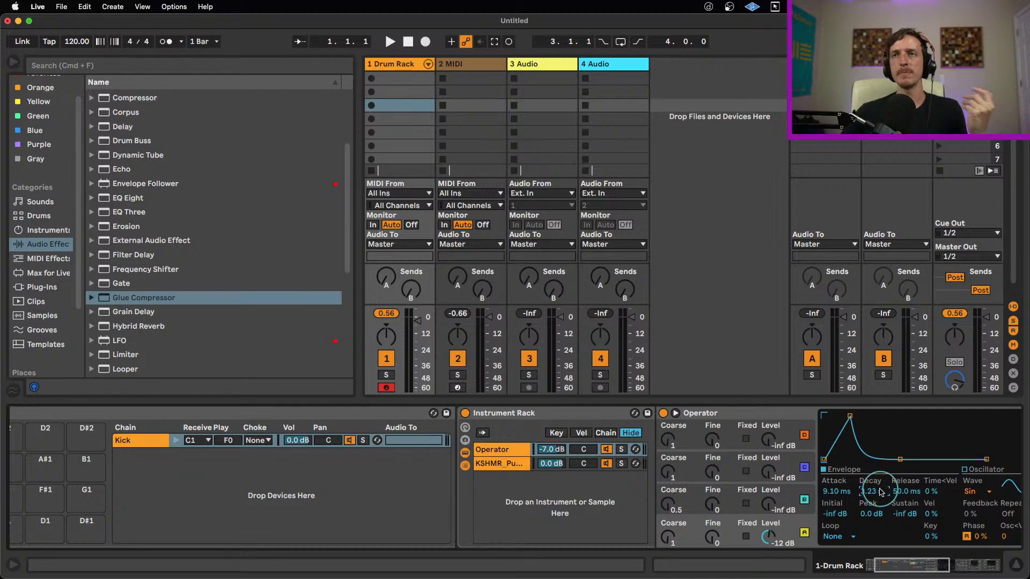
pyautogui.click(384, 317)
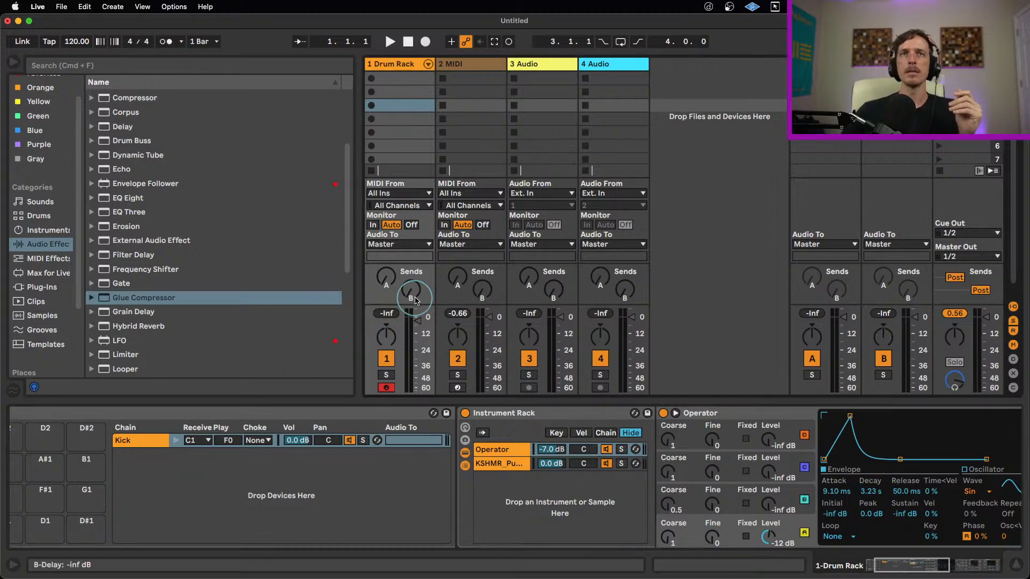
# Step: Show the Purple collection in the browser, collapse its Kicks folder and expand the Snare and Clap folder
pyautogui.moveTo(915, 563); pyautogui.dragTo(905, 564)
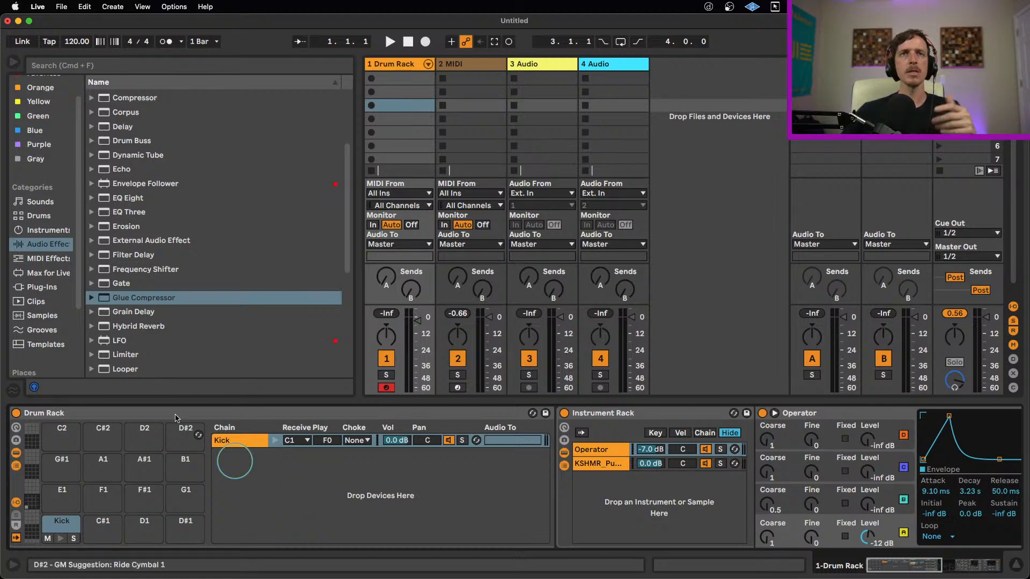
pyautogui.click(42, 132)
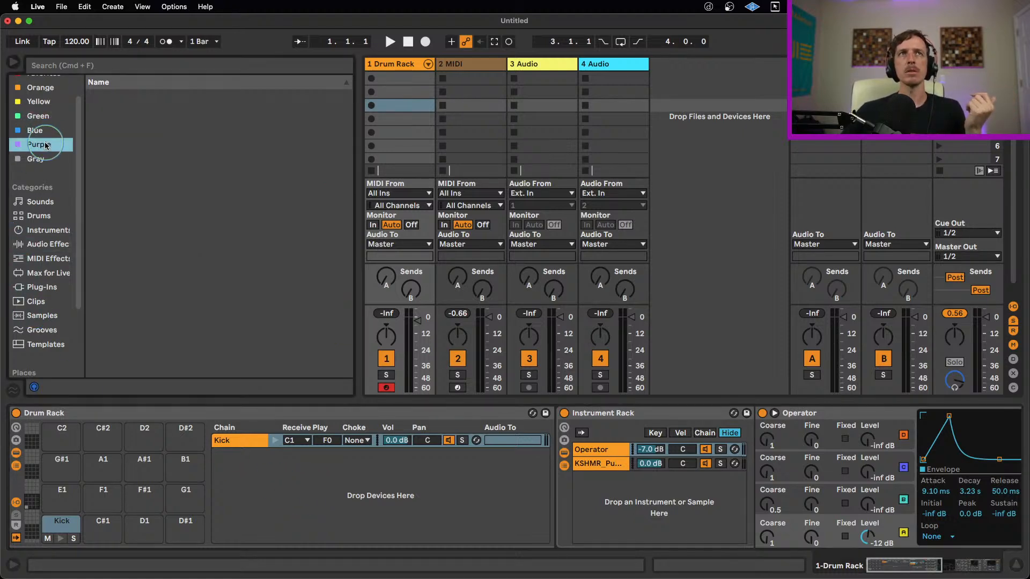
pyautogui.click(44, 144)
pyautogui.scroll(5, 108, 133)
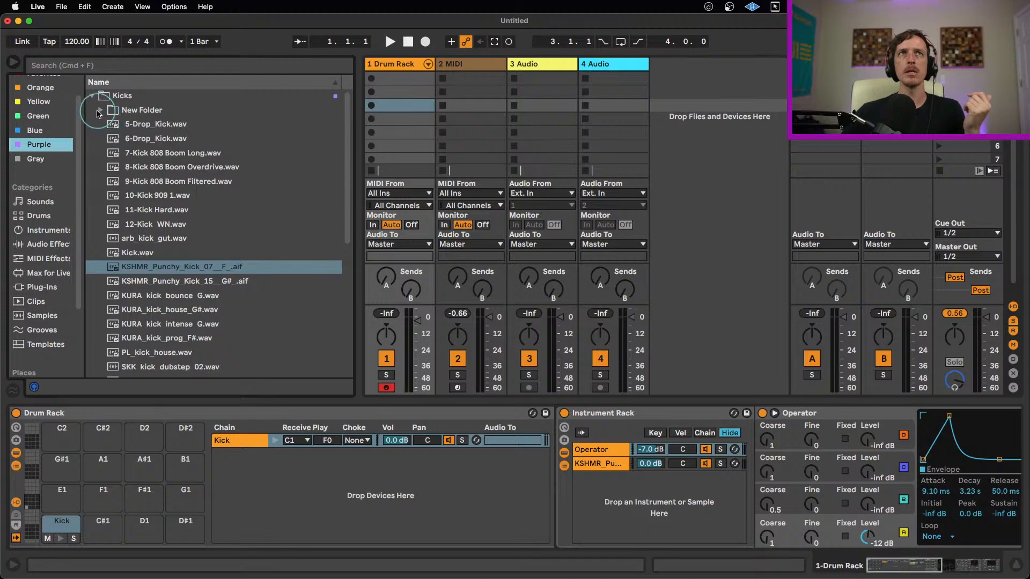
pyautogui.click(97, 111)
pyautogui.click(93, 97)
pyautogui.click(93, 112)
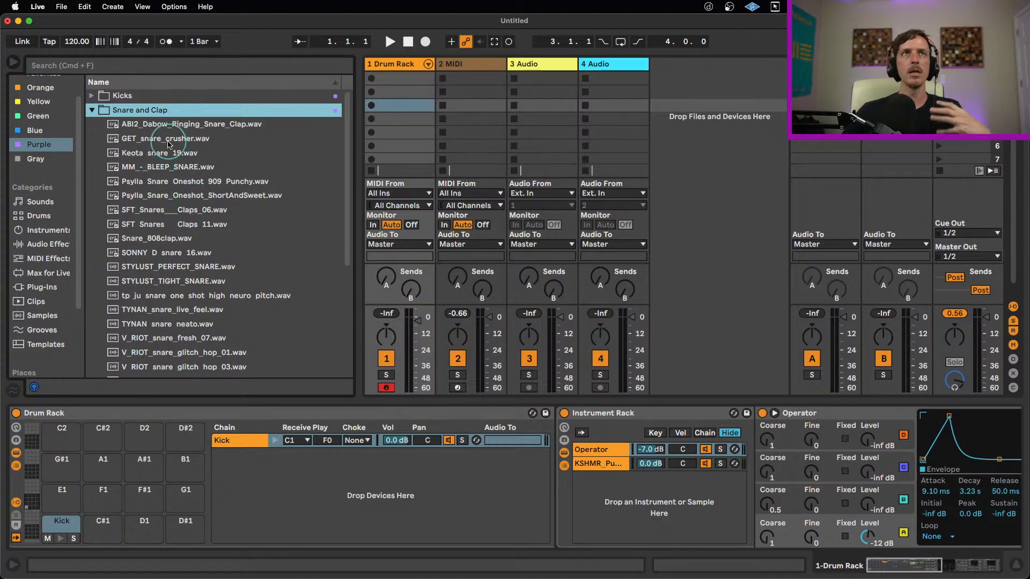
pyautogui.scroll(-4, 171, 156)
pyautogui.scroll(3, 176, 177)
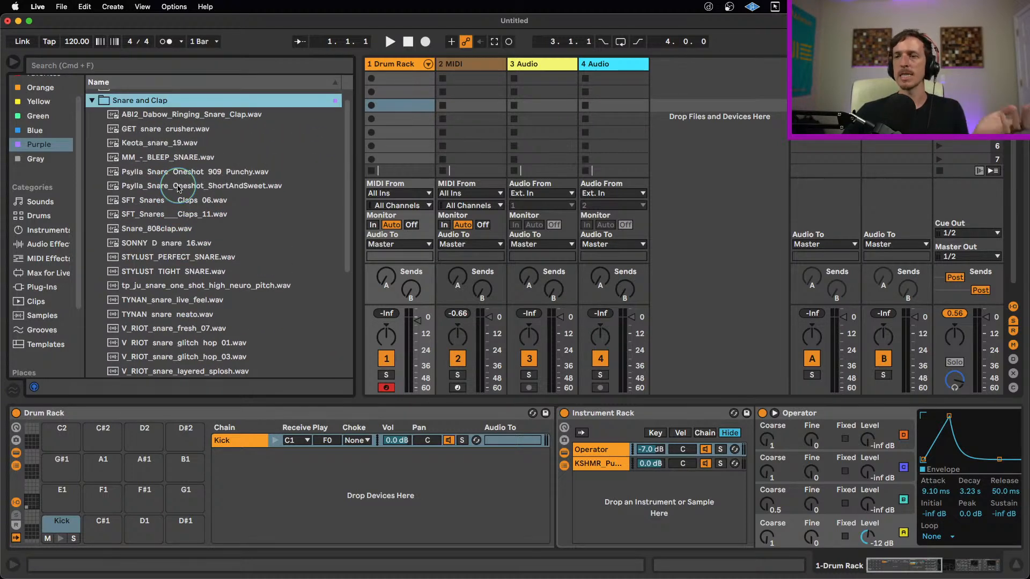
# Step: Audition the snare and clap samples one by one, from ABI2_Dabow_Ringing_Snare_Clap.wav through V_RIOT_snare_smack.wav
pyautogui.click(163, 119)
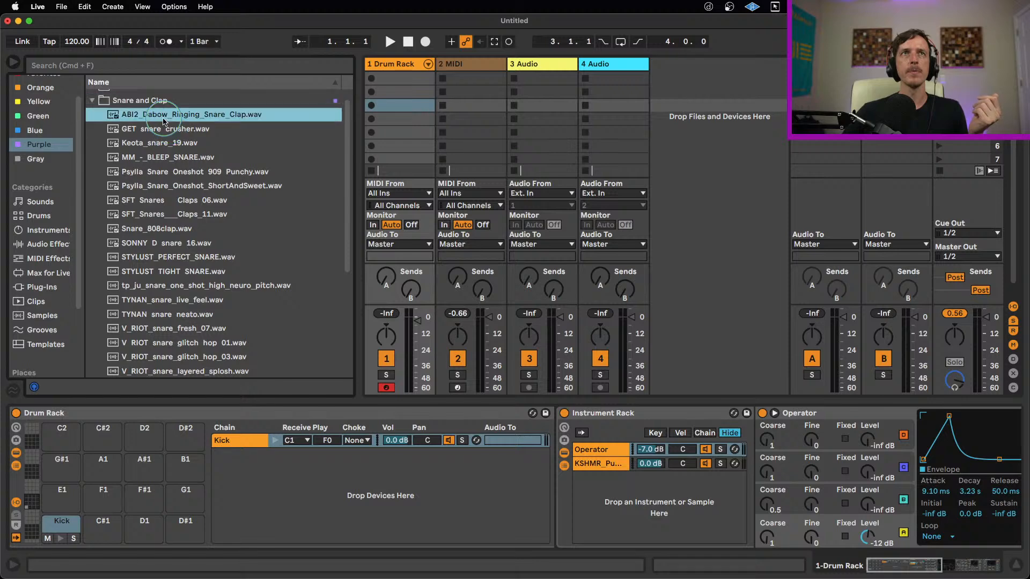
pyautogui.click(162, 130)
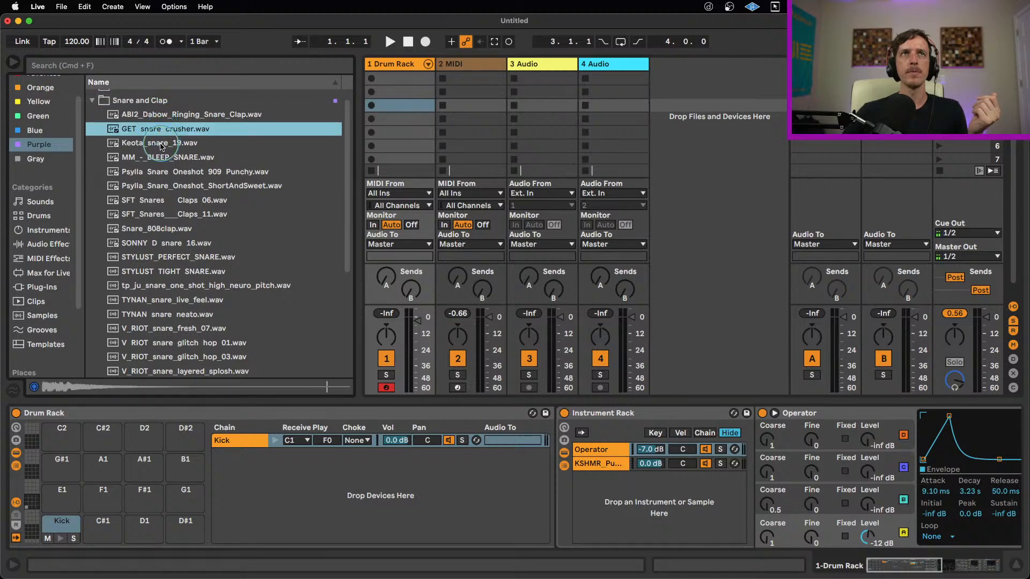
pyautogui.click(163, 143)
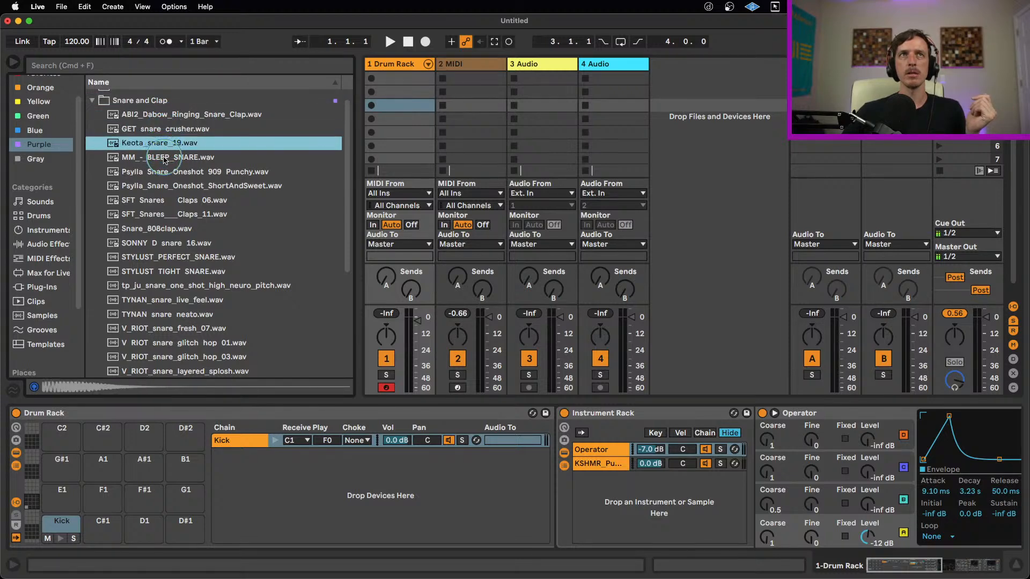
pyautogui.click(164, 159)
pyautogui.click(169, 172)
pyautogui.click(171, 187)
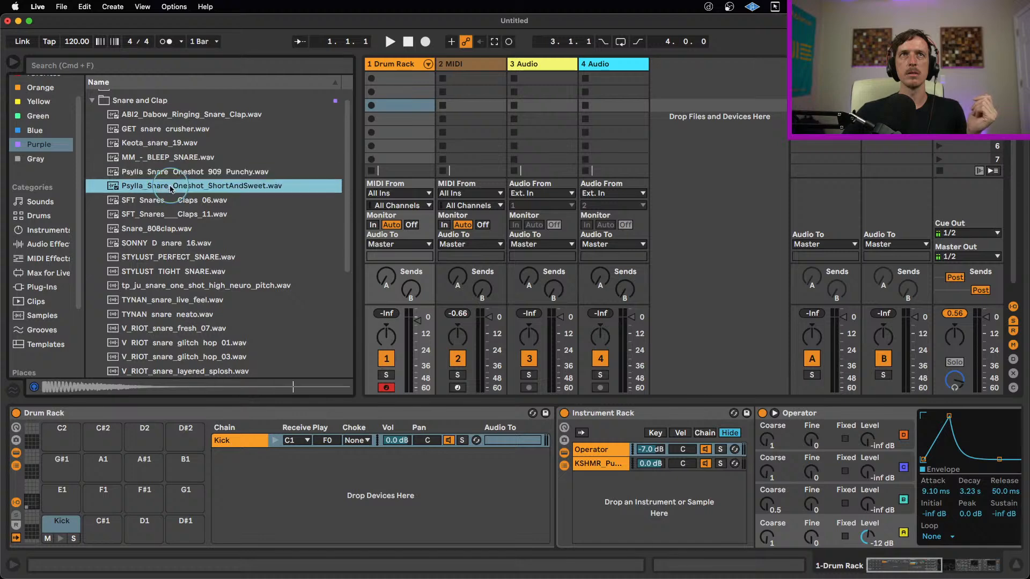
pyautogui.click(170, 201)
pyautogui.click(168, 215)
pyautogui.click(167, 230)
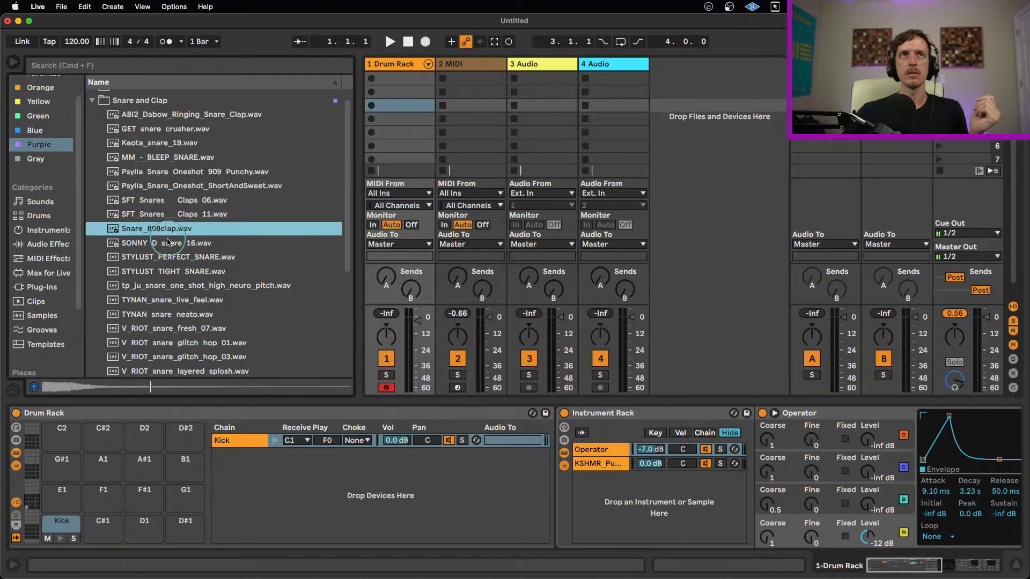
pyautogui.click(168, 243)
pyautogui.click(172, 257)
pyautogui.click(180, 272)
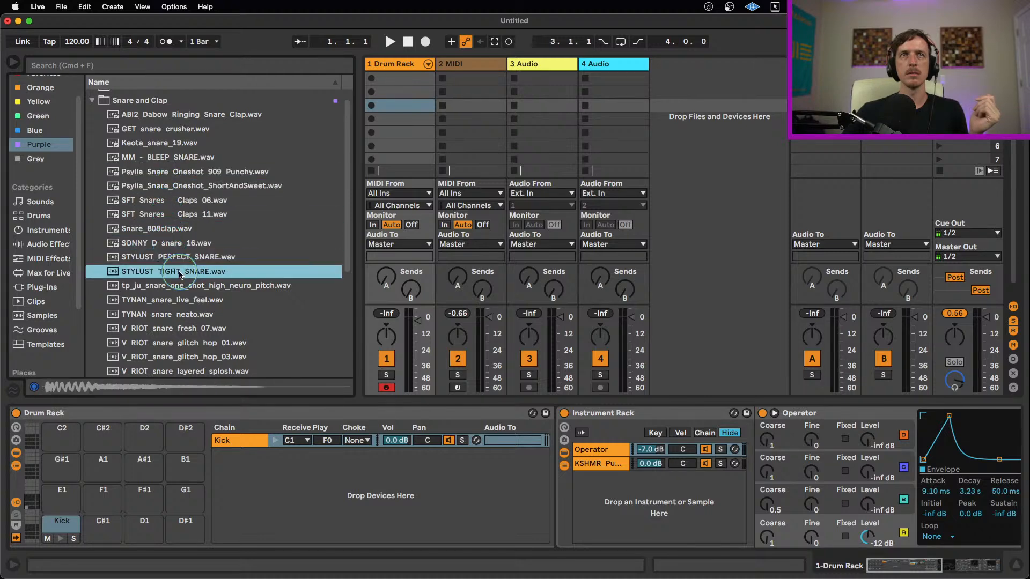
pyautogui.click(186, 286)
pyautogui.click(191, 300)
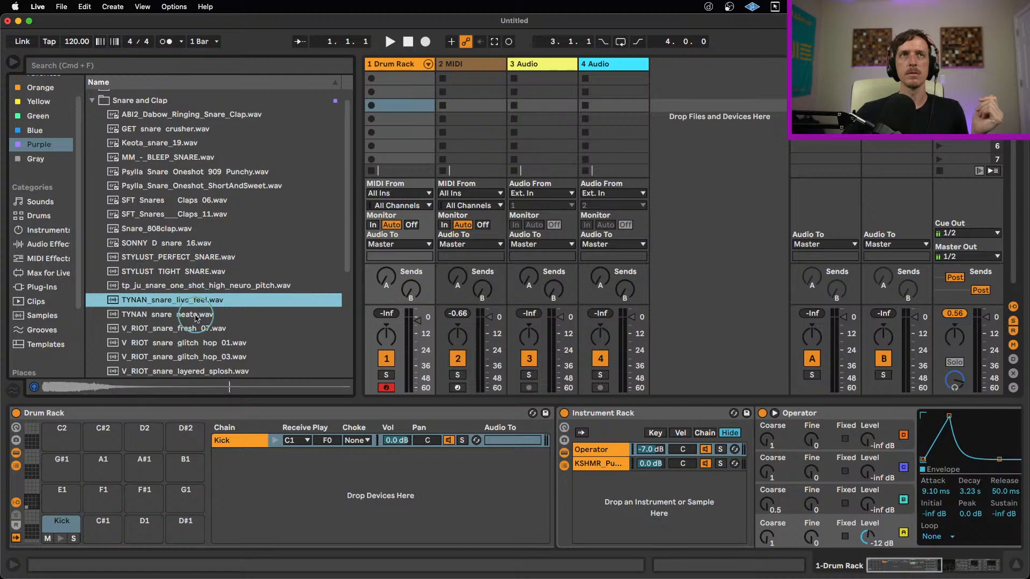
pyautogui.click(196, 318)
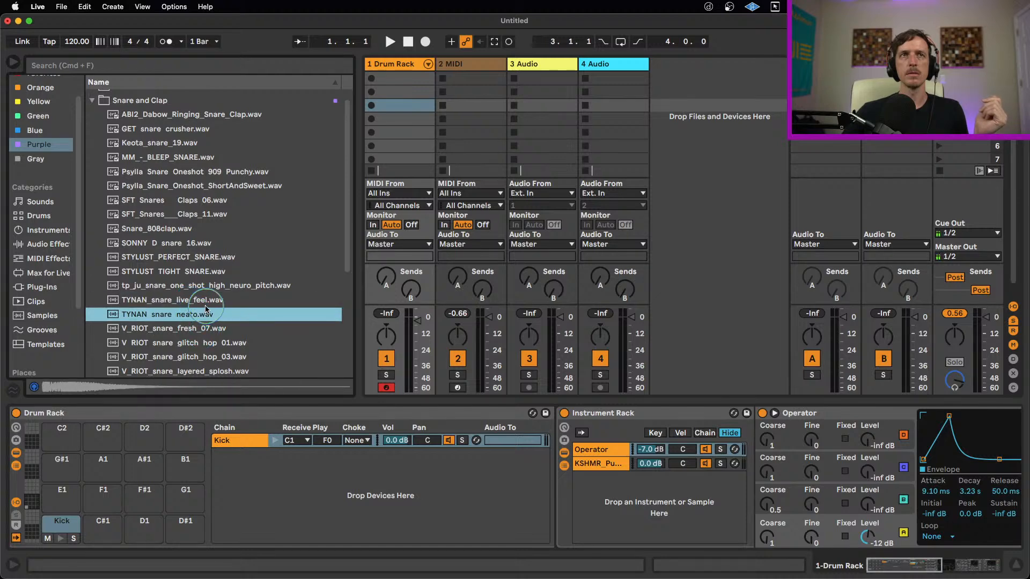
pyautogui.scroll(-1, 205, 309)
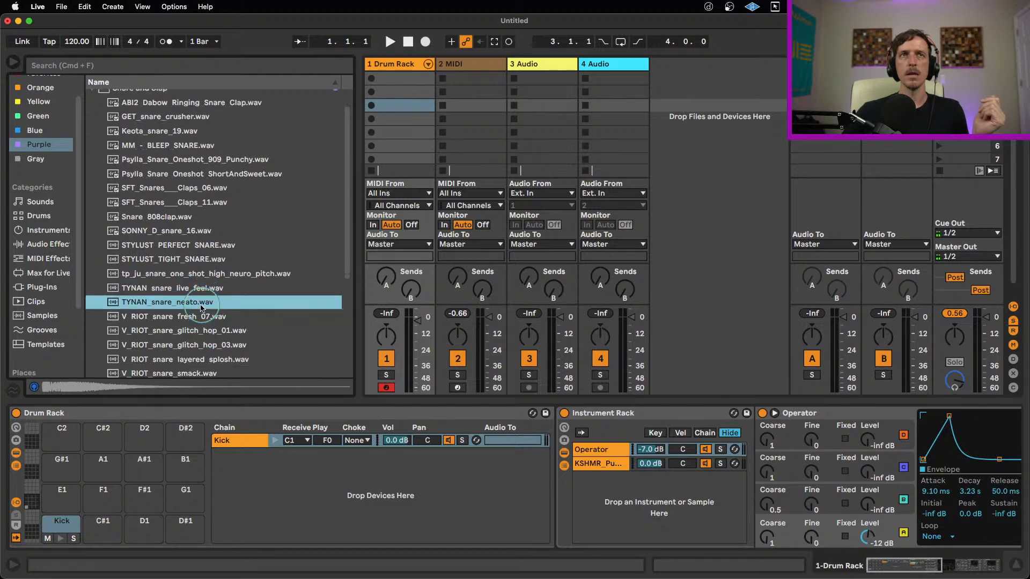
pyautogui.click(188, 318)
pyautogui.click(190, 331)
pyautogui.click(191, 345)
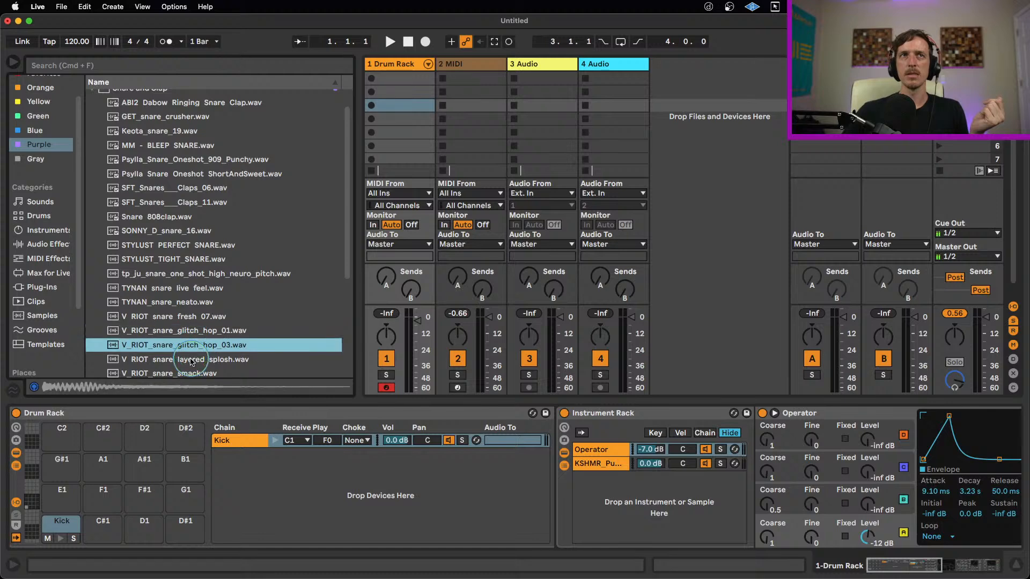
pyautogui.click(191, 362)
pyautogui.scroll(-1, 192, 363)
pyautogui.click(192, 358)
pyautogui.click(173, 303)
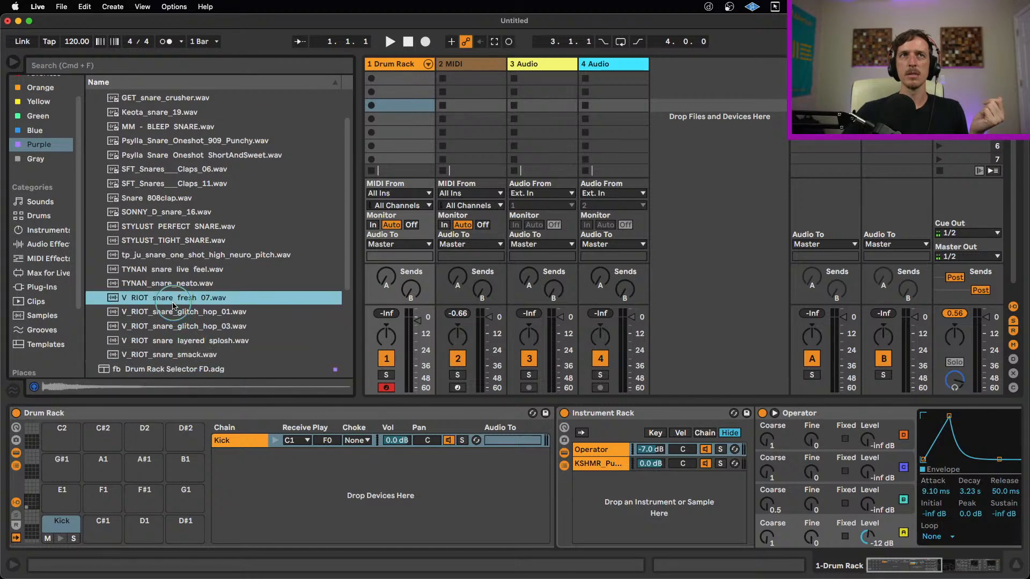
# Step: Load TYNAN_snare_neato.wav onto the Drum Rack's D1 pad and show its chain's Simpler
pyautogui.click(172, 287)
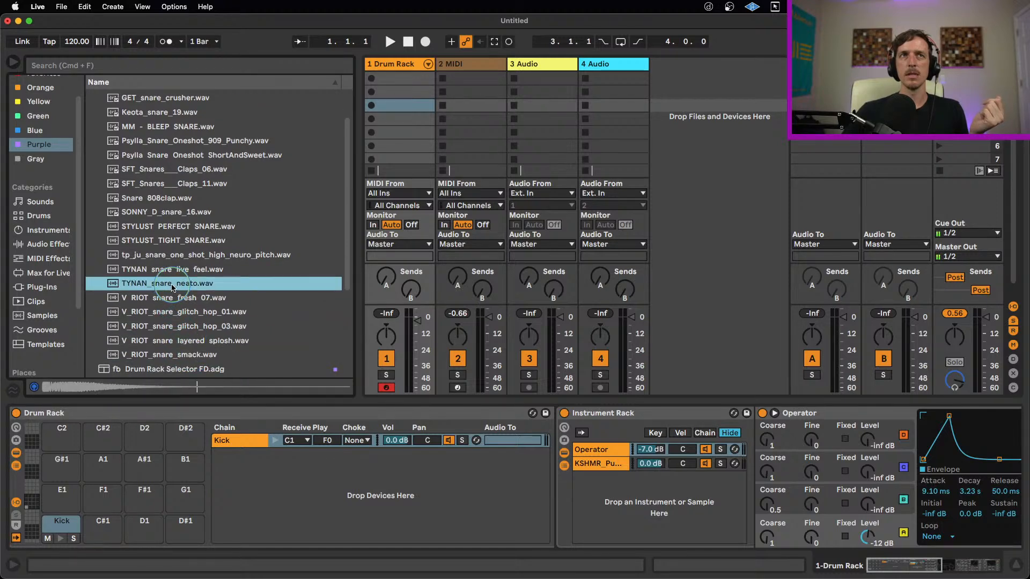
pyautogui.moveTo(172, 287); pyautogui.dragTo(155, 526)
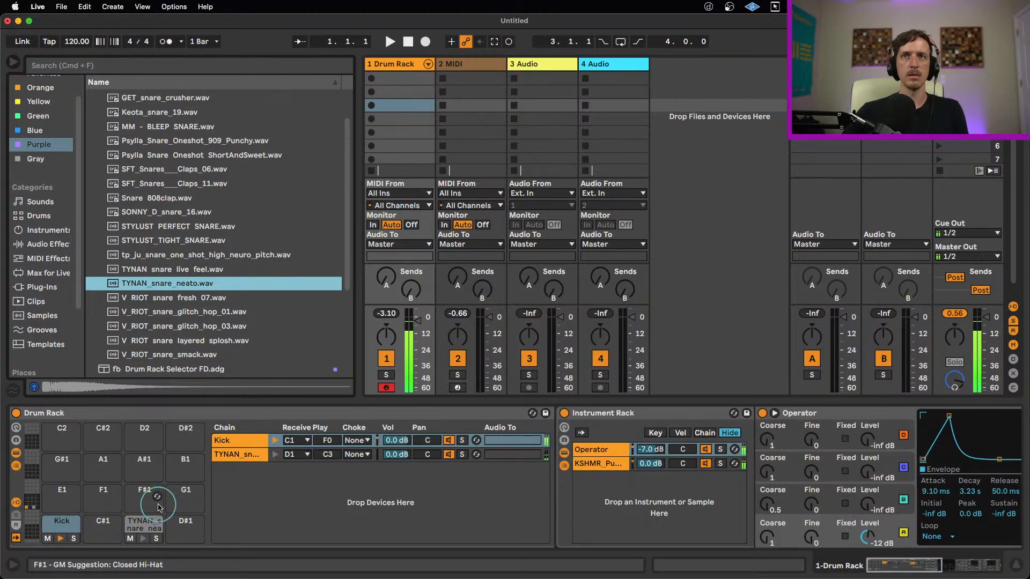
pyautogui.click(251, 456)
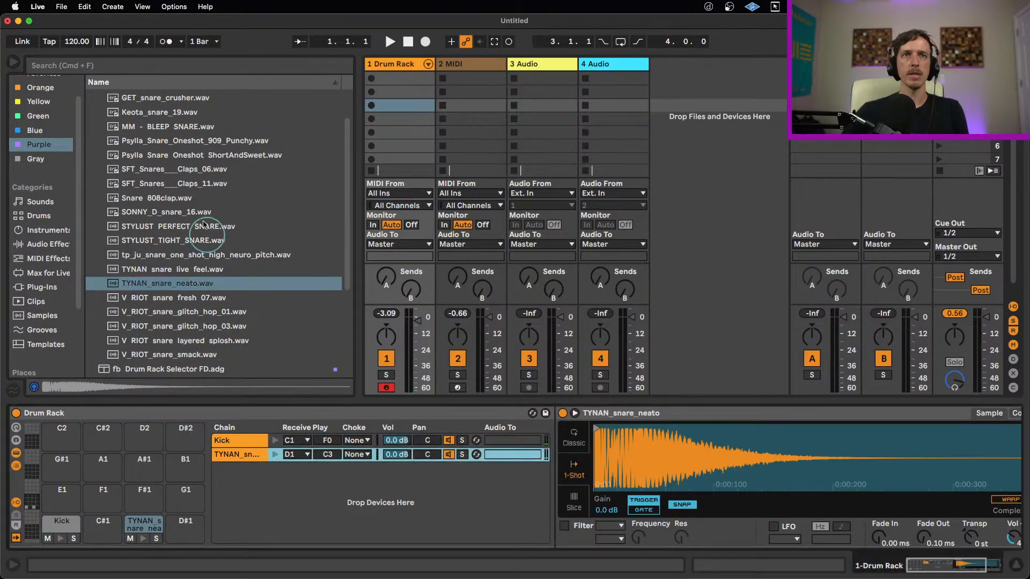
# Step: Audition more snare and clap samples and layer SFT_Snares___Claps_11.wav with the snare on the D1 pad
pyautogui.click(170, 270)
pyautogui.click(167, 255)
pyautogui.scroll(1, 179, 238)
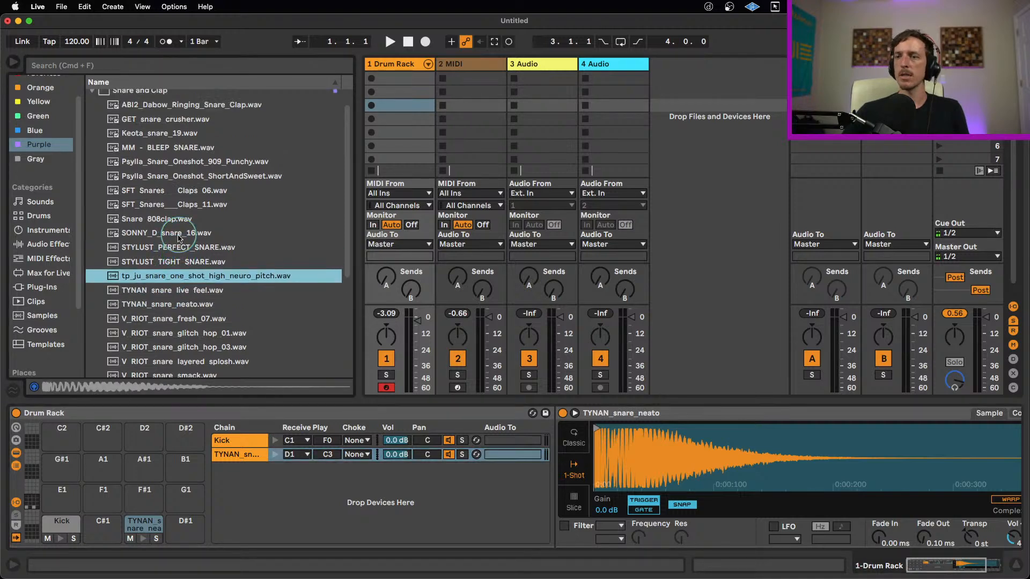
pyautogui.scroll(1, 179, 239)
pyautogui.click(155, 238)
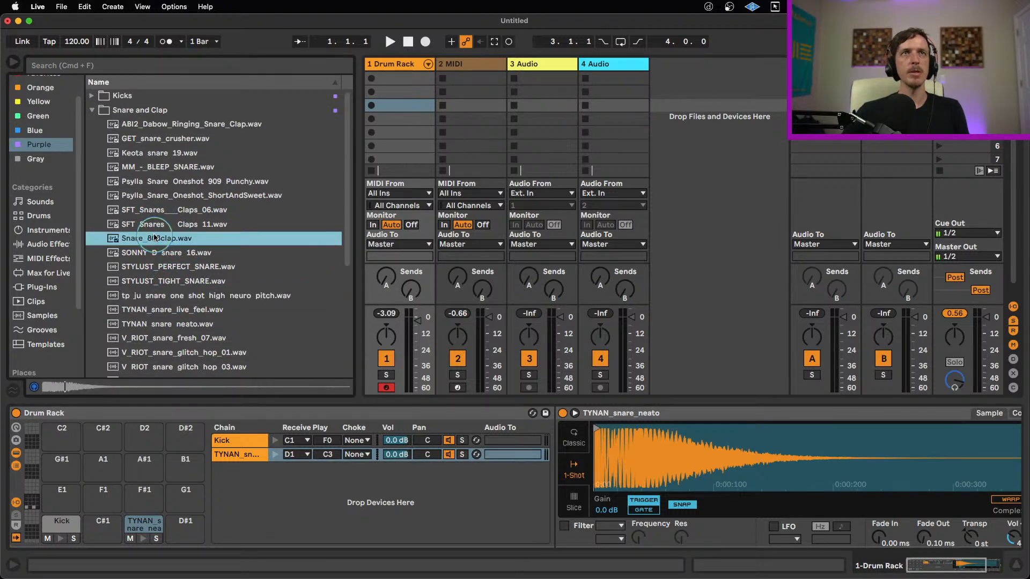
pyautogui.click(156, 225)
pyautogui.click(159, 211)
pyautogui.click(162, 225)
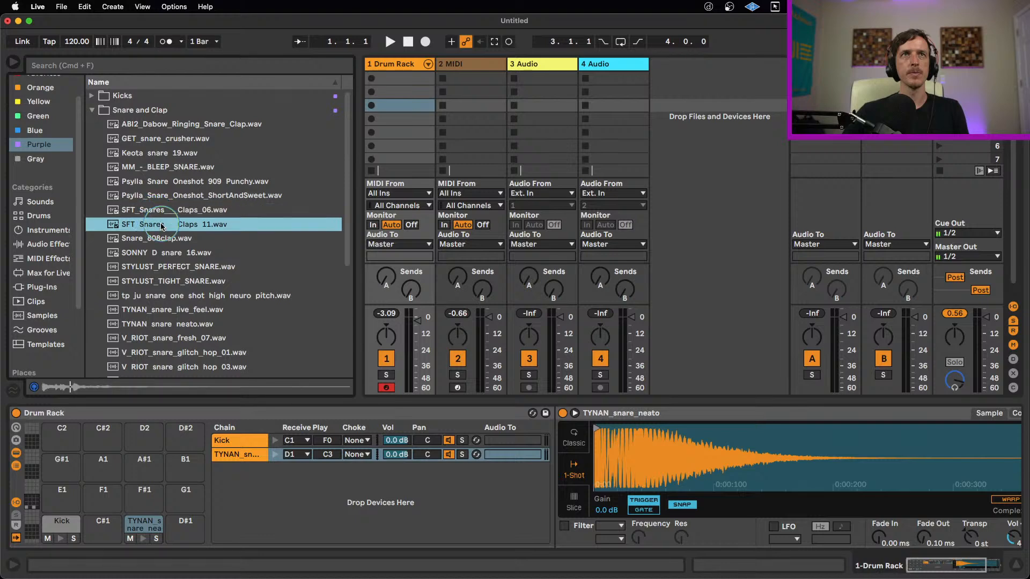
pyautogui.moveTo(159, 236); pyautogui.dragTo(144, 527)
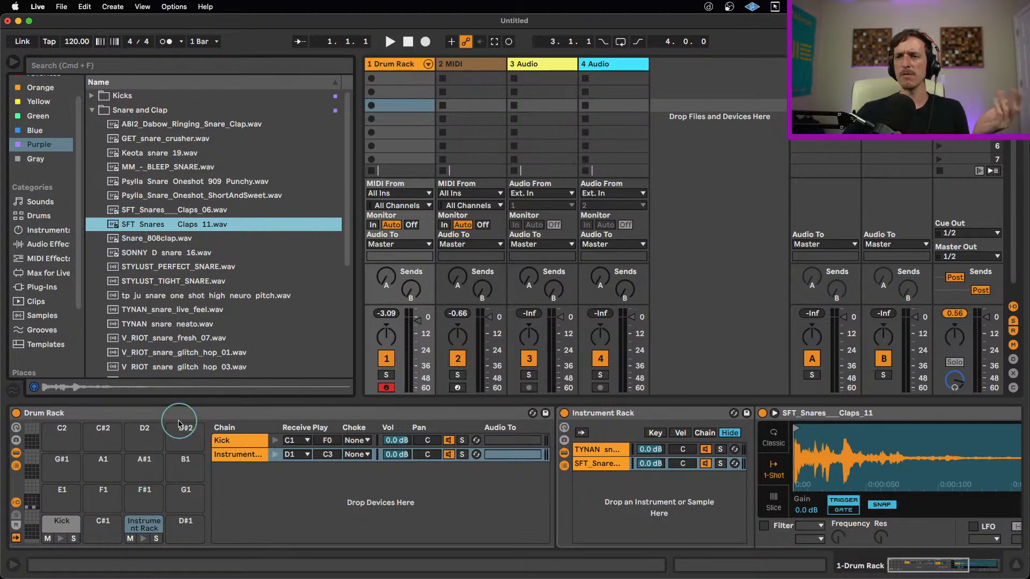
# Step: Compare the TYNAN snare and SFT clap layers of the D1 pad by selecting each chain and toggling its activator
pyautogui.click(143, 525)
pyautogui.click(144, 539)
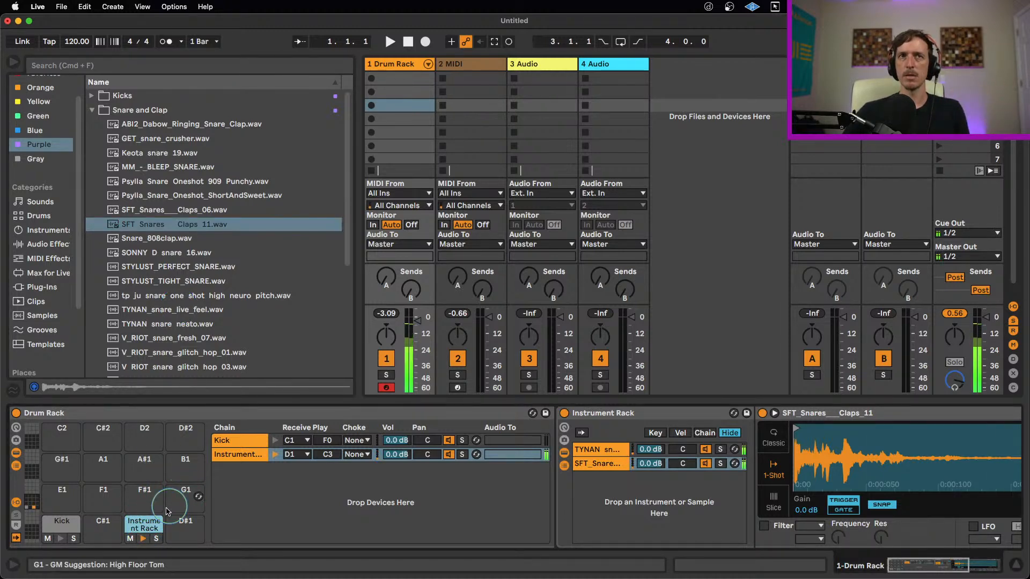
pyautogui.click(603, 450)
pyautogui.click(604, 464)
pyautogui.click(605, 450)
pyautogui.click(686, 454)
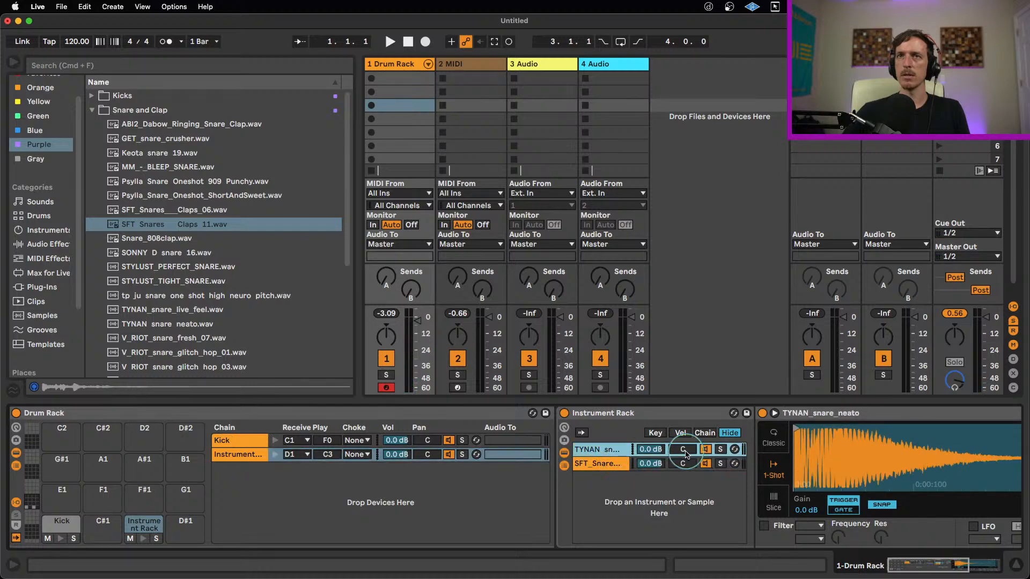
pyautogui.click(705, 463)
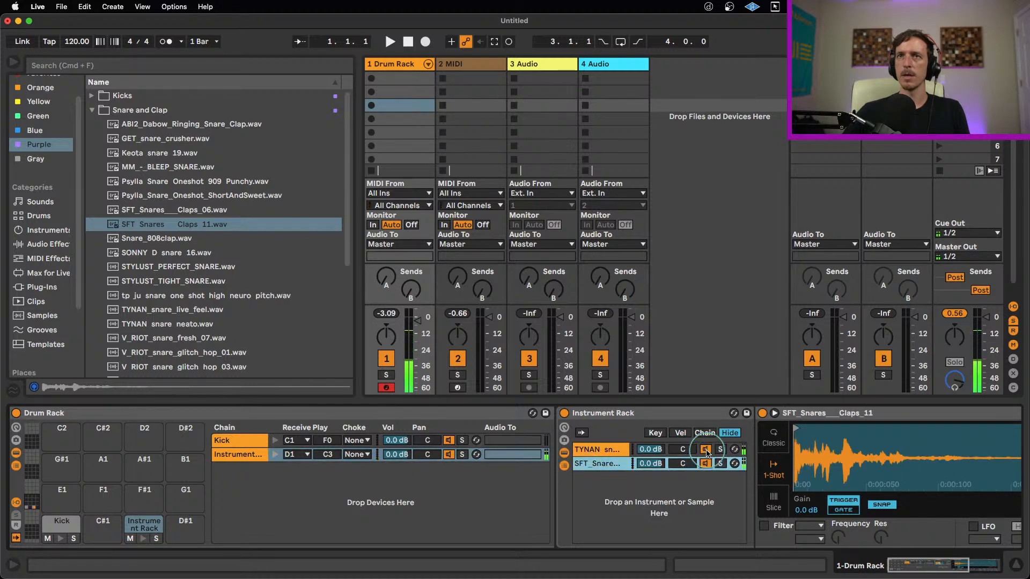
pyautogui.click(706, 450)
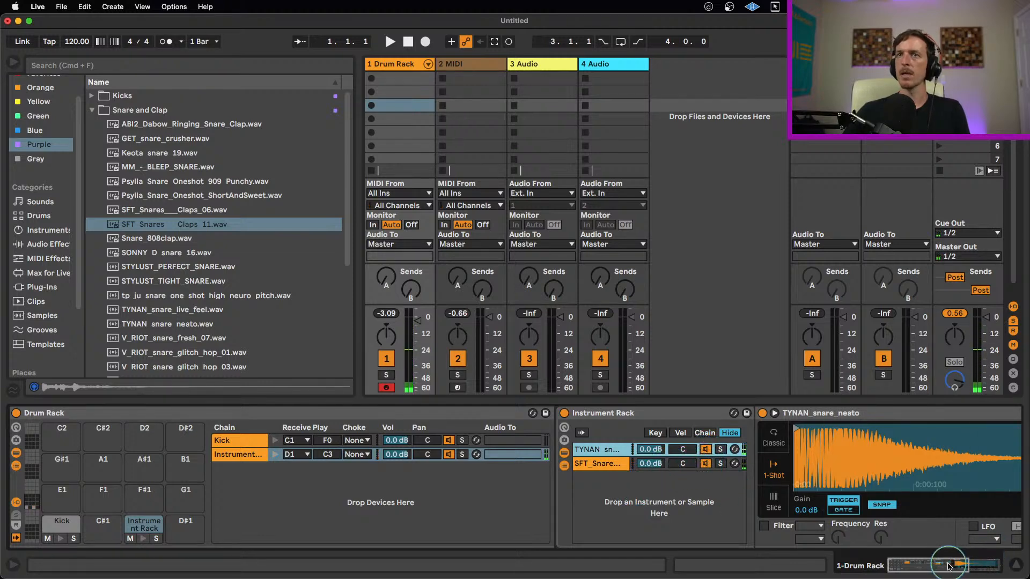
pyautogui.moveTo(947, 565); pyautogui.dragTo(957, 566)
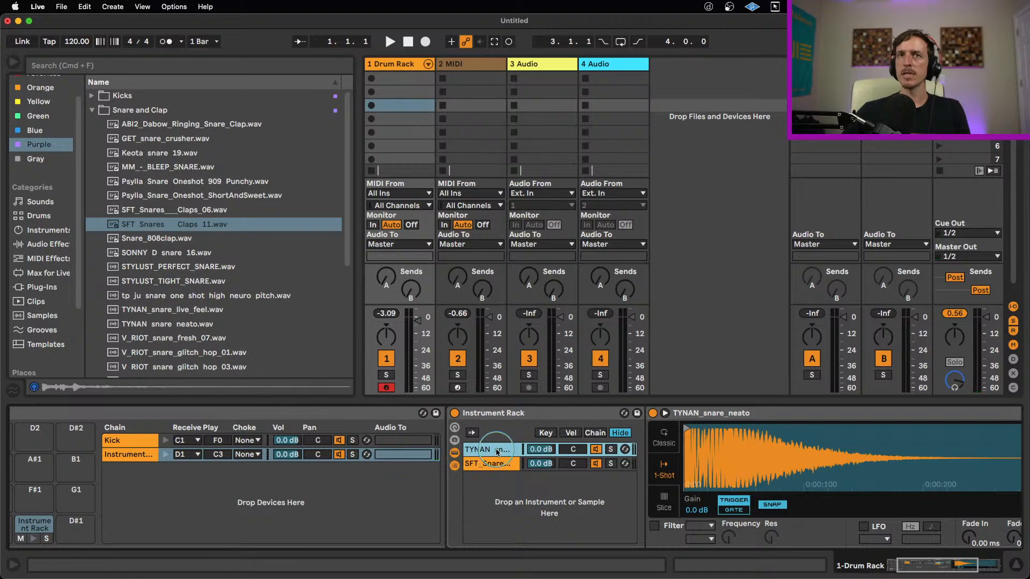
# Step: Listen to the SFT clap layer soloed, unsolo it, and lower the TYNAN snare layer's volume to -4.3 dB
pyautogui.click(612, 464)
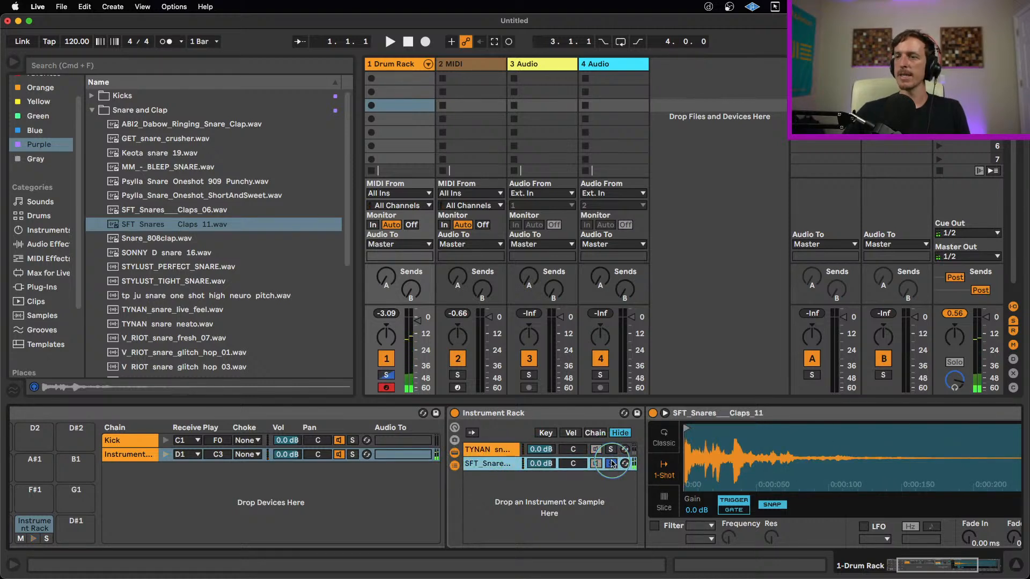
pyautogui.click(611, 464)
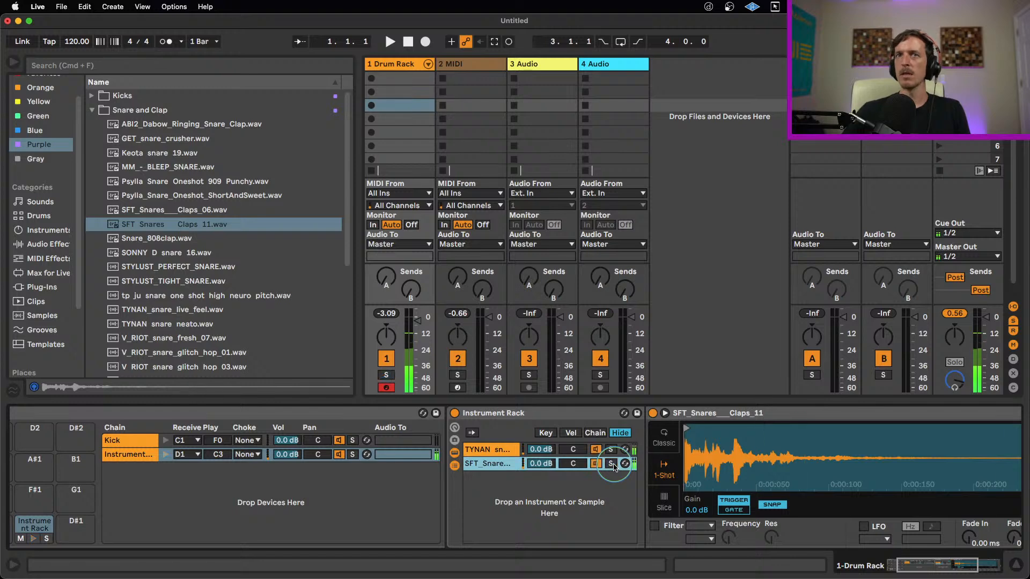
pyautogui.click(542, 450)
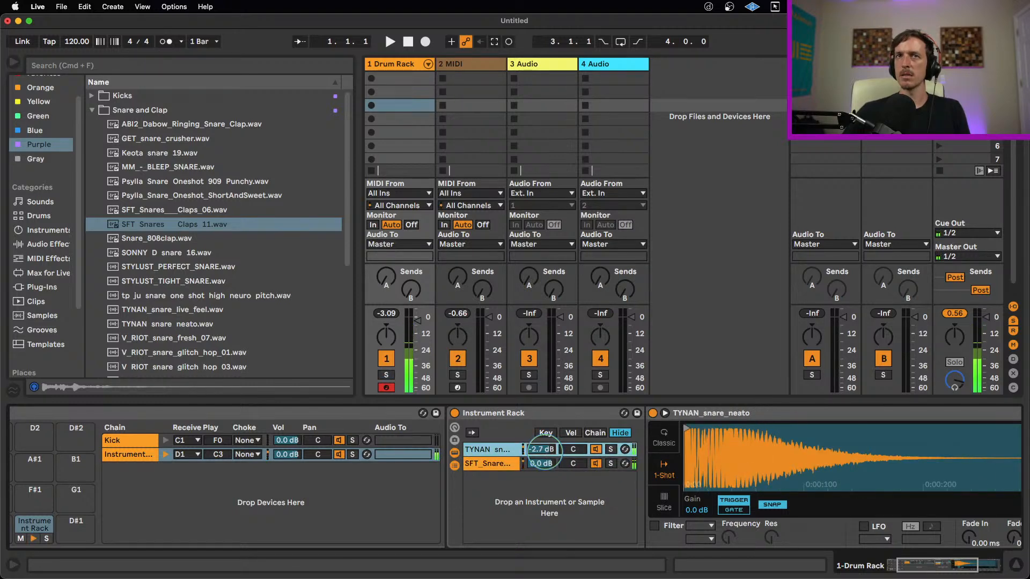
pyautogui.click(546, 464)
pyautogui.click(544, 451)
pyautogui.click(548, 466)
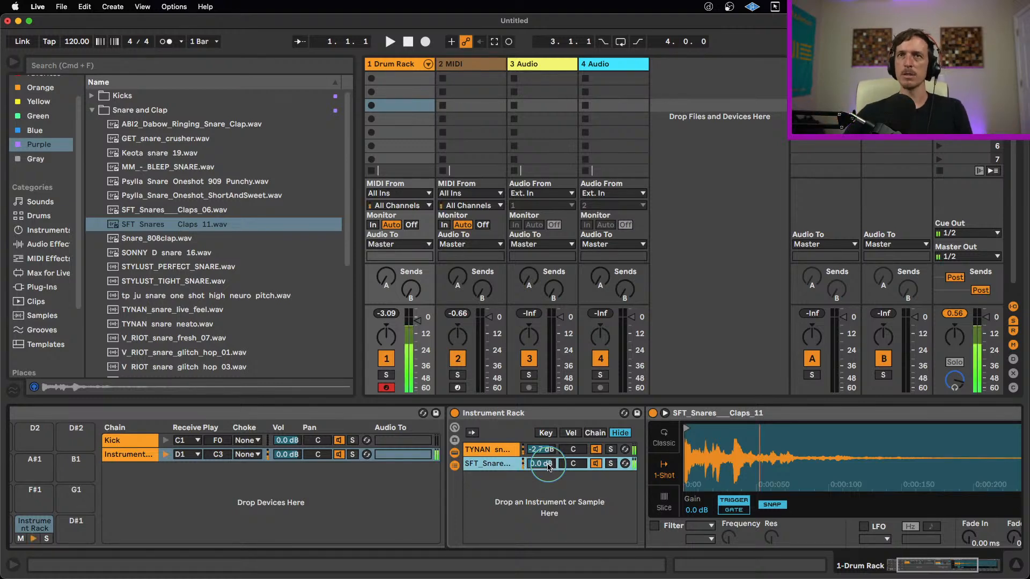
pyautogui.moveTo(546, 449); pyautogui.dragTo(546, 454)
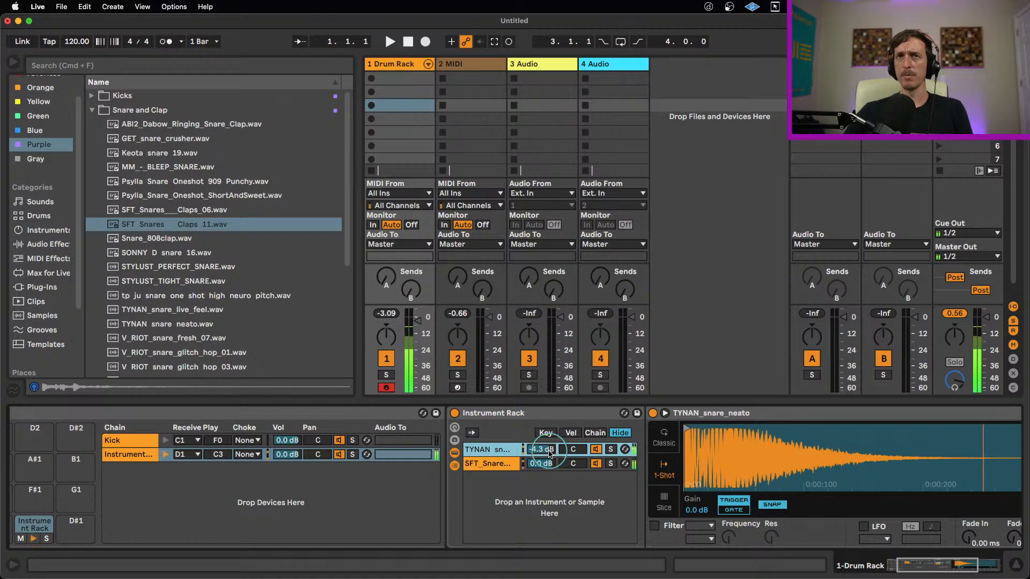
pyautogui.moveTo(549, 452); pyautogui.dragTo(549, 453)
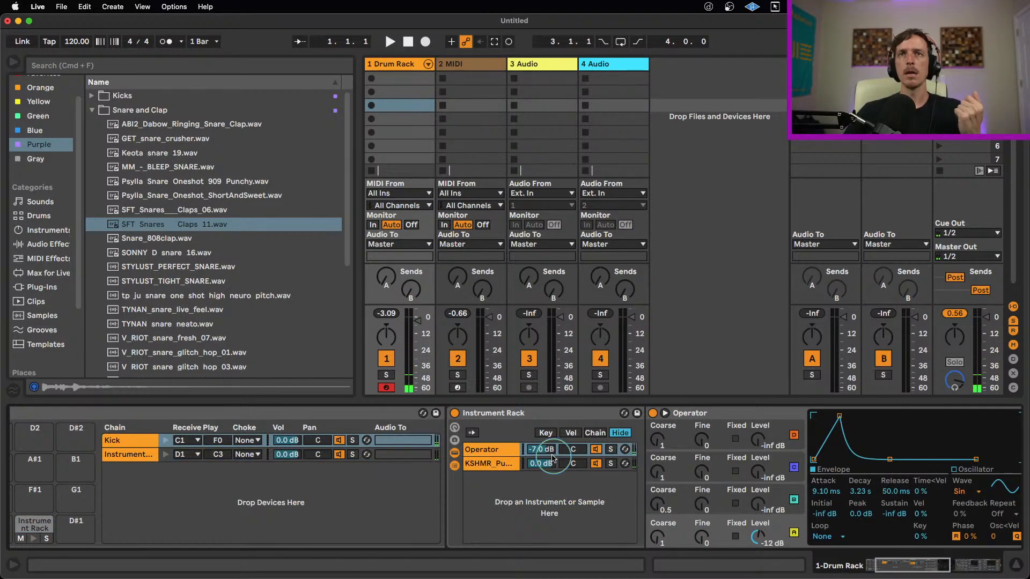
# Step: Check the kick rack's Operator chain and return to the snare layers on the D1 pad
pyautogui.moveTo(920, 569)
pyautogui.mouseDown()
pyautogui.moveTo(943, 568)
pyautogui.moveTo(928, 566)
pyautogui.mouseUp()
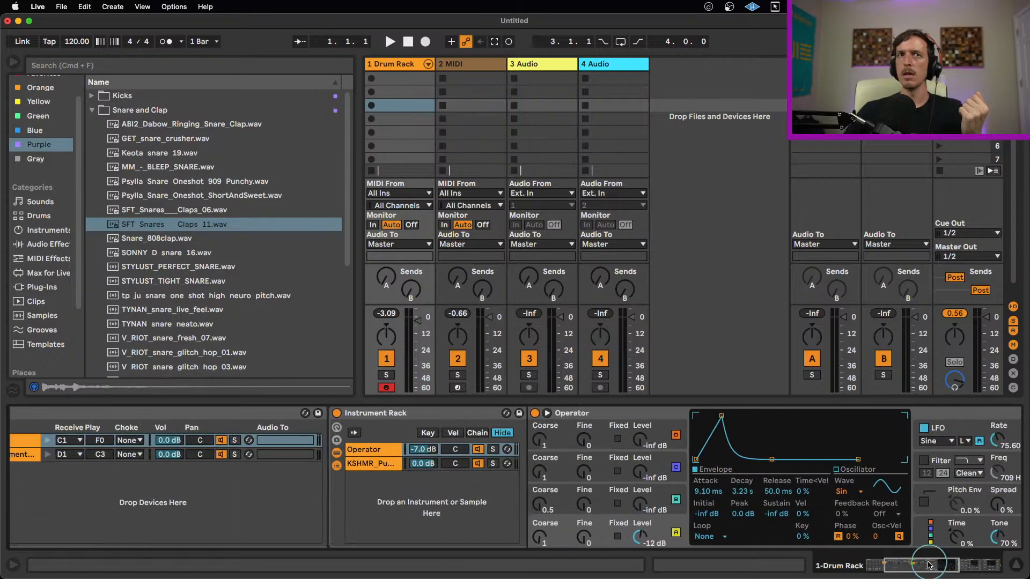
pyautogui.click(380, 449)
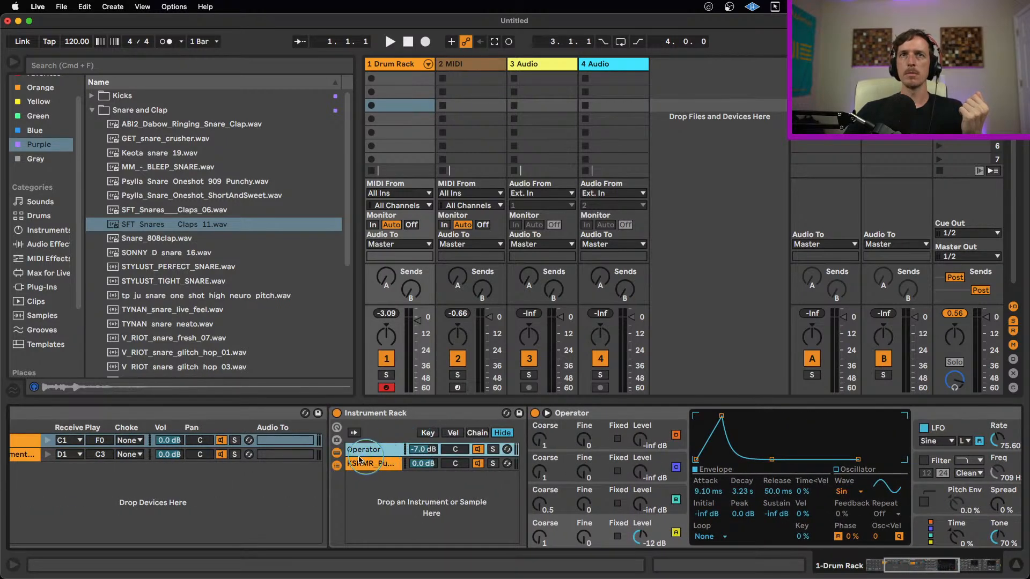
pyautogui.click(256, 455)
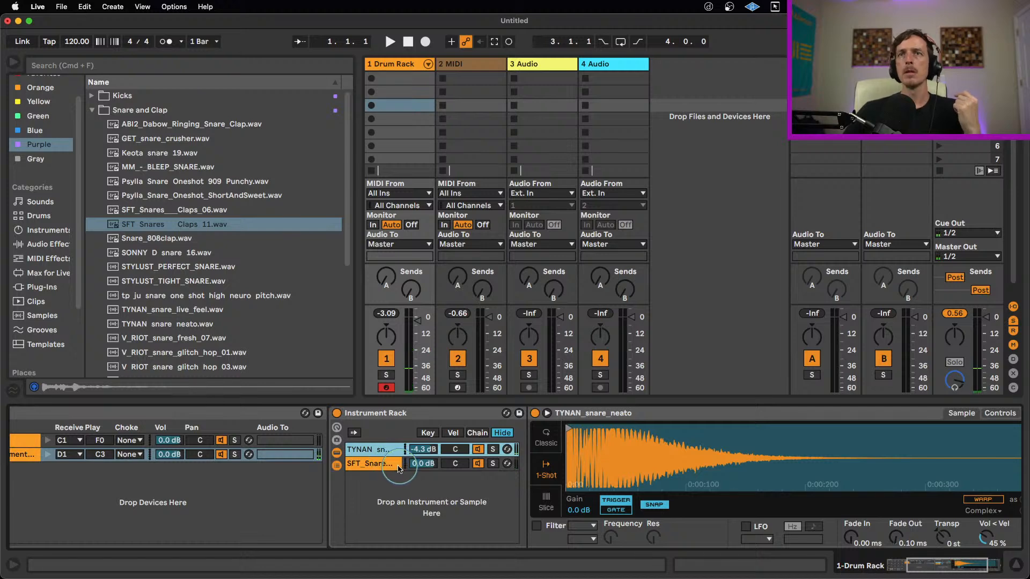
# Step: Add the Hybrid Reverb audio effect after the snare's Instrument Rack in the D1 pad's chain
pyautogui.moveTo(960, 566); pyautogui.dragTo(974, 566)
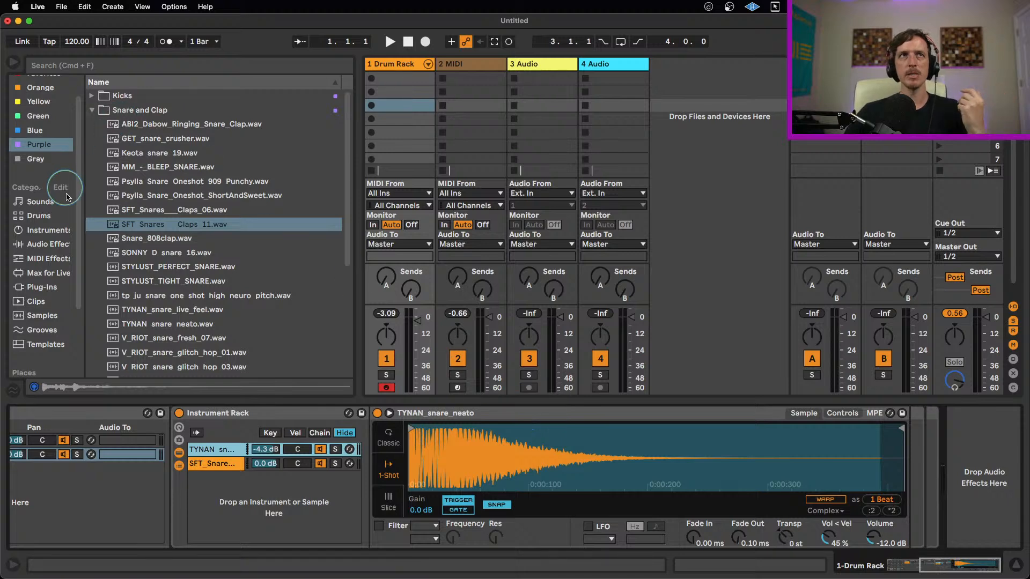
pyautogui.click(40, 245)
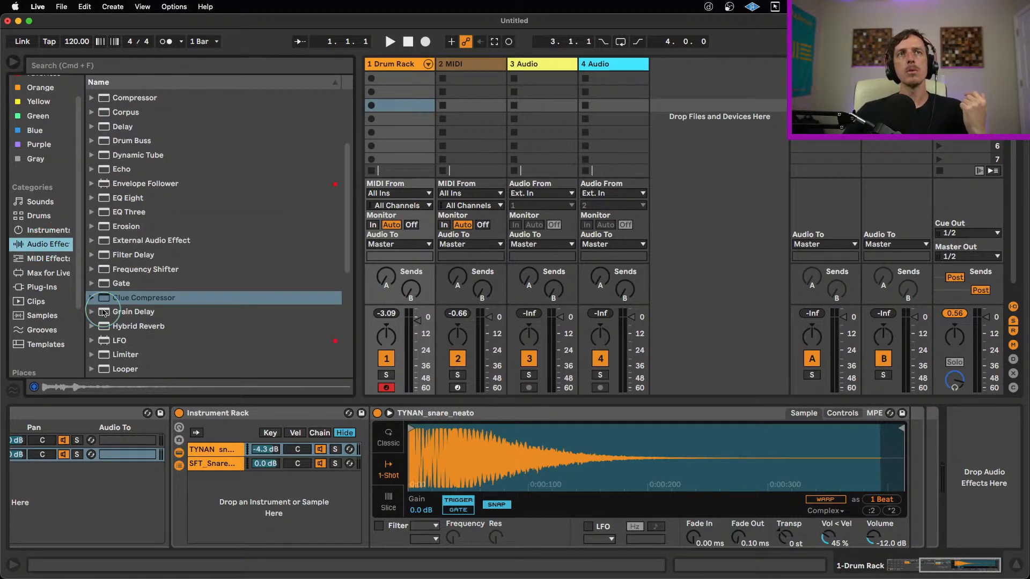
pyautogui.scroll(-4, 157, 302)
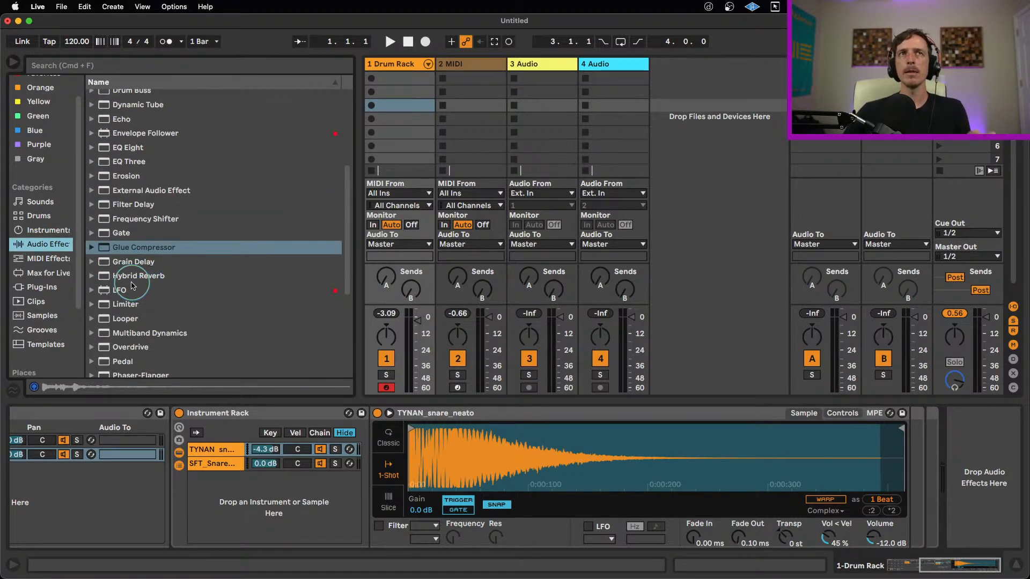
pyautogui.click(110, 281)
pyautogui.moveTo(107, 283); pyautogui.dragTo(924, 453)
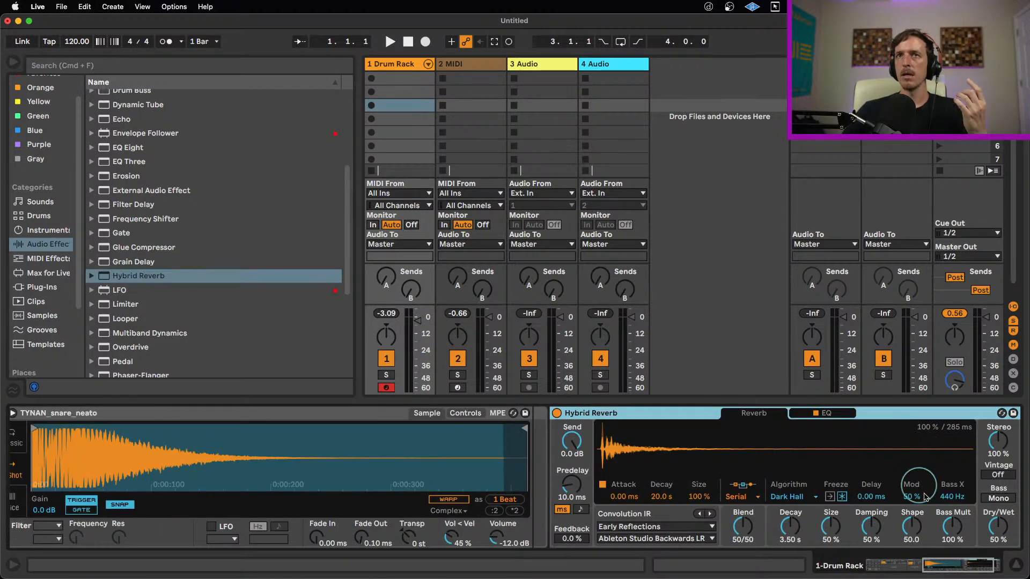
# Step: Switch Hybrid Reverb's routing to convolution only, leaving its Send unchanged
pyautogui.moveTo(950, 564); pyautogui.dragTo(958, 564)
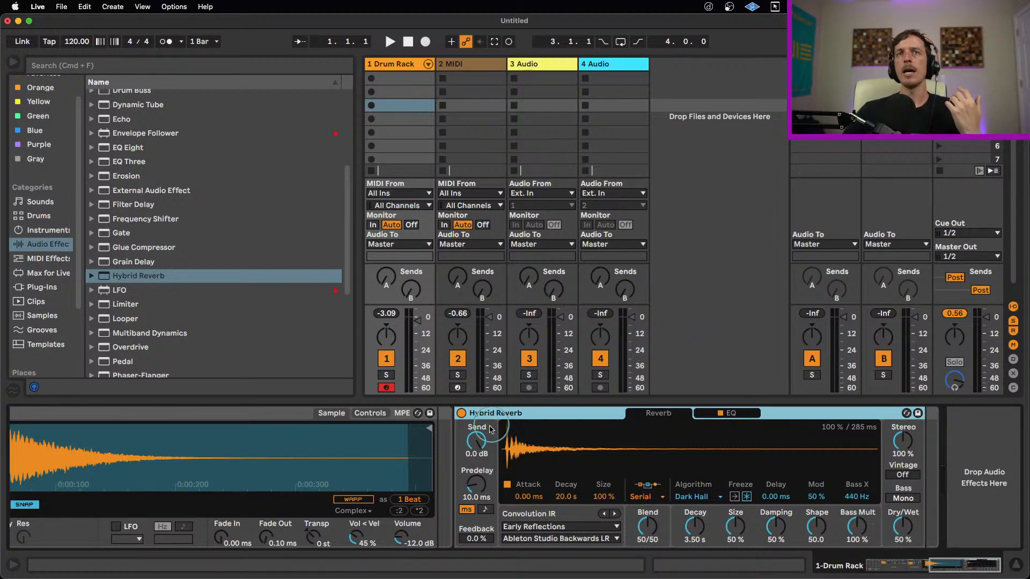
pyautogui.click(480, 443)
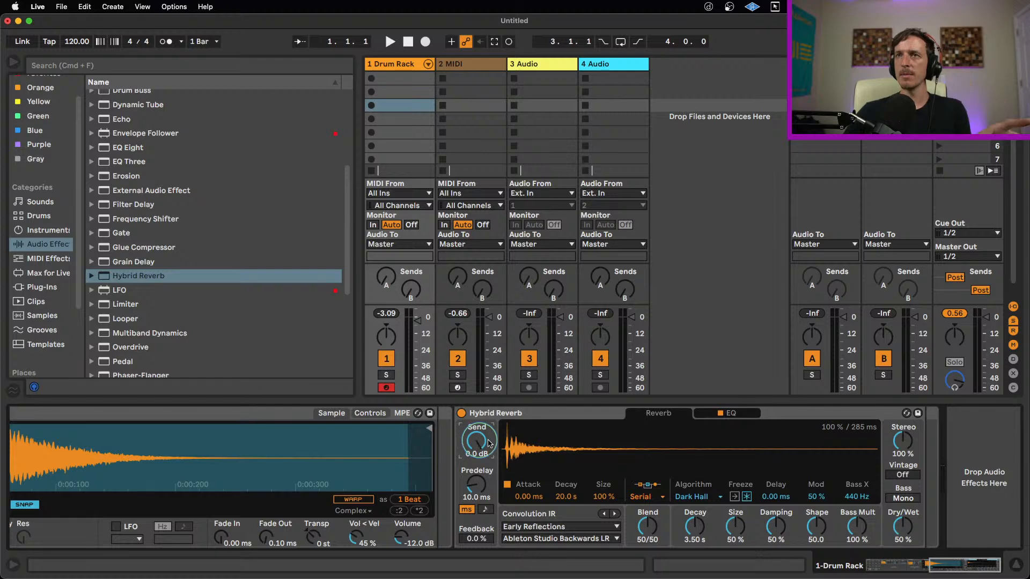
pyautogui.click(475, 445)
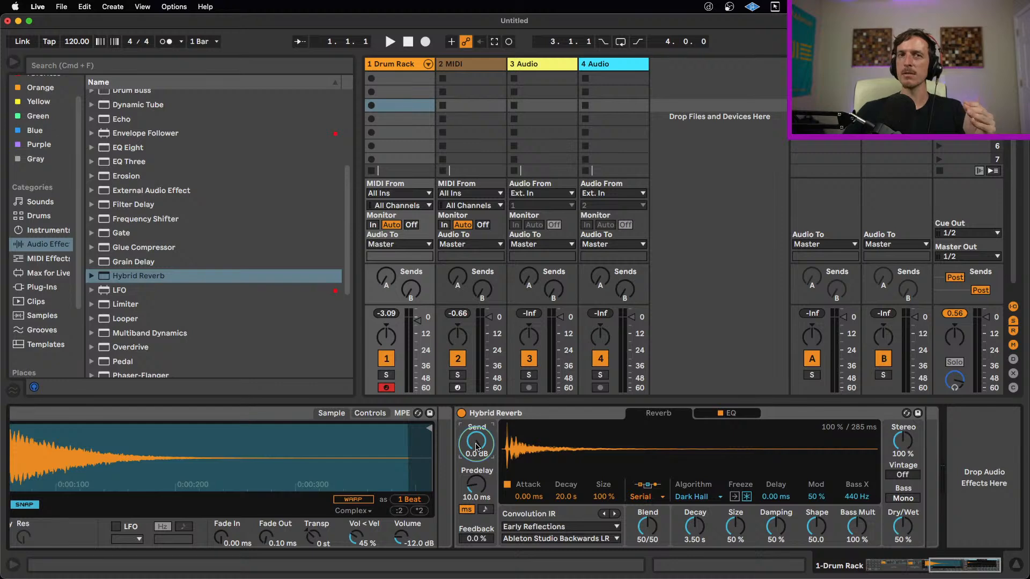
pyautogui.click(506, 418)
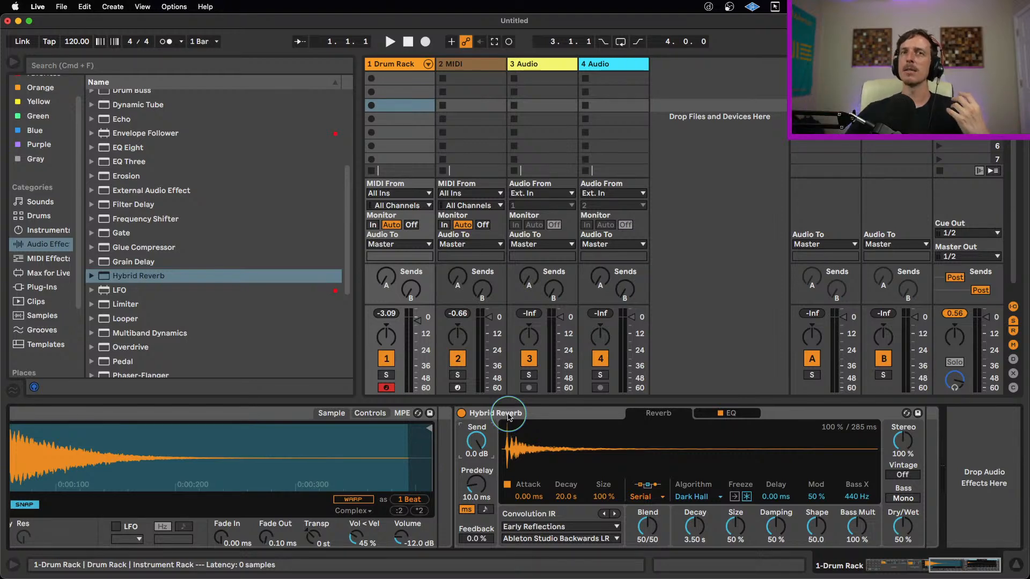
pyautogui.click(643, 499)
pyautogui.click(660, 540)
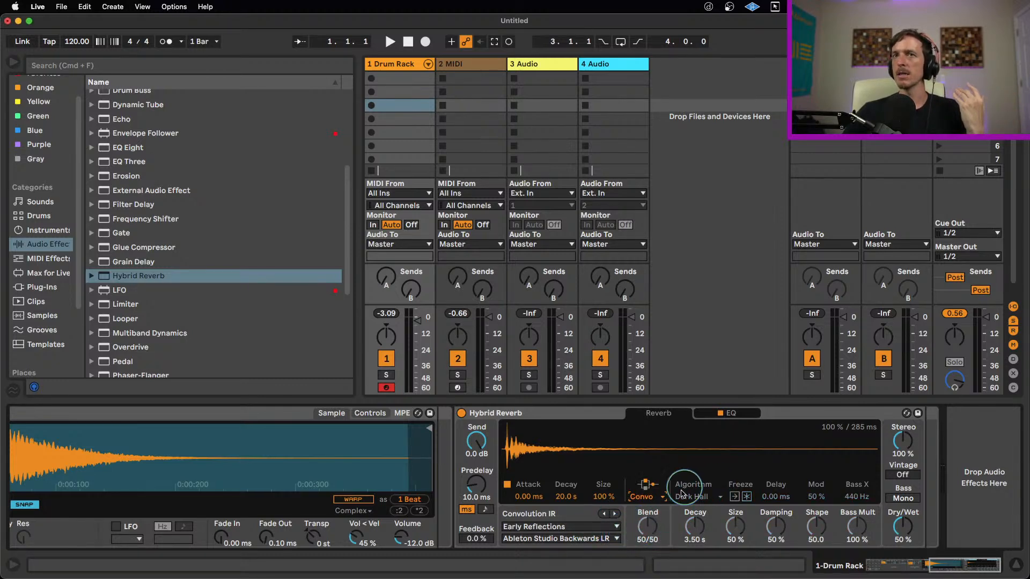
# Step: Choose the Made for Drums category for the convolution IR and load the Big Snare impulse response
pyautogui.click(590, 527)
pyautogui.click(582, 448)
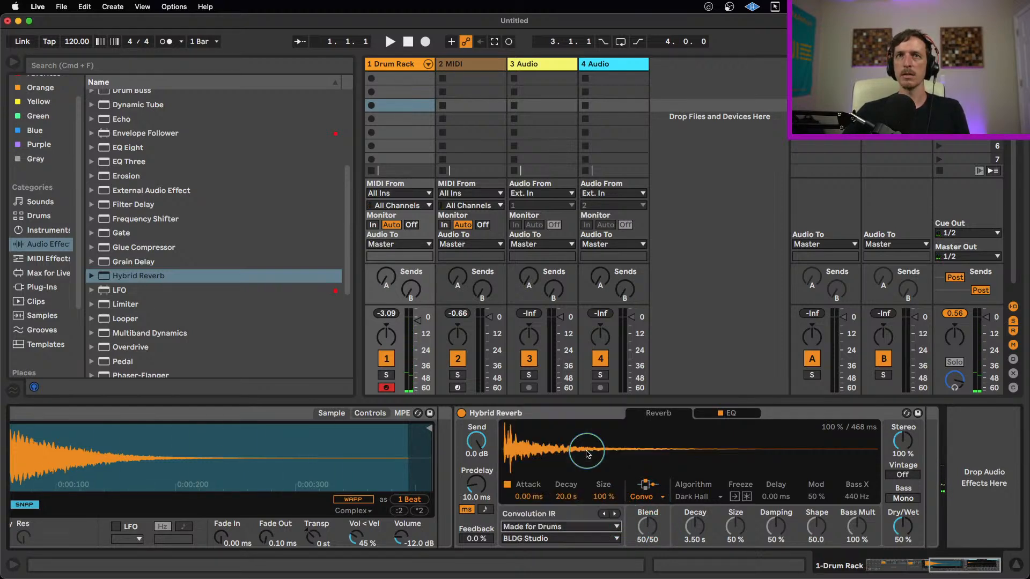
pyautogui.click(587, 539)
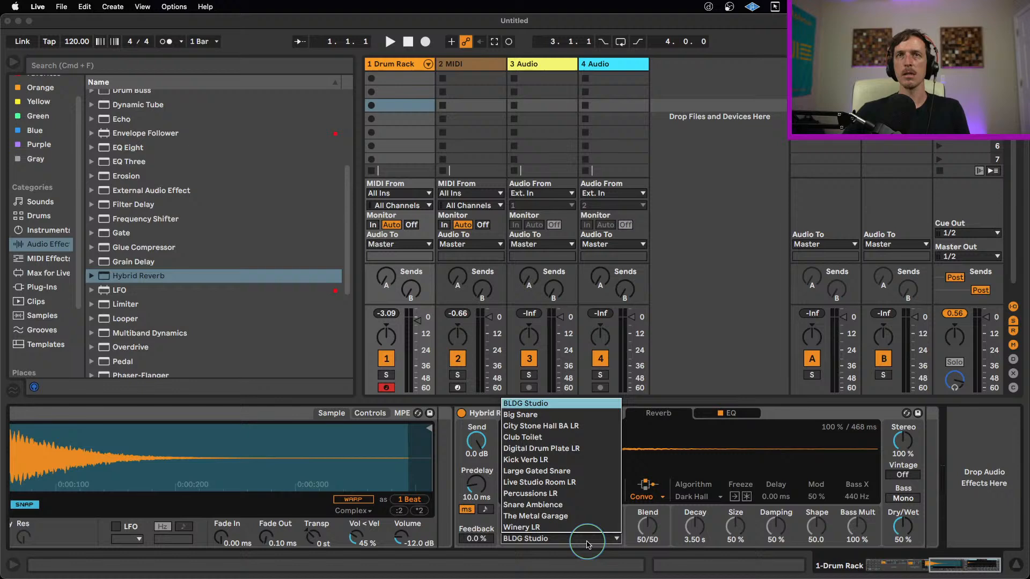
pyautogui.click(593, 410)
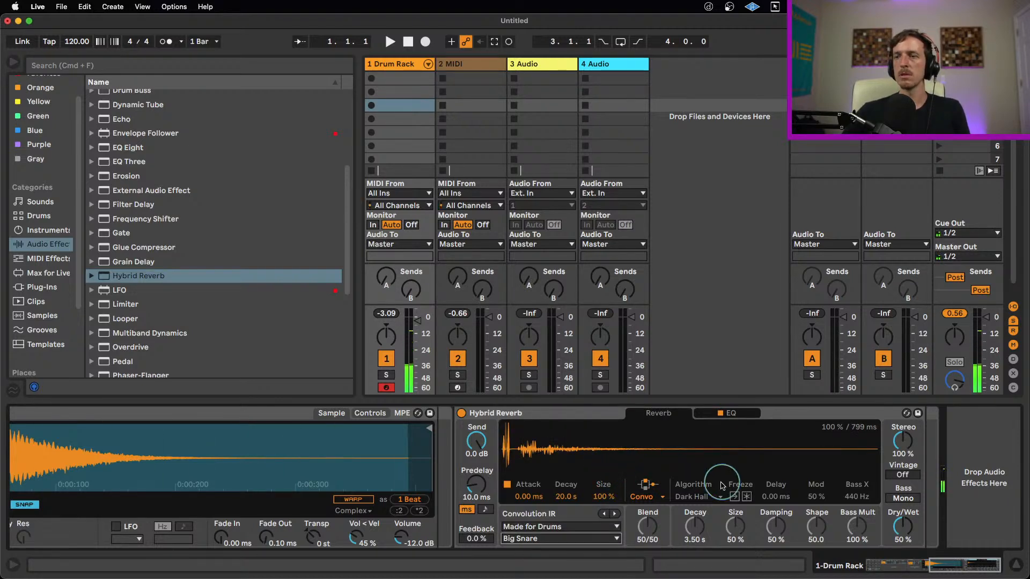
# Step: Set Hybrid Reverb's send to -7.9 dB, predelay to 18.3 ms, dry/wet to 26%, IR decay to 13.2 s and size to 86%
pyautogui.moveTo(476, 441); pyautogui.dragTo(475, 455)
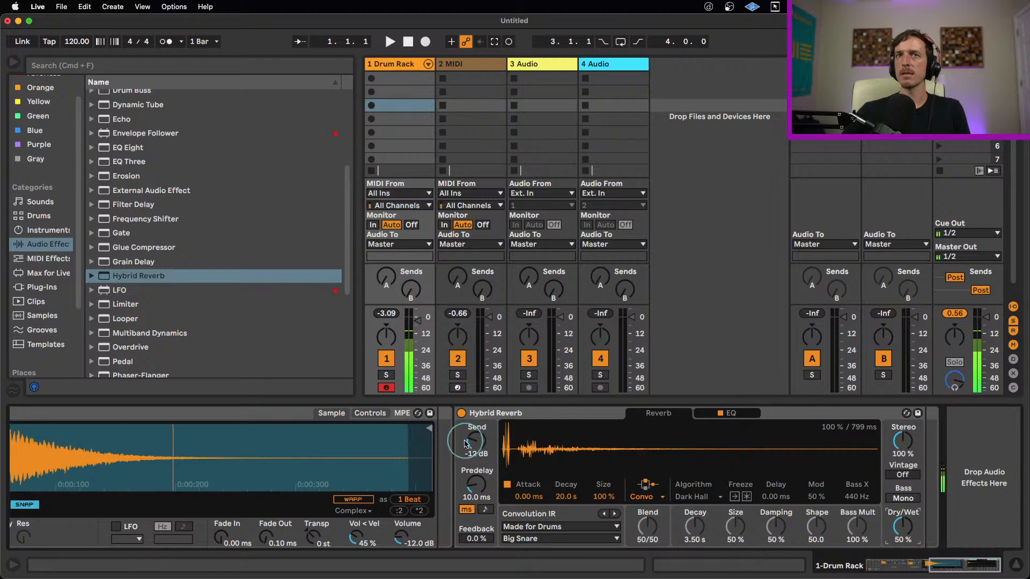
pyautogui.moveTo(475, 441); pyautogui.dragTo(475, 453)
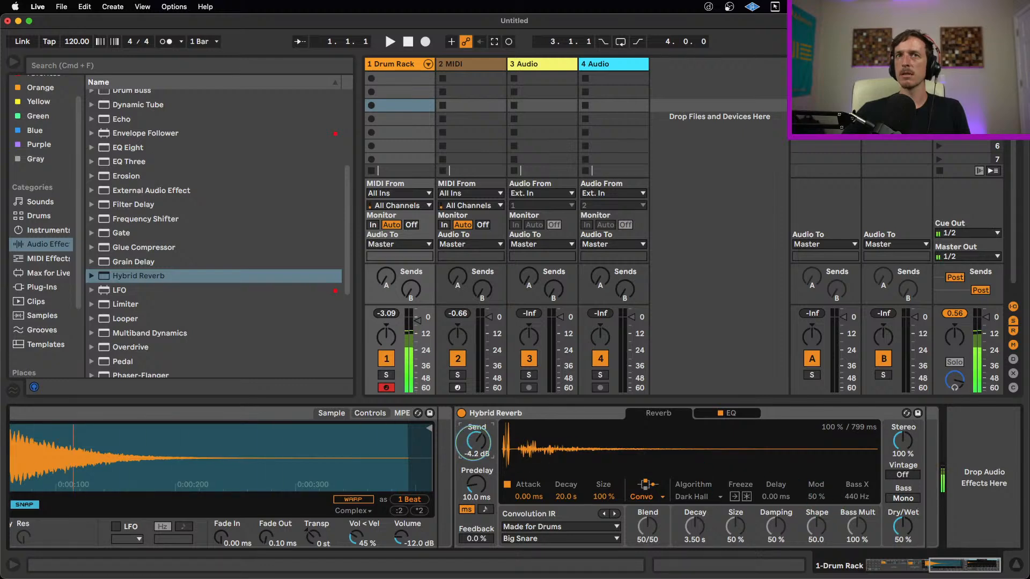
pyautogui.moveTo(474, 441); pyautogui.dragTo(475, 456)
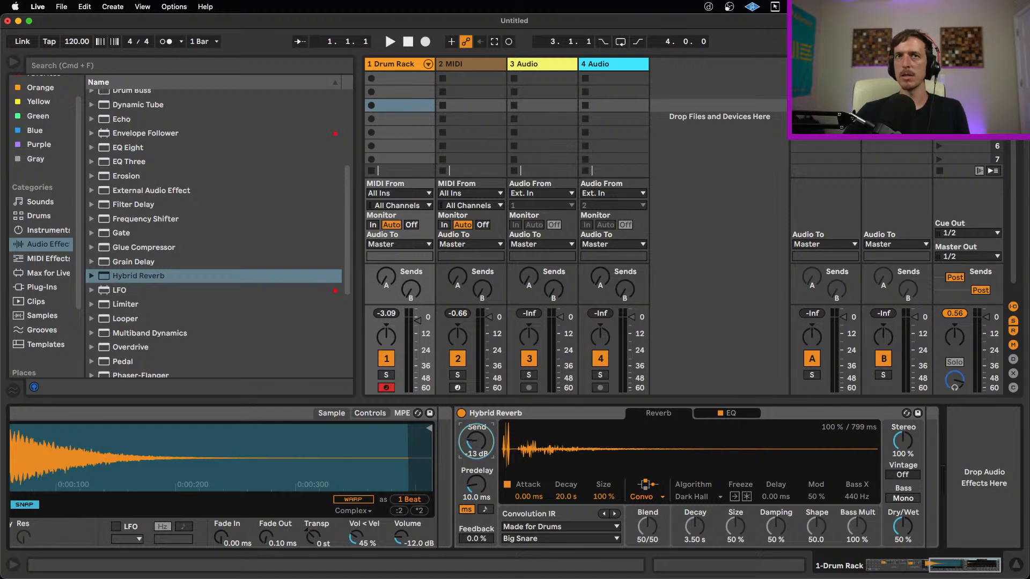
pyautogui.moveTo(476, 440); pyautogui.dragTo(477, 432)
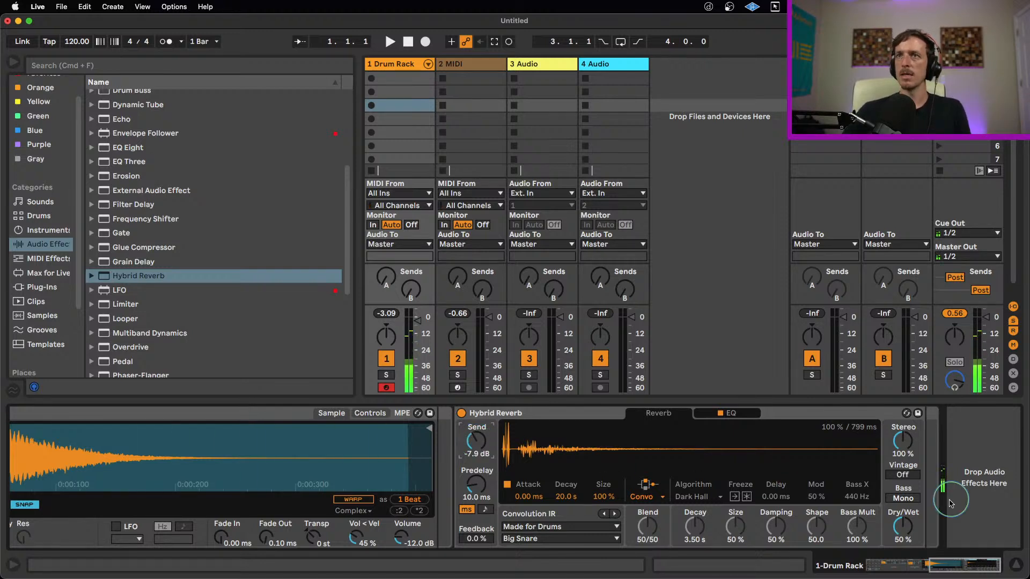
pyautogui.moveTo(903, 525); pyautogui.dragTo(903, 541)
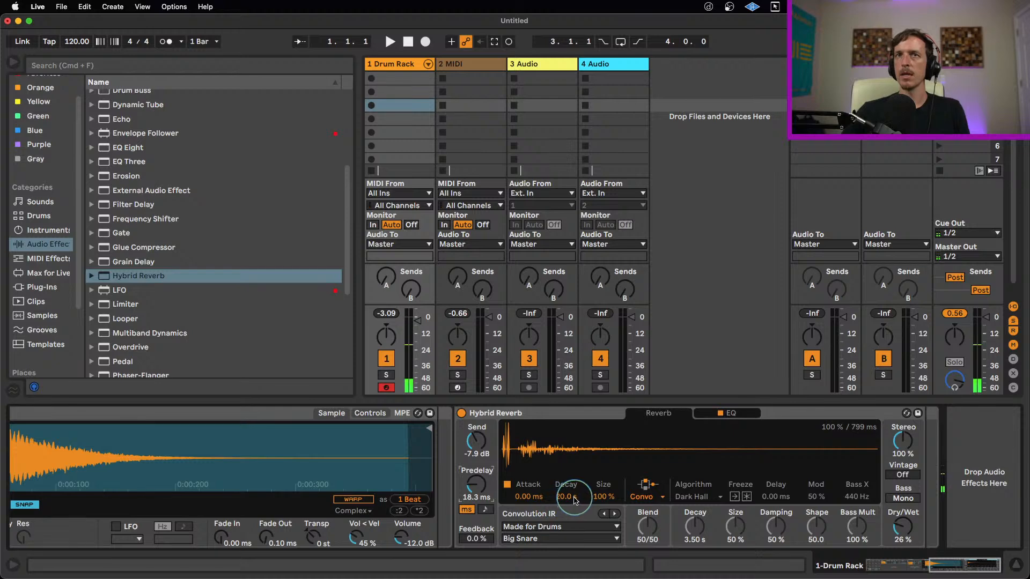
pyautogui.moveTo(563, 494); pyautogui.dragTo(569, 497)
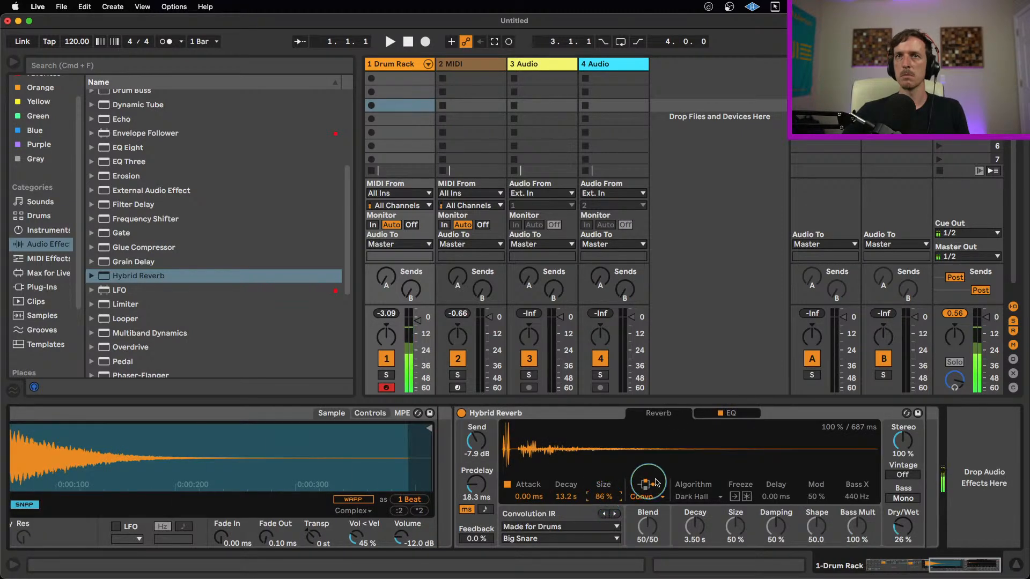
# Step: Audition Hybrid Reverb's Made for Drums impulse responses from BLDG Studio through Snare Ambience, keep Snare Ambience loaded, and set dry/wet to 32%
pyautogui.click(610, 537)
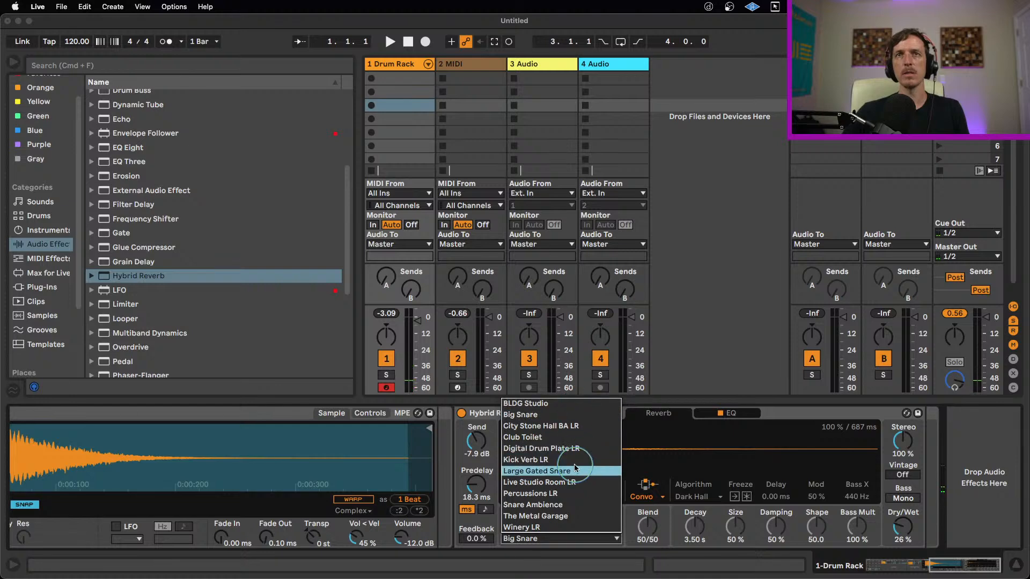
pyautogui.click(577, 410)
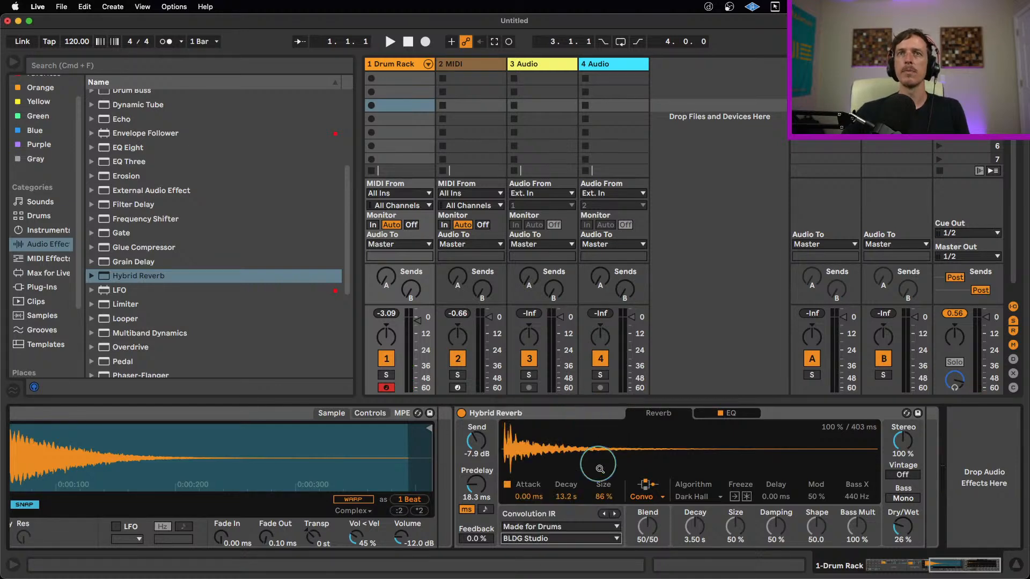
pyautogui.click(616, 515)
pyautogui.click(616, 515)
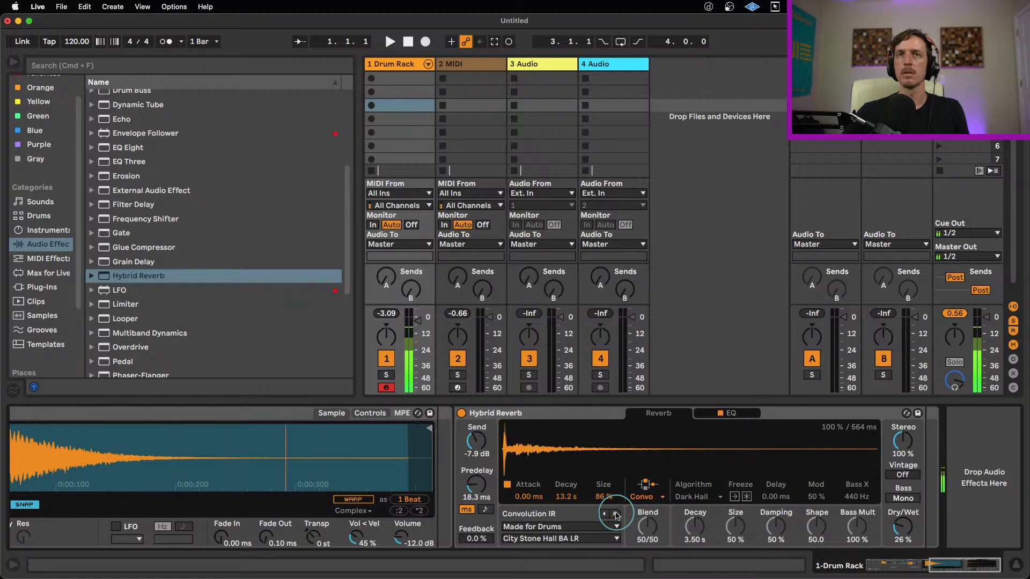
pyautogui.click(616, 515)
pyautogui.click(616, 515)
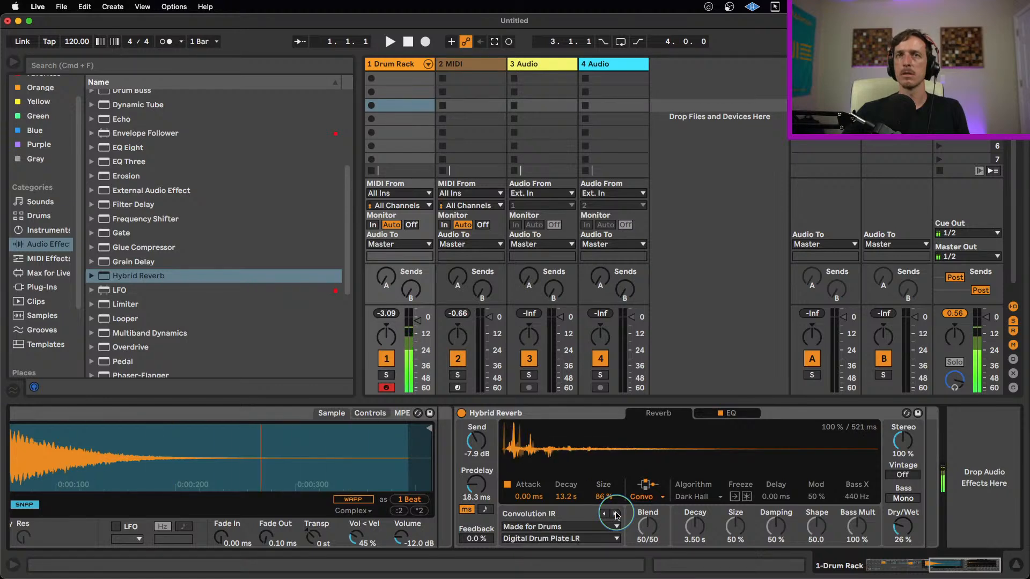
pyautogui.click(616, 515)
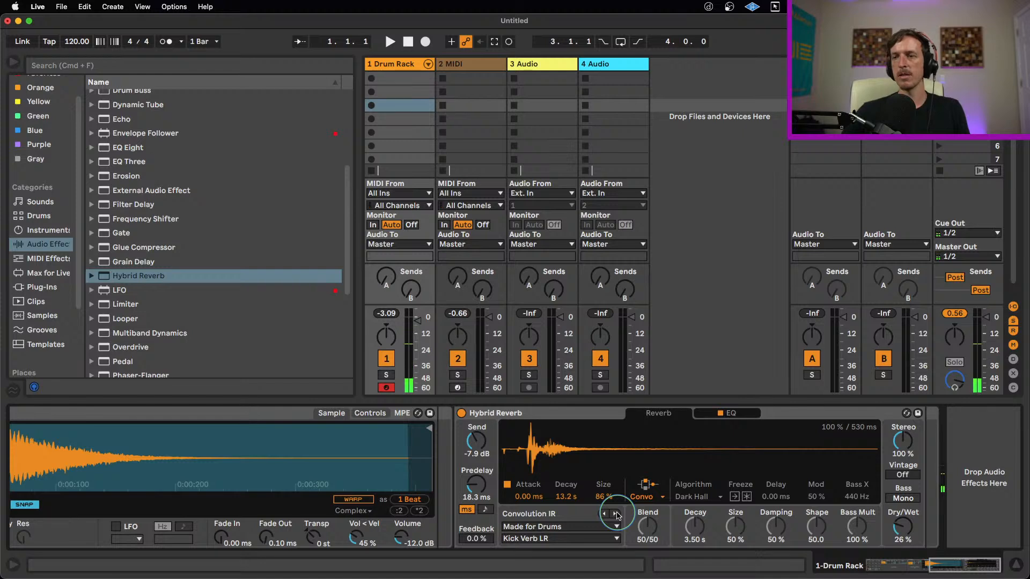
pyautogui.click(616, 515)
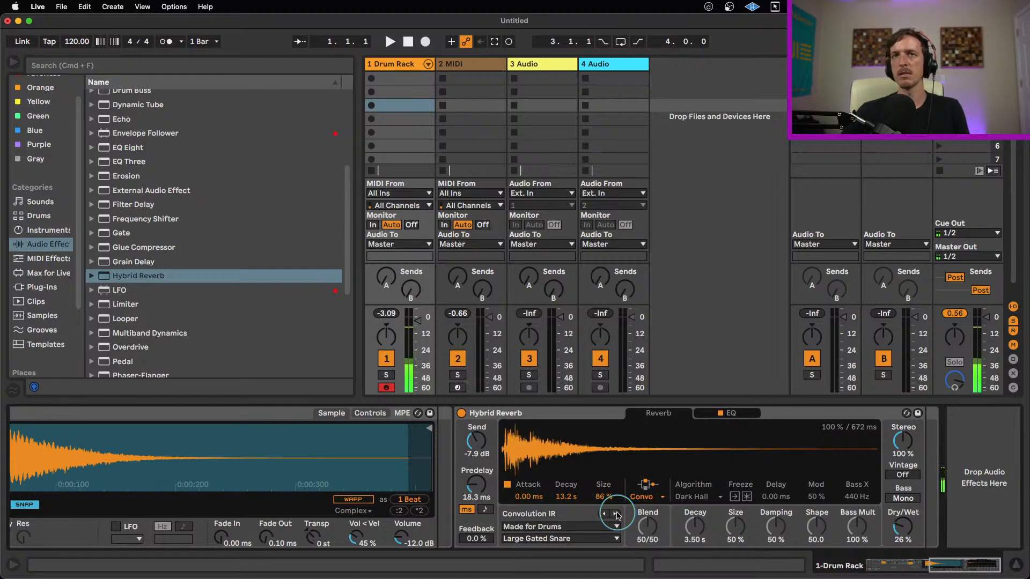
pyautogui.click(616, 515)
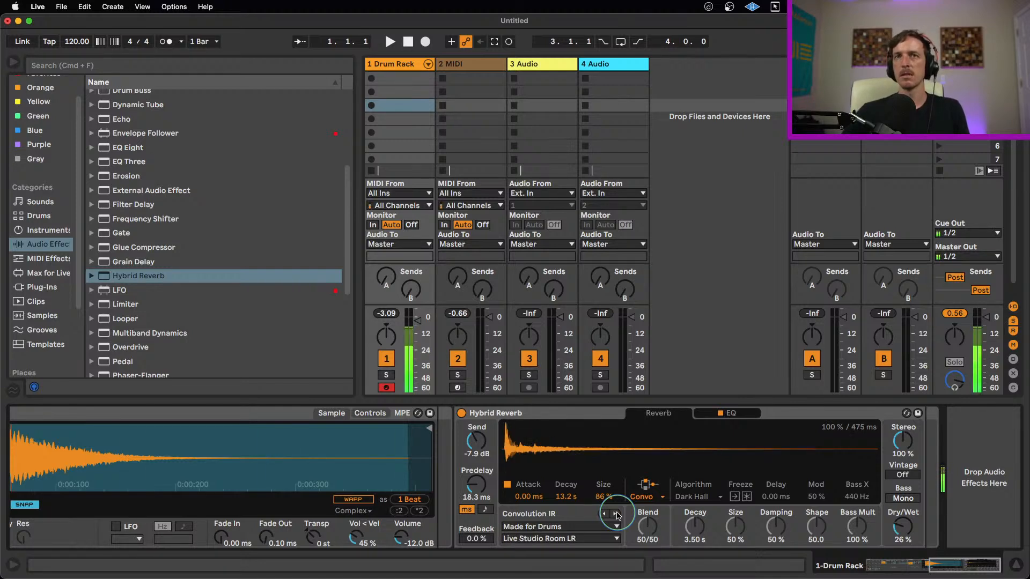
pyautogui.click(615, 515)
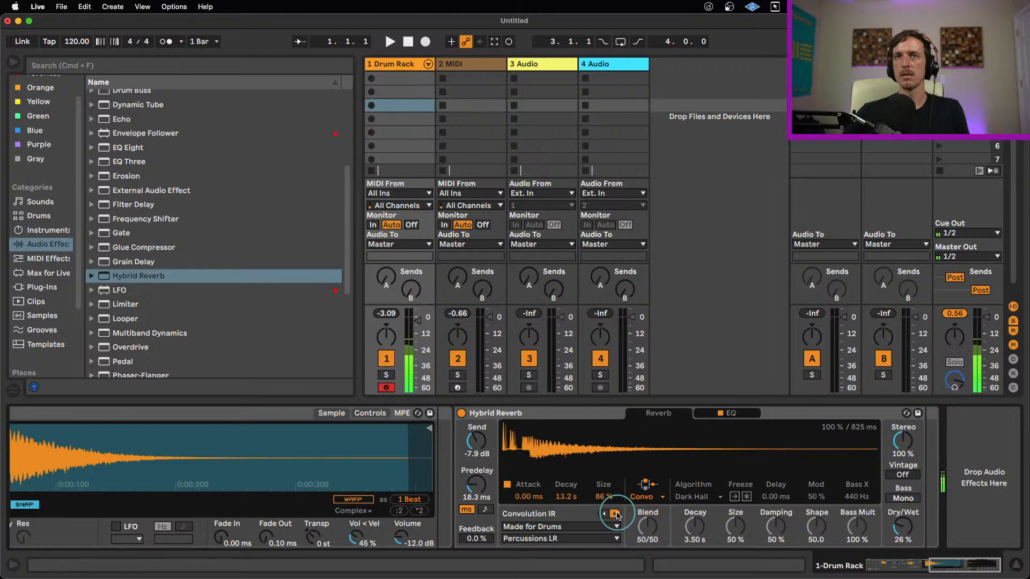
pyautogui.click(615, 515)
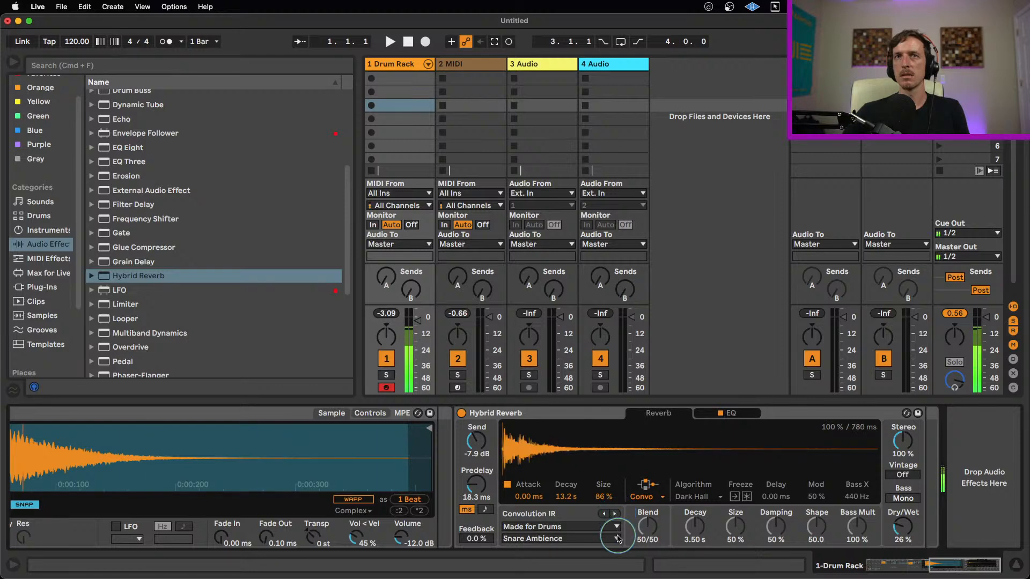
pyautogui.moveTo(916, 540)
pyautogui.mouseDown()
pyautogui.moveTo(916, 529)
pyautogui.moveTo(905, 535)
pyautogui.mouseUp()
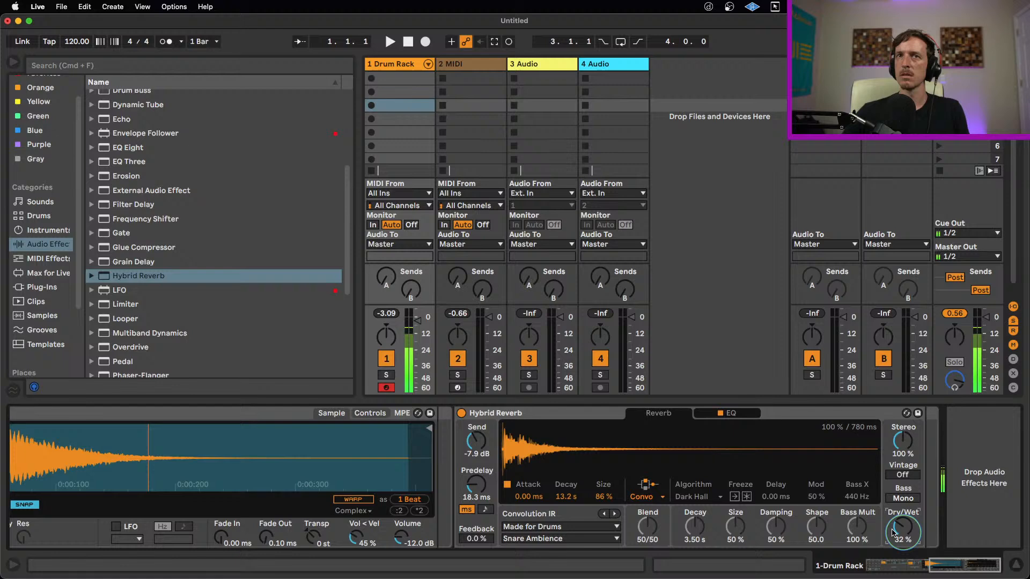
# Step: Audition the remaining Made for Drums impulse responses through Winery LR, and reload Snare Ambience
pyautogui.click(602, 539)
pyautogui.click(602, 539)
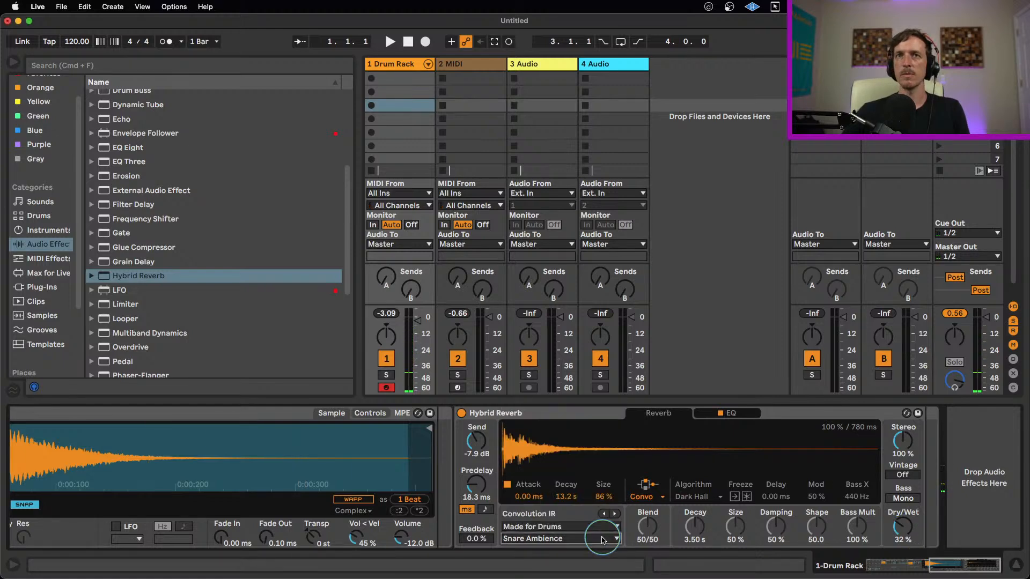
pyautogui.click(615, 514)
pyautogui.click(616, 516)
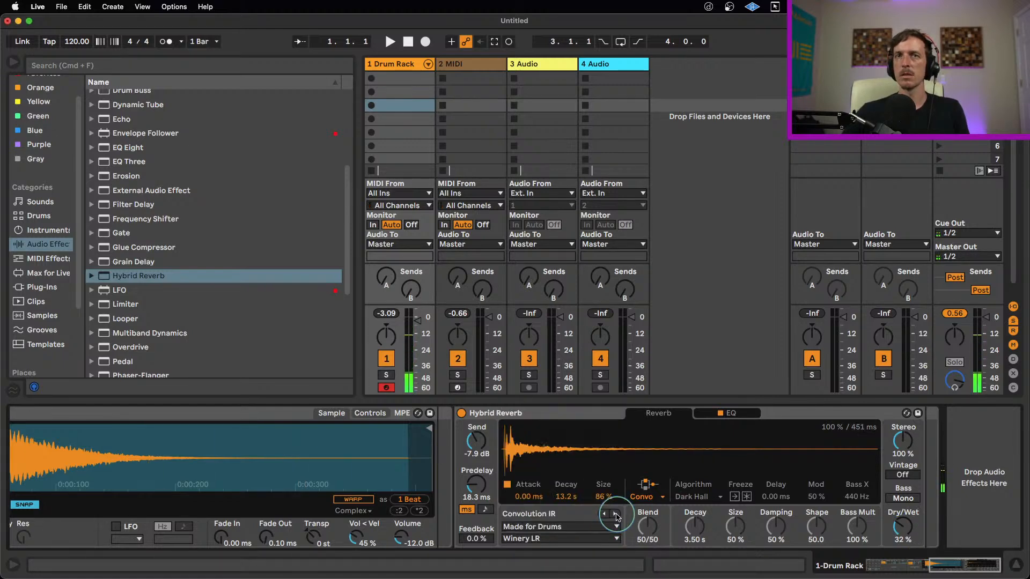
pyautogui.click(616, 539)
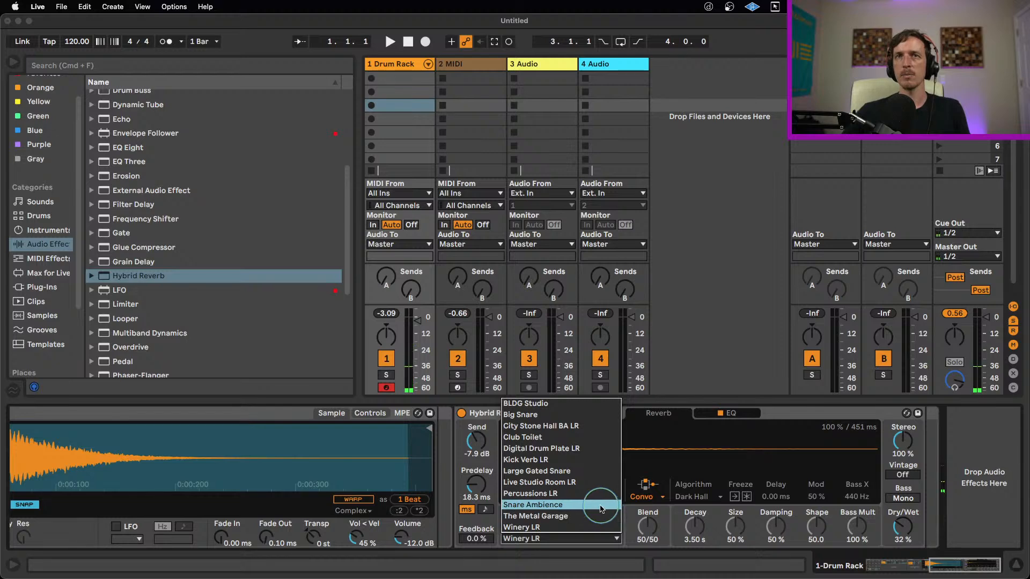
pyautogui.click(605, 505)
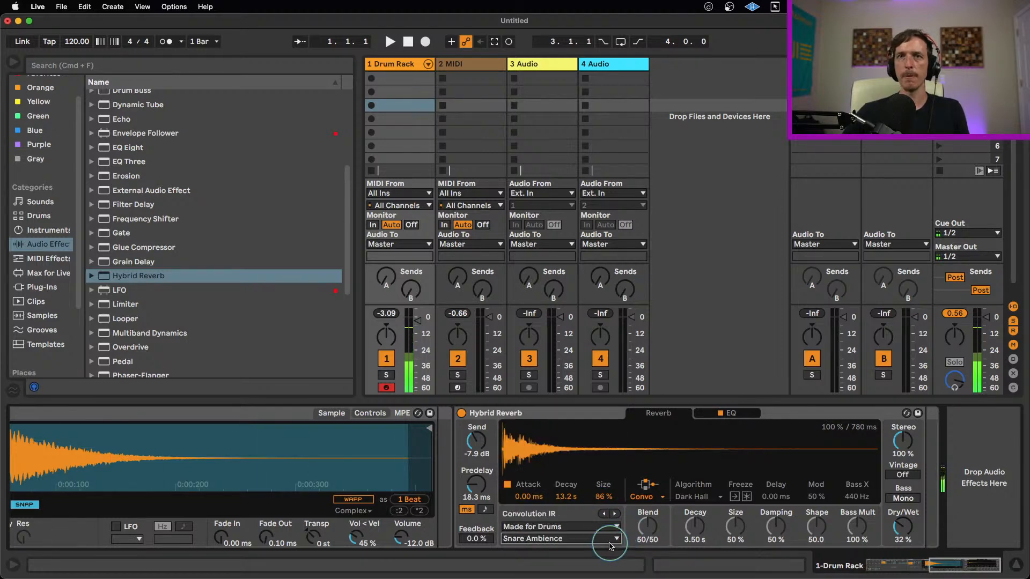
# Step: Compare the Big Snare and Snare Ambience impulse responses by switching between them twice, ending on Snare Ambience
pyautogui.click(611, 538)
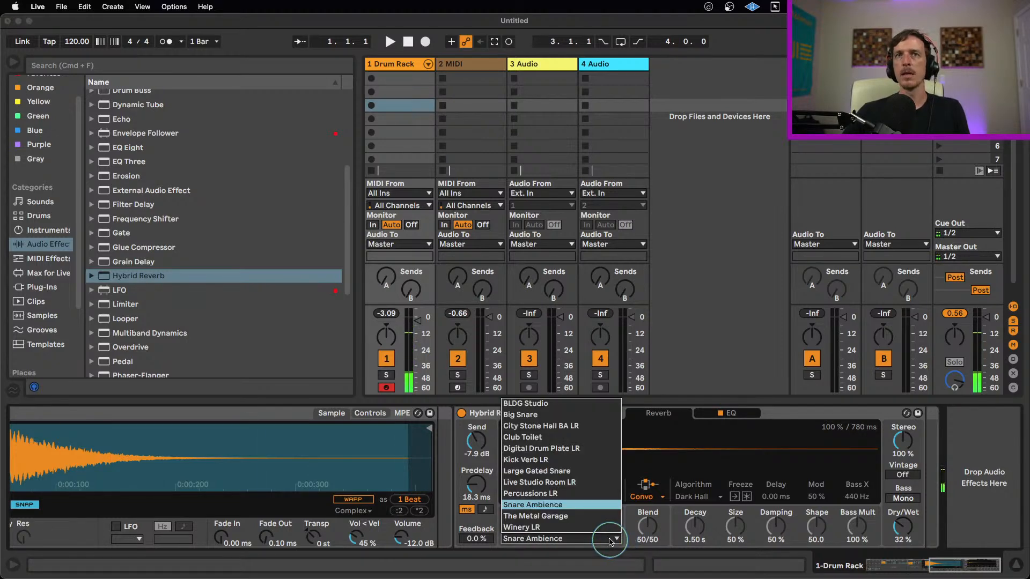
pyautogui.click(600, 415)
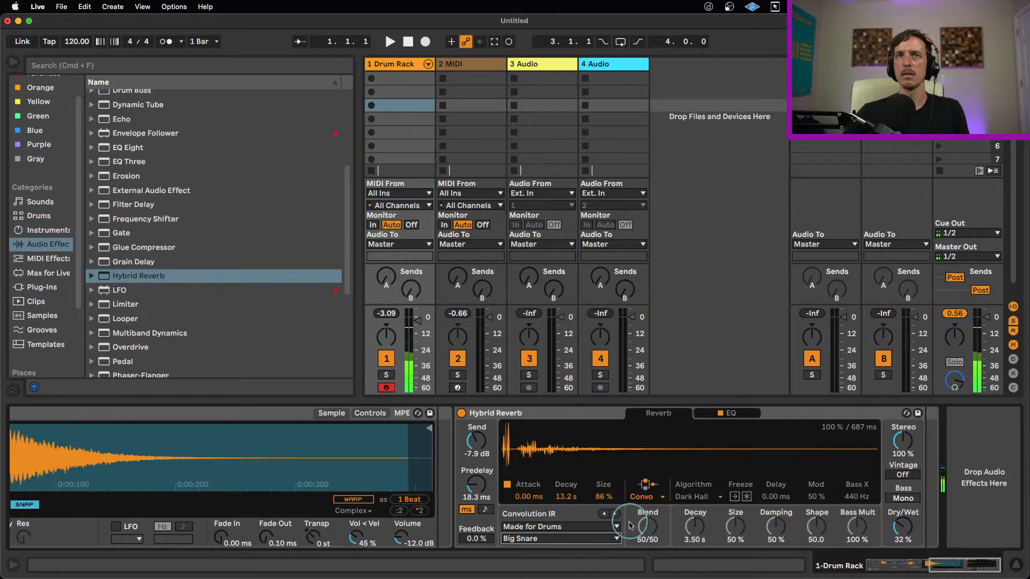
pyautogui.click(617, 538)
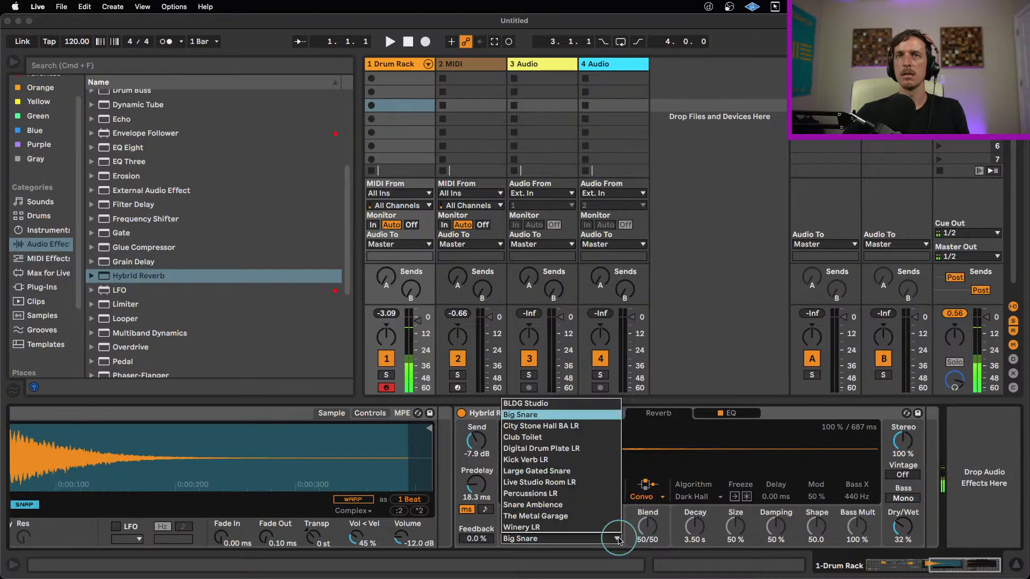
pyautogui.click(609, 505)
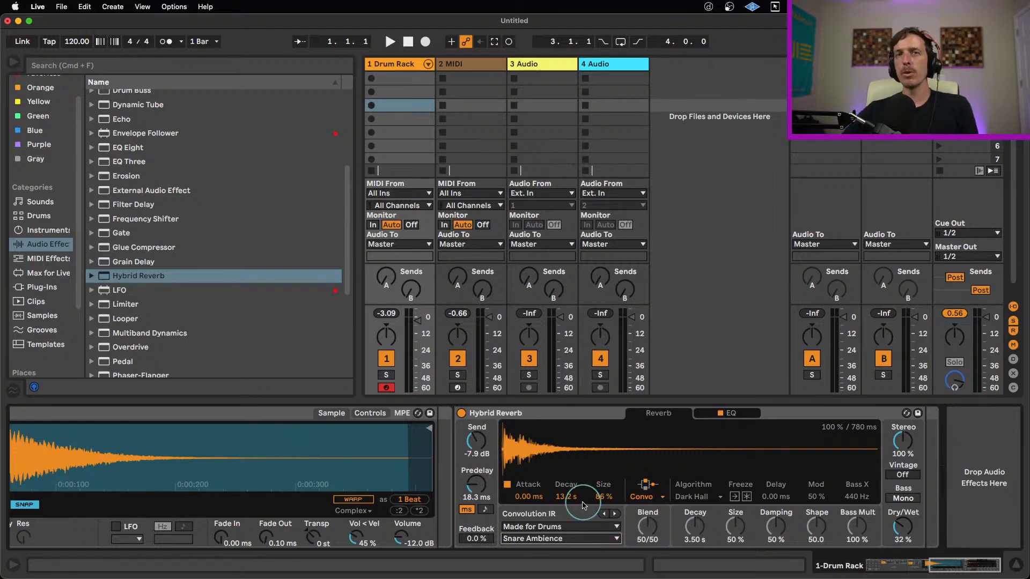
pyautogui.click(595, 539)
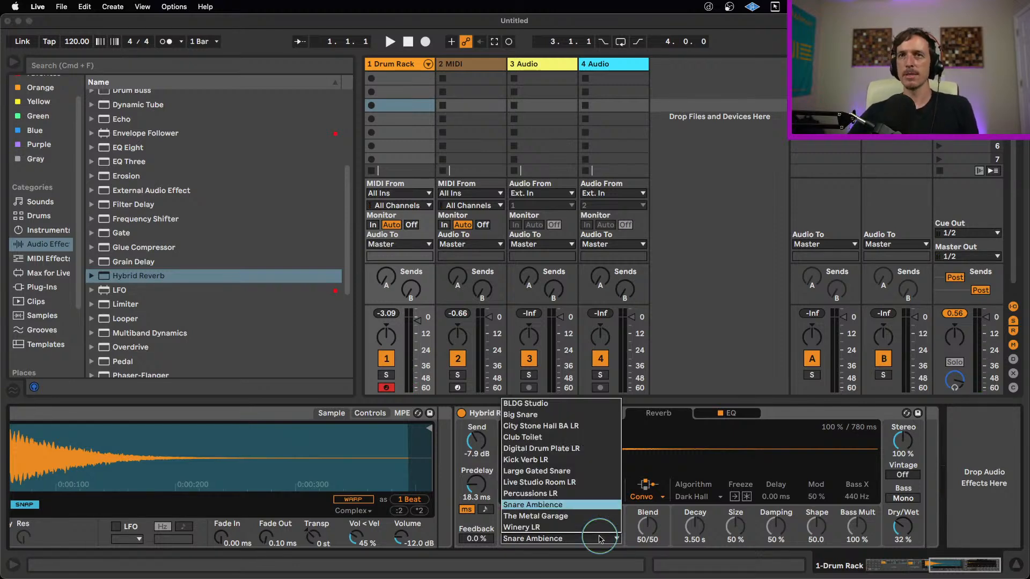
pyautogui.click(588, 415)
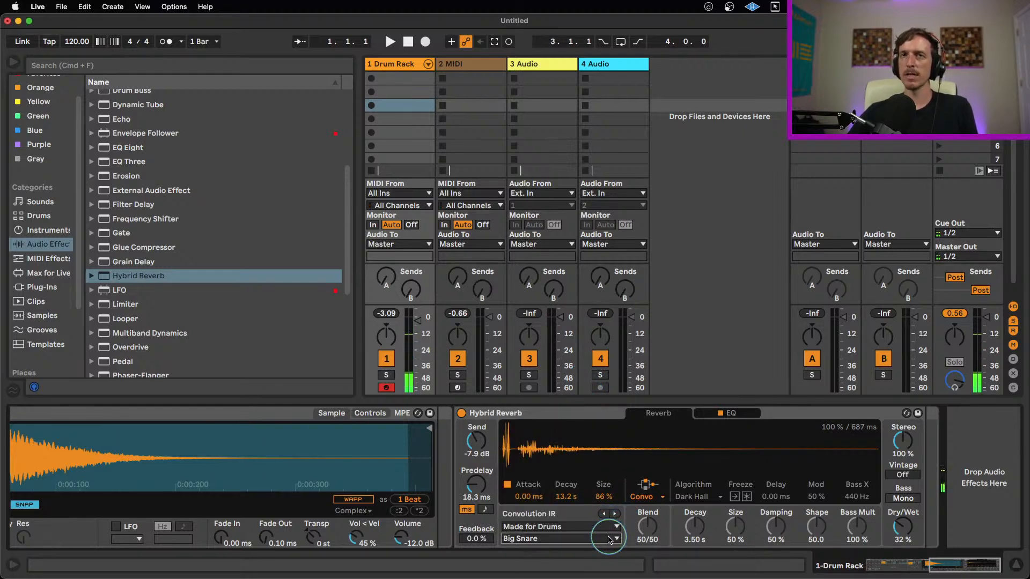
pyautogui.click(609, 539)
pyautogui.click(586, 506)
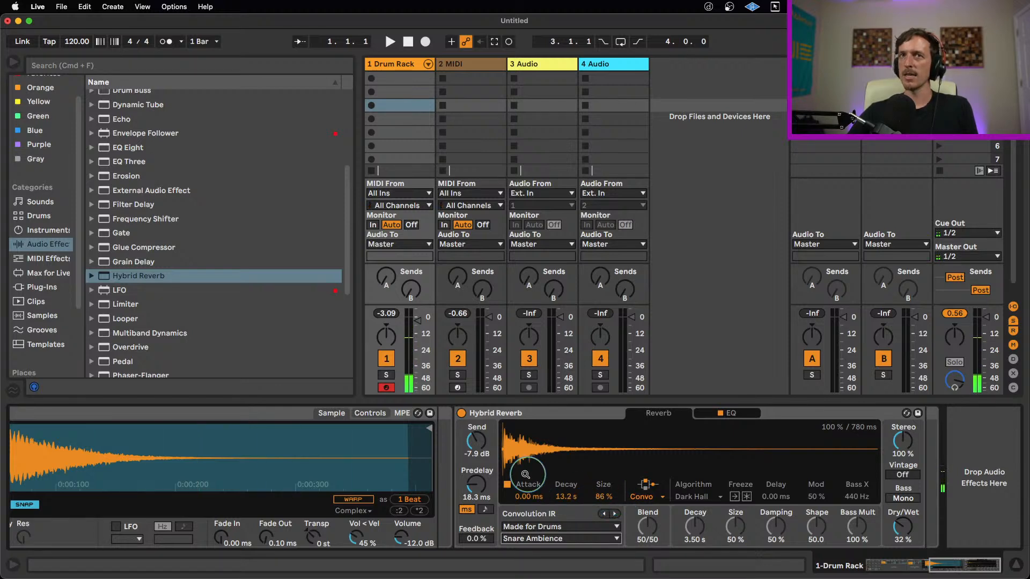
# Step: Set Hybrid Reverb's send to -5.5 dB and switch its routing to Algorithm only
pyautogui.click(489, 457)
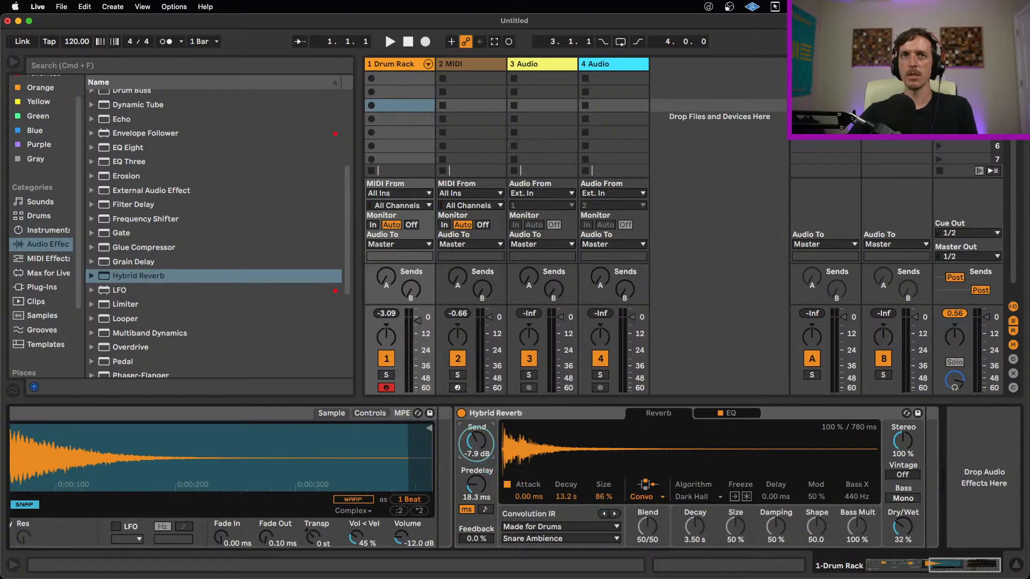
pyautogui.moveTo(490, 457); pyautogui.dragTo(476, 447)
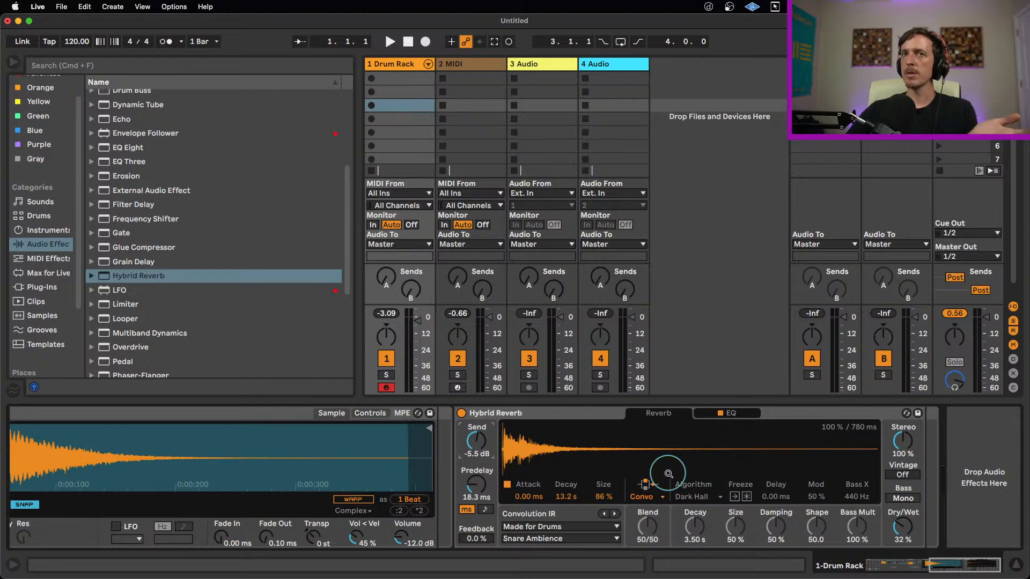
pyautogui.click(646, 496)
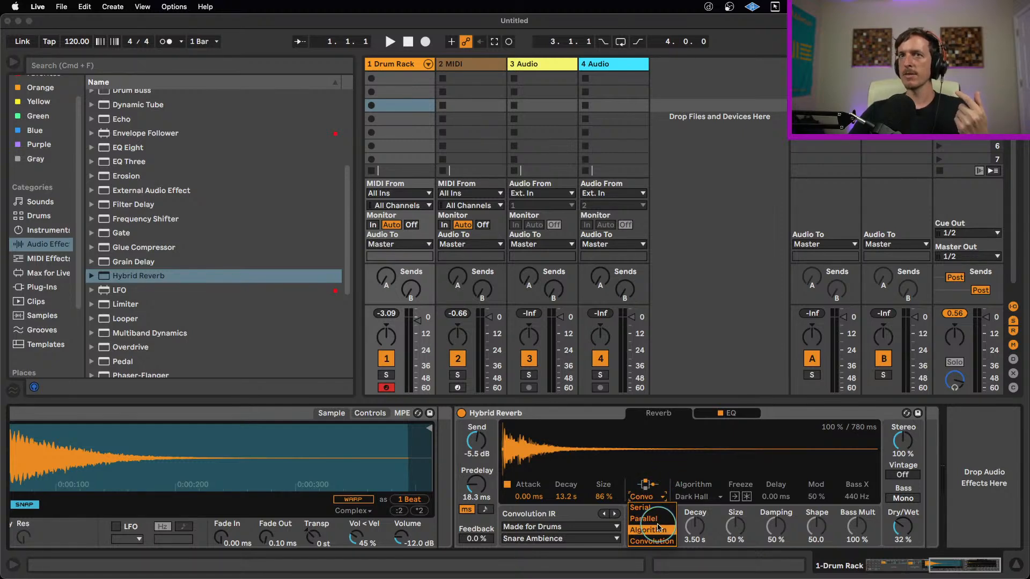
pyautogui.click(658, 529)
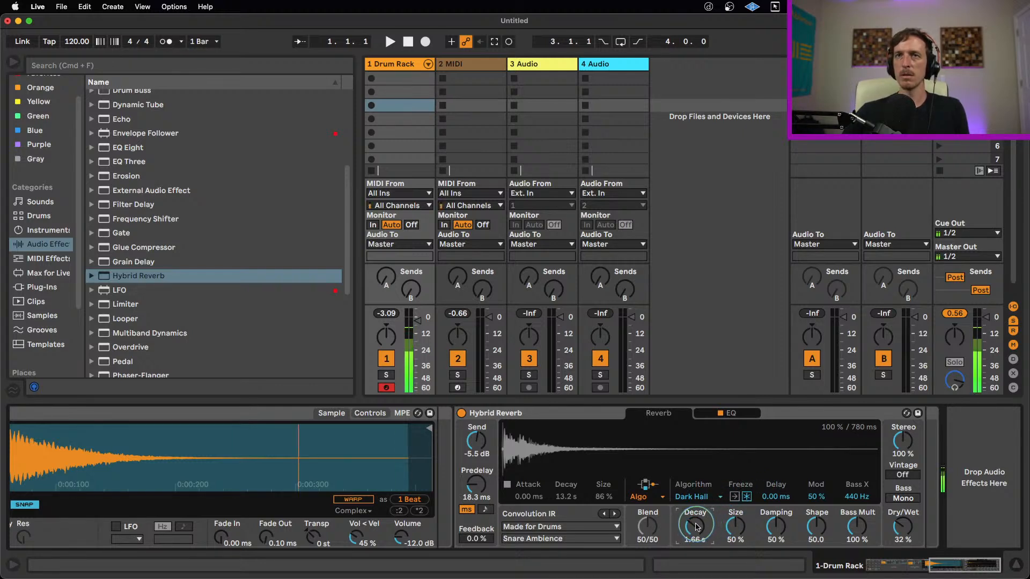
# Step: Set the Dark Hall algorithm's decay to 920 ms, size to 64%, damping to 0% and shape to 40.5
pyautogui.moveTo(697, 527); pyautogui.dragTo(697, 545)
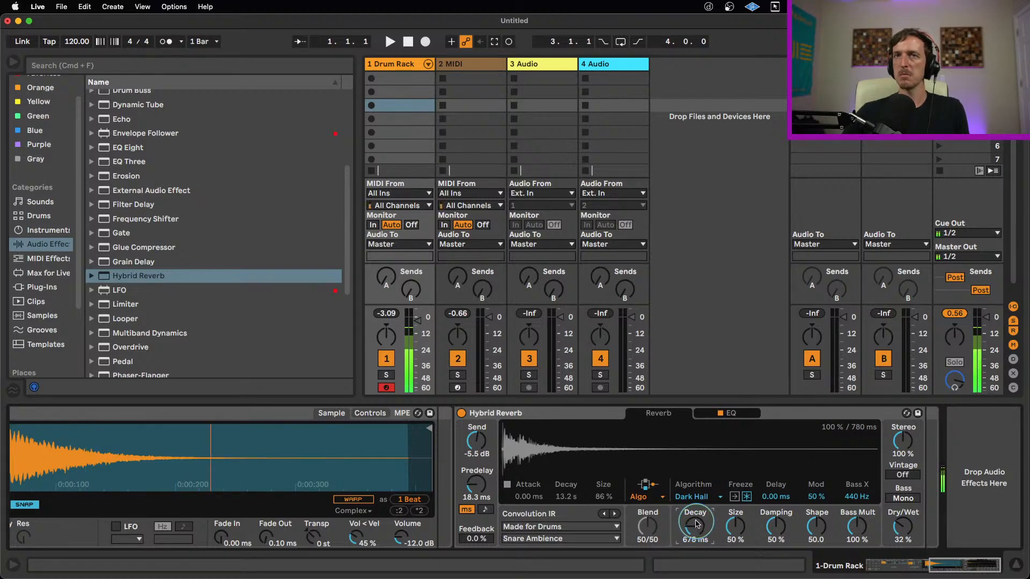
pyautogui.moveTo(736, 515); pyautogui.dragTo(735, 529)
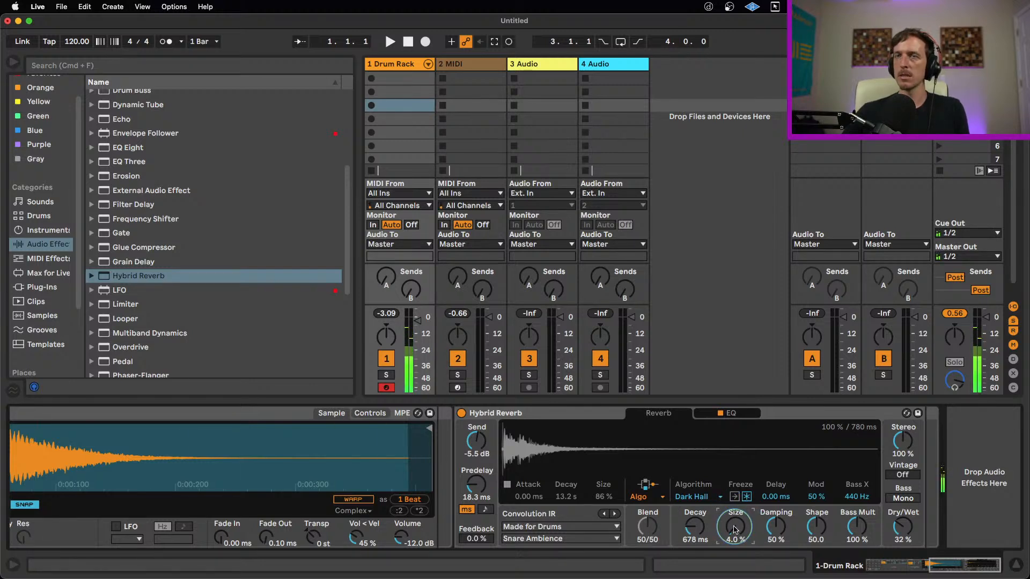
pyautogui.moveTo(734, 529); pyautogui.dragTo(774, 576)
pyautogui.moveTo(816, 529)
pyautogui.mouseDown()
pyautogui.moveTo(817, 510)
pyautogui.moveTo(817, 545)
pyautogui.moveTo(818, 520)
pyautogui.mouseUp()
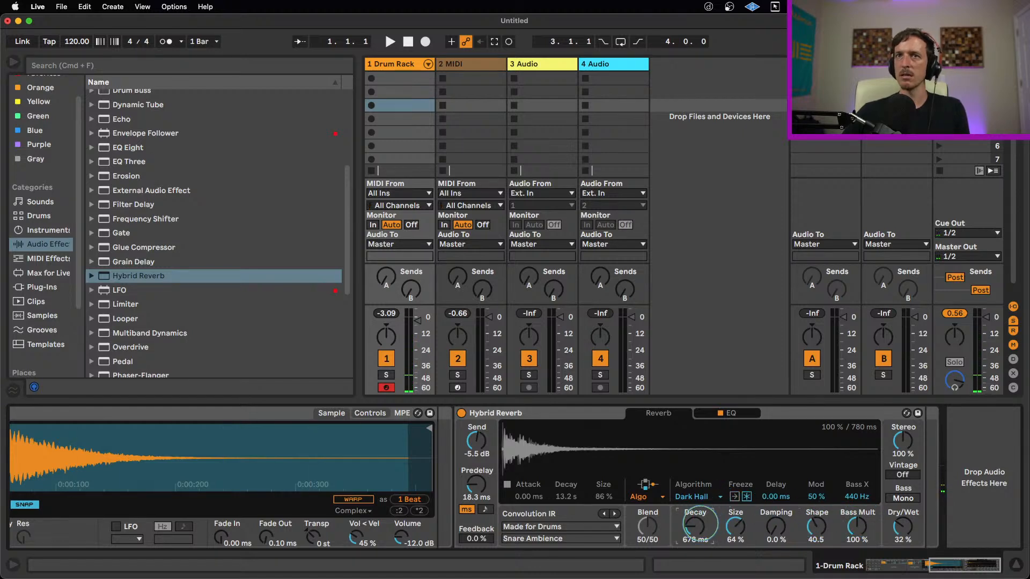
pyautogui.moveTo(696, 533); pyautogui.dragTo(695, 527)
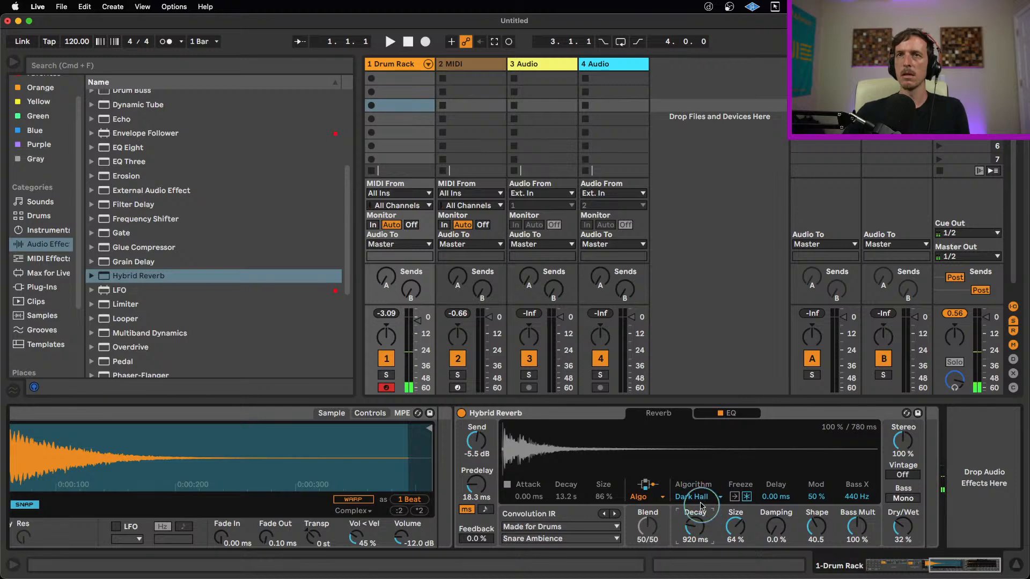
# Step: Audition Hybrid Reverb's Quartz, Shimmer, Tides and Prism algorithms on the snare, and return to Dark Hall
pyautogui.click(693, 497)
pyautogui.click(691, 519)
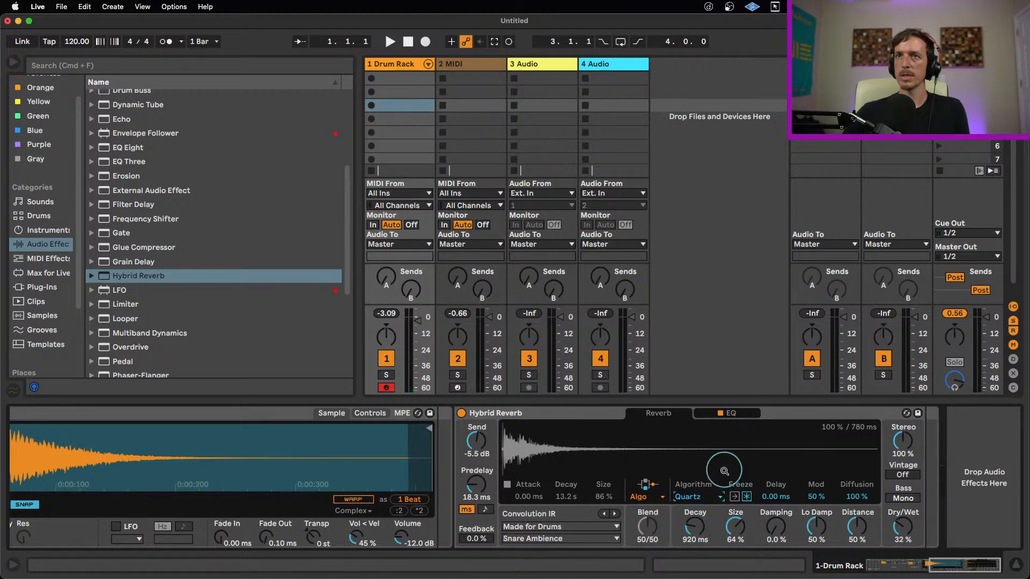
pyautogui.click(693, 497)
pyautogui.click(698, 529)
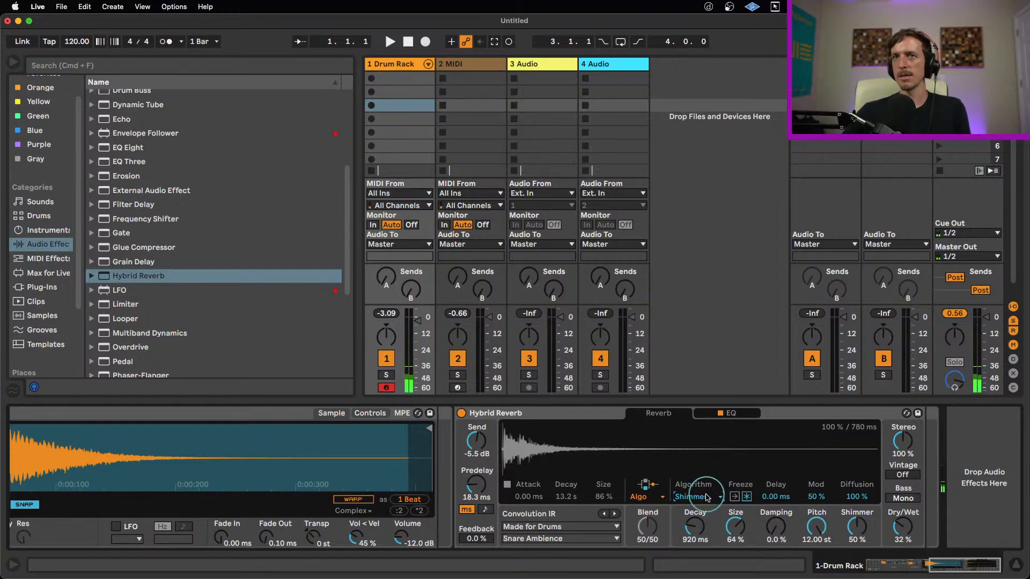
pyautogui.click(697, 497)
pyautogui.click(705, 543)
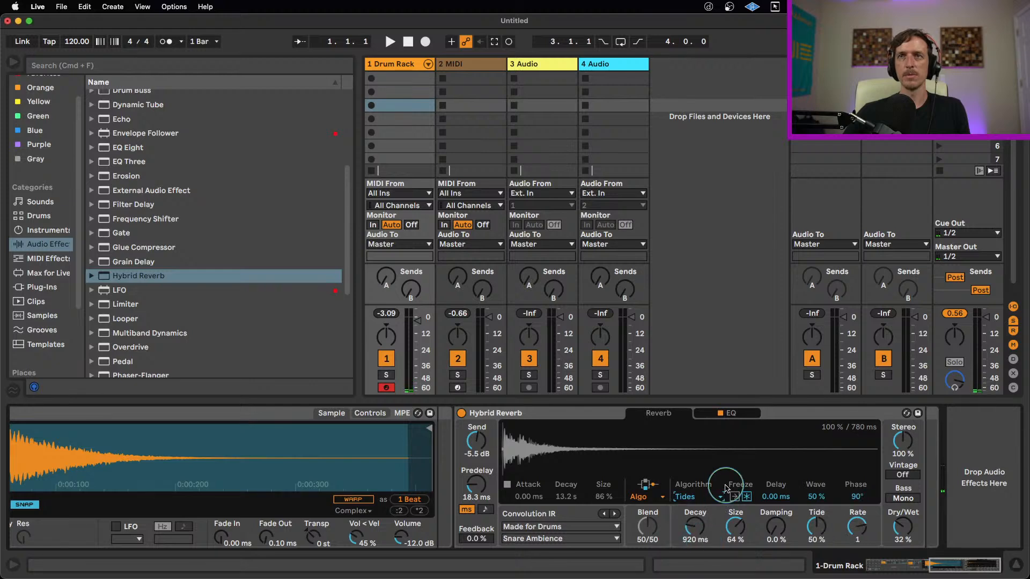
pyautogui.click(700, 498)
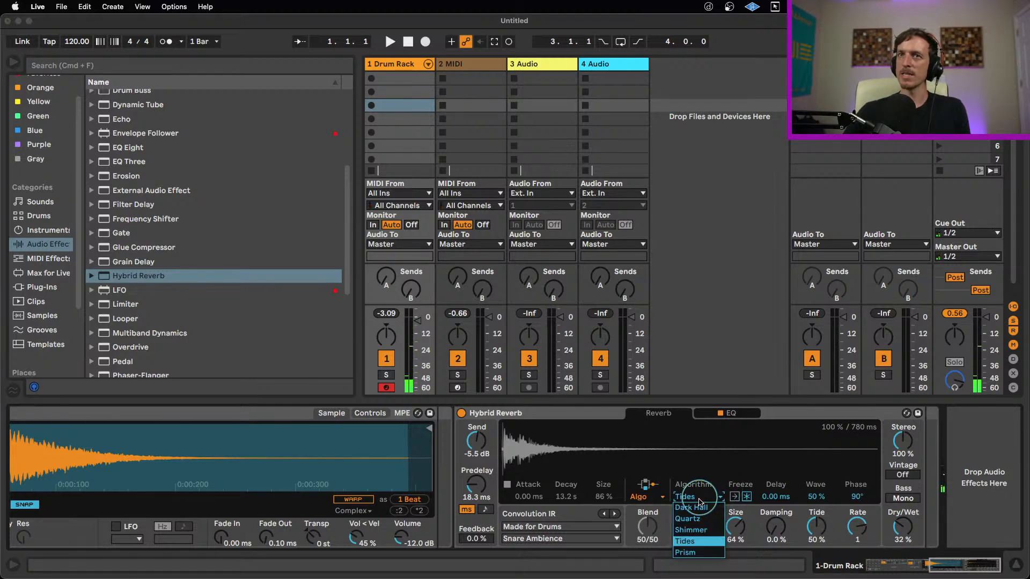
pyautogui.click(704, 546)
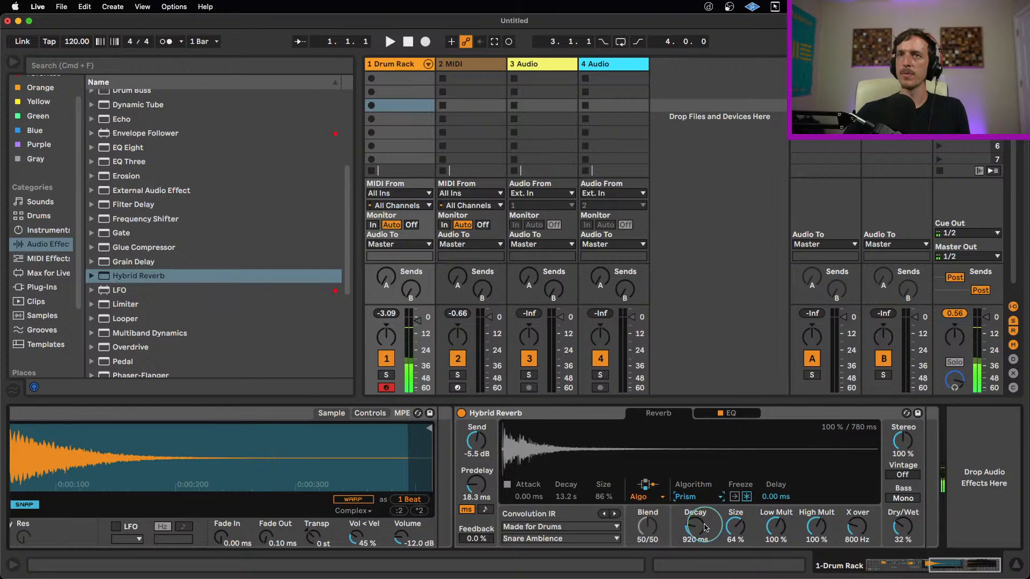
pyautogui.click(698, 499)
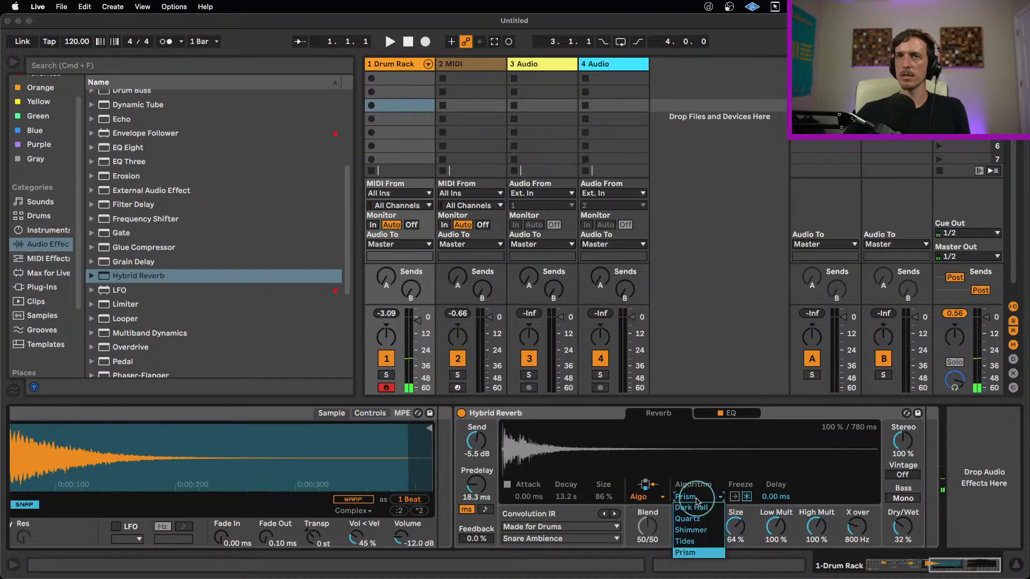
pyautogui.click(689, 507)
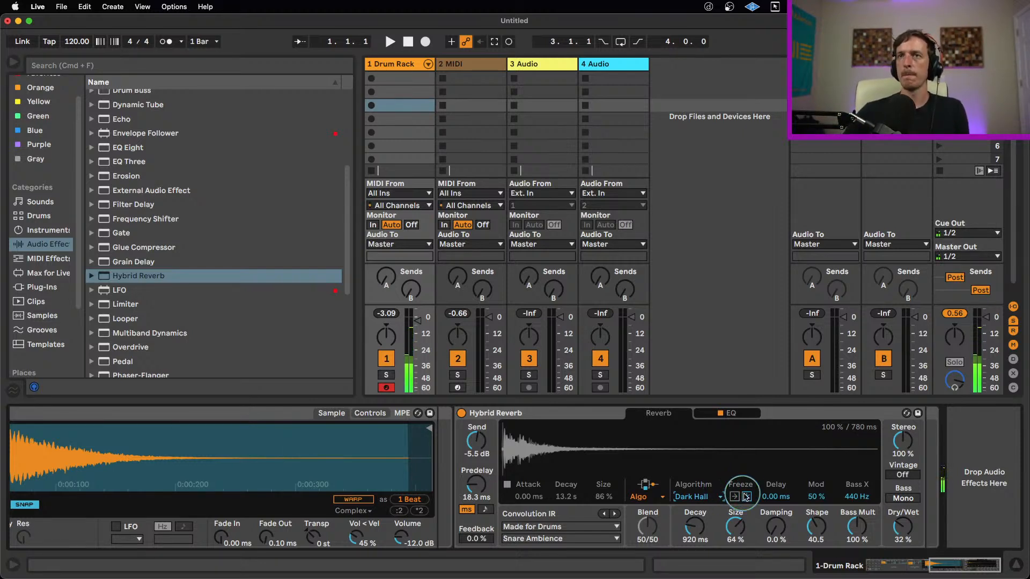
# Step: Set Dark Hall's shape to 66.7 and decay to 770 ms, and switch Hybrid Reverb's routing to Parallel after trying Serial
pyautogui.moveTo(815, 527); pyautogui.dragTo(815, 525)
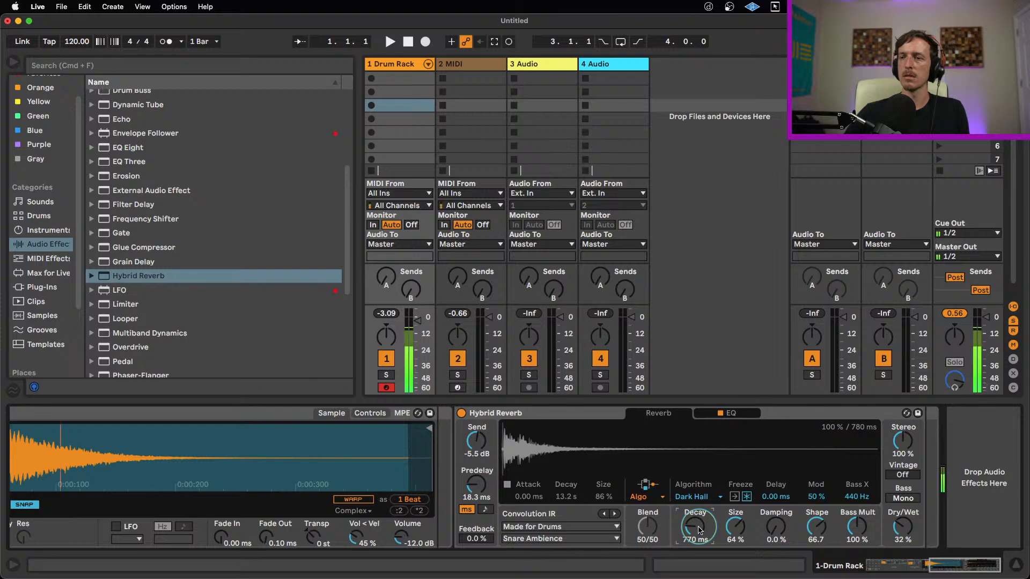
pyautogui.click(646, 497)
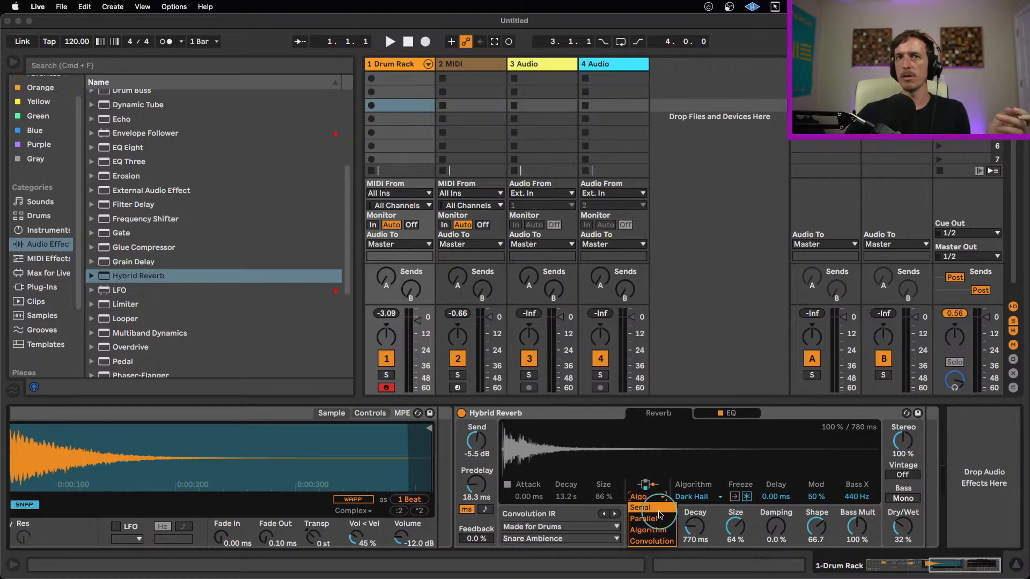
pyautogui.click(658, 508)
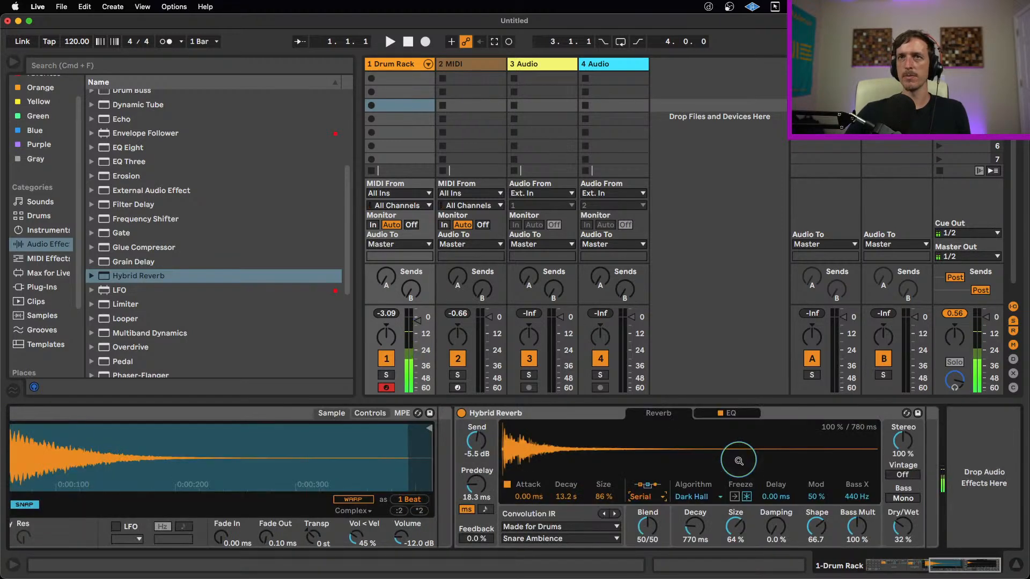
pyautogui.click(648, 497)
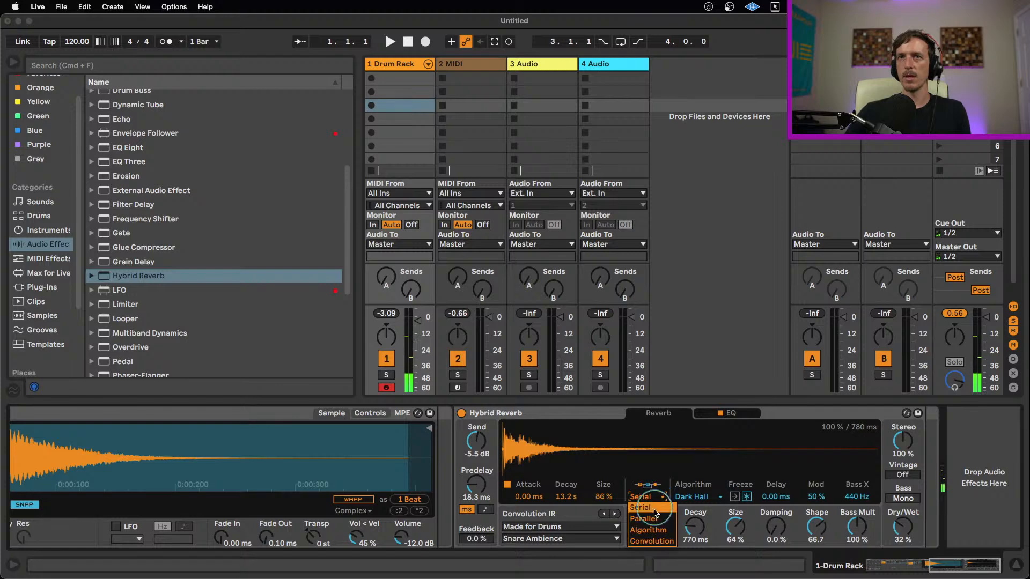
pyautogui.click(656, 517)
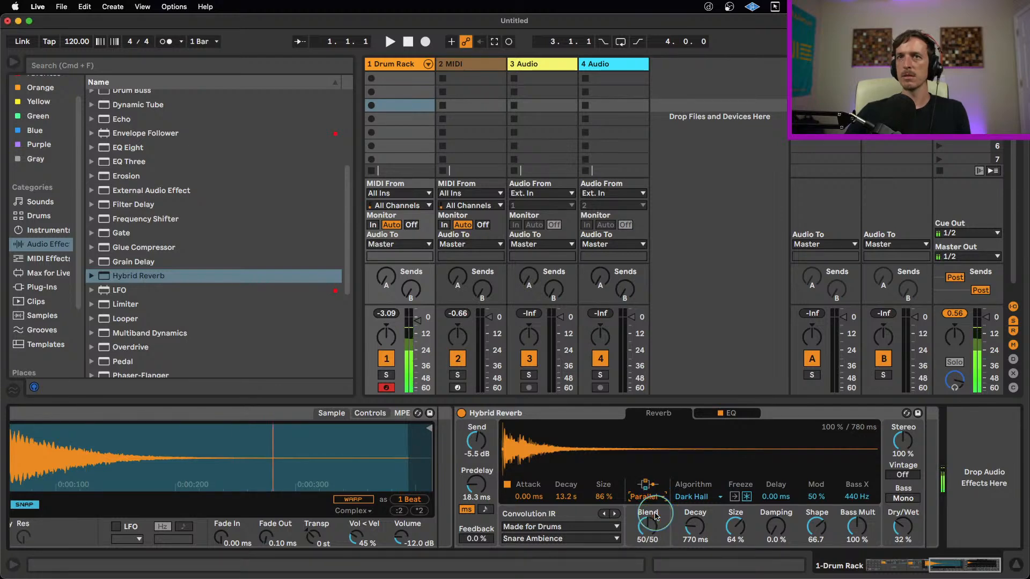
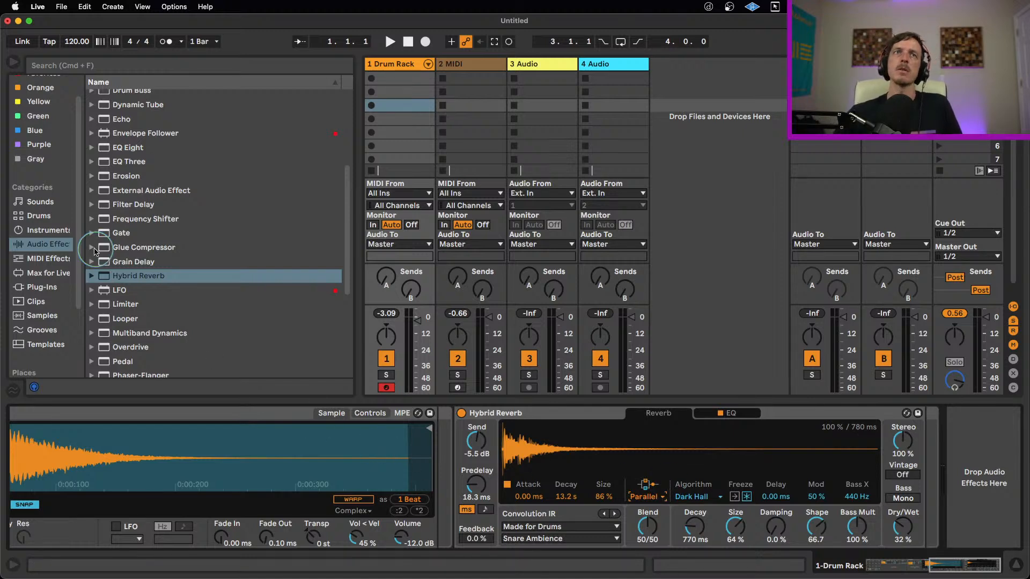
# Step: Look through the Audio Effects preset folders in the User Library
pyautogui.click(113, 276)
pyautogui.scroll(-5, 113, 279)
pyautogui.scroll(-3, 41, 311)
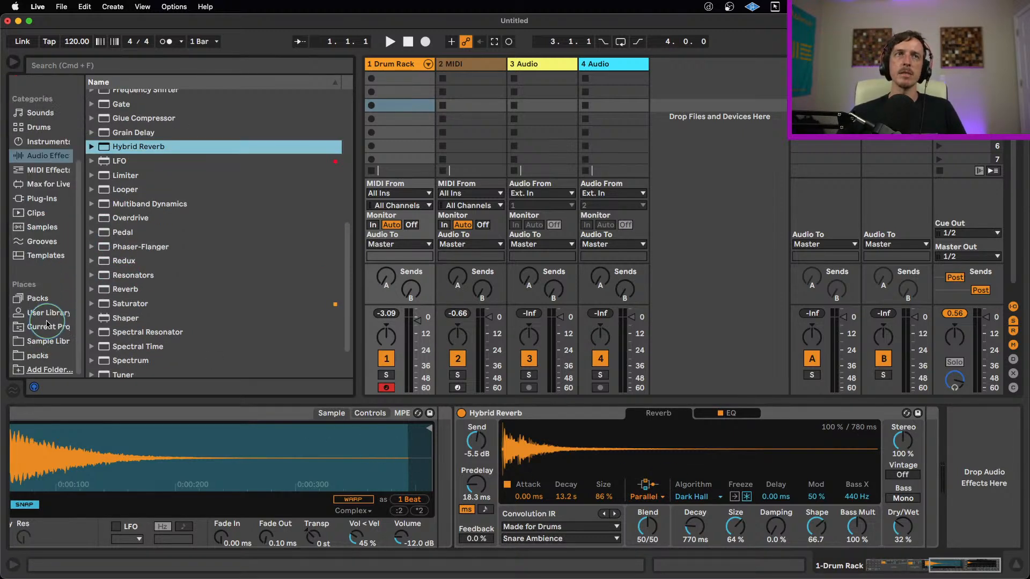
pyautogui.click(40, 311)
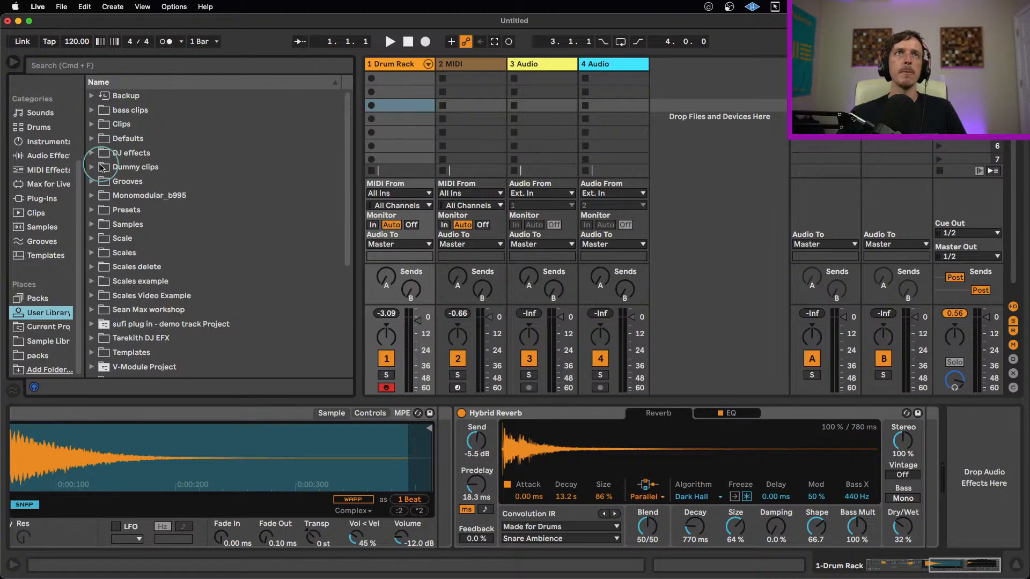
pyautogui.click(92, 209)
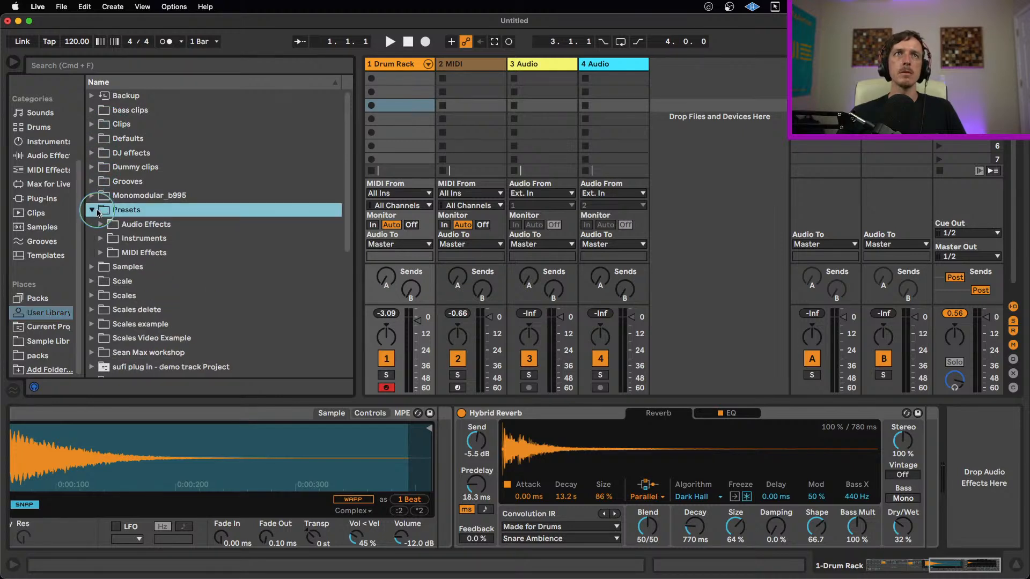
pyautogui.click(102, 224)
pyautogui.click(115, 237)
pyautogui.scroll(-5, 115, 235)
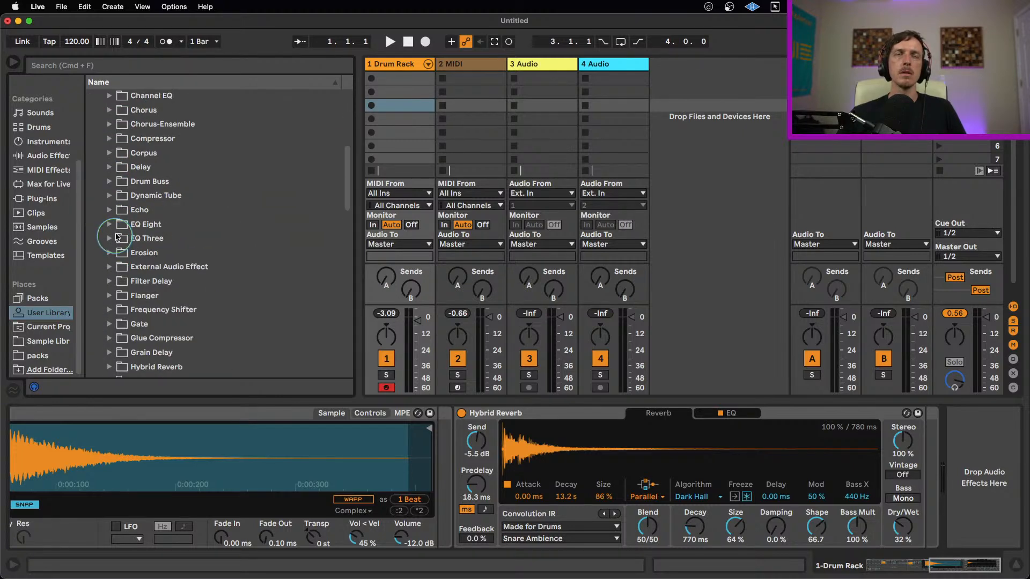
pyautogui.scroll(5, 115, 235)
pyautogui.click(101, 190)
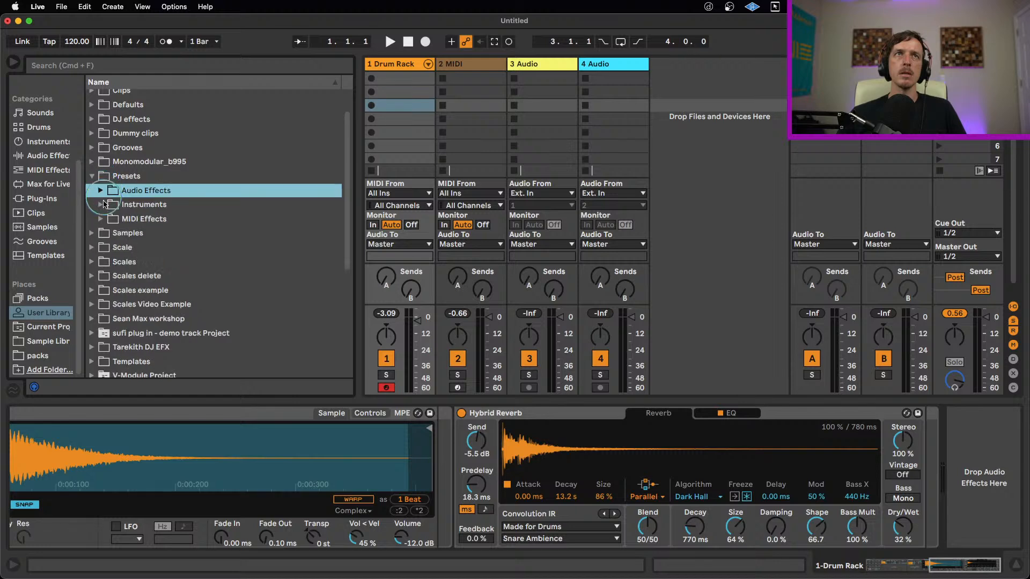
# Step: Find bass template.adg among the User Library's Instrument Rack presets and examine its available actions and color labels
pyautogui.click(100, 205)
pyautogui.scroll(-2, 107, 214)
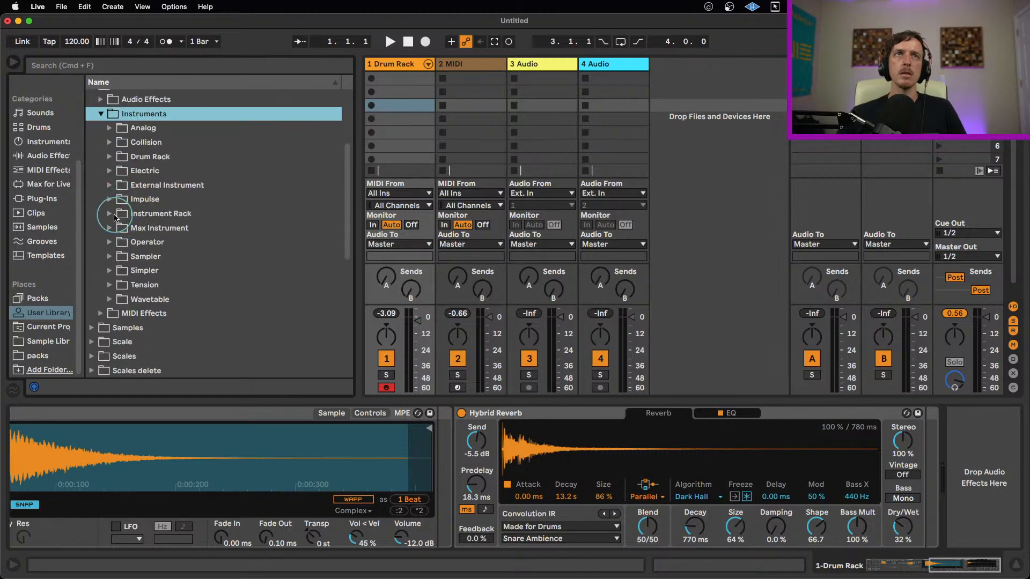
pyautogui.click(110, 213)
pyautogui.scroll(-2, 153, 238)
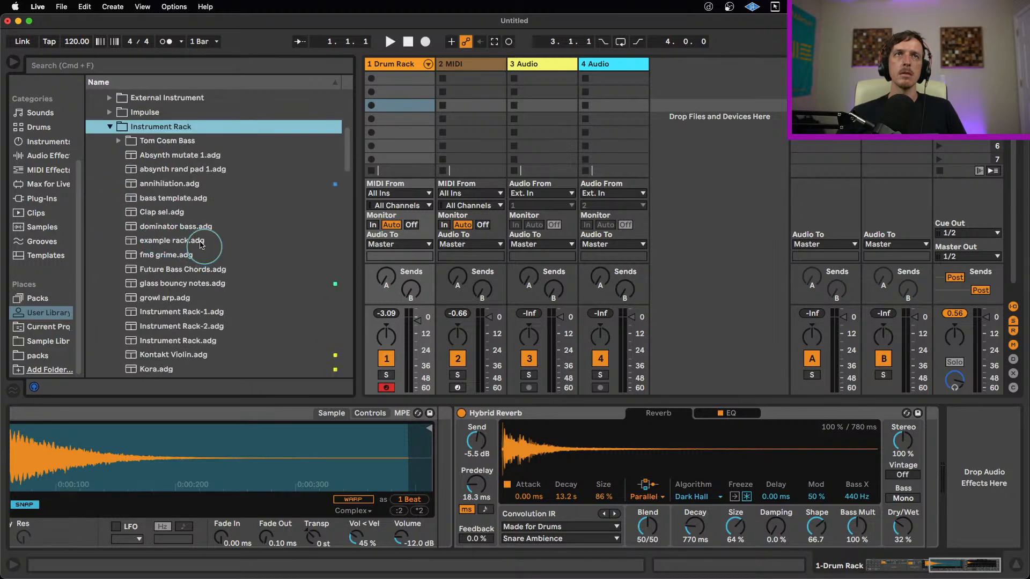
pyautogui.click(175, 200)
pyautogui.rightClick(176, 200)
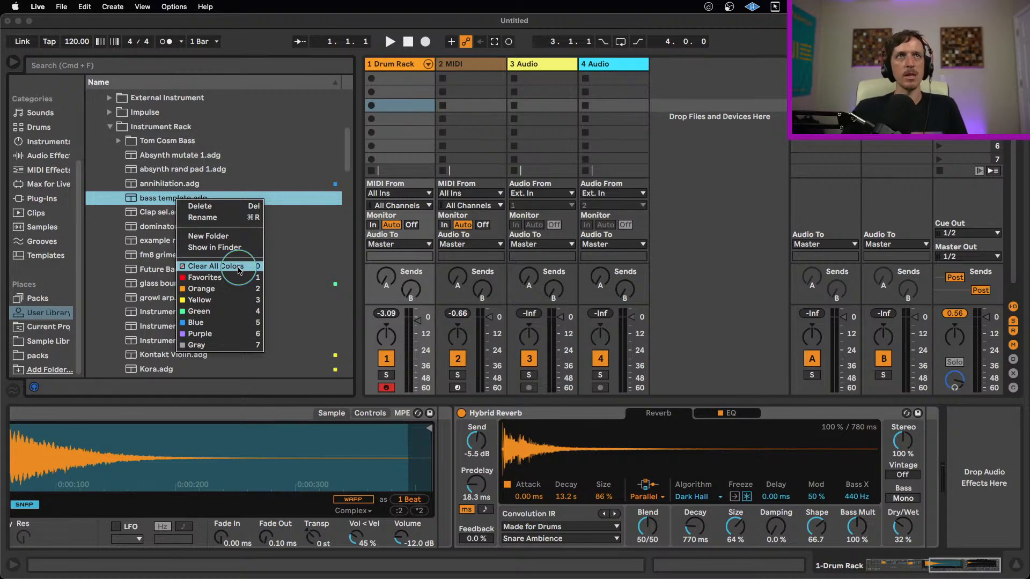
pyautogui.click(125, 141)
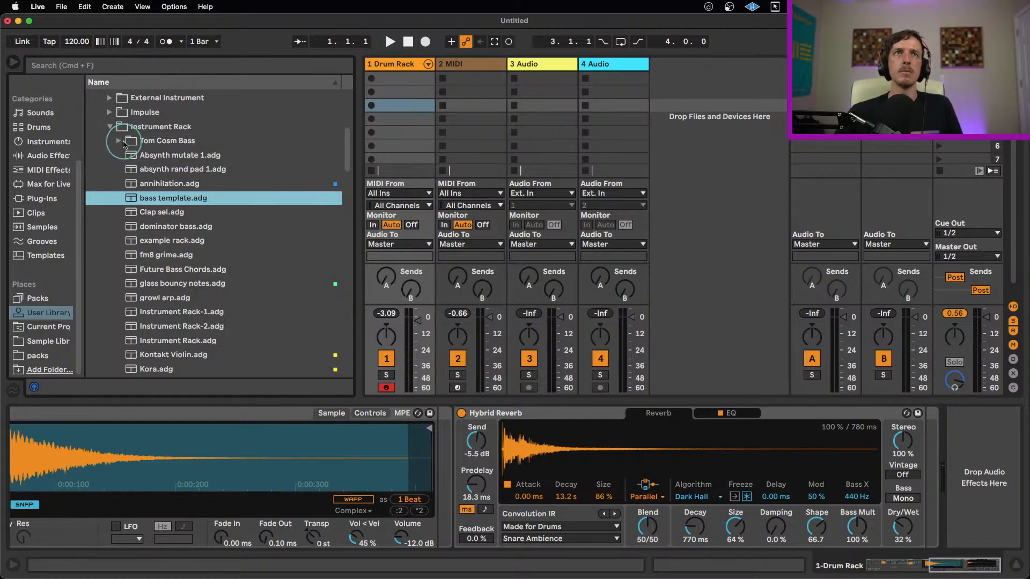
# Step: Compare the color label options for the Grooves folder with those for the bass template.adg preset
pyautogui.scroll(5, 127, 142)
pyautogui.rightClick(124, 166)
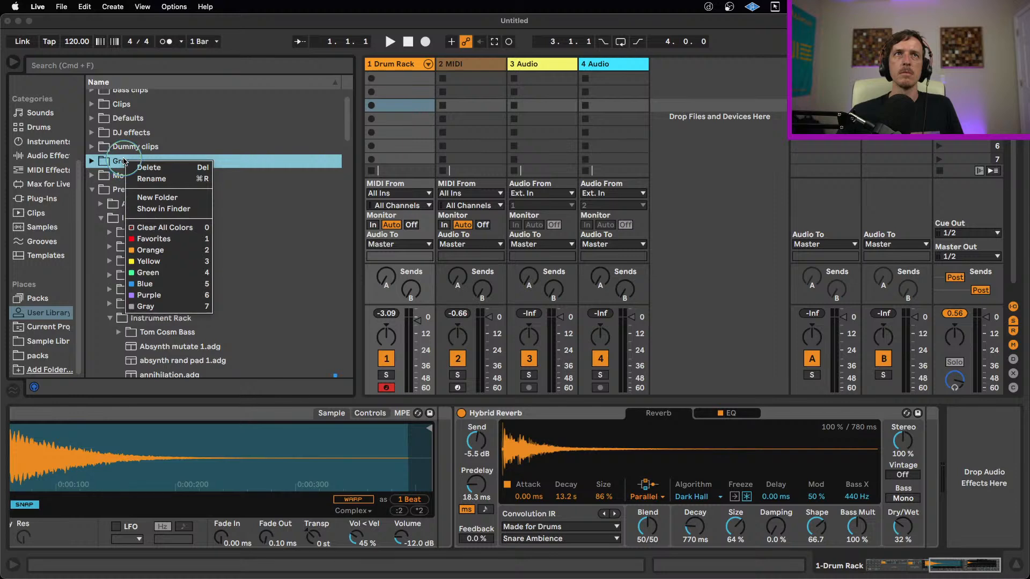
pyautogui.click(177, 144)
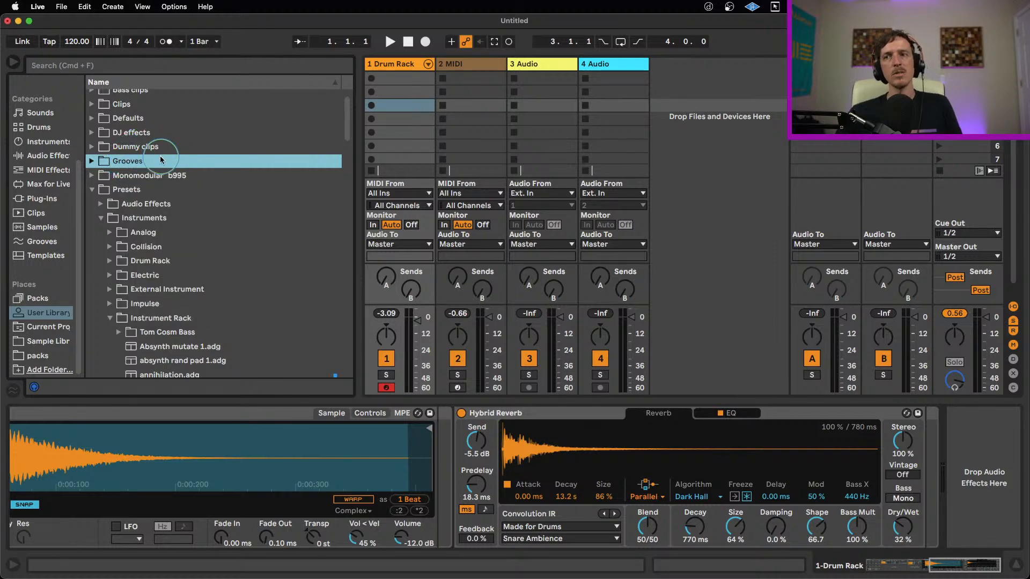
pyautogui.scroll(-3, 182, 204)
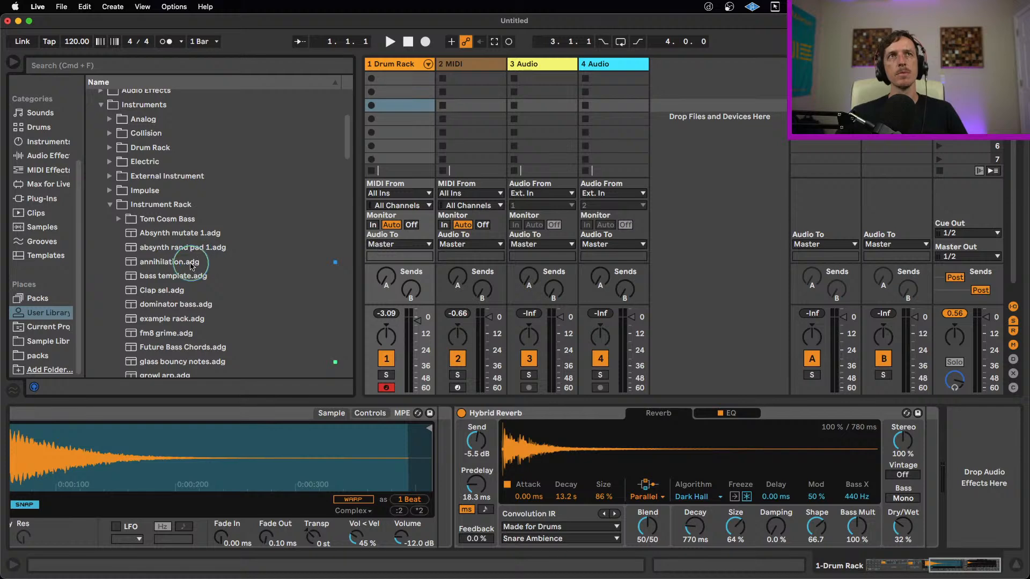
pyautogui.rightClick(161, 282)
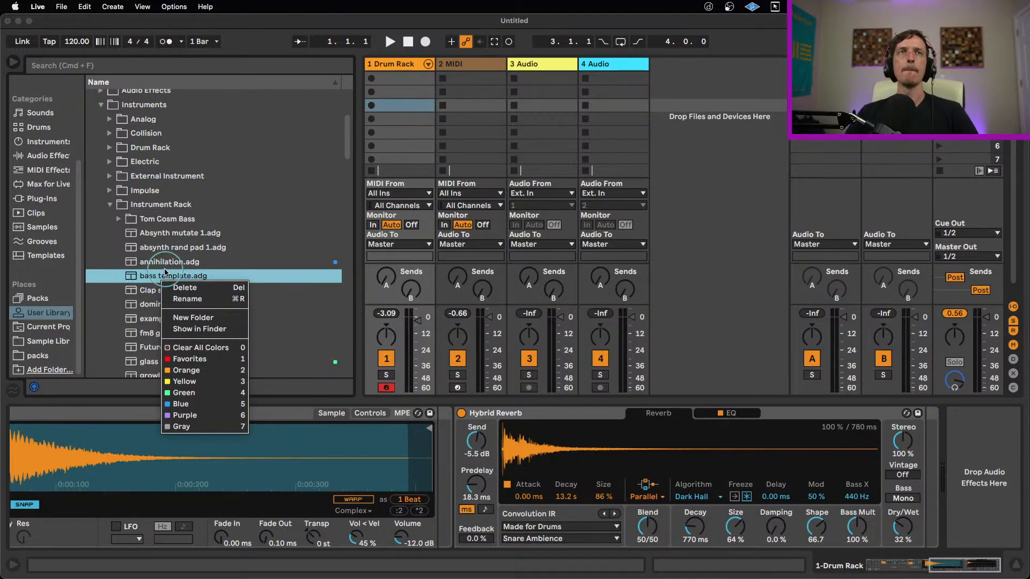
pyautogui.click(161, 272)
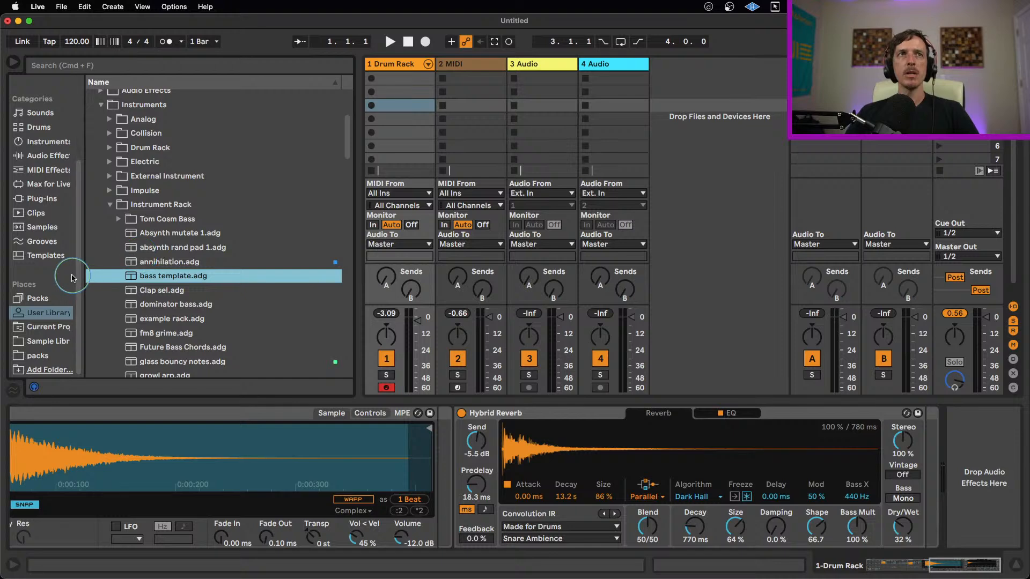
# Step: Check the color label options for Mridanga One Shot 09.aif in Samples and for Audiomovers' Listento VST3 plug-in
pyautogui.click(41, 227)
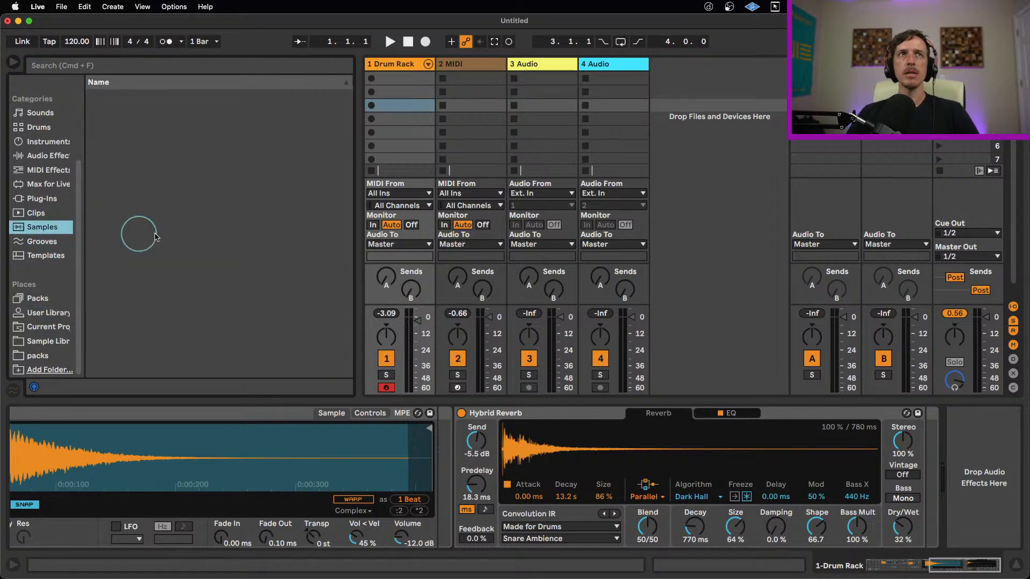
pyautogui.rightClick(168, 237)
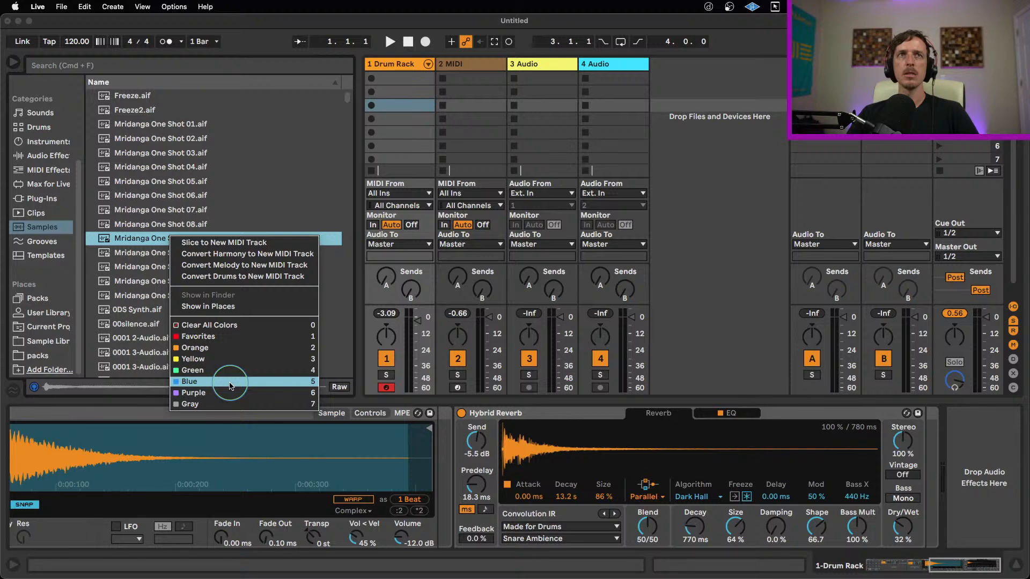
pyautogui.click(51, 207)
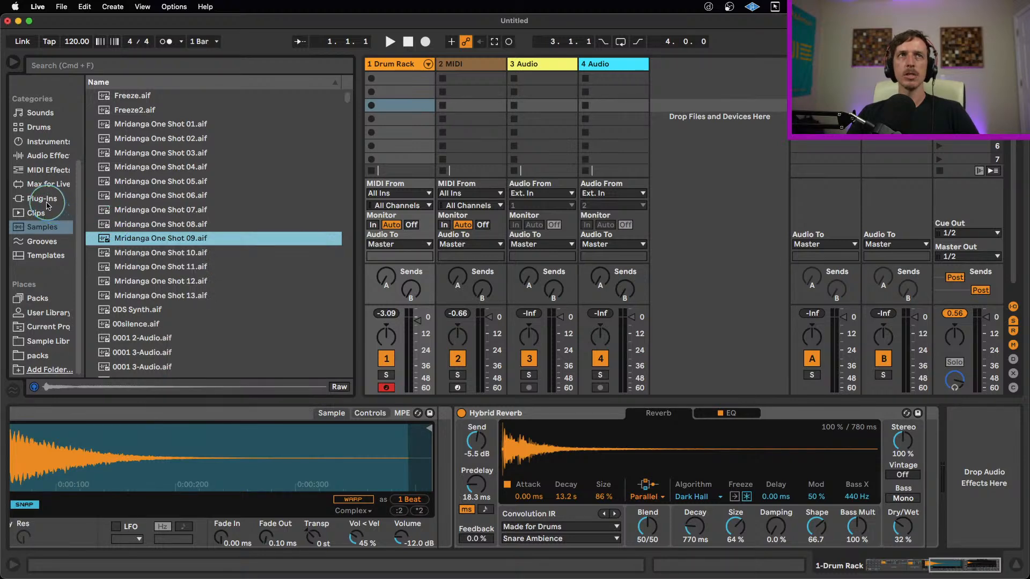
pyautogui.click(47, 197)
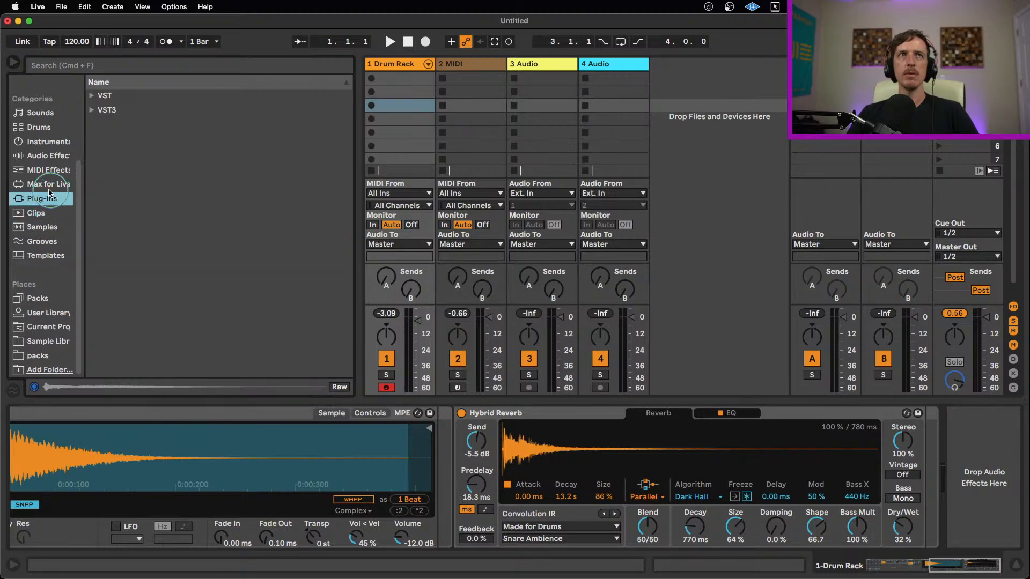
pyautogui.click(91, 111)
pyautogui.click(101, 124)
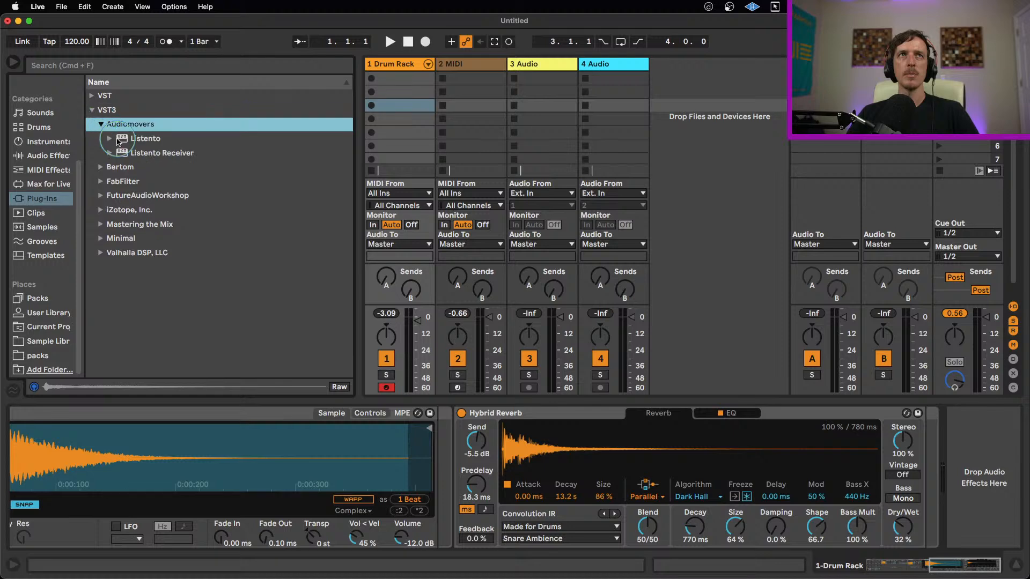
pyautogui.rightClick(118, 139)
pyautogui.click(100, 123)
# Step: Look through the Max for Live and MIDI Effects categories, and return to the Audio Effects list
pyautogui.click(49, 184)
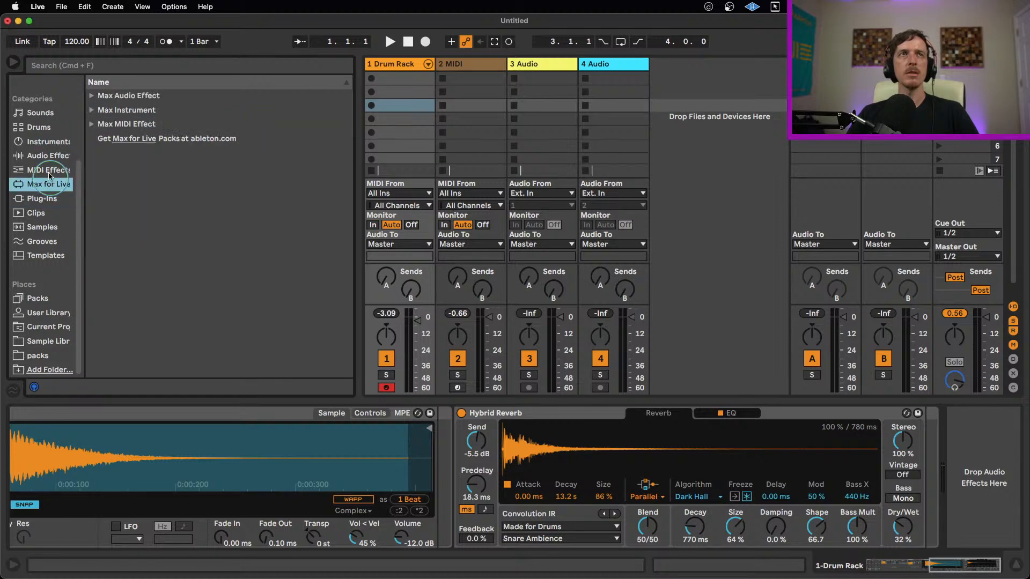
pyautogui.click(48, 171)
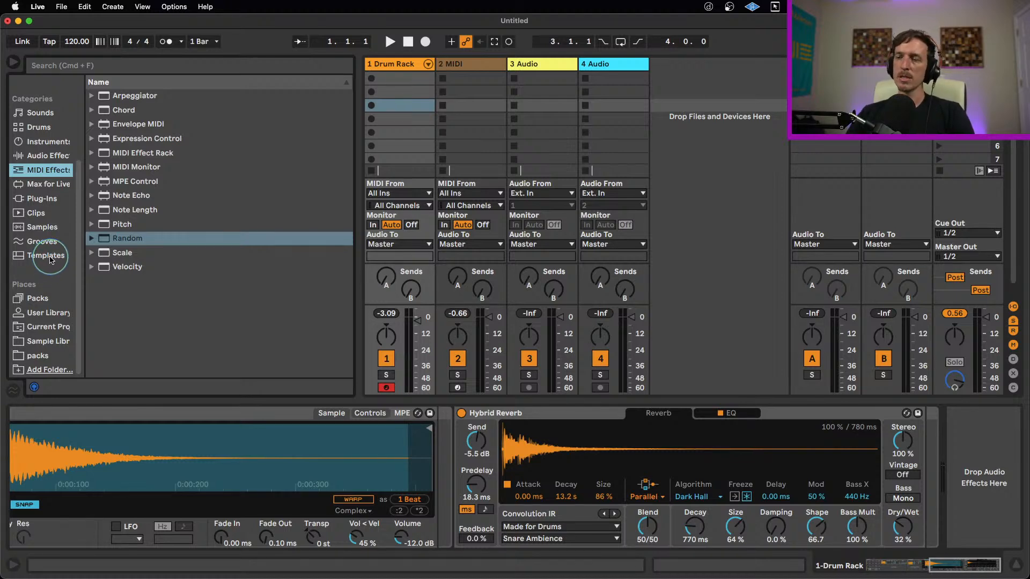
pyautogui.click(49, 157)
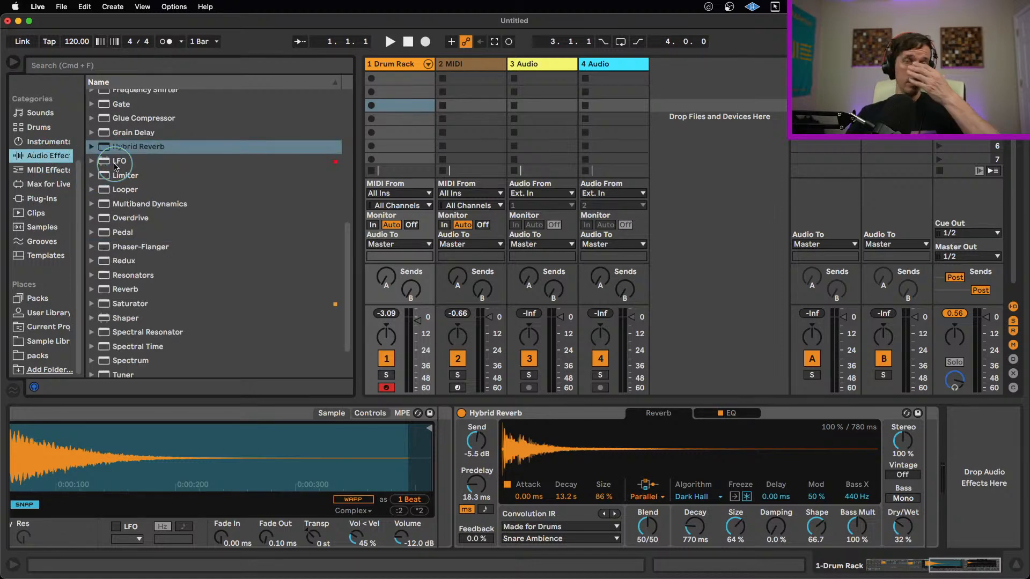
# Step: Examine the color label options available for the Limiter audio effect
pyautogui.rightClick(129, 176)
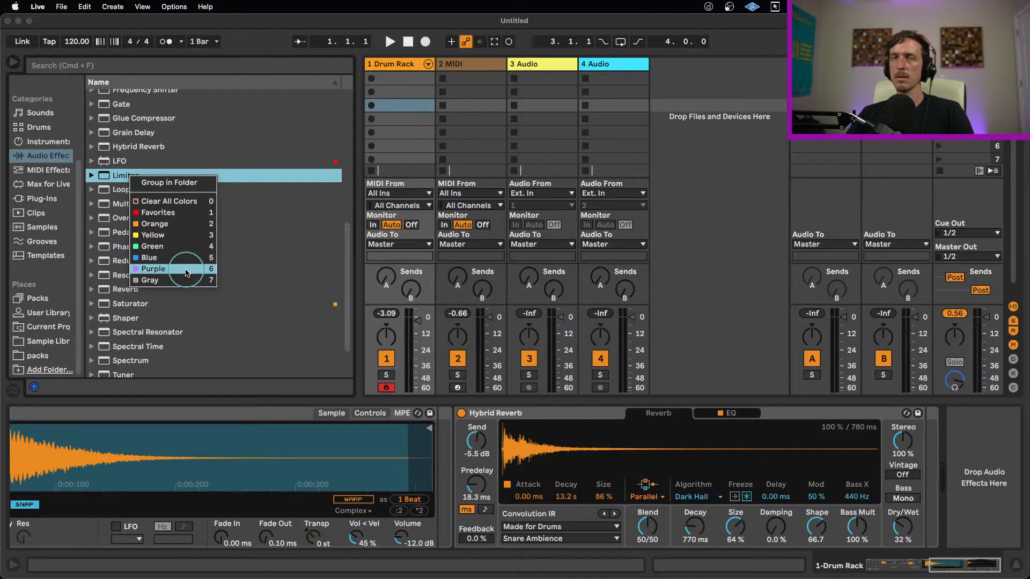
pyautogui.click(129, 161)
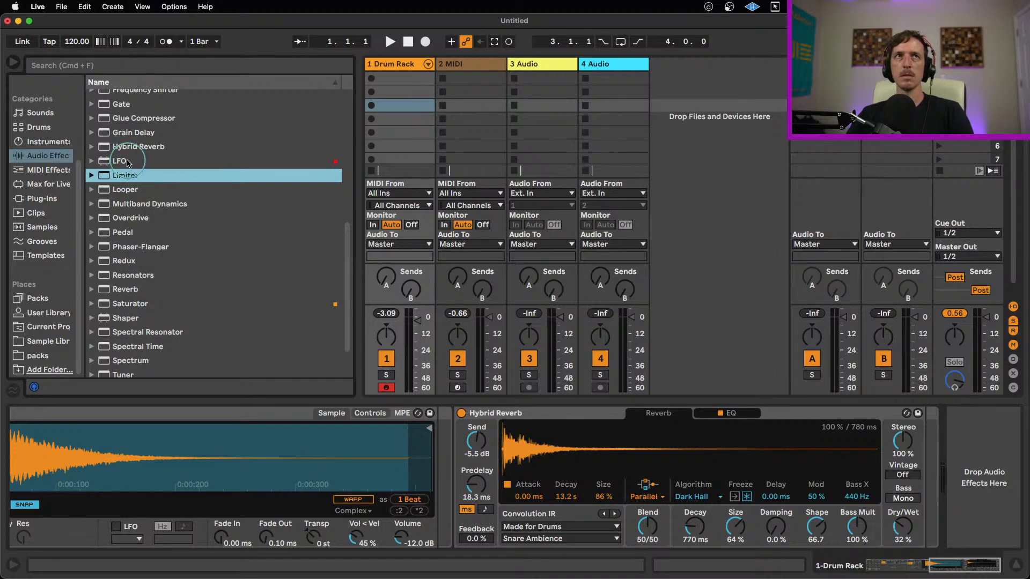
# Step: Hide all color collections from Favorites to Gray in the browser, and check the color label options for MM_-_BLEEP_SNARE.wav
pyautogui.scroll(5, 65, 177)
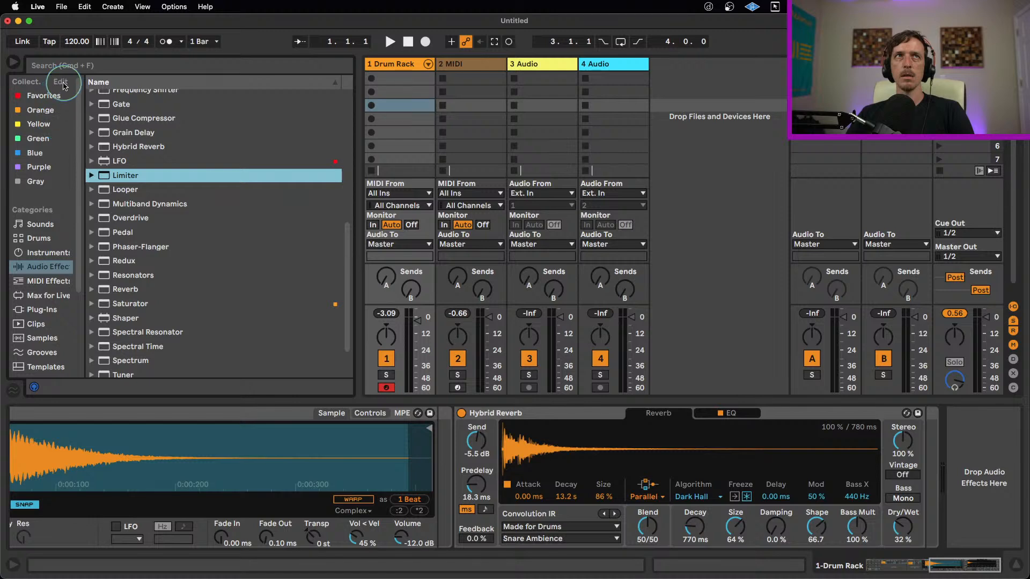
pyautogui.click(63, 84)
pyautogui.moveTo(66, 94); pyautogui.dragTo(68, 170)
pyautogui.click(67, 171)
pyautogui.click(67, 182)
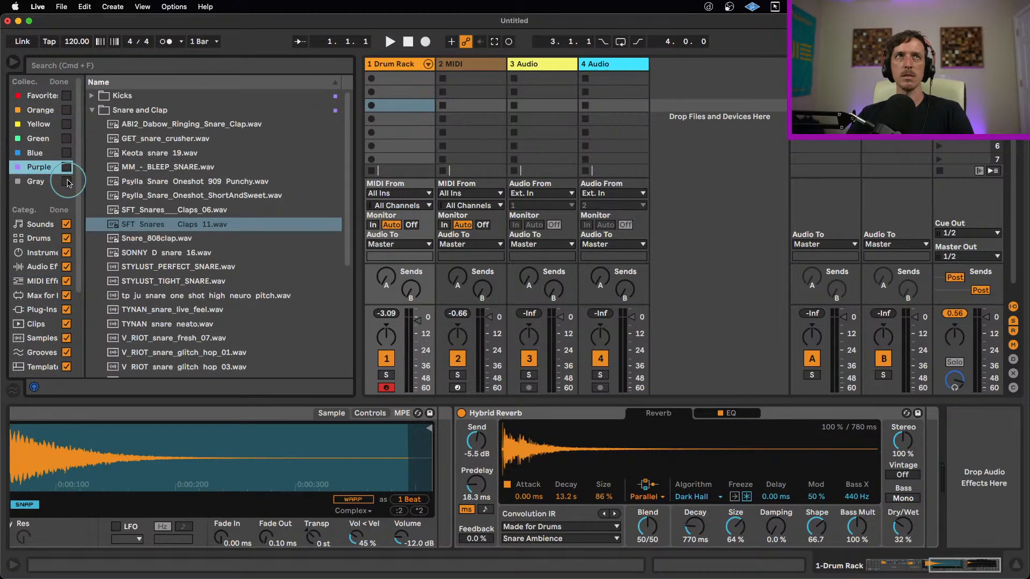
pyautogui.click(59, 82)
pyautogui.rightClick(129, 167)
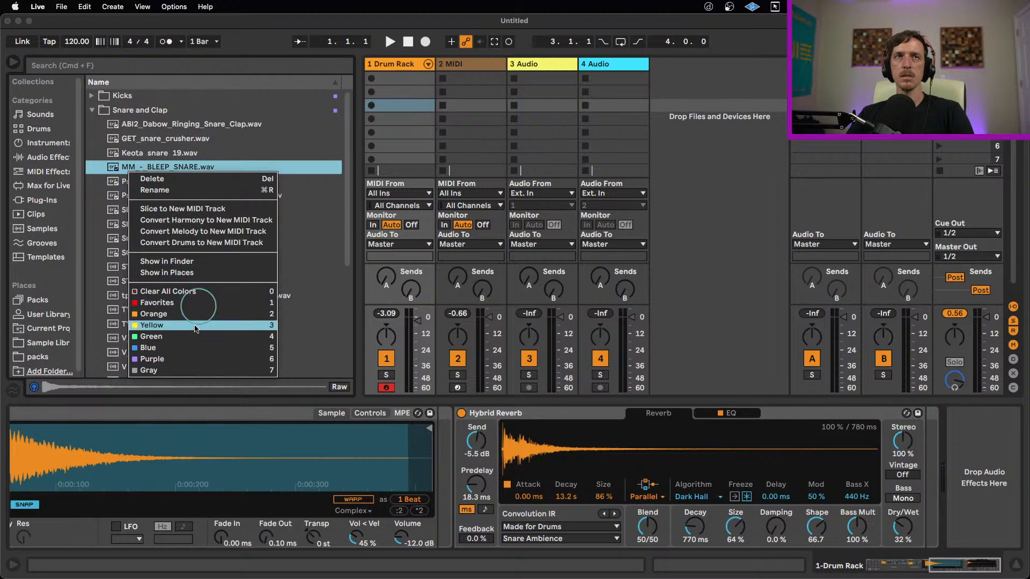
pyautogui.click(59, 82)
# Step: Show the Favorites, Orange, Yellow, Green, Blue, Purple and Gray collections again in the browser
pyautogui.click(59, 82)
pyautogui.click(67, 95)
pyautogui.click(67, 110)
pyautogui.click(66, 124)
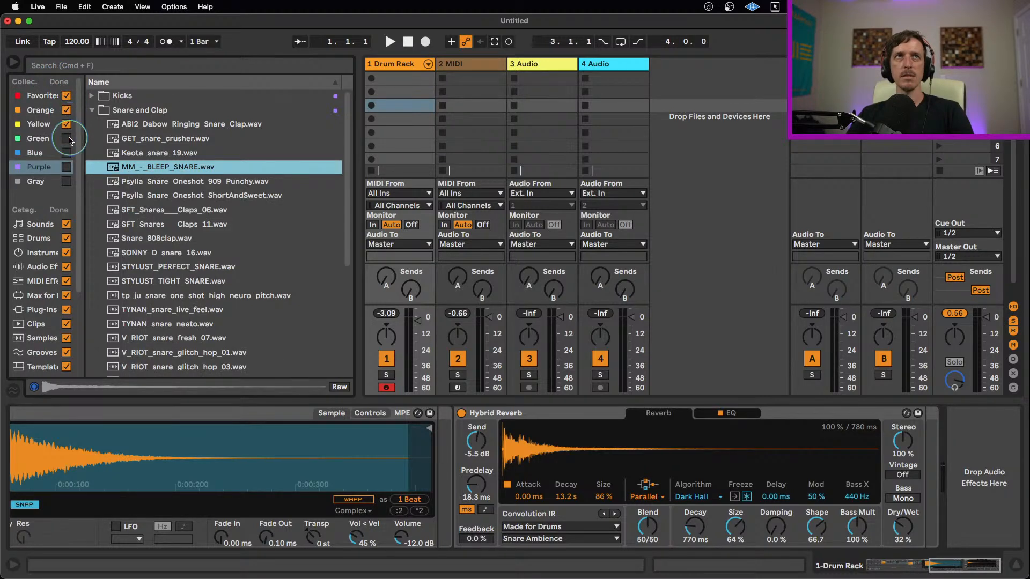
pyautogui.click(67, 138)
pyautogui.click(67, 153)
pyautogui.click(67, 167)
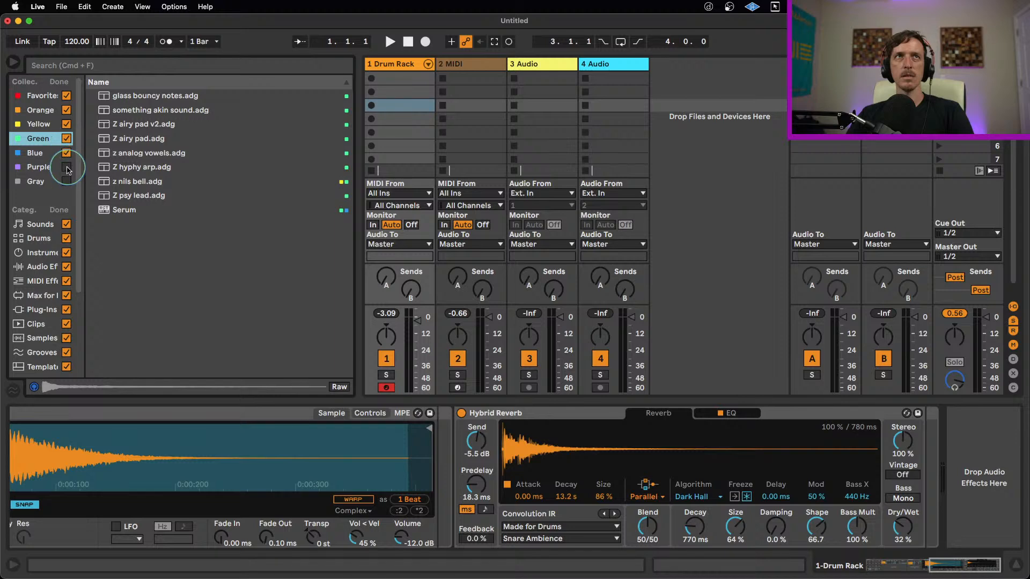
pyautogui.click(67, 181)
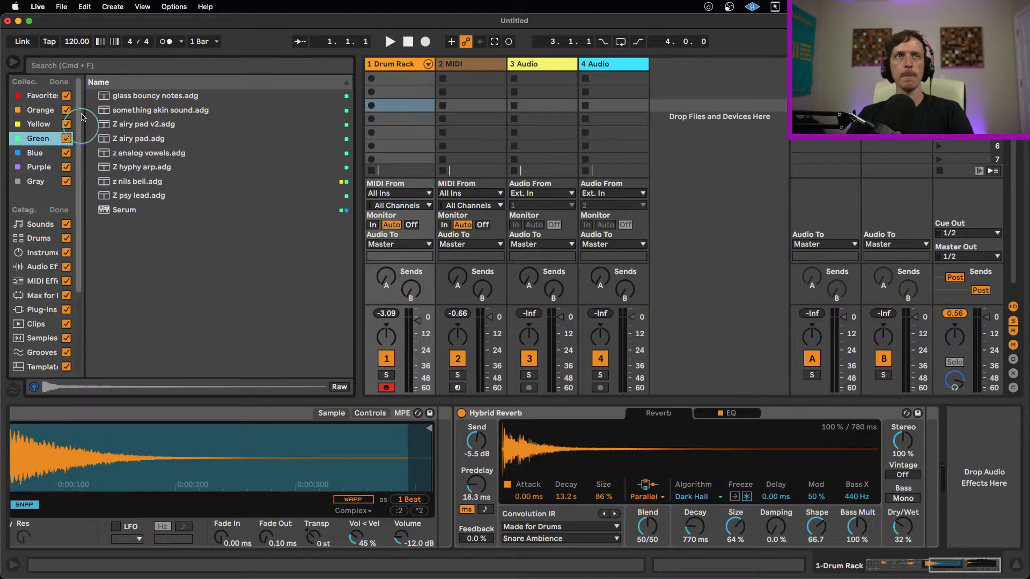
pyautogui.click(59, 82)
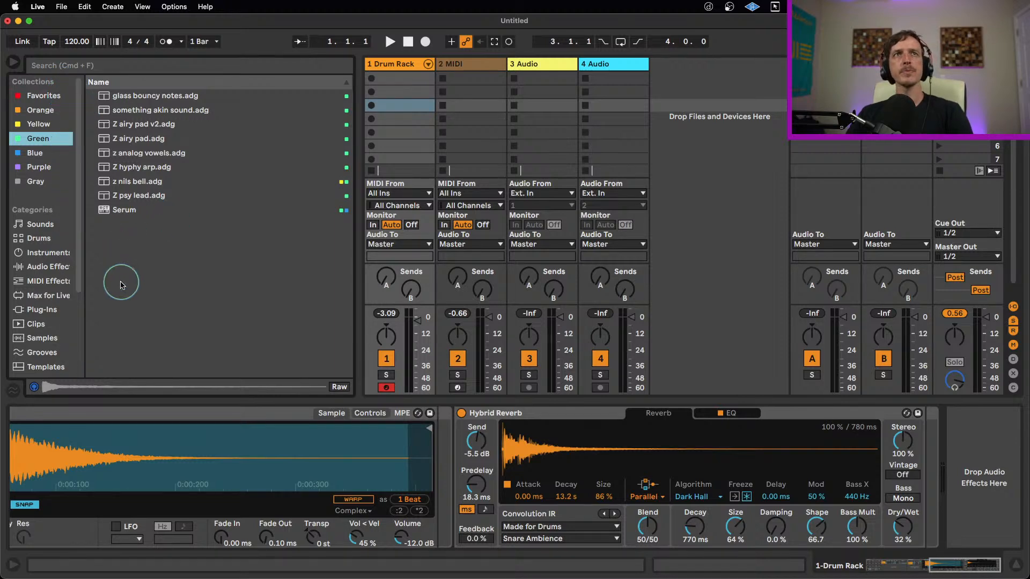
# Step: Look through the Audio Effects, Max for Live and MIDI Effects categories, then examine the rest of the Audio Effects list
pyautogui.click(54, 274)
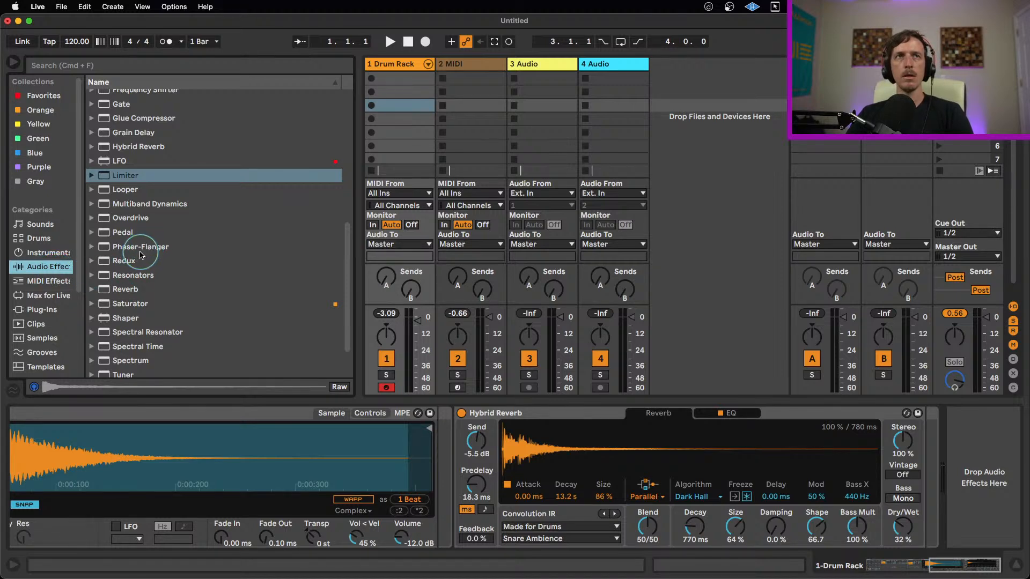
pyautogui.click(48, 295)
pyautogui.click(53, 281)
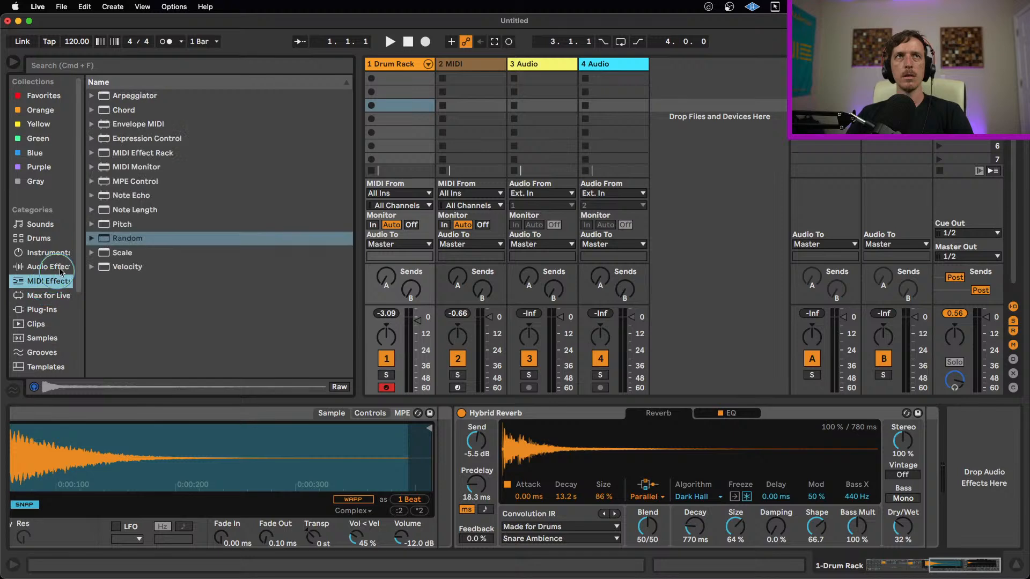
pyautogui.rightClick(109, 239)
pyautogui.click(54, 272)
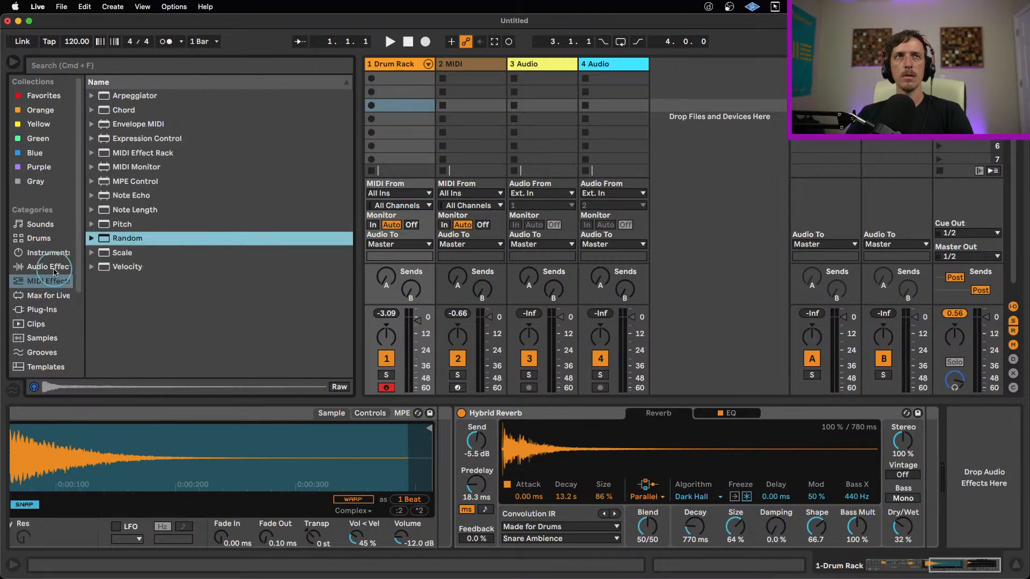
pyautogui.click(50, 267)
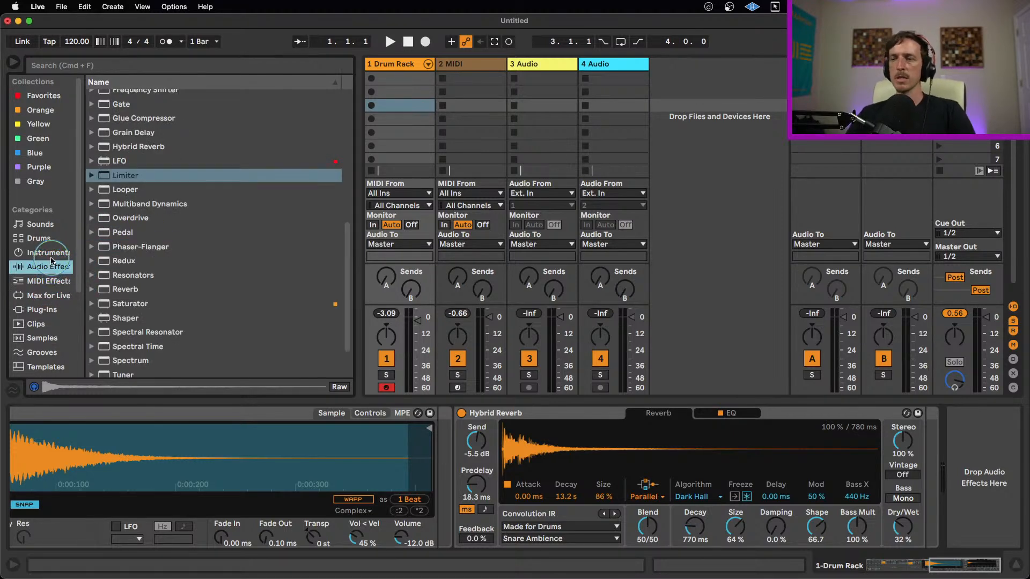
pyautogui.scroll(-3, 166, 255)
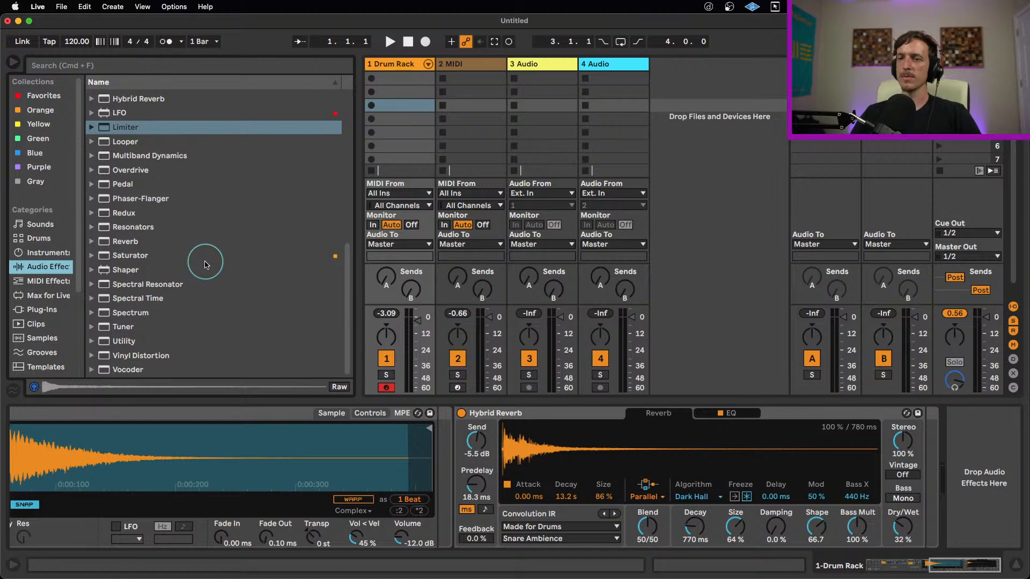
pyautogui.click(973, 564)
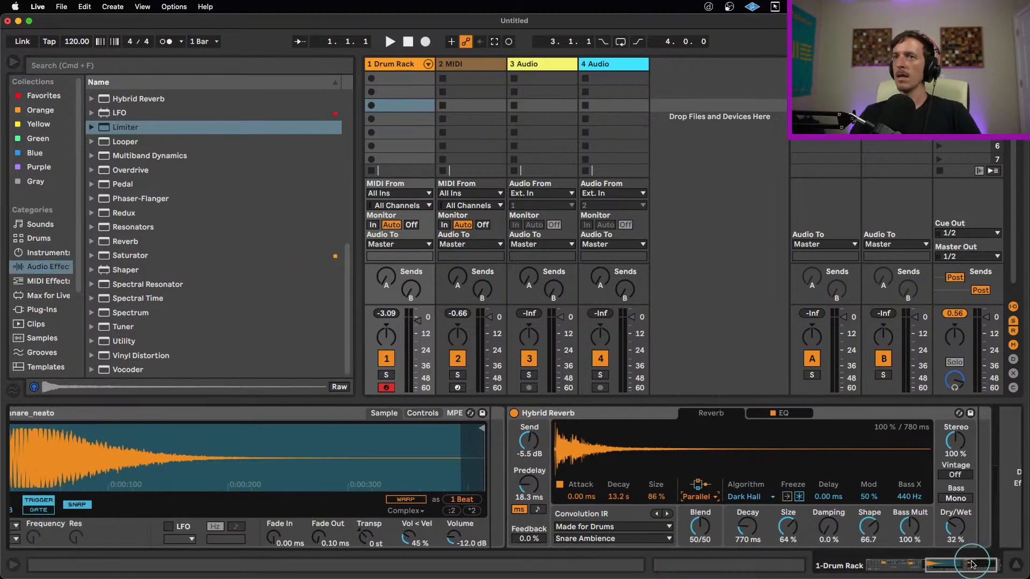
pyautogui.moveTo(973, 578)
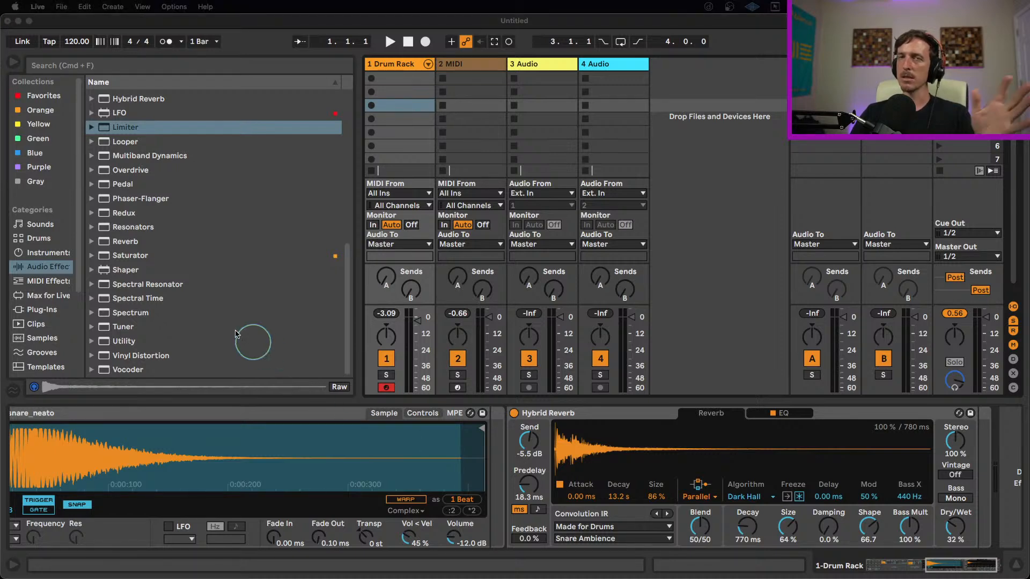
pyautogui.click(282, 409)
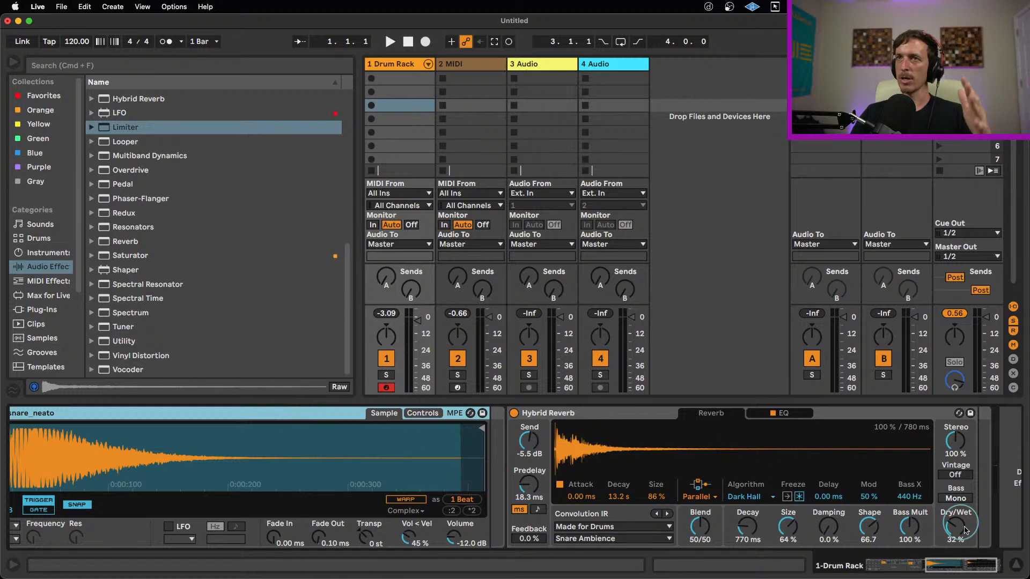
pyautogui.click(970, 564)
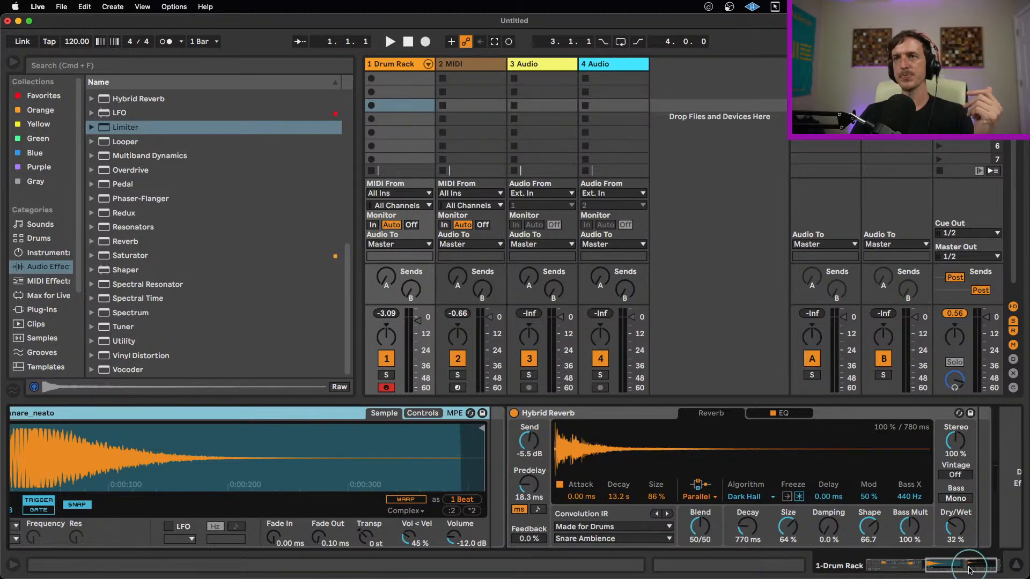
# Step: Set the Hybrid Reverb's Dry/Wet on the snare chain to 30 %
pyautogui.moveTo(969, 570); pyautogui.dragTo(970, 569)
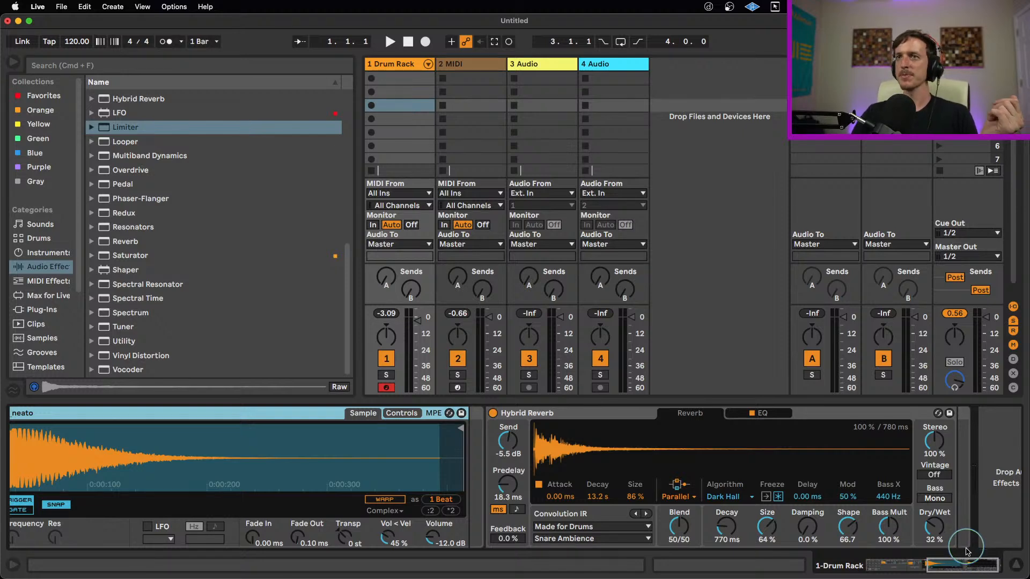
pyautogui.moveTo(952, 569); pyautogui.dragTo(958, 567)
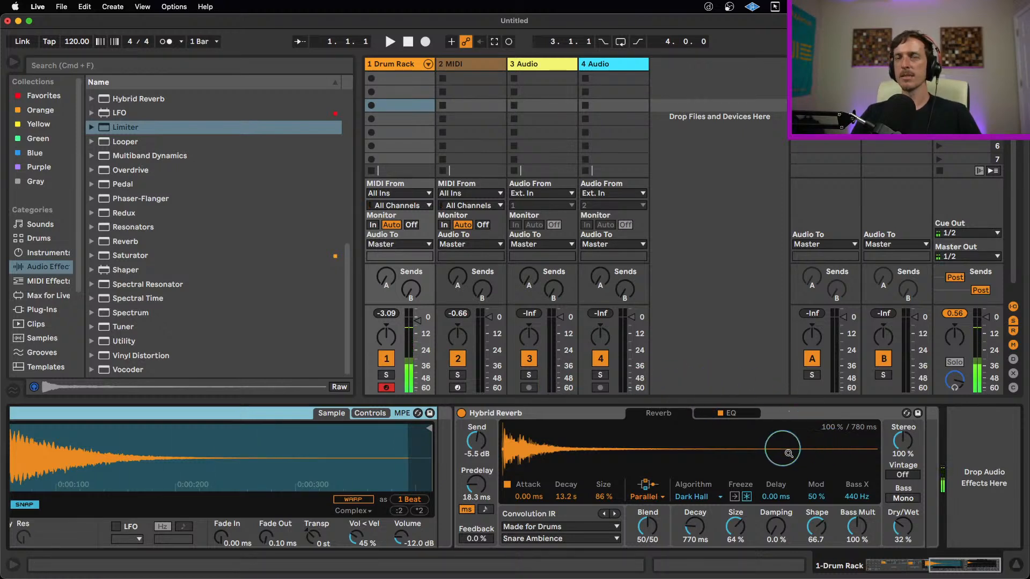
pyautogui.click(901, 525)
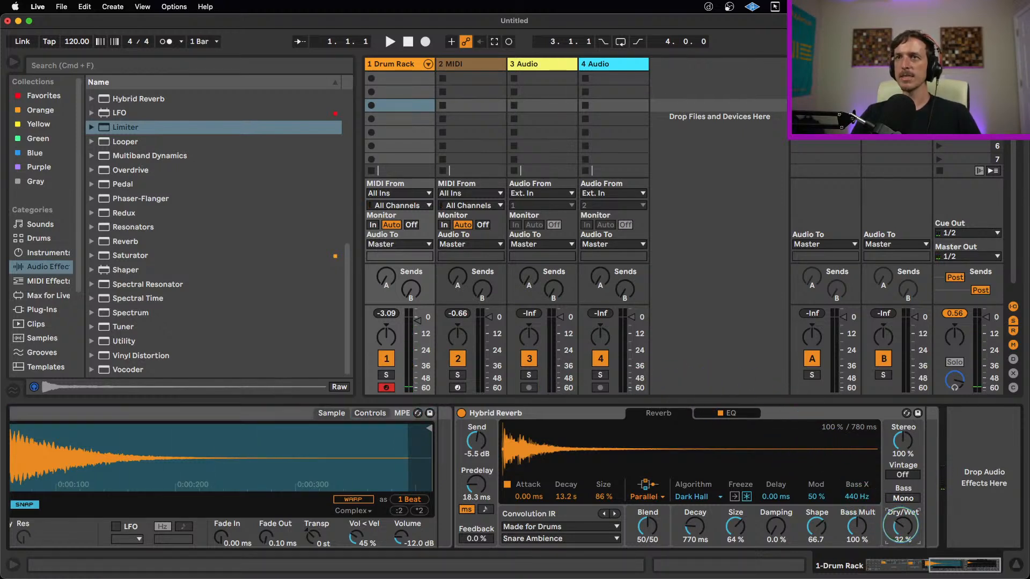
pyautogui.moveTo(901, 525); pyautogui.dragTo(900, 528)
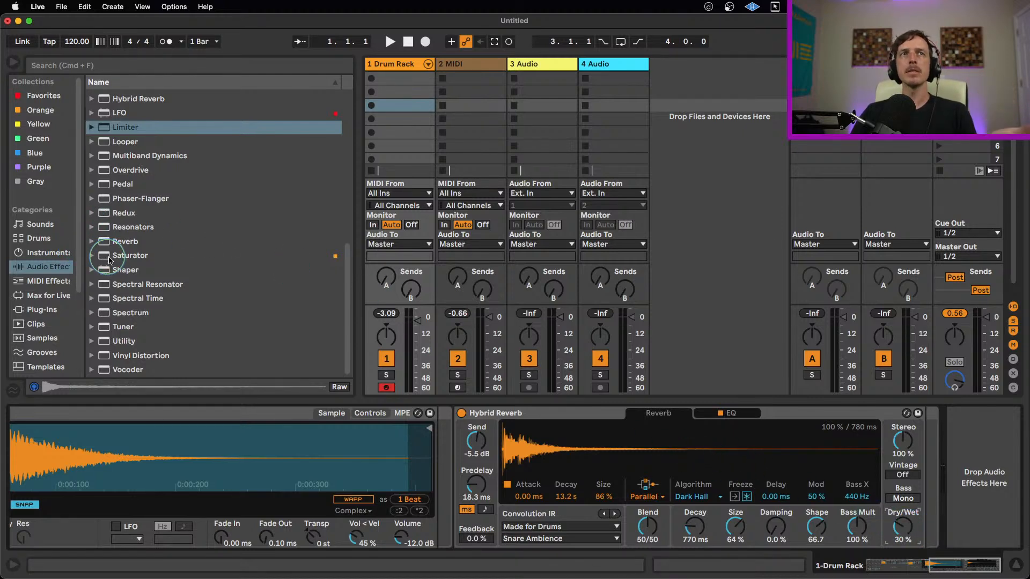
# Step: Add a Glue Compressor after the snare's Hybrid Reverb and enable its Soft clip
pyautogui.scroll(6, 134, 246)
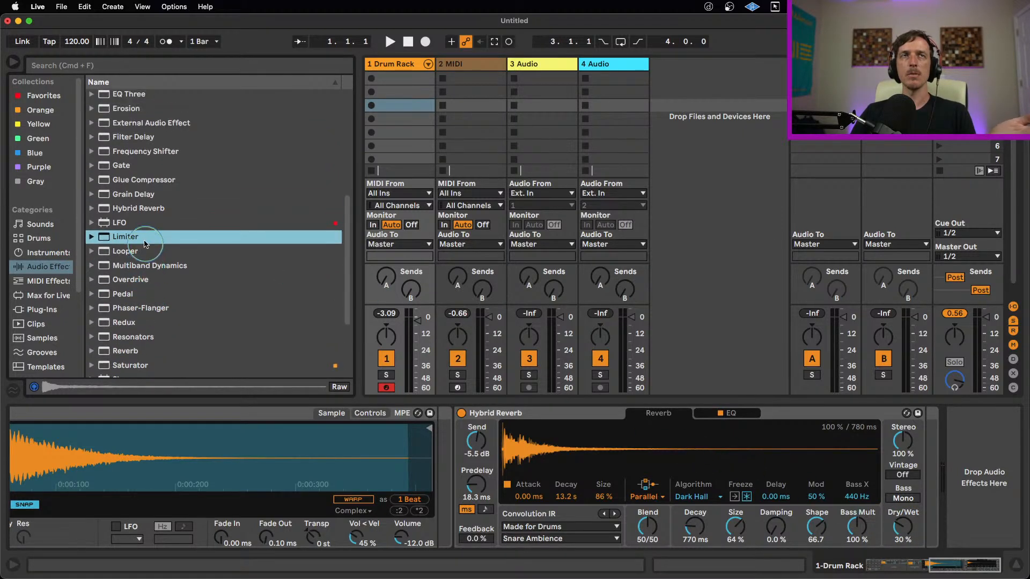
pyautogui.click(131, 180)
pyautogui.scroll(2, 161, 214)
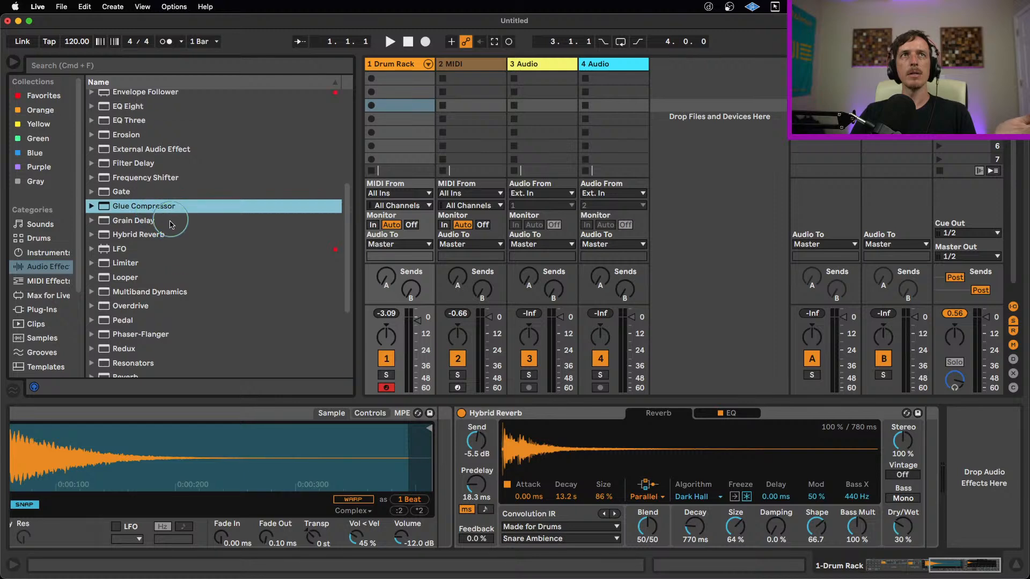
pyautogui.moveTo(137, 207); pyautogui.dragTo(890, 426)
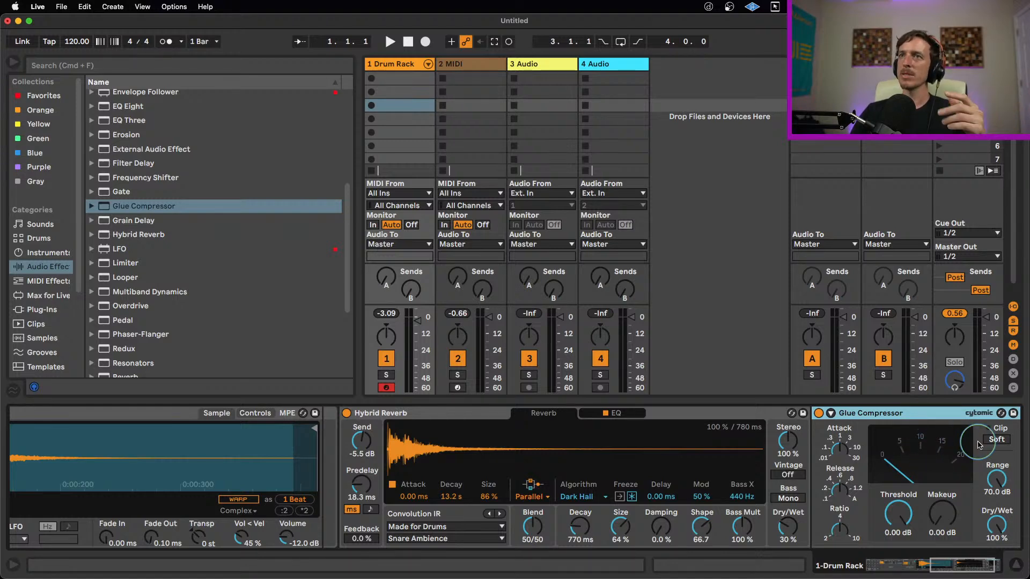
pyautogui.click(995, 439)
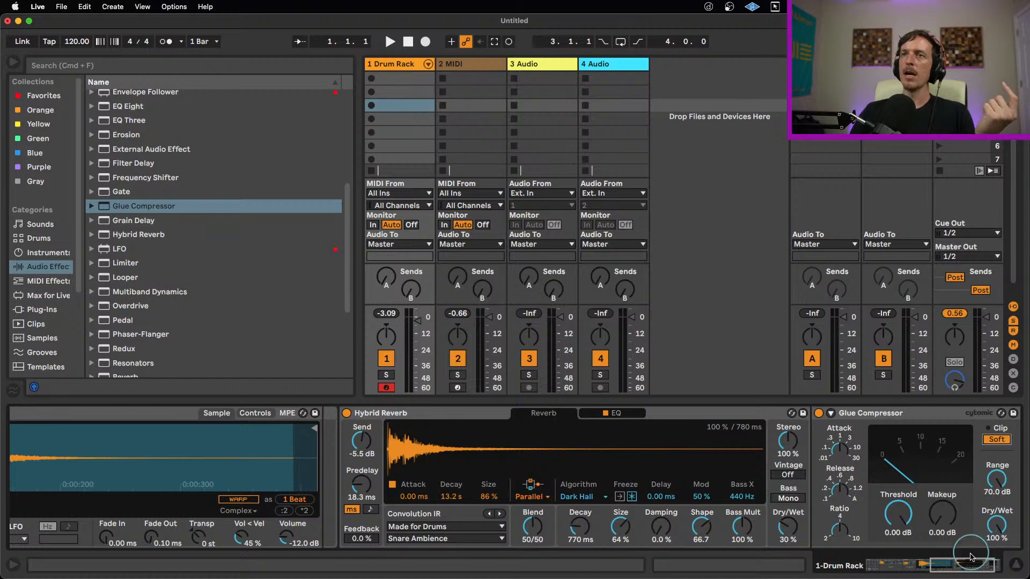
pyautogui.hscroll(3, 973, 547)
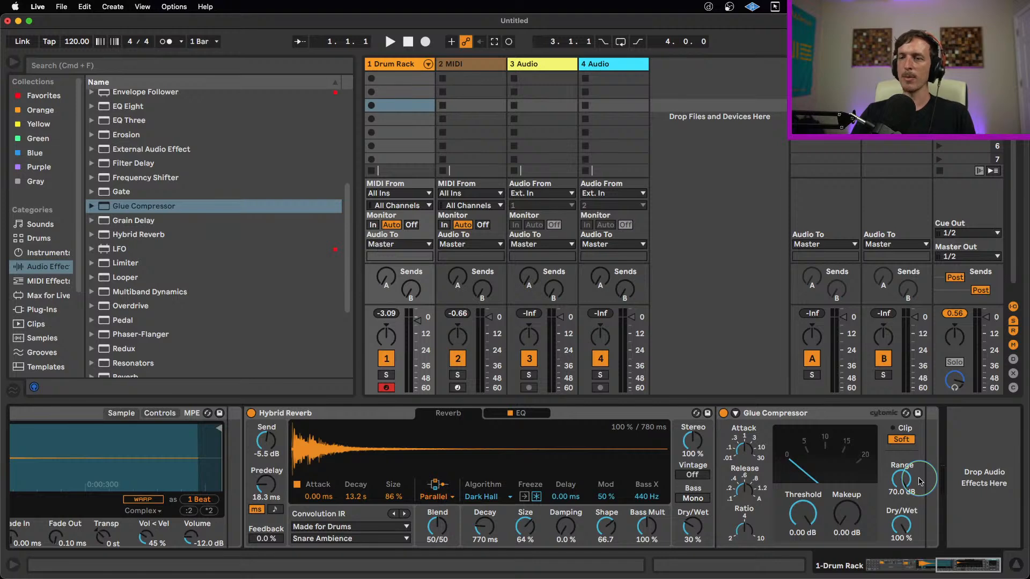
pyautogui.click(901, 441)
pyautogui.click(901, 440)
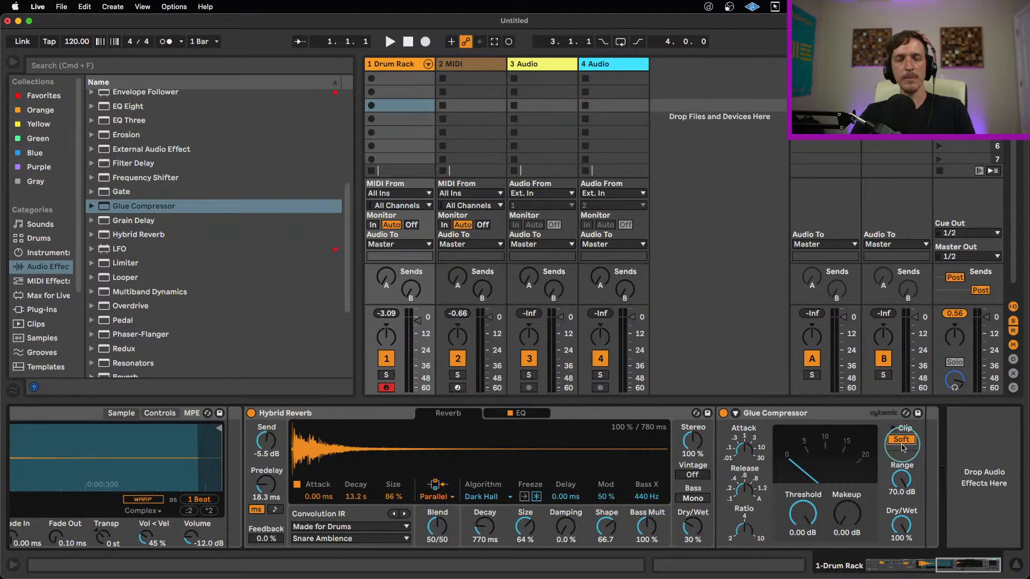
# Step: Lengthen the snare Glue Compressor's attack, then set its threshold to -17.8 dB and makeup gain to 7.62 dB
pyautogui.moveTo(810, 506); pyautogui.dragTo(810, 513)
pyautogui.click(744, 451)
pyautogui.moveTo(745, 452); pyautogui.dragTo(746, 445)
pyautogui.moveTo(808, 511); pyautogui.dragTo(809, 522)
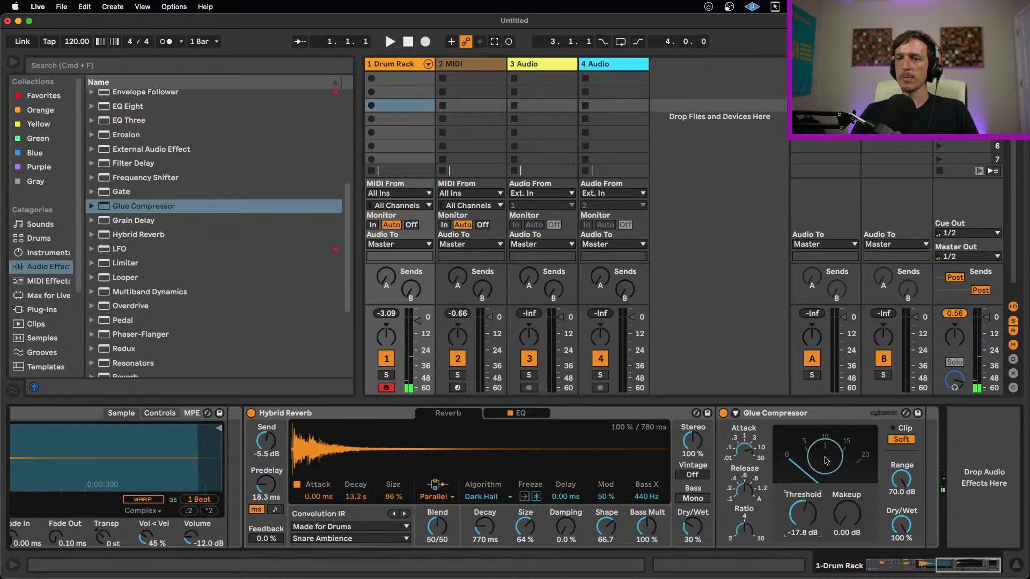
pyautogui.moveTo(846, 514)
pyautogui.mouseDown()
pyautogui.moveTo(846, 467)
pyautogui.moveTo(845, 514)
pyautogui.mouseUp()
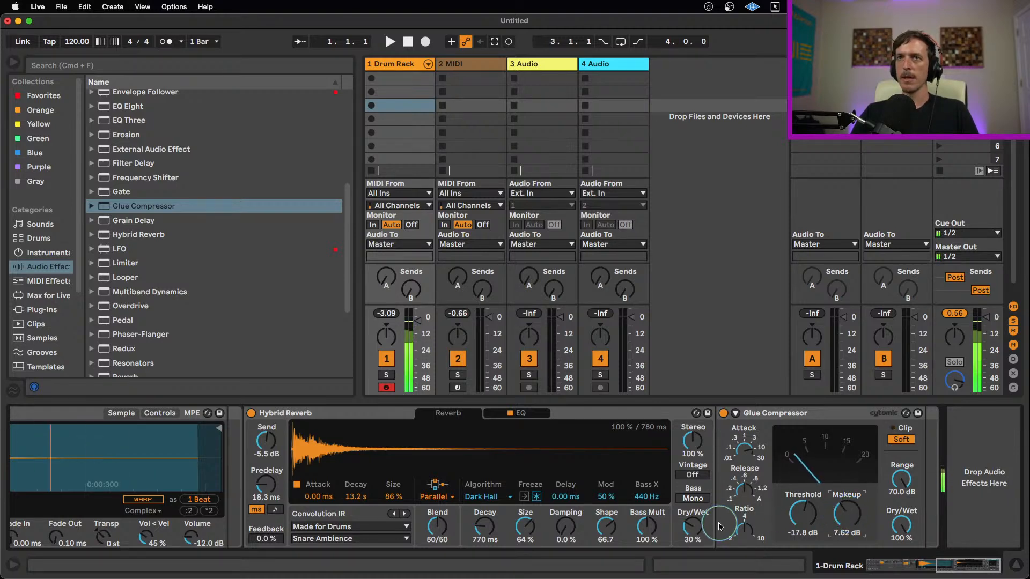
# Step: Reduce the snare Hybrid Reverb's Dry/Wet to 20 %
pyautogui.click(776, 414)
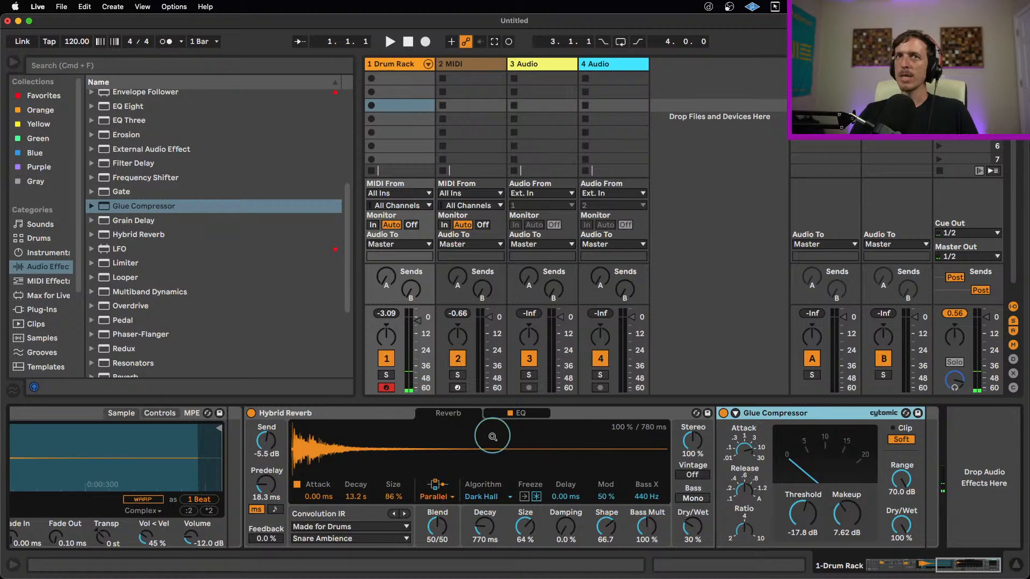
pyautogui.click(400, 413)
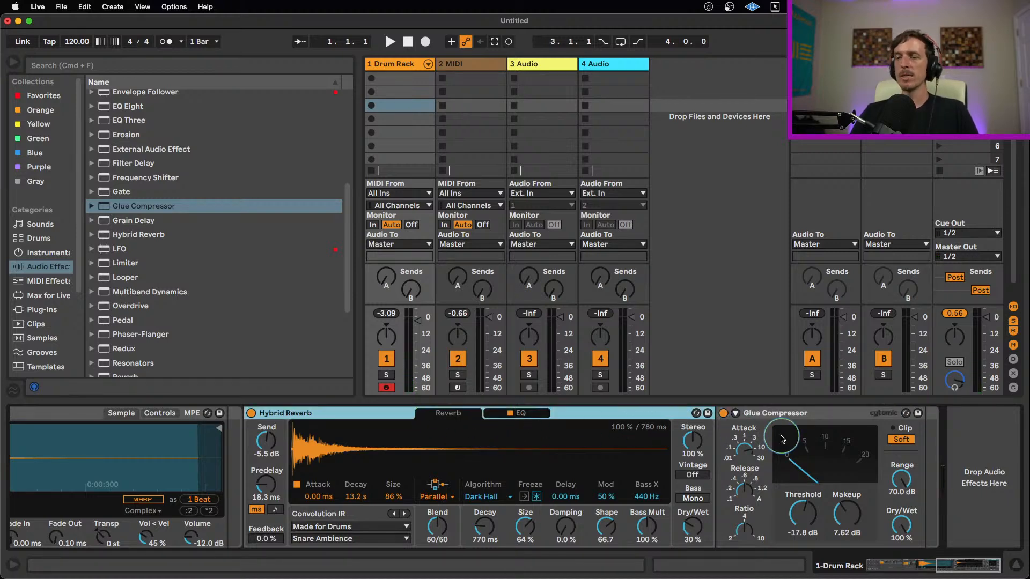
pyautogui.click(804, 413)
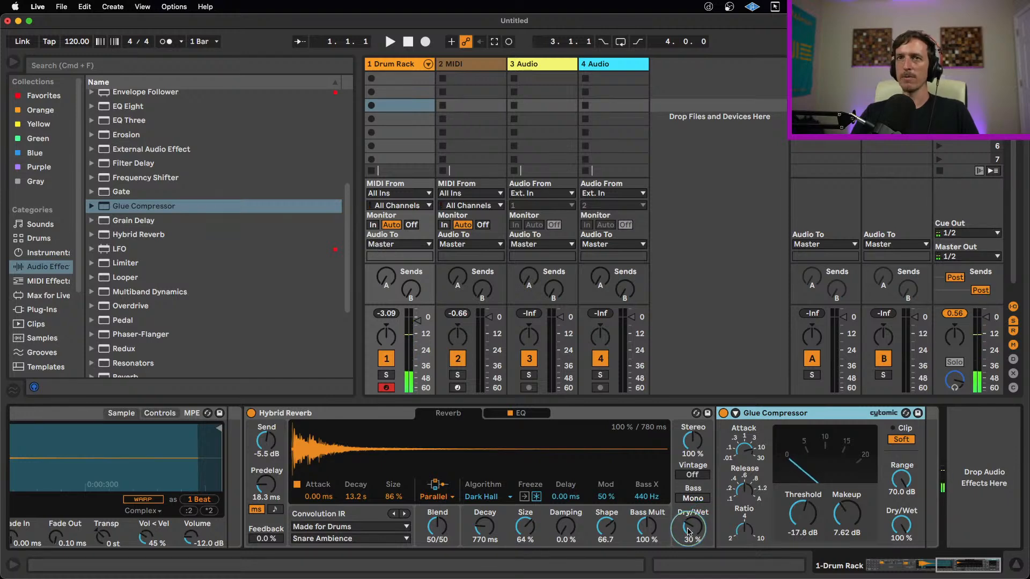
pyautogui.moveTo(693, 535); pyautogui.dragTo(693, 540)
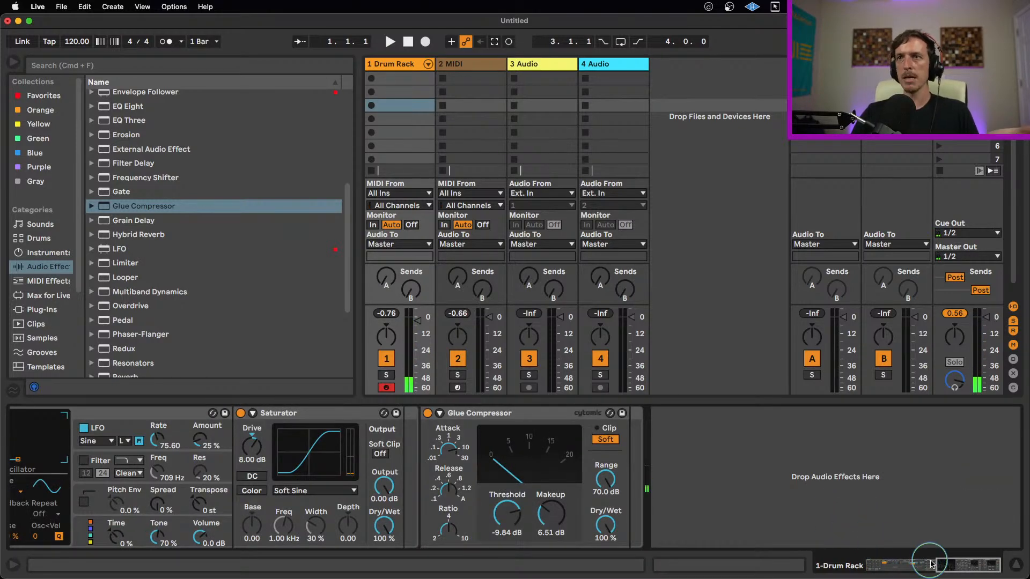
pyautogui.click(912, 564)
pyautogui.moveTo(911, 564); pyautogui.dragTo(942, 561)
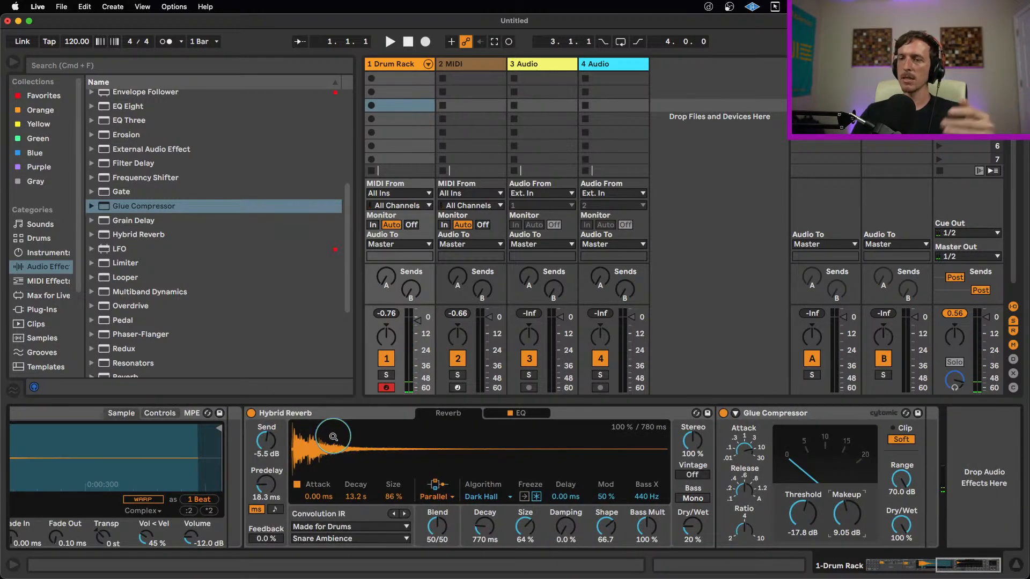
pyautogui.click(300, 424)
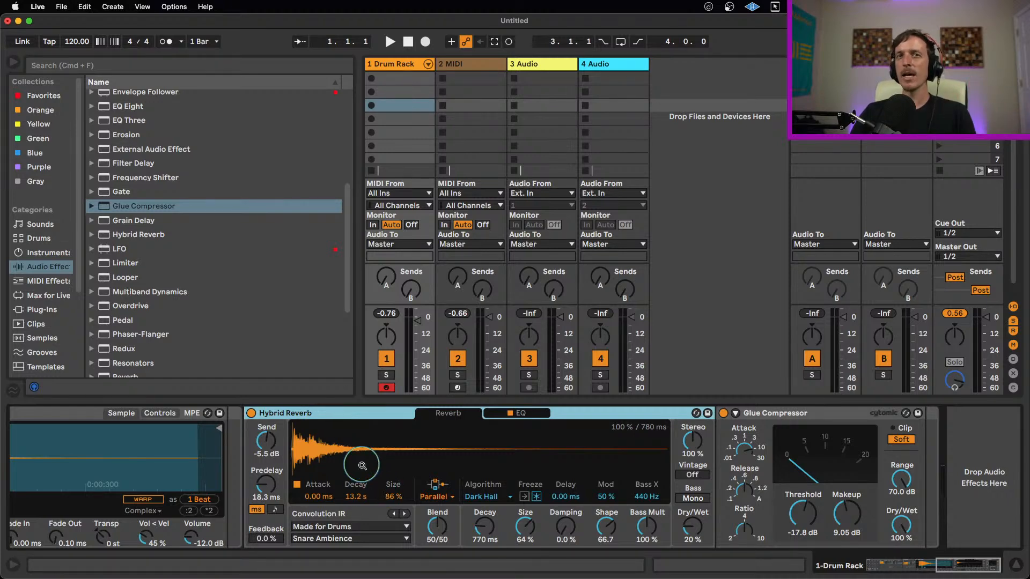
pyautogui.click(274, 443)
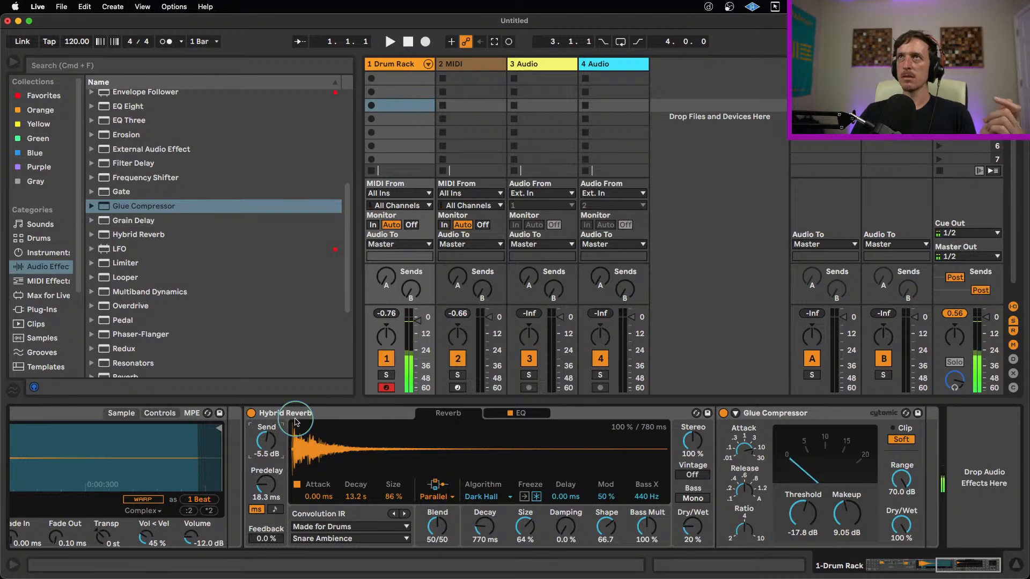
pyautogui.click(313, 416)
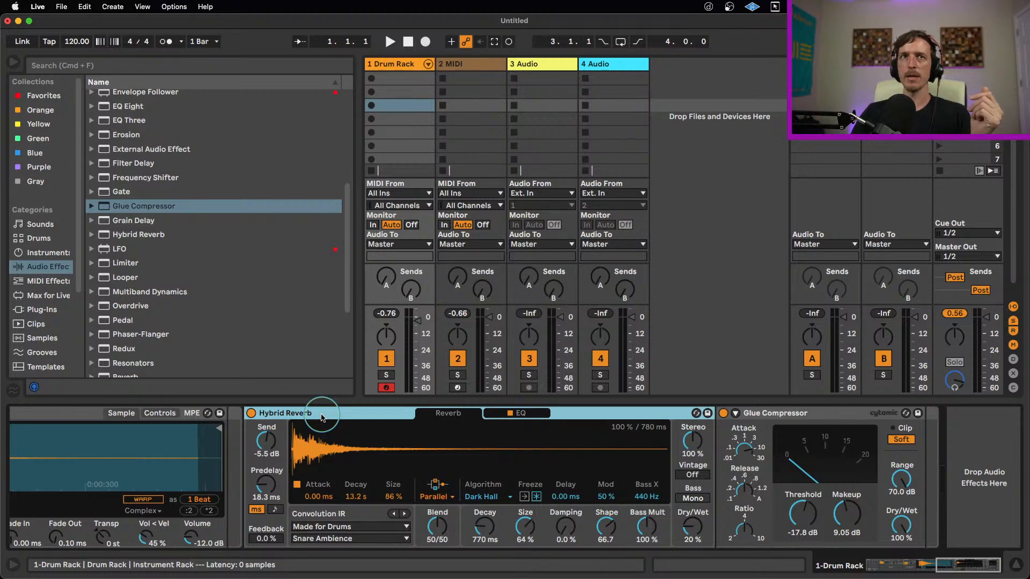
pyautogui.click(803, 414)
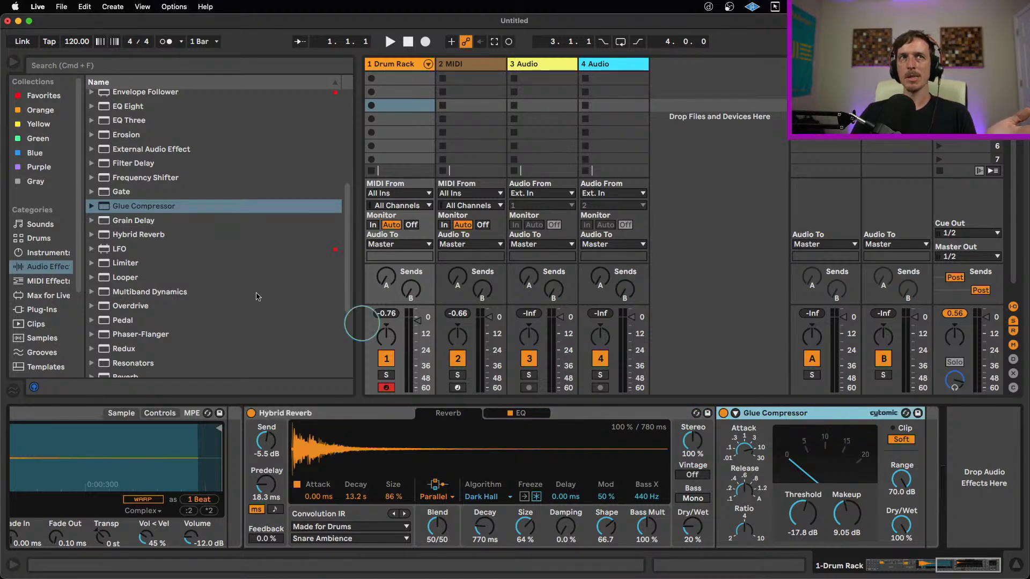
# Step: Insert an EQ Eight between the snare's Hybrid Reverb and Glue Compressor, with its band 1 low cut at 97.9 Hz
pyautogui.scroll(5, 121, 262)
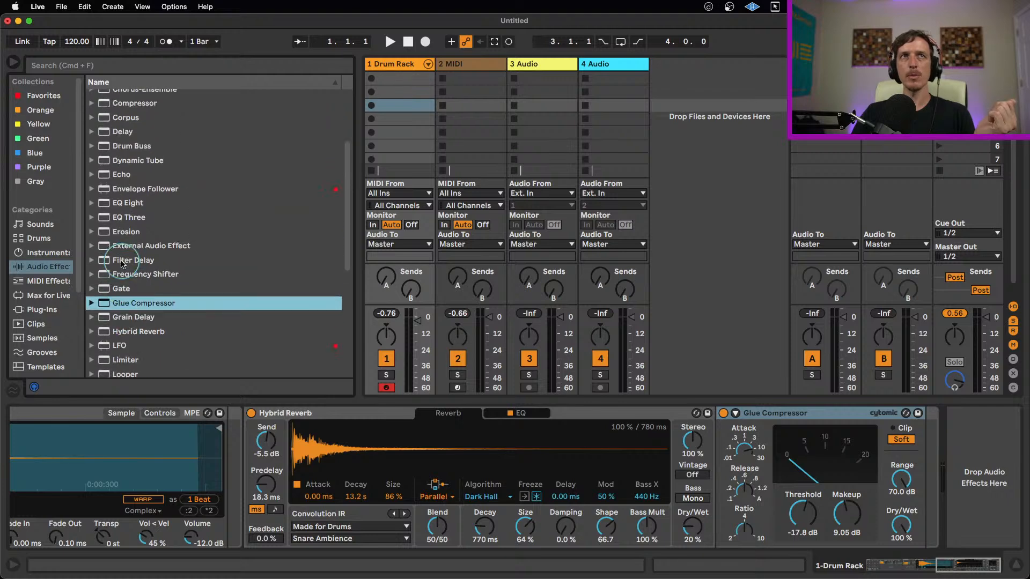
pyautogui.moveTo(116, 216); pyautogui.dragTo(748, 477)
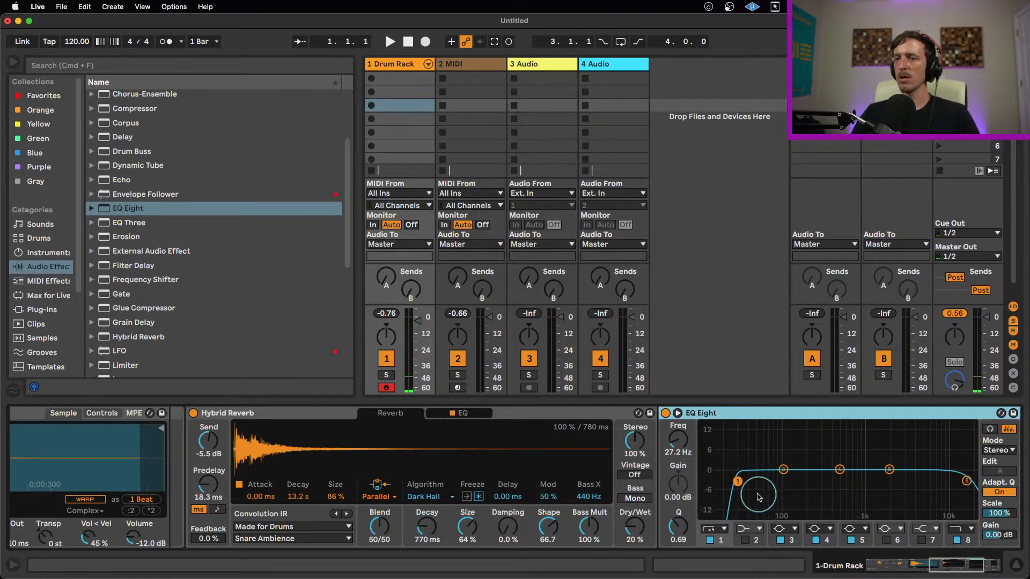
pyautogui.moveTo(737, 481); pyautogui.dragTo(783, 484)
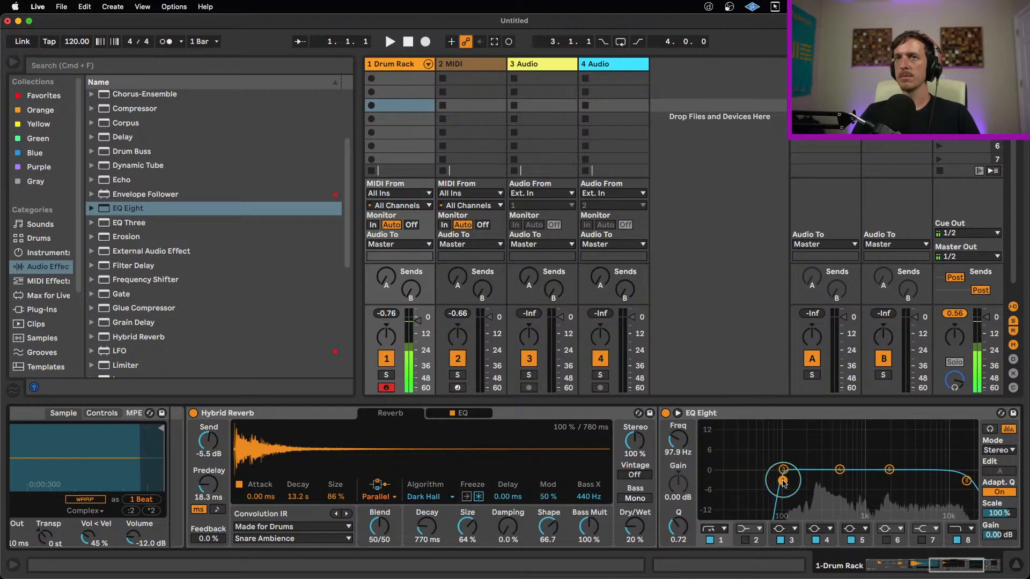
# Step: Go back to the Drum Rack pads and look through the Purple collection for drum samples
pyautogui.click(944, 565)
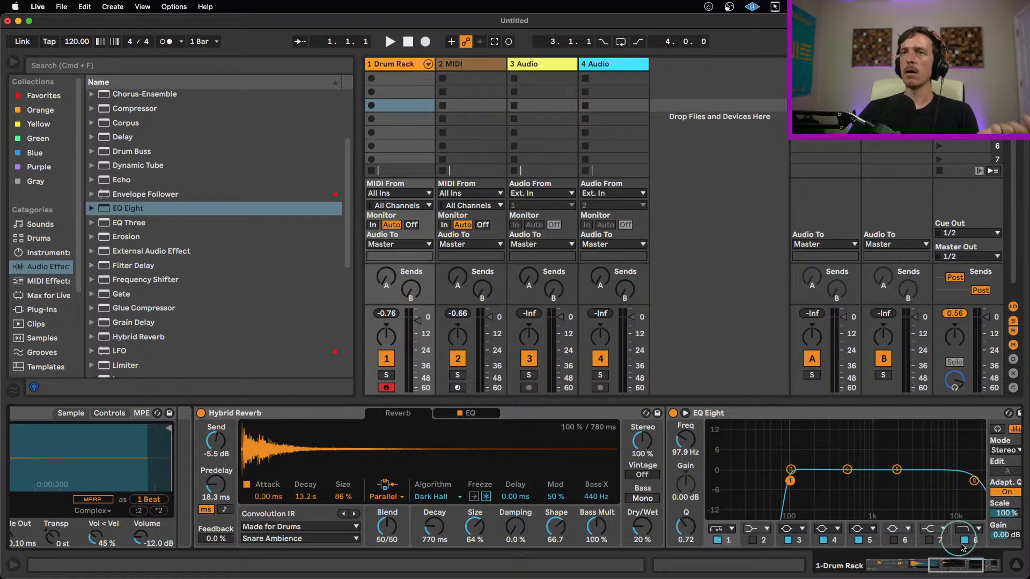
pyautogui.click(929, 567)
pyautogui.moveTo(929, 567); pyautogui.dragTo(881, 560)
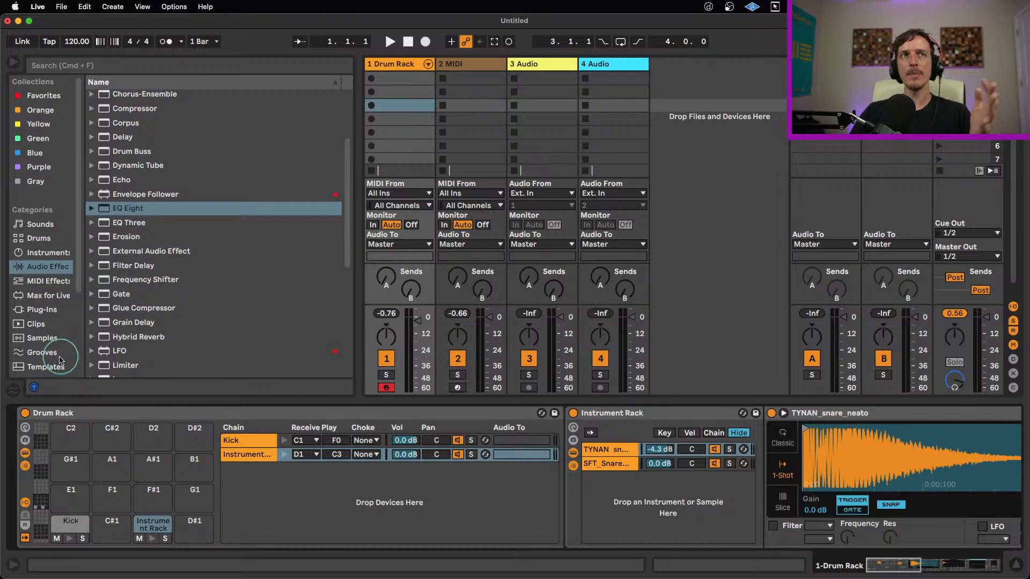
pyautogui.click(40, 167)
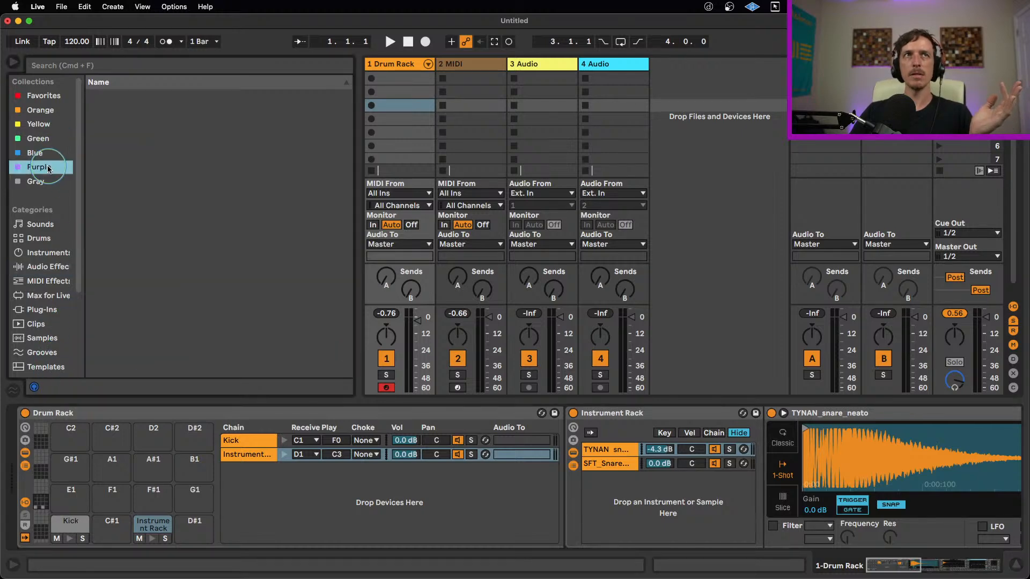
pyautogui.click(92, 112)
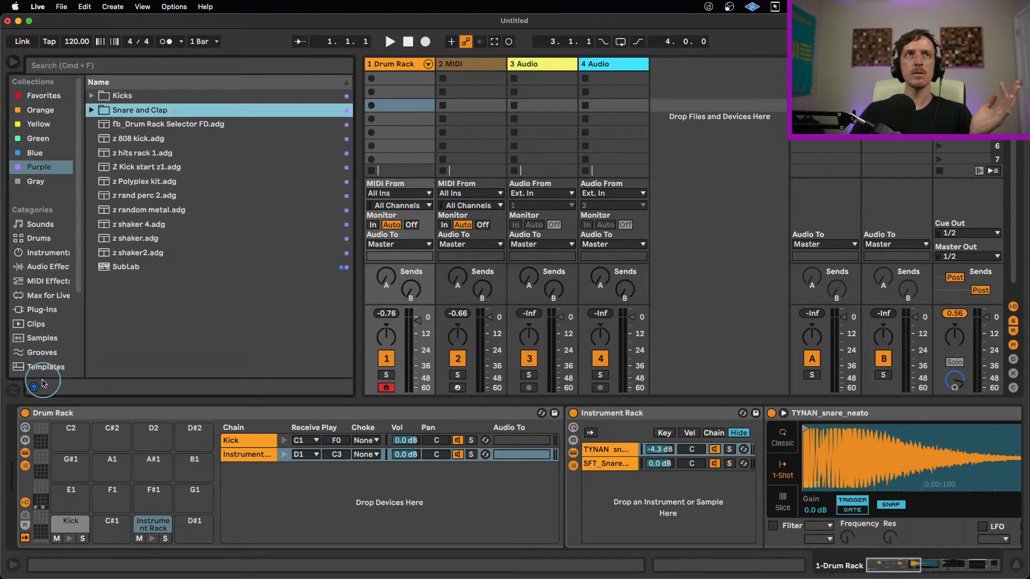
# Step: Search the sample library for "hat" and preview Bipolar Hat3.aif
pyautogui.click(42, 338)
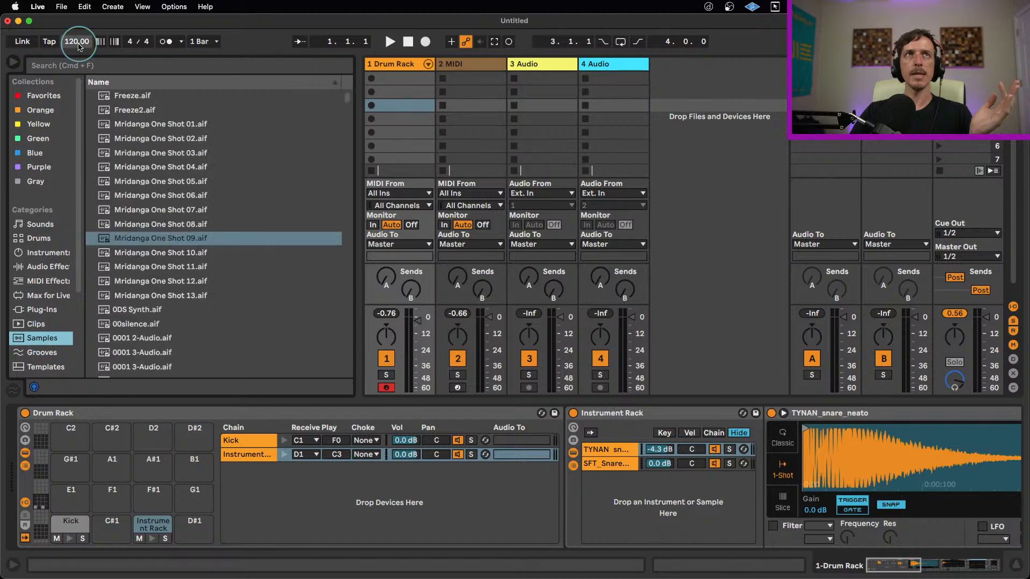
pyautogui.click(88, 67)
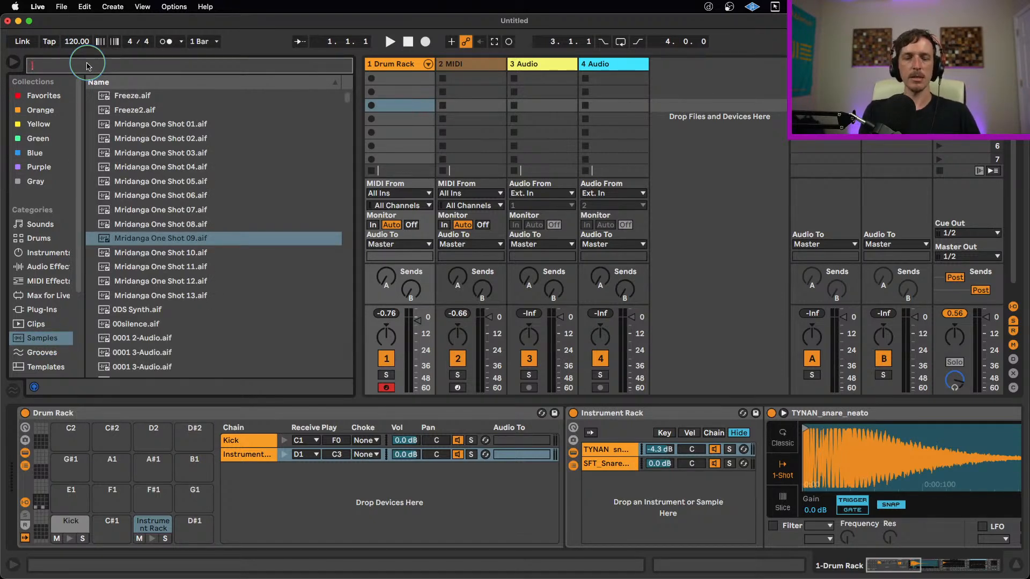
pyautogui.write('hat')
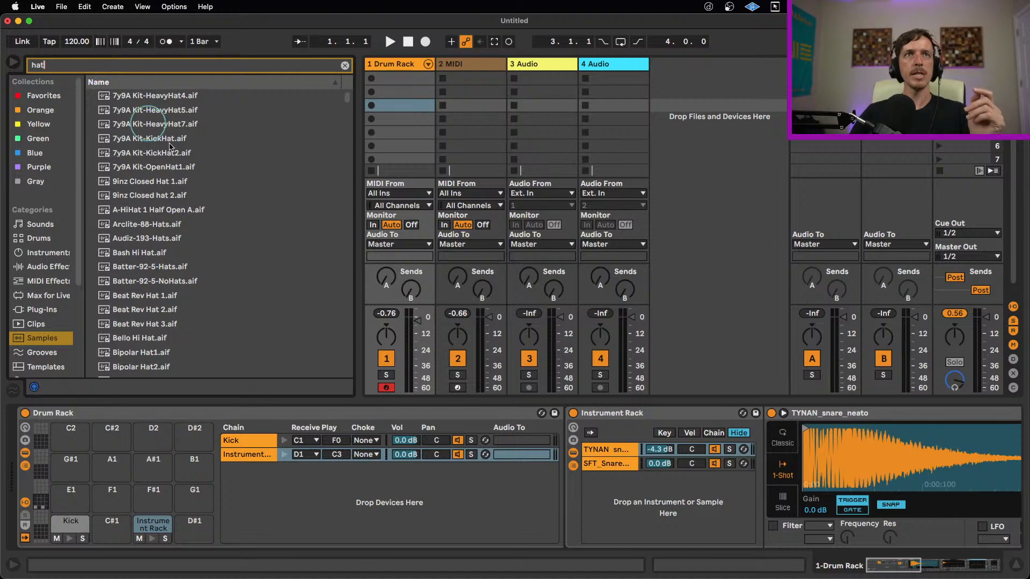
pyautogui.scroll(-6, 225, 182)
pyautogui.click(215, 205)
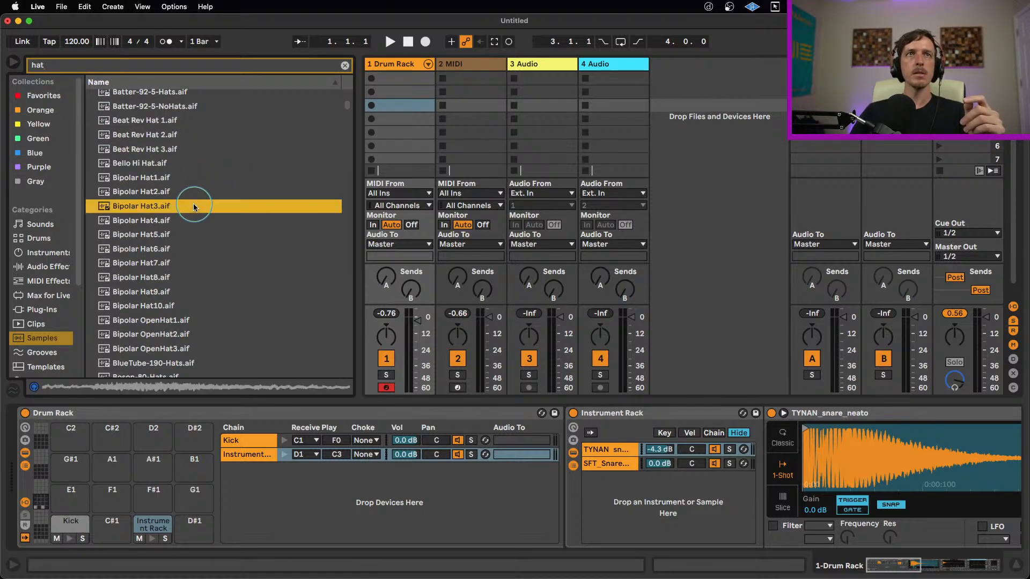
pyautogui.scroll(-5, 214, 215)
# Step: Open the Beat Tools pack's Samples, One-Shots, Drums and Hihat folders in the browser
pyautogui.scroll(-5, 48, 290)
pyautogui.click(39, 296)
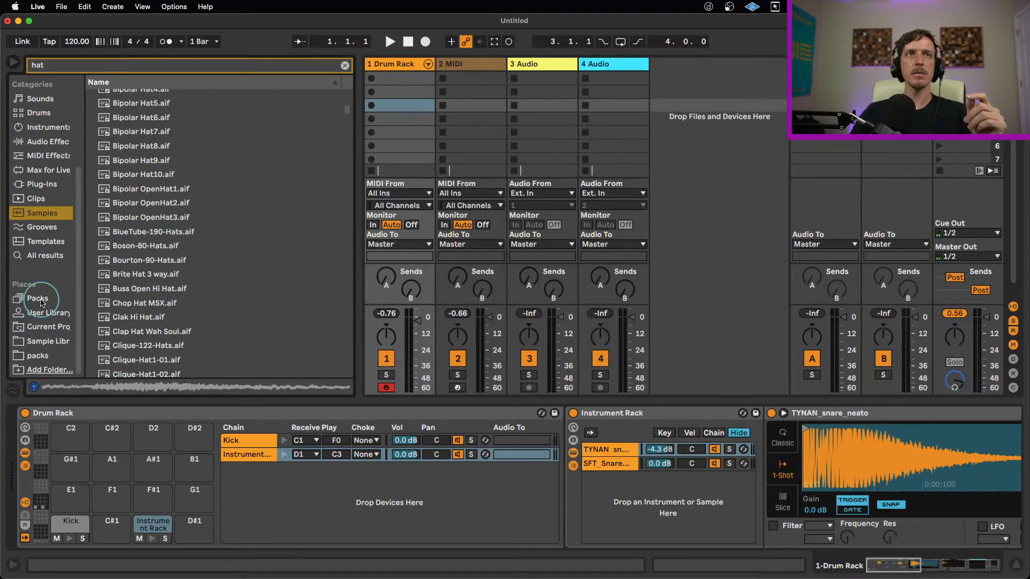
pyautogui.click(91, 124)
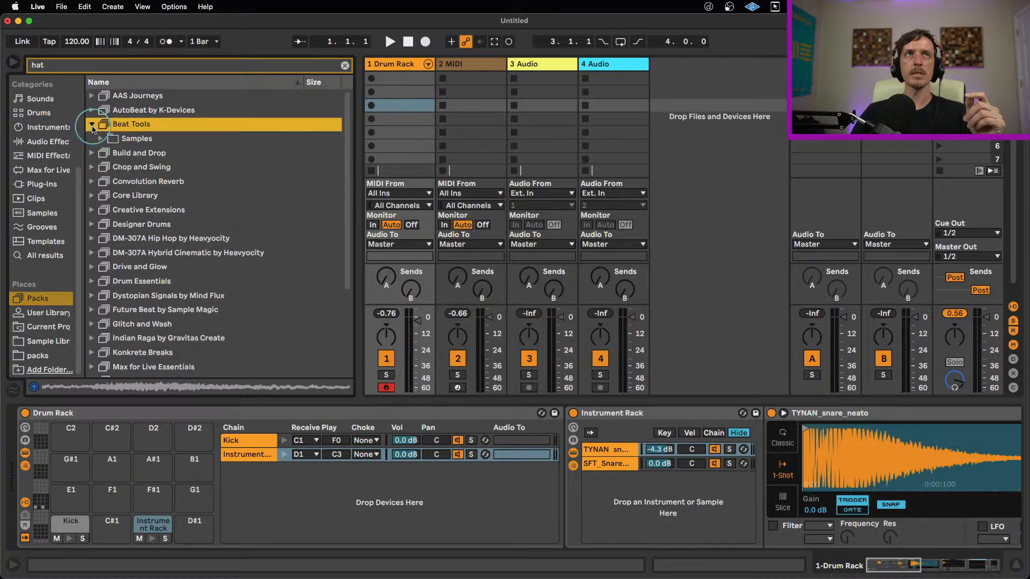
pyautogui.click(101, 139)
pyautogui.click(110, 167)
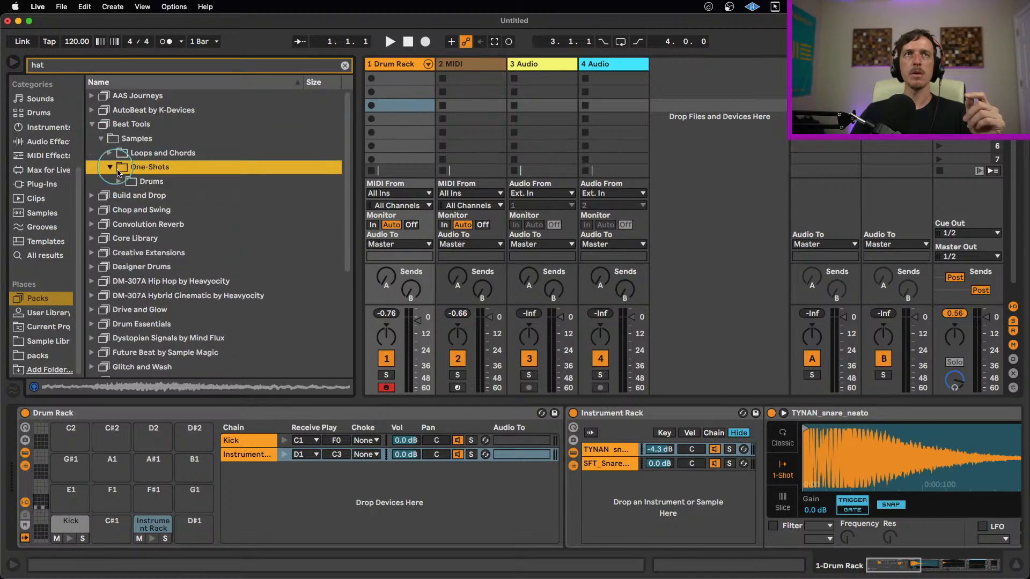
pyautogui.click(121, 181)
pyautogui.click(129, 196)
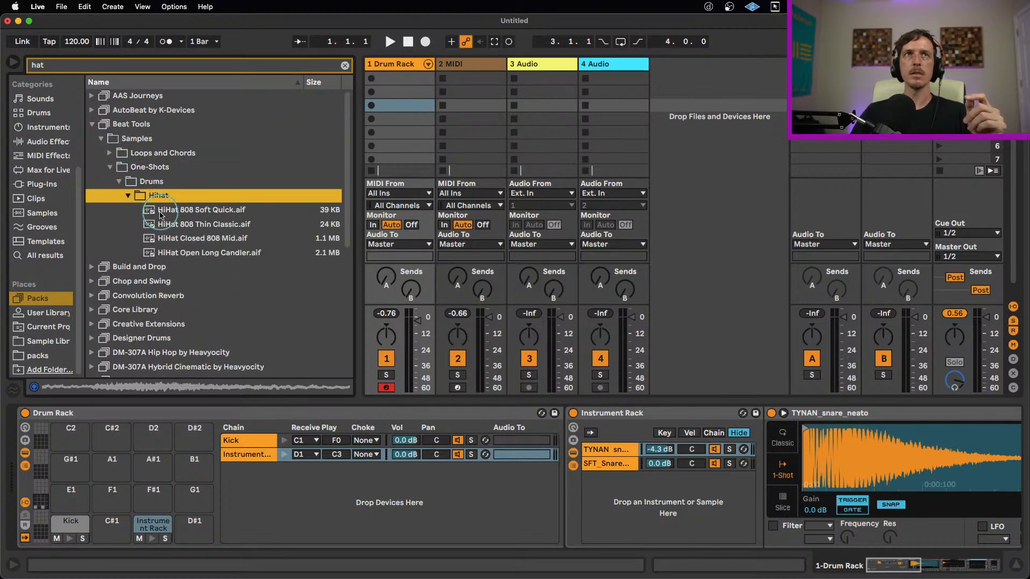
# Step: Preview the filtered Beat Tools hi-hats down to HiHat Closed 808 Mid.aif and clear the search to list the whole Hihat folder
pyautogui.click(160, 213)
pyautogui.click(166, 225)
pyautogui.click(171, 239)
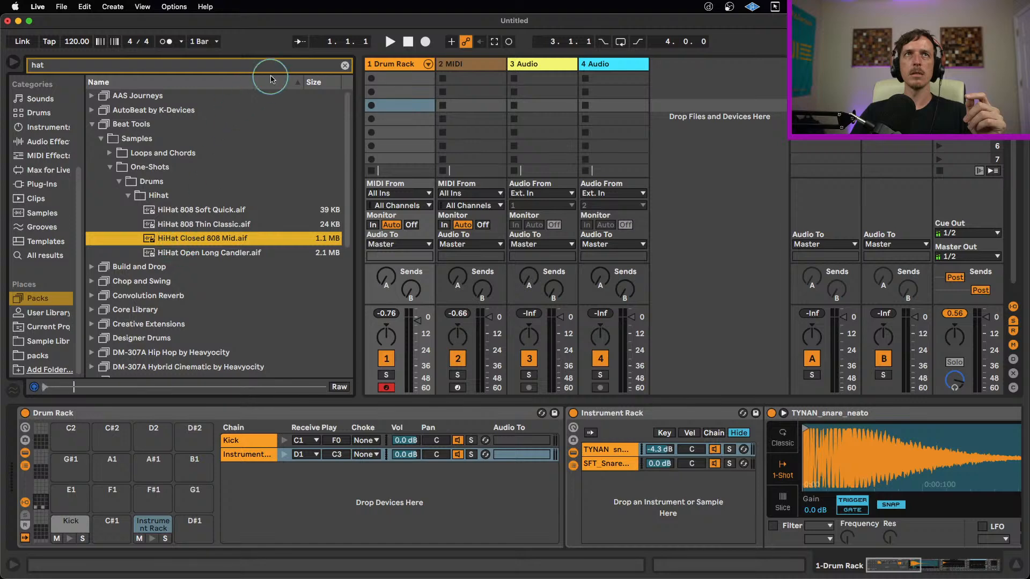
pyautogui.click(344, 65)
pyautogui.scroll(-5, 227, 198)
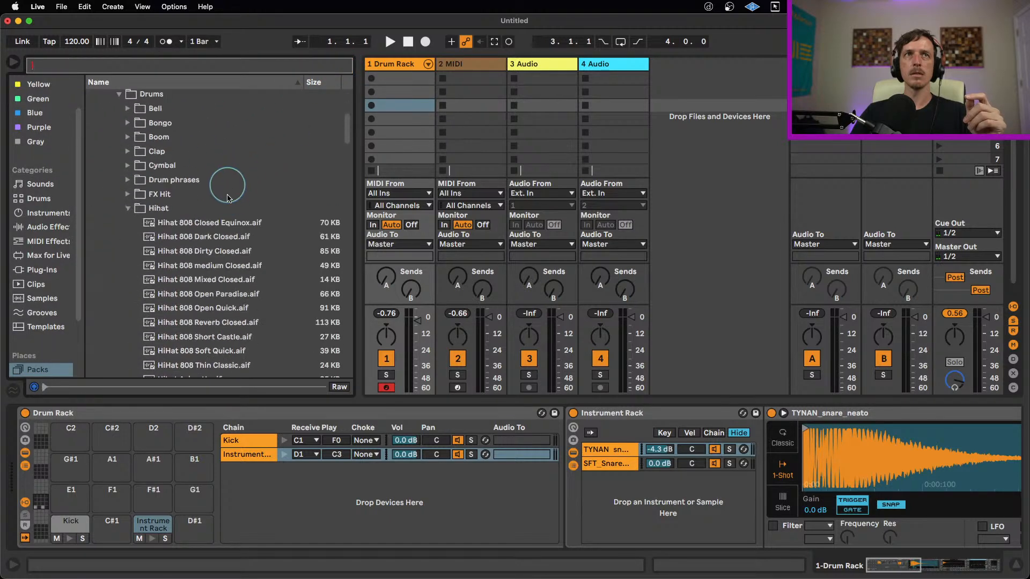
pyautogui.scroll(-3, 227, 198)
# Step: Audition the 808 hi-hat samples and load Hihat 808 Closed Equinox.aif onto the Drum Rack's F1 pad
pyautogui.click(205, 217)
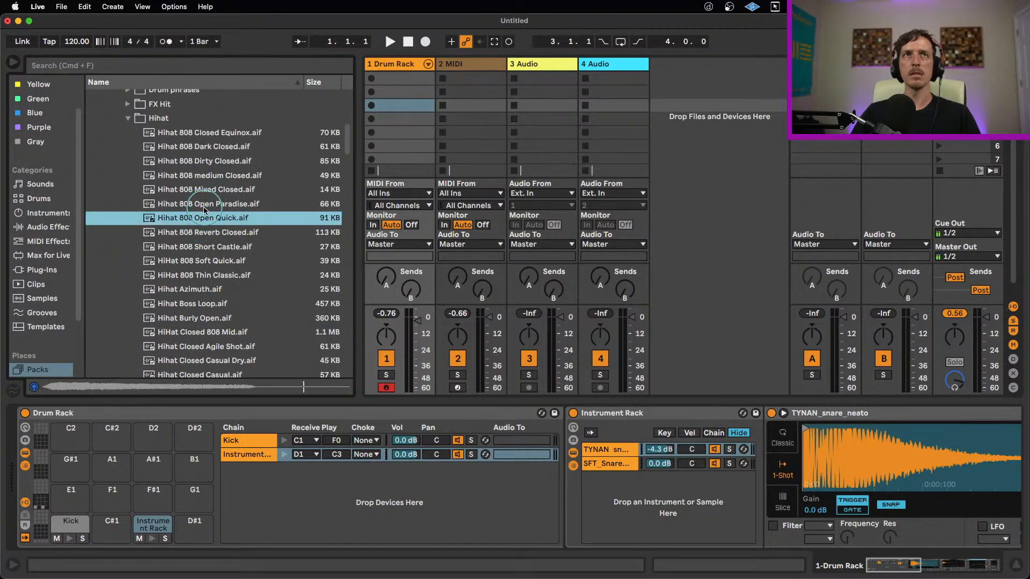
pyautogui.click(205, 204)
pyautogui.click(212, 190)
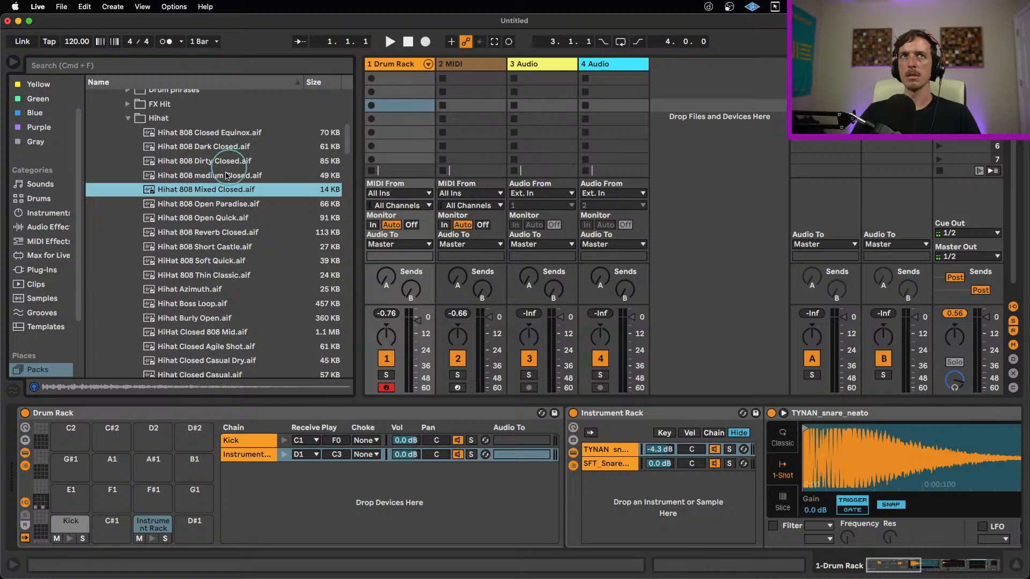
pyautogui.click(224, 175)
pyautogui.click(219, 161)
pyautogui.click(213, 149)
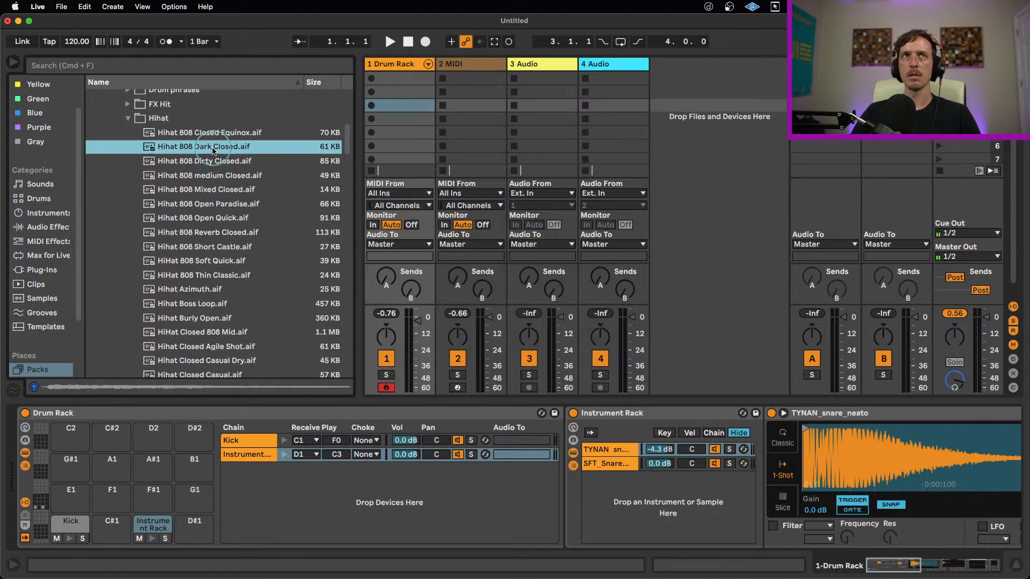
pyautogui.click(207, 134)
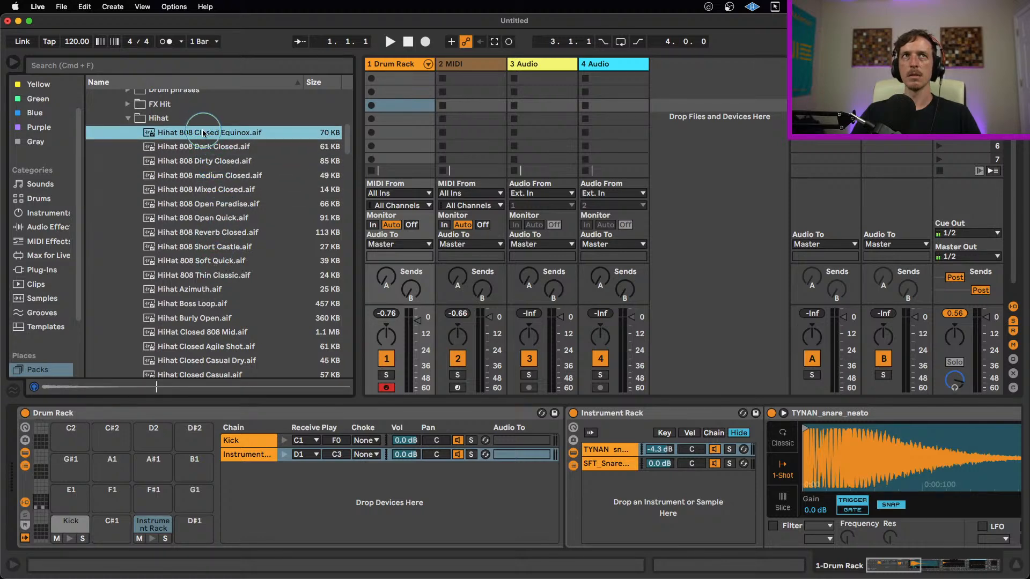
pyautogui.moveTo(204, 133); pyautogui.dragTo(121, 508)
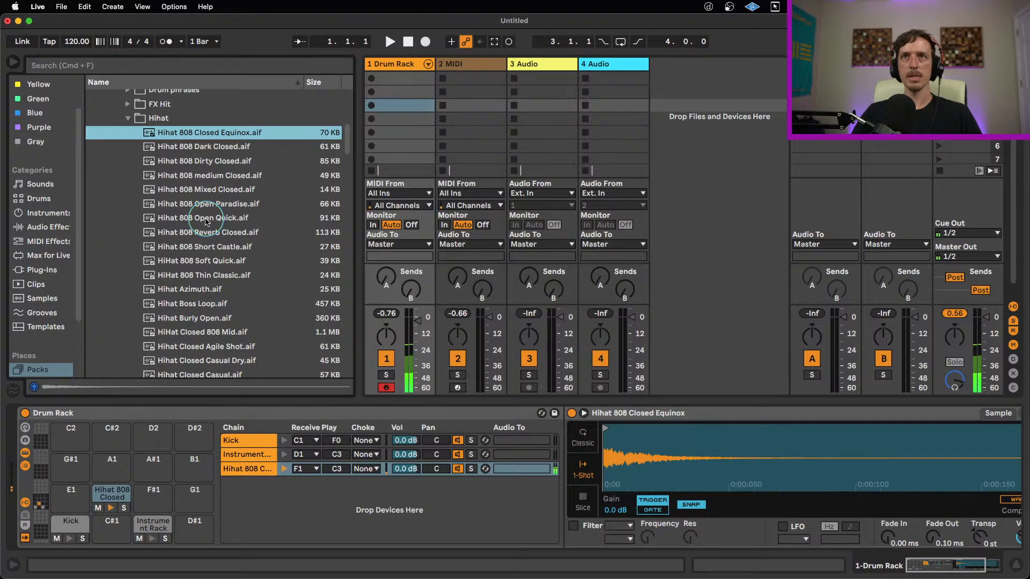
# Step: Audition more hi-hats, try Hihat Closed Deep Knight.aif on the F#1 pad and delete it from the Drum Rack
pyautogui.click(215, 232)
pyautogui.click(218, 275)
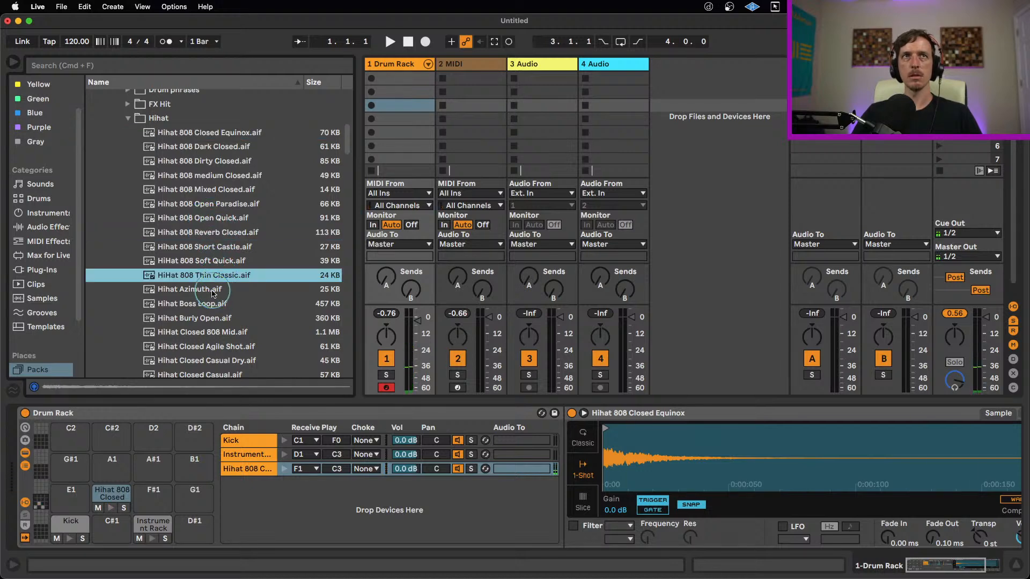
pyautogui.click(211, 292)
pyautogui.scroll(-1, 226, 300)
pyautogui.scroll(-1, 229, 304)
pyautogui.click(218, 282)
pyautogui.click(218, 296)
pyautogui.scroll(-4, 221, 300)
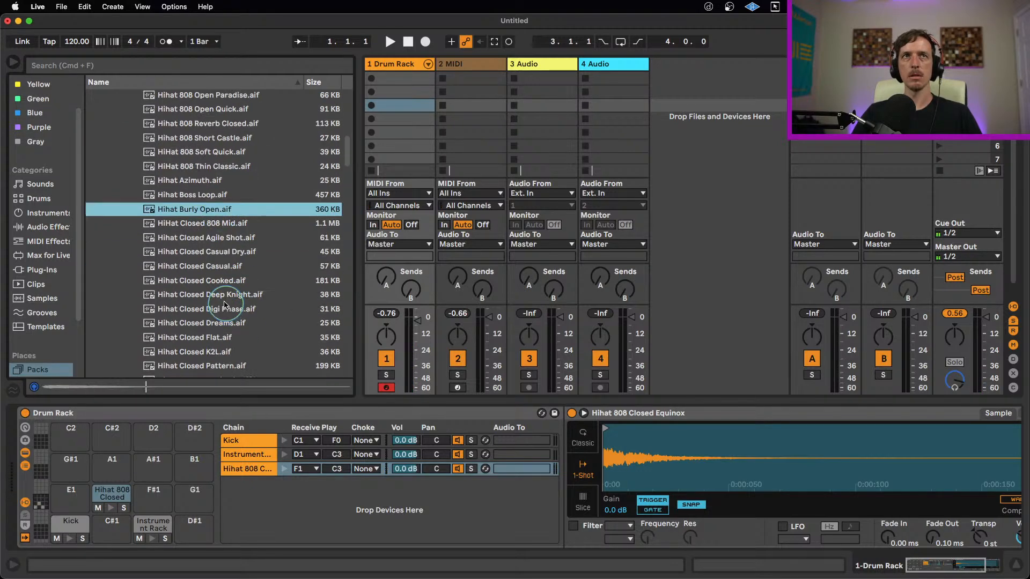
pyautogui.click(217, 285)
pyautogui.click(219, 296)
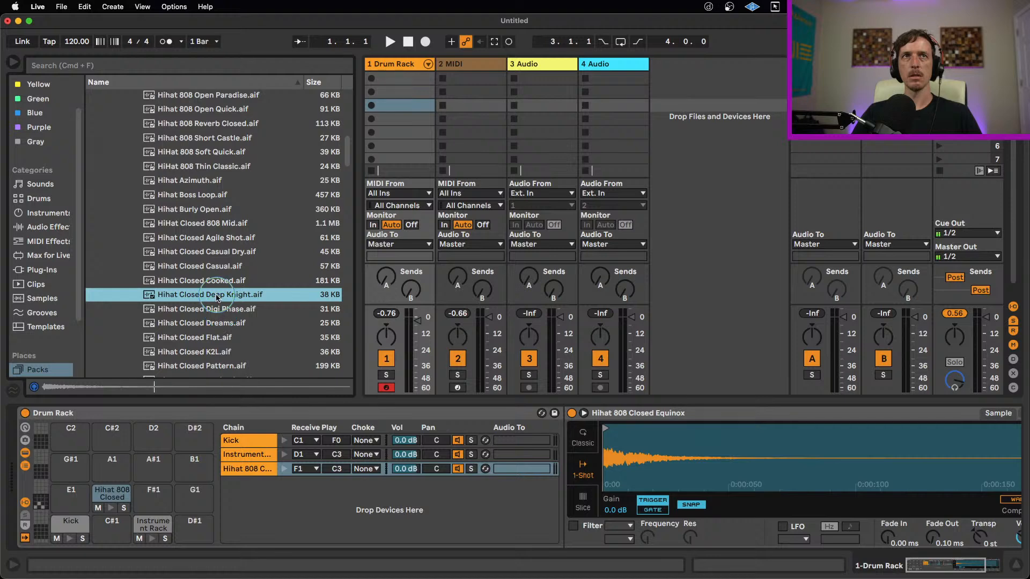
pyautogui.moveTo(213, 298); pyautogui.dragTo(155, 495)
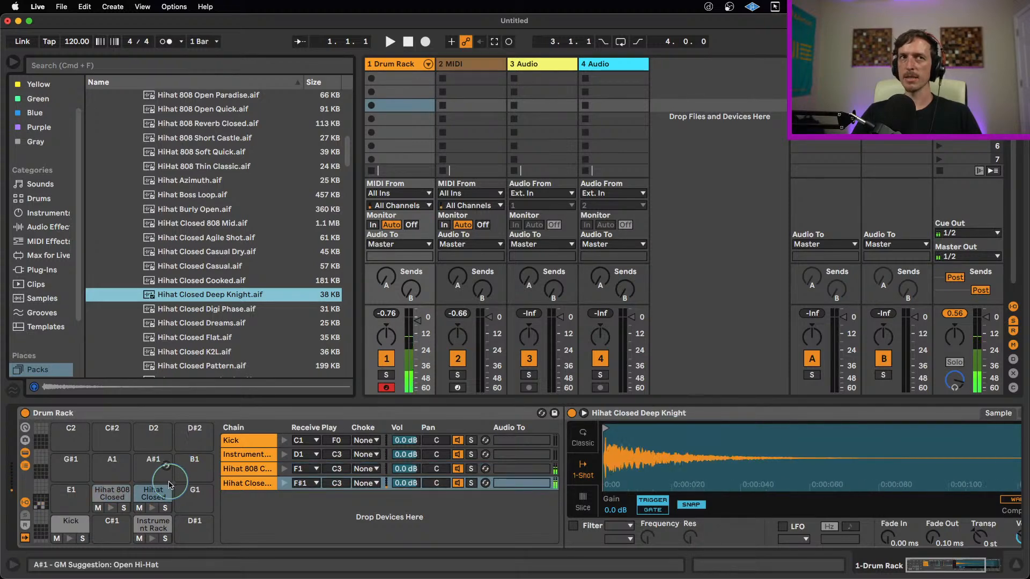
pyautogui.click(154, 492)
pyautogui.press('Delete')
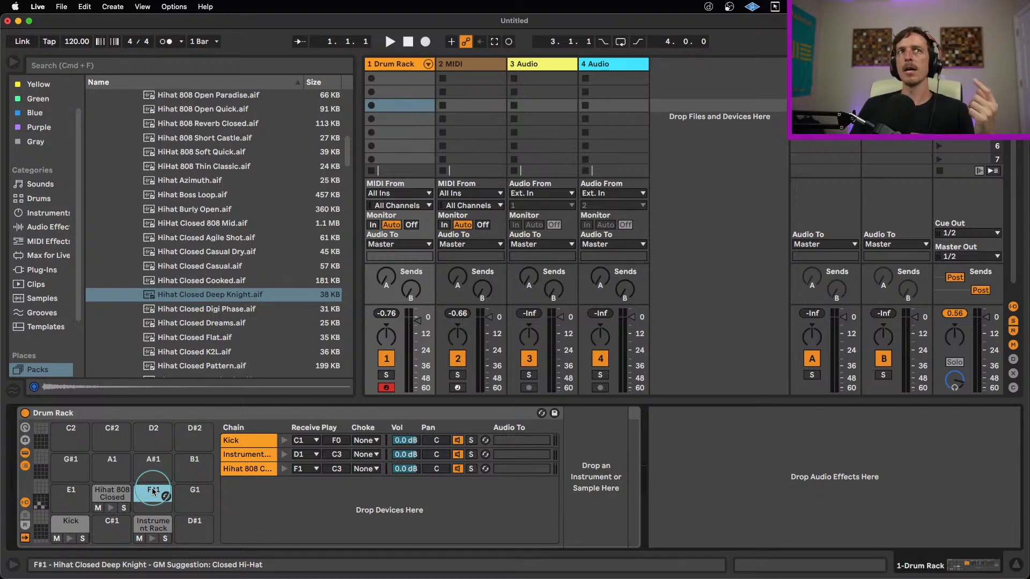
# Step: Add a Chorus-Ensemble audio effect after the whole Drum Rack and delete it again
pyautogui.click(48, 226)
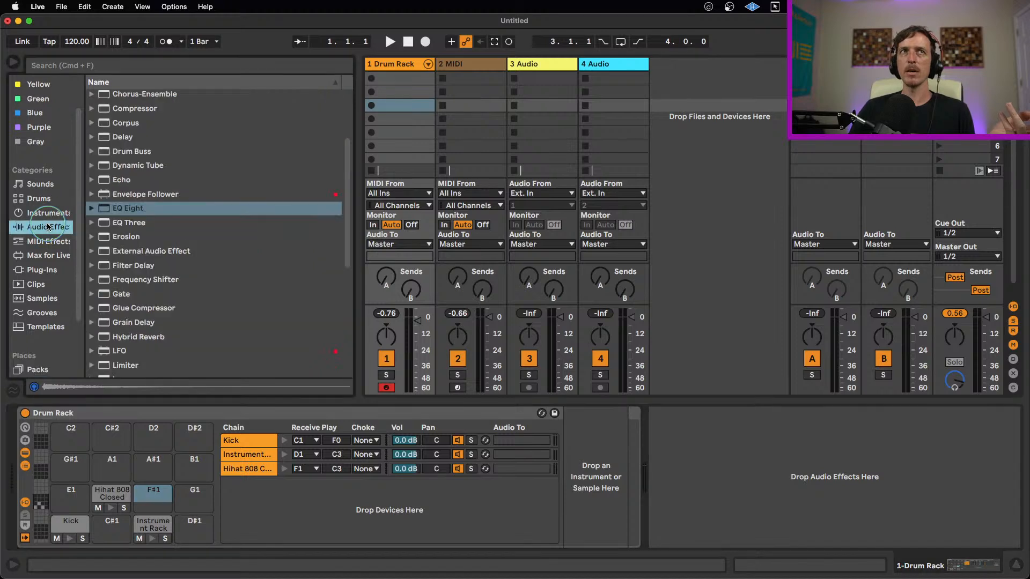
pyautogui.scroll(3, 198, 241)
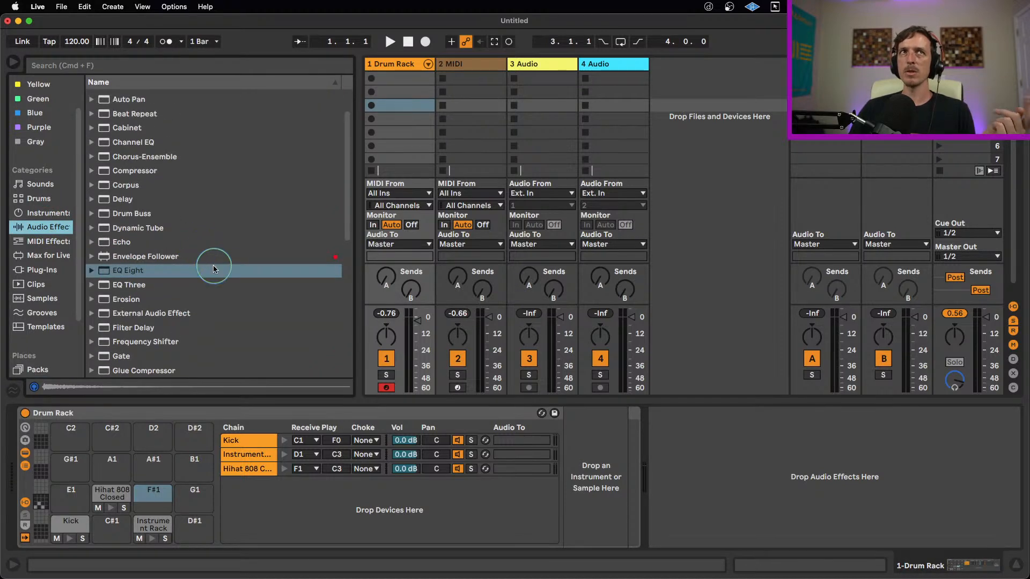
pyautogui.scroll(-5, 205, 265)
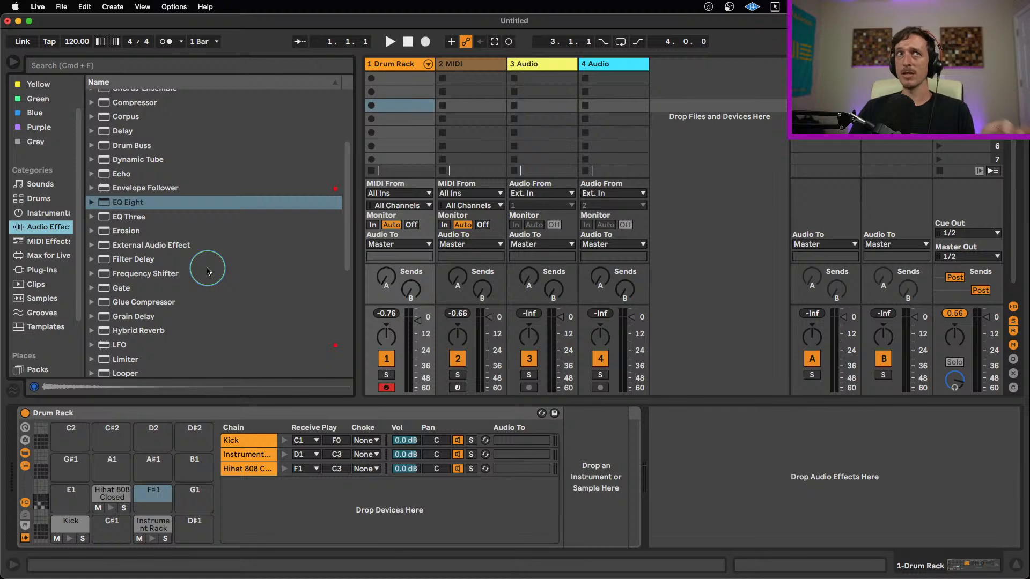
pyautogui.scroll(2, 145, 131)
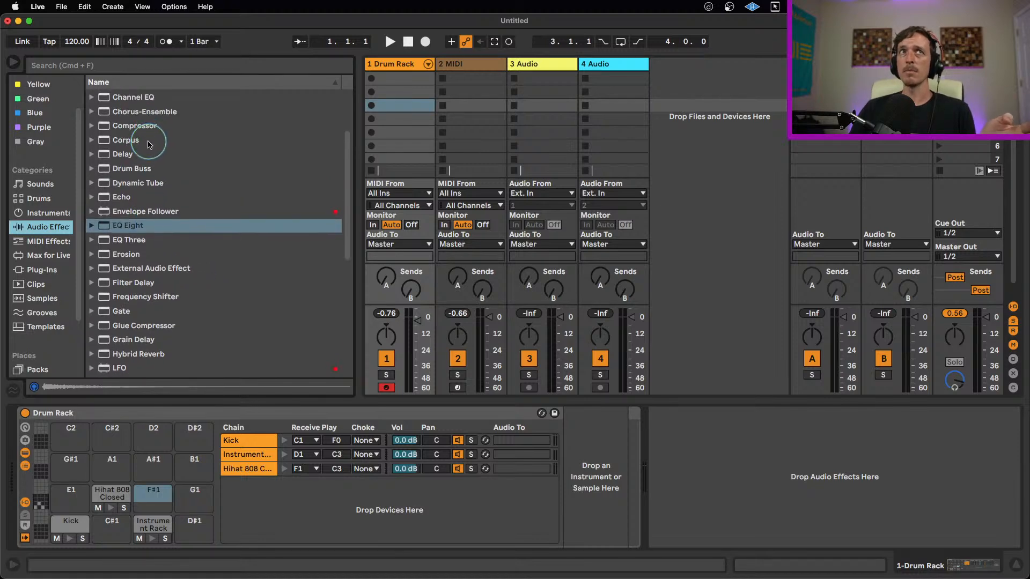
pyautogui.moveTo(137, 112); pyautogui.dragTo(750, 501)
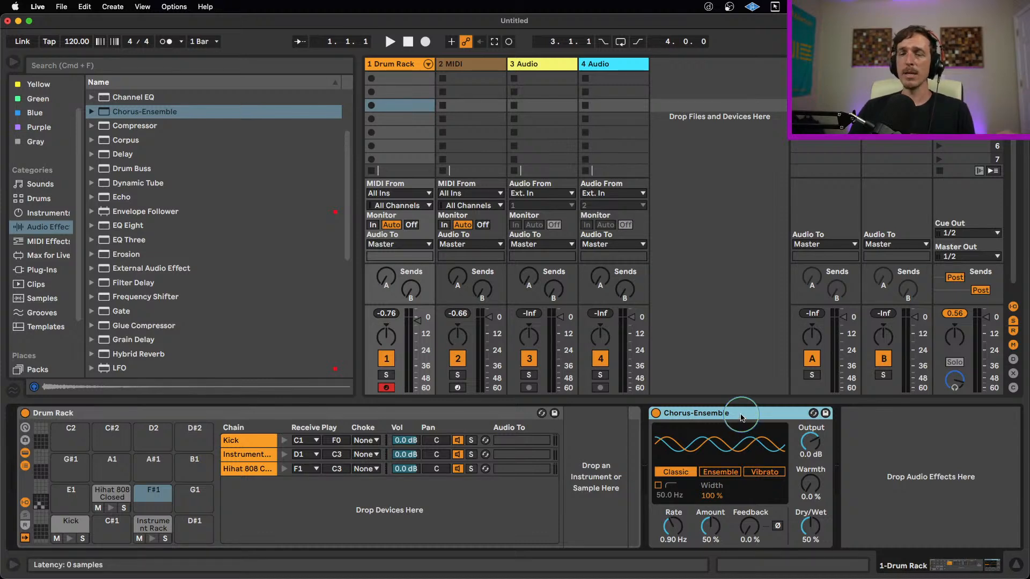
pyautogui.press('Delete')
# Step: Place a Spectral Time effect after the whole Drum Rack, look at it beside the snare chain, and remove it
pyautogui.scroll(-3, 224, 287)
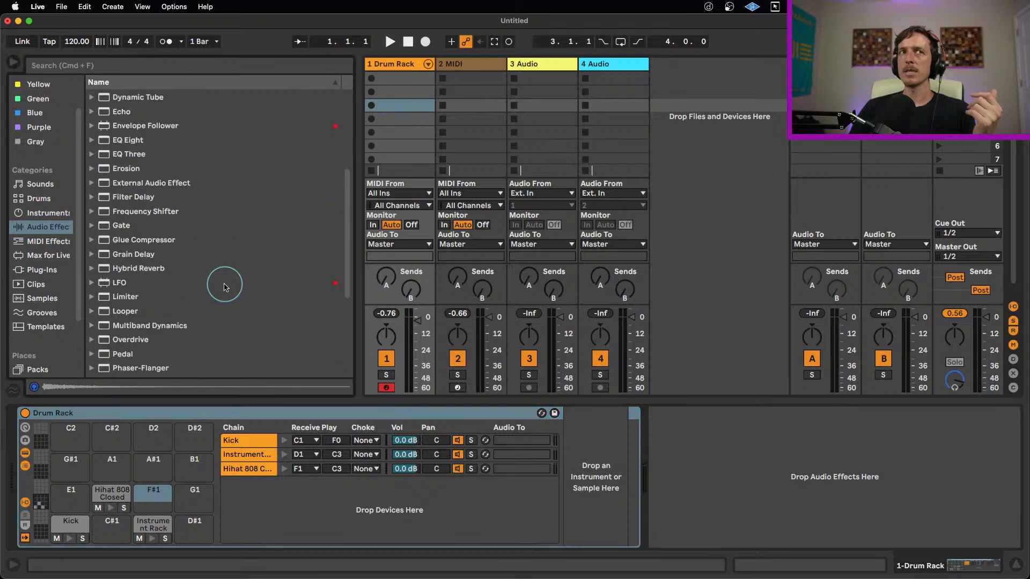
pyautogui.scroll(-4, 224, 287)
pyautogui.click(162, 330)
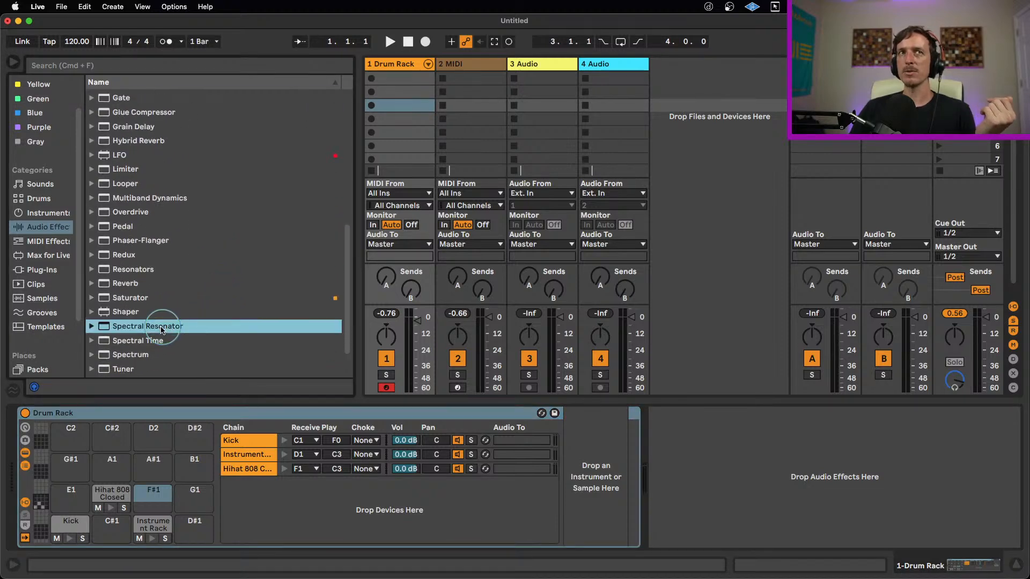
pyautogui.click(154, 342)
pyautogui.click(153, 329)
pyautogui.moveTo(141, 342); pyautogui.dragTo(777, 493)
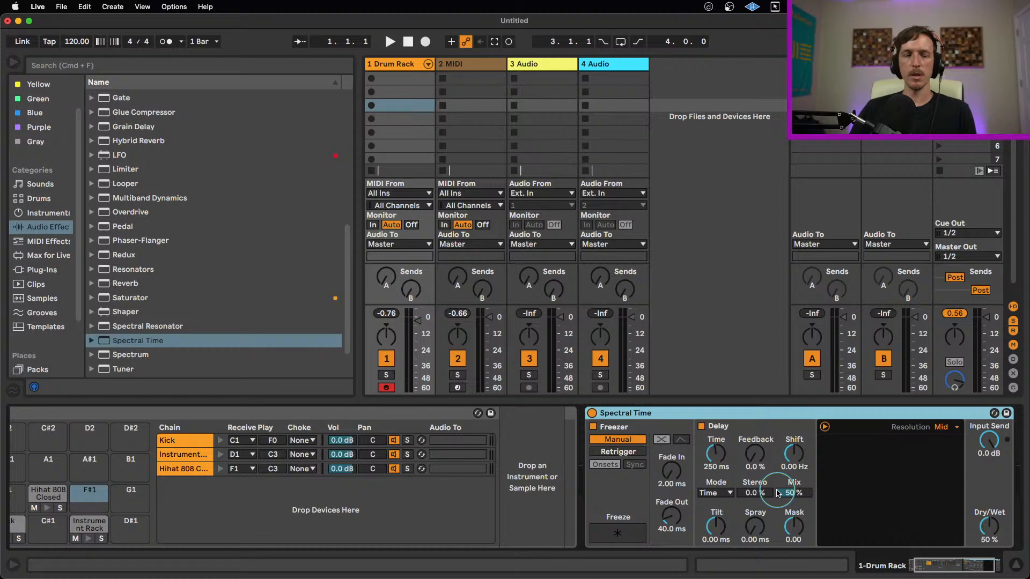
pyautogui.moveTo(886, 566); pyautogui.dragTo(969, 576)
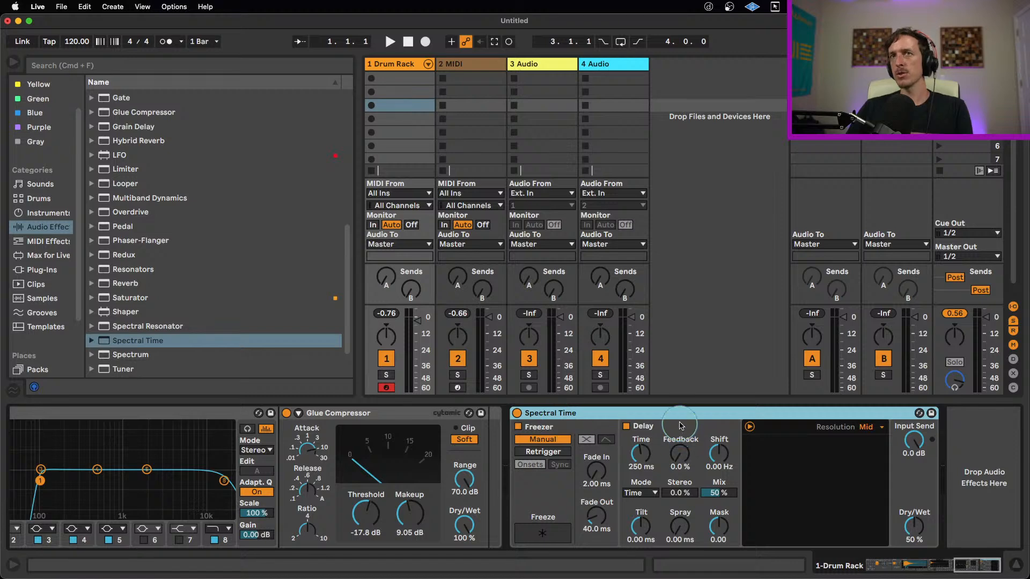
pyautogui.press('Delete')
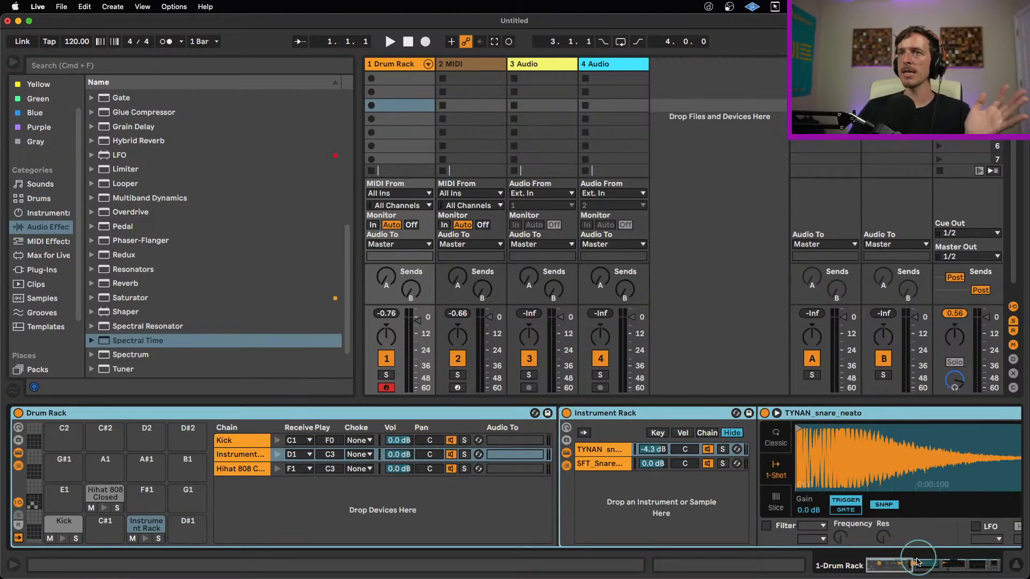
# Step: Collapse the snare chain's Hybrid Reverb, EQ Eight and Glue Compressor devices
pyautogui.moveTo(917, 562); pyautogui.dragTo(938, 567)
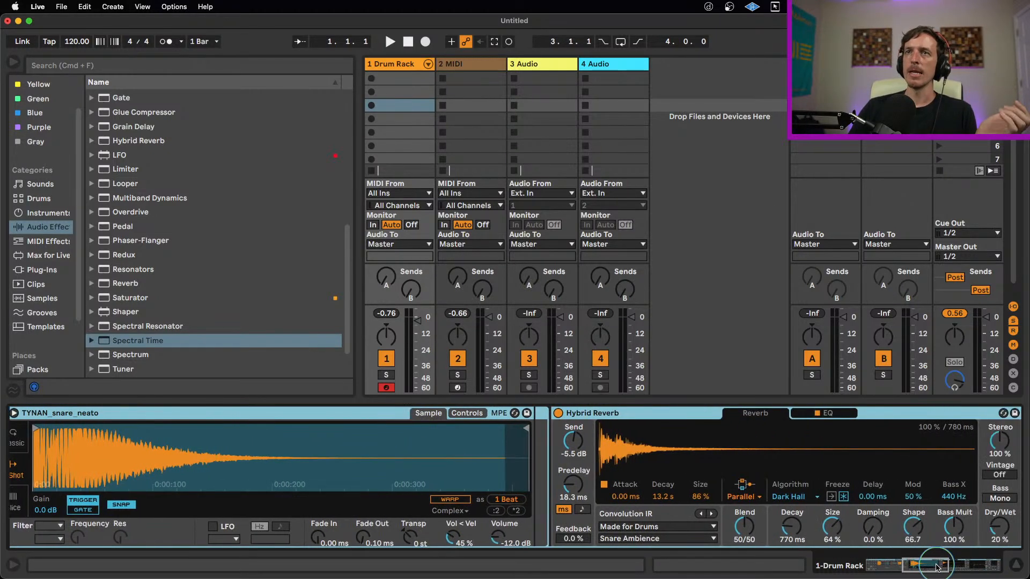
pyautogui.doubleClick(605, 411)
pyautogui.click(650, 417)
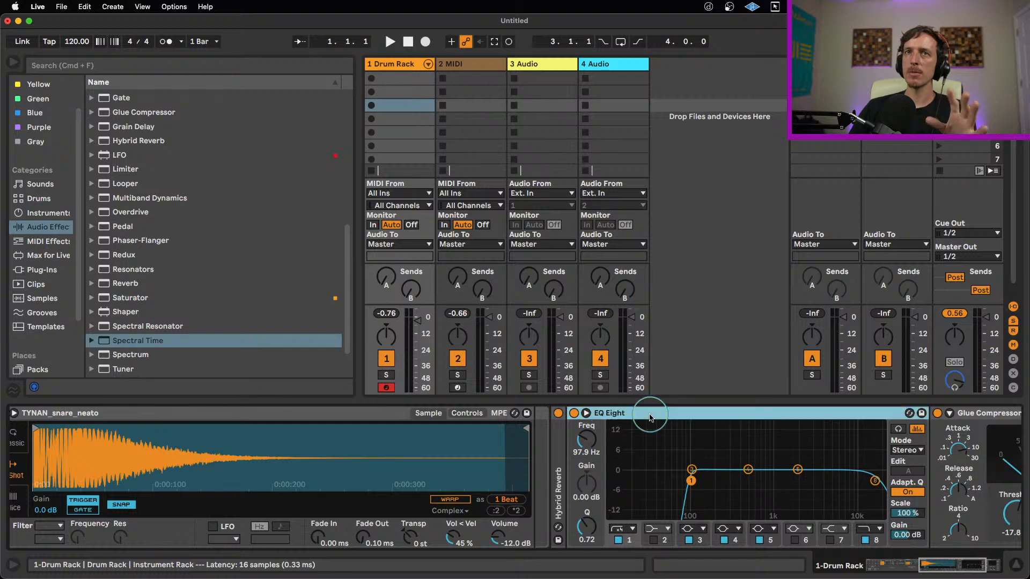
pyautogui.doubleClick(651, 416)
pyautogui.doubleClick(658, 415)
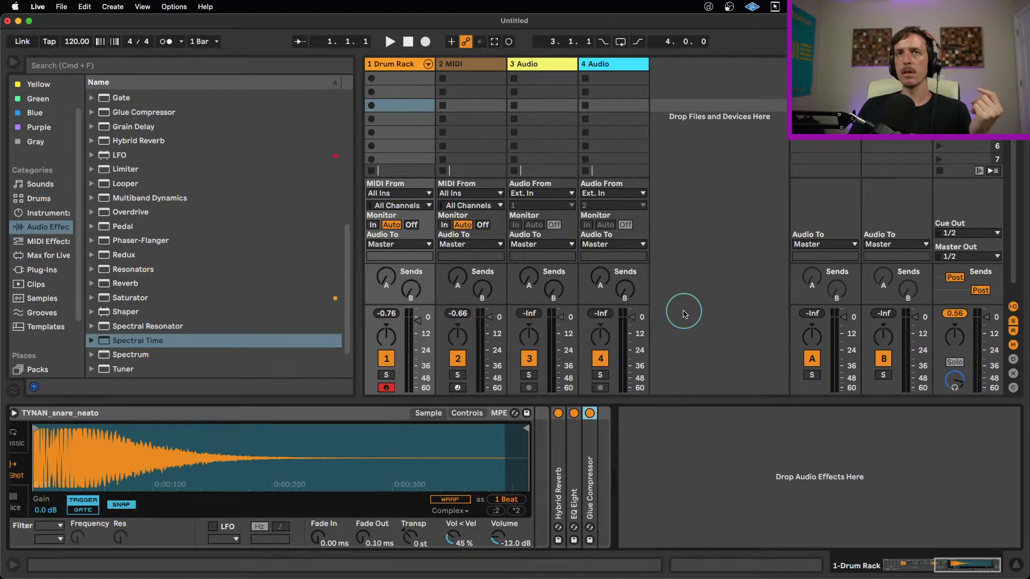
# Step: Create a MIDI clip in the 2 MIDI track's fourth slot and draw two 1/16 notes, one of them A#3 at 1.2.4
pyautogui.doubleClick(472, 116)
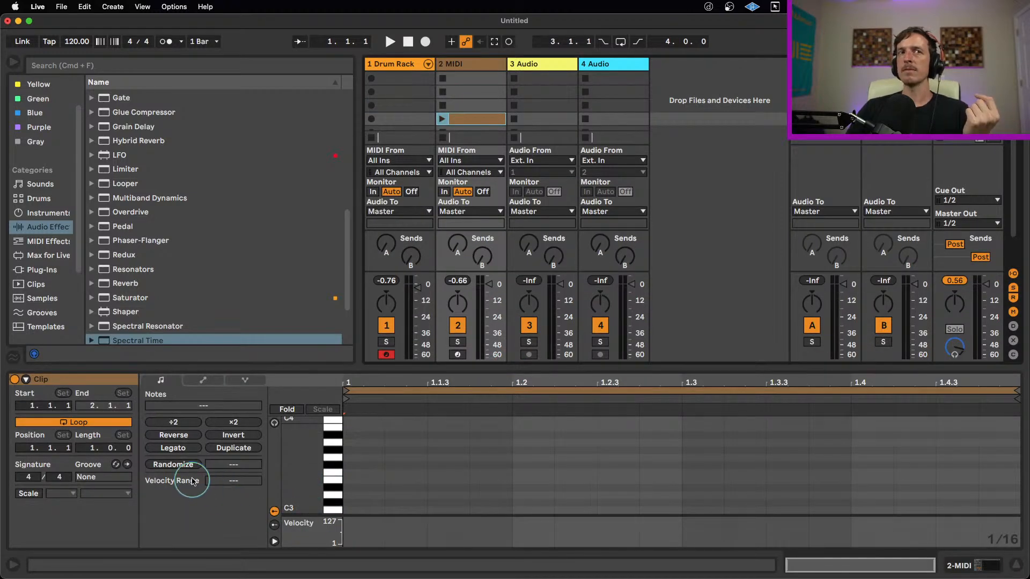
pyautogui.doubleClick(475, 487)
pyautogui.doubleClick(651, 434)
pyautogui.moveTo(738, 428); pyautogui.dragTo(628, 456)
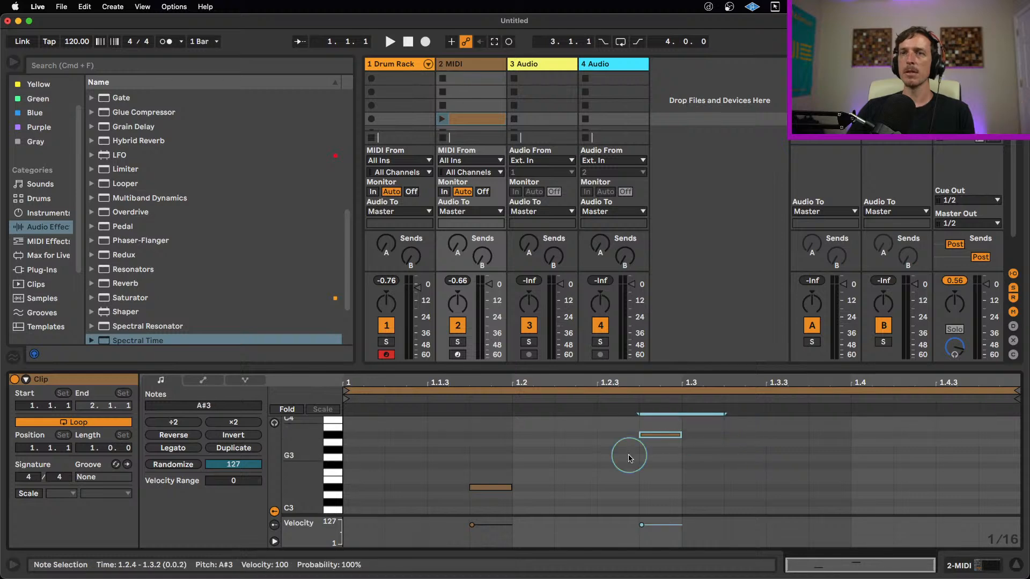
# Step: Create a clip in the Drum Rack track's second slot and place a 1/16 Hihat 808 Closed Equinox note exactly at 1.1.1
pyautogui.doubleClick(395, 92)
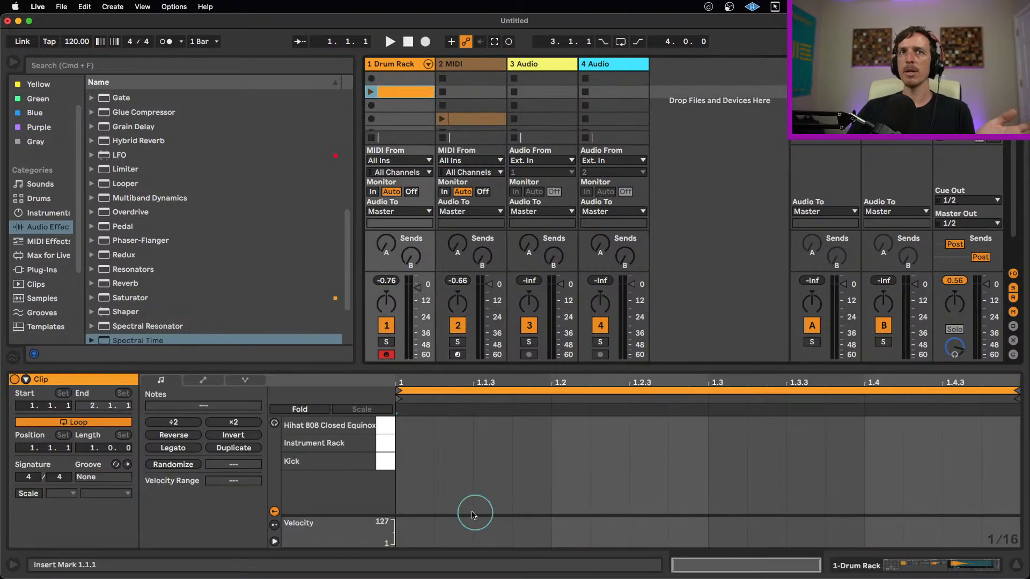
pyautogui.doubleClick(422, 427)
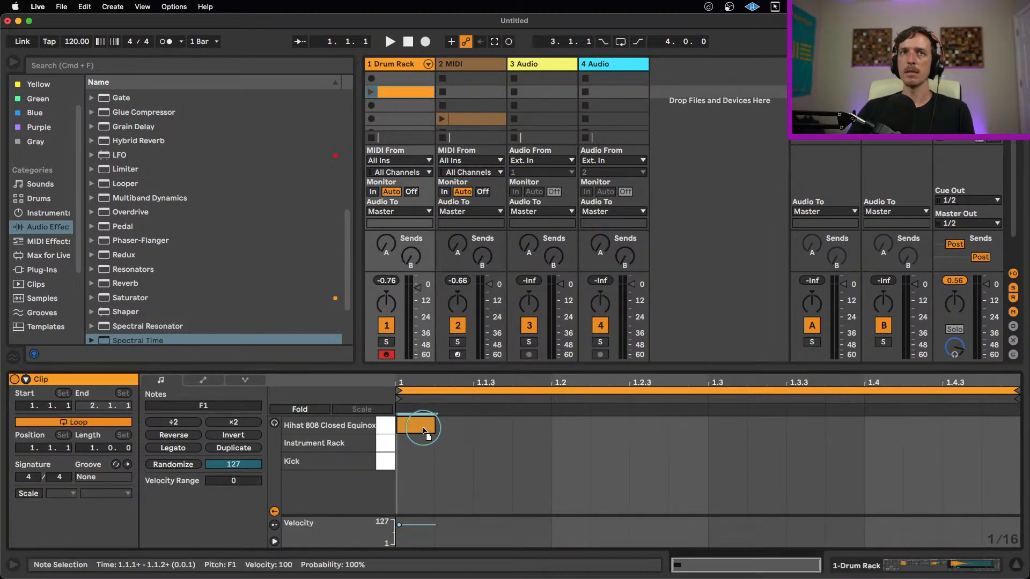
pyautogui.moveTo(423, 429); pyautogui.dragTo(420, 427)
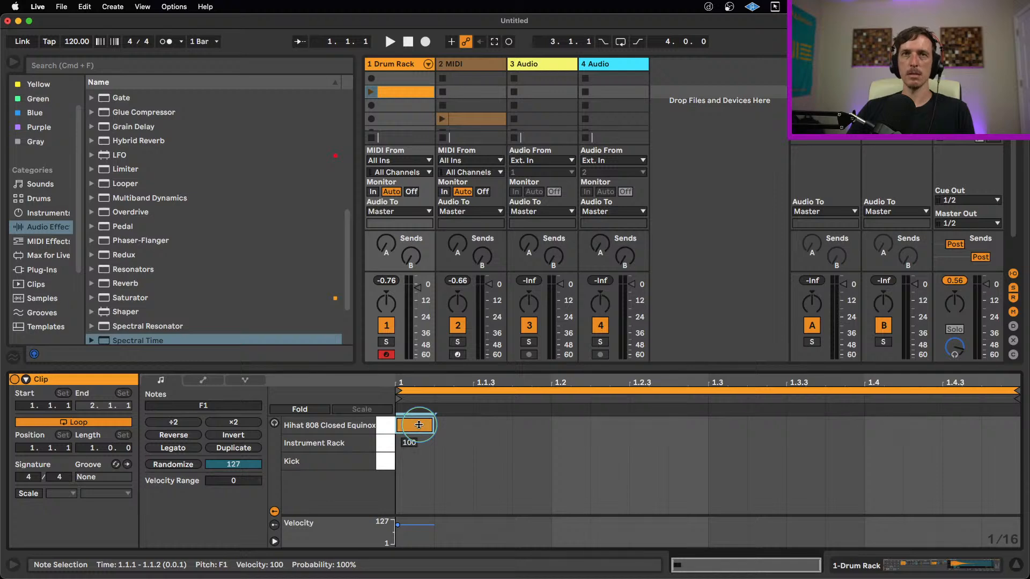
# Step: Duplicate the hi-hat note repeatedly to fill the one-bar clip with sixteenth notes
pyautogui.press('super+d')
pyautogui.press('super+d')
pyautogui.press('super+d')
pyautogui.press('super+d')
pyautogui.press('super+d')
pyautogui.press('super+d')
pyautogui.press('super+d')
pyautogui.press('super+d')
pyautogui.press('super+d')
pyautogui.press('super+d')
pyautogui.press('super+d')
pyautogui.press('super+d')
pyautogui.press('super+d')
pyautogui.press('super+d')
pyautogui.press('super+d')
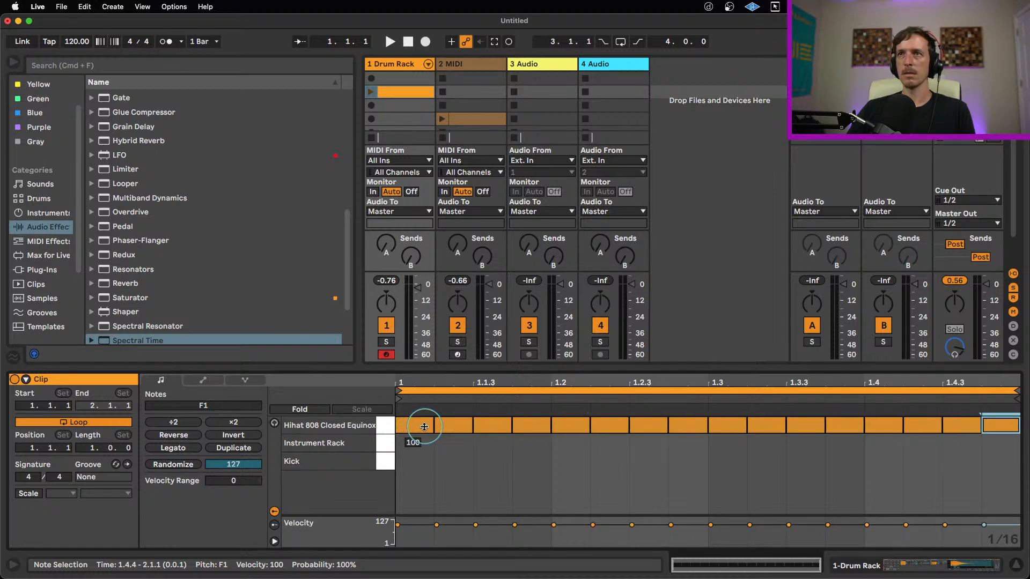
# Step: Select all the hi-hat notes in the Drum Rack clip and launch the clip to audition it
pyautogui.click(607, 498)
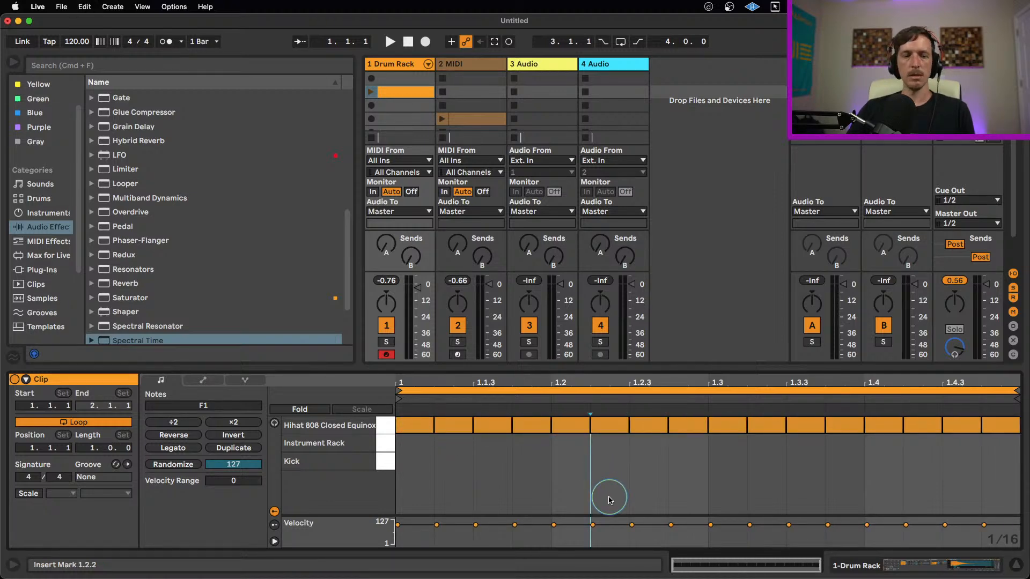
pyautogui.press('super+a')
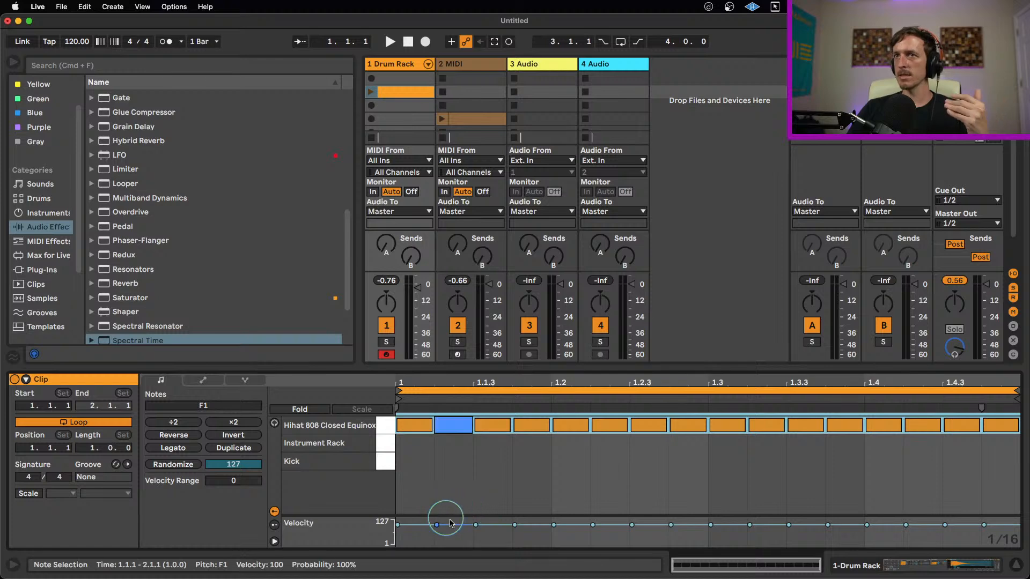
pyautogui.click(371, 92)
pyautogui.click(481, 257)
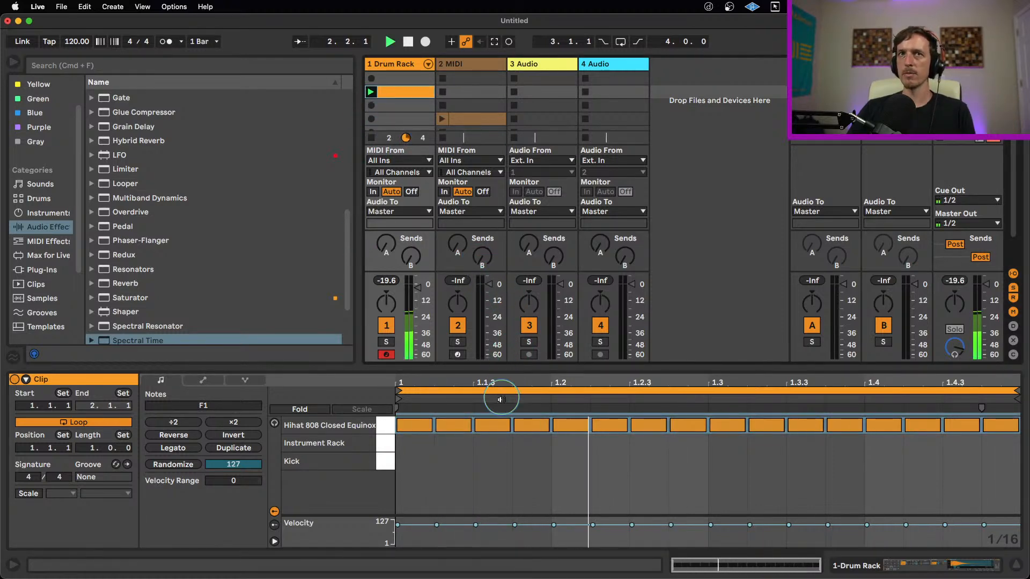
# Step: Try randomizing the hi-hat note velocities with an amount of 127, and undo the randomization
pyautogui.click(194, 465)
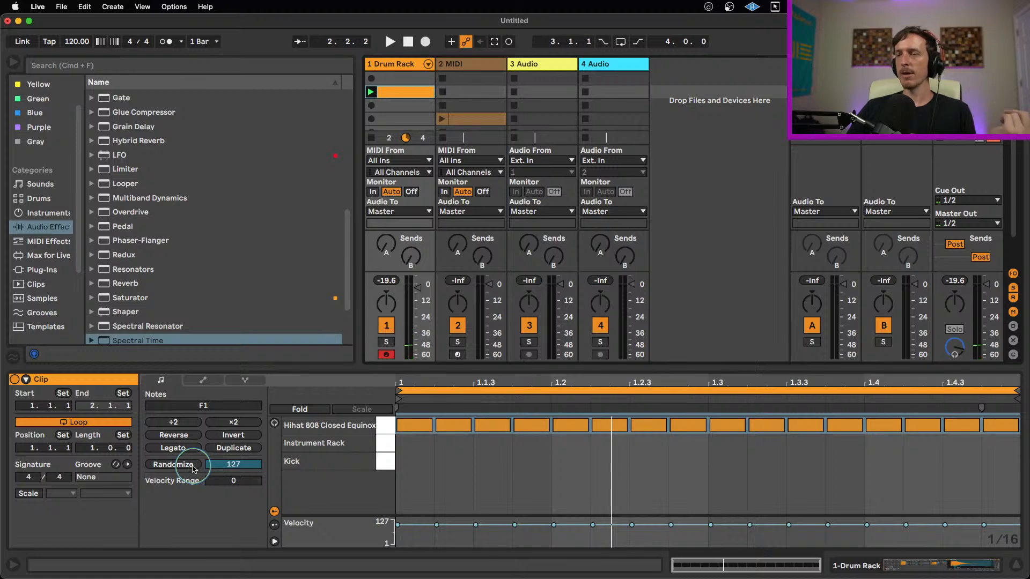
pyautogui.click(194, 468)
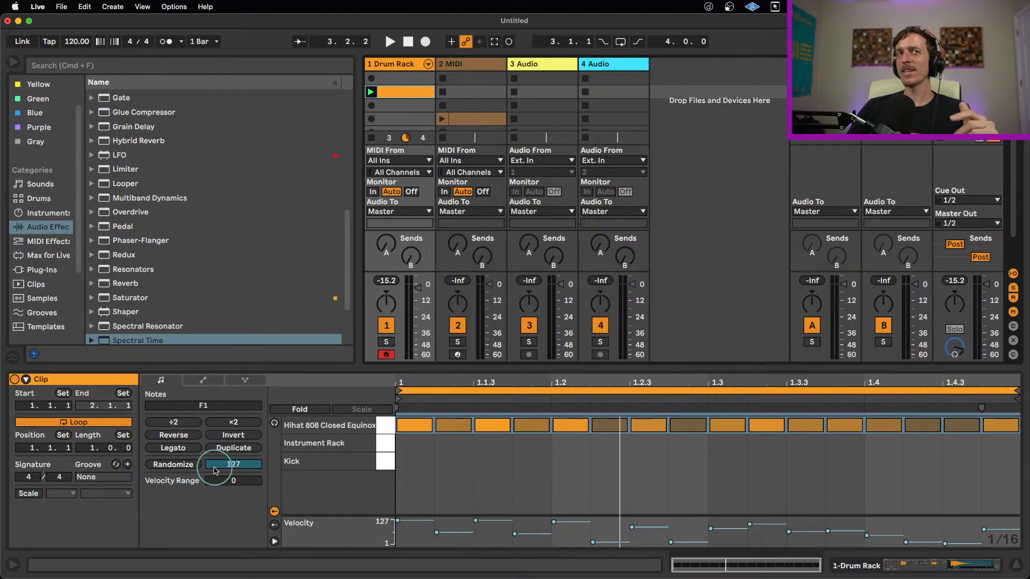
pyautogui.moveTo(231, 462); pyautogui.dragTo(214, 470)
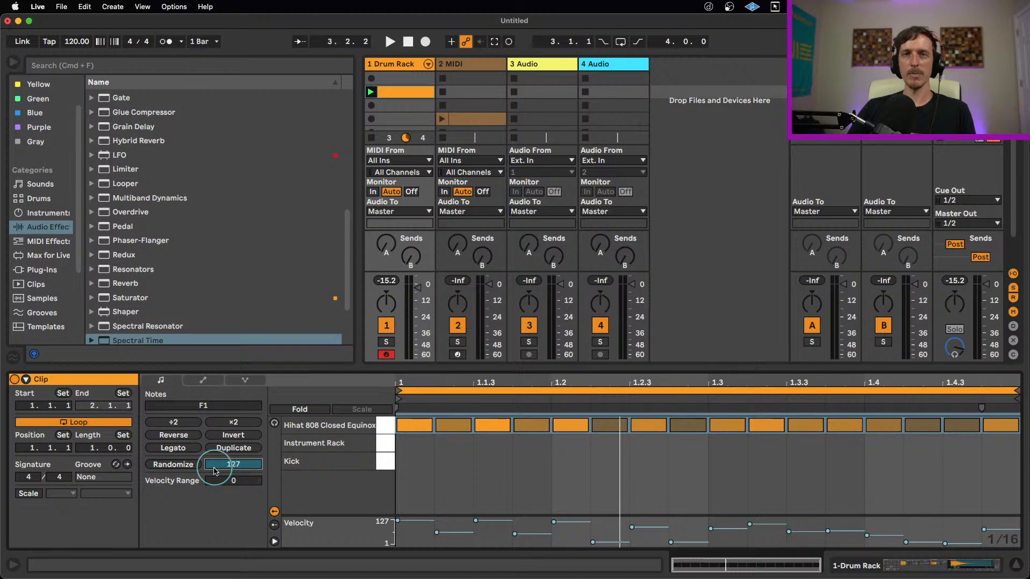
pyautogui.press('super+z')
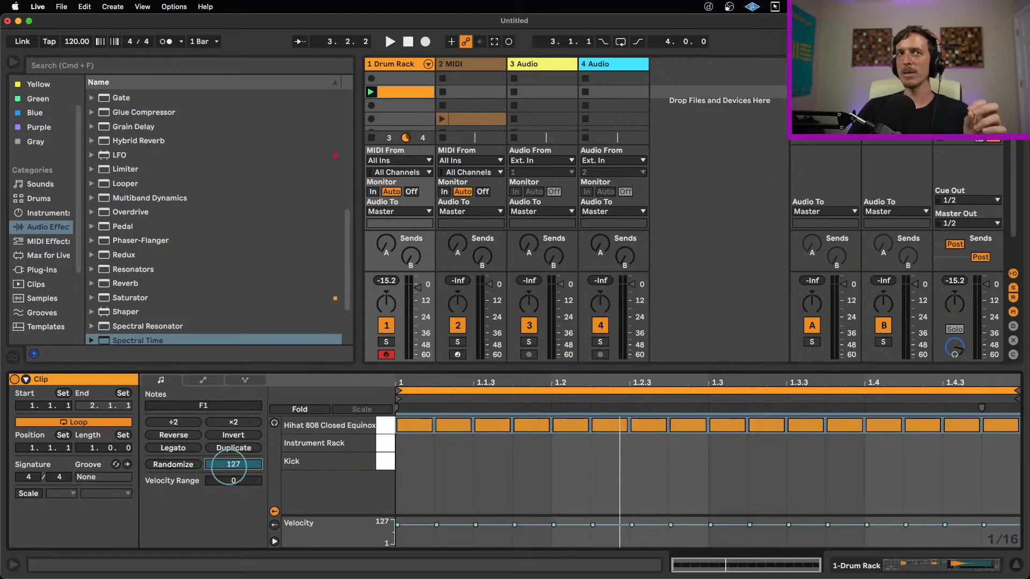
# Step: Set the velocity randomize amount to 15, randomize the hi-hat velocities several times, and audition the clip
pyautogui.moveTo(229, 467); pyautogui.dragTo(229, 535)
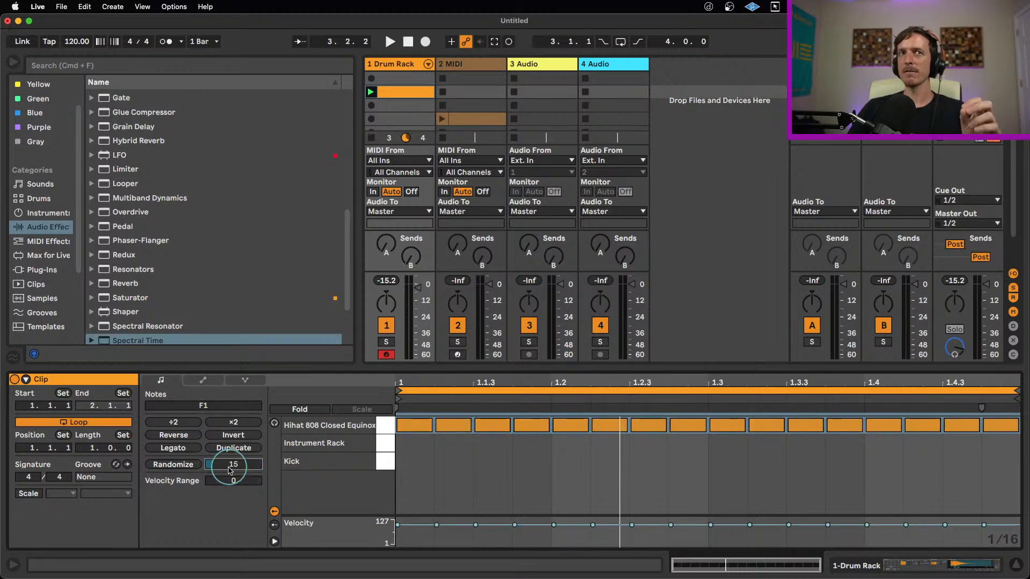
pyautogui.click(187, 466)
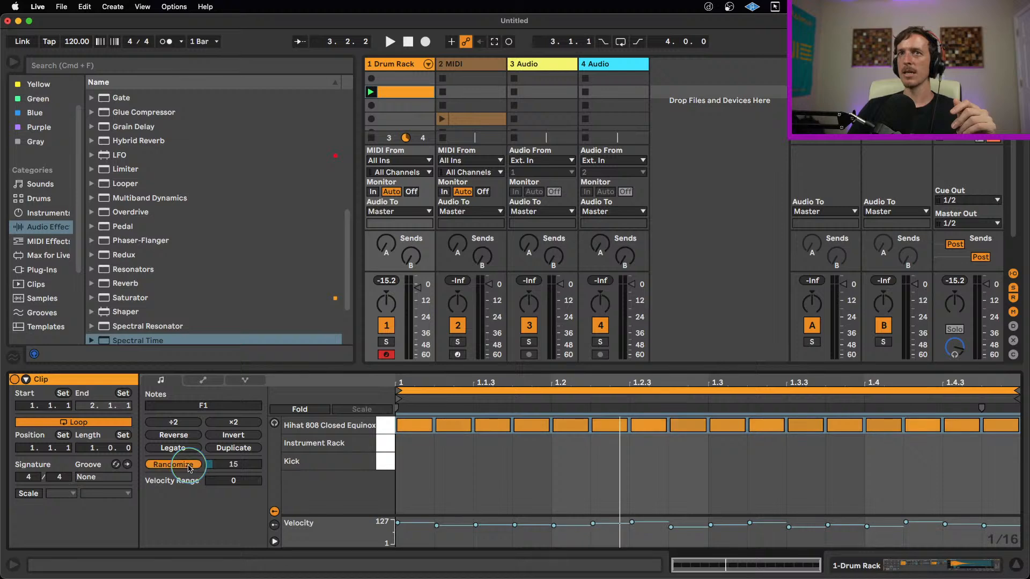
pyautogui.click(187, 466)
pyautogui.click(188, 466)
pyautogui.click(188, 466)
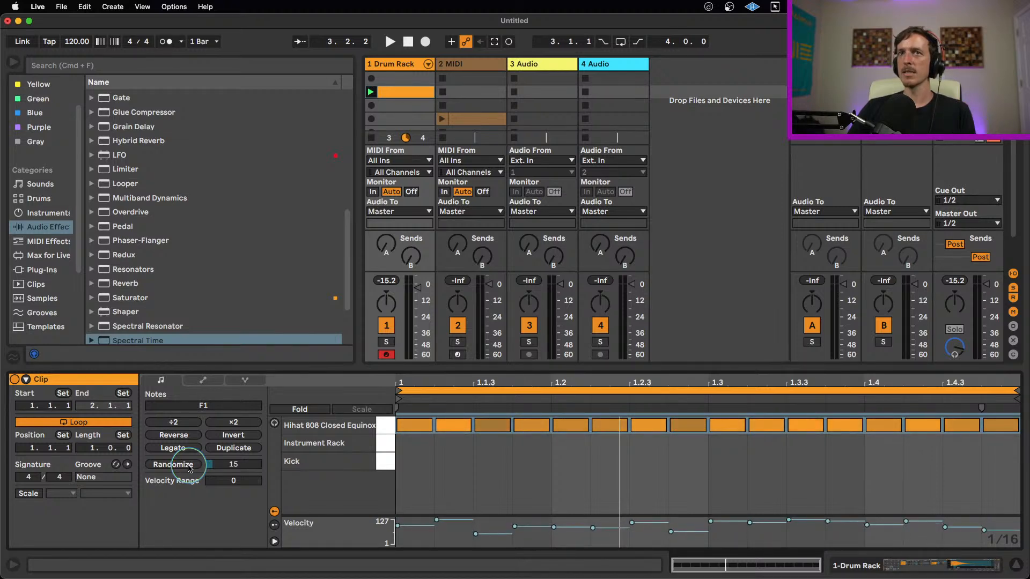
pyautogui.press('space')
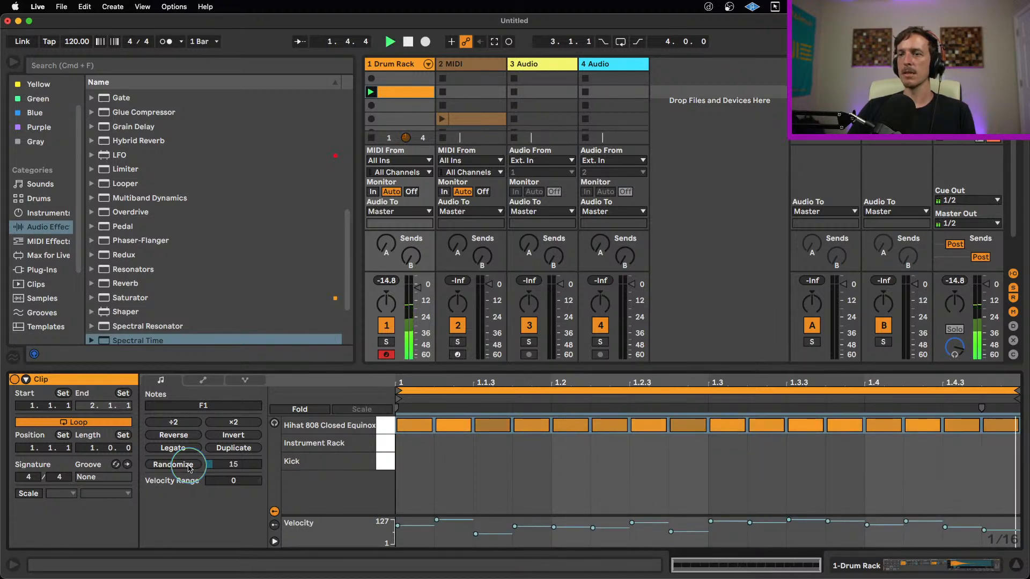
pyautogui.press('space')
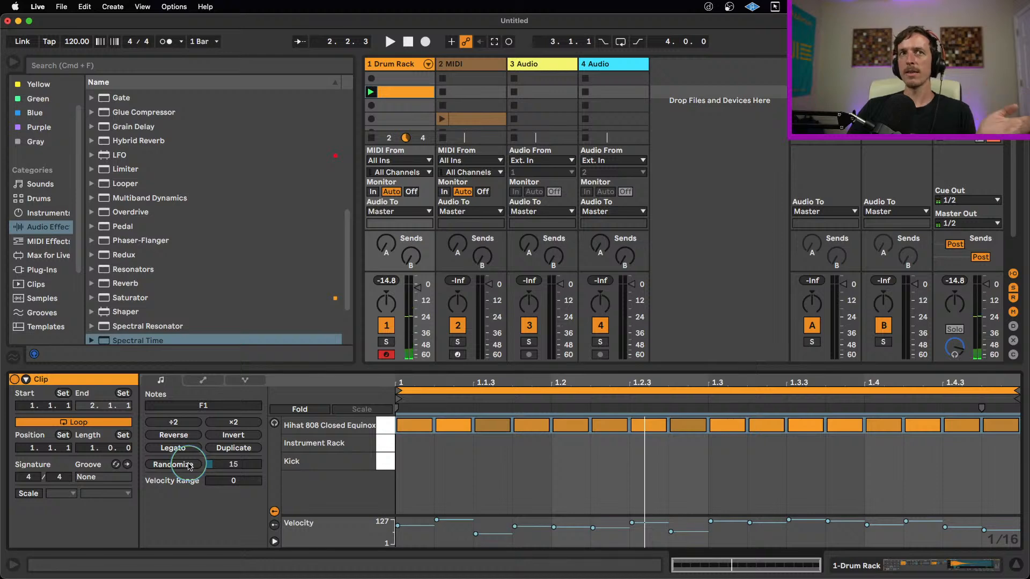
# Step: Show the Chance lane, lower the probability of all hi-hat notes to 85%, and audition the clip
pyautogui.click(274, 541)
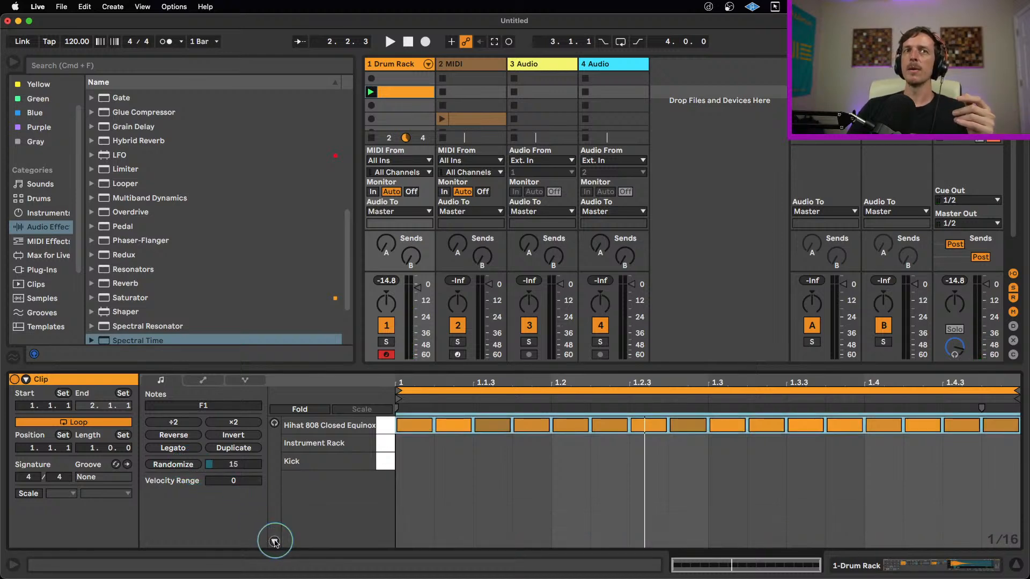
pyautogui.click(274, 541)
pyautogui.click(274, 525)
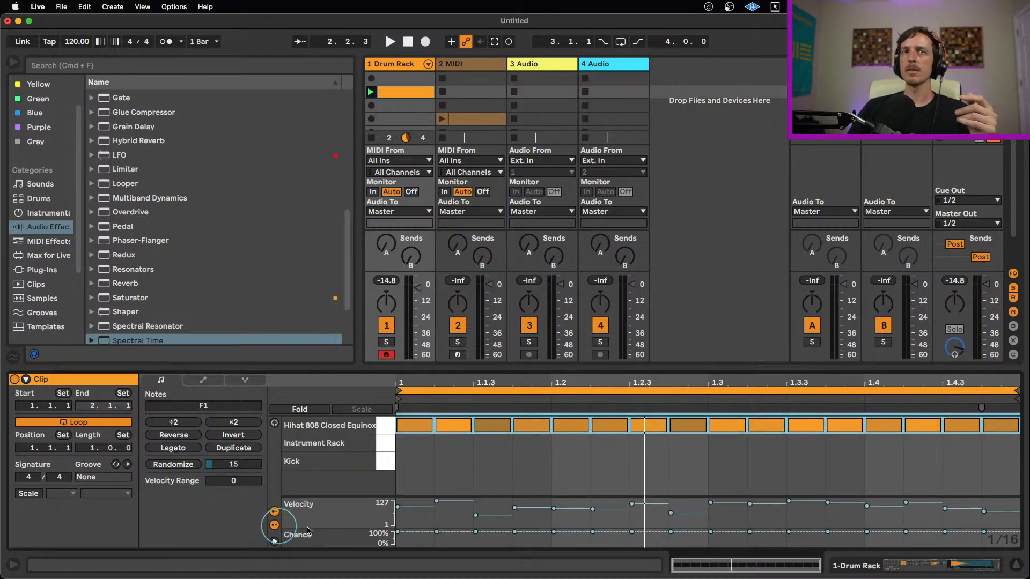
pyautogui.click(500, 477)
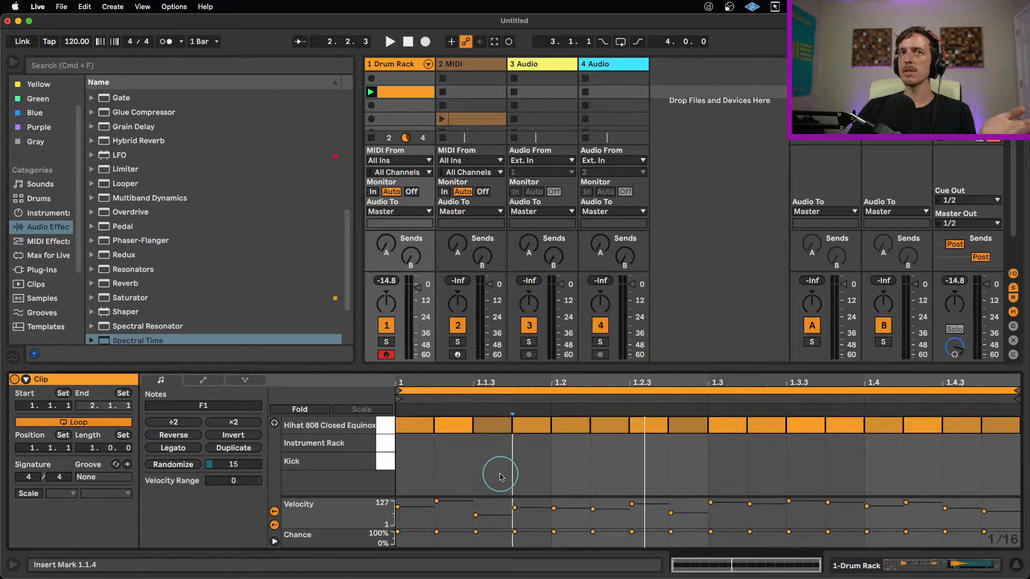
pyautogui.click(442, 532)
pyautogui.moveTo(421, 458)
pyautogui.mouseDown()
pyautogui.moveTo(457, 441)
pyautogui.moveTo(939, 394)
pyautogui.moveTo(981, 423)
pyautogui.mouseUp()
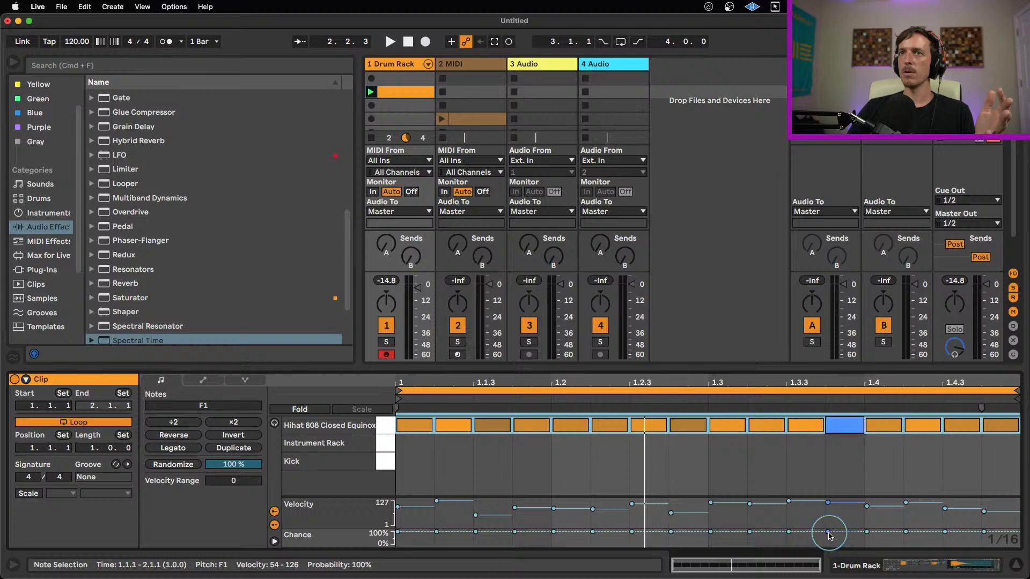
pyautogui.moveTo(830, 532); pyautogui.dragTo(830, 538)
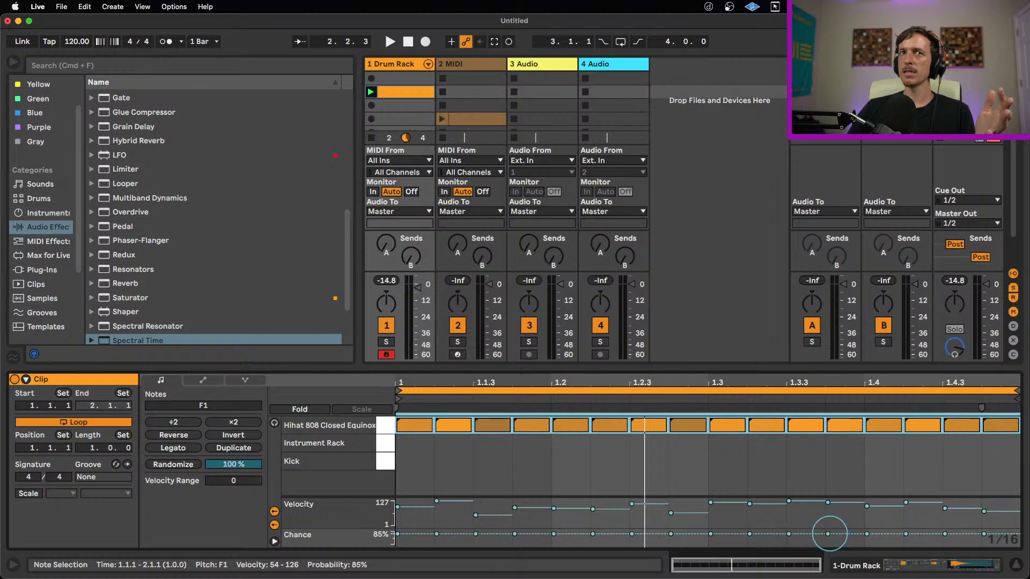
pyautogui.click(602, 462)
pyautogui.press('space')
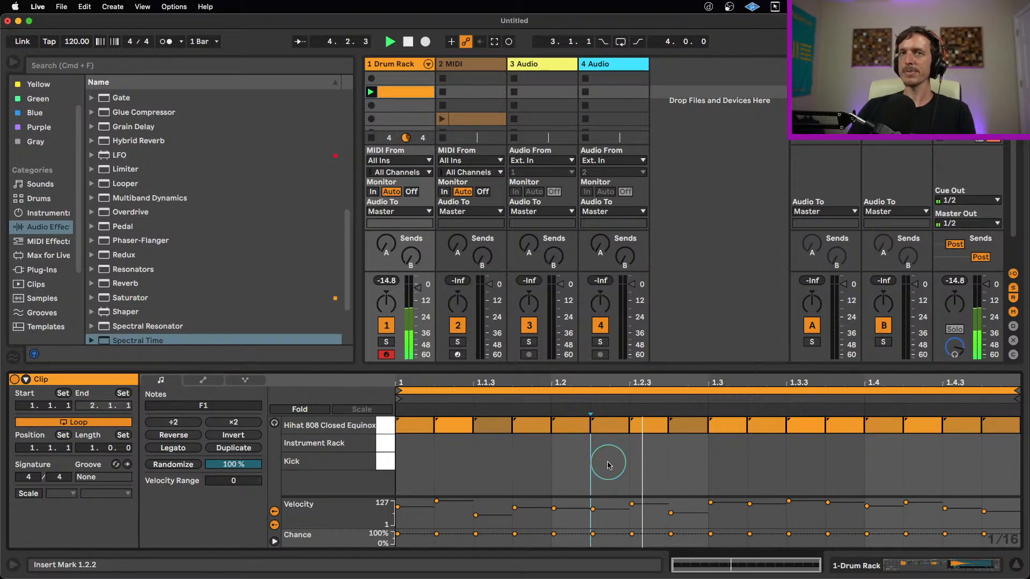
# Step: Enable the scale for the hi-hat clip and set it to F Phrygian Dominant
pyautogui.click(30, 492)
pyautogui.click(50, 494)
pyautogui.click(59, 423)
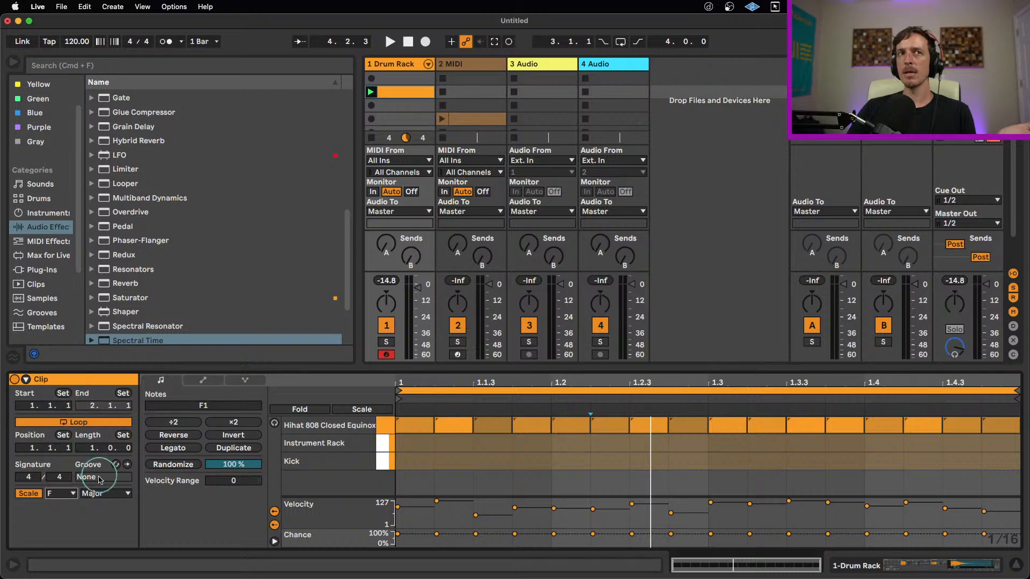
pyautogui.click(107, 494)
pyautogui.click(115, 279)
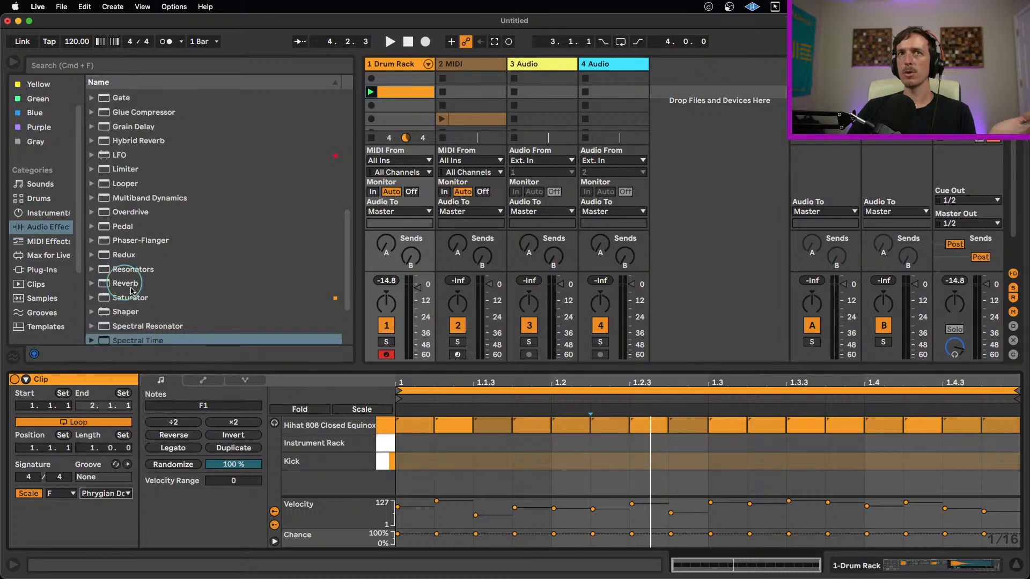
# Step: In a new clip in the 2 MIDI track's third slot, show only scale notes and draw 1/16 notes F3, A3, G♭3, A3, G♭3
pyautogui.doubleClick(477, 105)
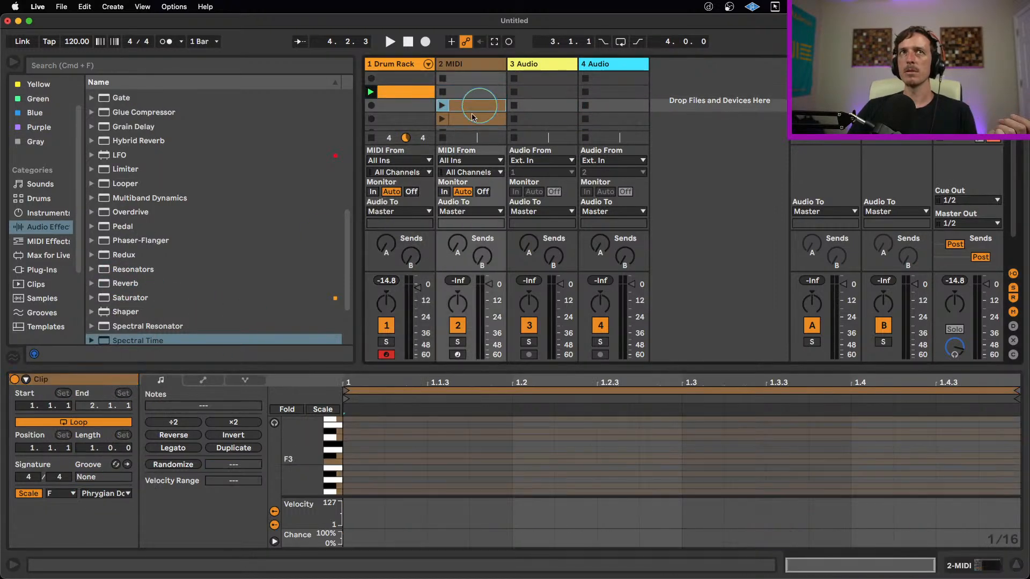
pyautogui.click(323, 409)
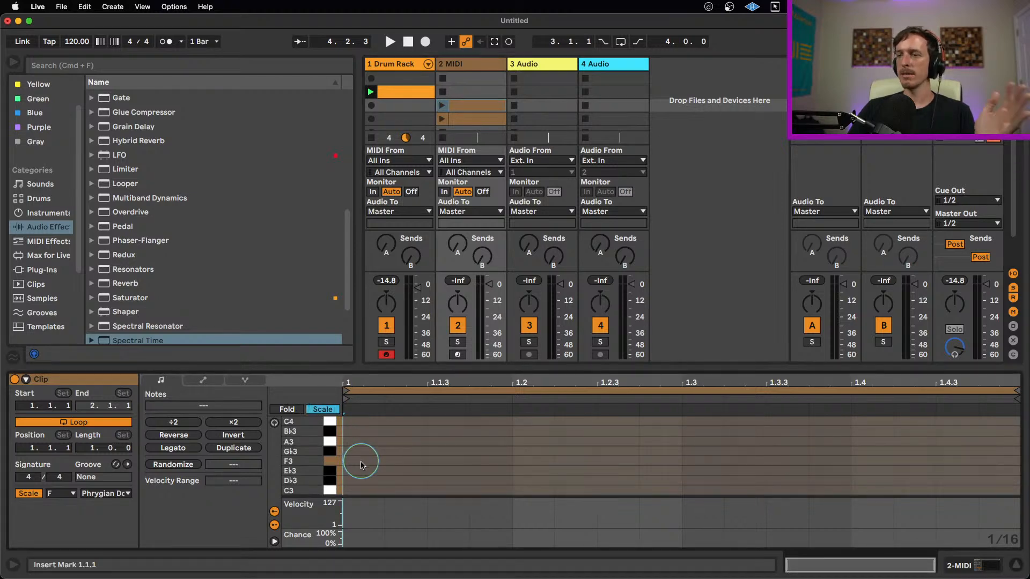
pyautogui.doubleClick(363, 462)
pyautogui.doubleClick(424, 441)
pyautogui.doubleClick(499, 452)
pyautogui.click(560, 444)
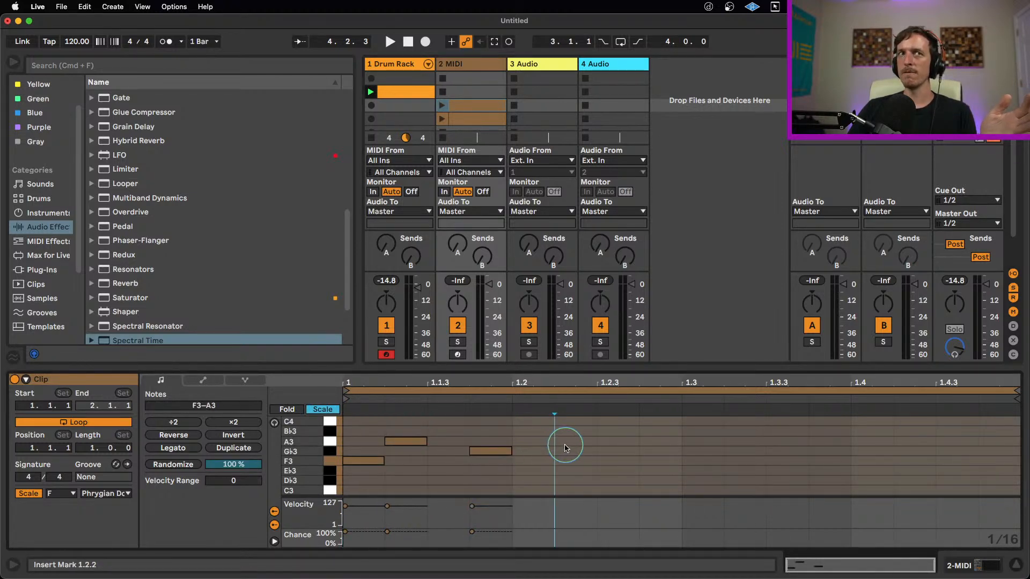
pyautogui.click(636, 443)
pyautogui.doubleClick(636, 444)
pyautogui.doubleClick(738, 451)
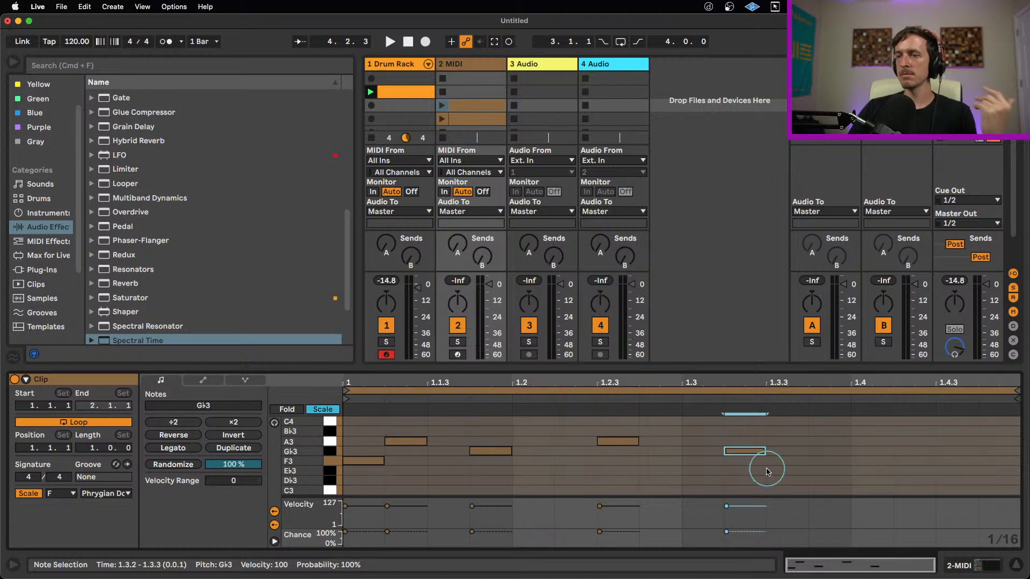
# Step: Delete all notes from the 2 MIDI track's third-slot clip and stop limiting the editor to scale notes
pyautogui.moveTo(804, 469); pyautogui.dragTo(268, 411)
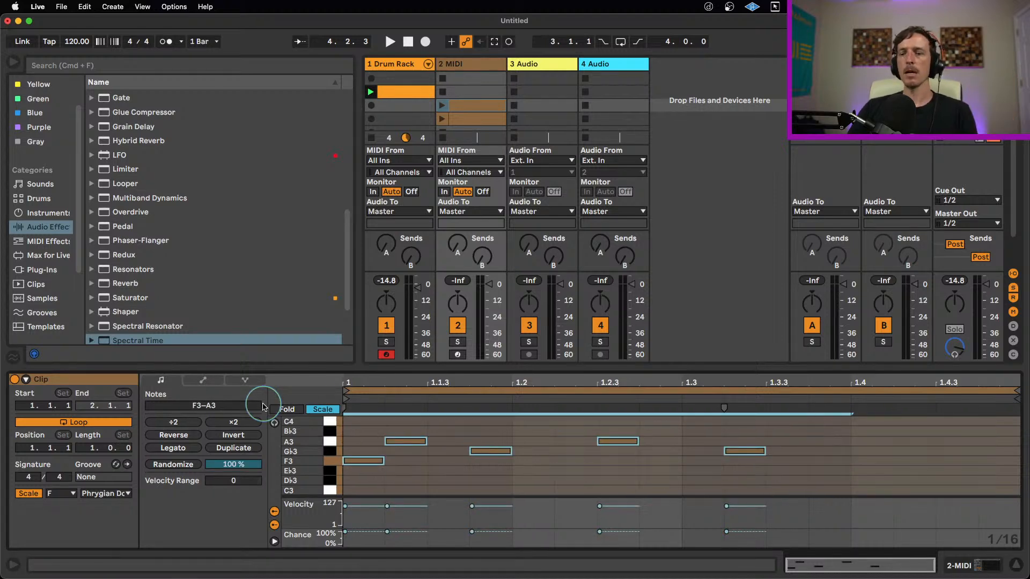
pyautogui.press('BackSpace')
pyautogui.click(323, 410)
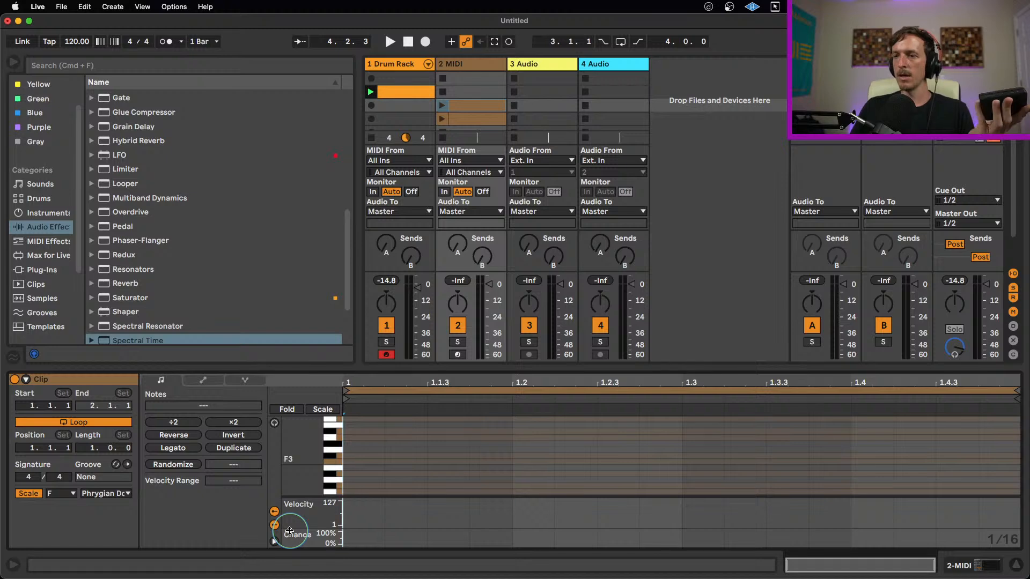
# Step: View the empty clip's note expression lanes, turn off its scale, and return to the note settings
pyautogui.click(253, 381)
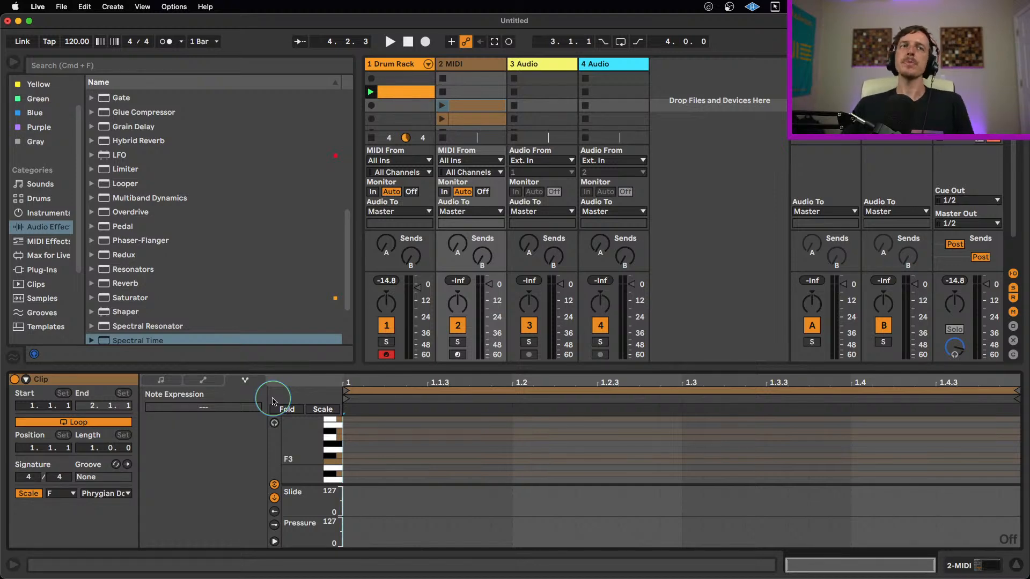
pyautogui.click(23, 492)
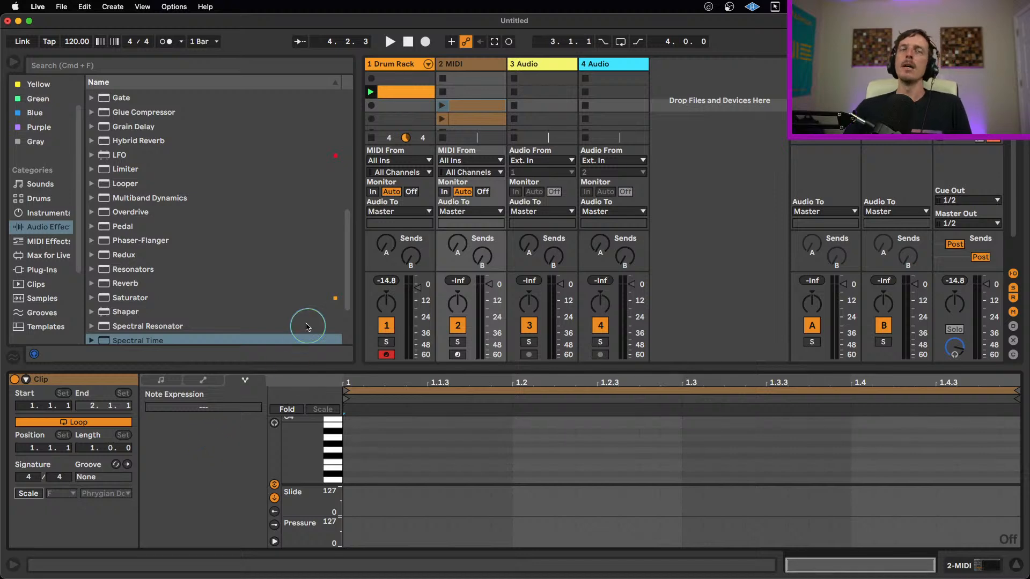
pyautogui.click(161, 380)
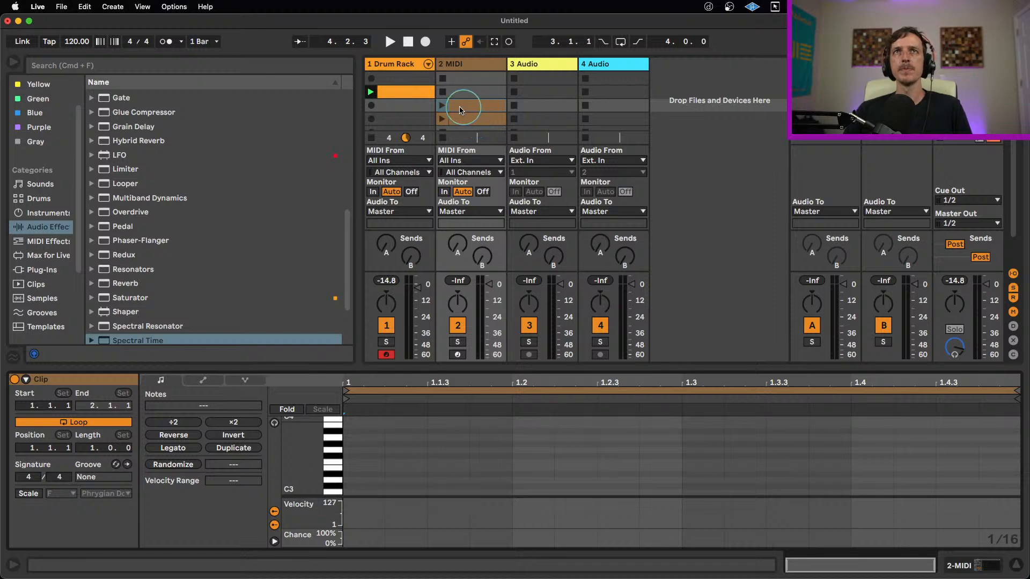
# Step: Show the Drum Rack track's devices, starting from the drum pads and chain list
pyautogui.doubleClick(400, 66)
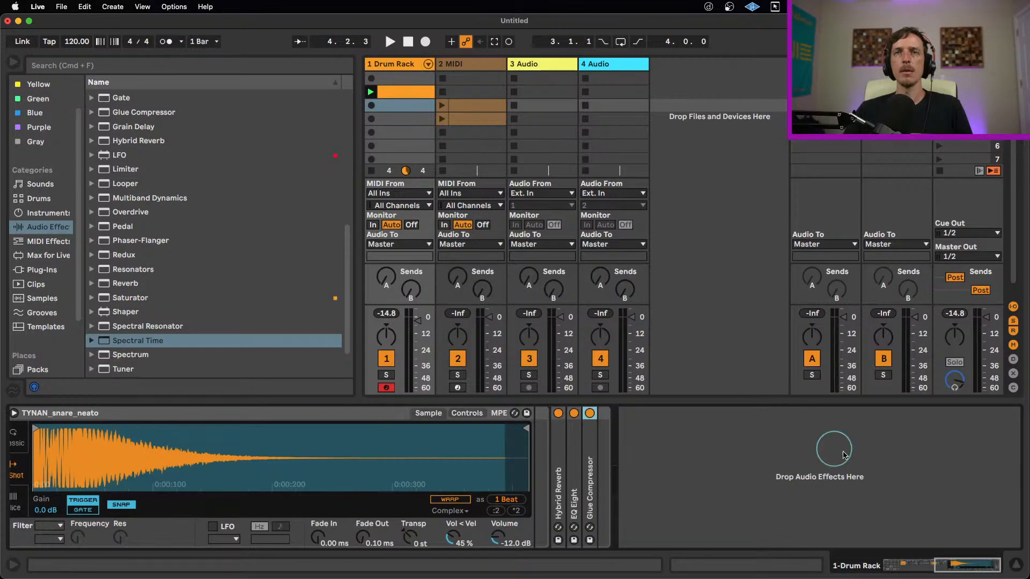
pyautogui.click(923, 564)
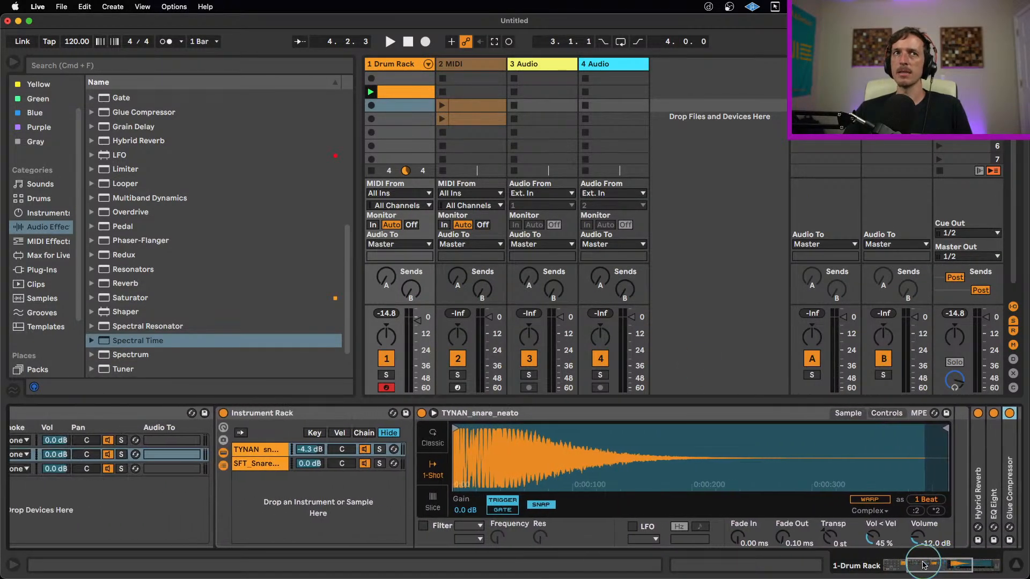
pyautogui.moveTo(924, 564); pyautogui.dragTo(903, 559)
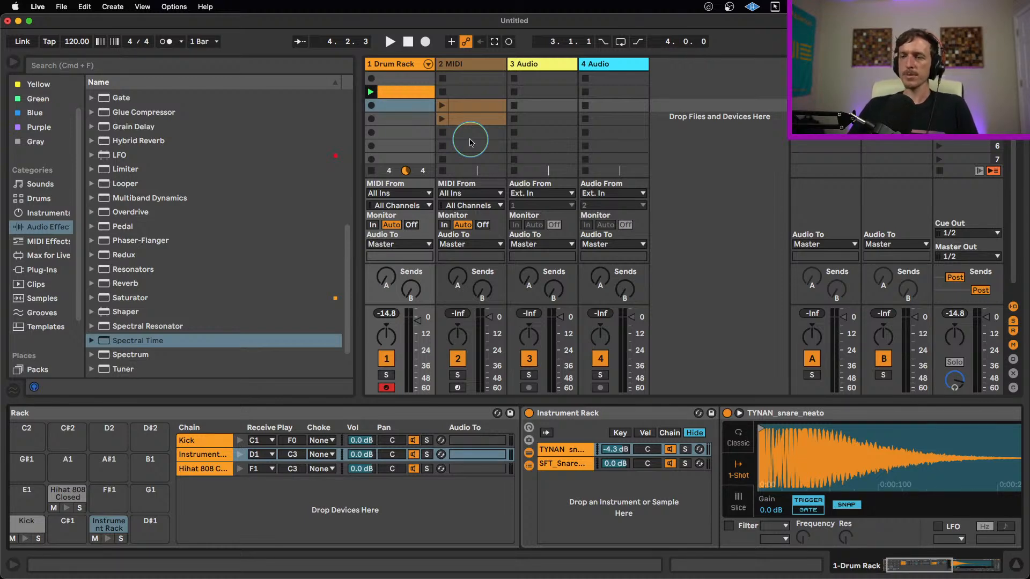
# Step: Delete both clips from the 2 MIDI track and create a new MIDI clip in its second slot
pyautogui.moveTo(470, 142); pyautogui.dragTo(471, 110)
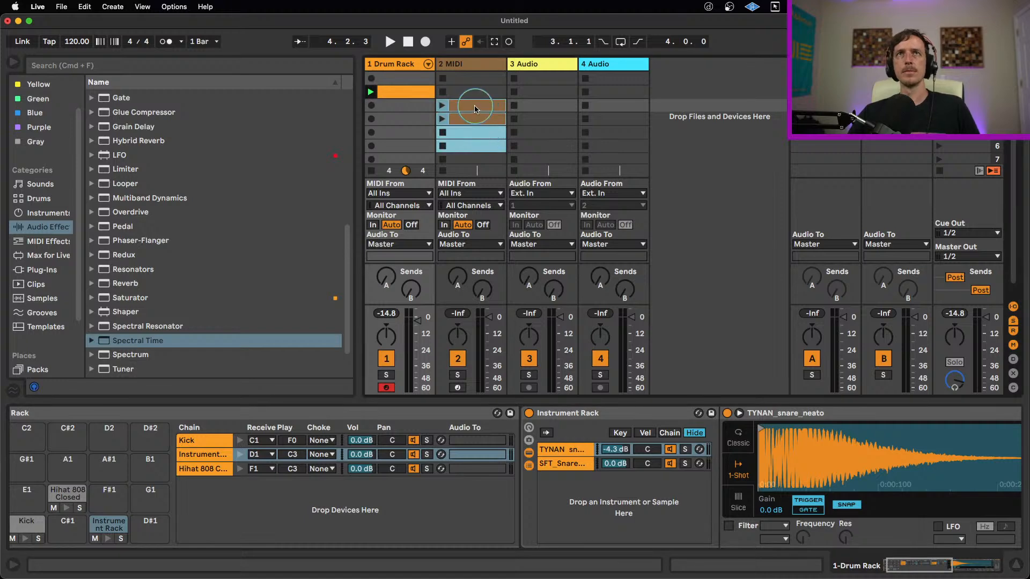
pyautogui.click(412, 94)
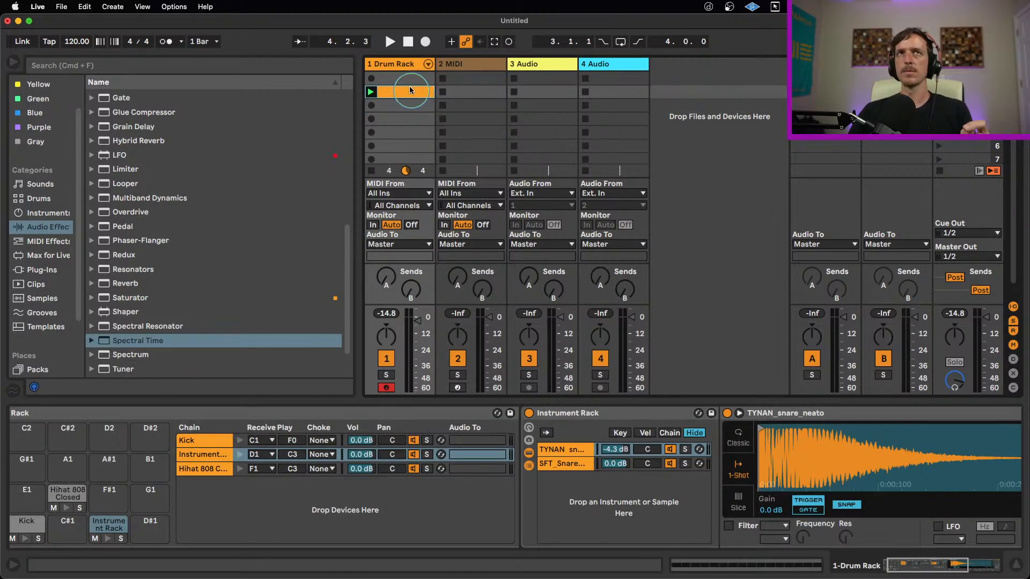
pyautogui.doubleClick(466, 93)
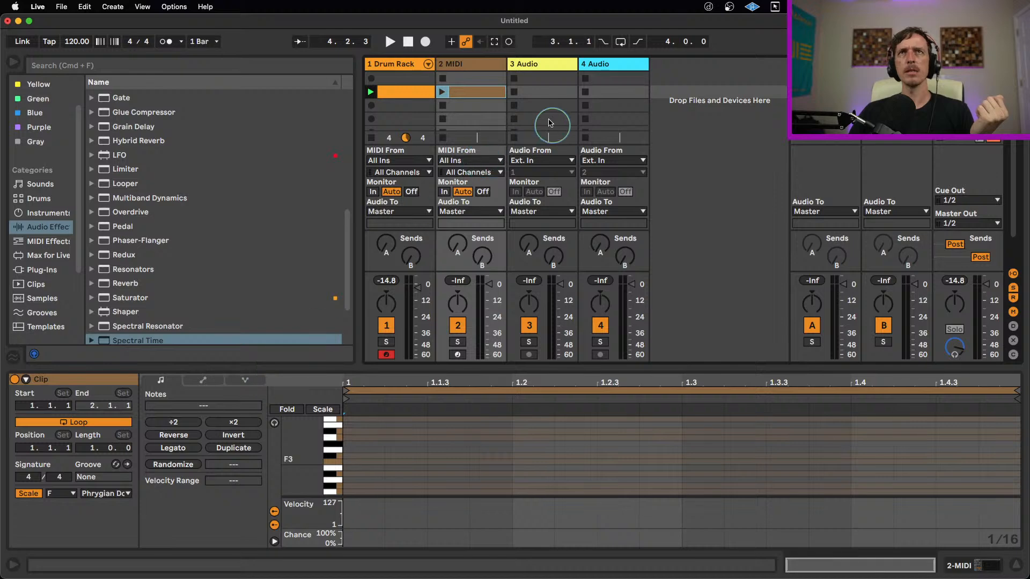
# Step: Delete the clips from the 2 MIDI and Drum Rack tracks, then show the Drum Rack track's devices
pyautogui.press('Delete')
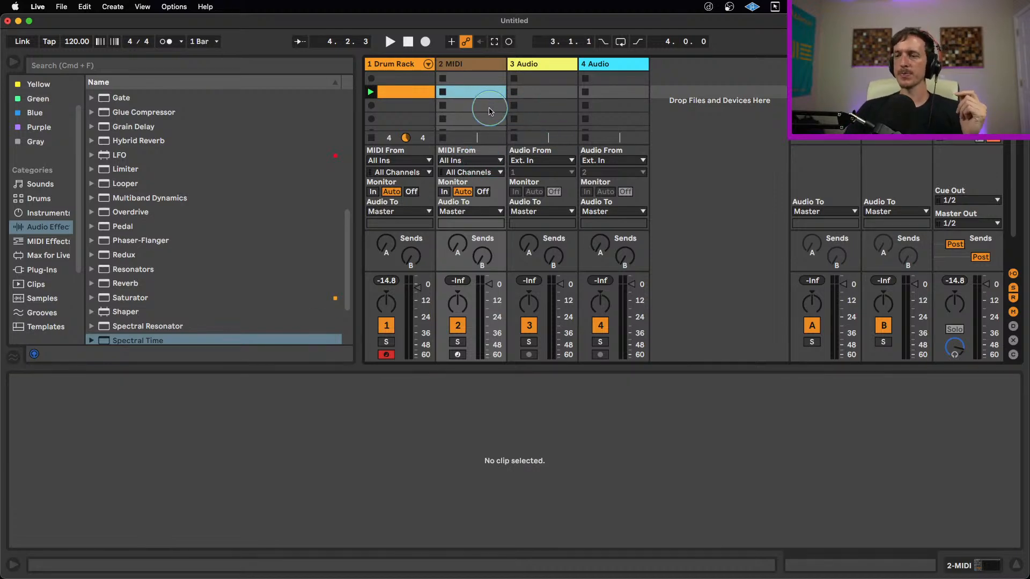
pyautogui.click(394, 93)
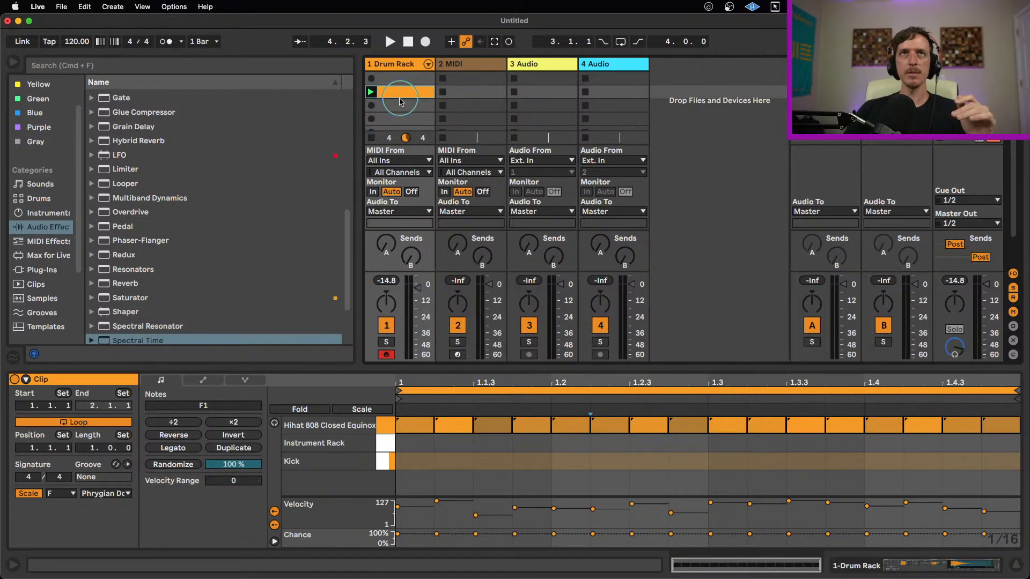
pyautogui.press('Delete')
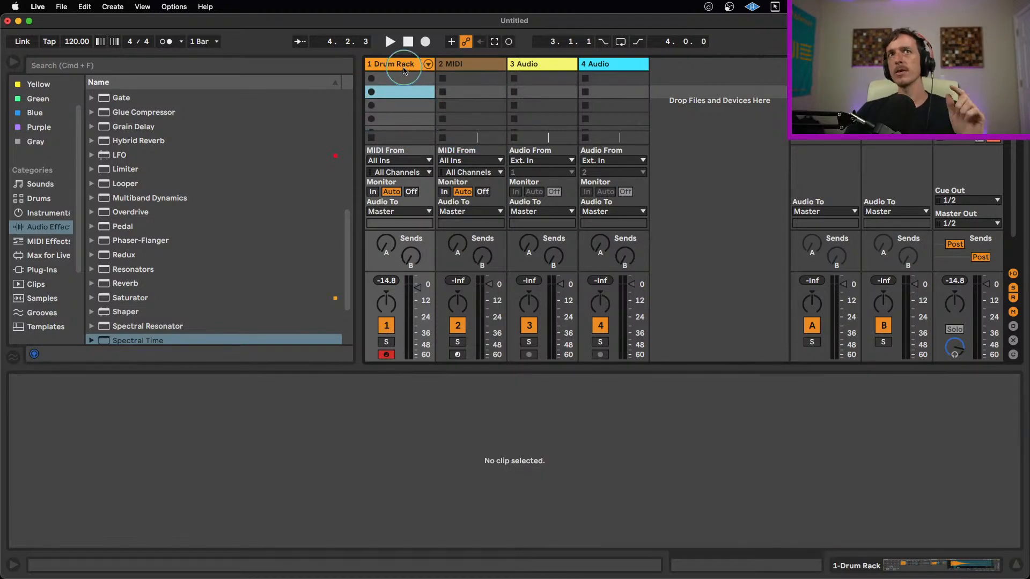
pyautogui.click(395, 64)
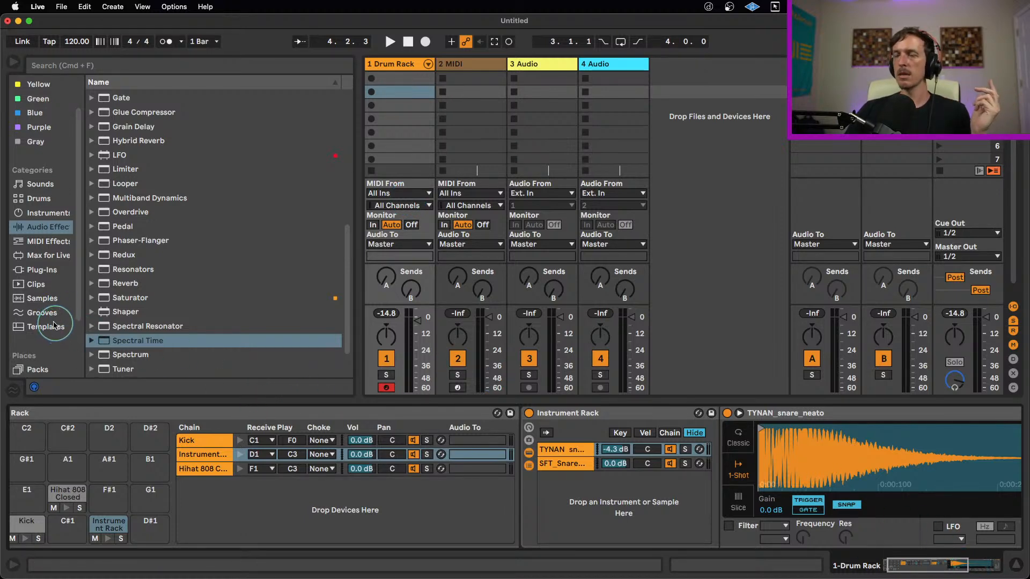
# Step: Browse the installed Packs, collapse the Hihat folder, and select the Beat Tools pack
pyautogui.click(41, 300)
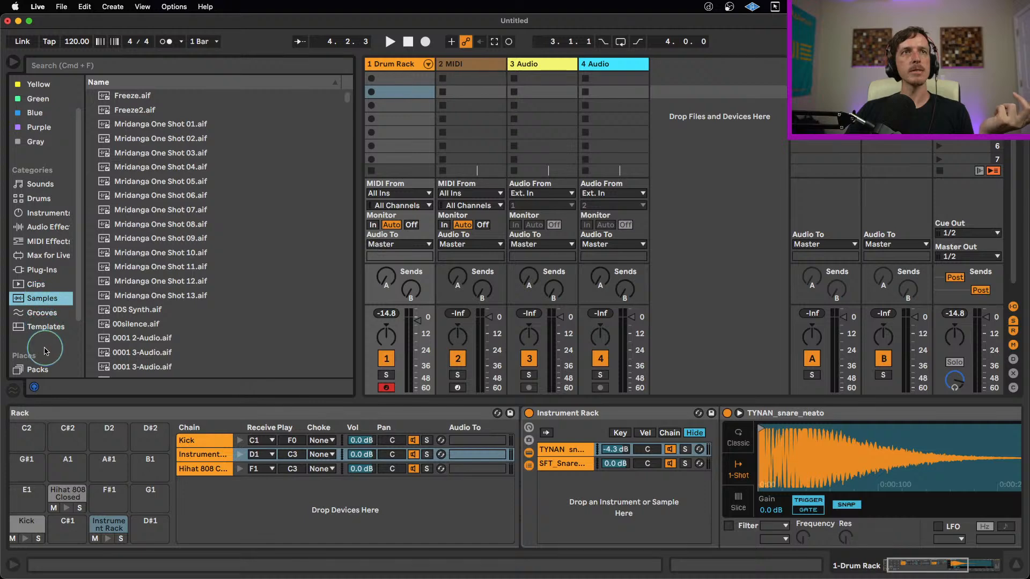
pyautogui.scroll(-3, 44, 348)
pyautogui.click(41, 319)
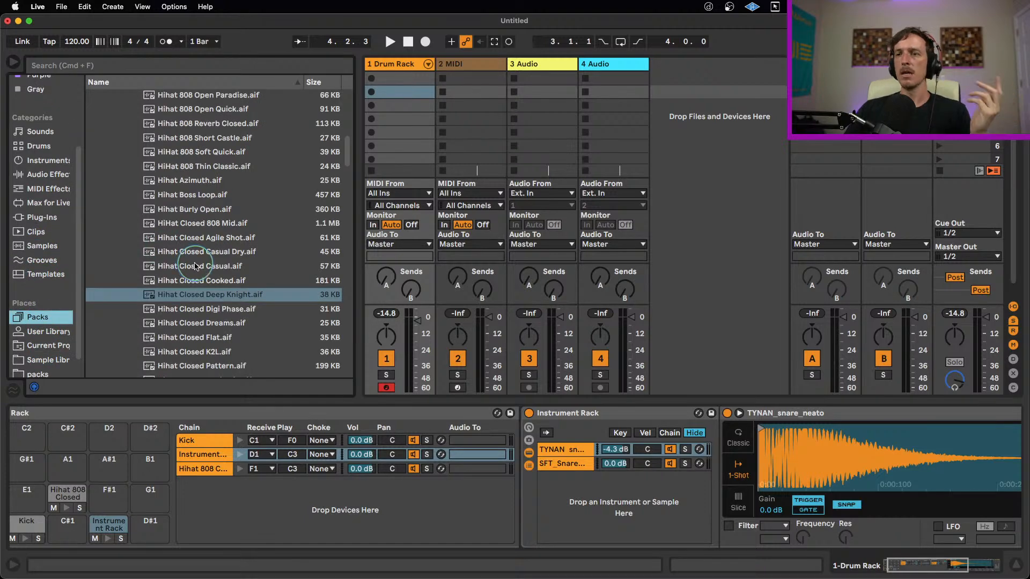
pyautogui.scroll(6, 177, 241)
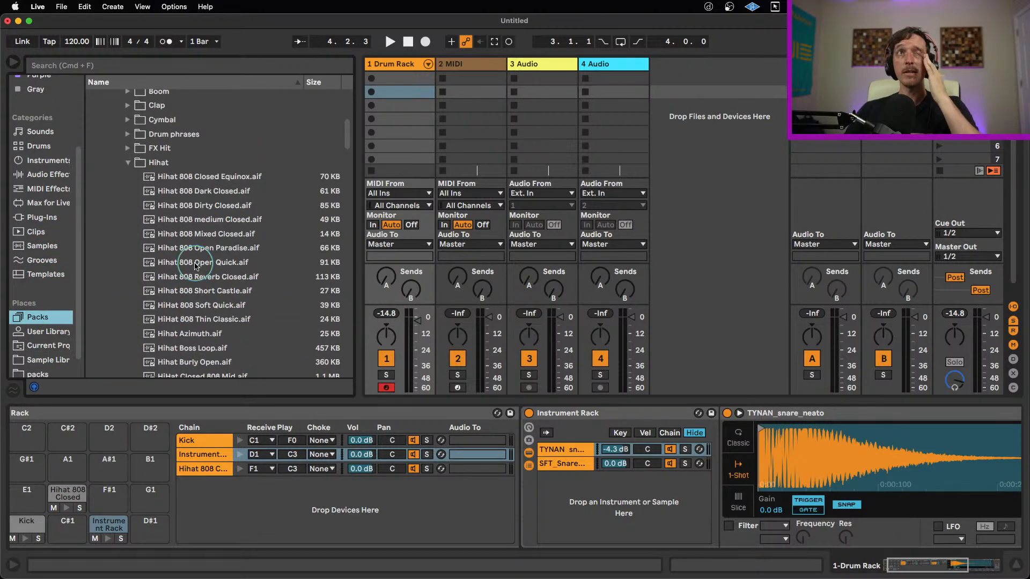
pyautogui.click(128, 163)
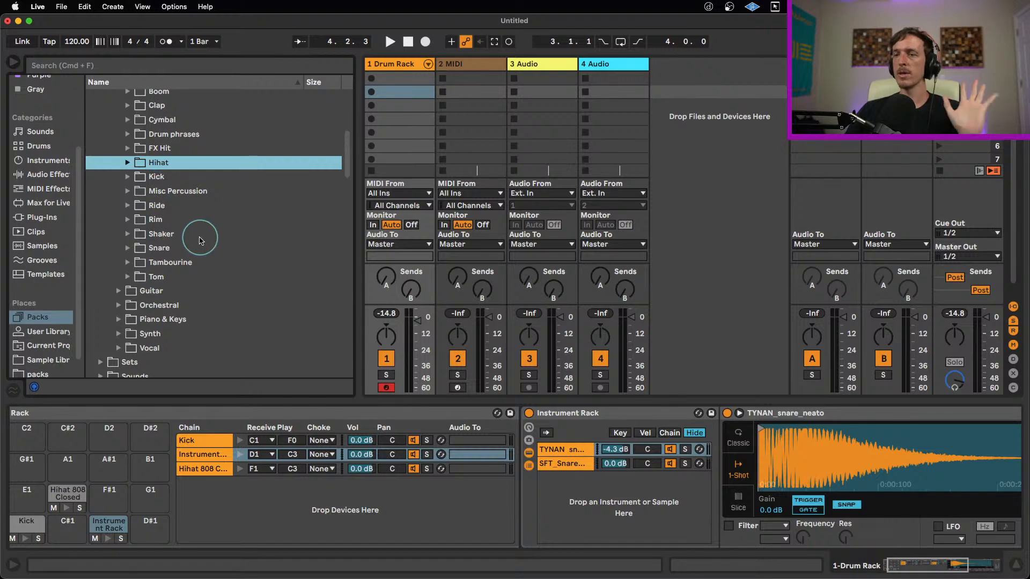
pyautogui.scroll(5, 220, 252)
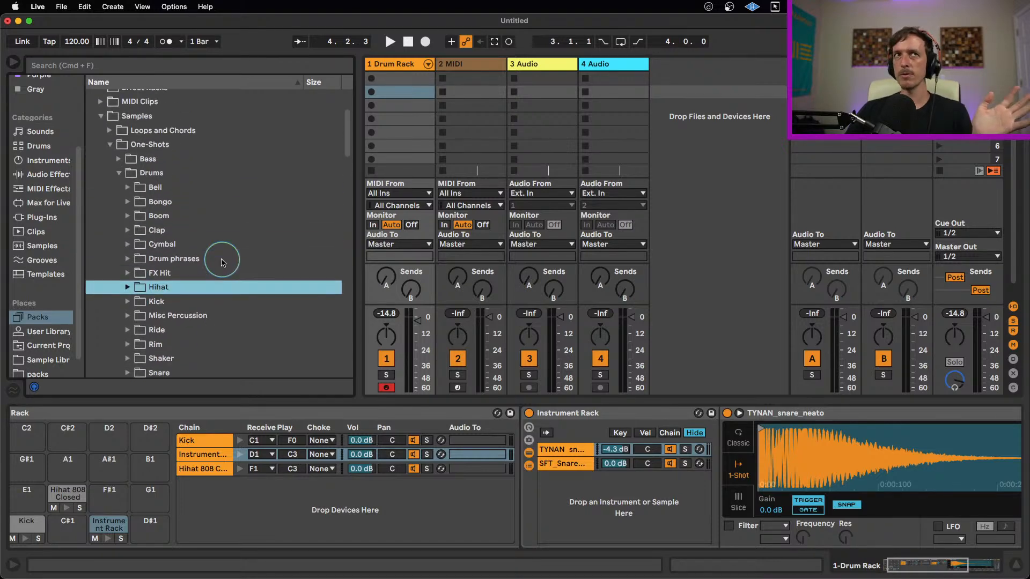
pyautogui.scroll(1, 240, 279)
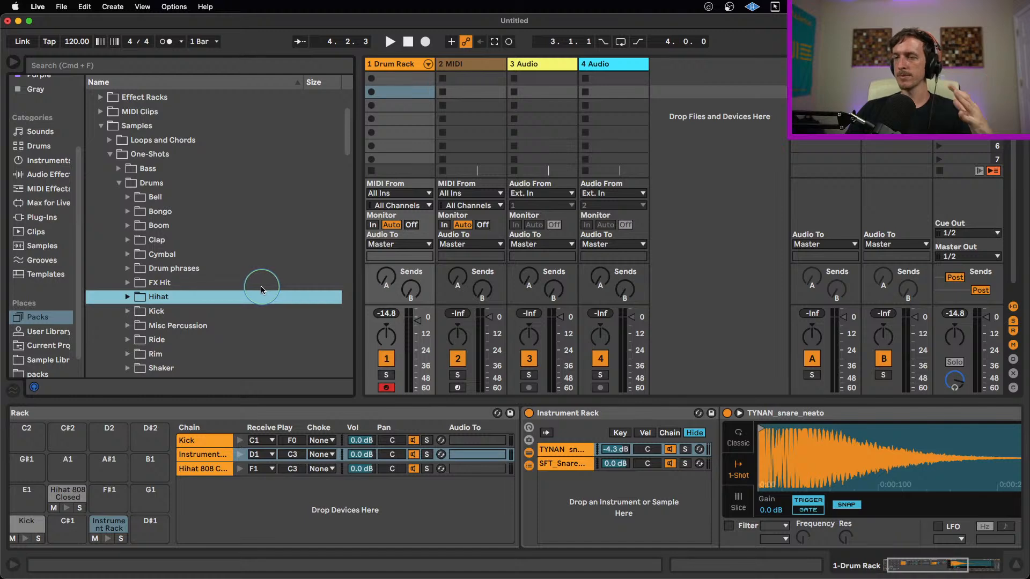
pyautogui.scroll(3, 183, 204)
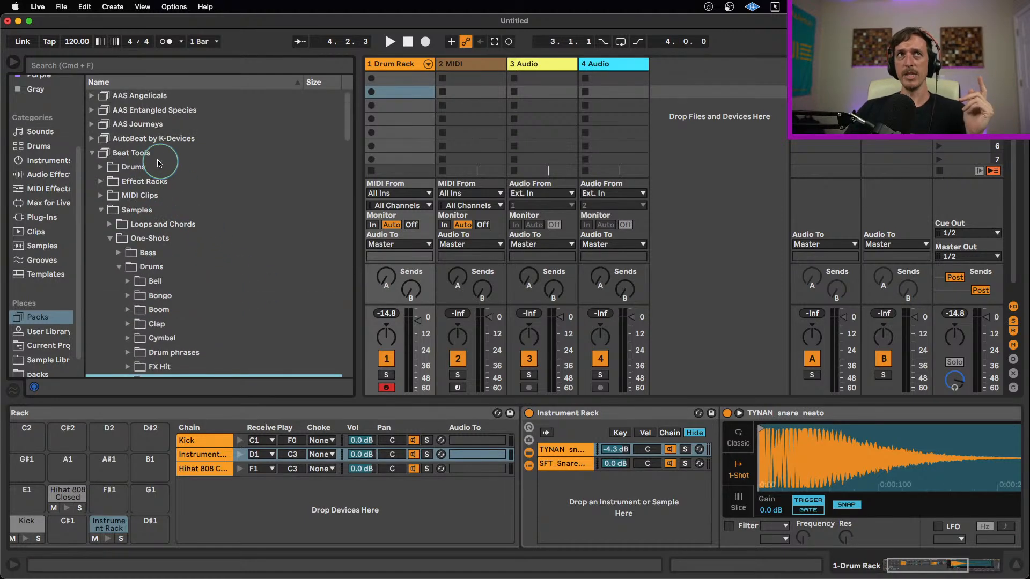
pyautogui.click(149, 154)
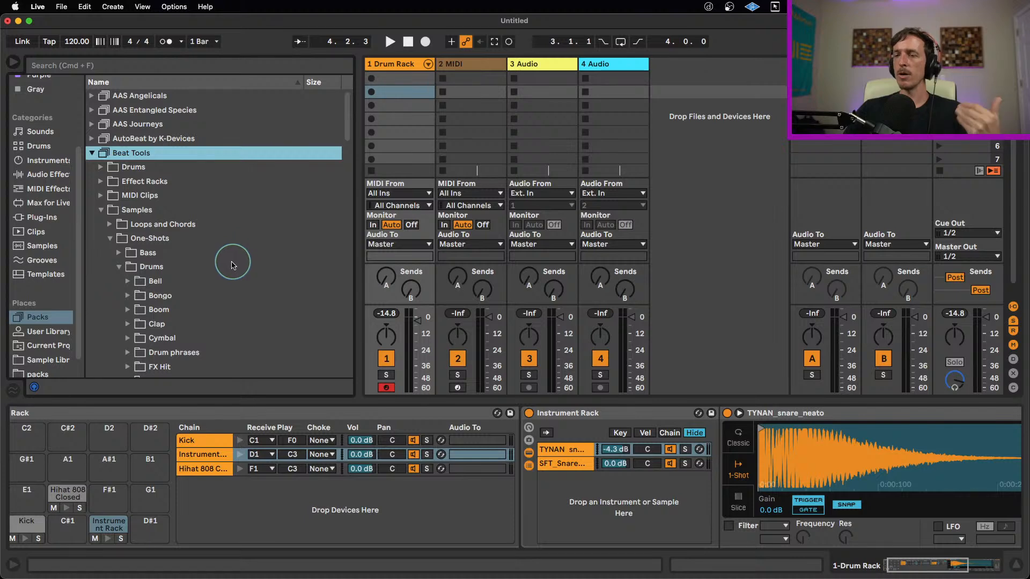
# Step: Expand the Hihat folder within the Beat Tools pack's one-shot drum samples
pyautogui.scroll(-6, 219, 259)
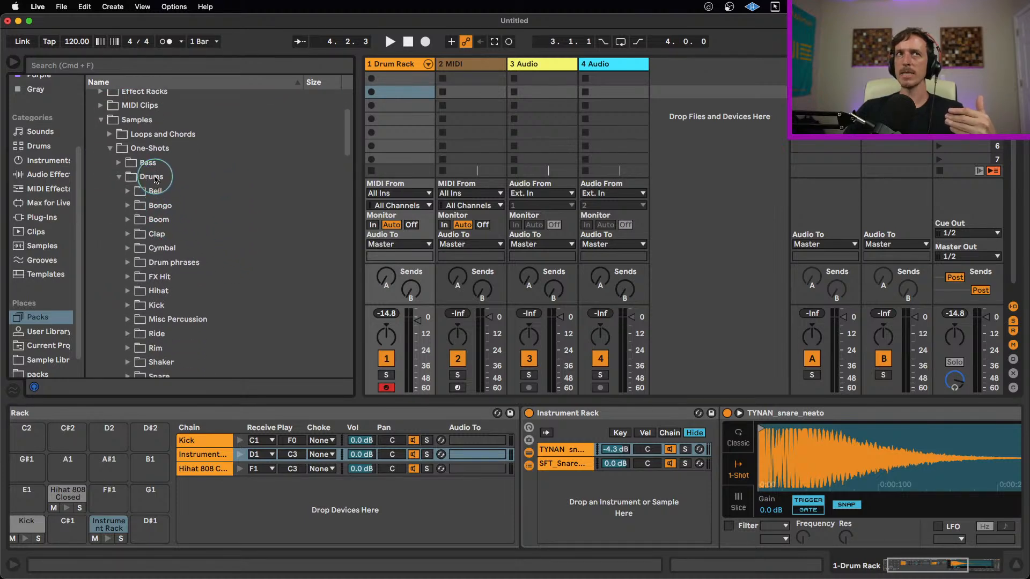
pyautogui.click(163, 177)
pyautogui.scroll(-5, 214, 219)
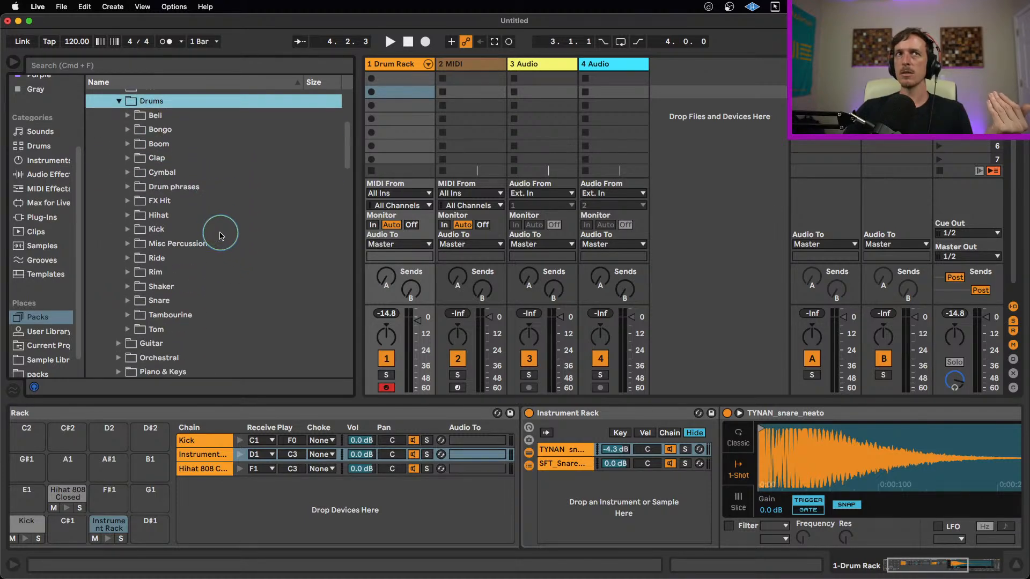
pyautogui.click(157, 230)
pyautogui.click(151, 220)
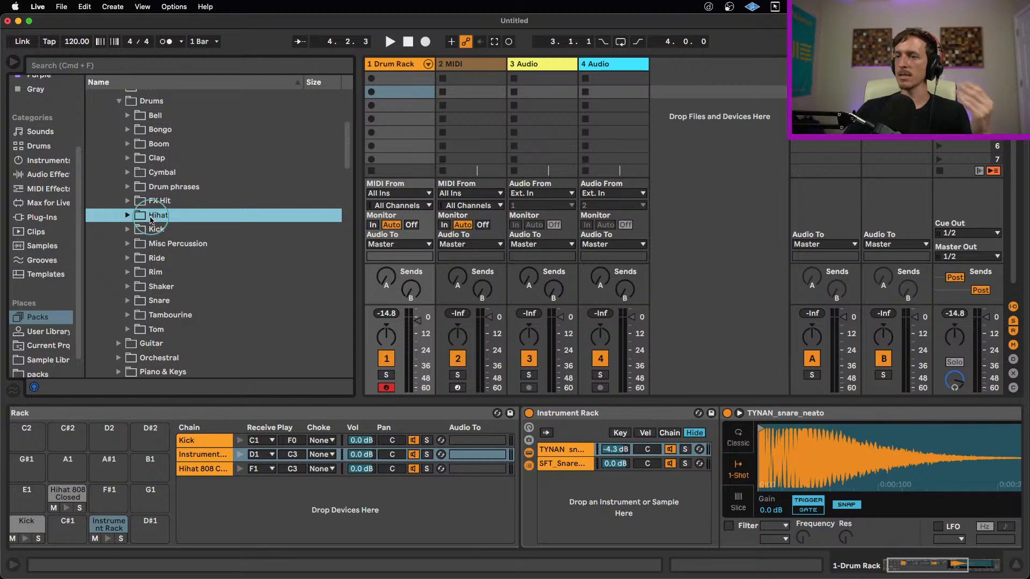
pyautogui.doubleClick(151, 219)
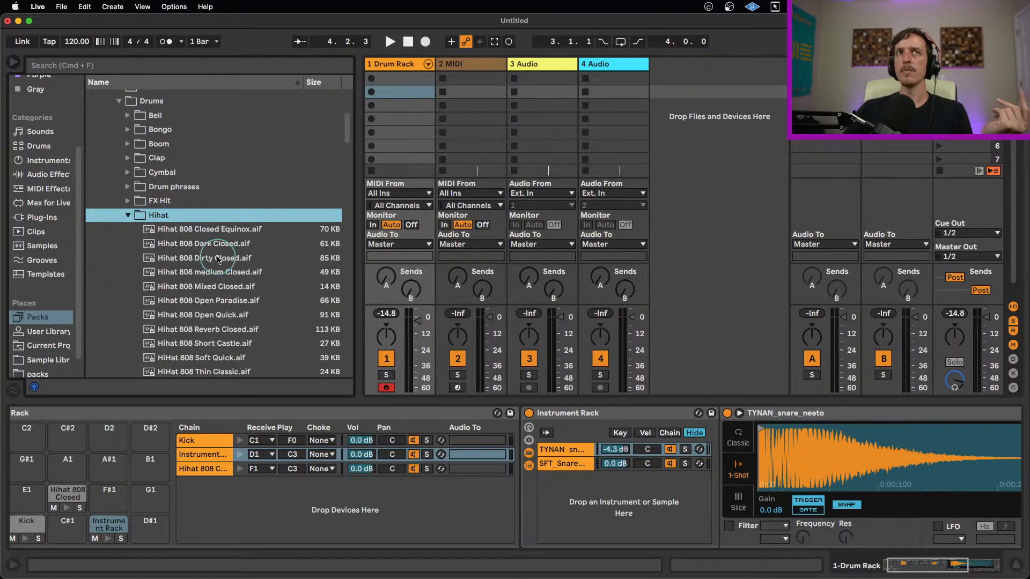
# Step: Preview closed hi-hat samples from Hihat Closed Agile Shot through Hihat Closed Radio Rip, and play the kit's F1 hi-hat for comparison
pyautogui.scroll(-8, 225, 261)
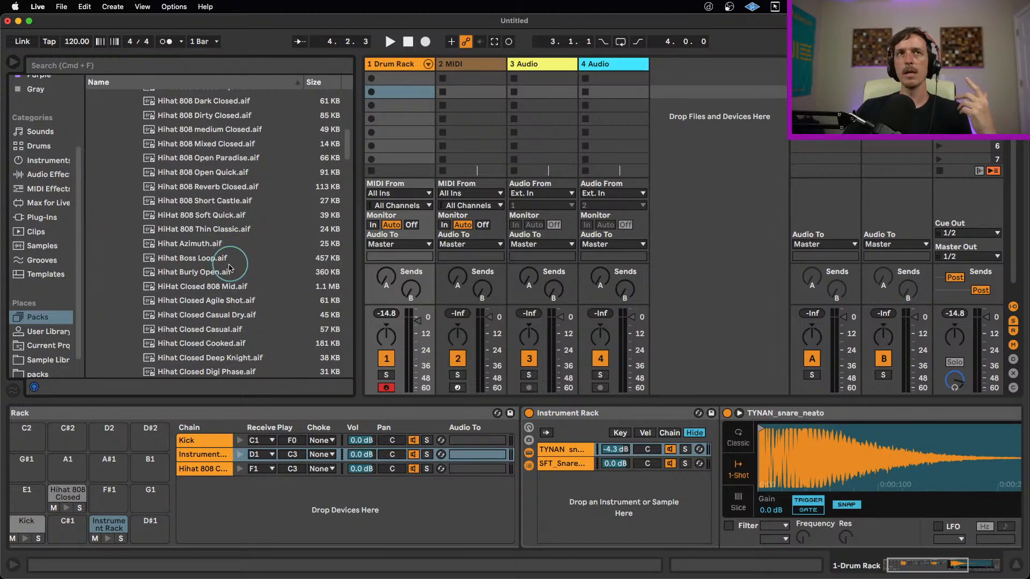
pyautogui.scroll(-1, 234, 275)
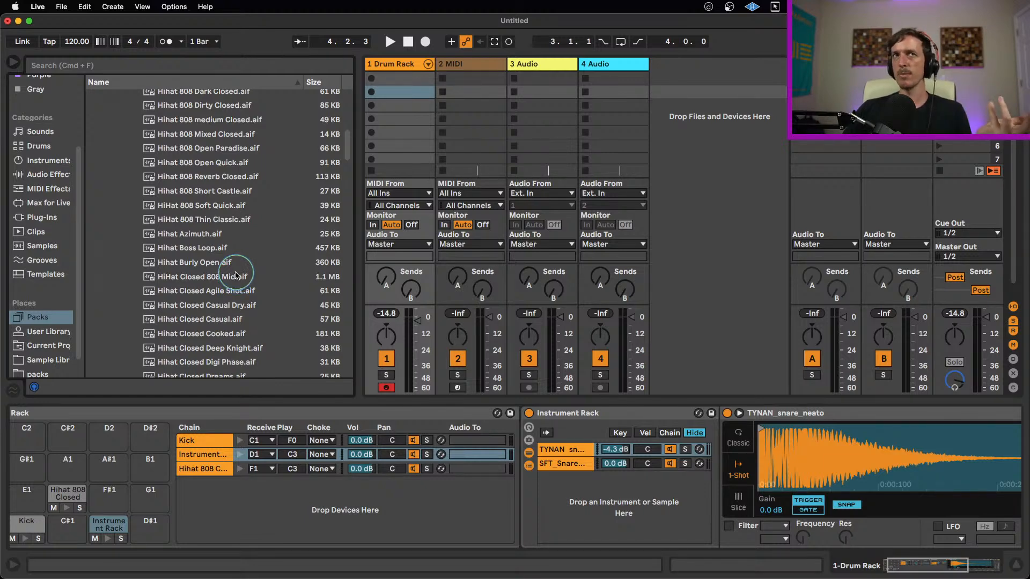
pyautogui.scroll(-1, 234, 278)
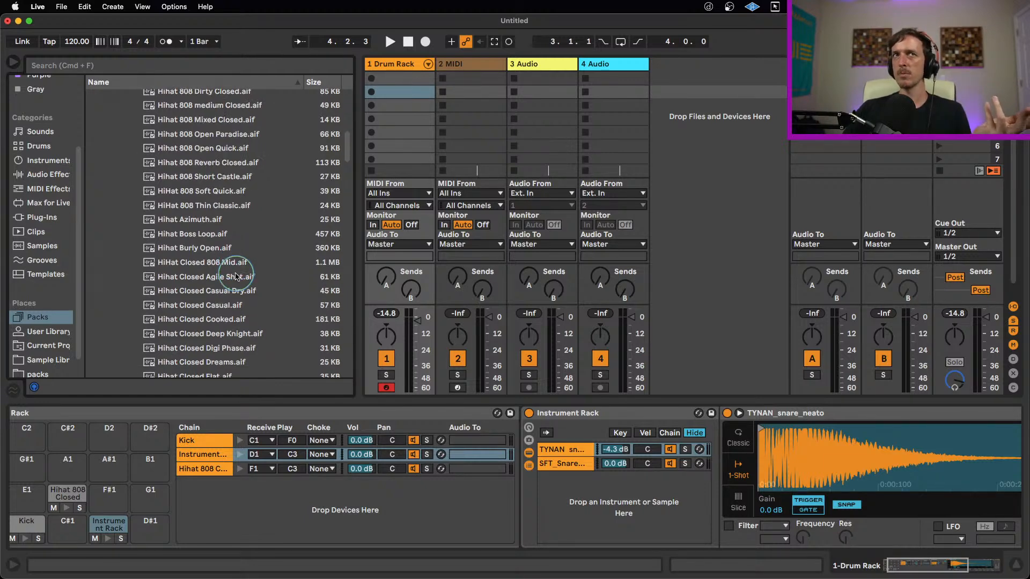
pyautogui.click(222, 277)
pyautogui.click(213, 291)
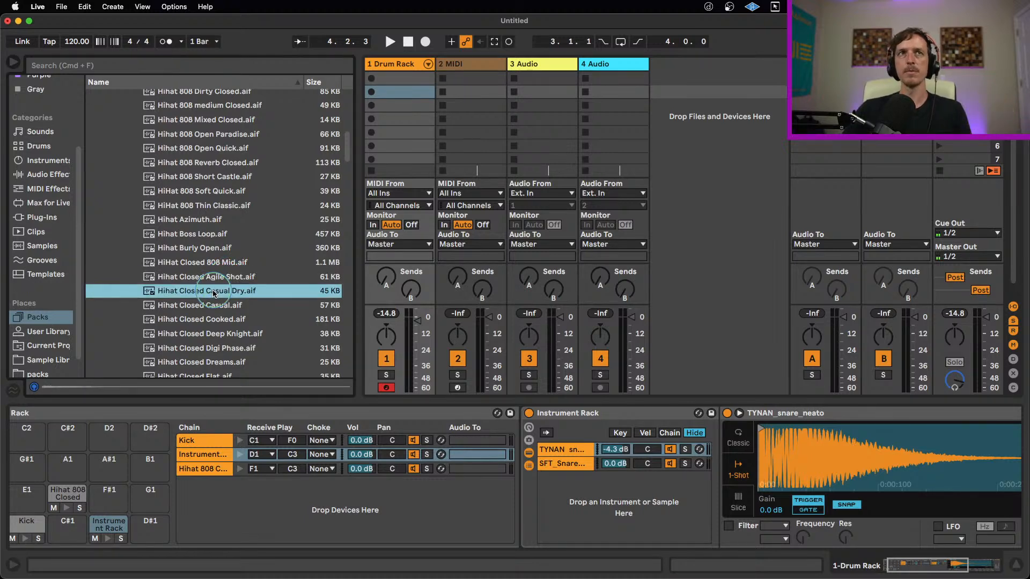
pyautogui.scroll(-5, 213, 290)
pyautogui.click(208, 253)
pyautogui.click(209, 278)
pyautogui.scroll(-4, 208, 275)
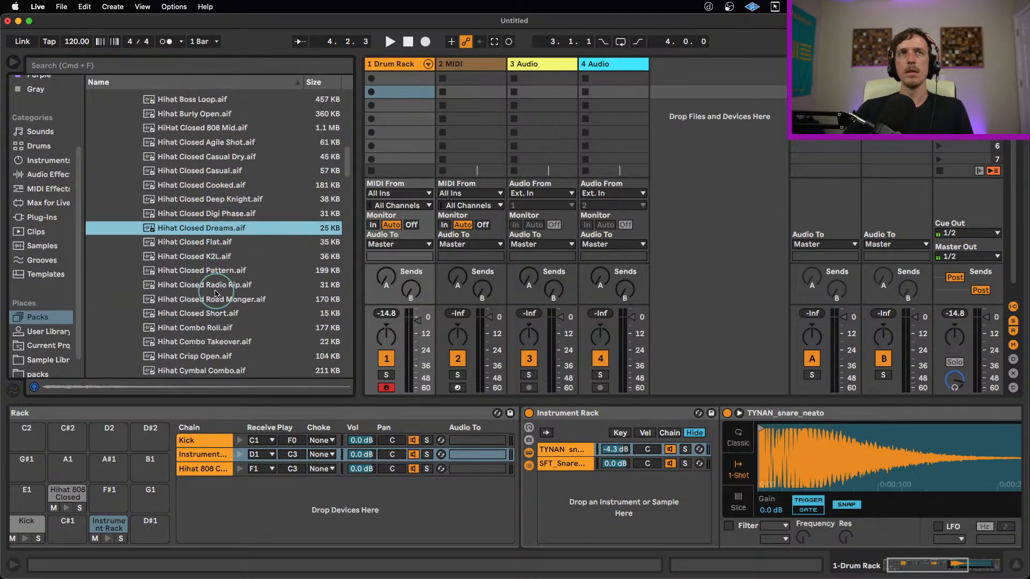
pyautogui.click(208, 279)
pyautogui.scroll(-3, 208, 279)
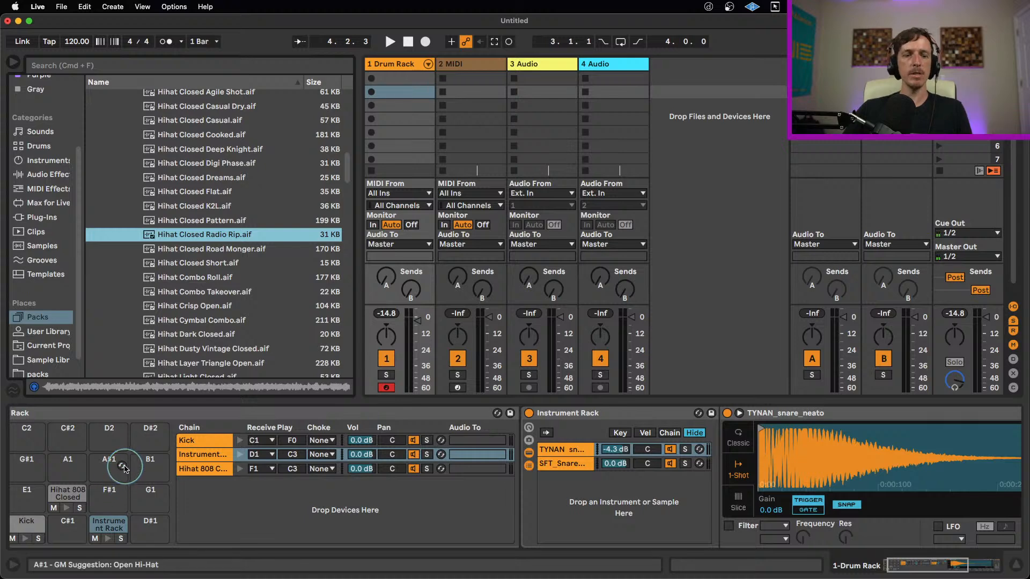
pyautogui.press('f')
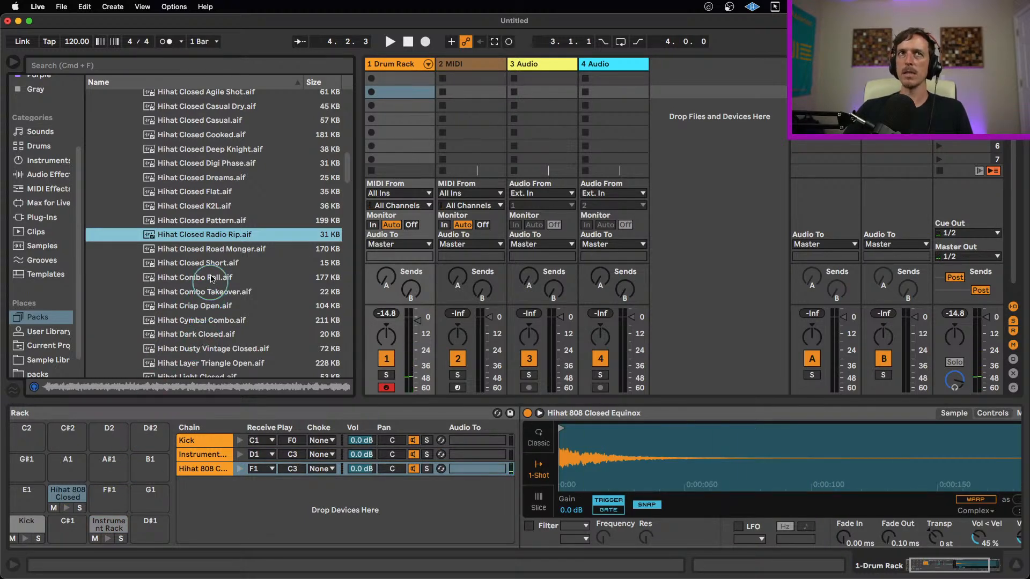
# Step: Preview the hi-hats around Hihat Closed Short and load Hihat Combo Takeover.aif onto the Drum Rack's F#1 pad
pyautogui.click(212, 250)
pyautogui.click(199, 264)
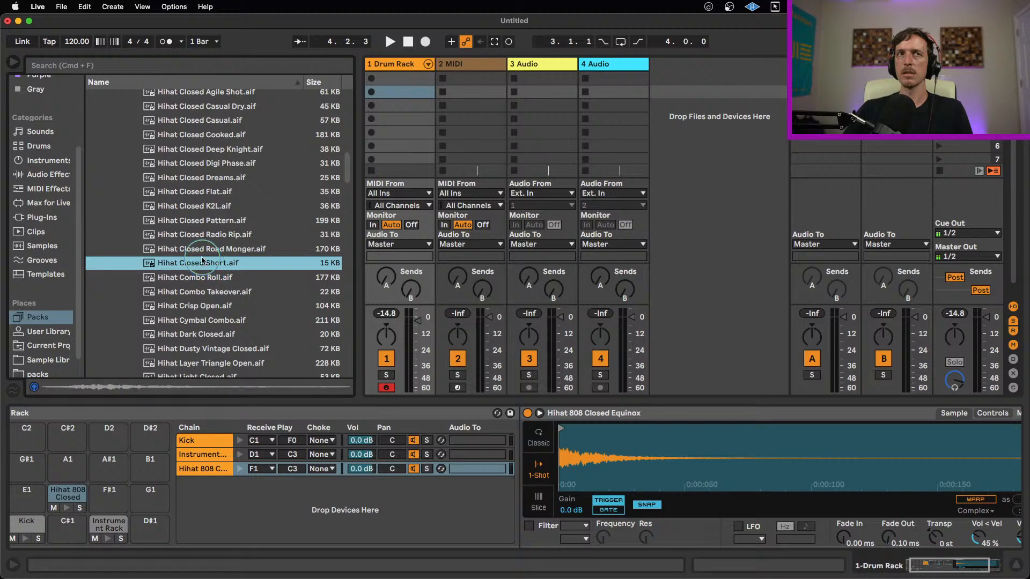
pyautogui.click(201, 250)
pyautogui.click(201, 290)
pyautogui.scroll(-1, 204, 282)
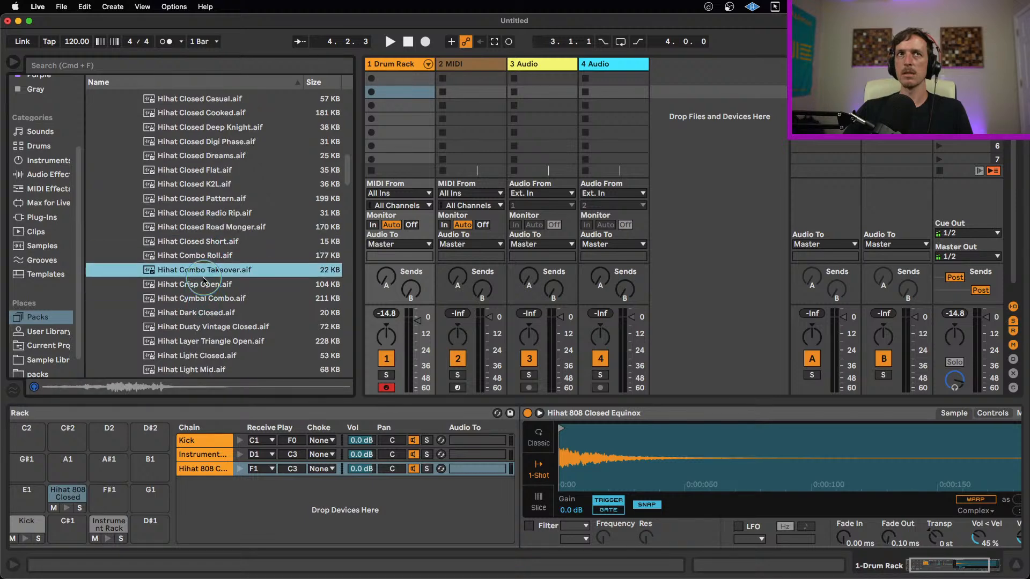
pyautogui.moveTo(209, 271); pyautogui.dragTo(117, 496)
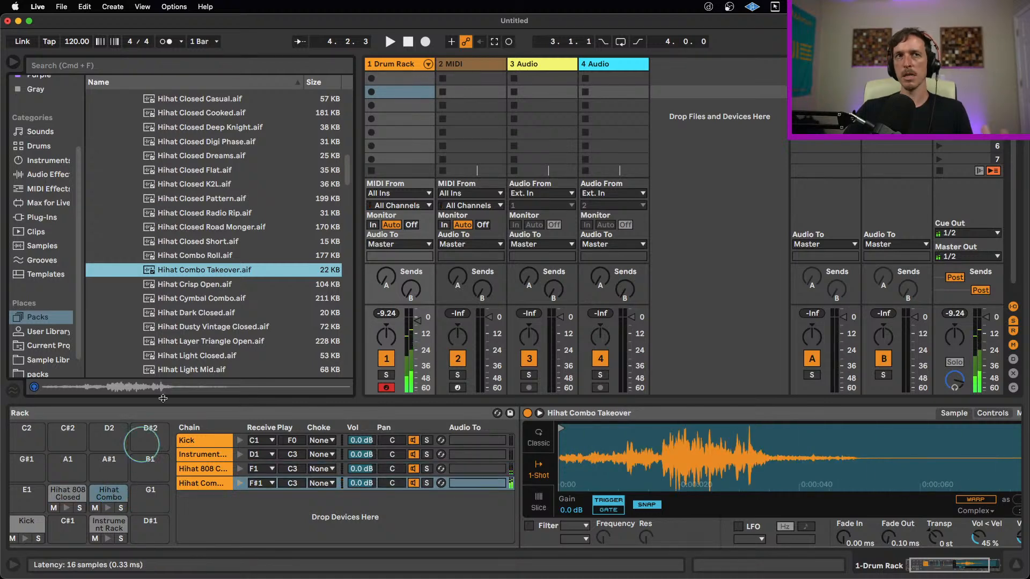
# Step: Preview the Hihat Light Mid, Hihat Dusty Vintage Closed and Hihat Layer Triangle Open samples
pyautogui.scroll(-3, 236, 285)
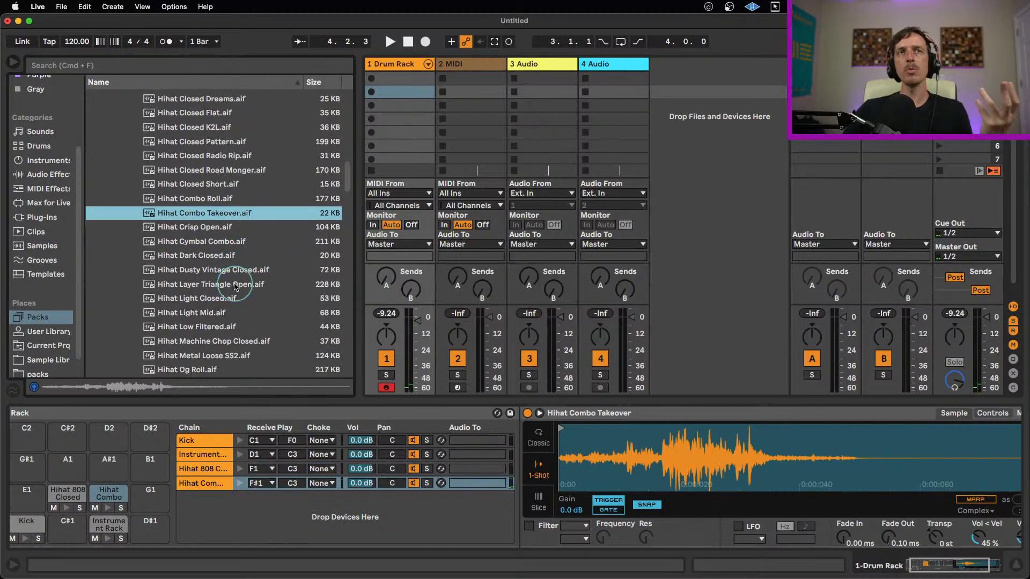
pyautogui.scroll(-1, 246, 294)
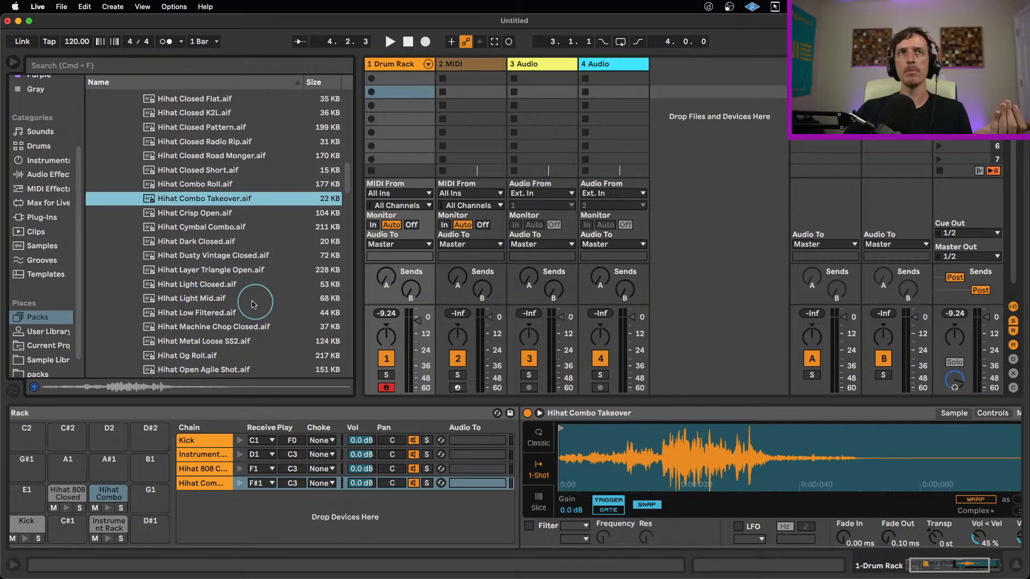
pyautogui.click(206, 301)
pyautogui.click(217, 271)
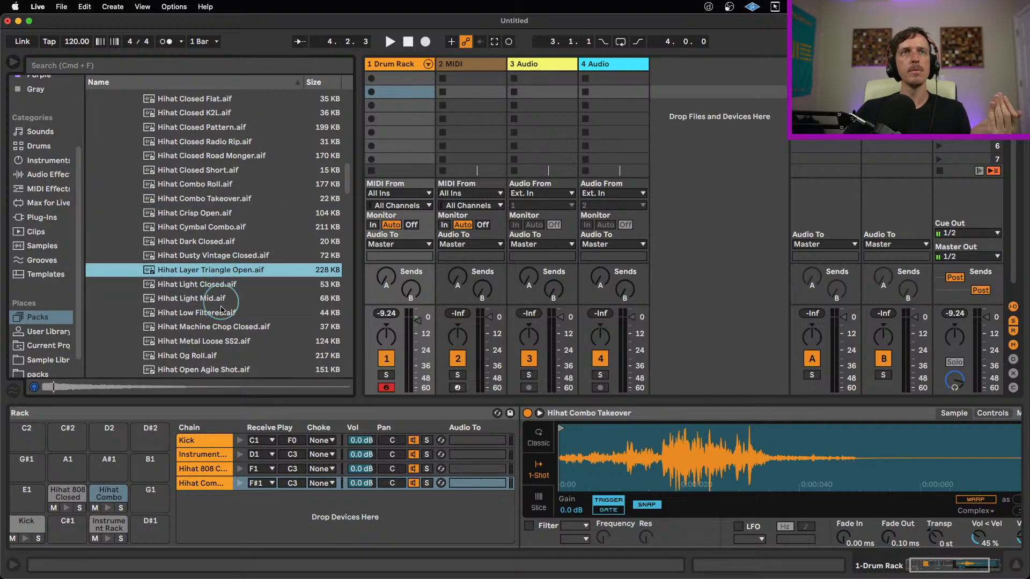
pyautogui.click(231, 260)
pyautogui.click(232, 270)
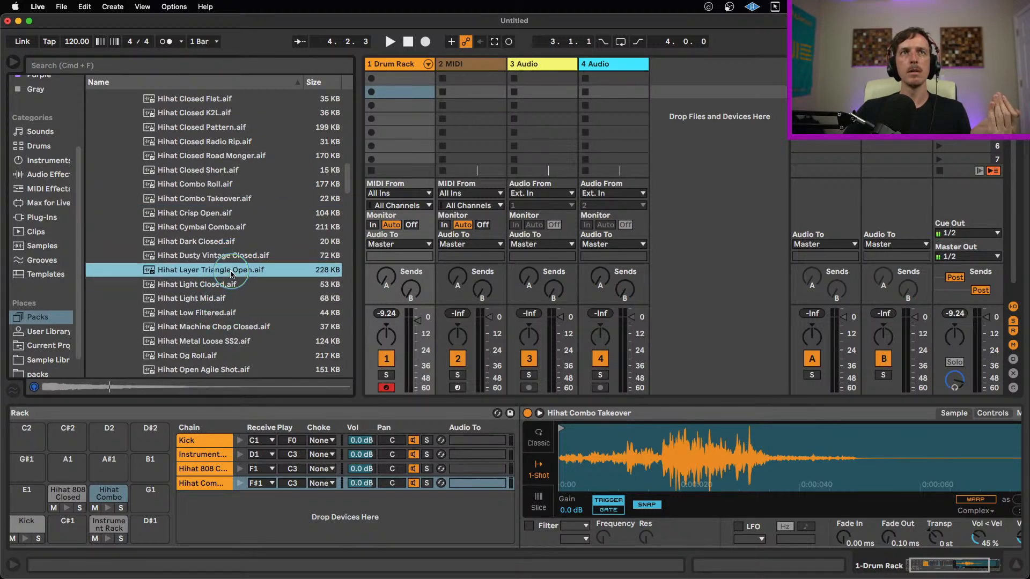
# Step: Preview the samples Hihat Metal Loose SS2, Og Roll, Open Agile Shot, Open Casual Crisp and Open Dreams
pyautogui.scroll(-1, 238, 302)
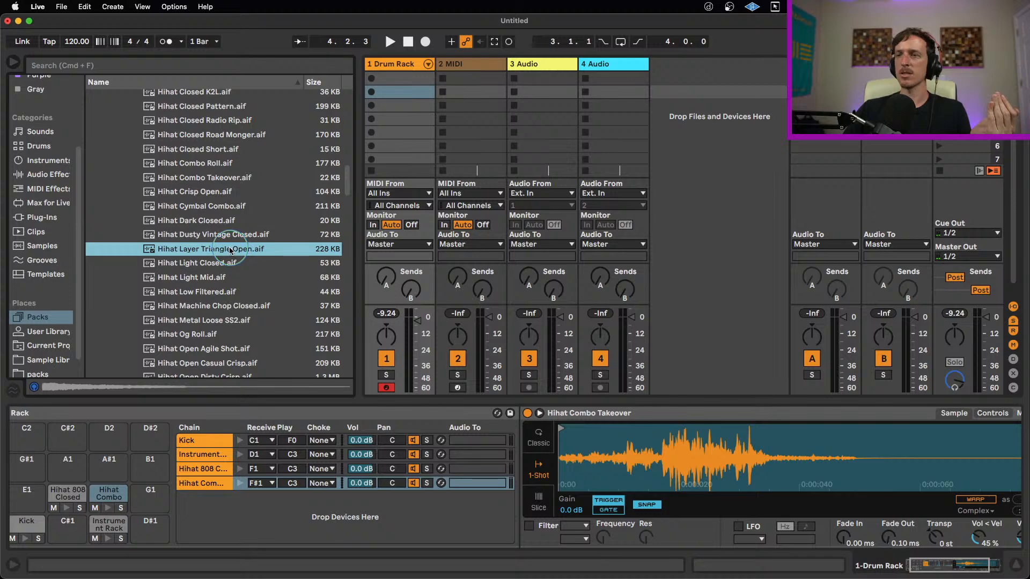
pyautogui.scroll(-1, 222, 278)
pyautogui.click(207, 297)
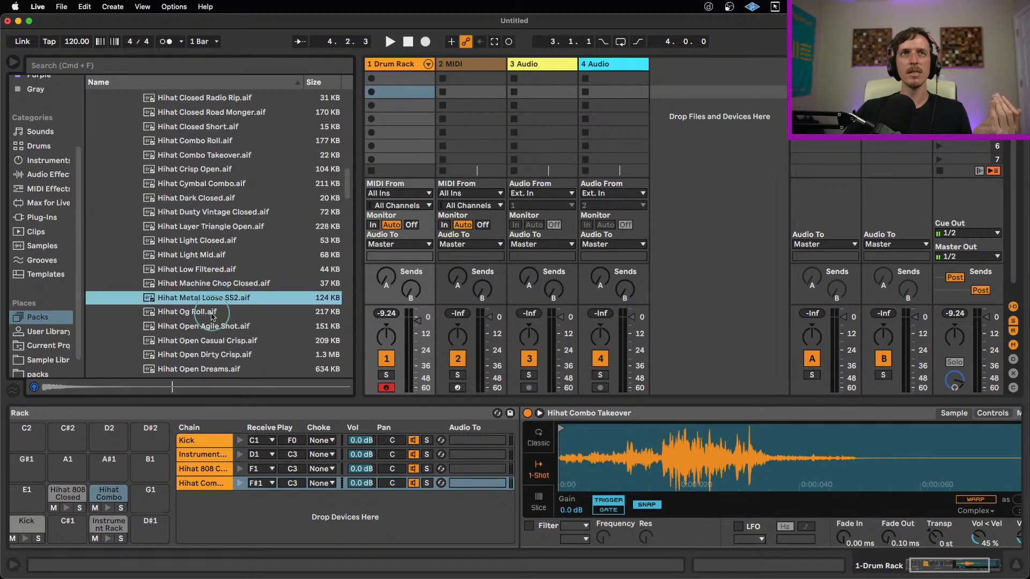
pyautogui.click(206, 312)
pyautogui.click(211, 327)
pyautogui.click(212, 341)
pyautogui.scroll(-2, 215, 338)
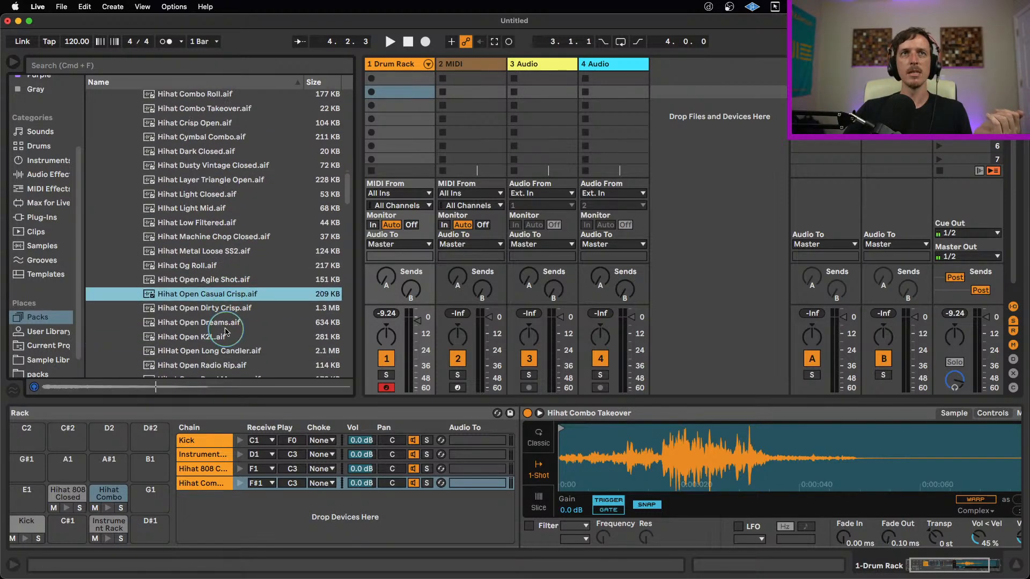
pyautogui.click(223, 324)
# Step: Preview Hihat Open K2L and the samples near the folder's end, and load Hihat Trap Lofi.aif onto the Drum Rack's G1 pad
pyautogui.scroll(-3, 215, 307)
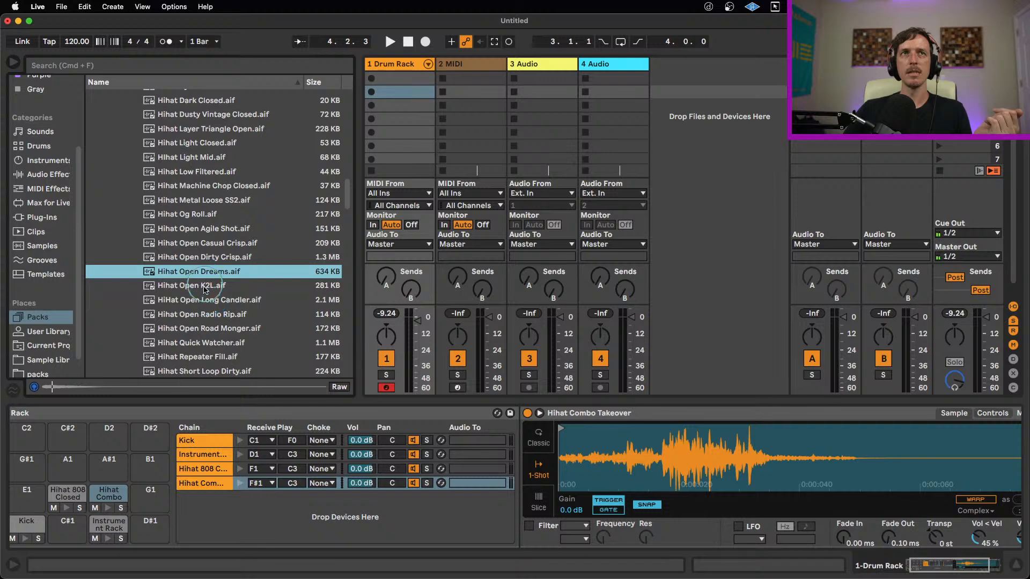
pyautogui.click(205, 287)
pyautogui.scroll(-6, 211, 288)
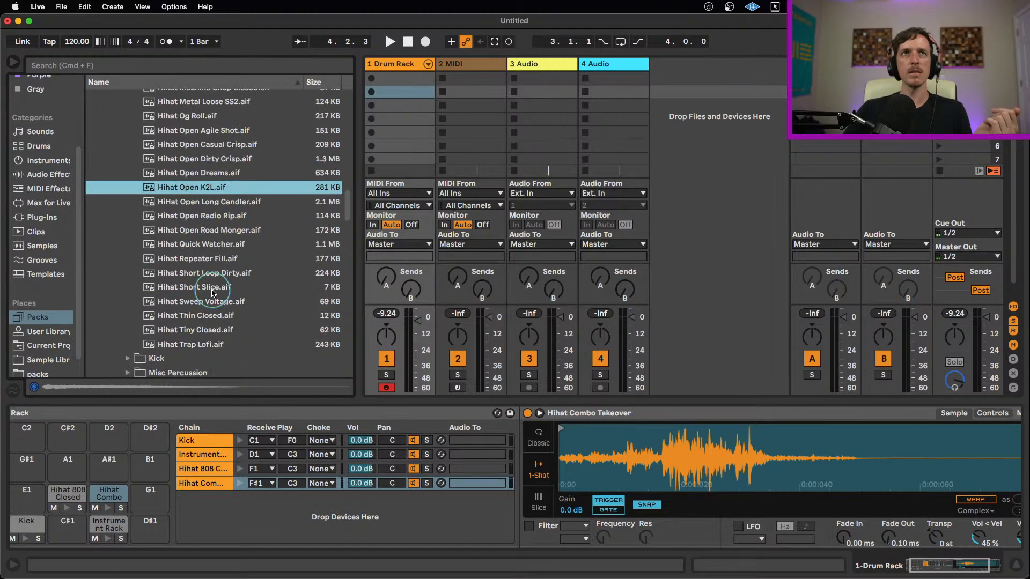
pyautogui.click(204, 324)
pyautogui.click(208, 345)
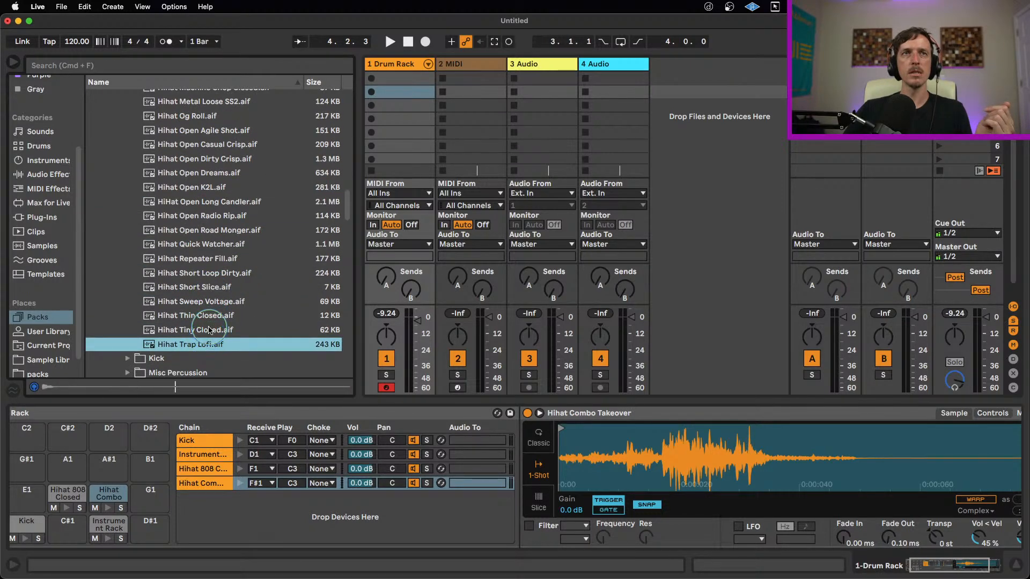
pyautogui.moveTo(209, 347); pyautogui.dragTo(160, 493)
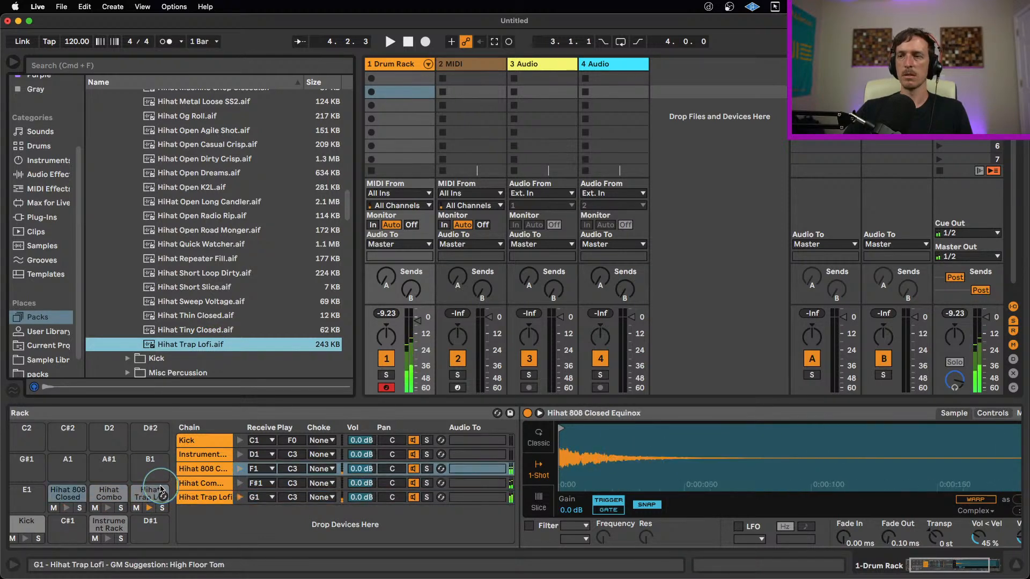
# Step: Preview the hi-hat samples from HiHat Open Long Candler through Hihat Repeater Fill
pyautogui.scroll(3, 217, 298)
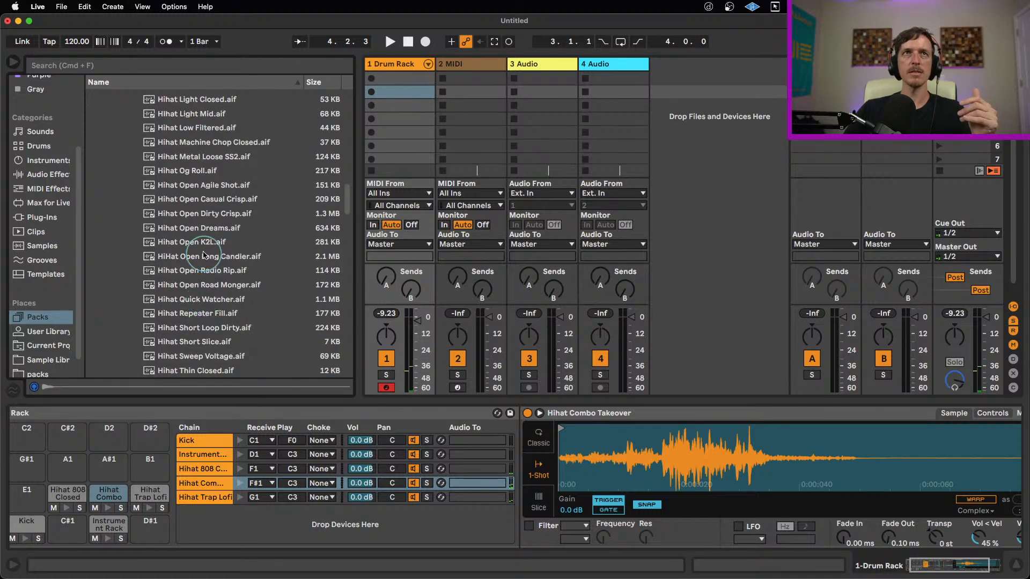
pyautogui.click(205, 256)
pyautogui.click(207, 270)
pyautogui.click(209, 285)
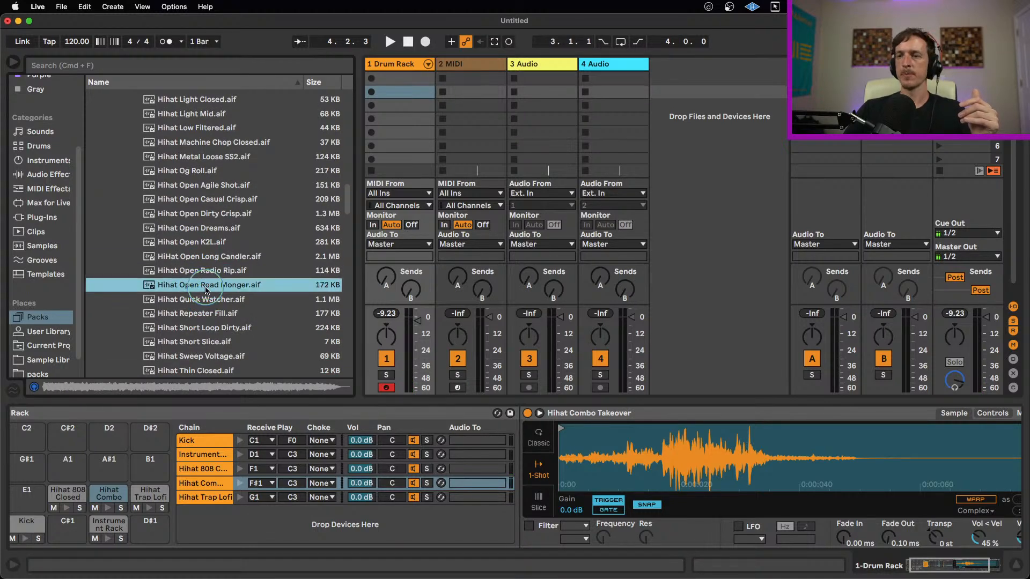
pyautogui.click(211, 302)
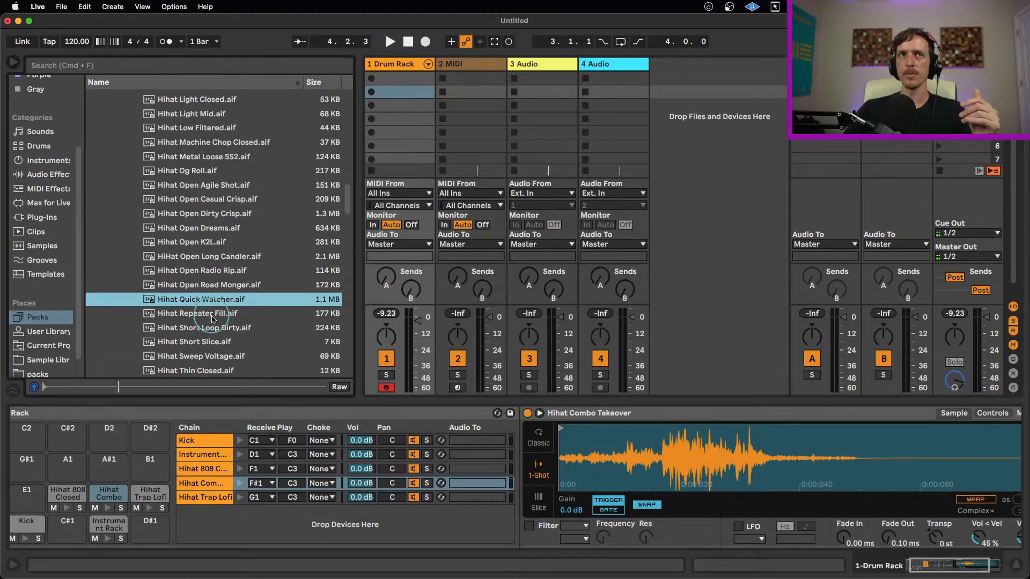
pyautogui.click(214, 314)
# Step: Preview the open hi-hats again in reverse order from Hihat Open Road Monger to Hihat Open Dirty Crisp, and replay Hihat Open Dreams
pyautogui.click(212, 285)
pyautogui.click(207, 270)
pyautogui.click(204, 257)
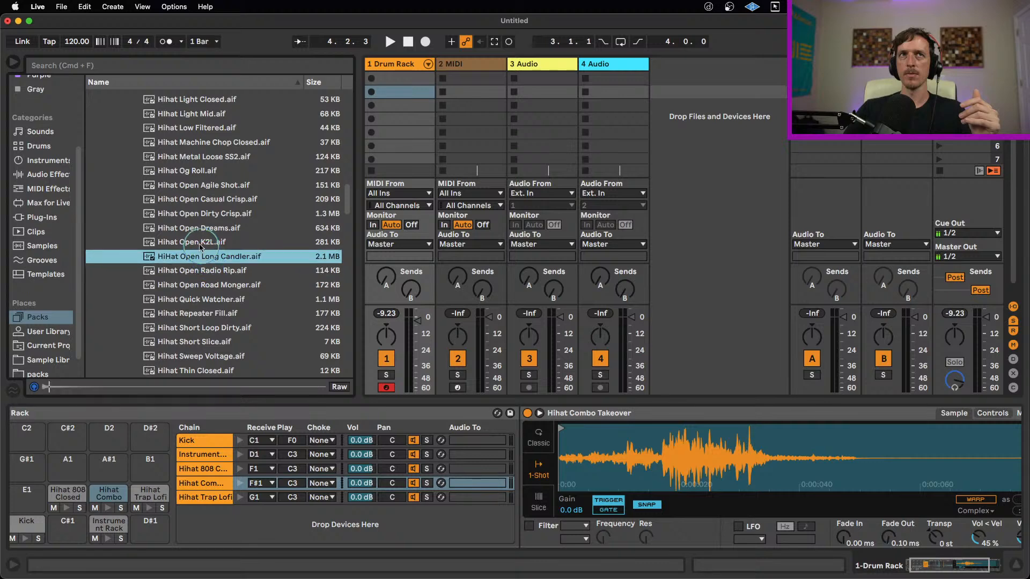
pyautogui.click(199, 241)
pyautogui.click(199, 228)
pyautogui.click(203, 214)
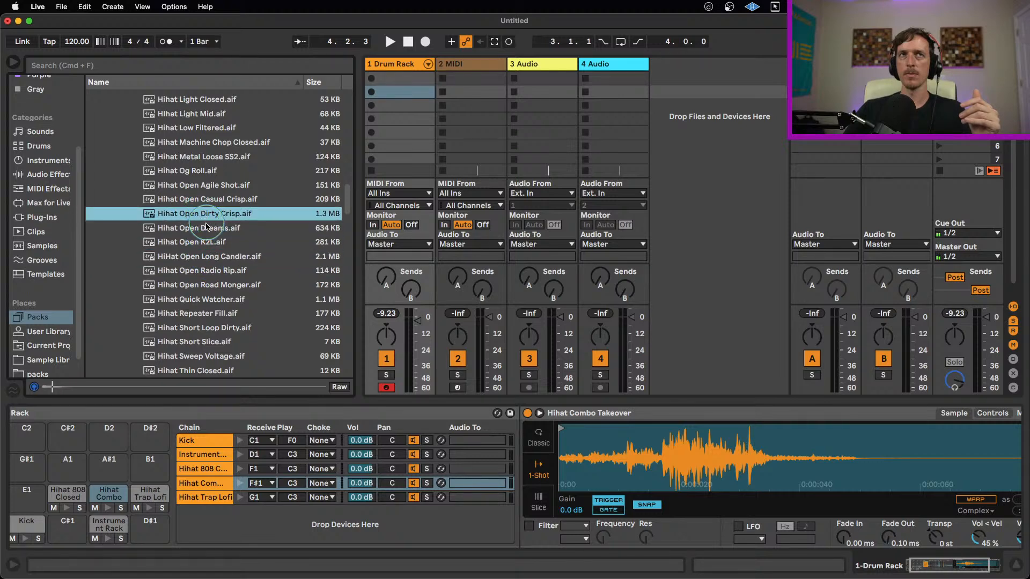
pyautogui.click(205, 228)
# Step: Compare Hihat Open Casual Crisp with Hihat Open Agile Shot, and load Hihat Open Casual Crisp.aif onto the G#1 pad
pyautogui.click(205, 199)
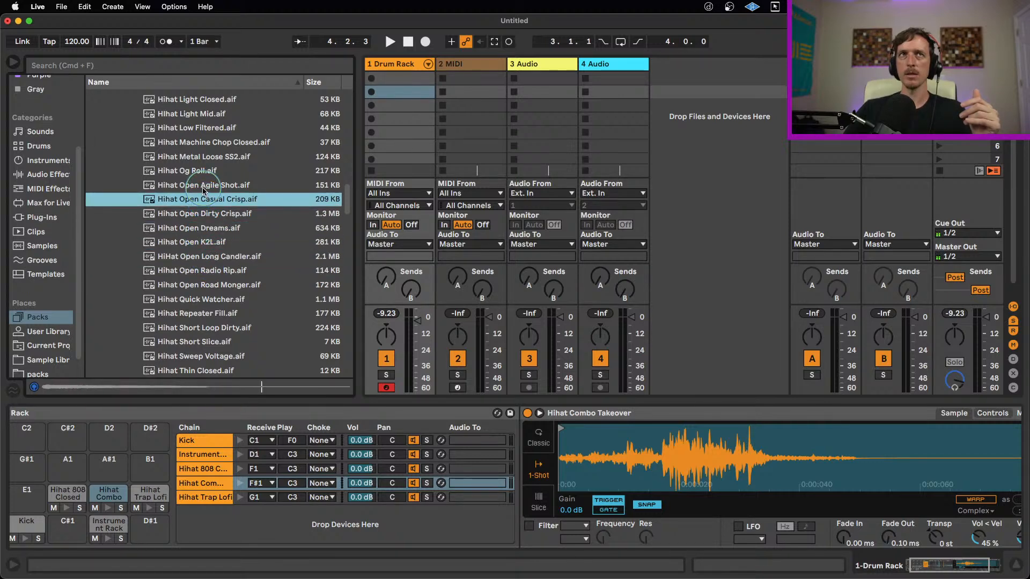
pyautogui.click(204, 187)
pyautogui.click(204, 199)
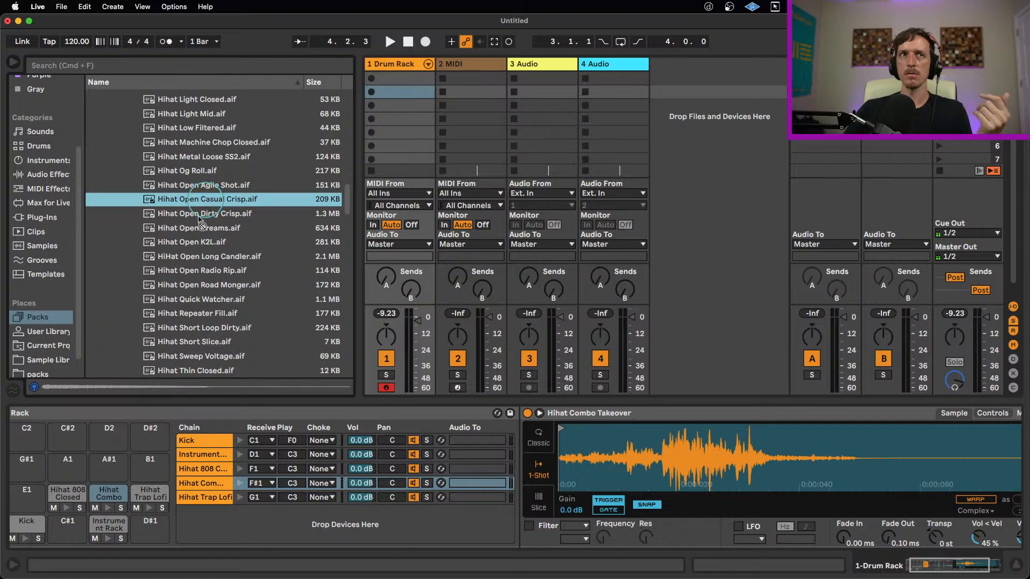
pyautogui.moveTo(66, 443); pyautogui.dragTo(38, 465)
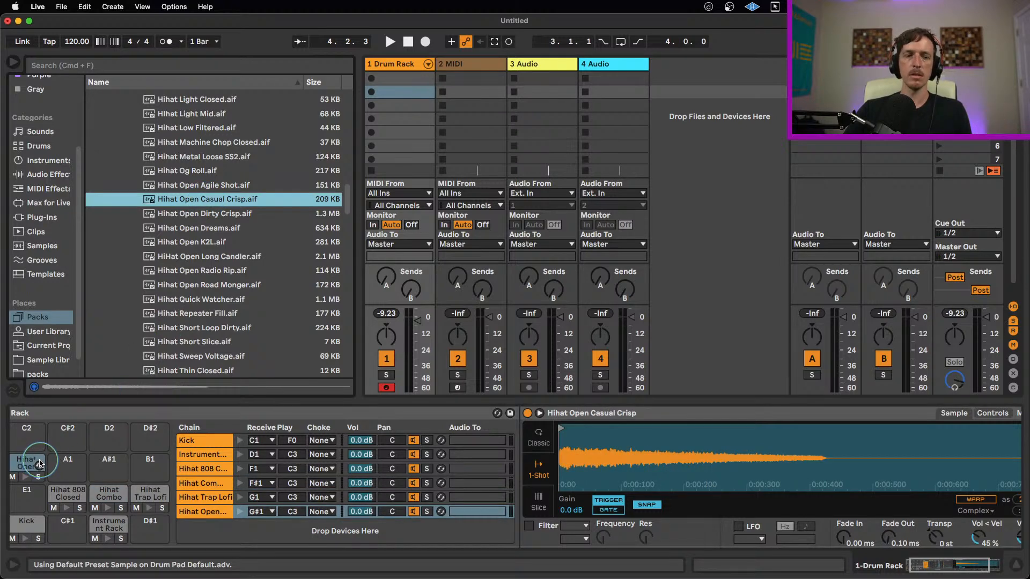
pyautogui.click(40, 463)
pyautogui.click(40, 463)
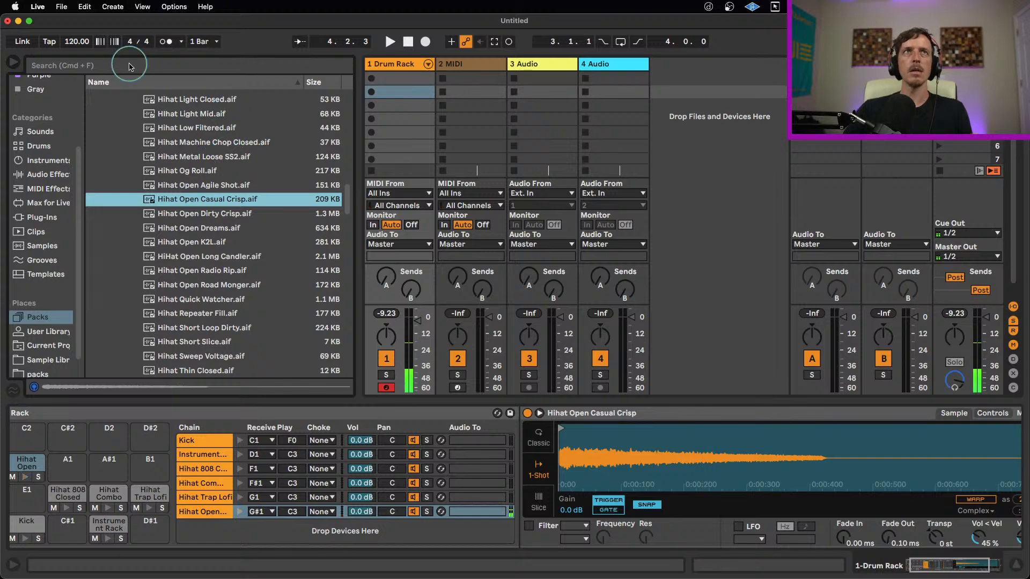
# Step: Collapse the Hihat folder and expand the Shaker folder among the pack's drum samples
pyautogui.scroll(15, 164, 179)
pyautogui.scroll(10, 163, 178)
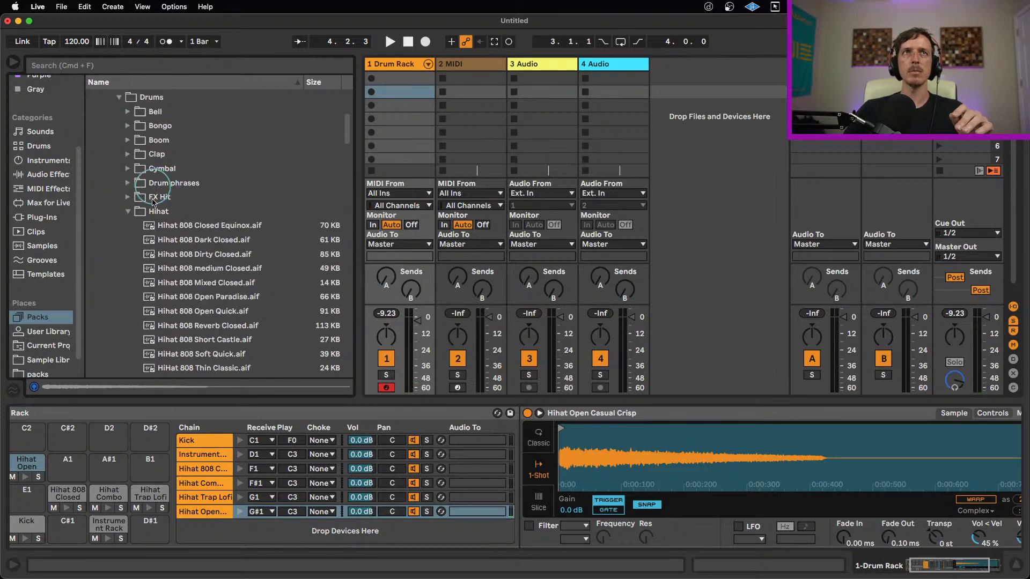
pyautogui.click(135, 206)
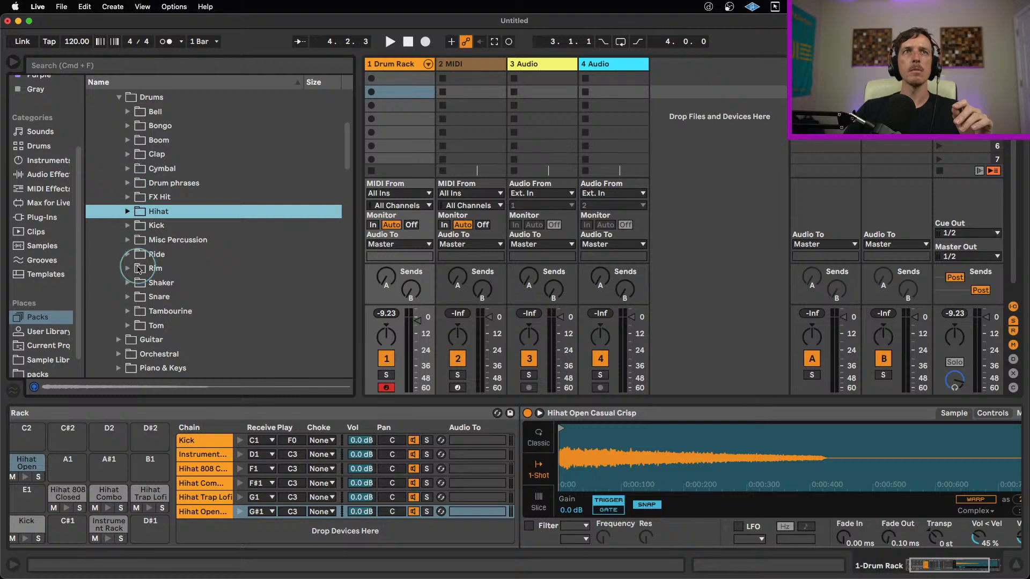
pyautogui.click(131, 283)
pyautogui.scroll(-5, 172, 236)
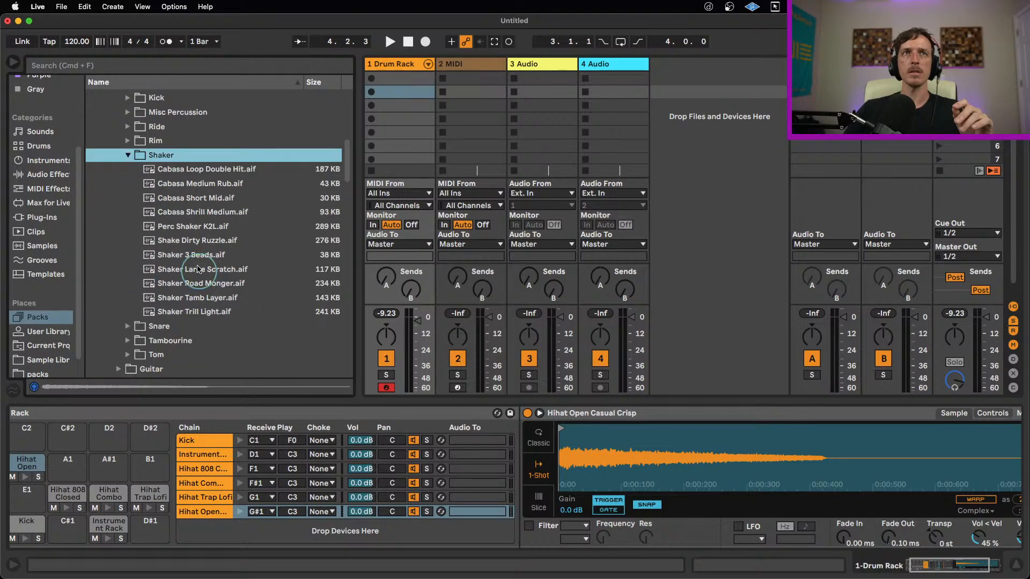
# Step: Preview the shaker samples from Cabasa Loop Double Hit through Shaker 3 Beads
pyautogui.click(201, 169)
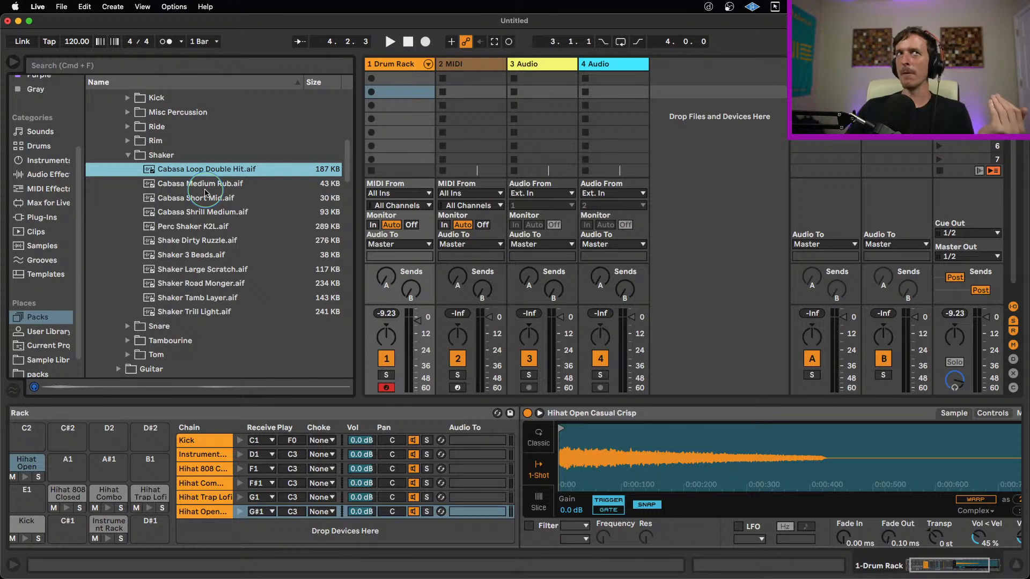
pyautogui.click(200, 185)
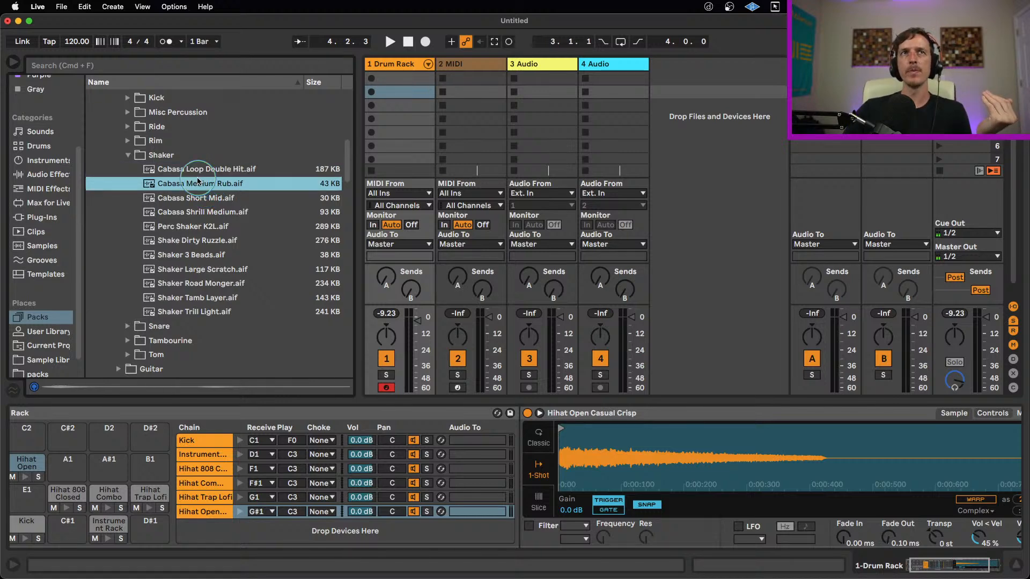
pyautogui.click(198, 198)
pyautogui.click(198, 212)
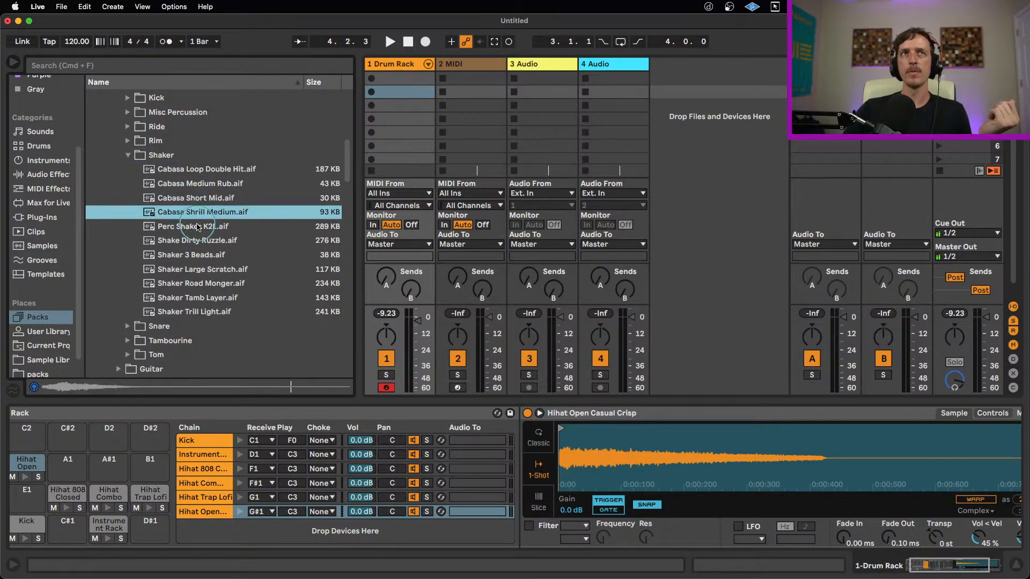
pyautogui.click(198, 226)
pyautogui.click(198, 240)
pyautogui.click(200, 255)
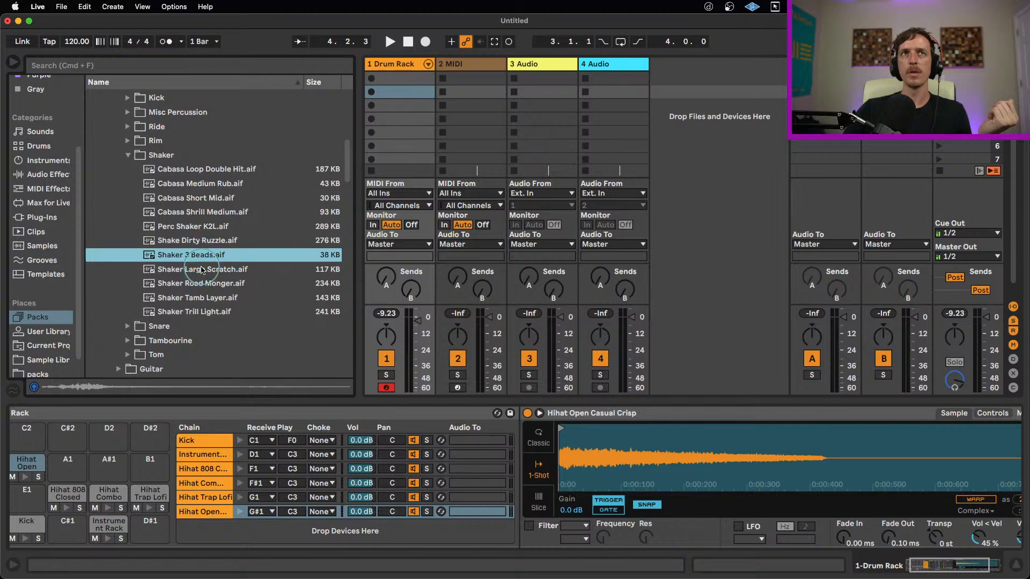
# Step: Preview the remaining shaker samples from Shaker Large Scratch to Shaker Trill Light, and step back up the list
pyautogui.click(202, 269)
pyautogui.click(204, 283)
pyautogui.click(206, 298)
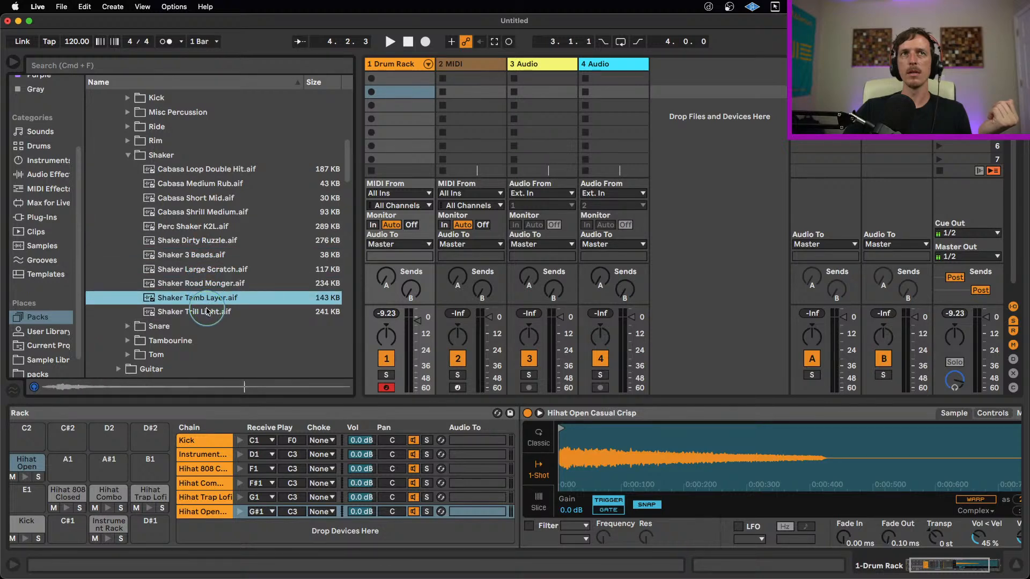
pyautogui.click(207, 311)
pyautogui.press('Up')
pyautogui.press('Up')
pyautogui.press('Up')
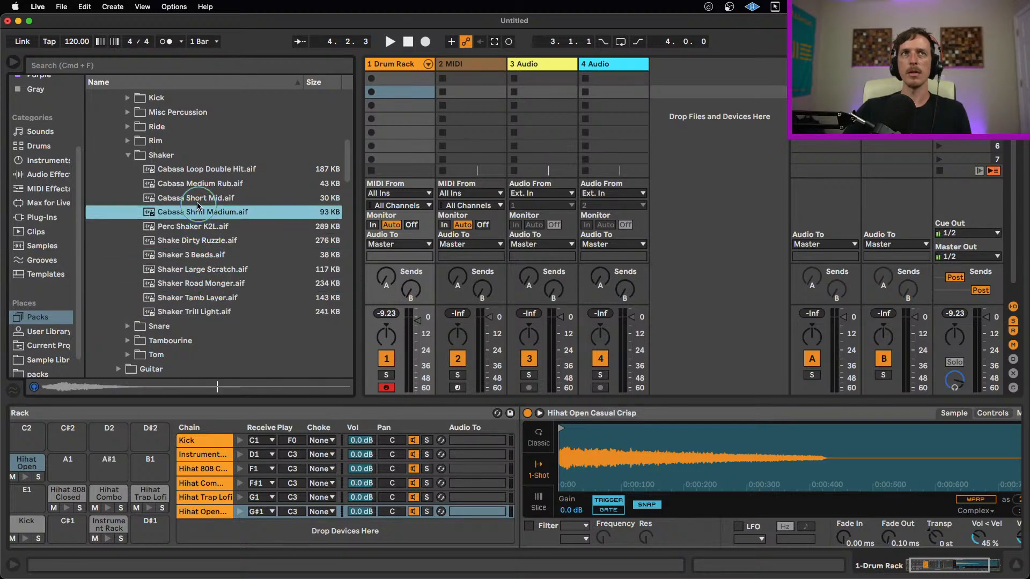
# Step: Load Cabasa Medium Rub, Cabasa Short Mid and Cabasa Shrill Medium together onto pads C#2, D2 and D#2, and audition each pad
pyautogui.click(197, 209)
pyautogui.keyDown('shift'); pyautogui.click(187, 184); pyautogui.keyUp('shift')
pyautogui.moveTo(89, 435); pyautogui.dragTo(76, 443)
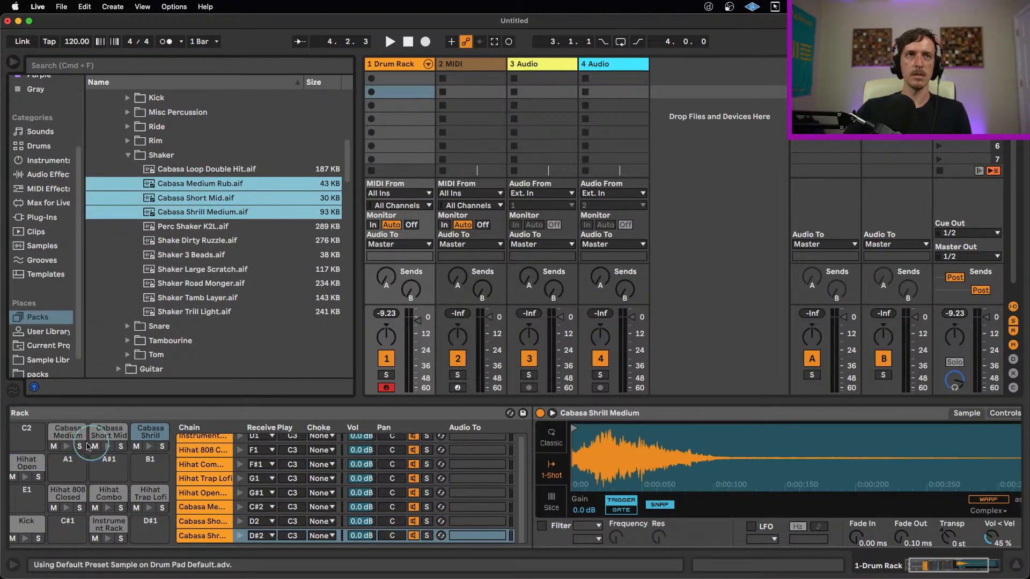
pyautogui.click(67, 446)
pyautogui.click(107, 447)
pyautogui.click(149, 446)
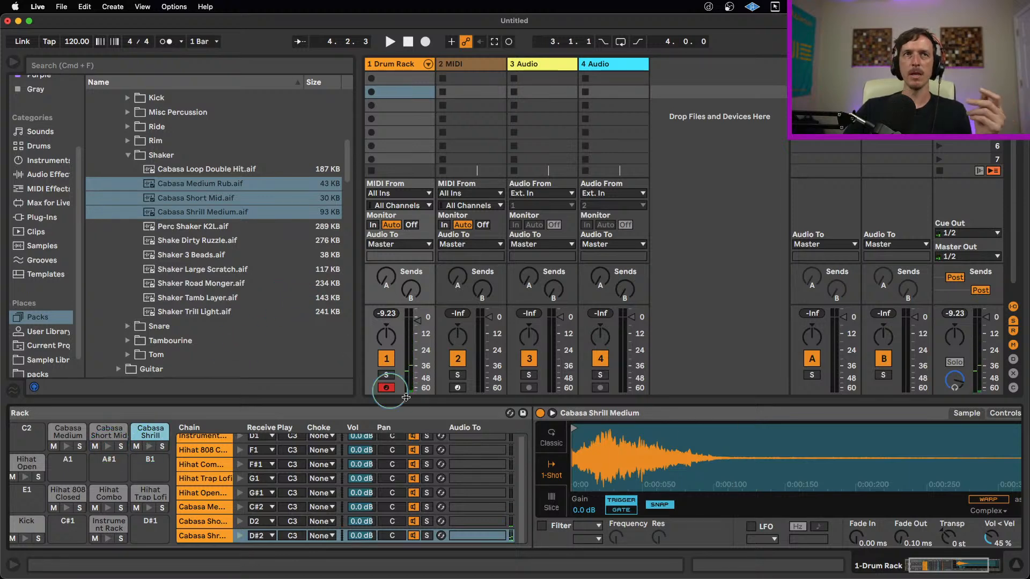
# Step: Rename the Instrument Rack on the Drum Rack's D1 pad to "snare"
pyautogui.moveTo(970, 567); pyautogui.dragTo(964, 566)
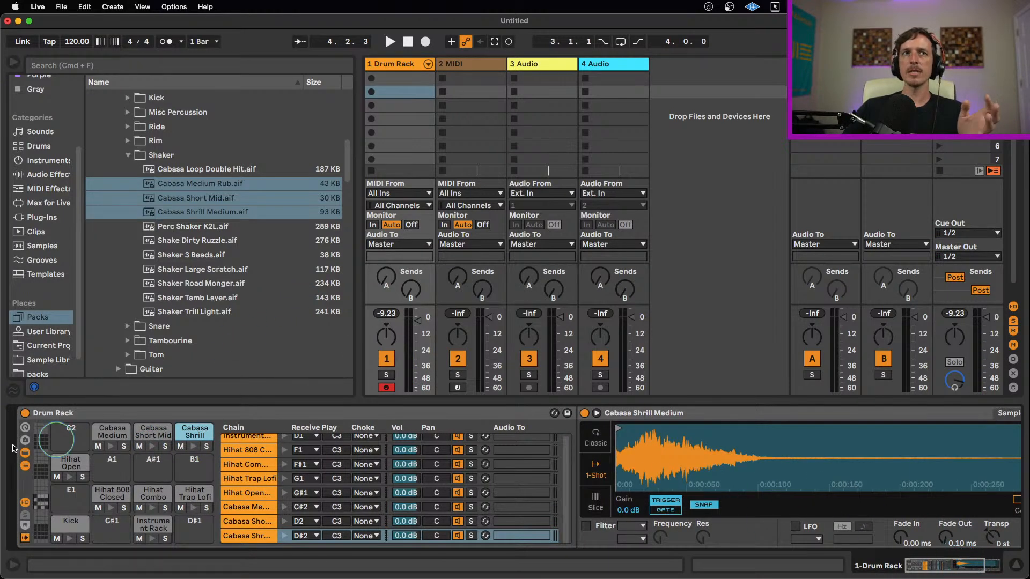
pyautogui.click(63, 521)
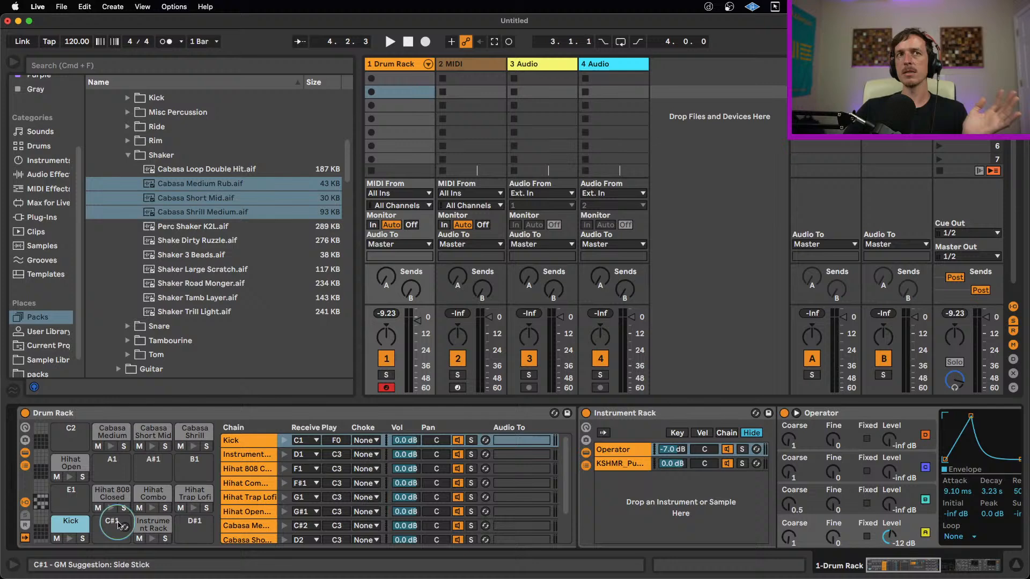
pyautogui.click(145, 523)
pyautogui.write('snare')
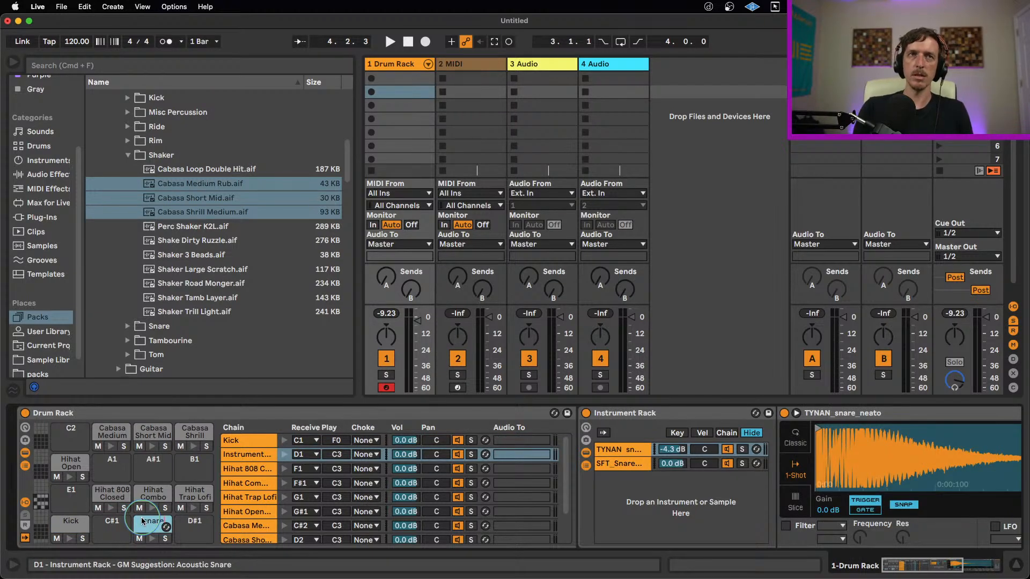
pyautogui.press('Return')
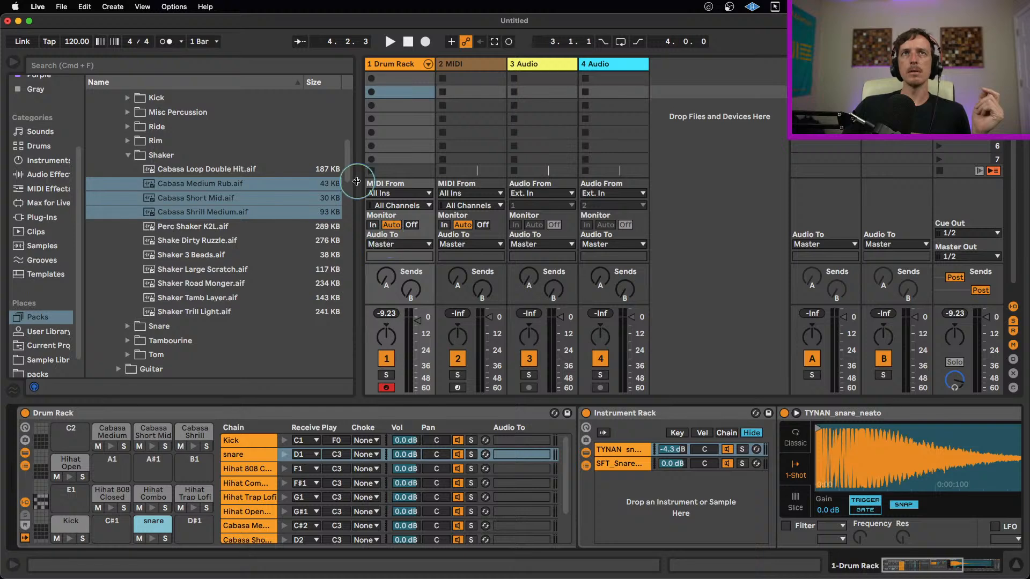
# Step: Create a one-bar clip on the 2 MIDI track with low notes at 1.1.1 and 1.2.4 and G3 notes at 1.1.4, 1.3.3 and 1.4.2
pyautogui.doubleClick(470, 119)
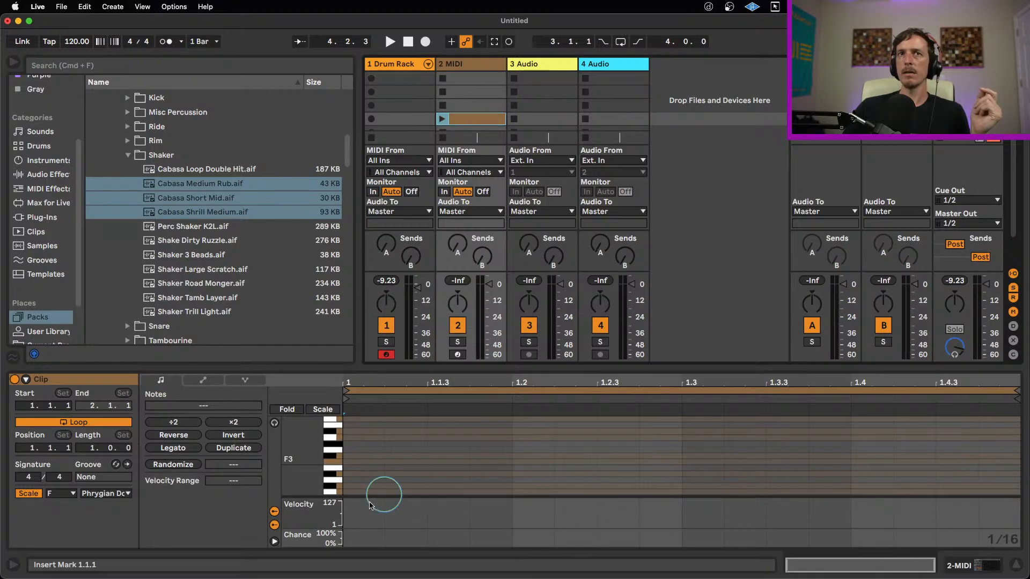
pyautogui.doubleClick(370, 485)
pyautogui.doubleClick(486, 449)
pyautogui.doubleClick(663, 490)
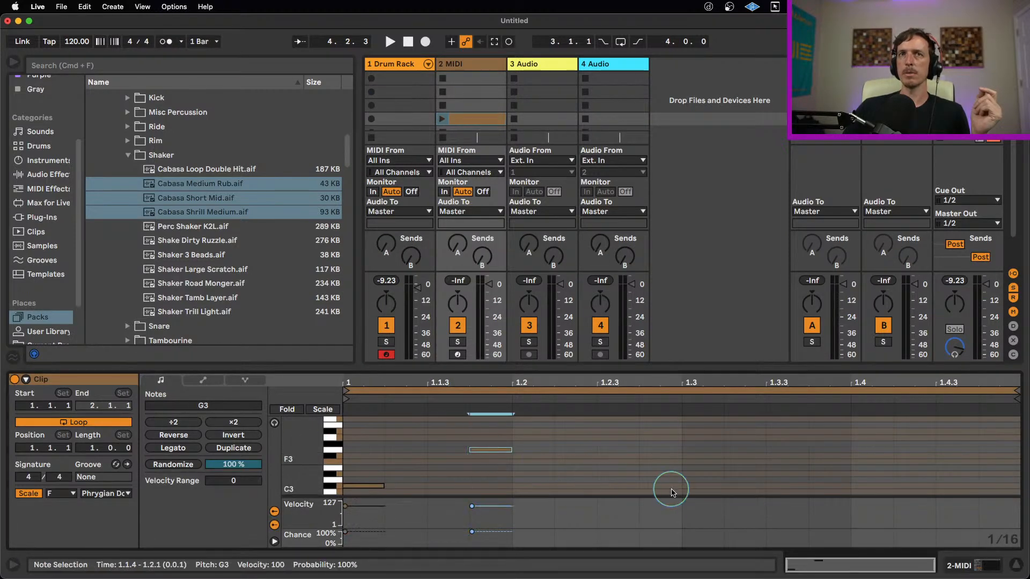
pyautogui.doubleClick(793, 450)
pyautogui.doubleClick(899, 450)
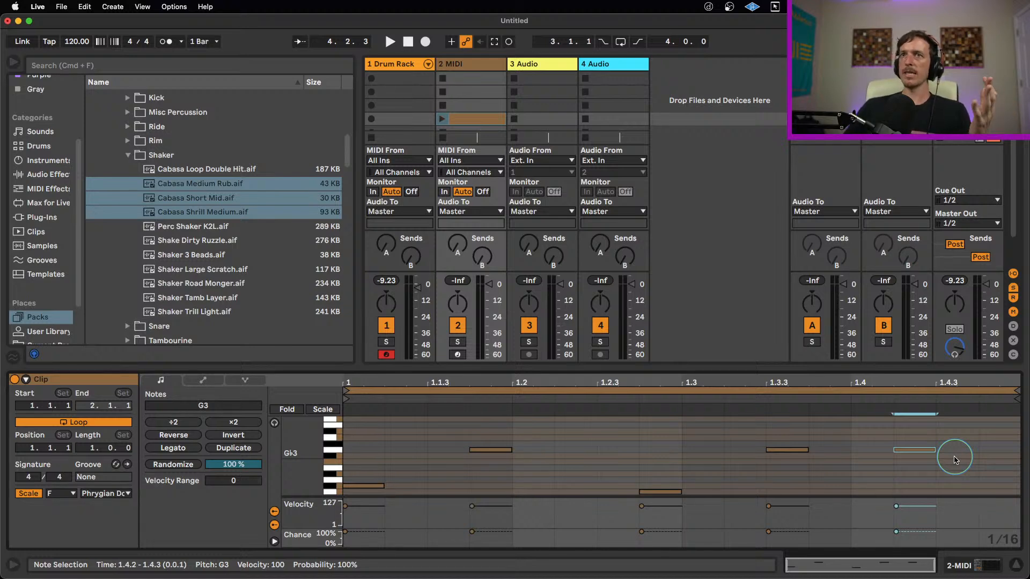
# Step: Turn off the Scale setting for the new MIDI clip
pyautogui.click(29, 493)
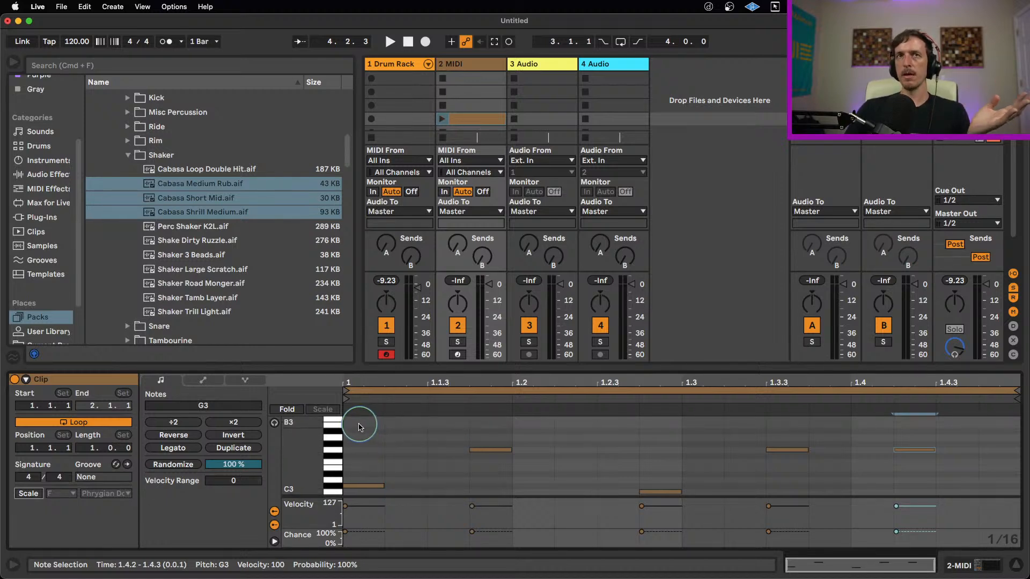
# Step: Select all the notes in the 2 MIDI track's one-bar clip, from C3 to G3
pyautogui.moveTo(359, 423); pyautogui.dragTo(1014, 547)
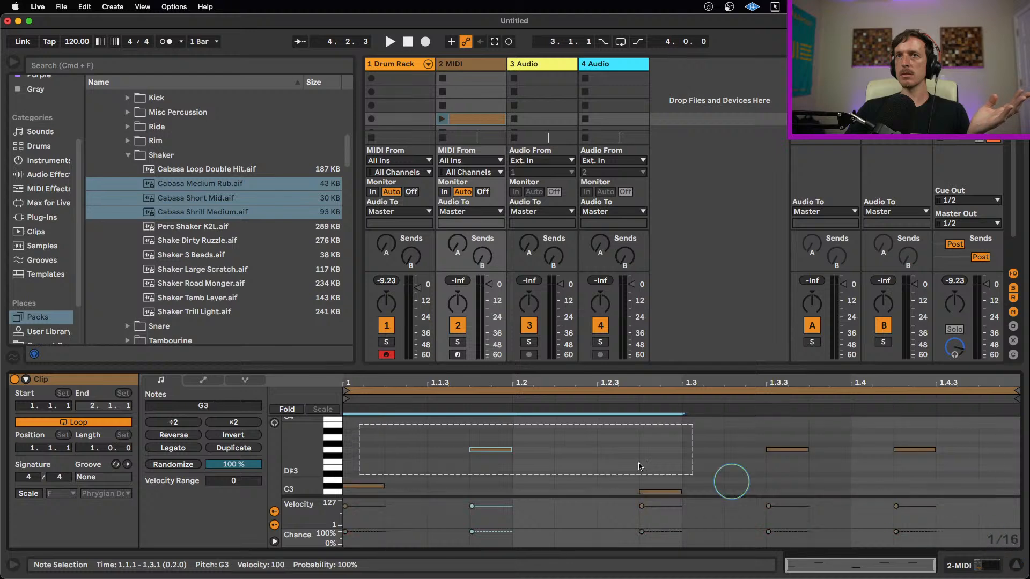
pyautogui.click(598, 458)
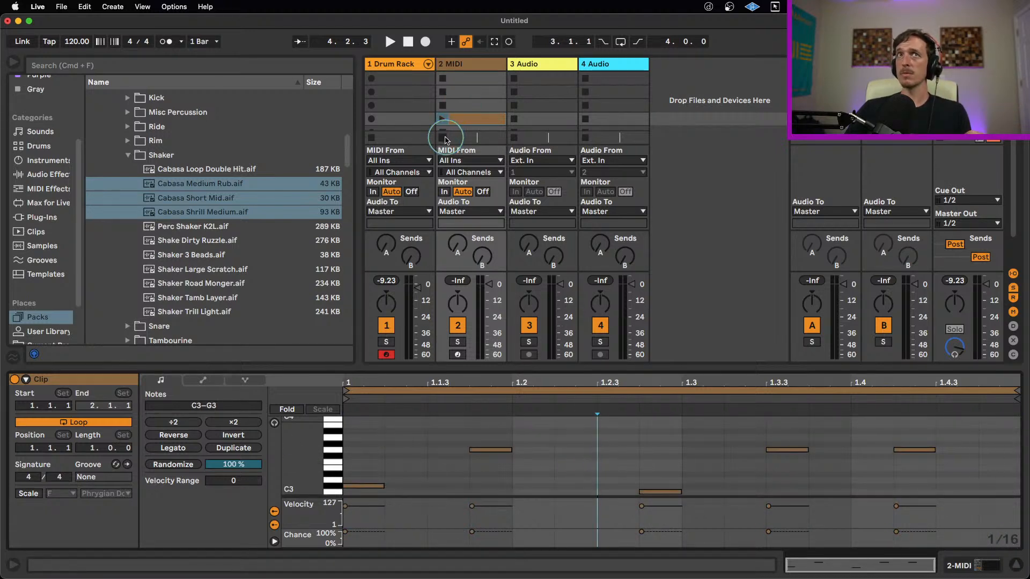
pyautogui.scroll(-1, 445, 137)
pyautogui.scroll(-3, 445, 140)
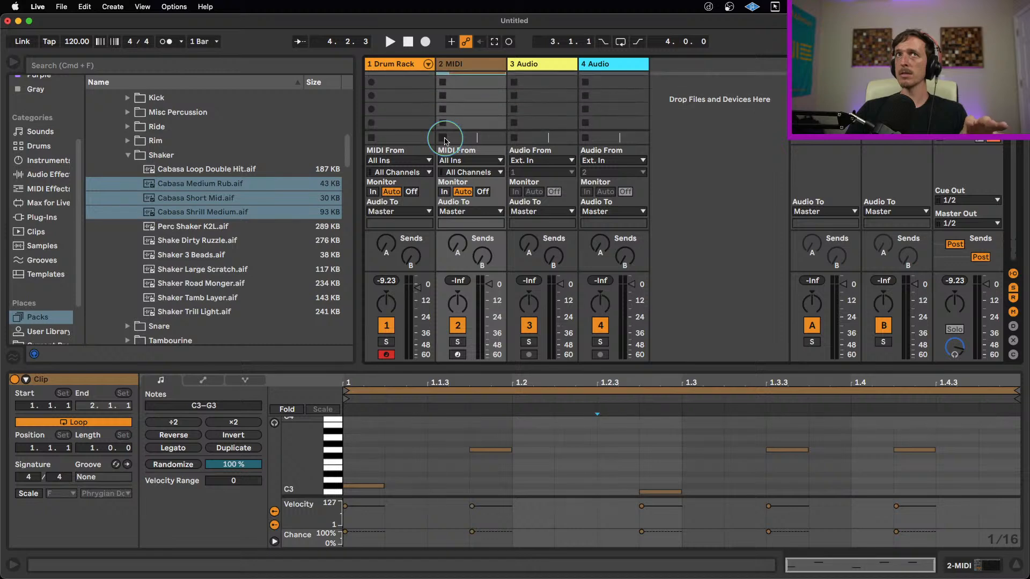
pyautogui.scroll(4, 445, 140)
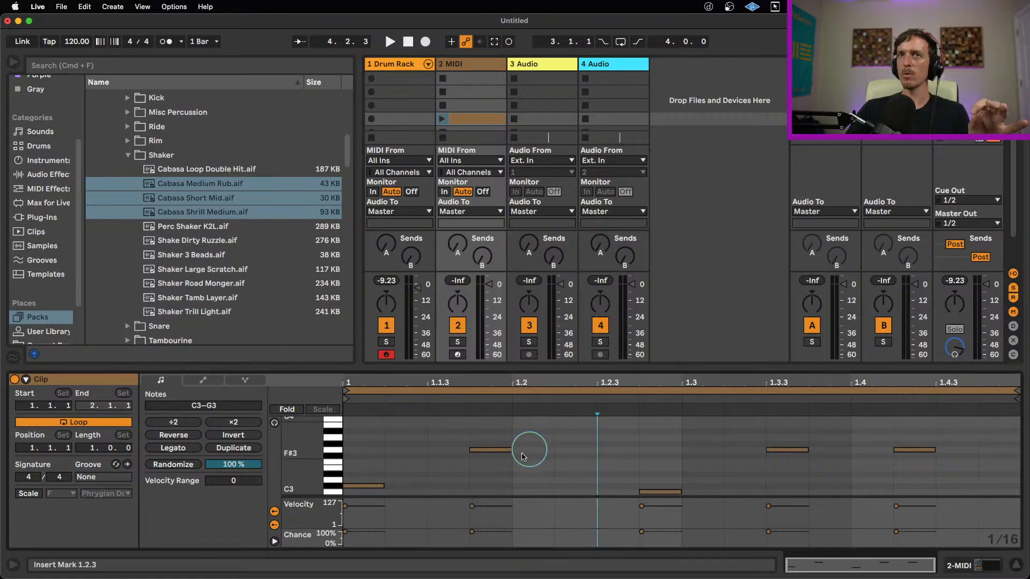
pyautogui.moveTo(361, 445); pyautogui.dragTo(943, 530)
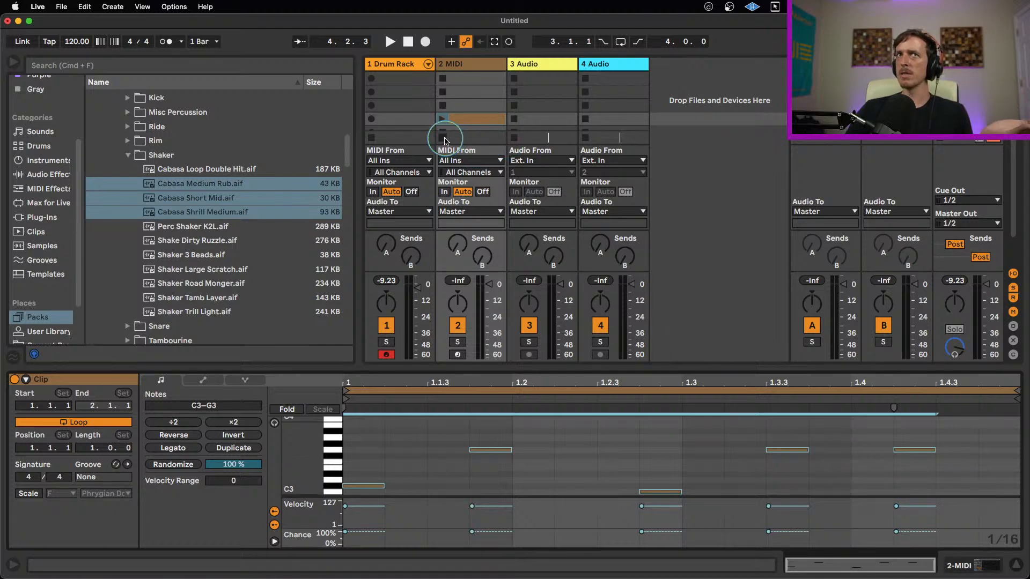
# Step: Enter MIDI mapping mode, choose a clip slot on the 2 MIDI track as the mapping target, and leave the mode
pyautogui.press('super+m')
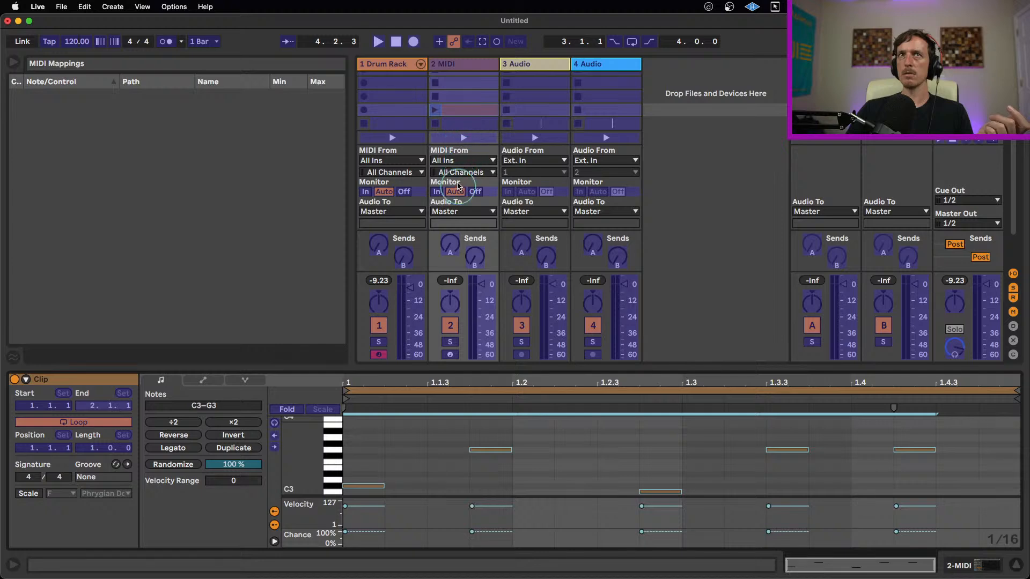
pyautogui.click(480, 138)
pyautogui.click(436, 124)
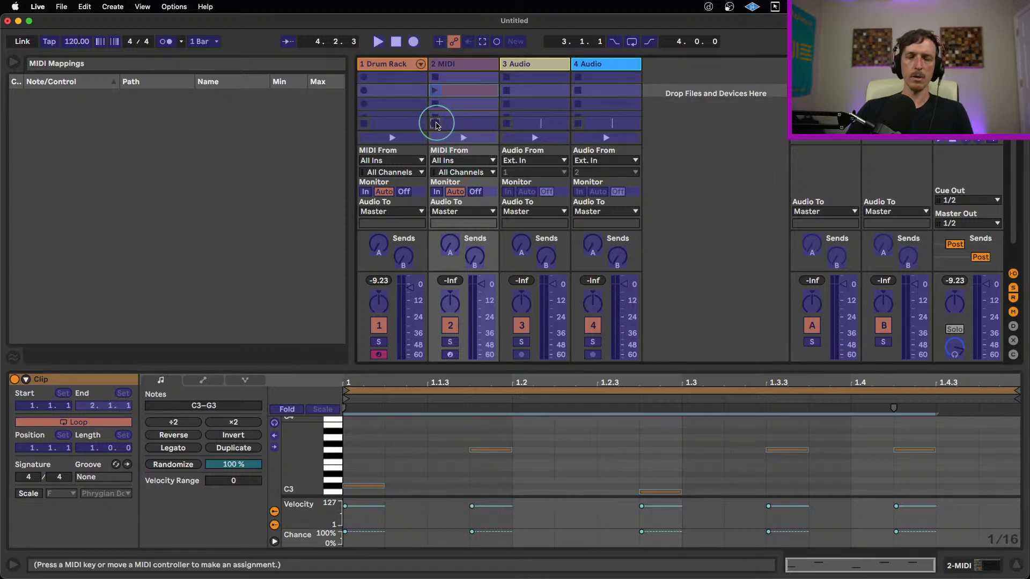
pyautogui.press('super+m')
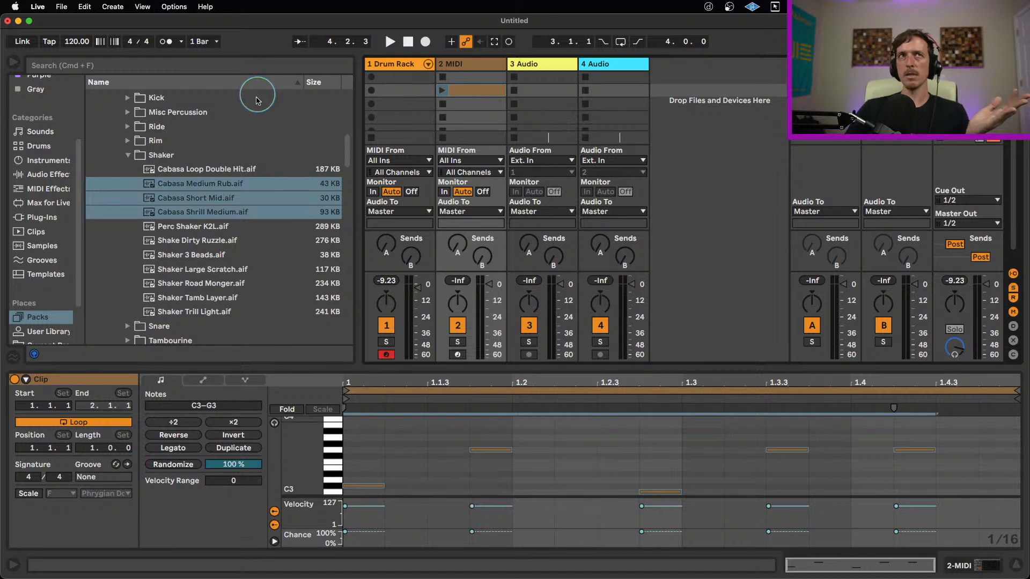
# Step: Load the Looper audio effect onto the 2 MIDI track after Spectrum
pyautogui.click(51, 174)
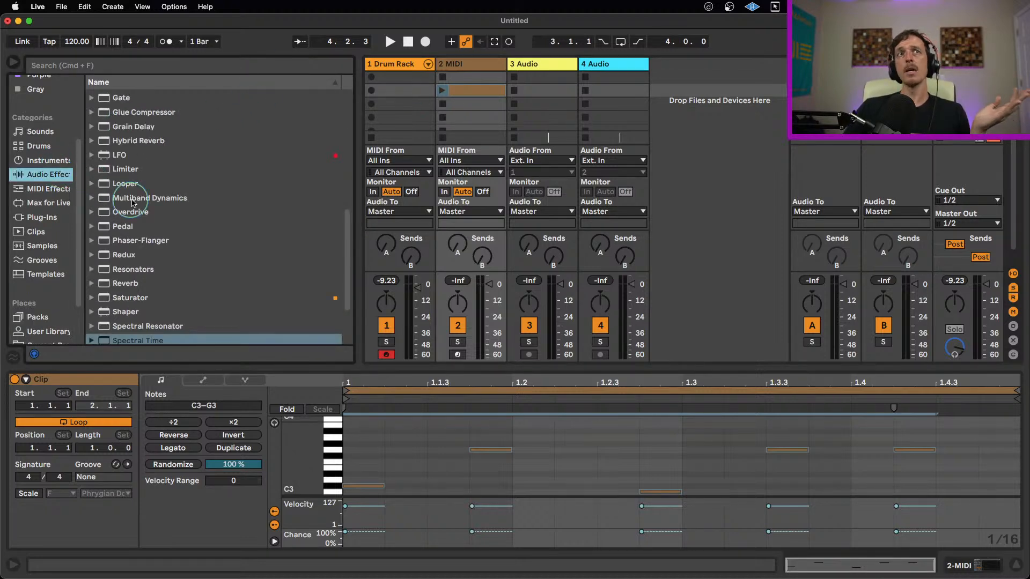
pyautogui.scroll(-5, 190, 236)
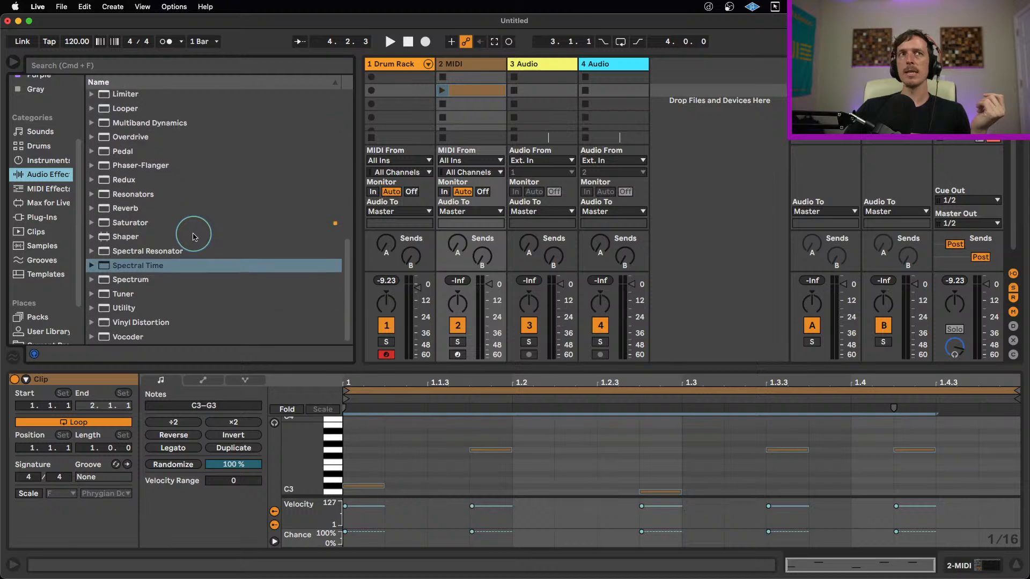
pyautogui.scroll(5, 147, 236)
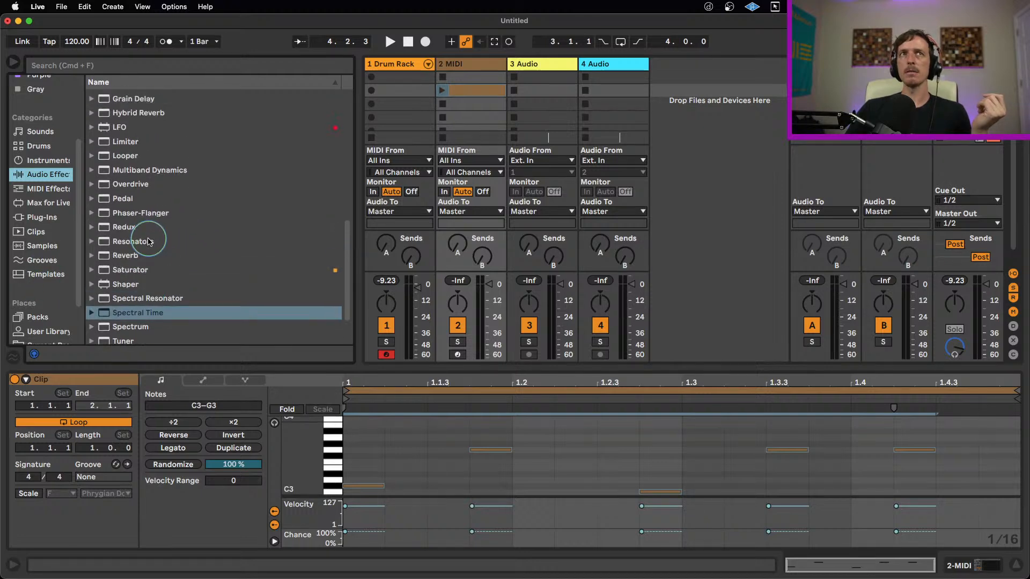
pyautogui.moveTo(122, 182); pyautogui.dragTo(480, 78)
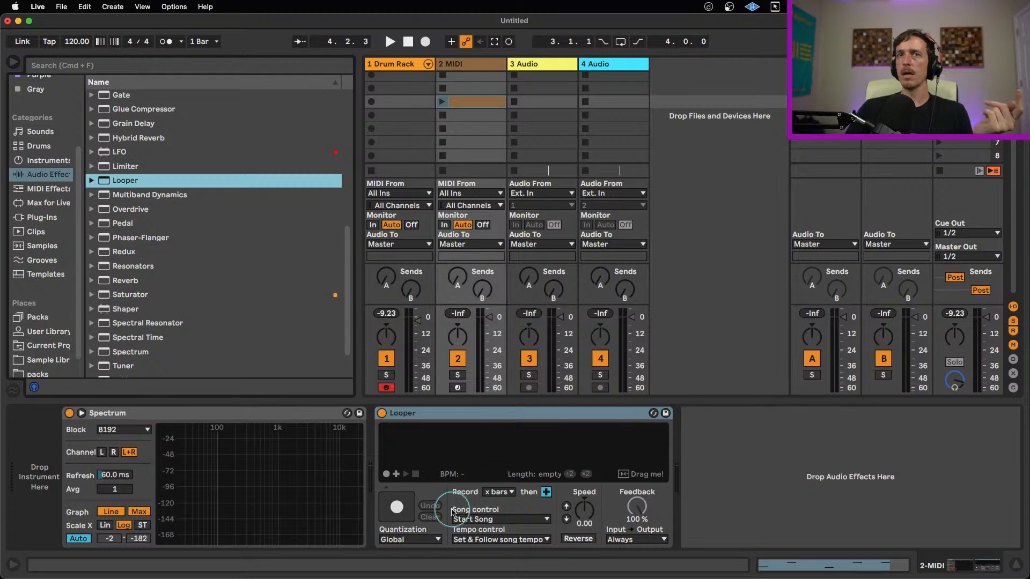
# Step: Record a one-bar loop in Looper, stop it, play it back, and clear its buffer
pyautogui.click(397, 507)
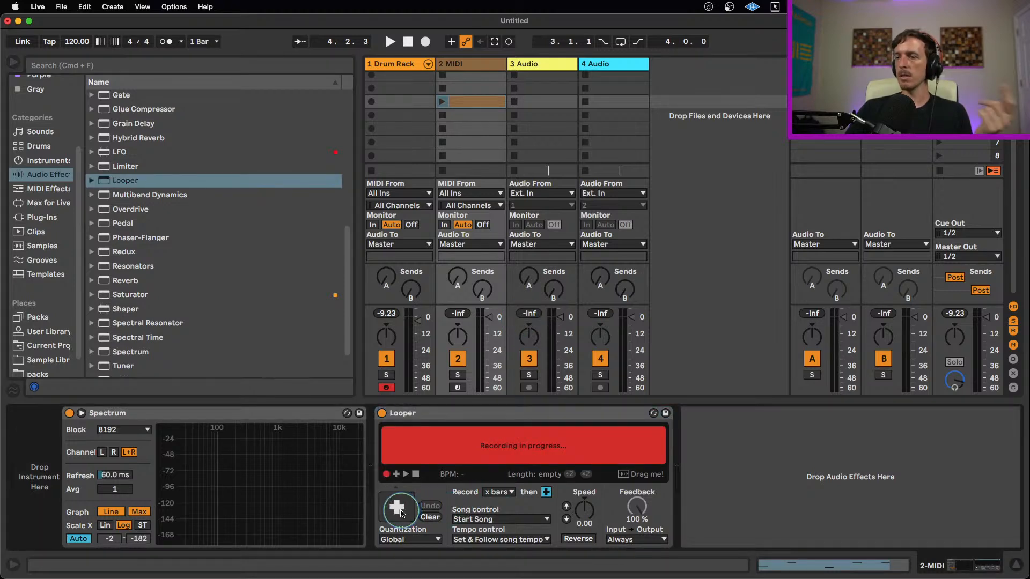
pyautogui.click(402, 512)
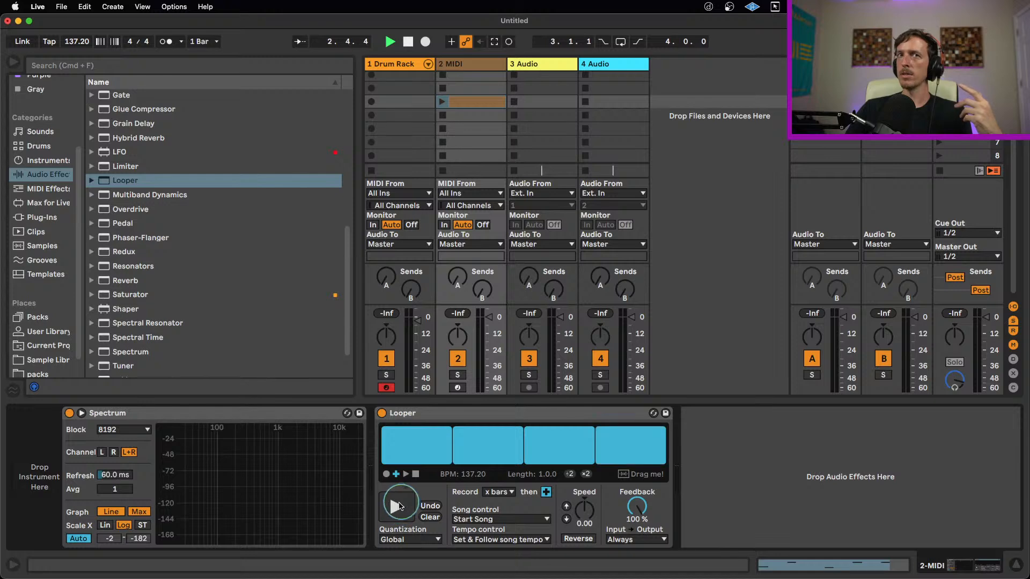
pyautogui.click(415, 475)
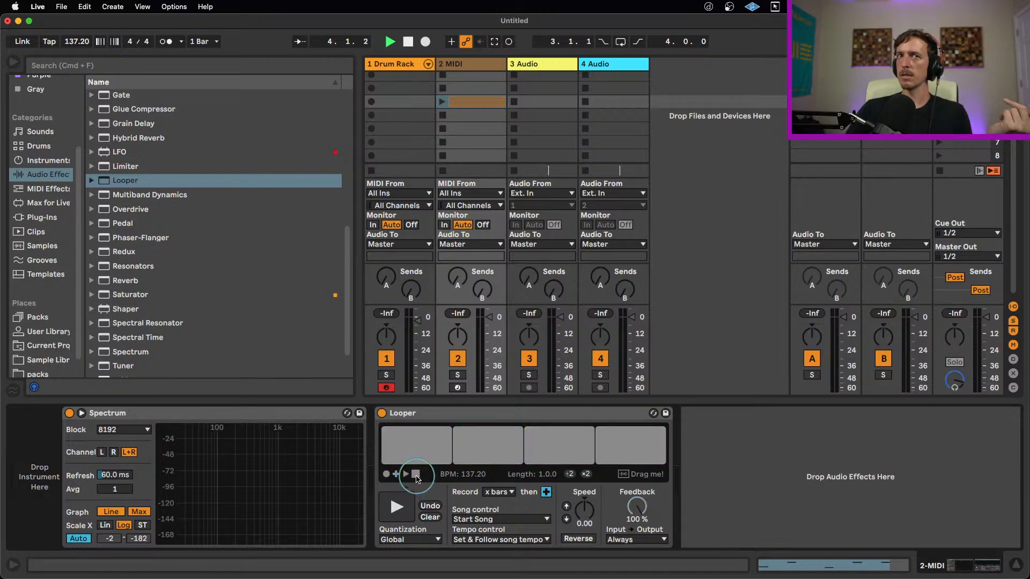
pyautogui.click(406, 476)
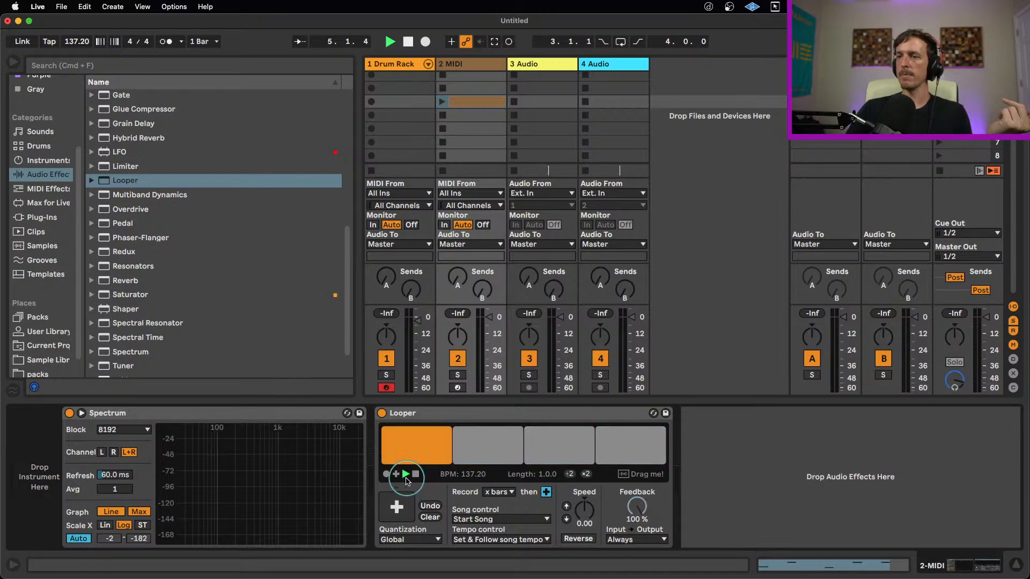
pyautogui.click(430, 518)
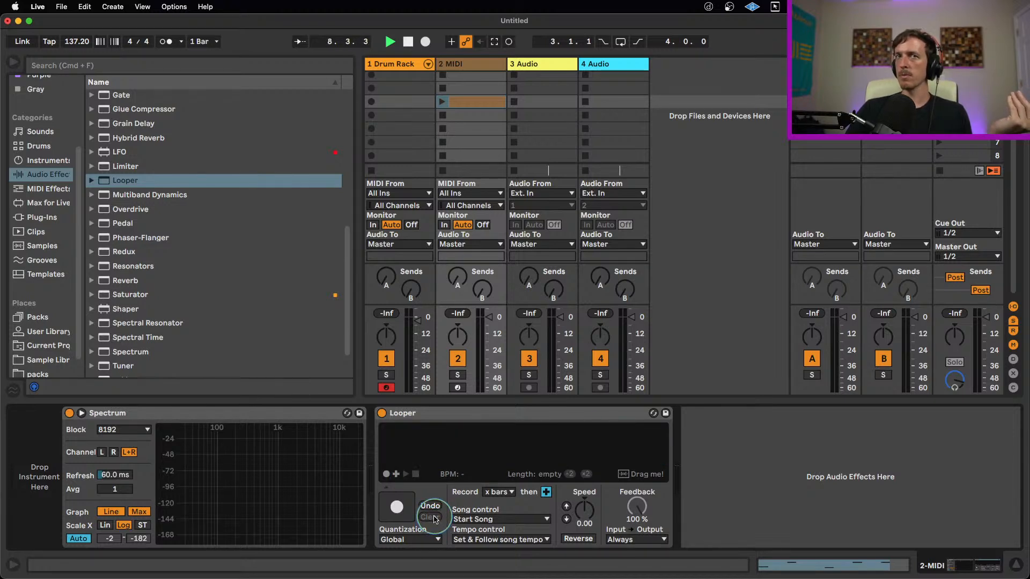
pyautogui.click(406, 514)
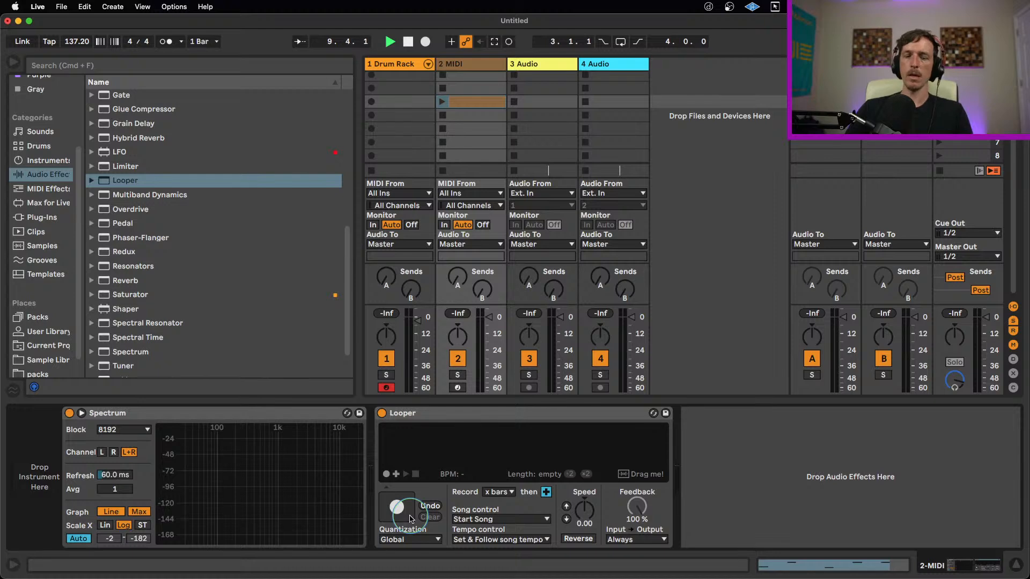
# Step: View Looper's mappable controls in MIDI mapping mode, and delete Looper from the 2 MIDI track
pyautogui.press('super+m')
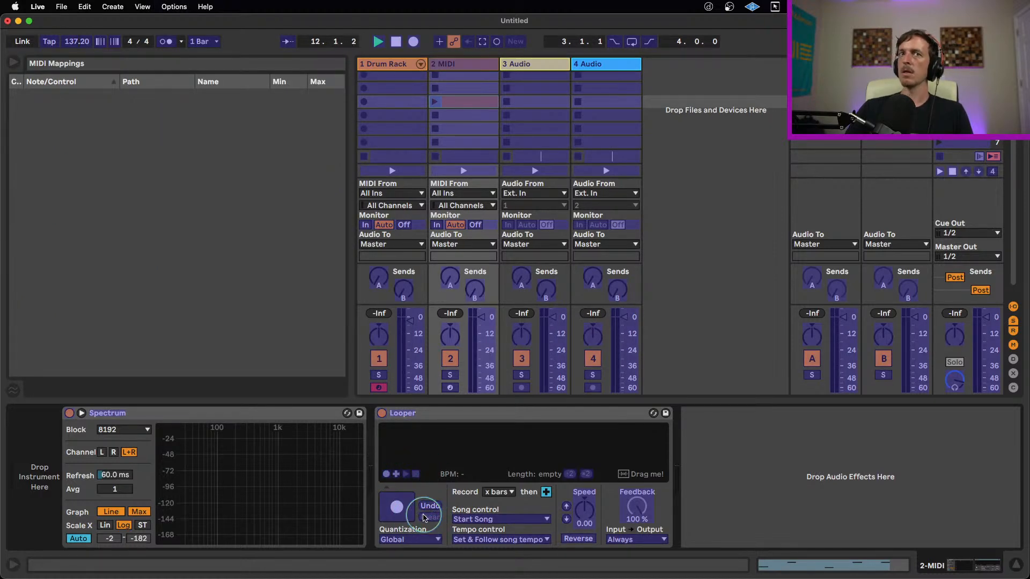
pyautogui.press('super+m')
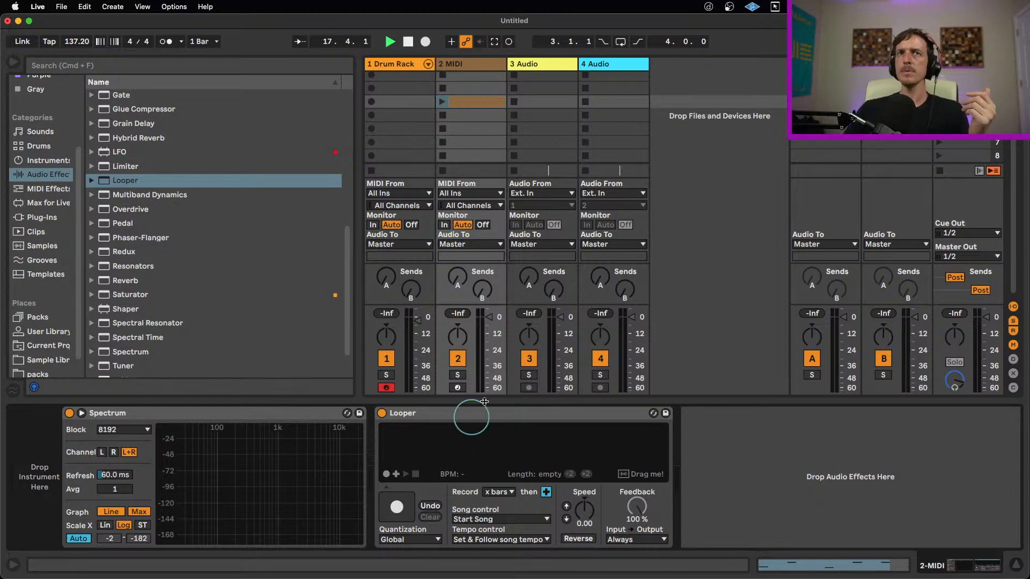
pyautogui.click(506, 412)
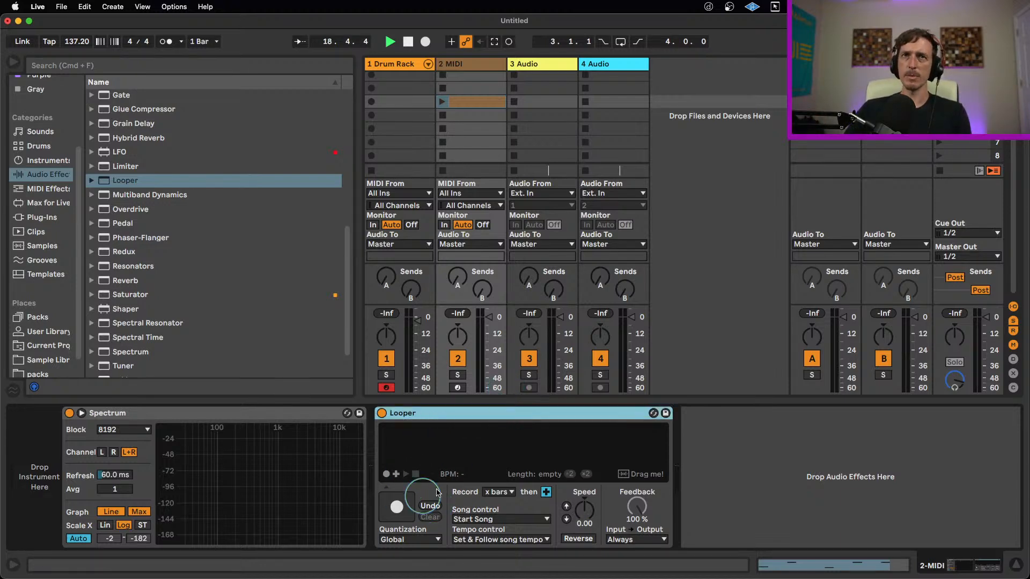
pyautogui.press('Delete')
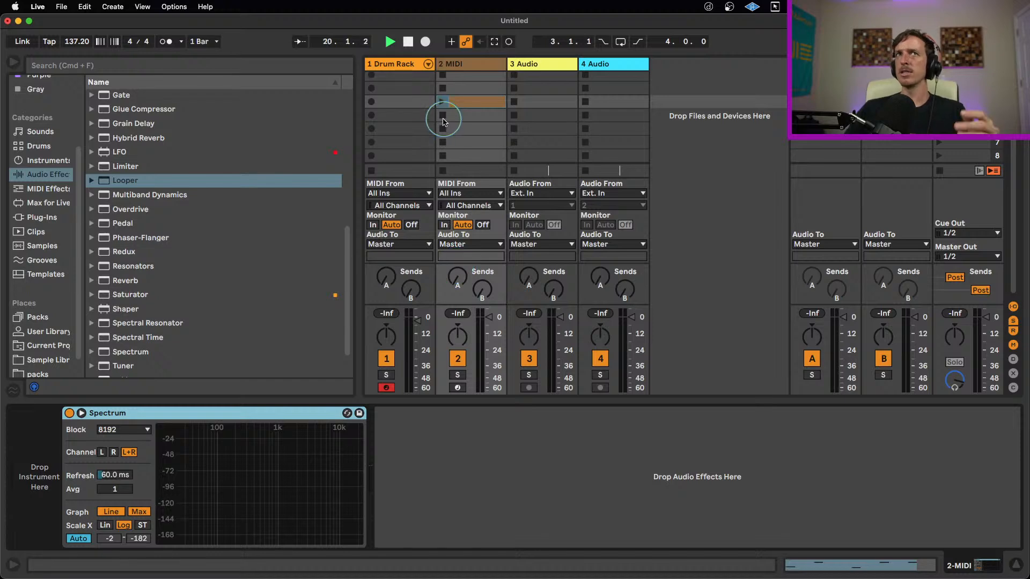
# Step: Collapse the clip detail view and delete the one-bar clip from the 2 MIDI track
pyautogui.click(442, 102)
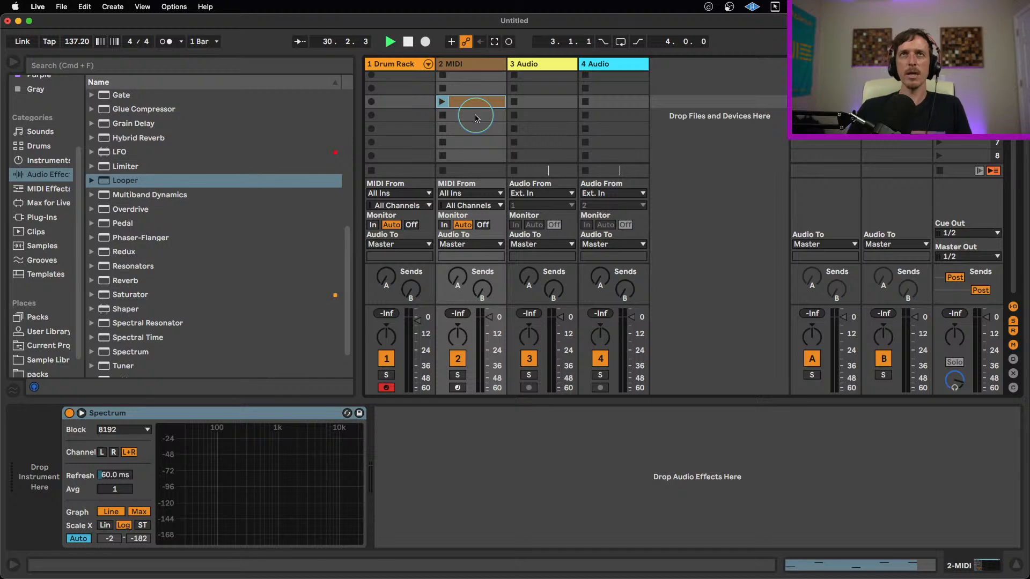
pyautogui.doubleClick(472, 101)
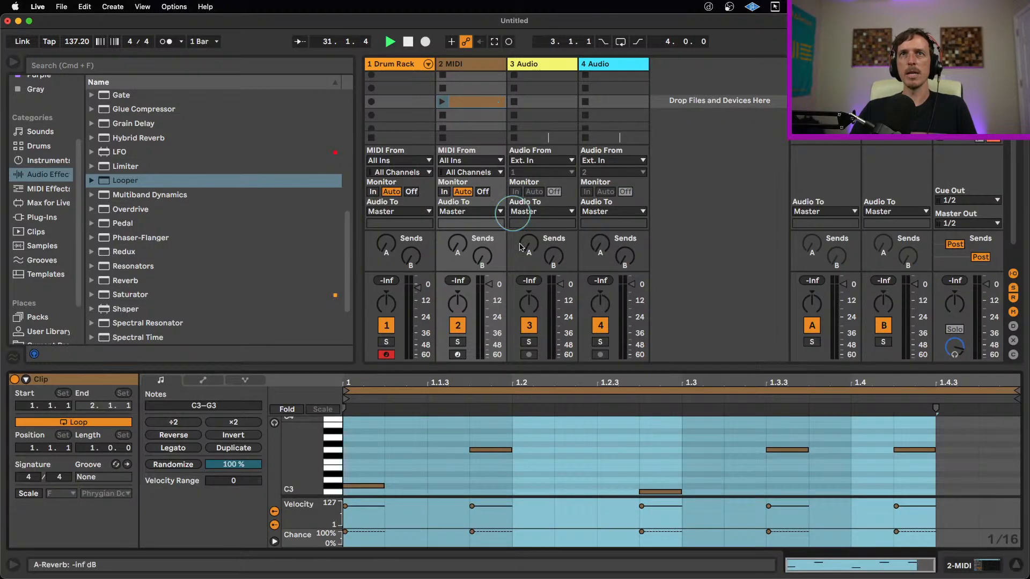
pyautogui.click(460, 448)
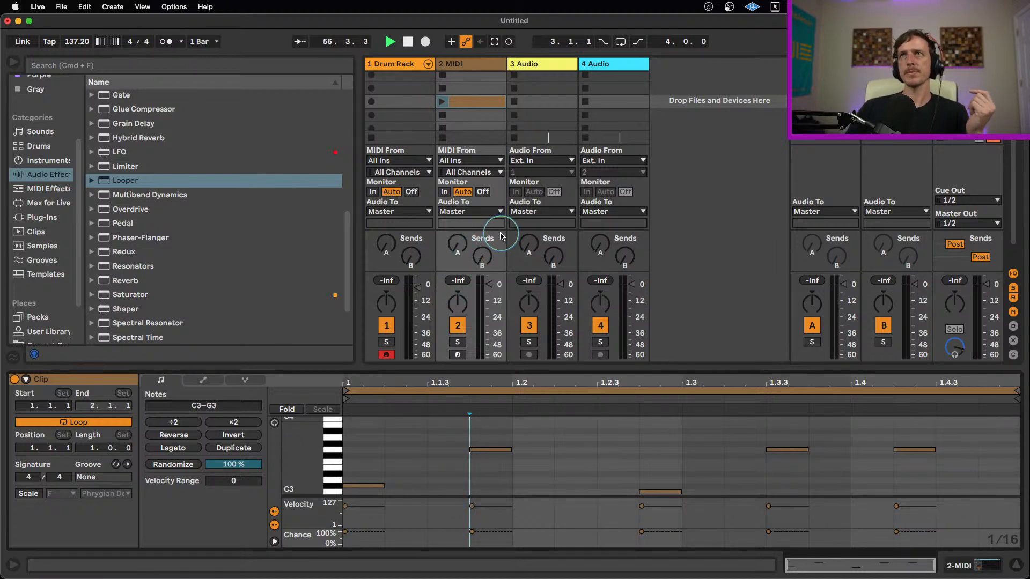
pyautogui.click(1014, 566)
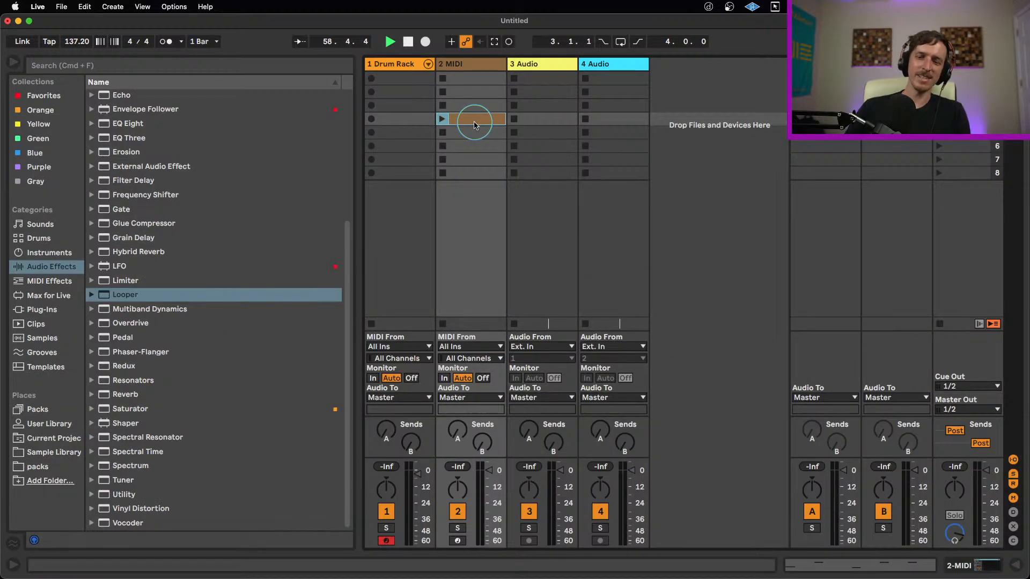
pyautogui.press('Delete')
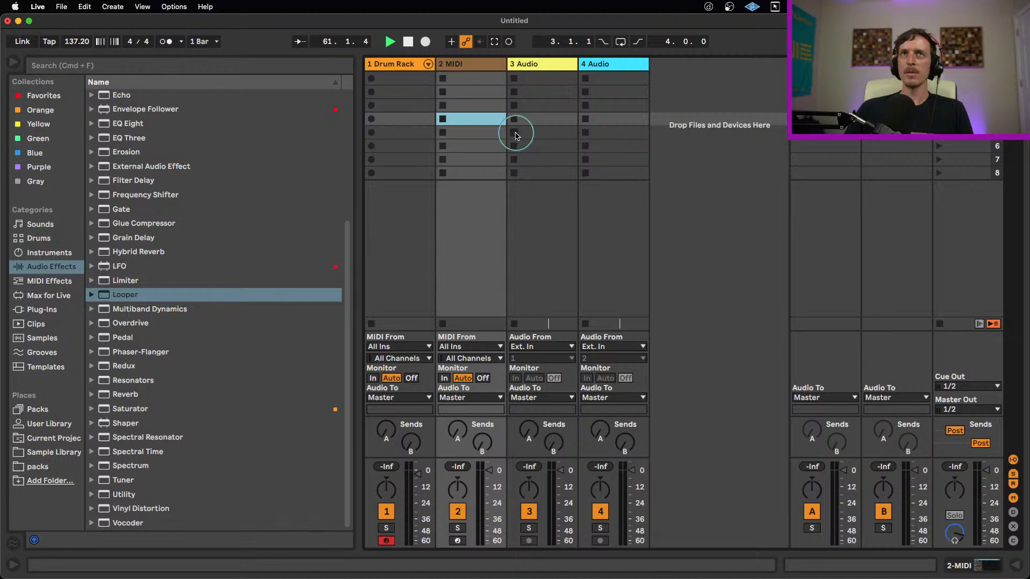
# Step: Arm the 2 MIDI track for recording and select its empty clip slot in scene 4
pyautogui.click(458, 540)
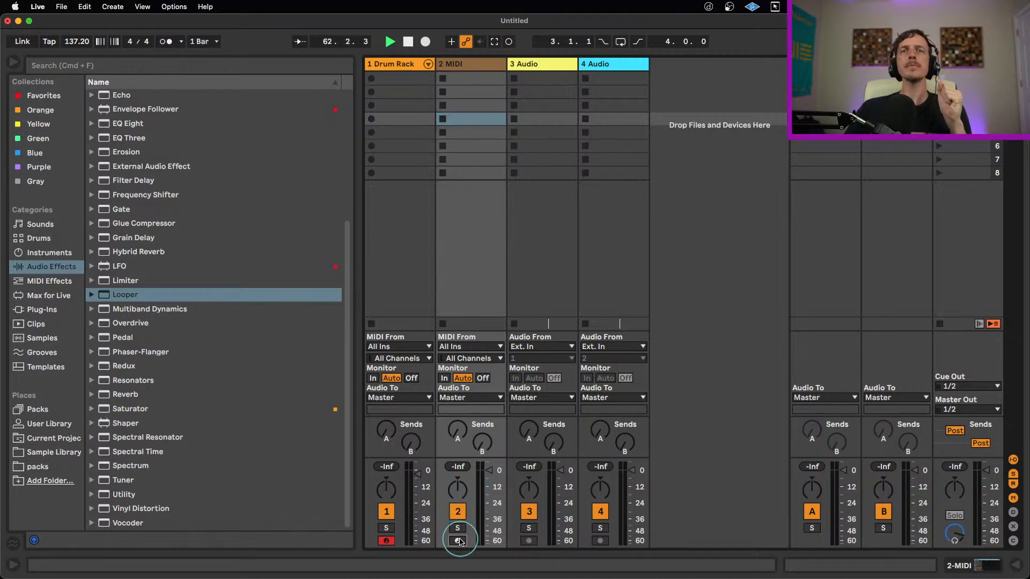
pyautogui.click(480, 67)
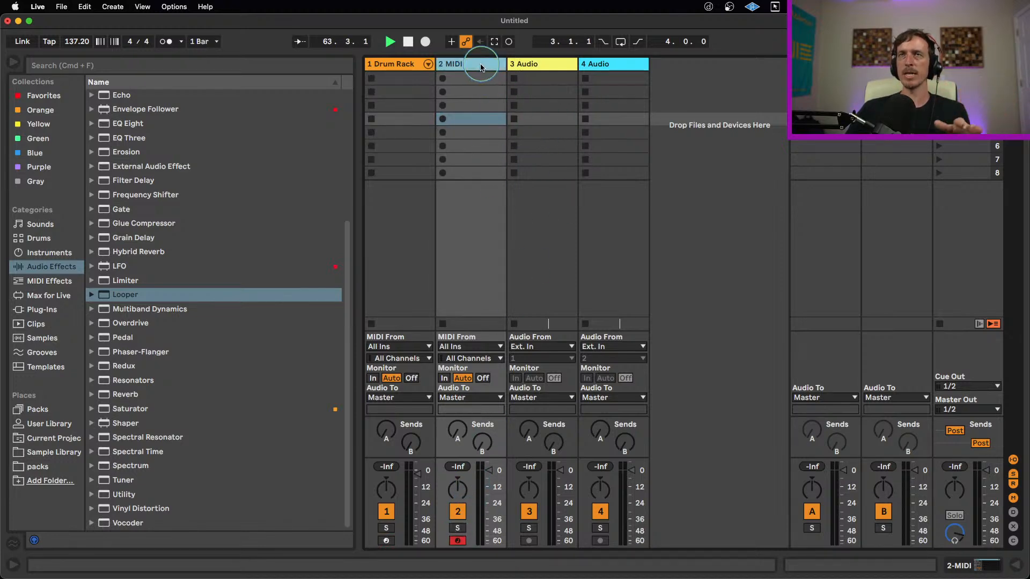
pyautogui.click(473, 106)
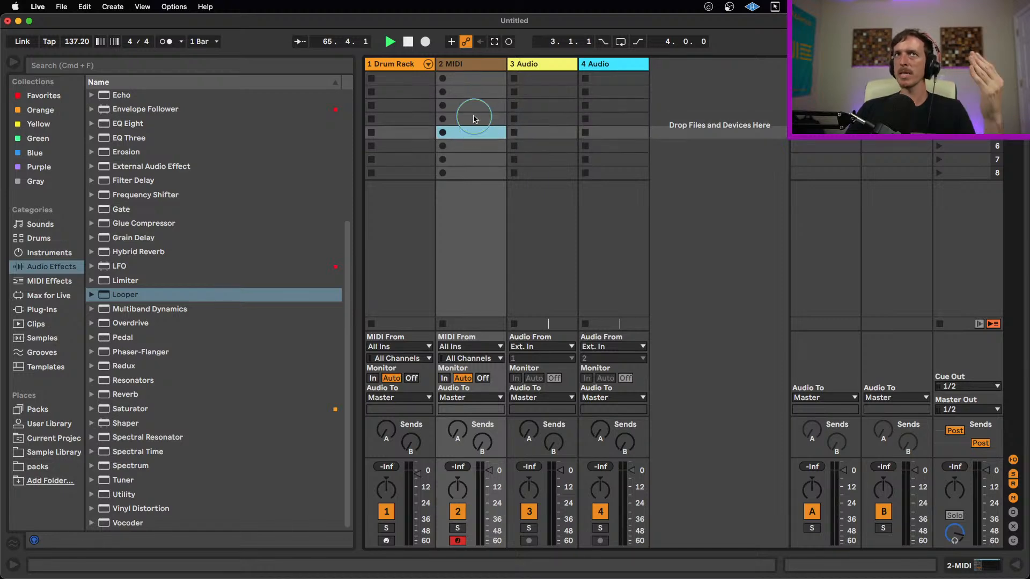
pyautogui.click(472, 119)
pyautogui.click(478, 134)
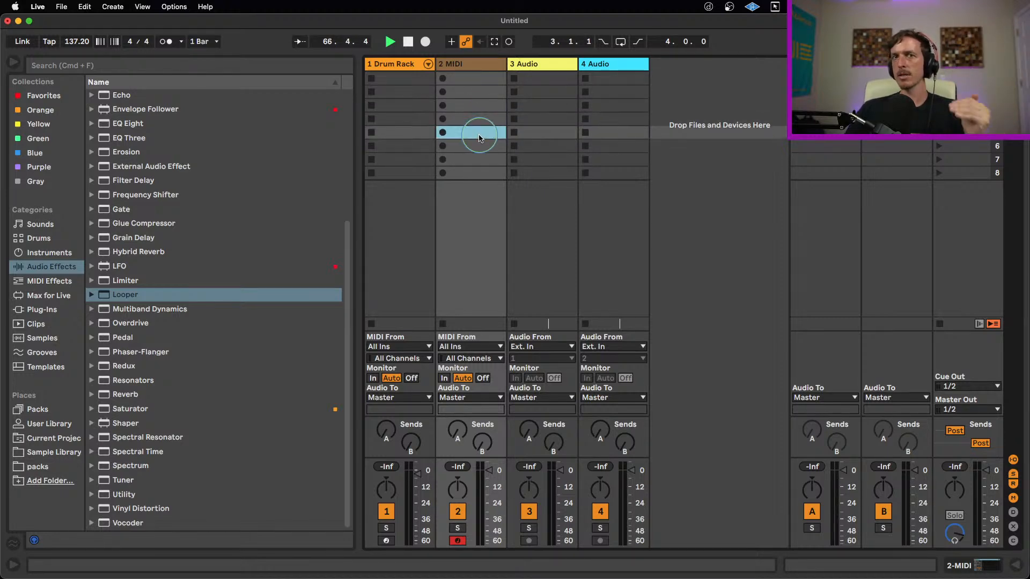
pyautogui.click(478, 120)
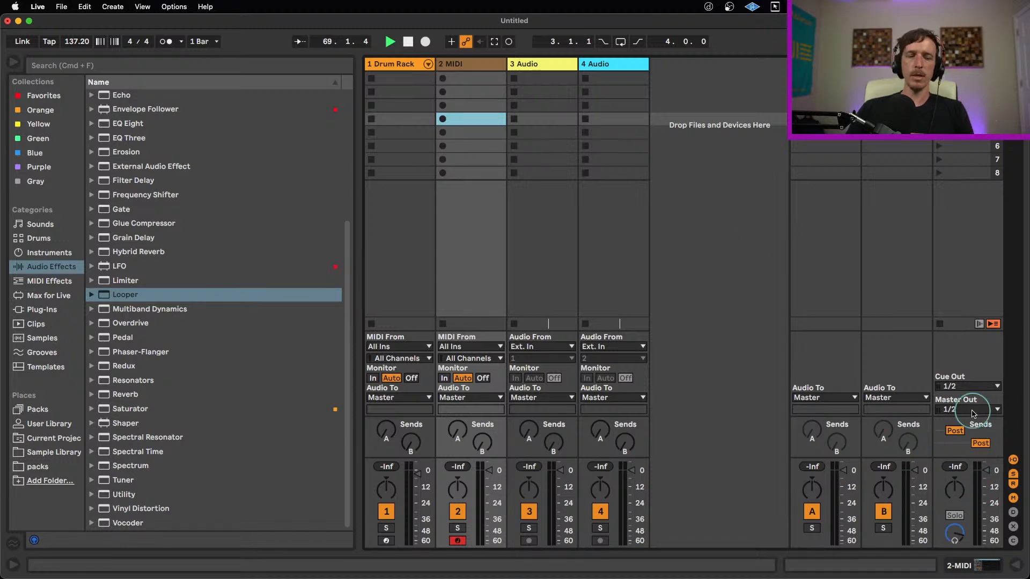
# Step: In MIDI mapping mode, map Scene Up to note C1 and Scene Down to note C#1
pyautogui.press('super+m')
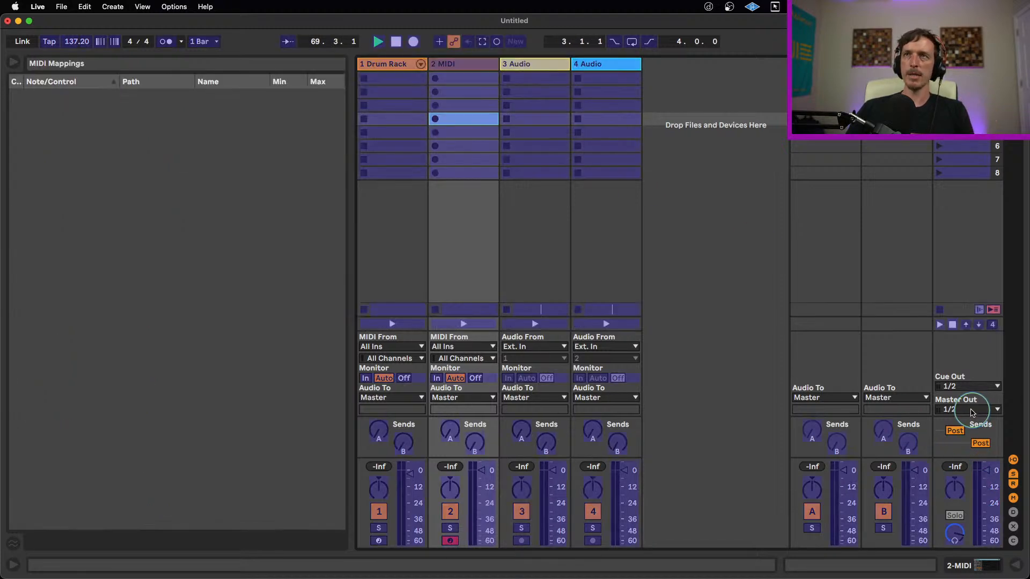
pyautogui.click(967, 326)
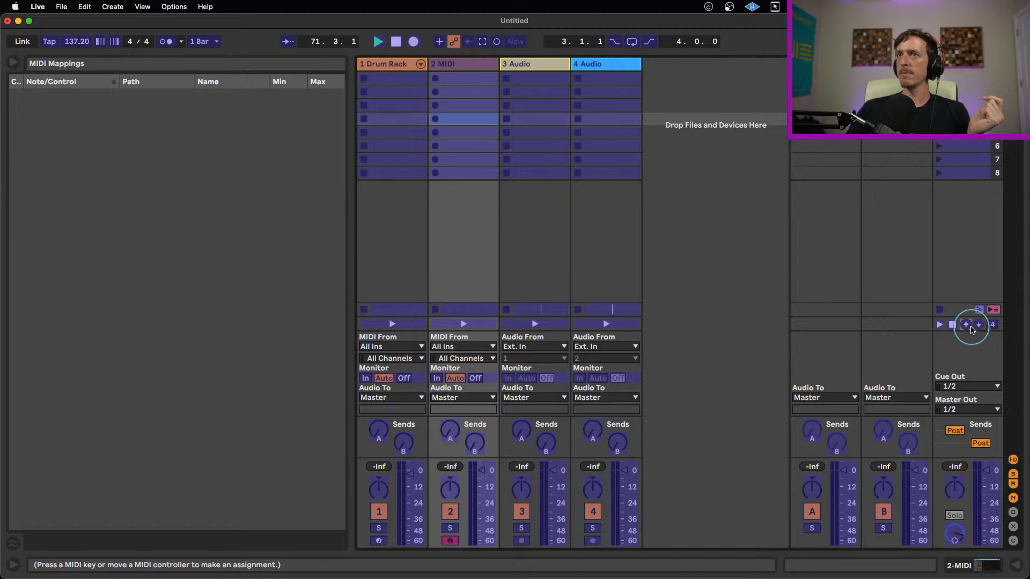
pyautogui.click(979, 326)
pyautogui.click(967, 326)
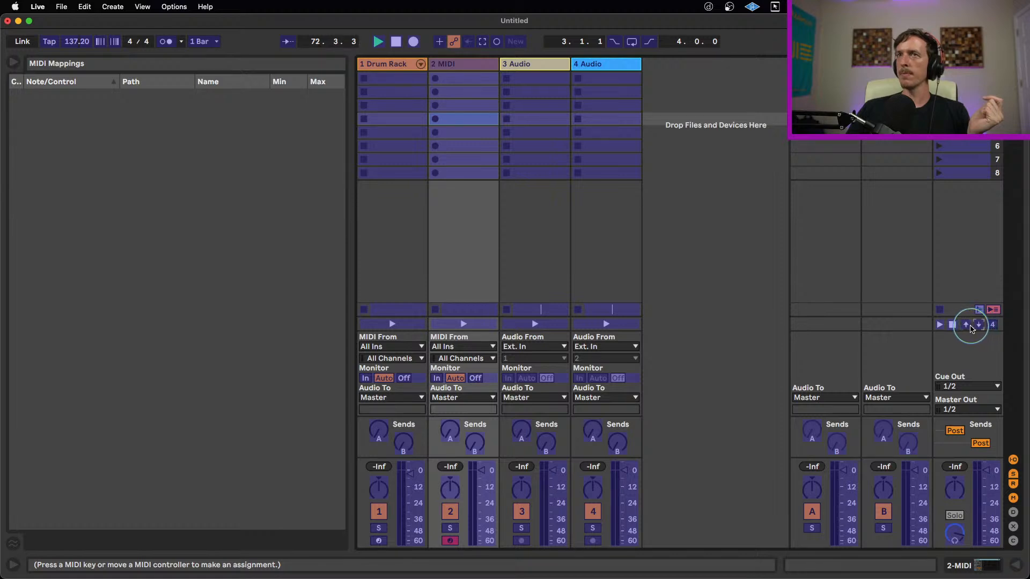
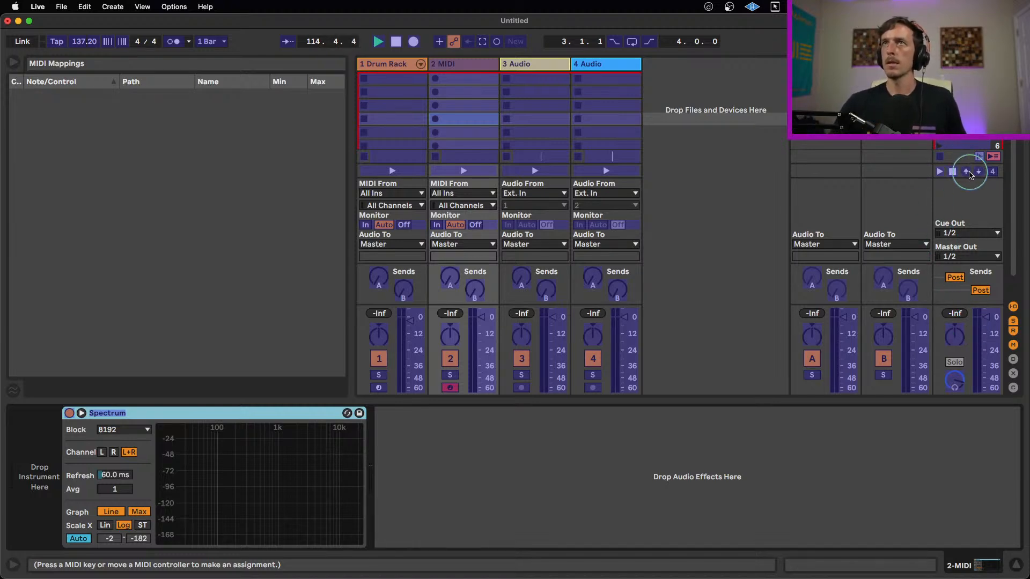
pyautogui.click(979, 171)
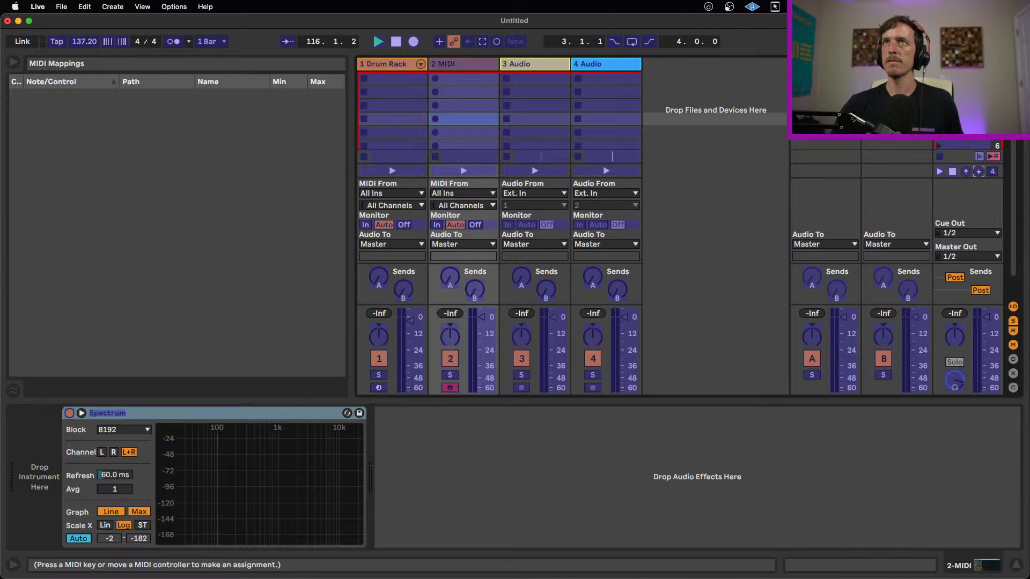
pyautogui.click(966, 172)
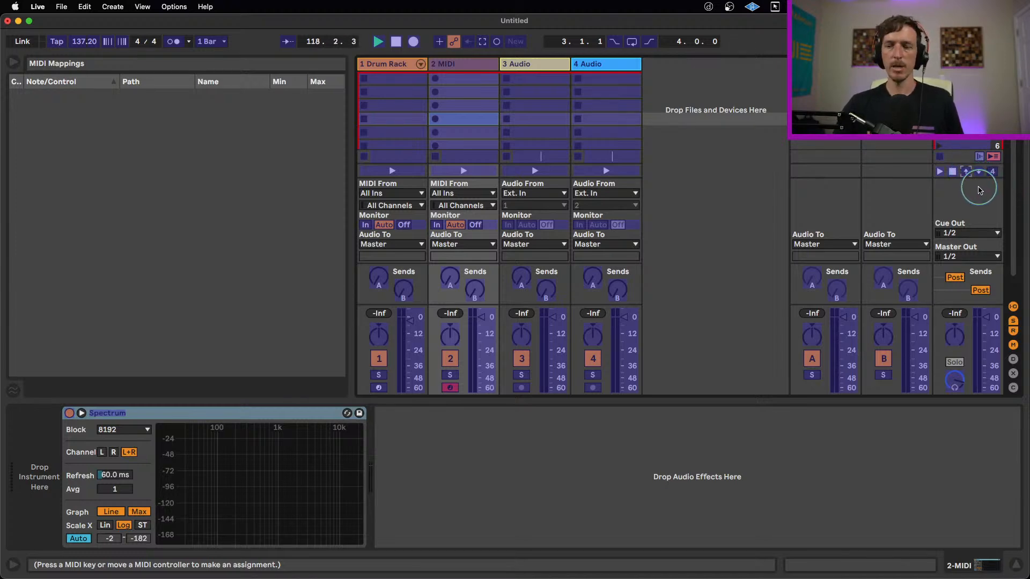
pyautogui.click(979, 174)
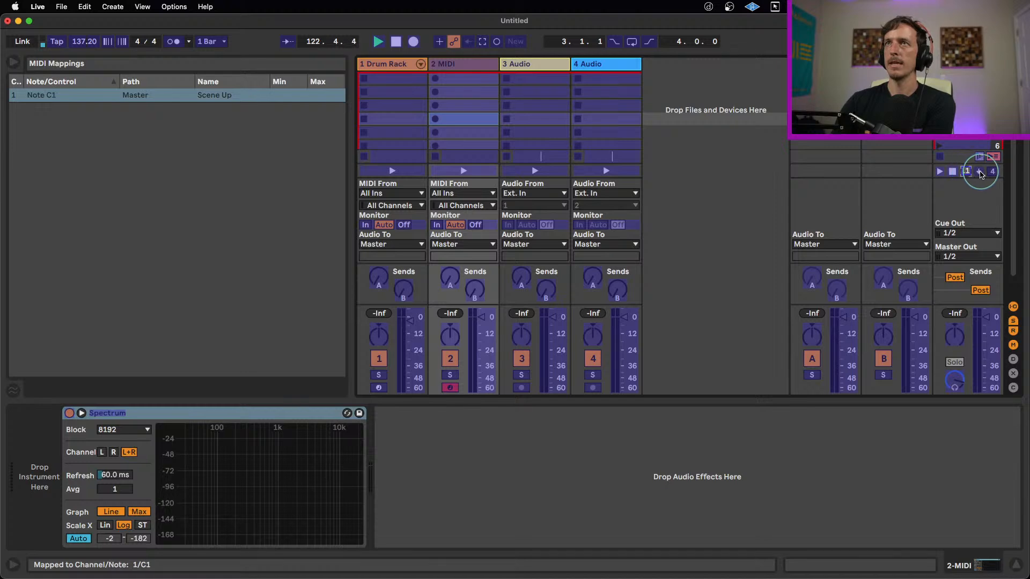
pyautogui.click(981, 174)
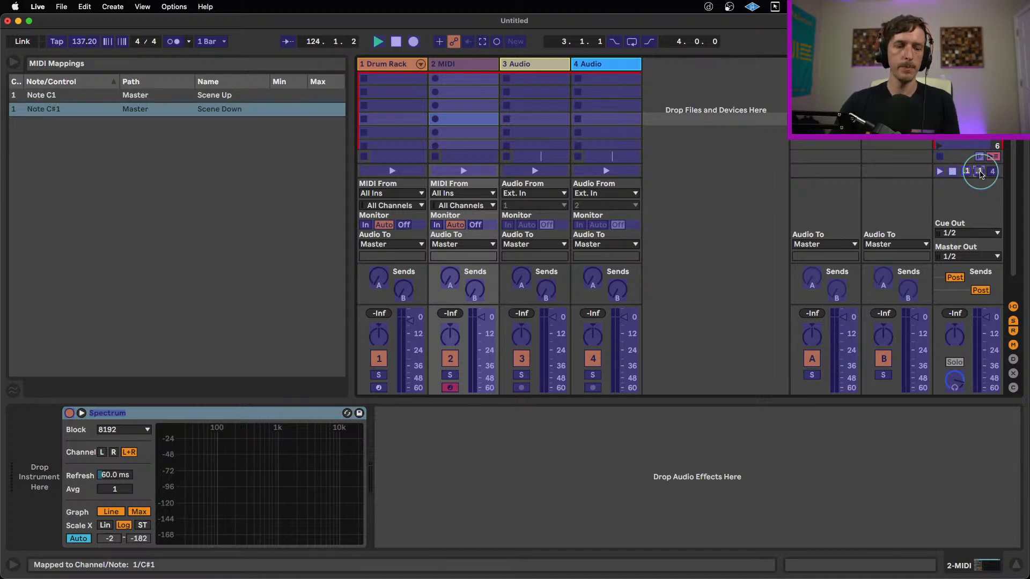
pyautogui.press('super+m')
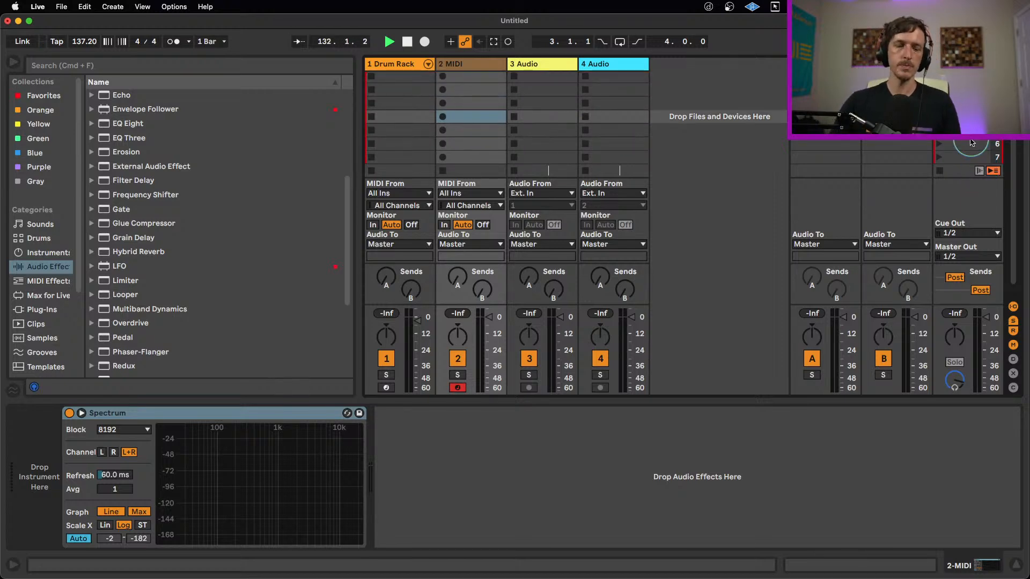
# Step: Map Scene Launch to MIDI note D1 and step up and down through the scenes to test the mapped scene controls
pyautogui.press('super+m')
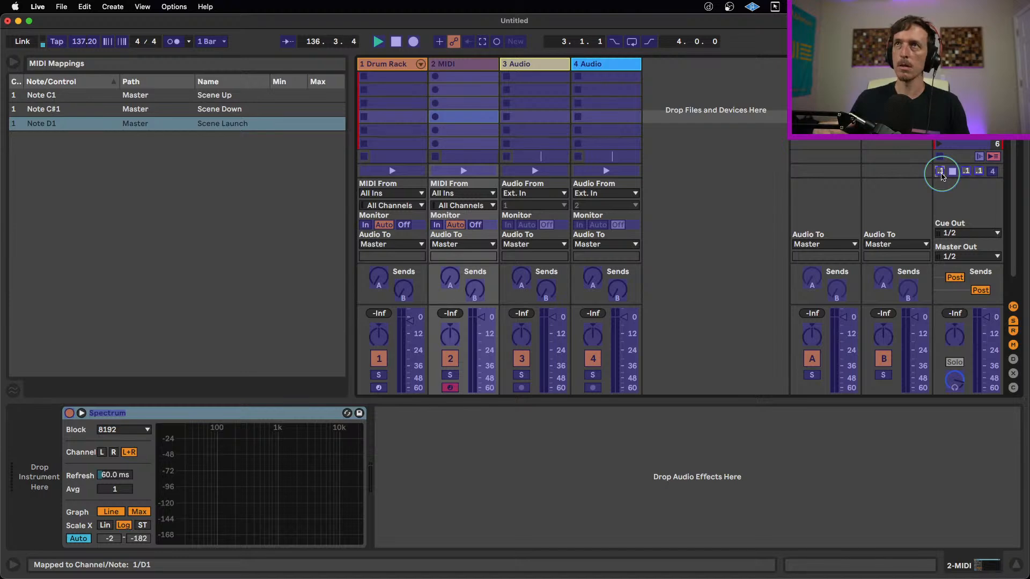
pyautogui.press('super+m')
pyautogui.press('Up')
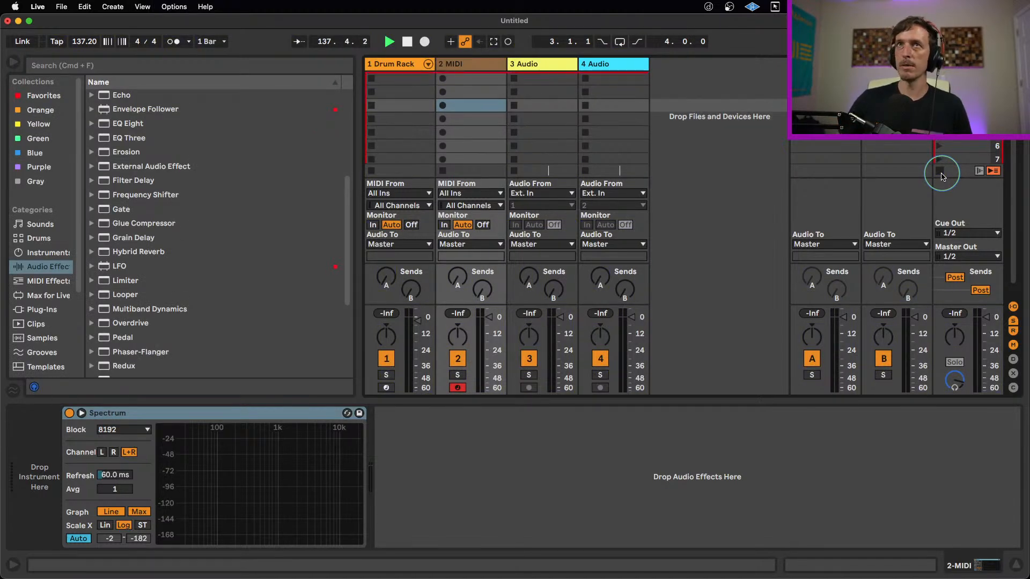
pyautogui.press('Down')
pyautogui.press('Down')
pyautogui.press('Up')
pyautogui.press('Up')
pyautogui.press('Down')
pyautogui.press('Down')
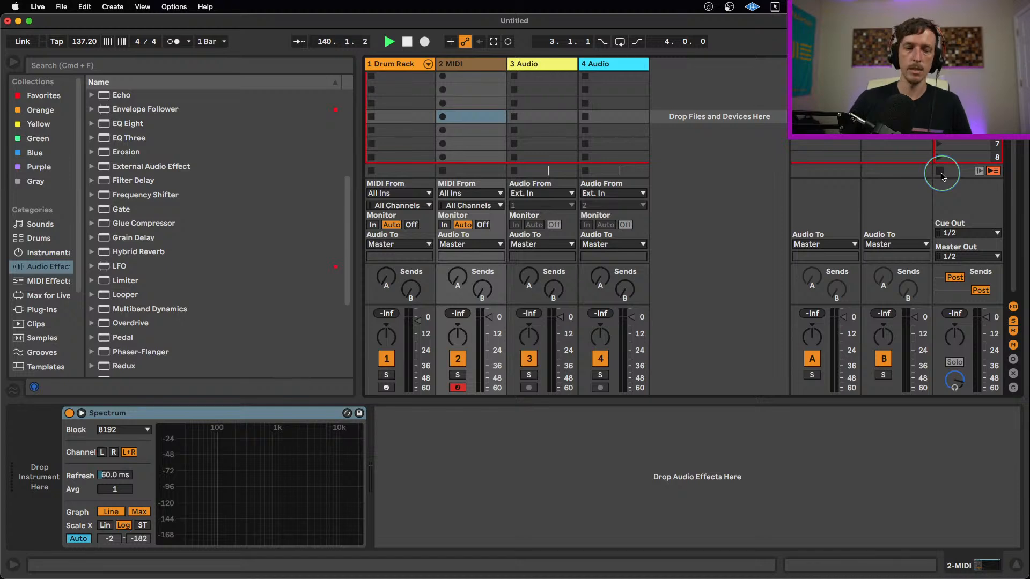
pyautogui.press('super+m')
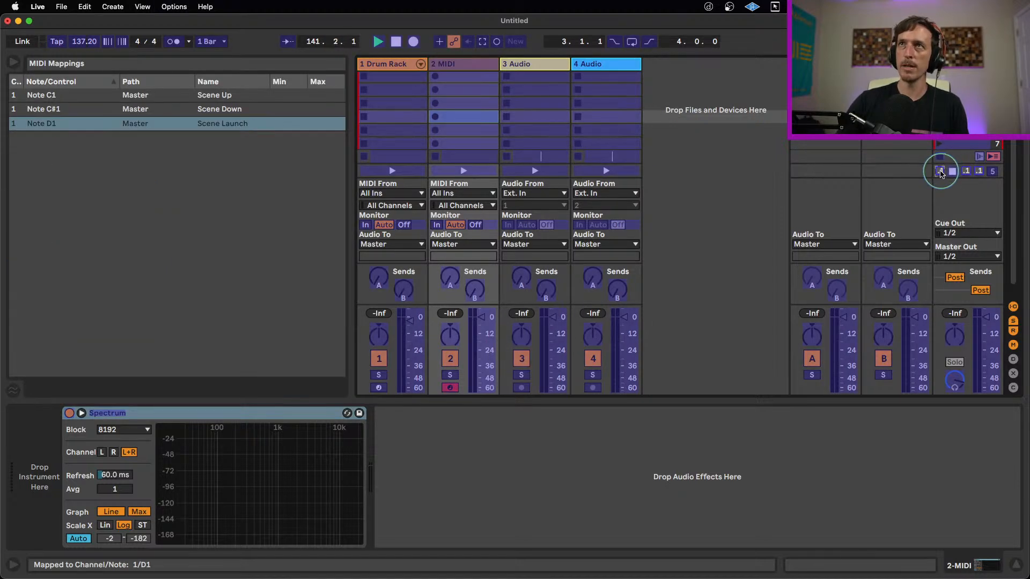
pyautogui.press('super+m')
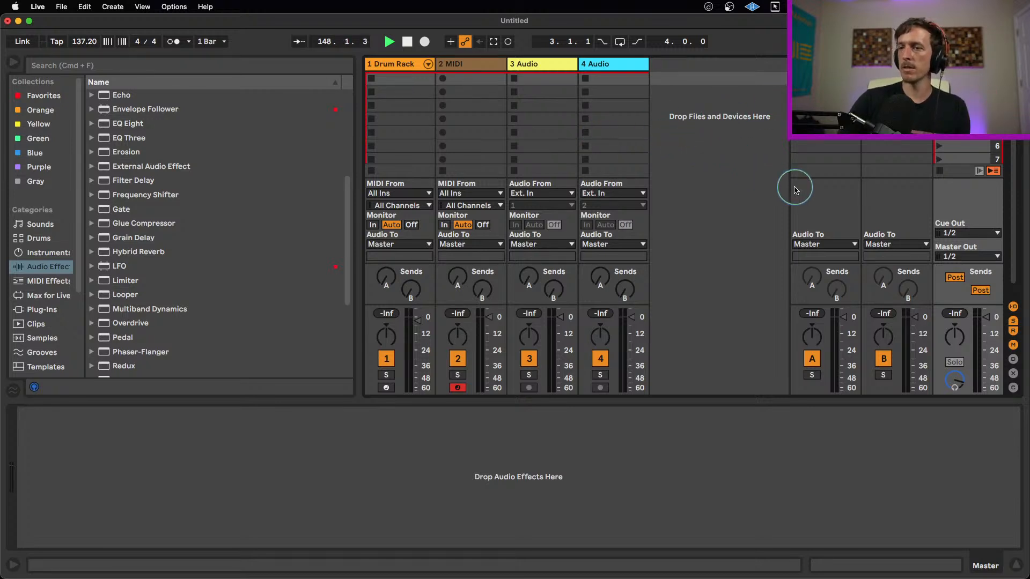
# Step: Enable Trigger Recording on Launch for the scenes and select scene 4
pyautogui.rightClick(958, 157)
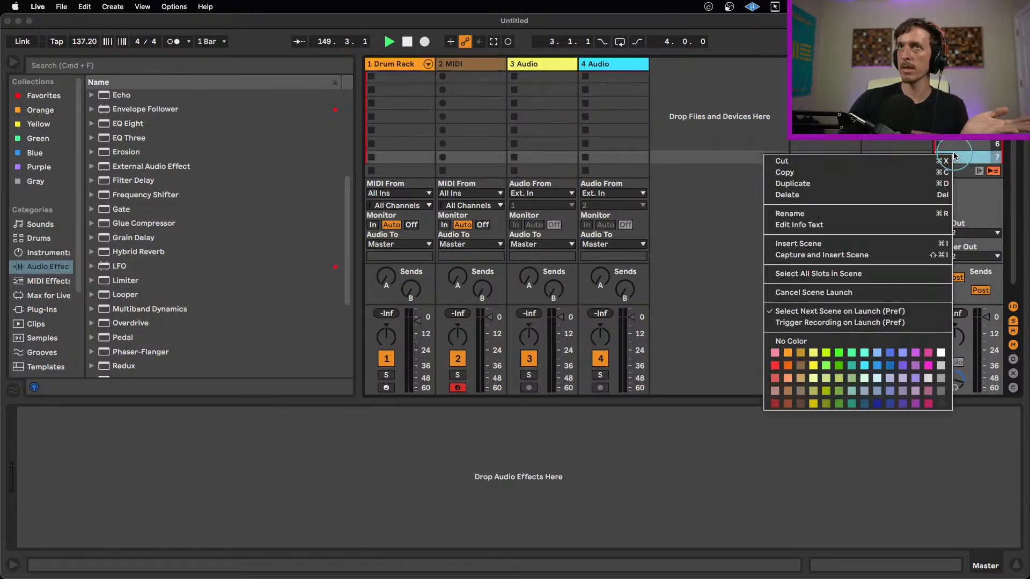
pyautogui.click(901, 323)
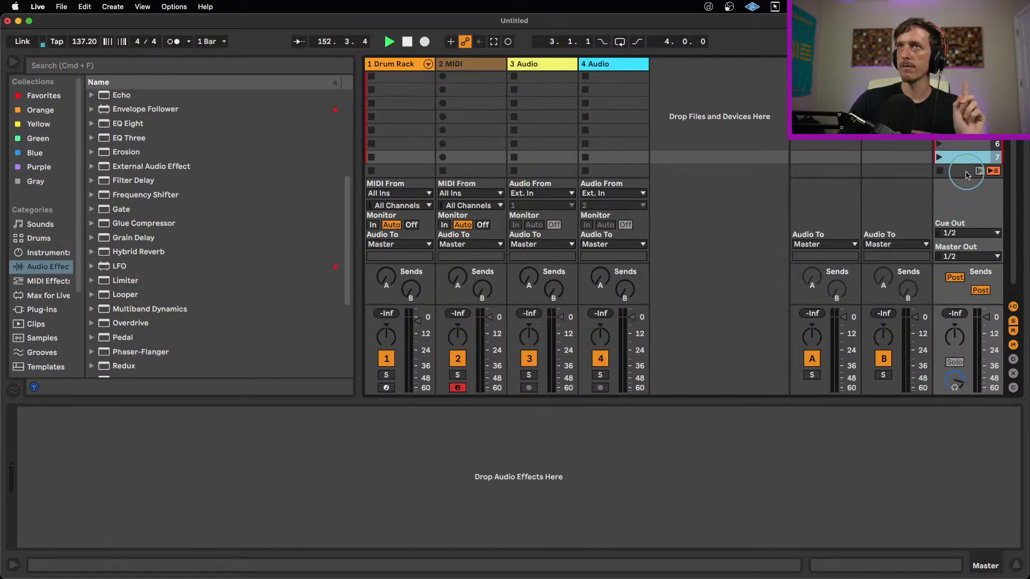
pyautogui.click(965, 128)
pyautogui.click(965, 117)
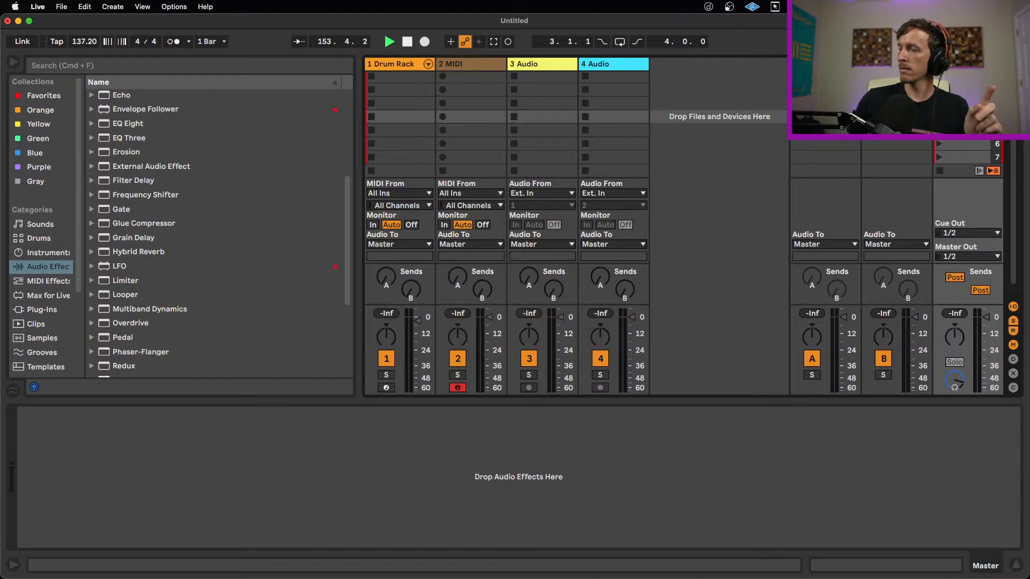
# Step: Launch scenes 4, 5 and 6 in turn to record a clip in each on the 2 MIDI track, and relaunch scene 6 to loop it
pyautogui.press('Return')
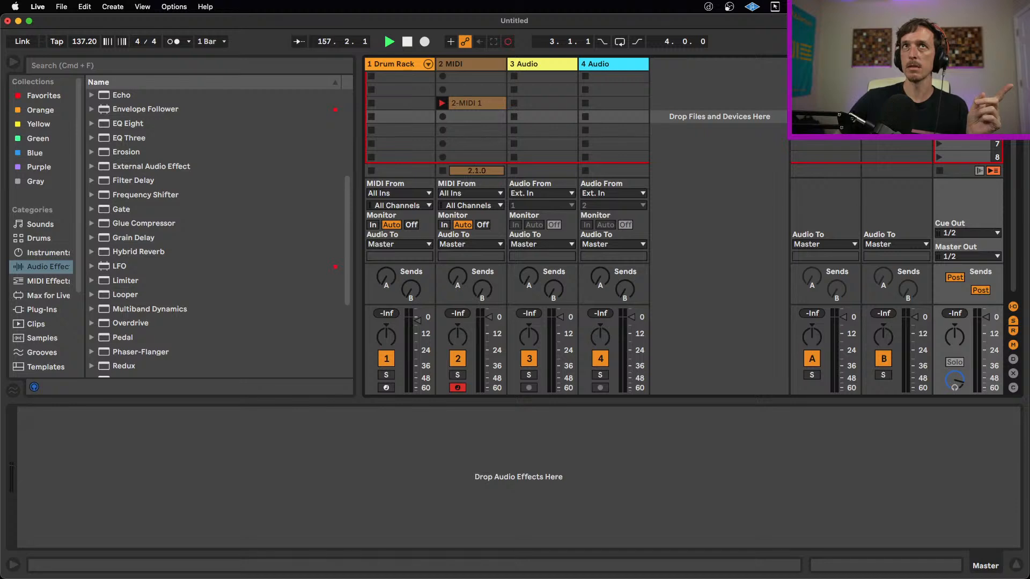
pyautogui.press('Return')
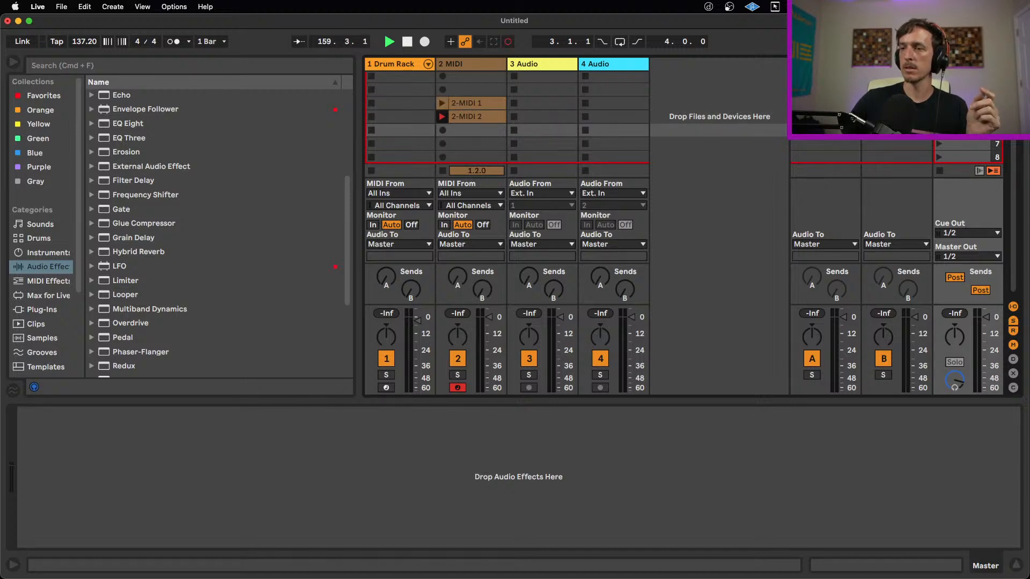
pyautogui.press('Return')
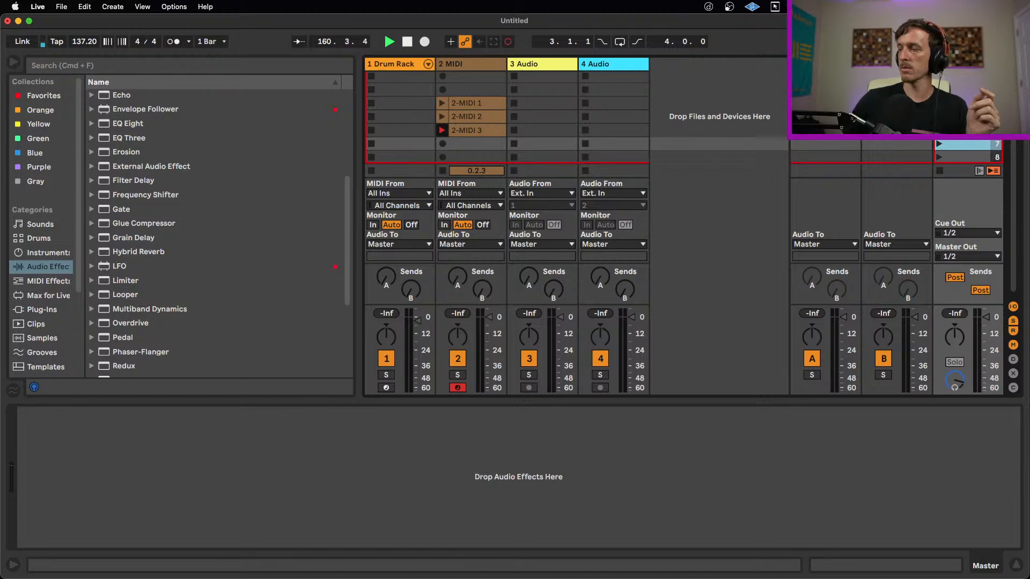
pyautogui.press('Up')
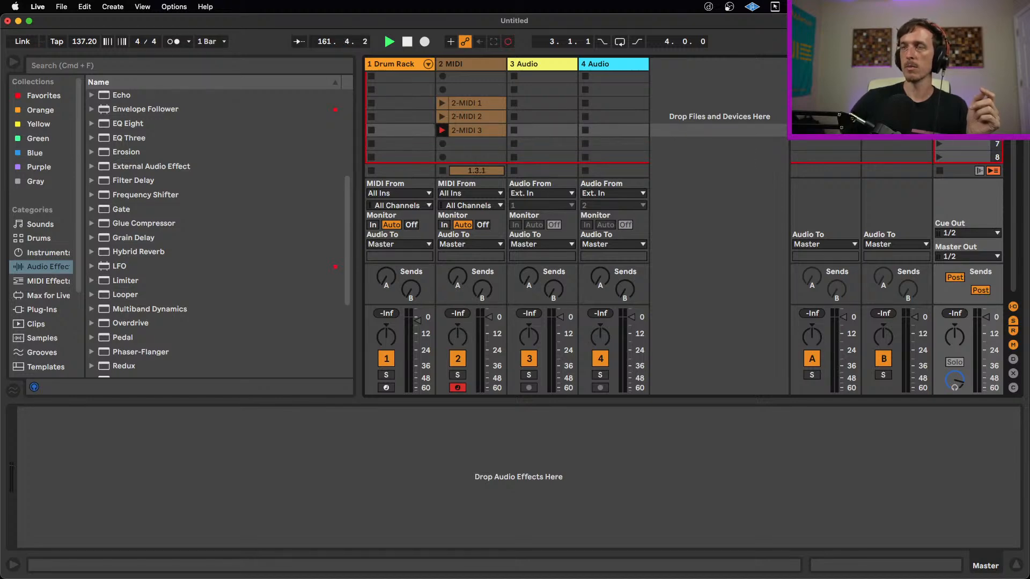
pyautogui.press('Down')
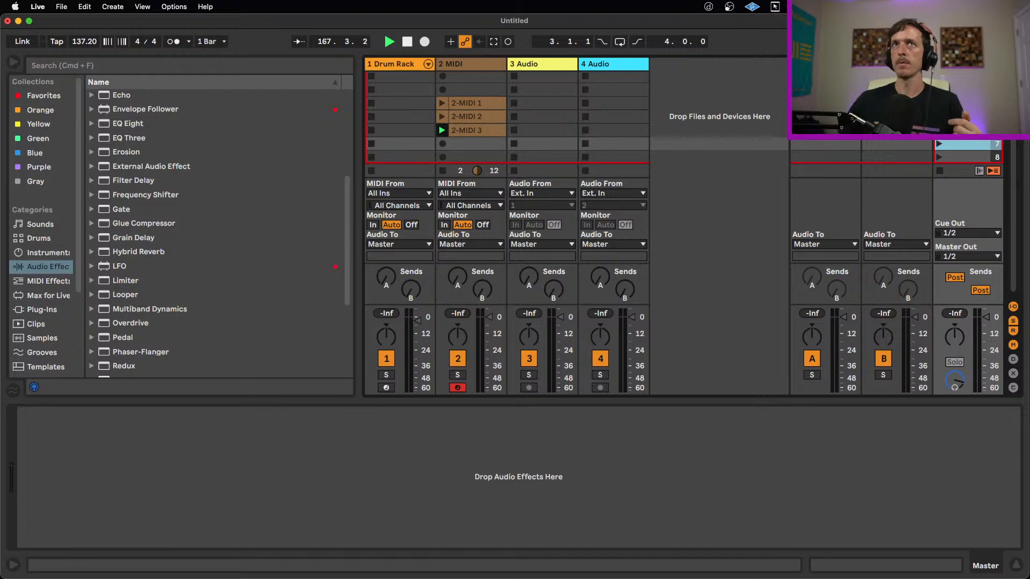
# Step: Map Cancel Scene Launch to MIDI note D#1 and leave MIDI mapping mode
pyautogui.press('super+m')
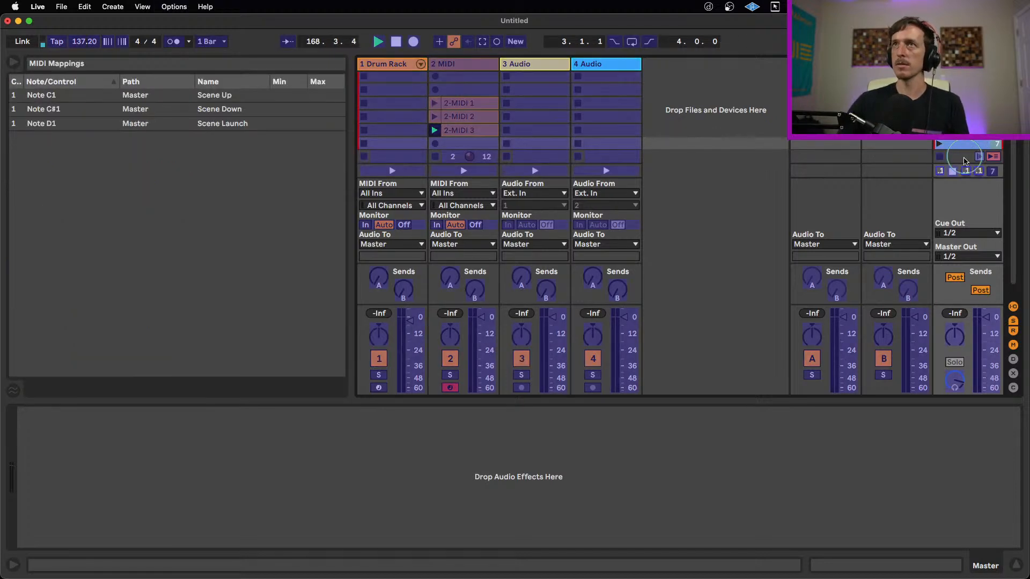
pyautogui.click(954, 172)
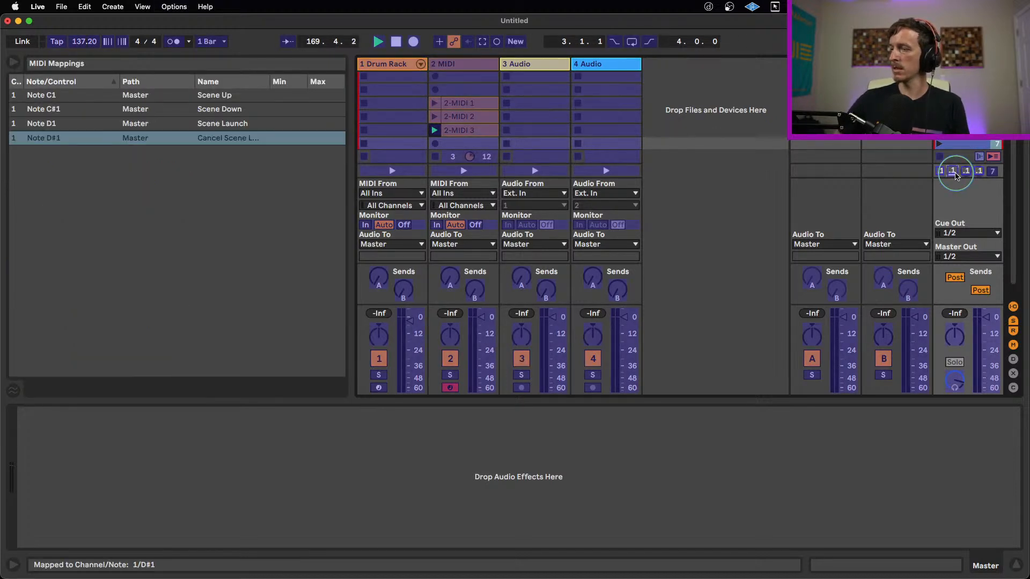
pyautogui.press('super+m')
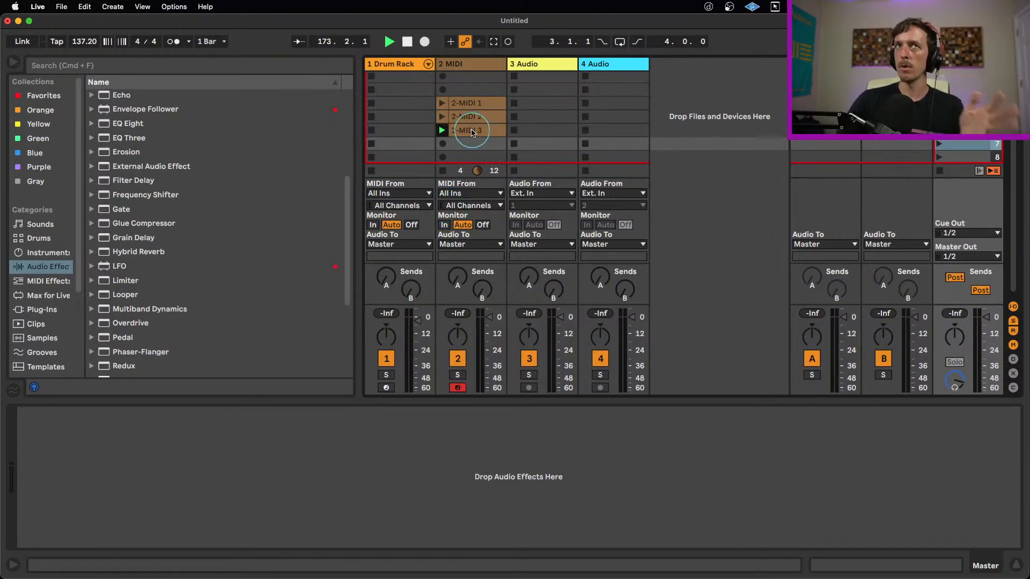
# Step: Launch scene 1 to record a clip on the 2 MIDI track, and relaunch the same scene to loop it
pyautogui.click(473, 133)
pyautogui.press('Up')
pyautogui.press('Up')
pyautogui.press('Up')
pyautogui.press('Up')
pyautogui.press('Up')
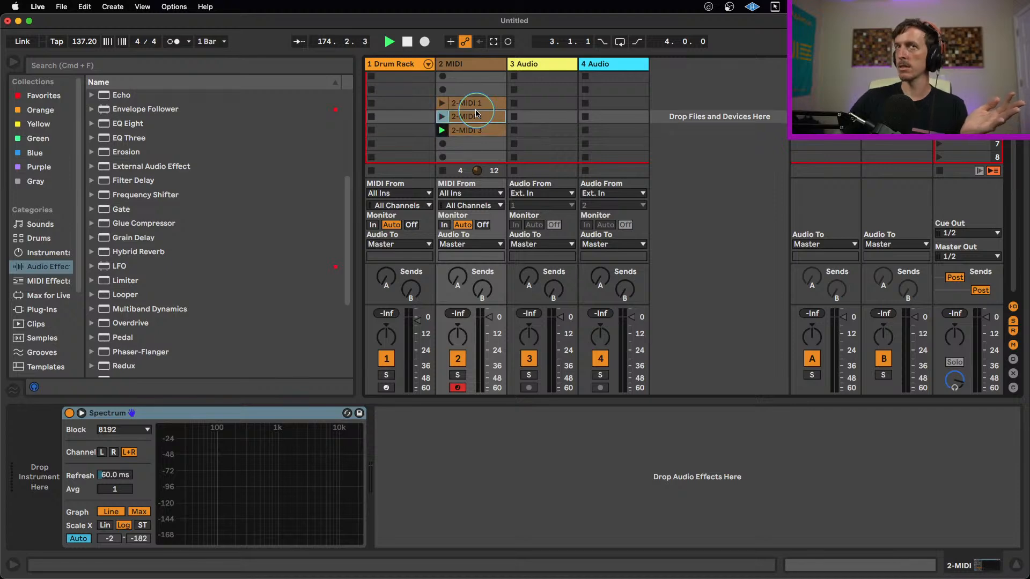
pyautogui.press('Return')
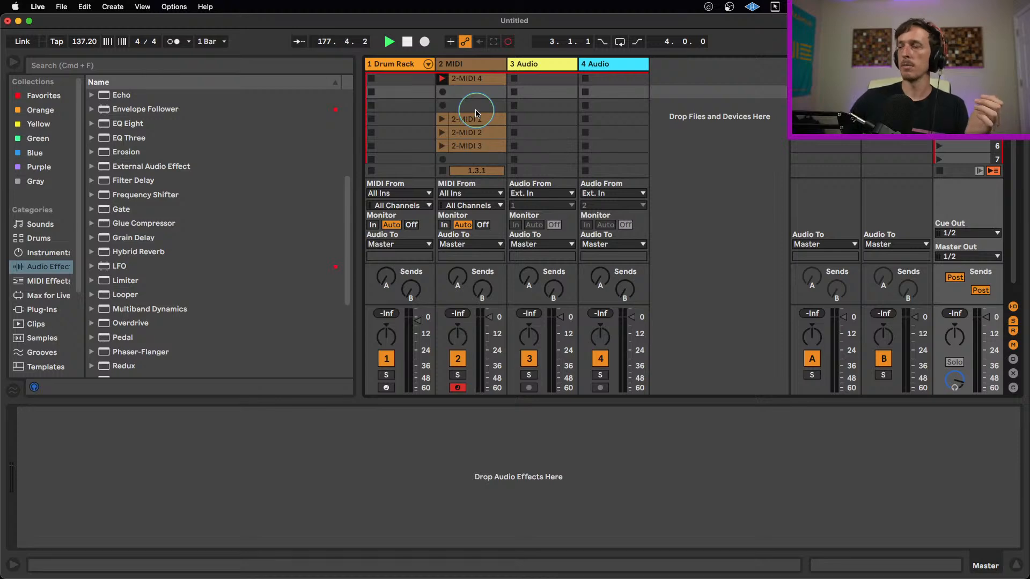
pyautogui.press('Up')
pyautogui.press('Return')
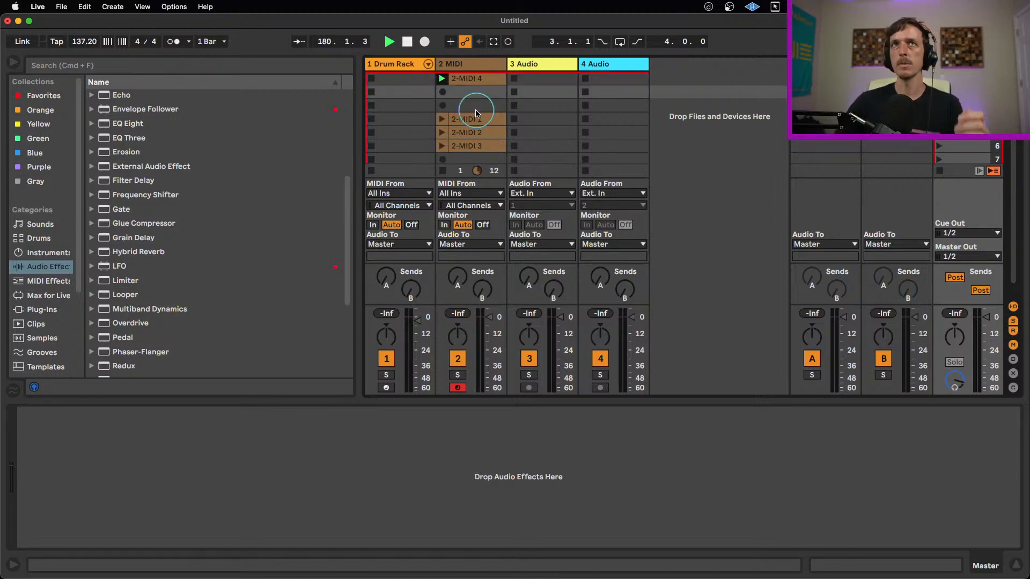
# Step: Turn off Select Next Scene on Launch for the scenes
pyautogui.rightClick(952, 93)
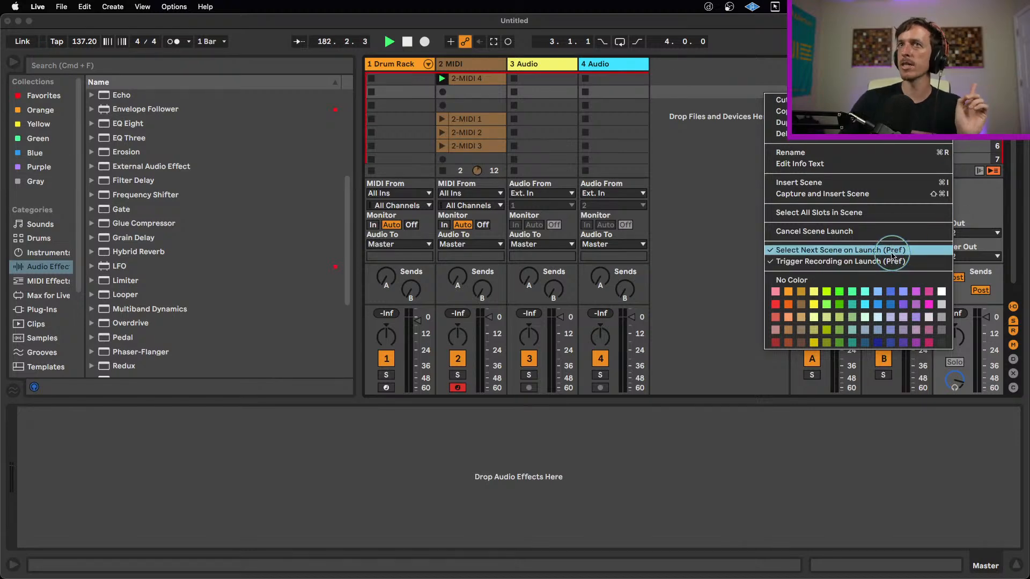
pyautogui.click(887, 229)
# Step: Delete all recorded clips in scenes 1 through 6 of the 2 MIDI track
pyautogui.click(472, 146)
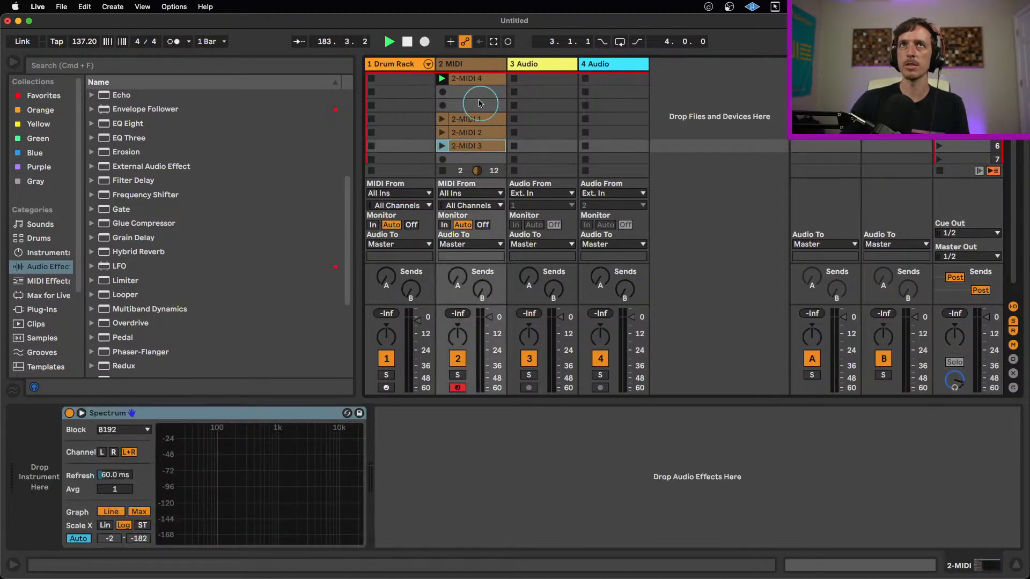
pyautogui.keyDown('shift'); pyautogui.click(473, 80); pyautogui.keyUp('shift')
pyautogui.press('Delete')
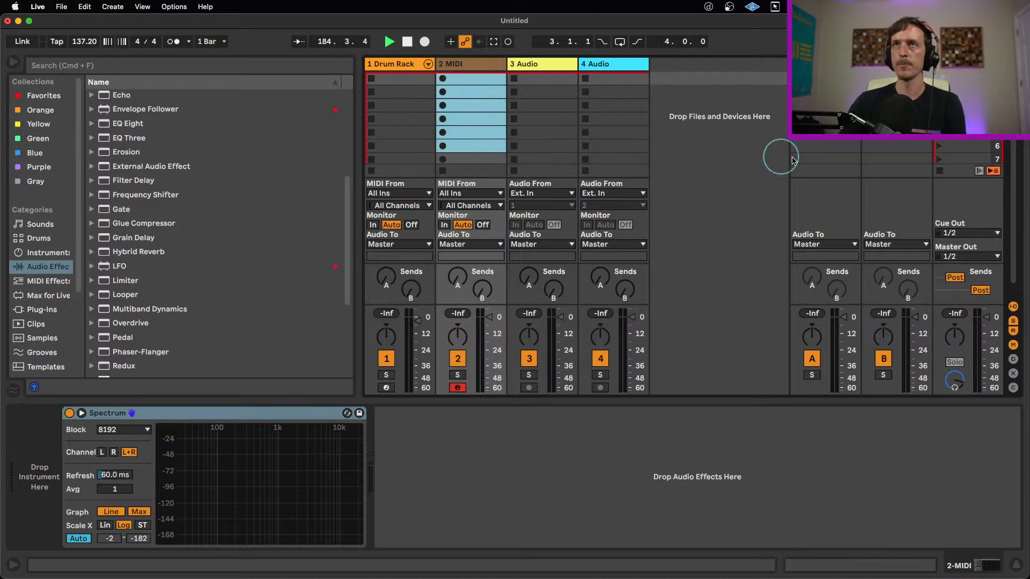
# Step: Select scene 1 and launch it to start recording a new clip on the 2 MIDI track
pyautogui.rightClick(971, 158)
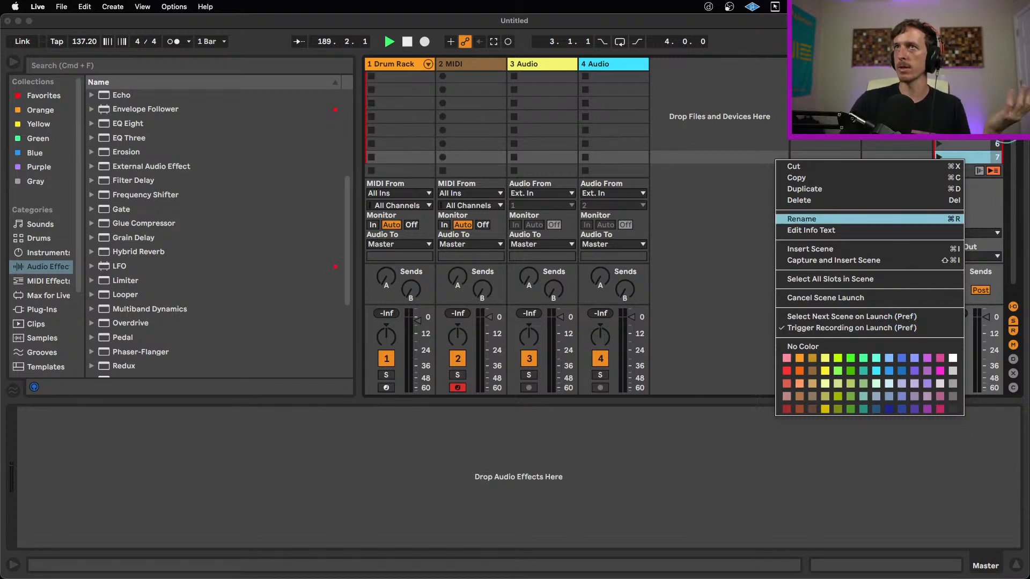
pyautogui.click(979, 140)
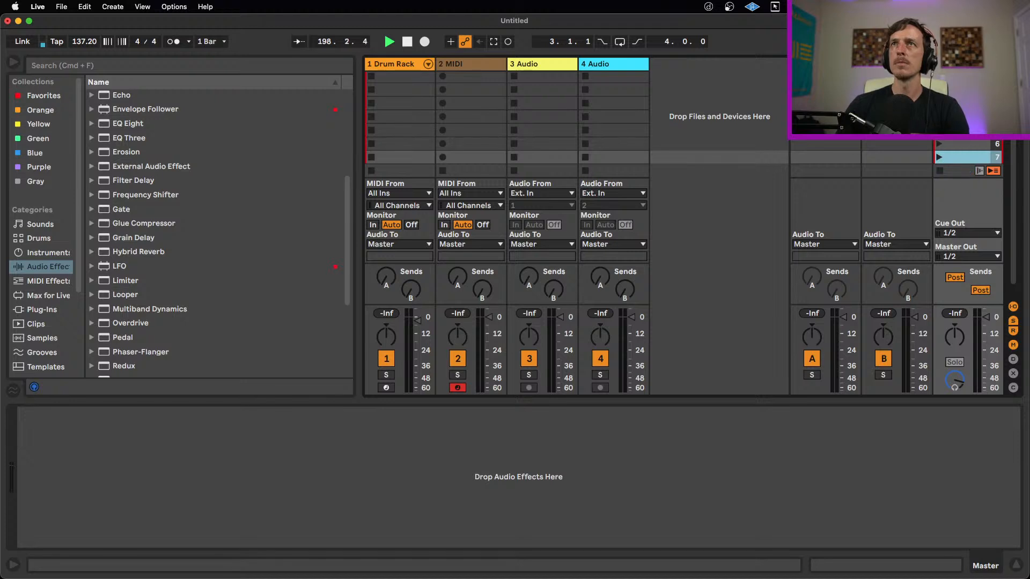
pyautogui.press('Up')
pyautogui.press('Up')
pyautogui.press('Up')
pyautogui.press('Up')
pyautogui.press('Up')
pyautogui.press('Up')
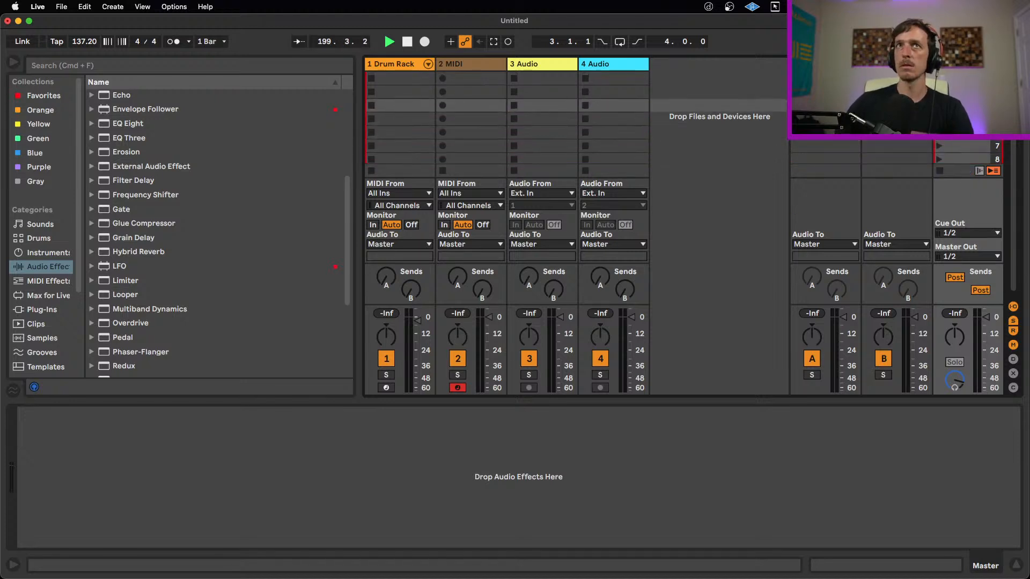
pyautogui.press('Return')
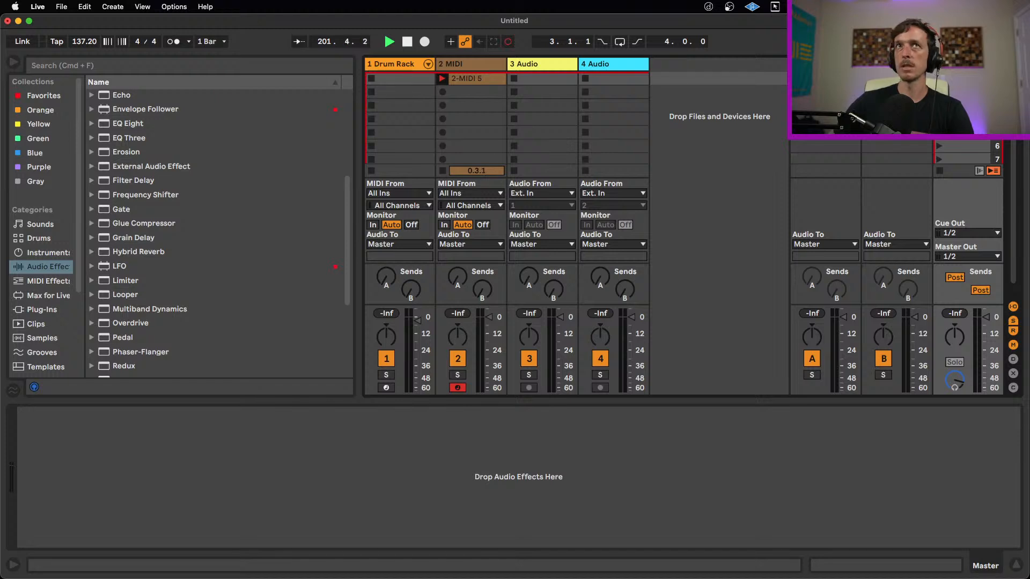
# Step: Select and launch scenes 2 and 3 in turn to record a clip in each on the 2 MIDI track, and select scene 4
pyautogui.press('Down')
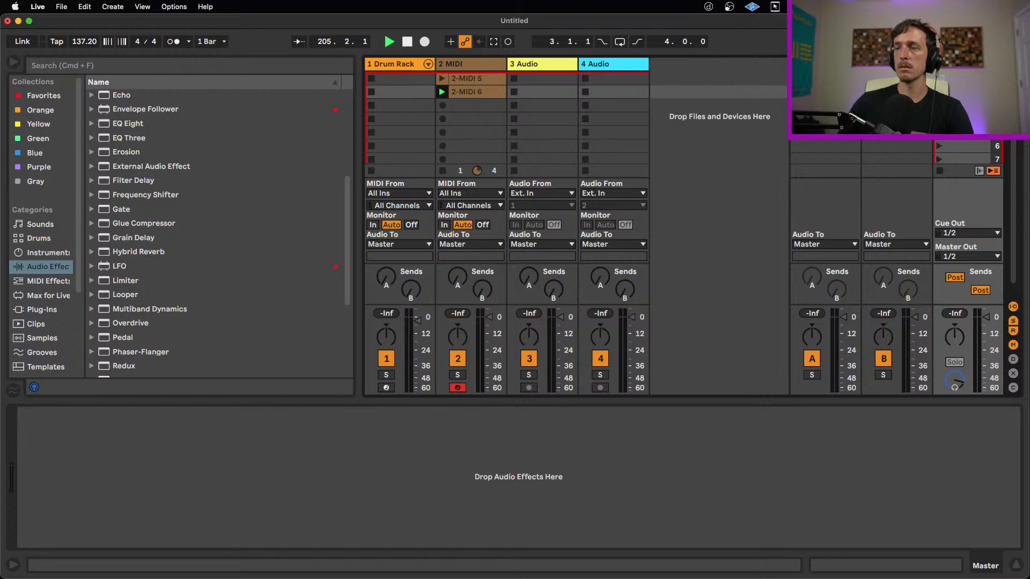
pyautogui.press('Down')
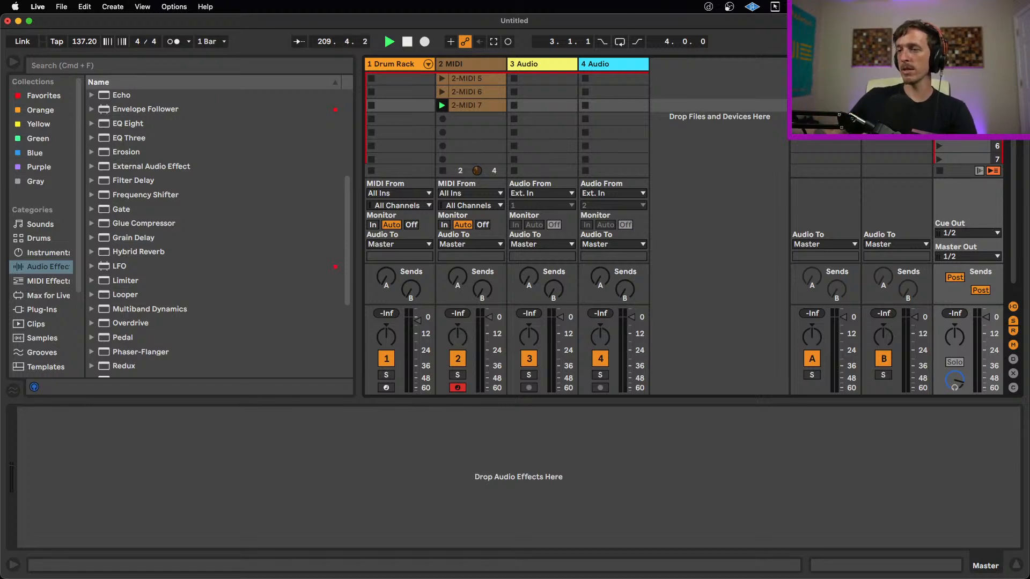
pyautogui.press('Down')
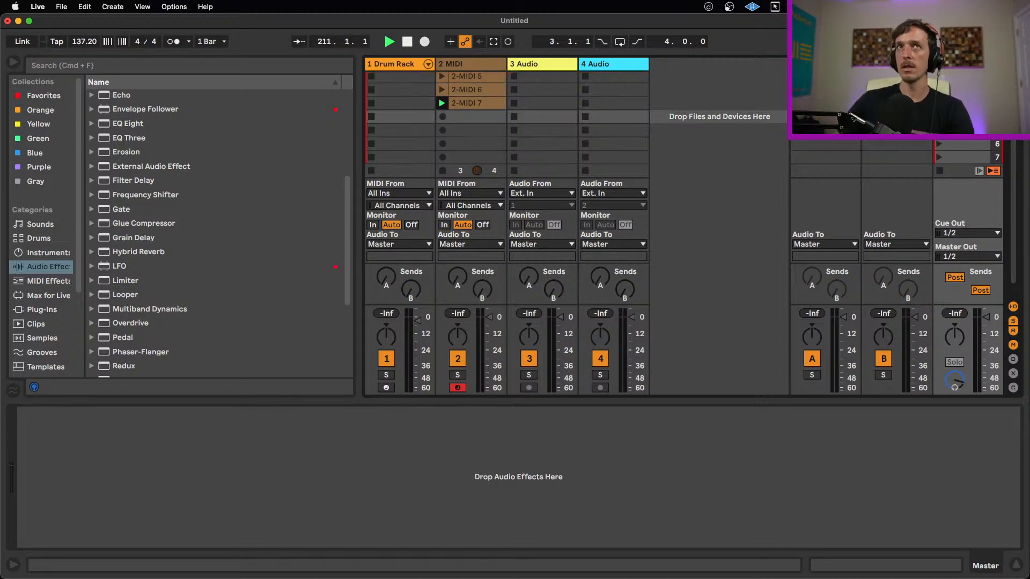
# Step: Move the selection back up to scene 1 and launch it to play its recorded 2 MIDI clip
pyautogui.press('Up')
pyautogui.press('Up')
pyautogui.press('Up')
pyautogui.press('Return')
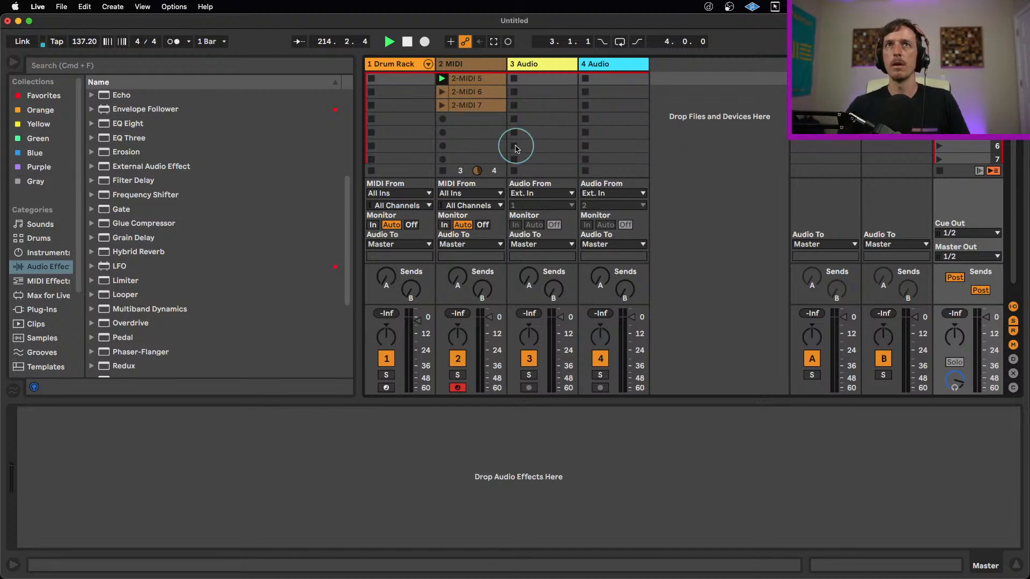
# Step: Delete the recorded clips on the 2 MIDI track and create an empty MIDI clip in its scene 3 slot
pyautogui.moveTo(512, 144); pyautogui.dragTo(470, 80)
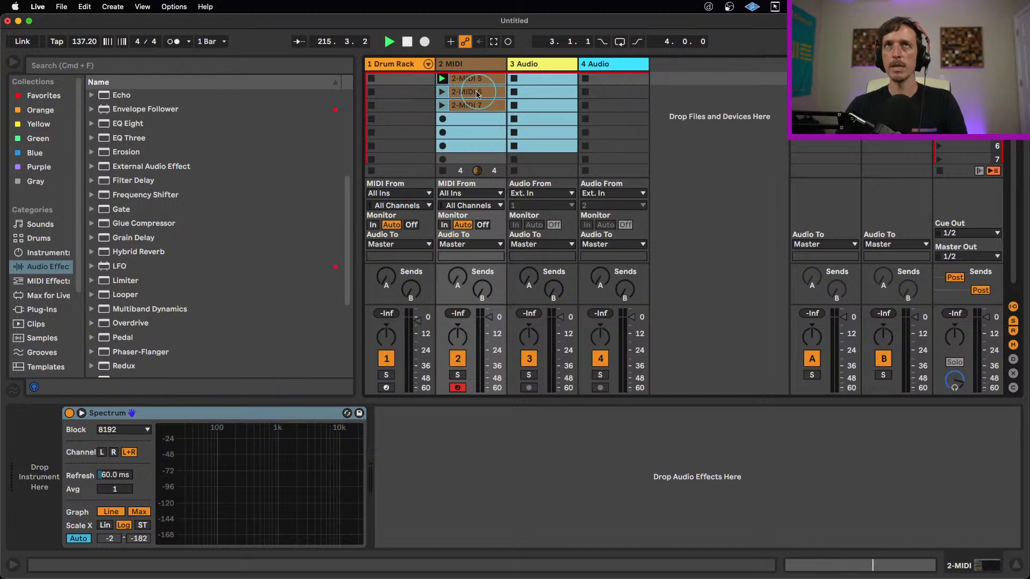
pyautogui.press('Delete')
pyautogui.click(471, 102)
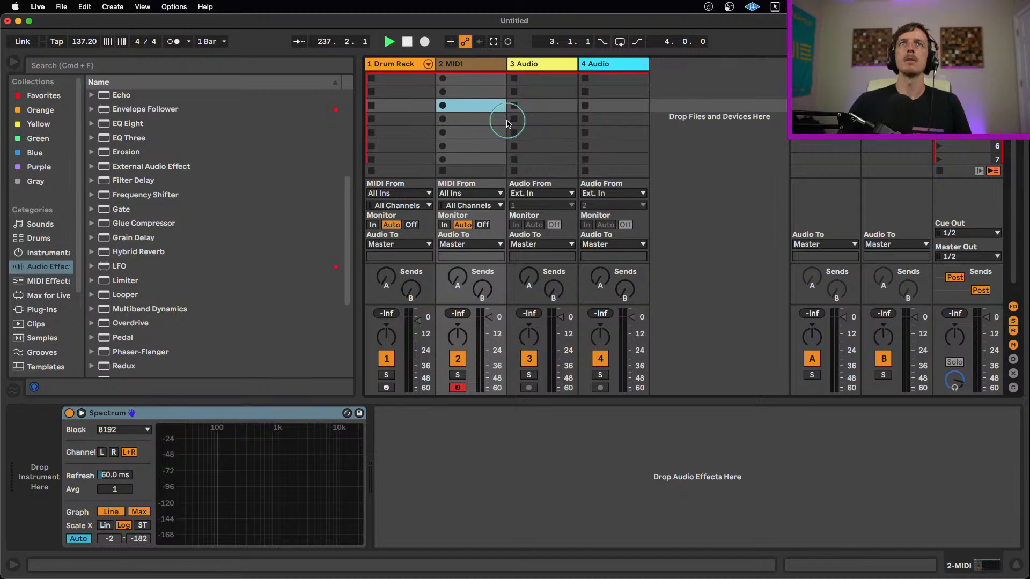
pyautogui.doubleClick(475, 109)
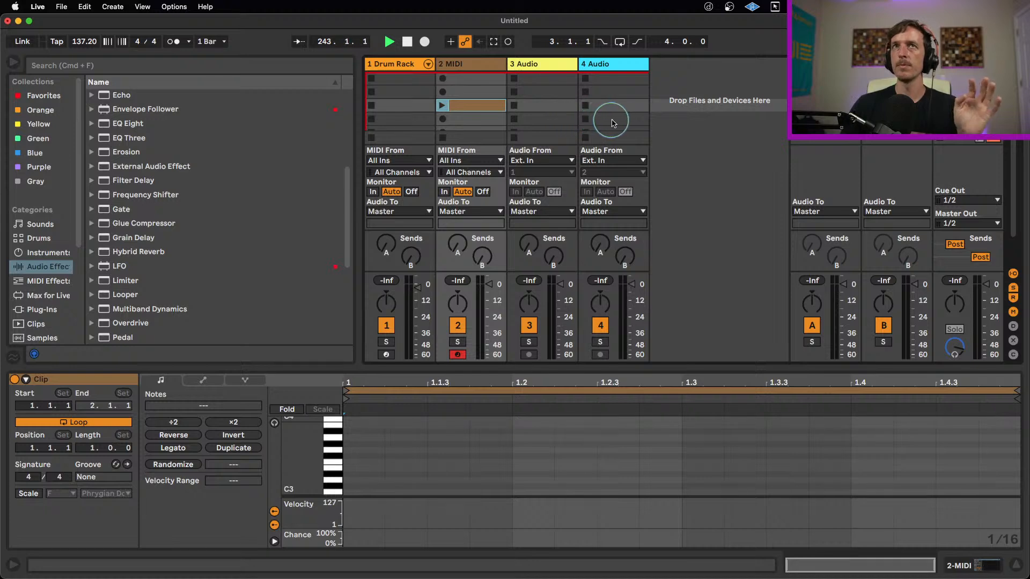
# Step: Set the loop length of the scene 3 clip on the 2 MIDI track to 24 bars
pyautogui.moveTo(615, 119); pyautogui.dragTo(375, 79)
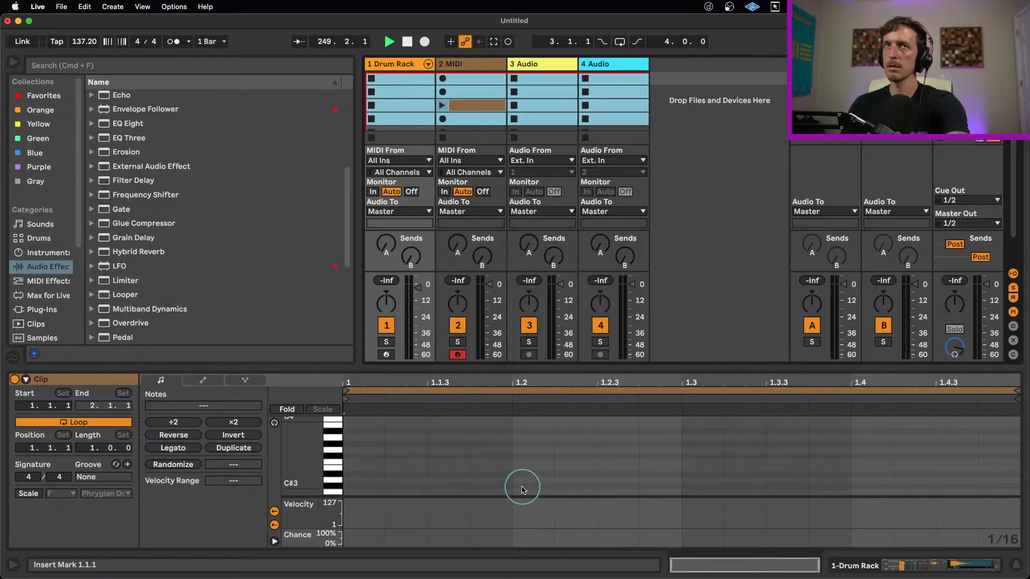
pyautogui.click(487, 92)
pyautogui.click(491, 105)
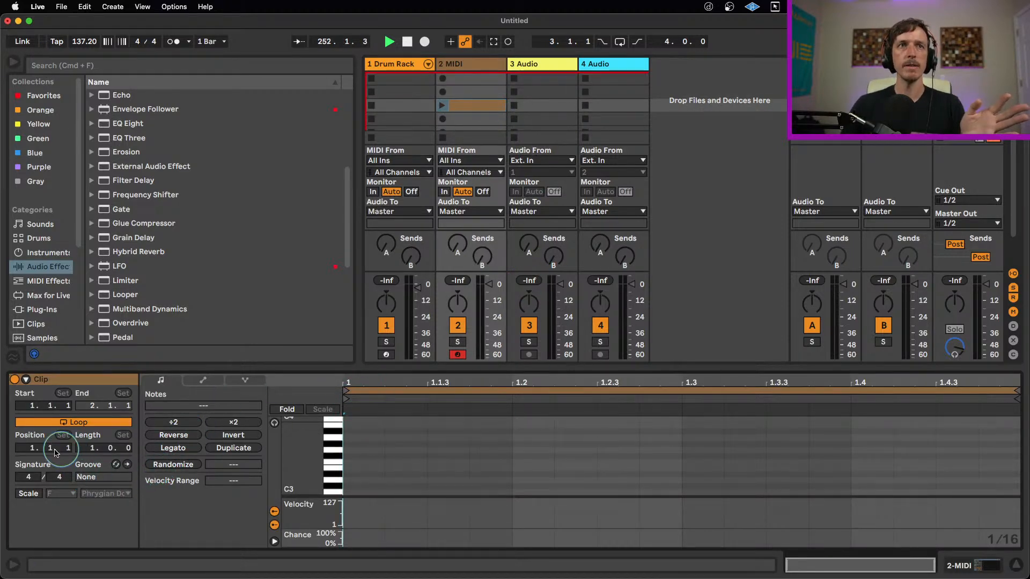
pyautogui.moveTo(90, 448); pyautogui.dragTo(91, 413)
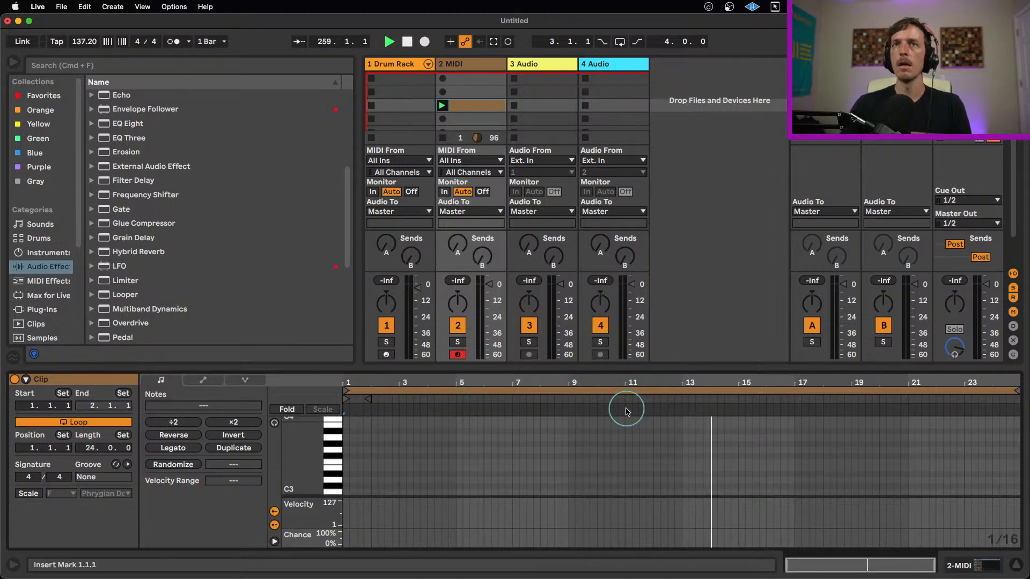
# Step: Move the 2 MIDI clip's start marker to bar 11 and restart playback to hear it begin there
pyautogui.click(603, 402)
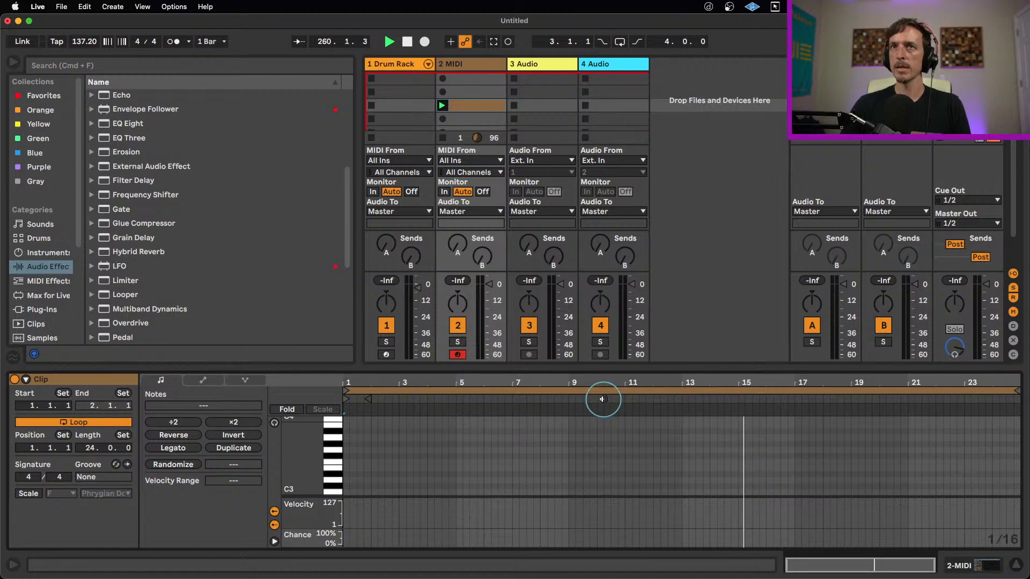
pyautogui.moveTo(604, 400); pyautogui.dragTo(625, 400)
pyautogui.press('space')
pyautogui.press('space')
pyautogui.press('space')
pyautogui.press('space')
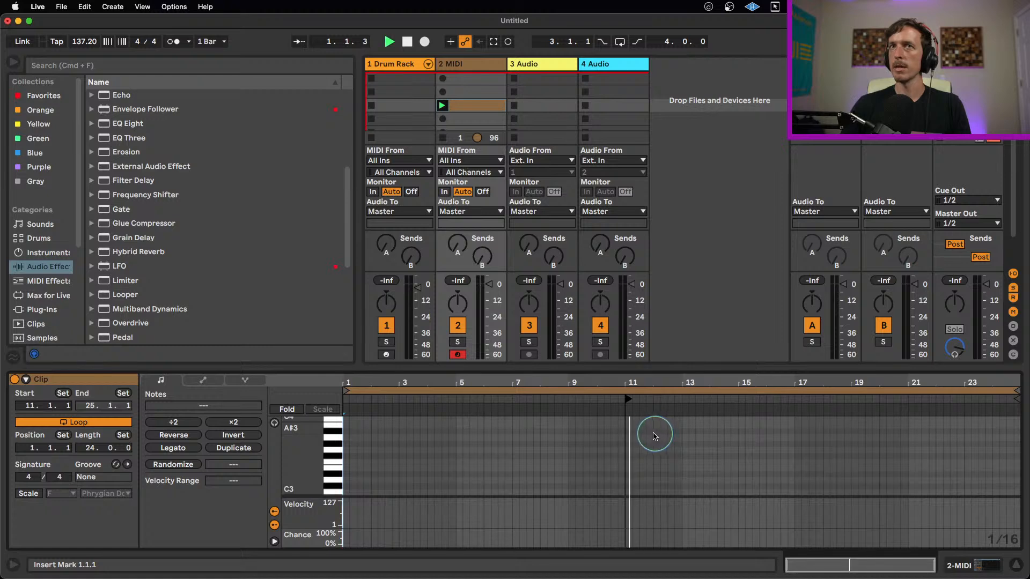
pyautogui.press('space')
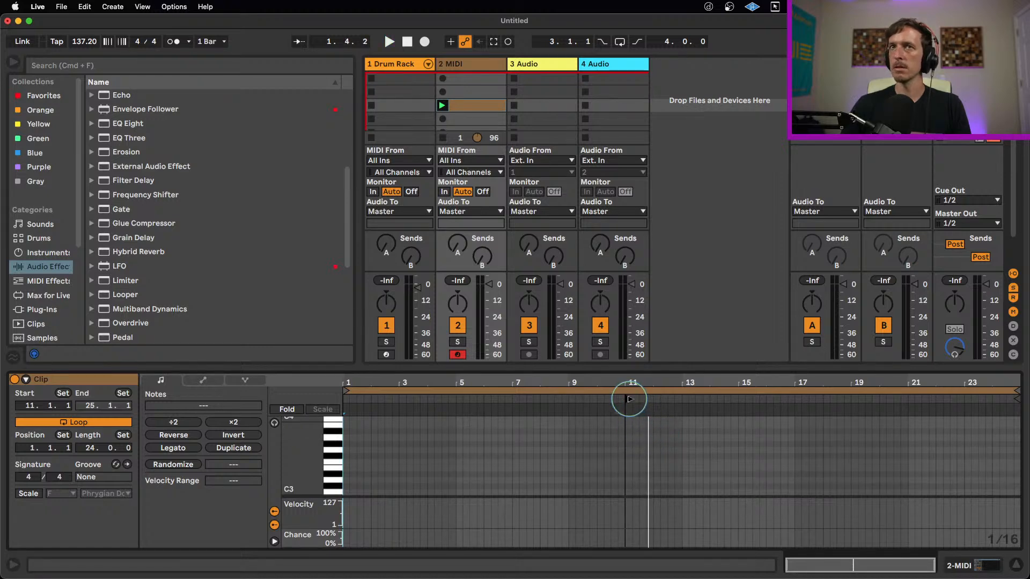
# Step: Try other start positions for the 2 MIDI clip, moving its start marker to bars 9 and 14 and back to 9.1.1
pyautogui.moveTo(625, 399)
pyautogui.mouseDown()
pyautogui.moveTo(743, 396)
pyautogui.moveTo(547, 397)
pyautogui.moveTo(573, 399)
pyautogui.mouseUp()
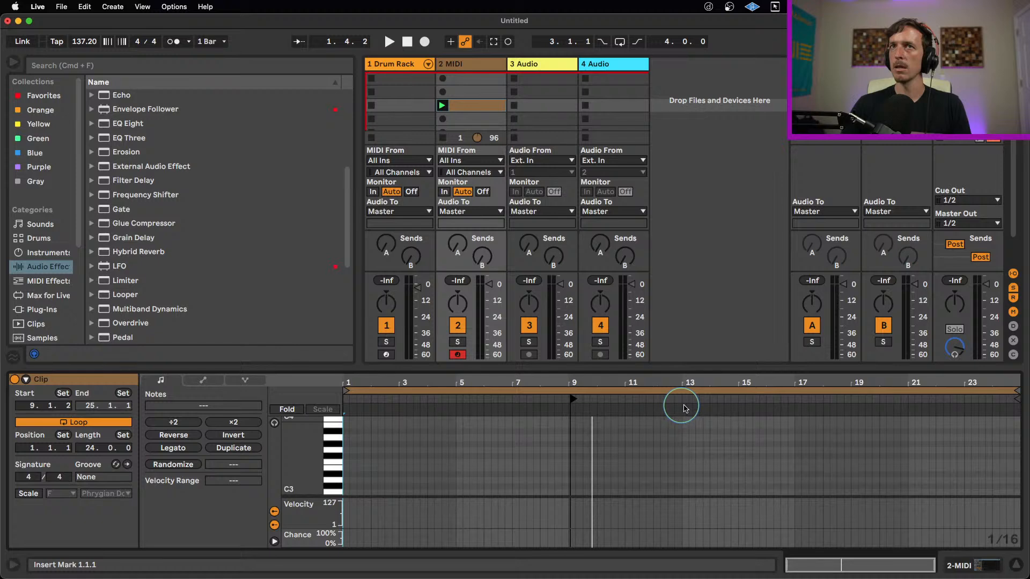
pyautogui.click(711, 399)
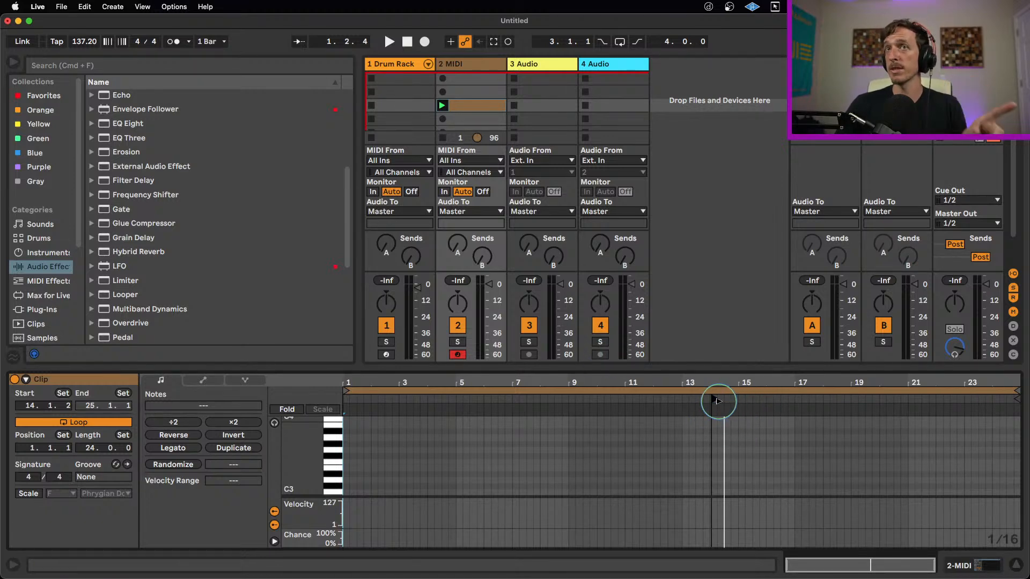
pyautogui.moveTo(714, 400); pyautogui.dragTo(570, 402)
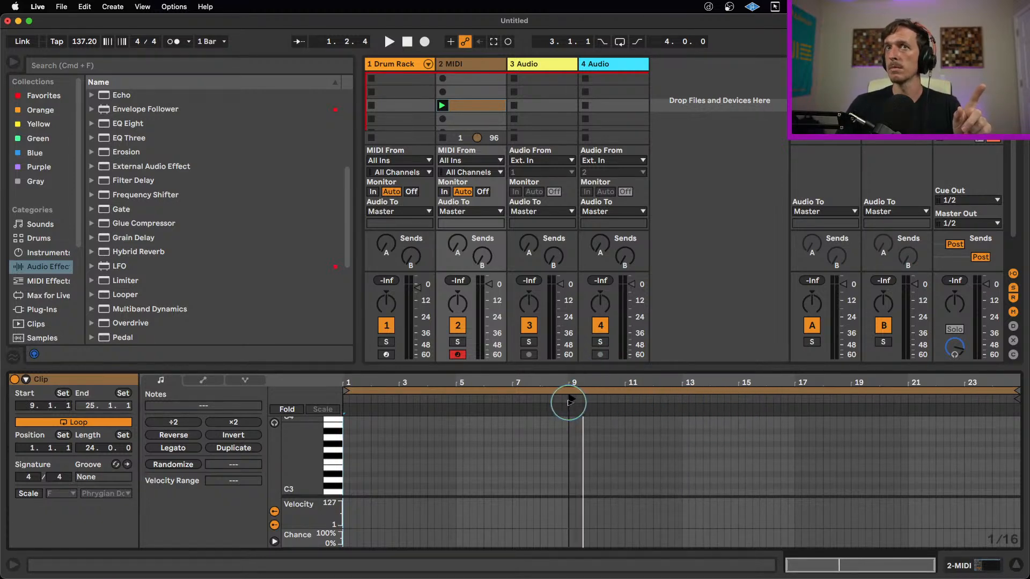
# Step: Create an empty clip in scene 3 of the Drum Rack track and move its start marker to 1.3.1
pyautogui.doubleClick(410, 105)
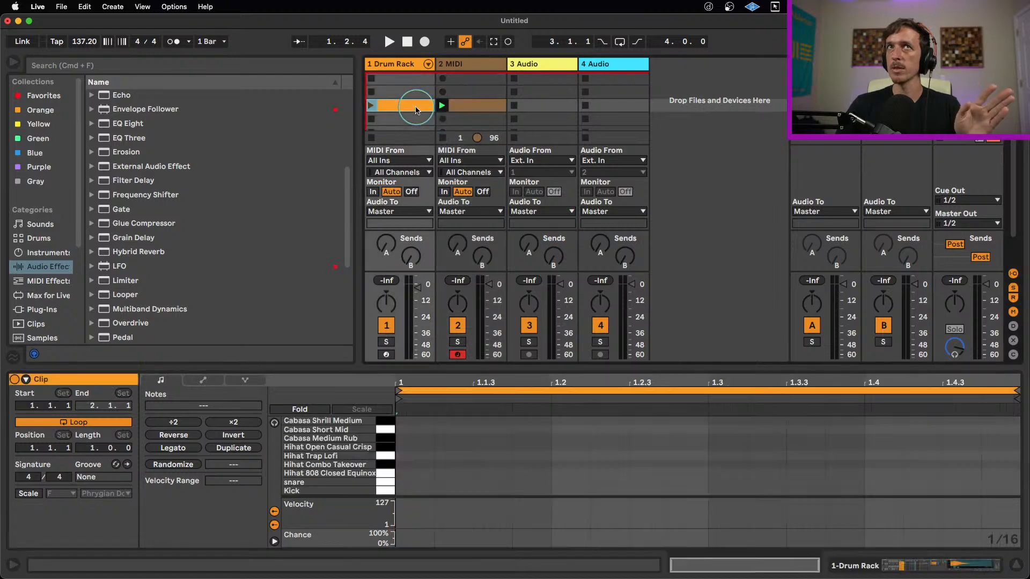
pyautogui.click(703, 399)
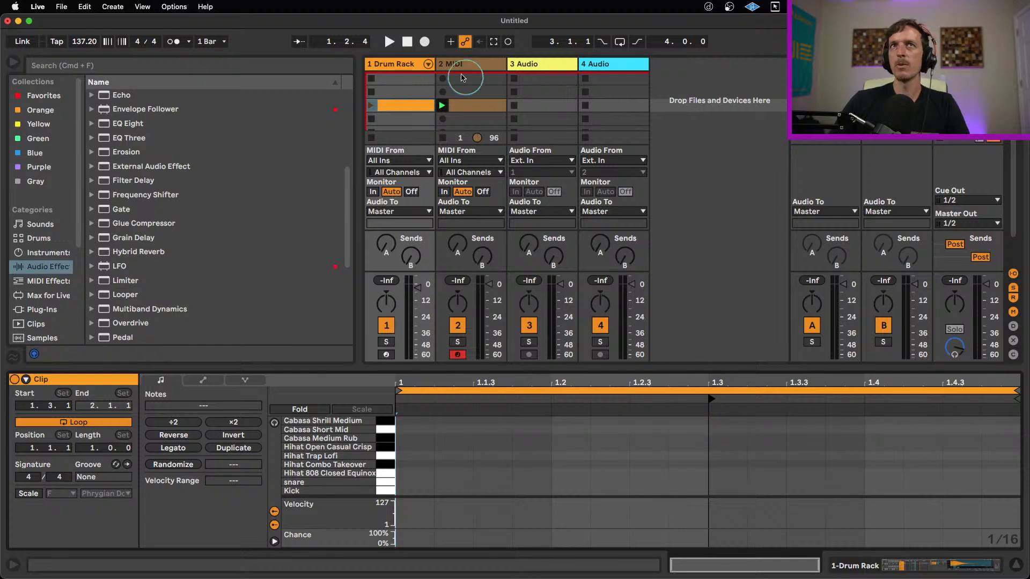
# Step: Move the 2 MIDI clip's start marker to bar 13, play from it, and nudge the marker to 13.1.3
pyautogui.click(468, 104)
pyautogui.moveTo(573, 394)
pyautogui.mouseDown()
pyautogui.moveTo(609, 416)
pyautogui.moveTo(685, 413)
pyautogui.mouseUp()
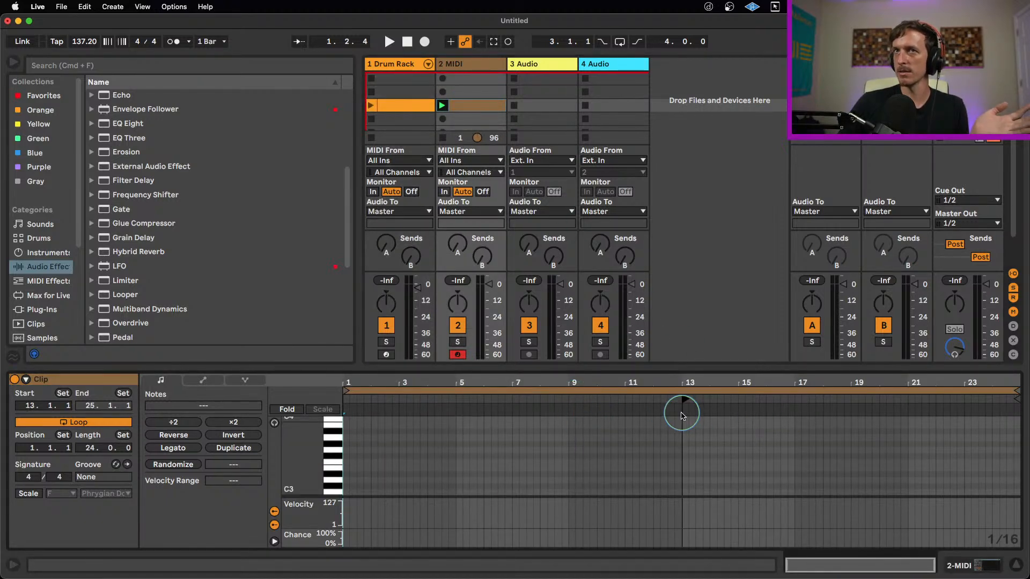
pyautogui.press('space')
pyautogui.press('space')
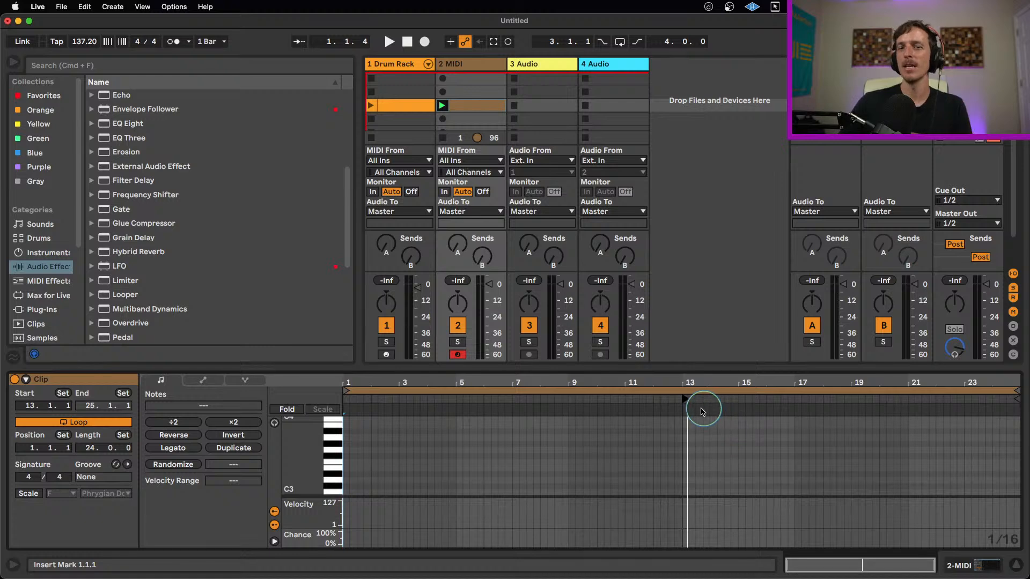
pyautogui.press('space')
pyautogui.moveTo(685, 400); pyautogui.dragTo(687, 400)
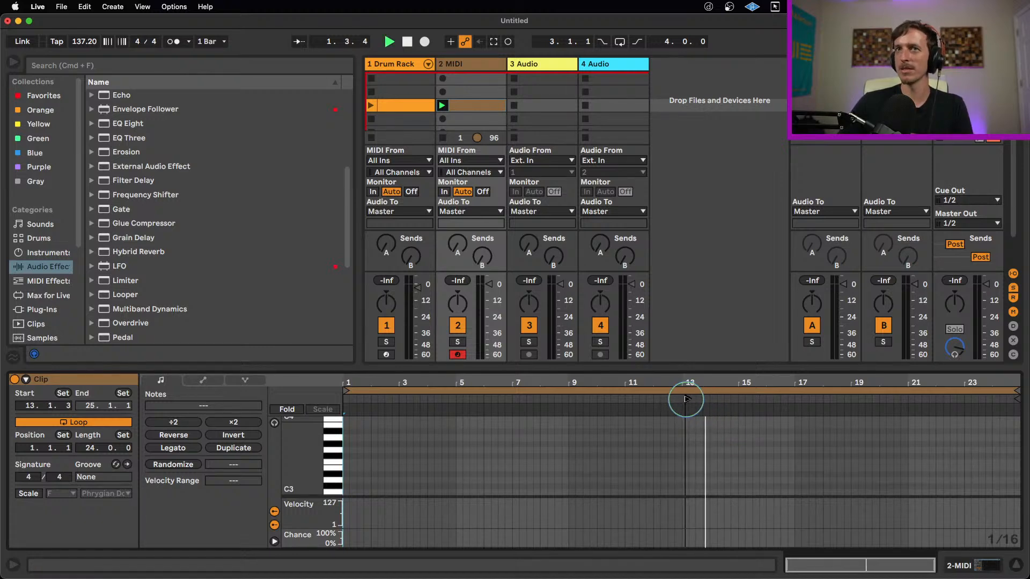
pyautogui.press('space')
# Step: Return the Drum Rack clip's start marker to 1.1.1 and launch scene 3 to play both clips together
pyautogui.click(410, 102)
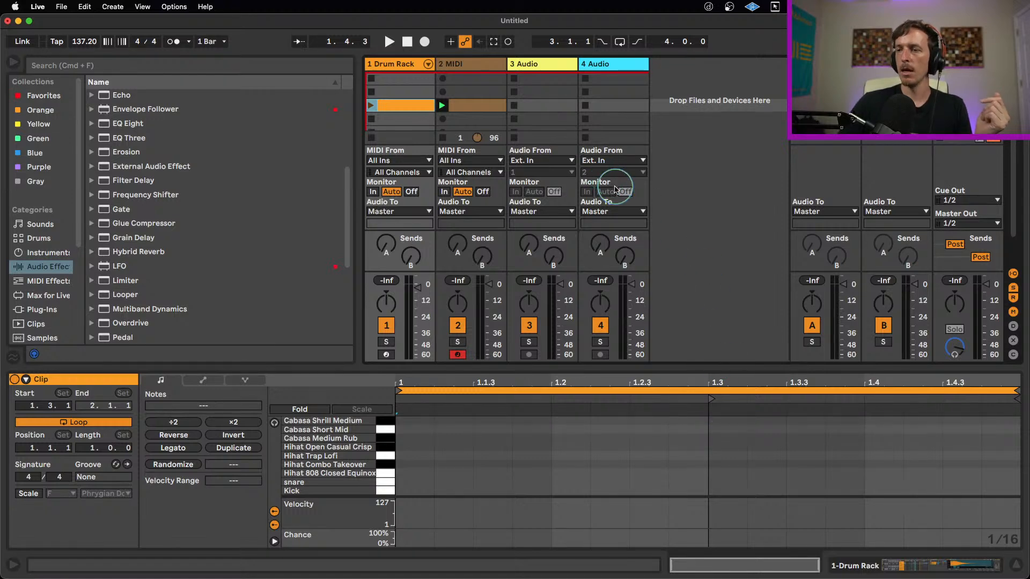
pyautogui.moveTo(711, 400); pyautogui.dragTo(341, 398)
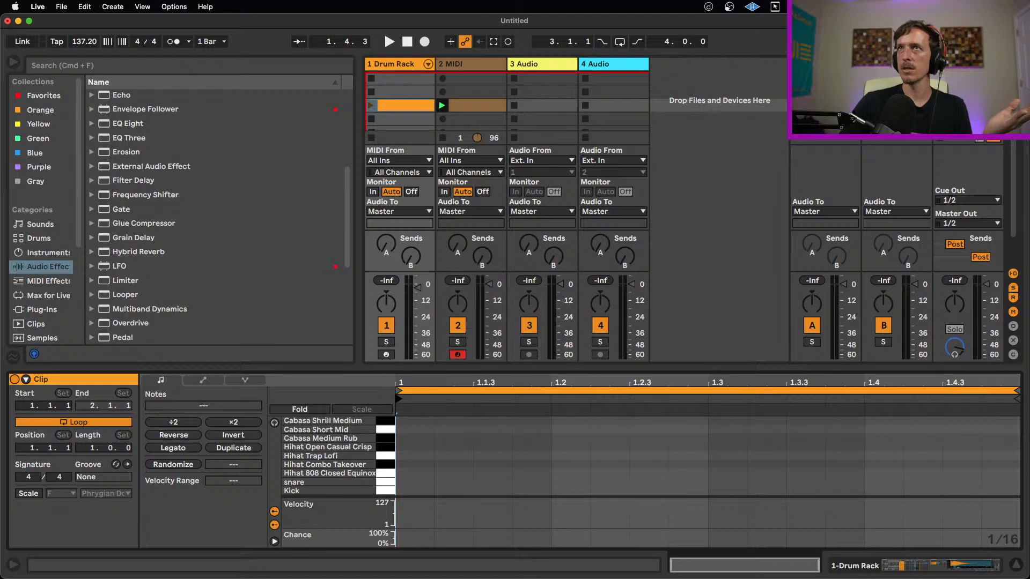
pyautogui.click(939, 106)
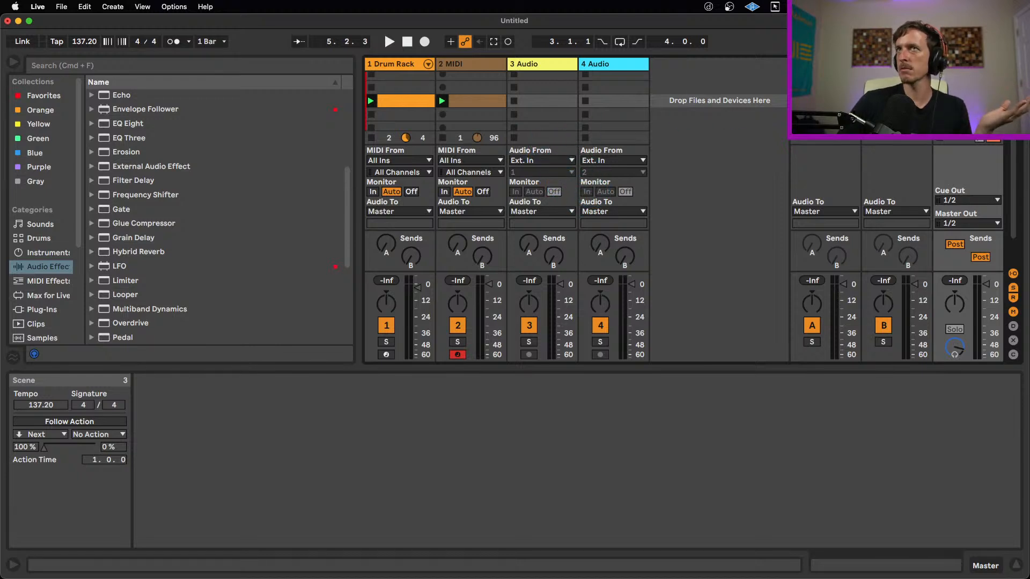
# Step: Hide the mixer's In/Out section and launch scene 8 to record a clip on the armed 2 MIDI track
pyautogui.scroll(-5, 545, 142)
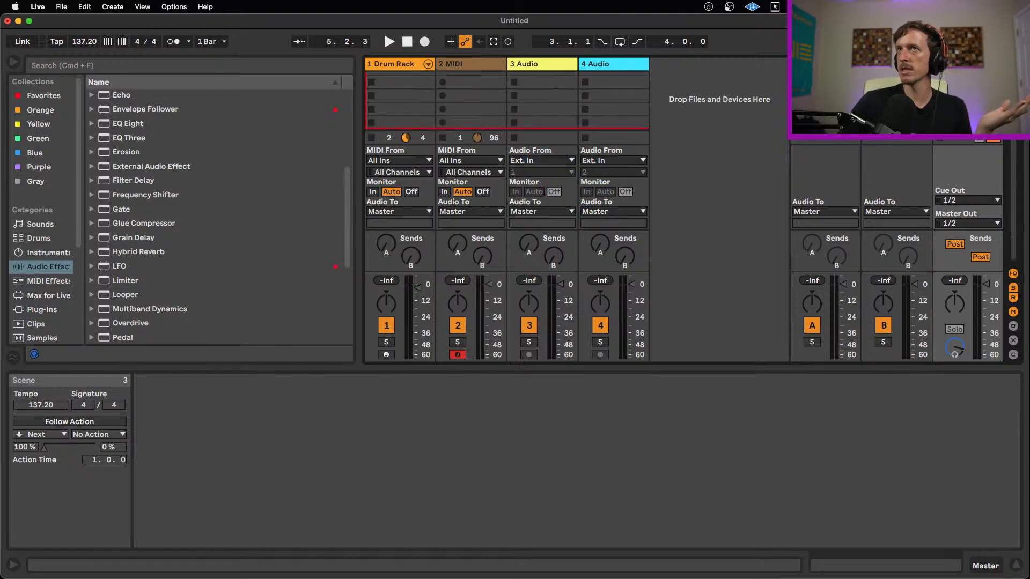
pyautogui.click(1013, 273)
pyautogui.click(940, 173)
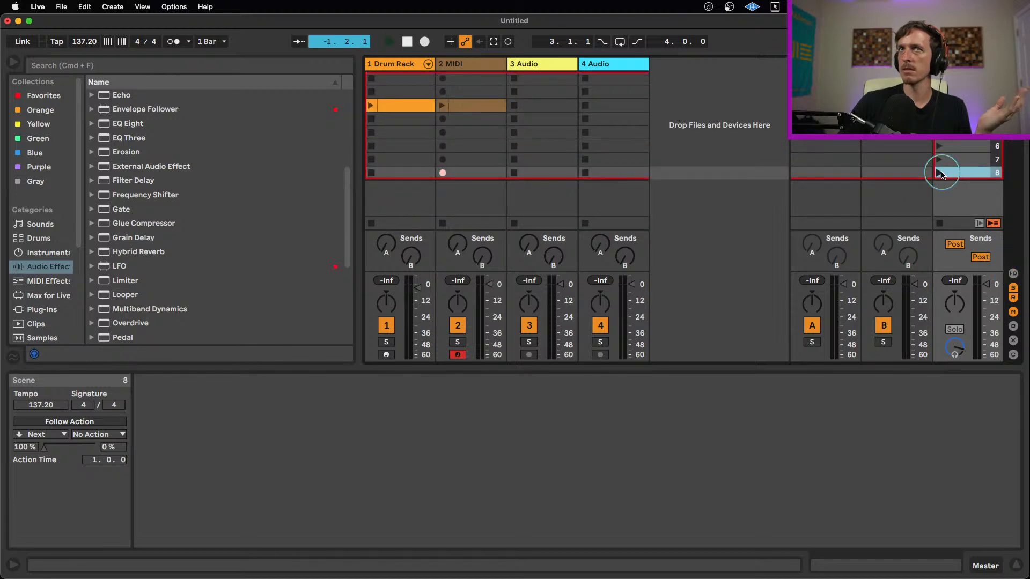
# Step: Disarm the 2 MIDI track and create an empty clip in scene 8 of the Drum Rack track
pyautogui.click(458, 354)
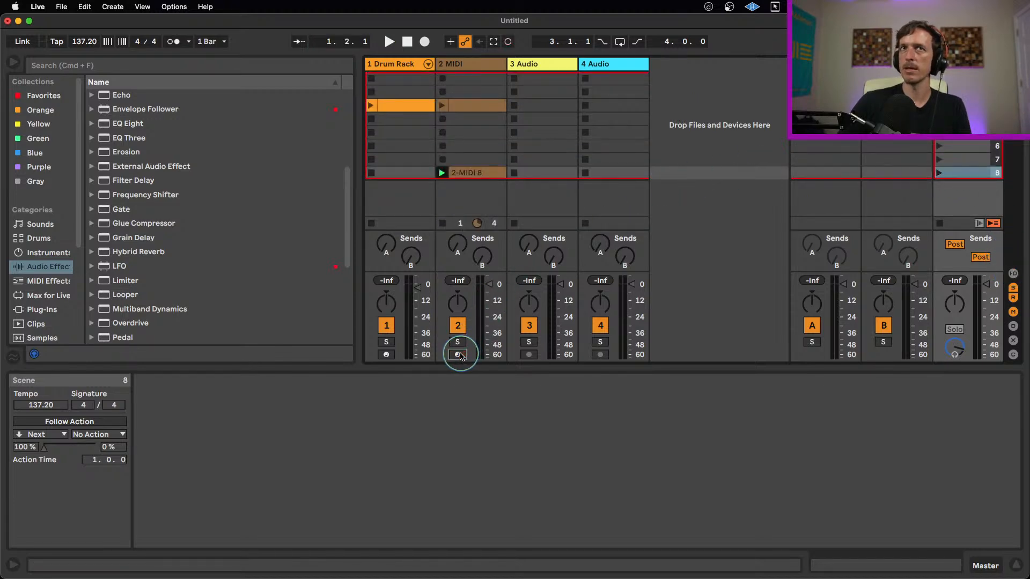
pyautogui.click(412, 177)
# Step: Launch scene 8 to play its two clips, and launch the empty scene 7 to stop them
pyautogui.click(939, 172)
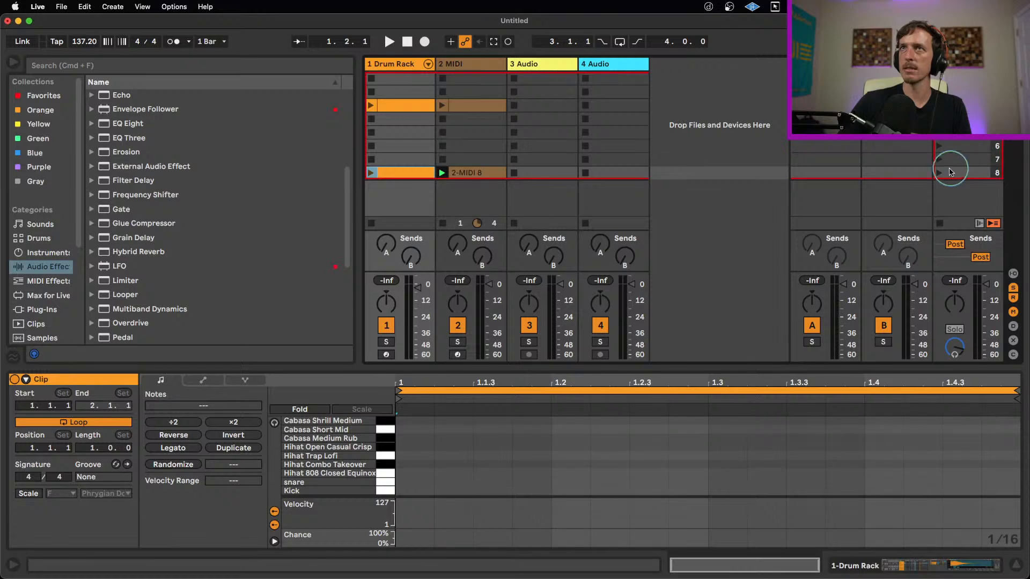
pyautogui.click(939, 159)
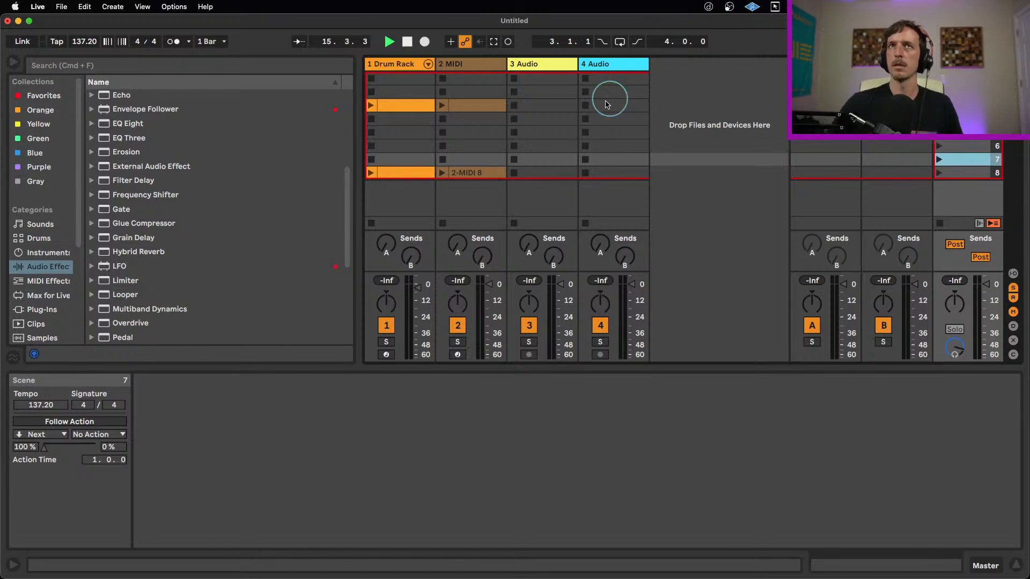
# Step: Switch to Arrangement View and insert empty MIDI clips from bar 17 to bar 21 on the Drum Rack and 2 MIDI tracks
pyautogui.click(548, 137)
pyautogui.press('Tab')
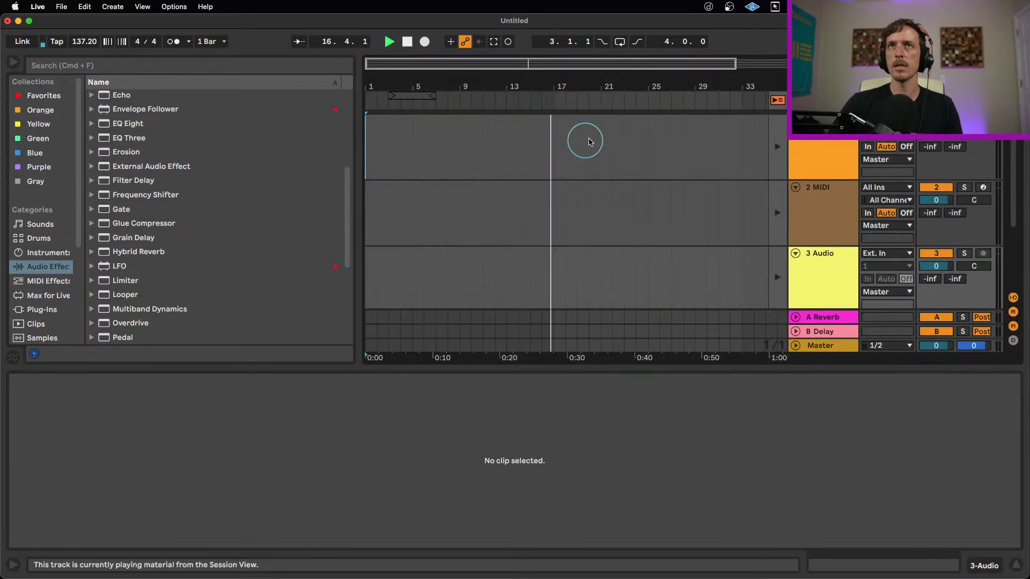
pyautogui.moveTo(553, 138); pyautogui.dragTo(604, 140)
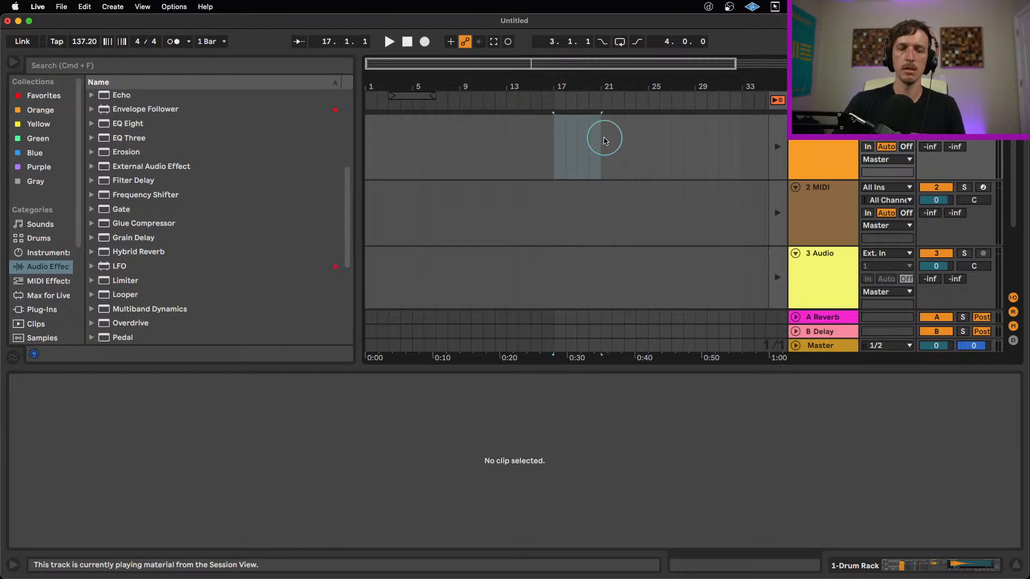
pyautogui.press('cmd+shift+m')
pyautogui.moveTo(553, 188); pyautogui.dragTo(593, 194)
pyautogui.press('cmd+shift+m')
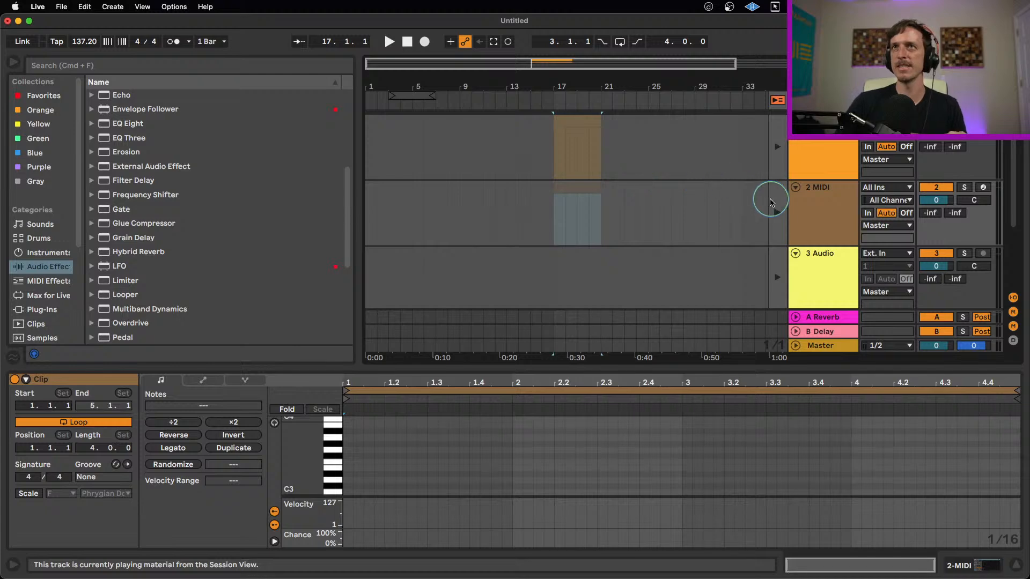
# Step: Return the Drum Rack and 2 MIDI tracks to Arrangement playback and extend both new clips to end at bar 33
pyautogui.click(774, 210)
pyautogui.click(776, 147)
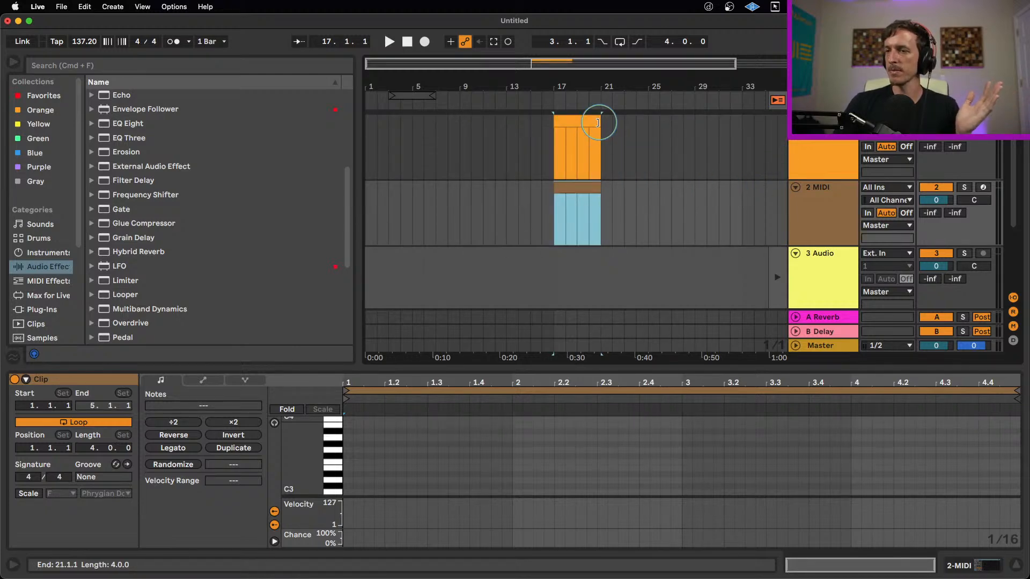
pyautogui.moveTo(598, 123); pyautogui.dragTo(742, 121)
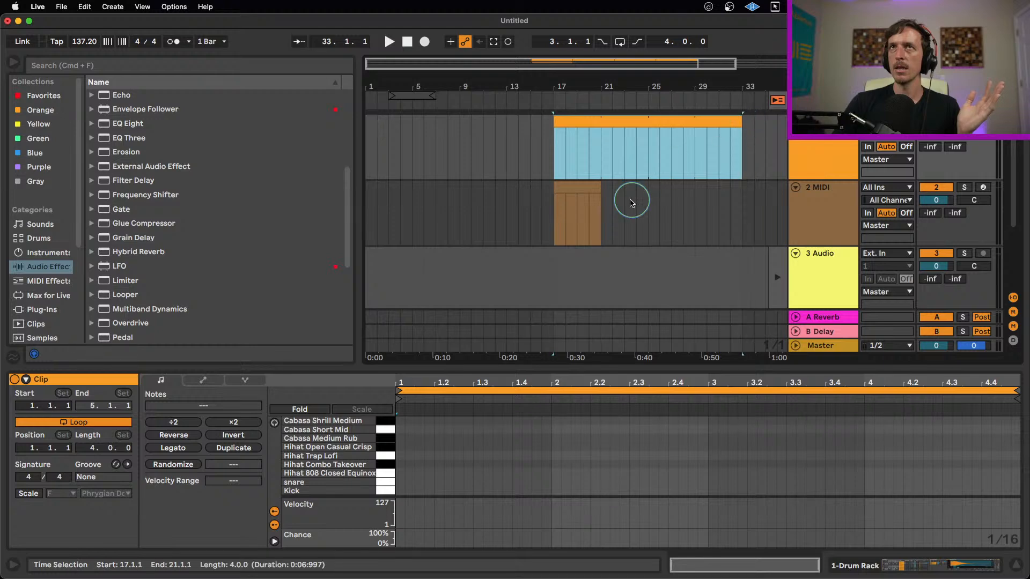
pyautogui.moveTo(599, 196); pyautogui.dragTo(746, 190)
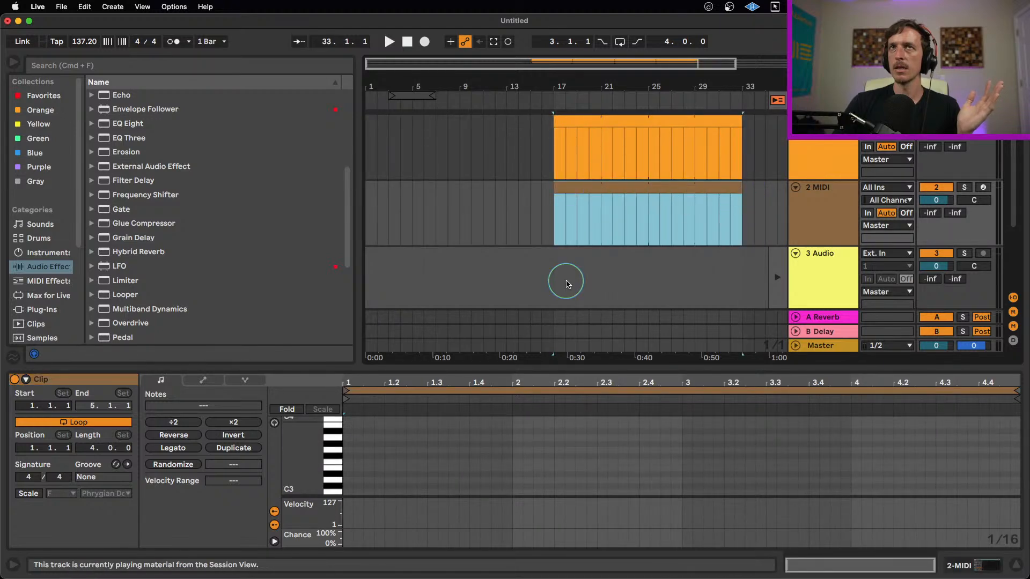
# Step: Select the 2 MIDI track's clip spanning bars 17 to 33 and shift its start and loop position to -1.1.1
pyautogui.click(556, 233)
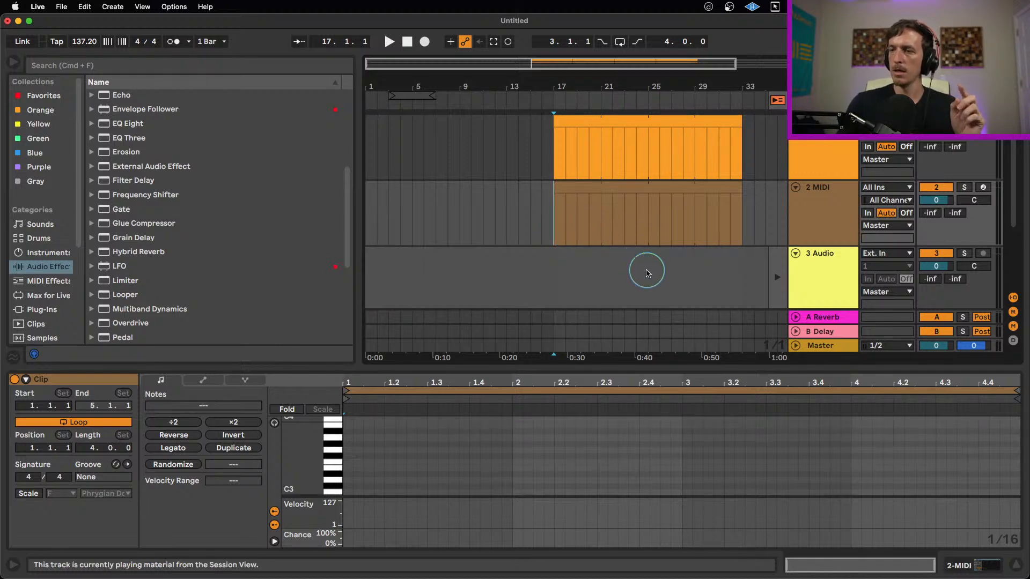
pyautogui.click(612, 193)
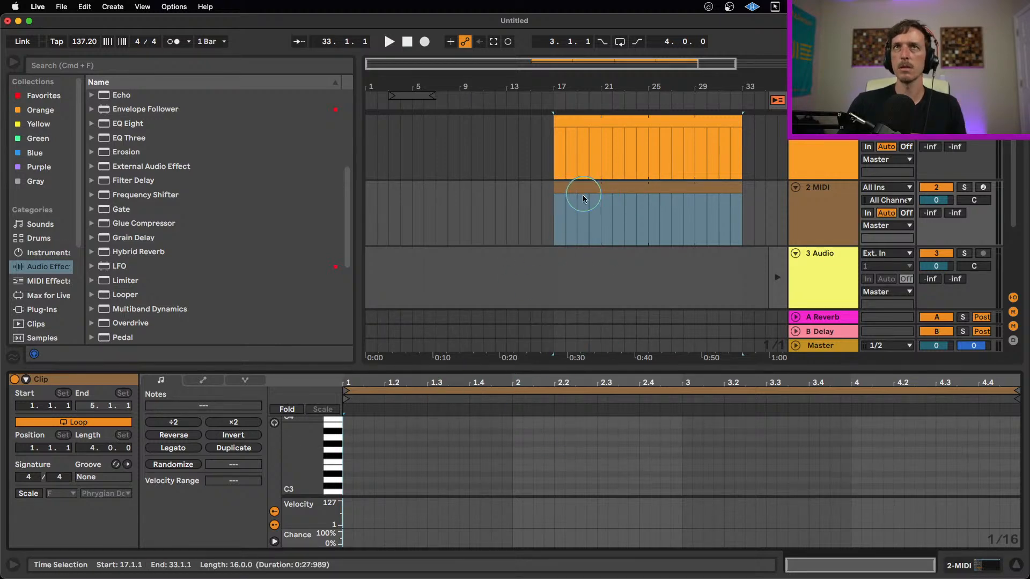
pyautogui.moveTo(583, 196); pyautogui.dragTo(600, 199)
# Step: Search the Clips category of the browser for "drum bpm"
pyautogui.scroll(-5, 48, 285)
pyautogui.click(37, 287)
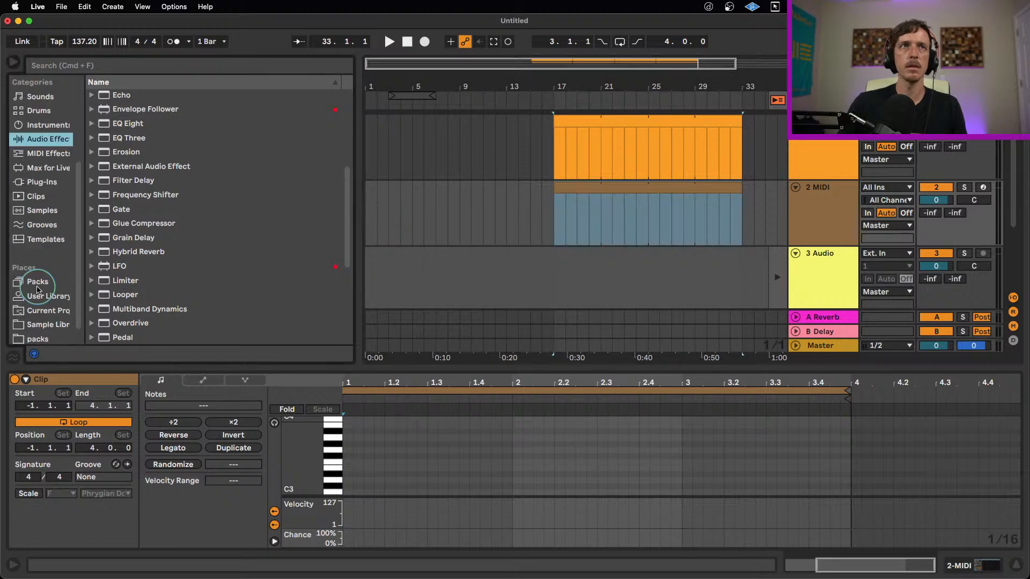
pyautogui.click(38, 197)
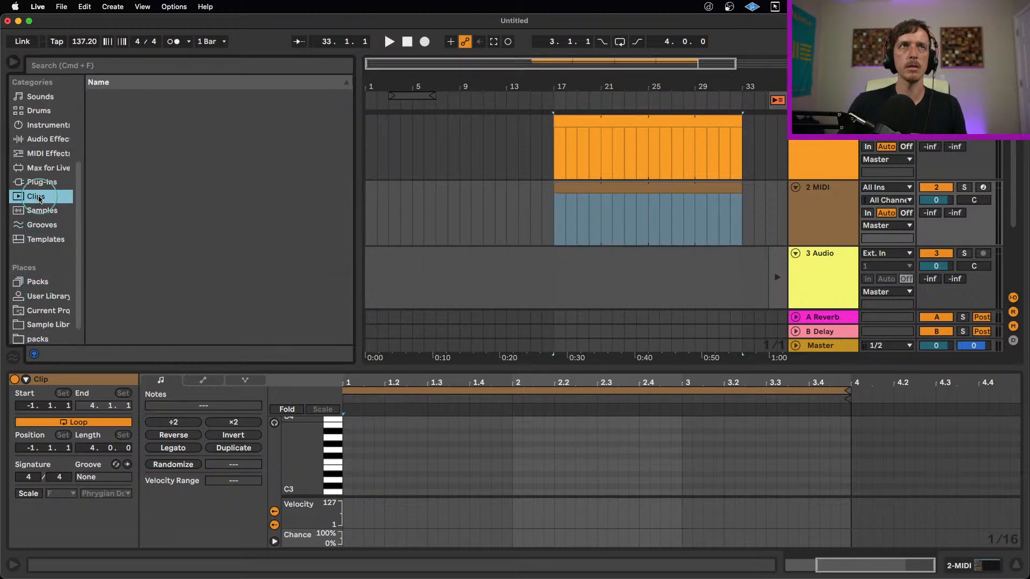
pyautogui.click(67, 69)
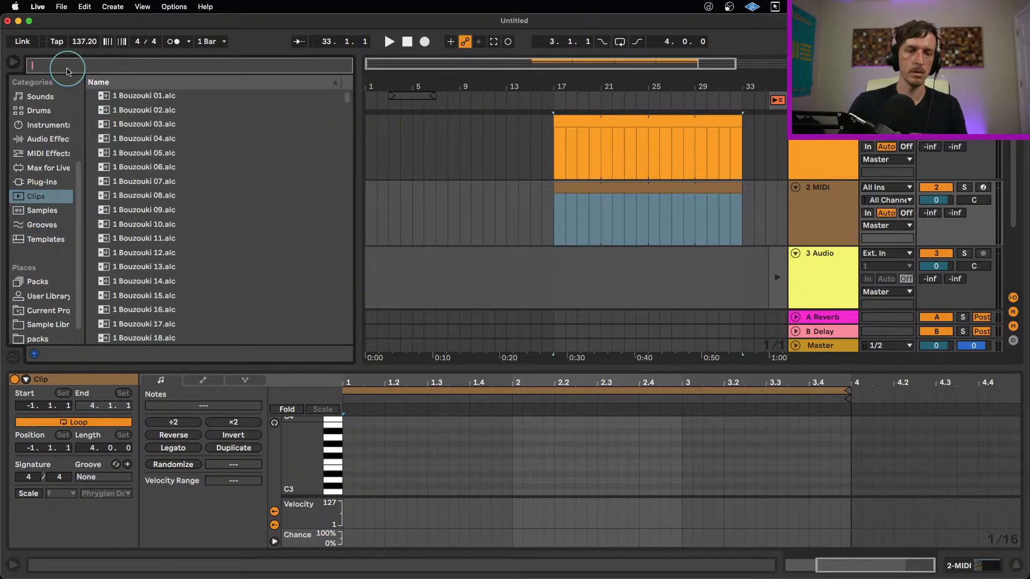
pyautogui.write('clip')
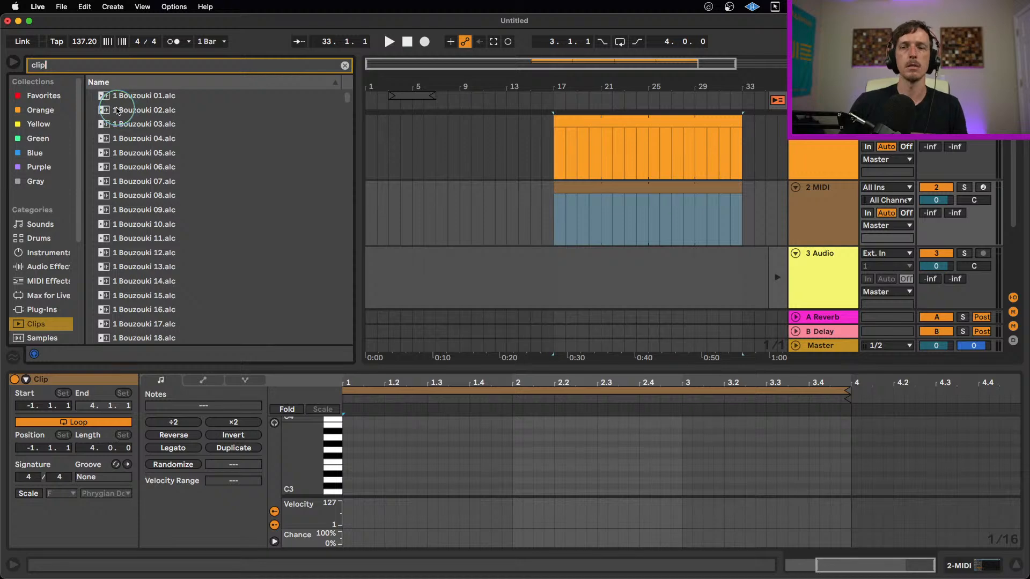
pyautogui.press('BackSpace')
pyautogui.press('BackSpace')
pyautogui.press('BackSpace')
pyautogui.press('BackSpace')
pyautogui.write('dr')
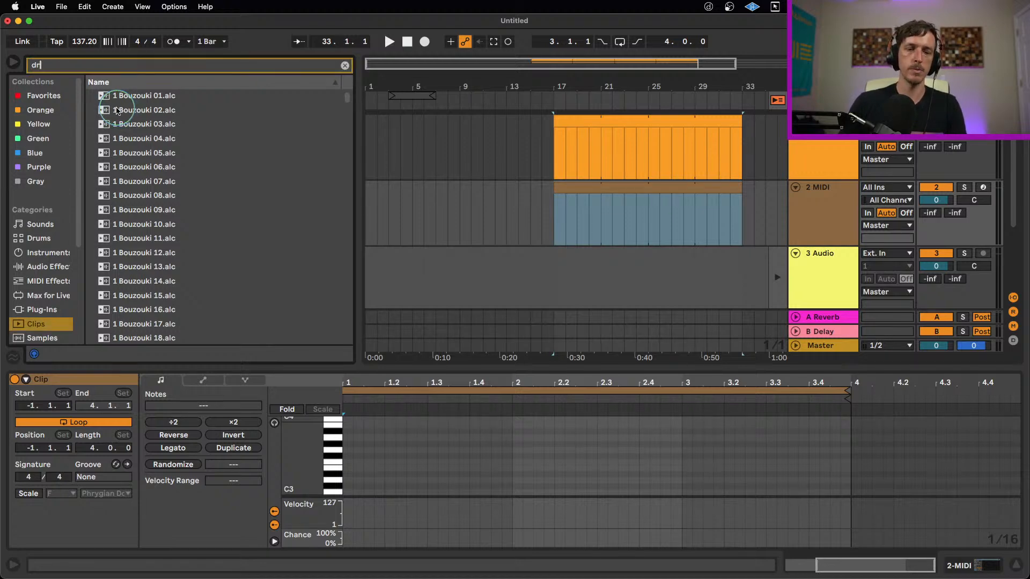
pyautogui.write('um')
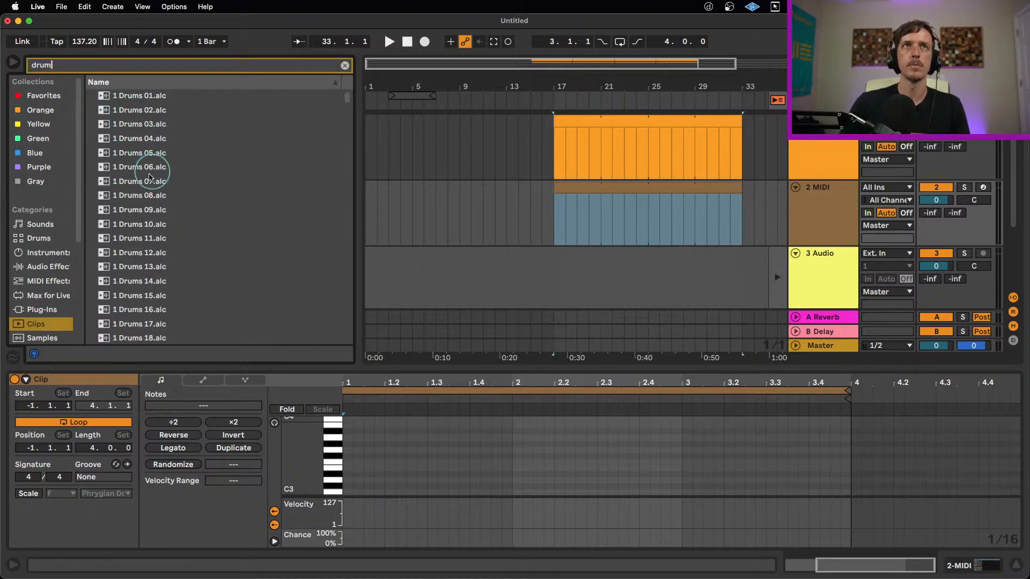
pyautogui.scroll(-5, 152, 187)
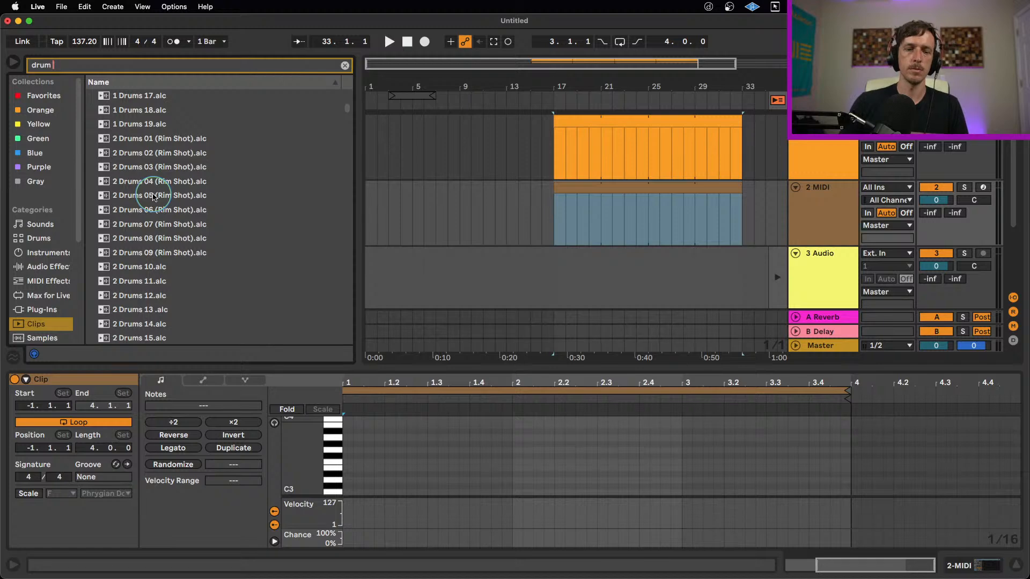
pyautogui.write('bpm')
# Step: Try the C64 Drumloop 80bpm clip for the audio track and select DF Drums 82bpm instead
pyautogui.click(177, 151)
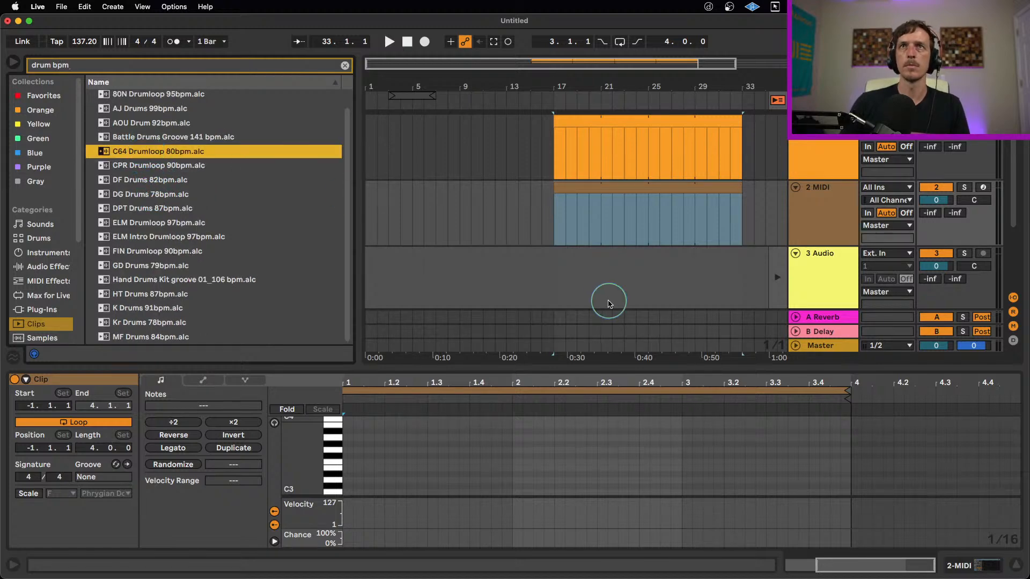
pyautogui.moveTo(608, 301); pyautogui.dragTo(197, 165)
pyautogui.click(175, 178)
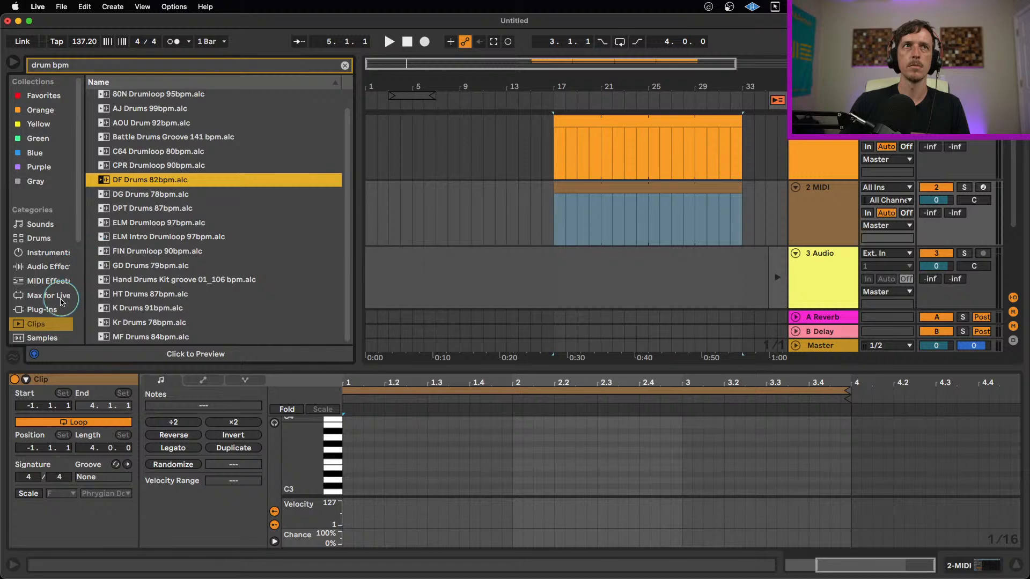
# Step: Find Drums AttackShips 1 118bpm.aif among the samples and place it on the 3 Audio track at bar 17
pyautogui.scroll(-1, 62, 302)
pyautogui.click(43, 321)
pyautogui.click(217, 237)
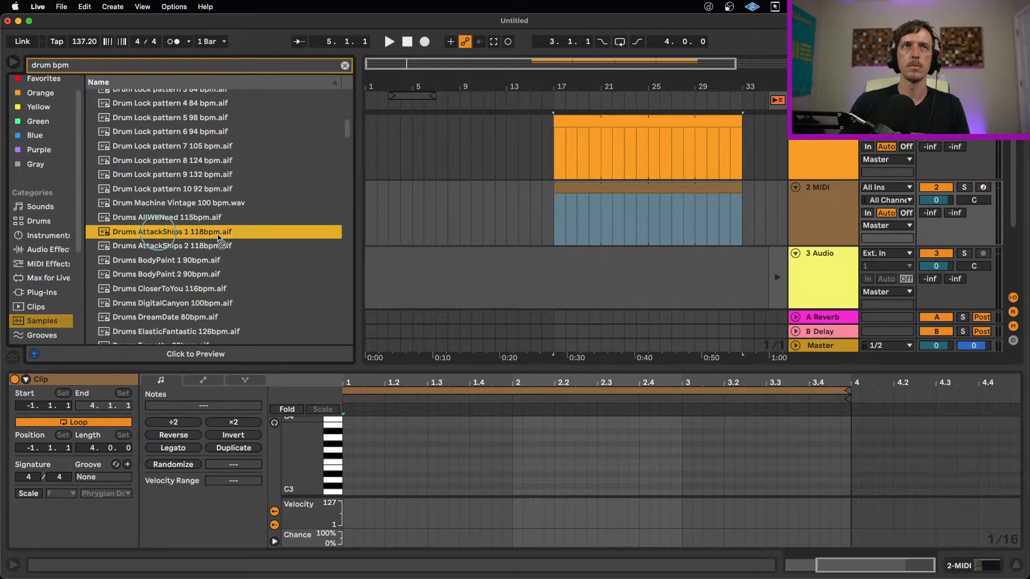
pyautogui.moveTo(218, 236); pyautogui.dragTo(556, 279)
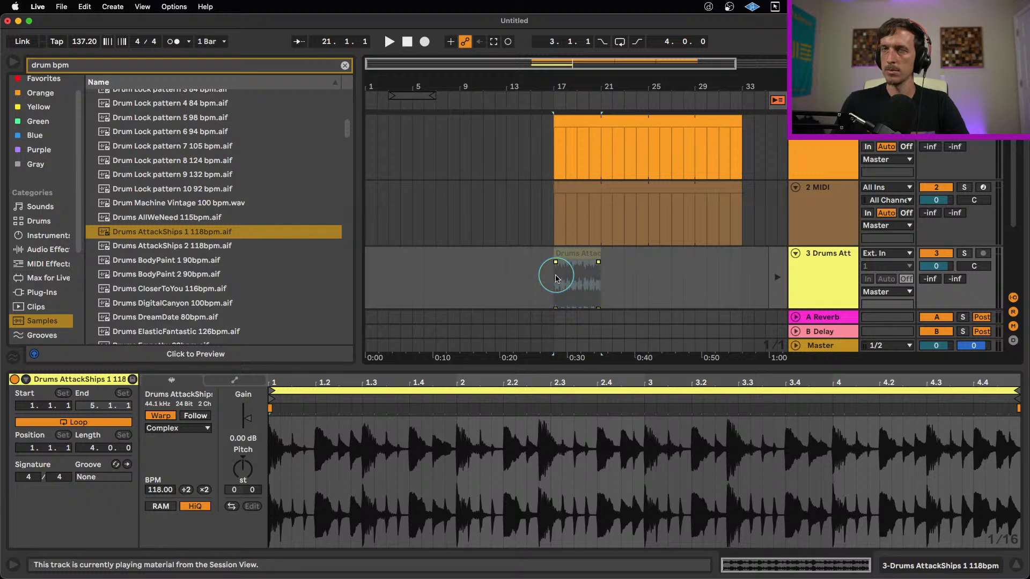
# Step: Insert a new audio track below the track holding the Drums AttackShips clip
pyautogui.click(777, 276)
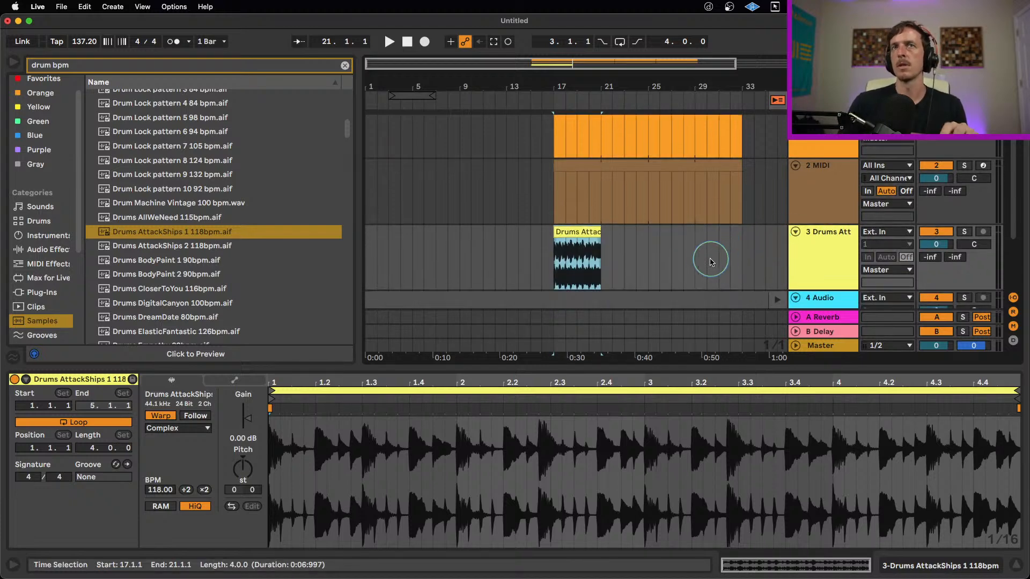
pyautogui.press('super+t')
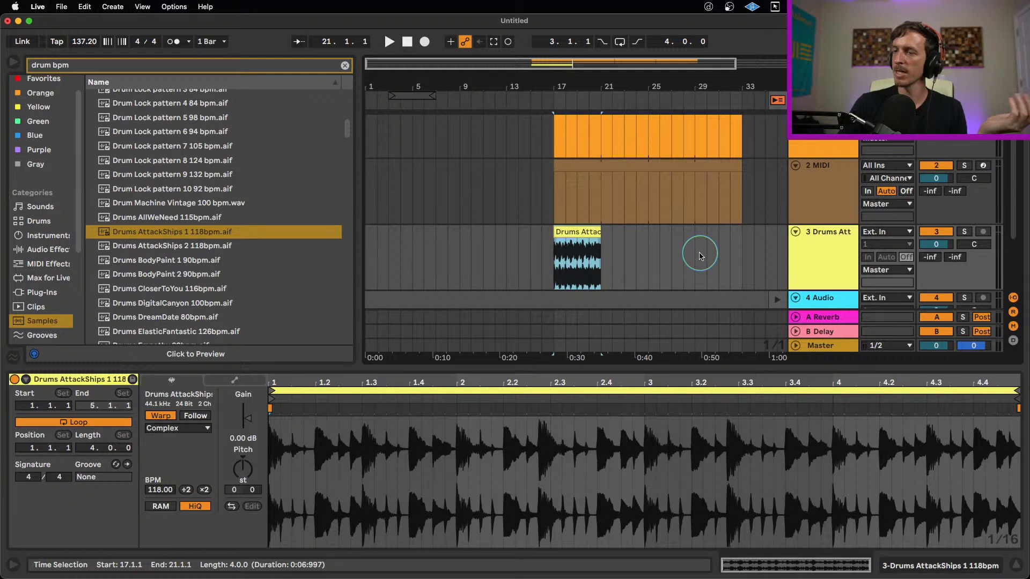
pyautogui.click(700, 256)
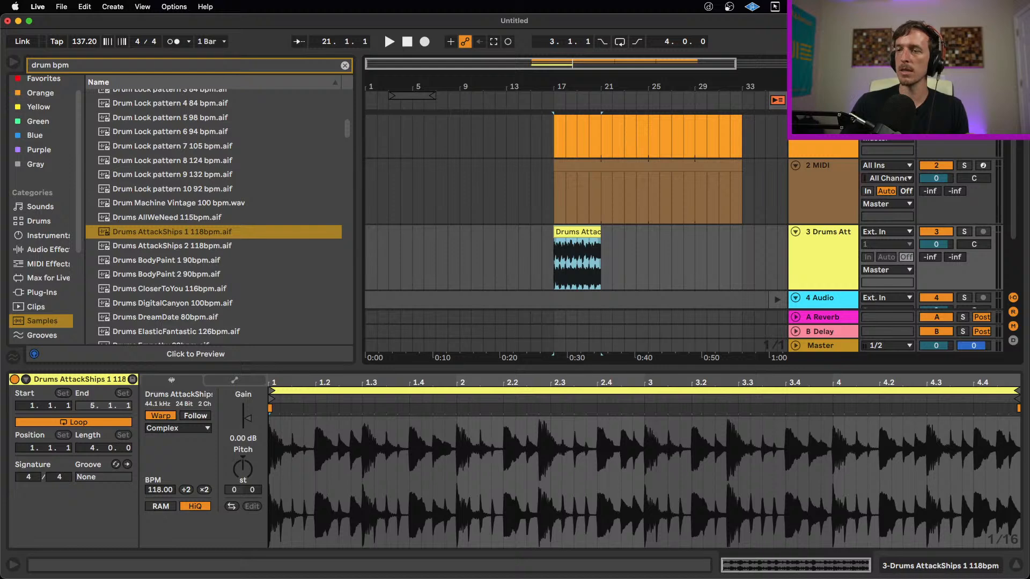
# Step: Delete the Drums AttackShips clip from the arrangement and undo the deletion
pyautogui.click(611, 231)
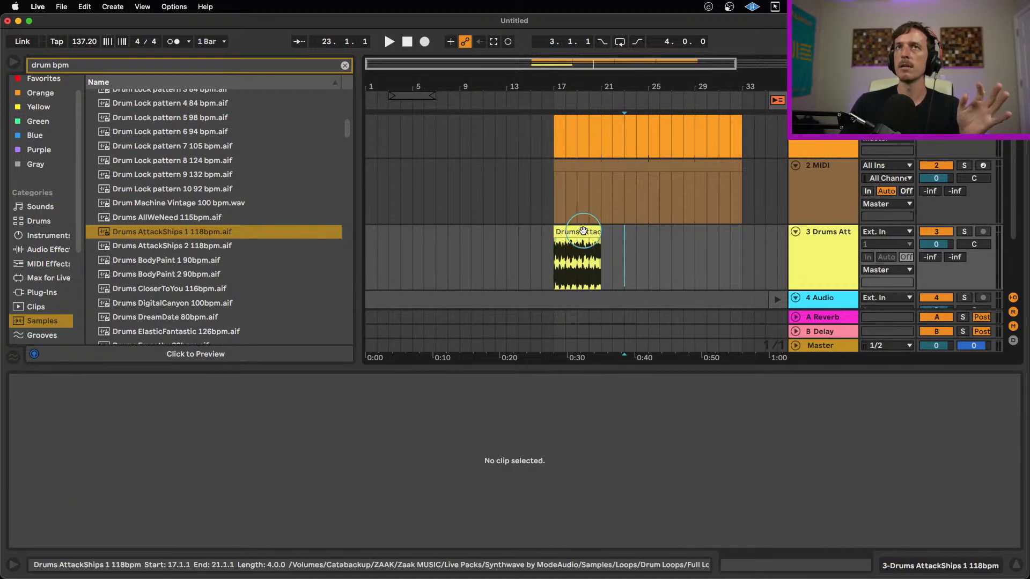
pyautogui.click(584, 231)
pyautogui.click(587, 247)
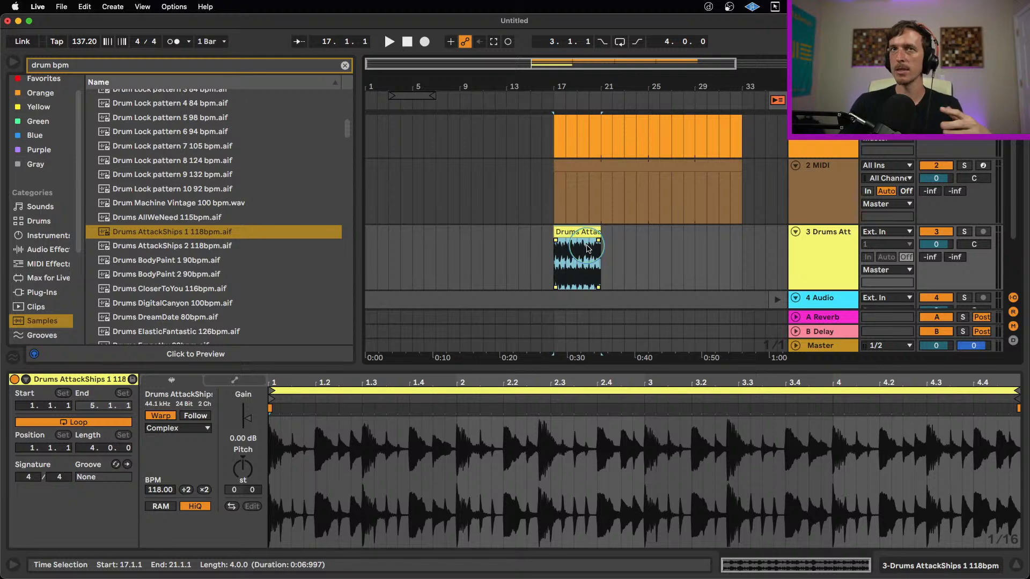
pyautogui.click(577, 232)
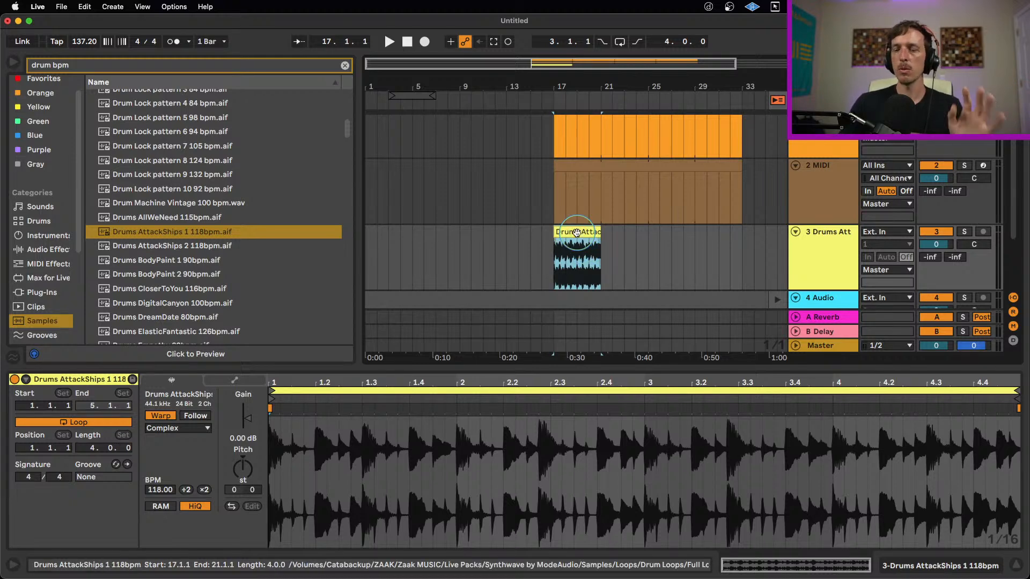
pyautogui.press('Delete')
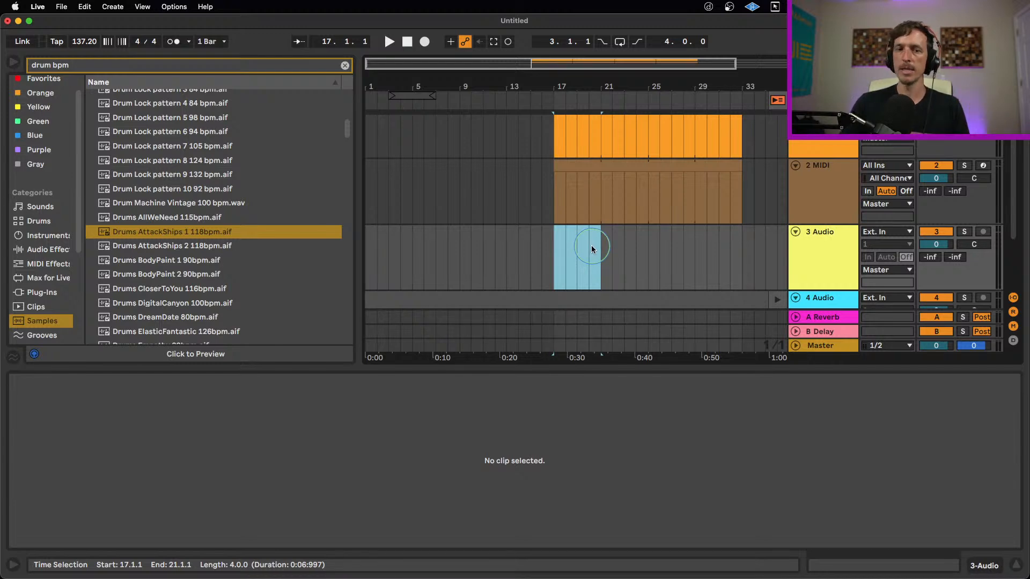
pyautogui.press('super+z')
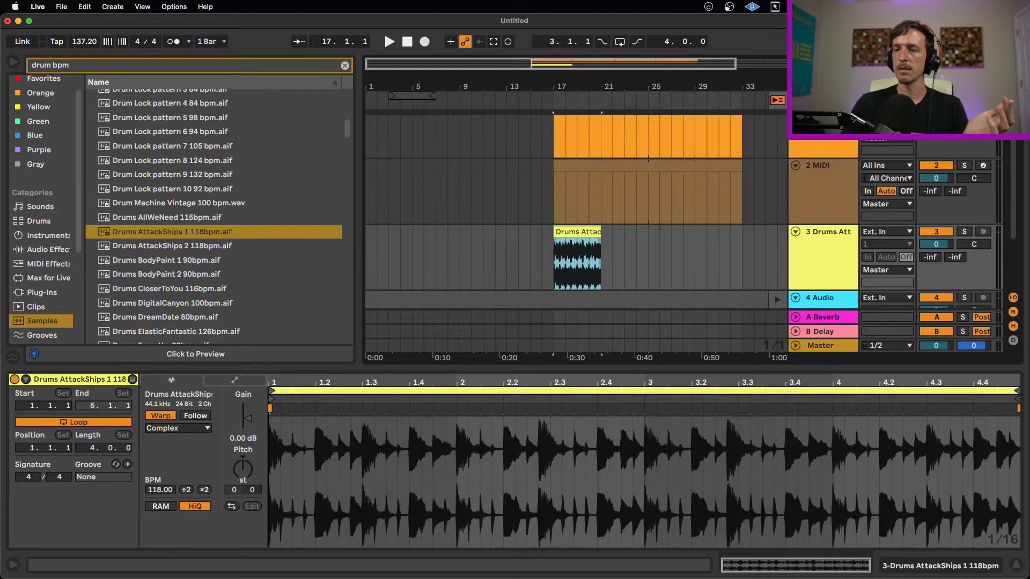
# Step: Import the sample Challengefinal audio file from Finder onto track 3 at bar 23, after the Drums AttackShips clip
pyautogui.click(137, 566)
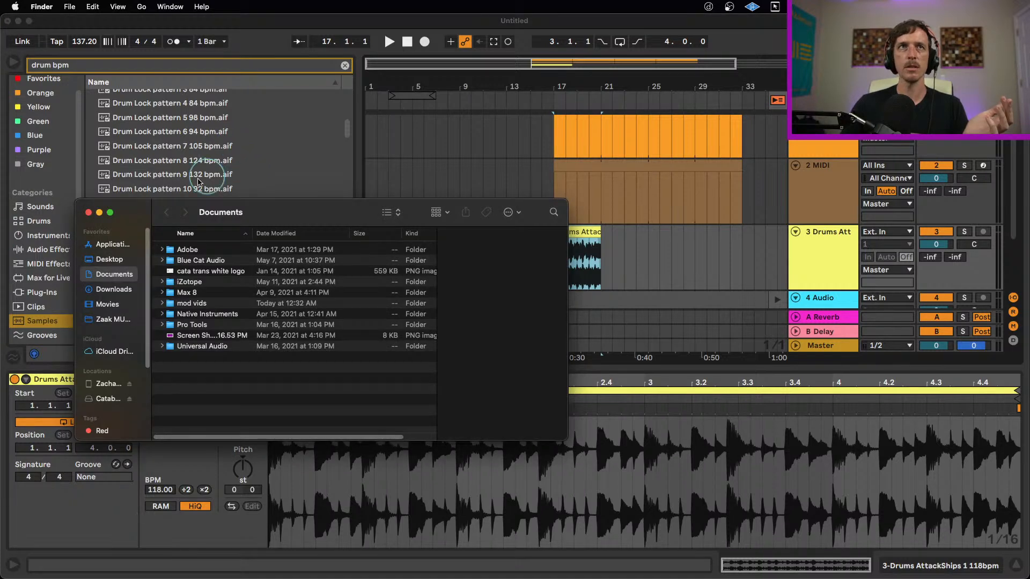
pyautogui.press('super+w')
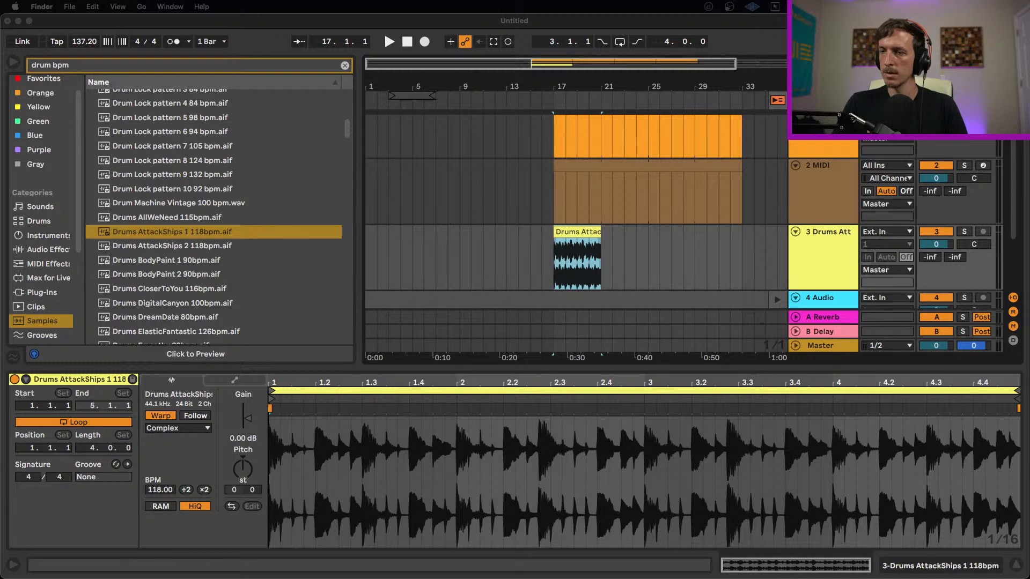
pyautogui.moveTo(263, 402); pyautogui.dragTo(626, 268)
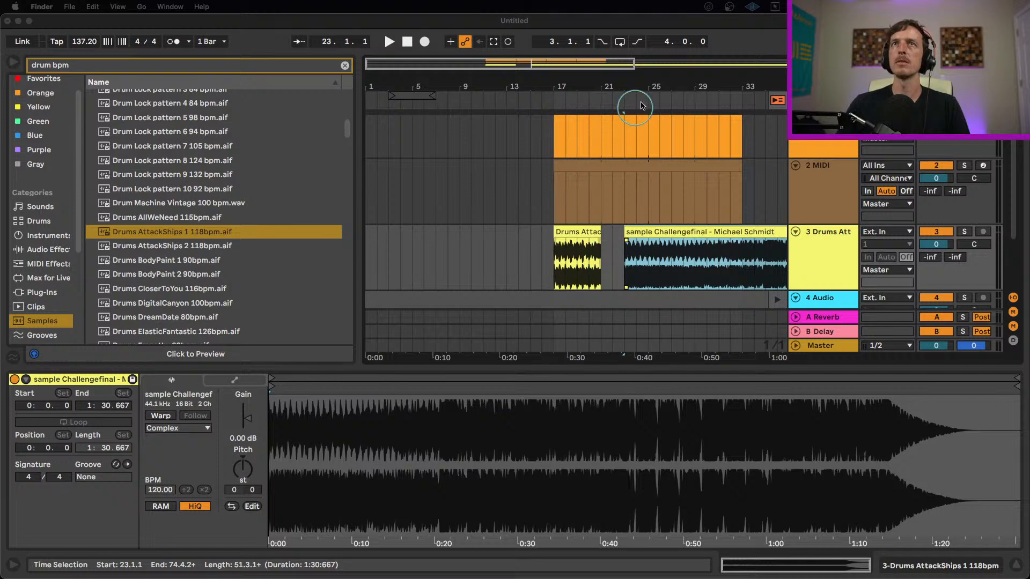
pyautogui.click(665, 85)
pyautogui.moveTo(670, 84); pyautogui.dragTo(446, 66)
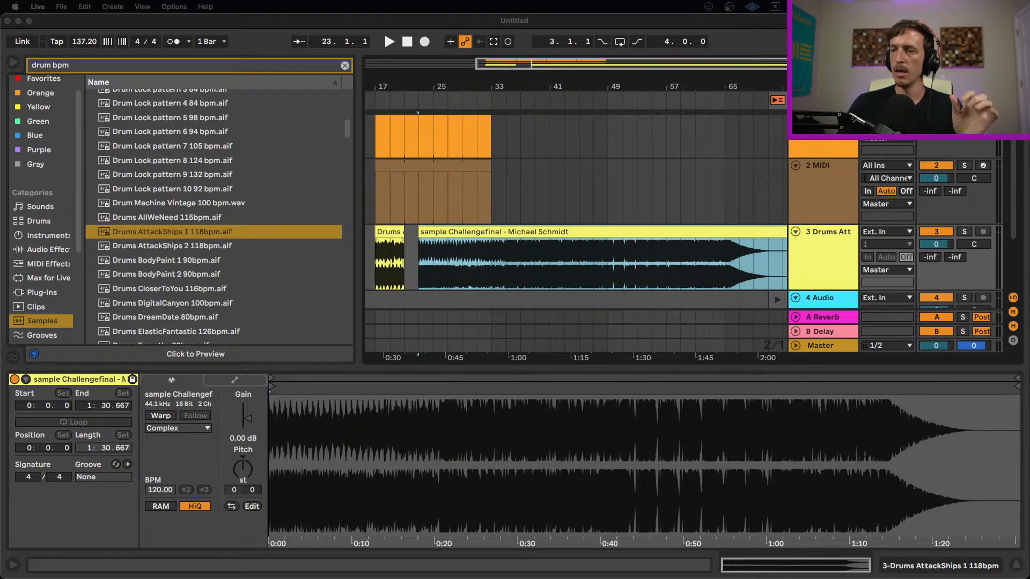
# Step: Turn on Warp for the sample Challengefinal clip and keep its warp mode at Complex
pyautogui.click(170, 416)
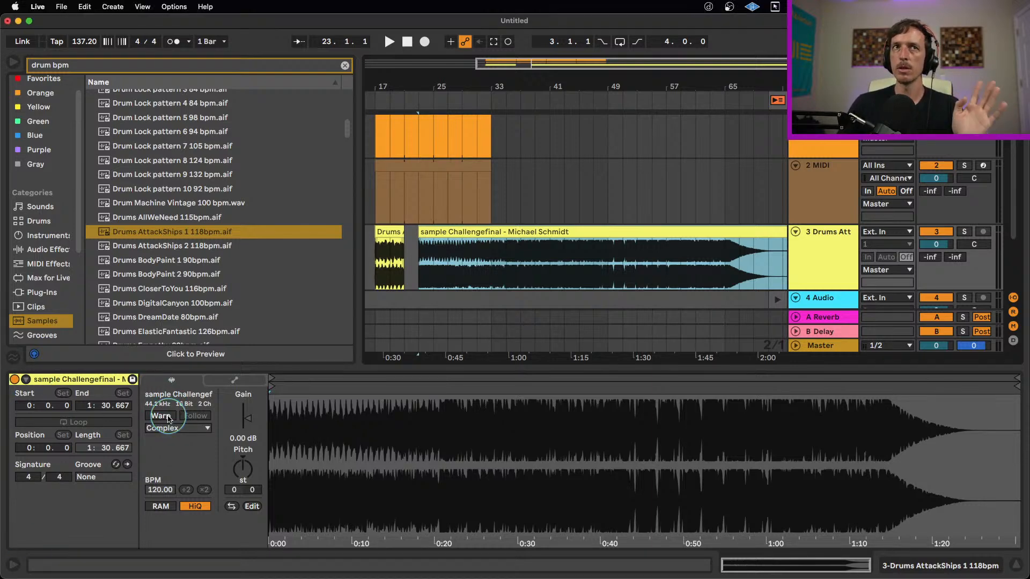
pyautogui.click(166, 417)
pyautogui.click(174, 428)
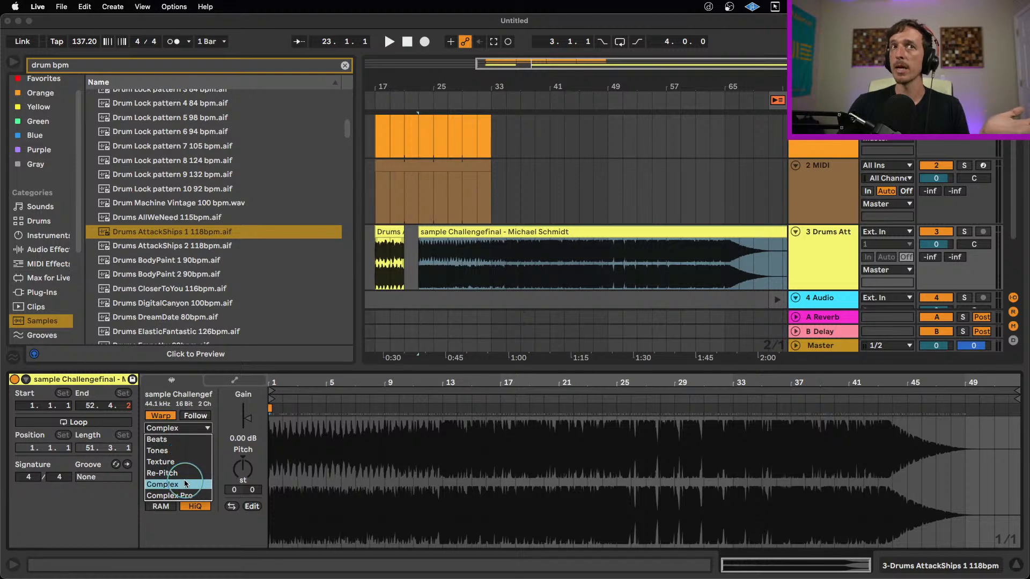
pyautogui.click(185, 483)
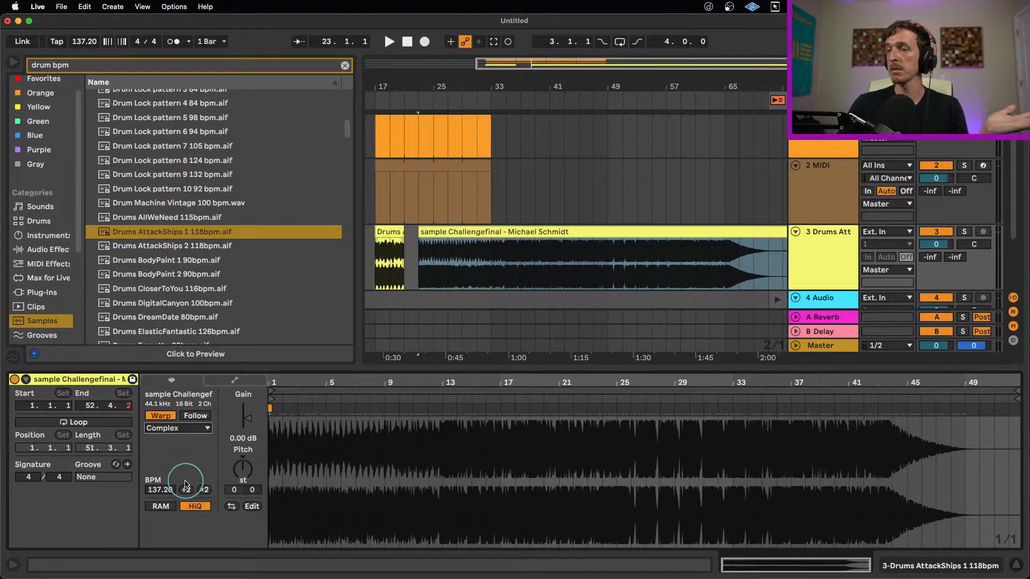
pyautogui.click(172, 428)
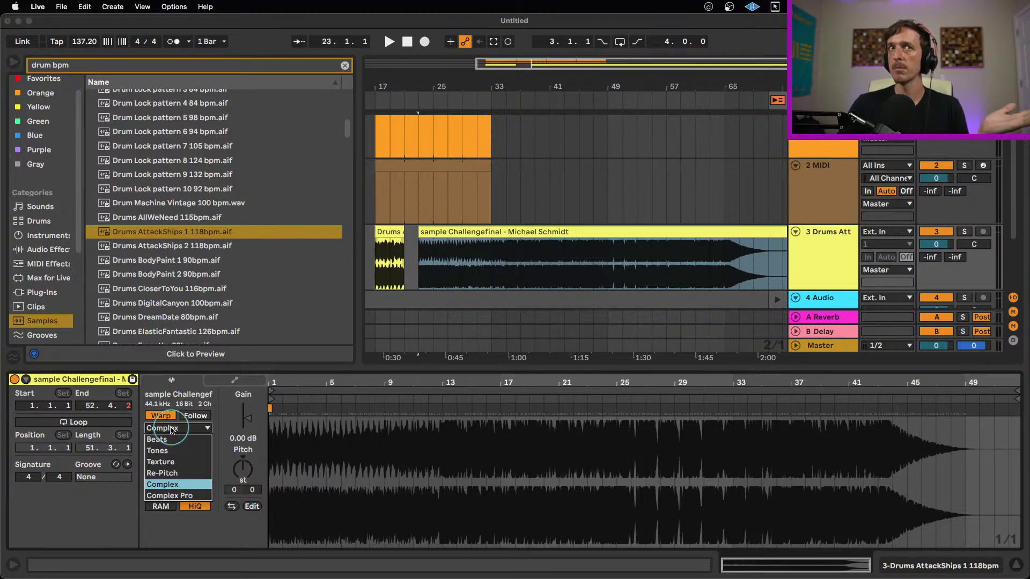
pyautogui.click(181, 486)
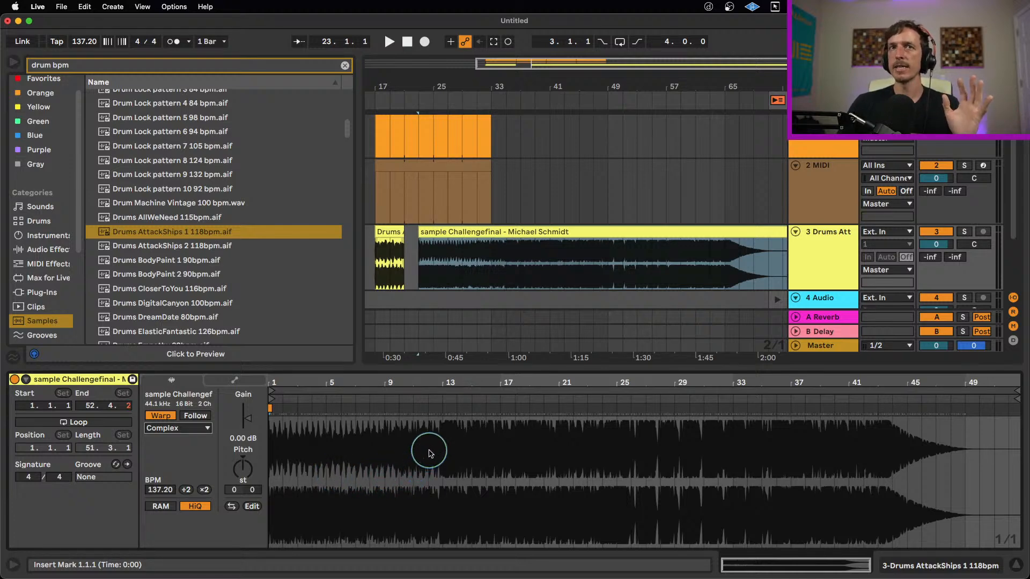
# Step: Add a warp marker where the clip's intro section ends, just before bar 13, and move it to 13.1.1
pyautogui.moveTo(436, 439); pyautogui.dragTo(269, 441)
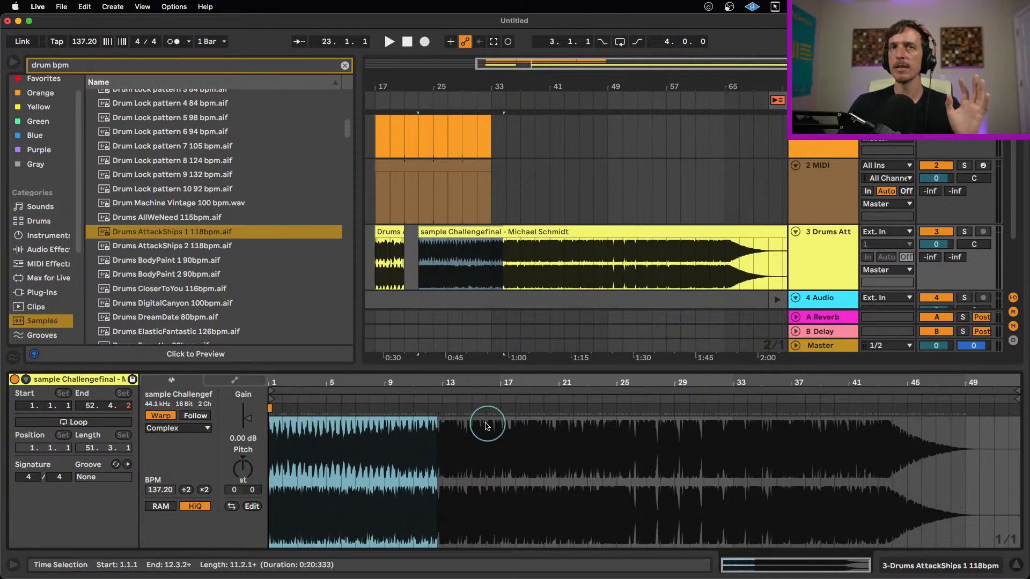
pyautogui.moveTo(440, 424); pyautogui.dragTo(266, 429)
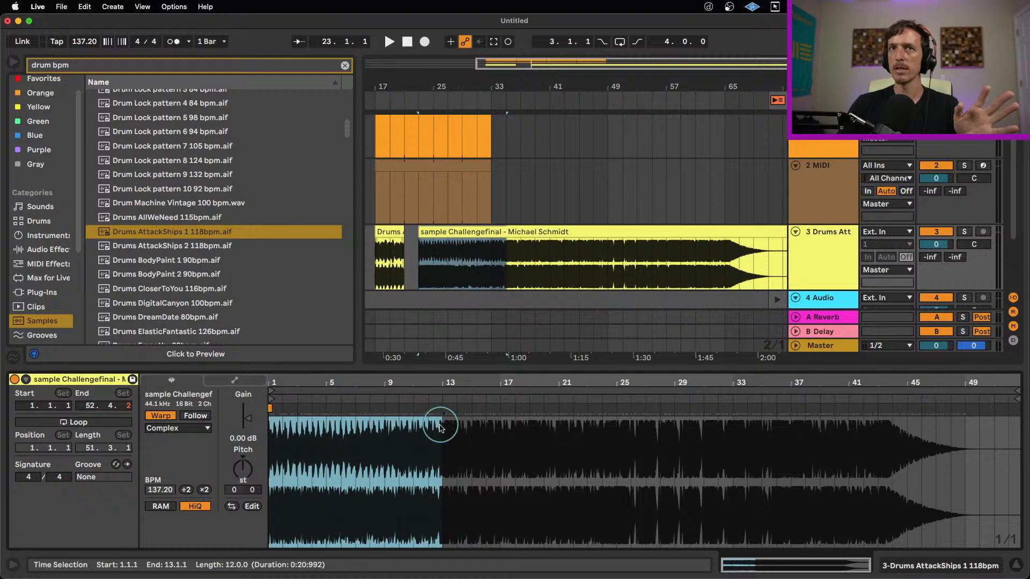
pyautogui.moveTo(440, 428); pyautogui.dragTo(481, 413)
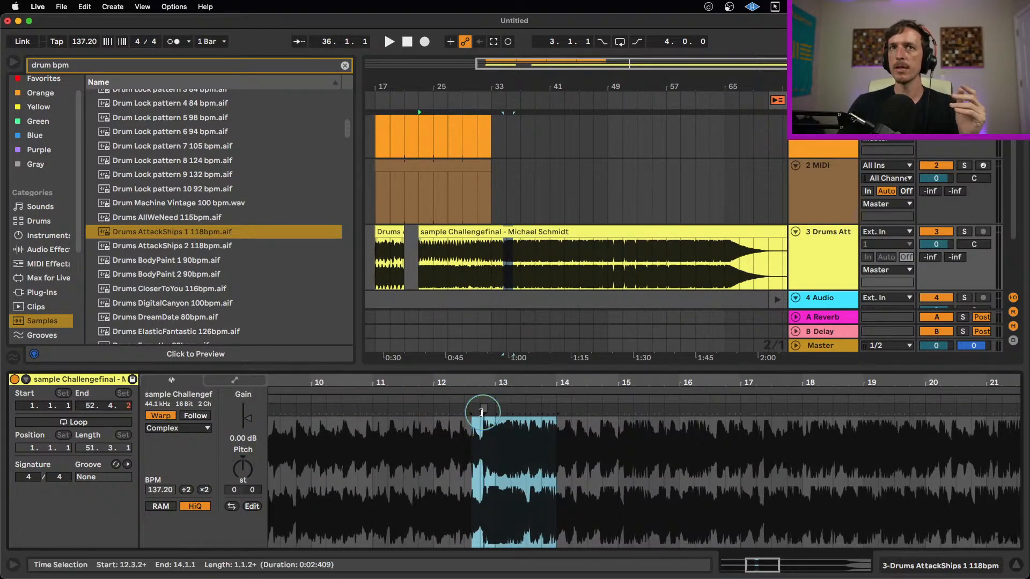
pyautogui.click(481, 413)
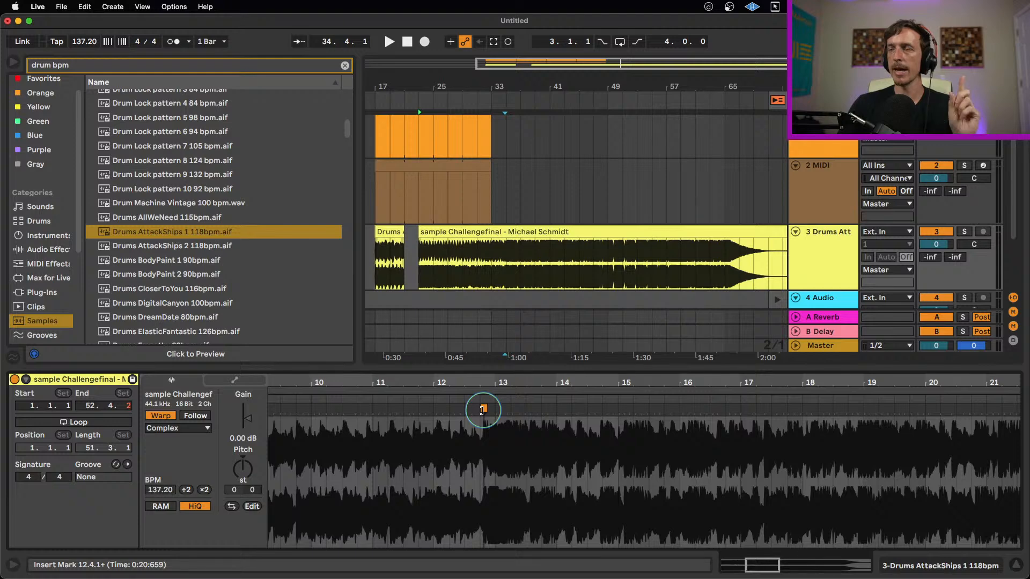
pyautogui.moveTo(482, 410)
pyautogui.mouseDown()
pyautogui.moveTo(493, 412)
pyautogui.moveTo(493, 380)
pyautogui.mouseUp()
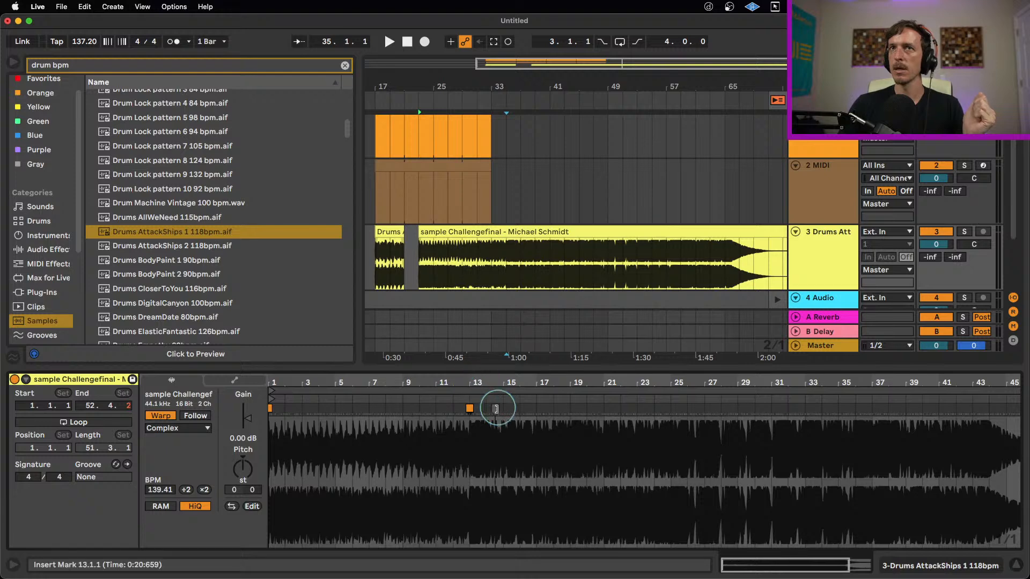
# Step: Add a warp marker at the section change at 26.1.3 in the clip and move it to 26.1.1
pyautogui.scroll(5, 686, 411)
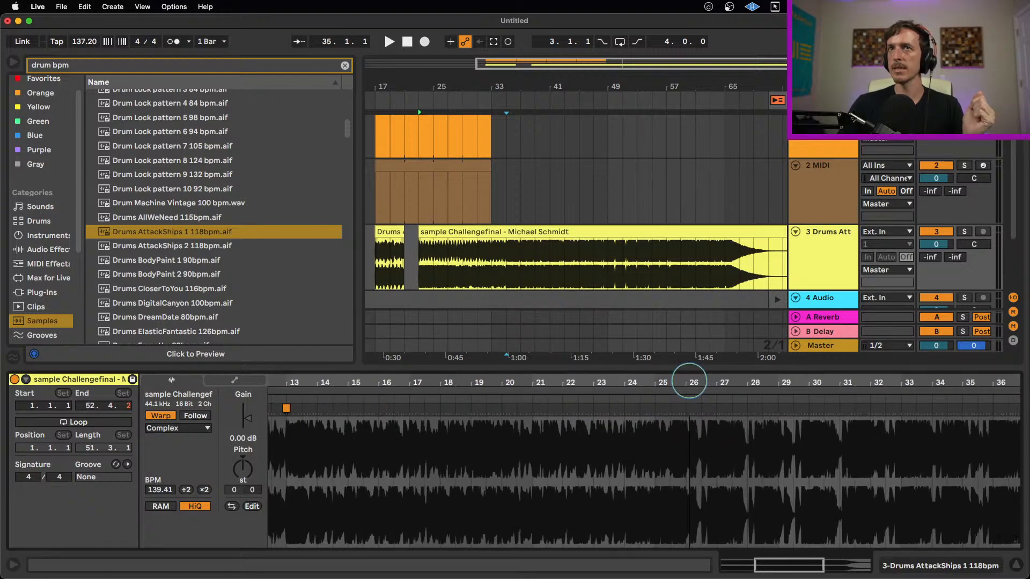
pyautogui.doubleClick(690, 410)
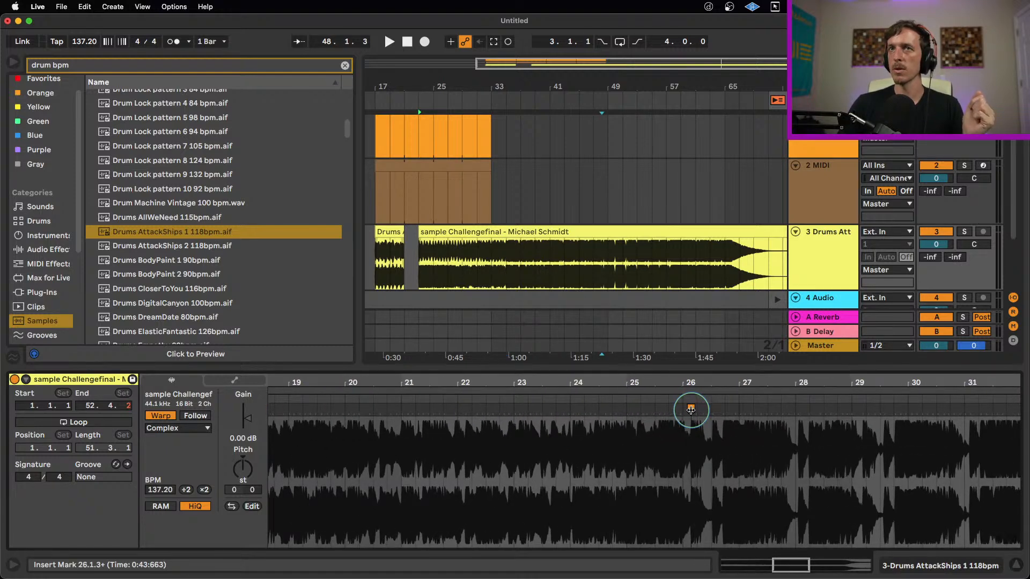
pyautogui.moveTo(690, 410); pyautogui.dragTo(687, 411)
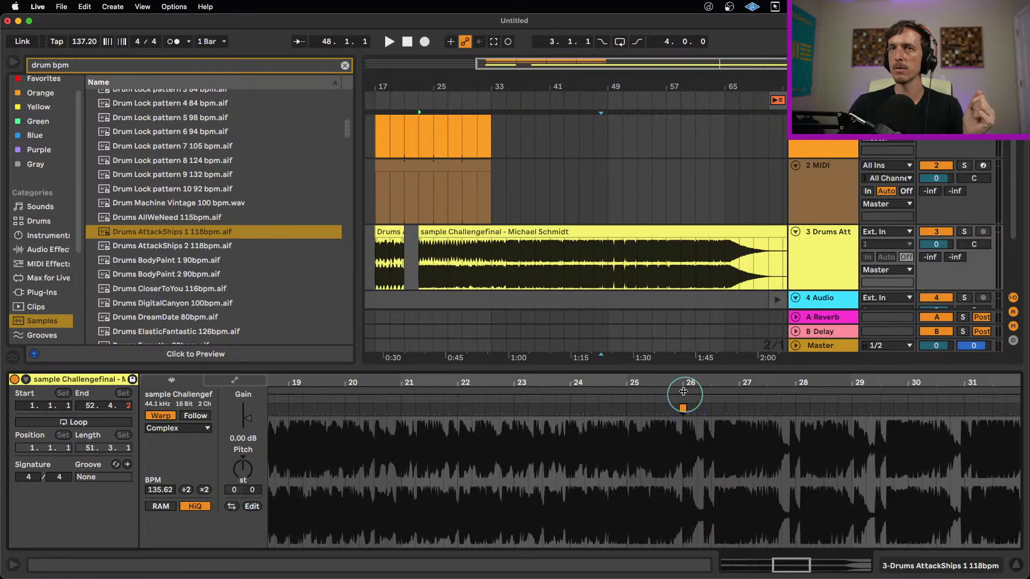
pyautogui.scroll(-5, 684, 386)
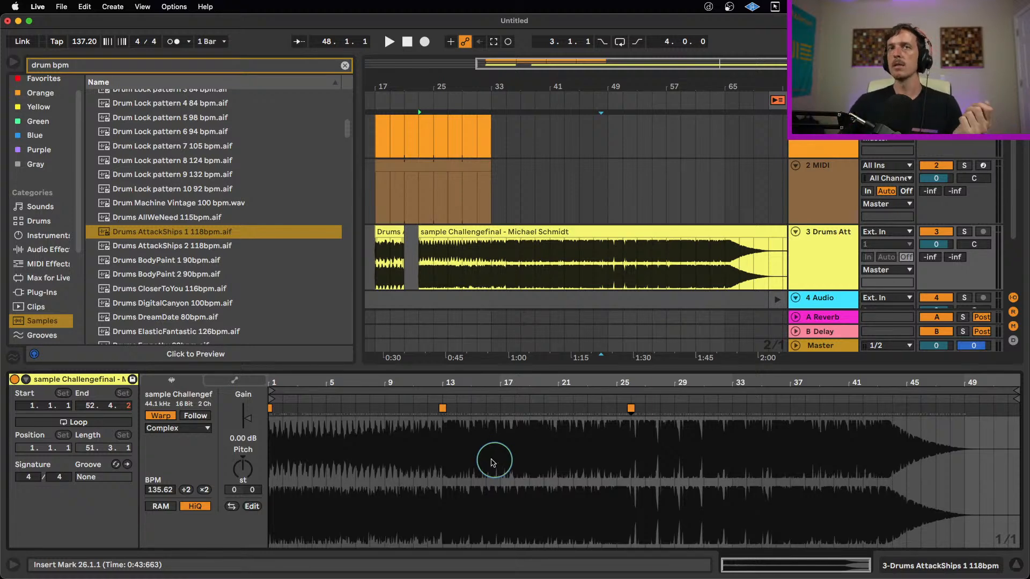
# Step: Add six warp markers between bars 16 and 23 of the sample Challengefinal clip
pyautogui.doubleClick(499, 406)
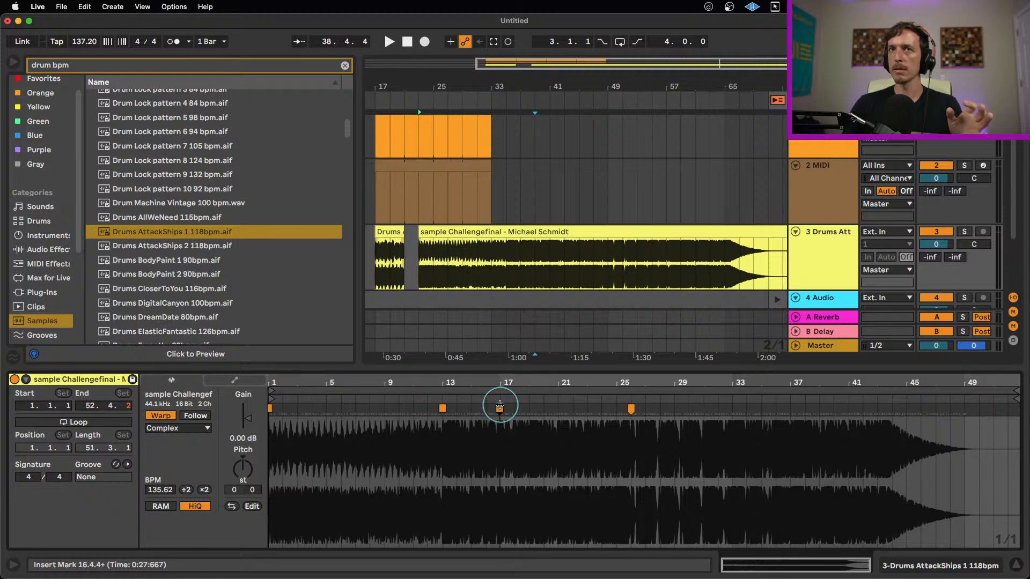
pyautogui.doubleClick(523, 406)
pyautogui.doubleClick(540, 405)
pyautogui.doubleClick(561, 406)
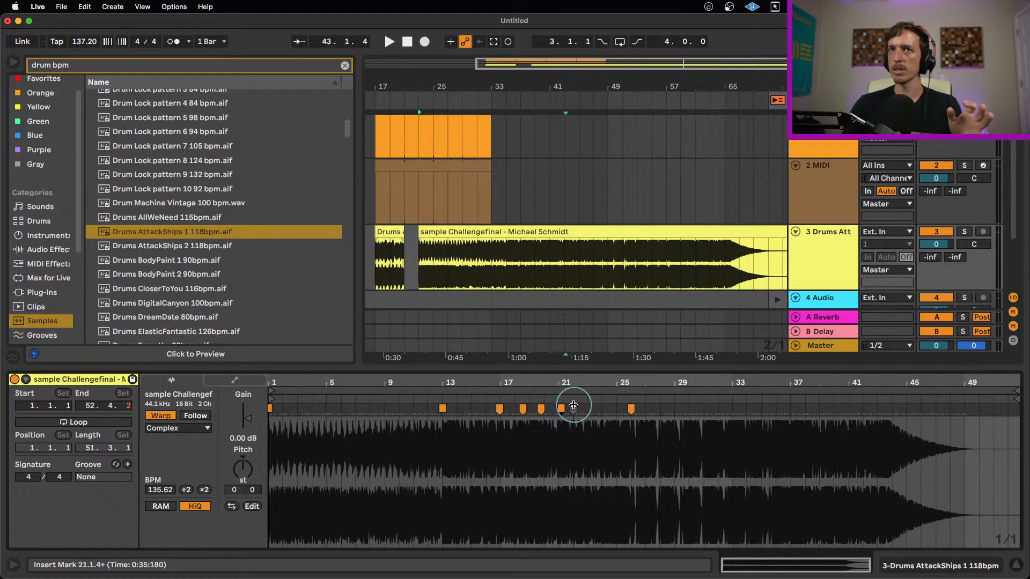
pyautogui.doubleClick(576, 406)
pyautogui.doubleClick(588, 406)
# Step: Delete the warp markers inside the 16.1.1 to 24.1.1 range and place the insert mark at 13.1.1
pyautogui.moveTo(594, 433); pyautogui.dragTo(488, 432)
pyautogui.press('Delete')
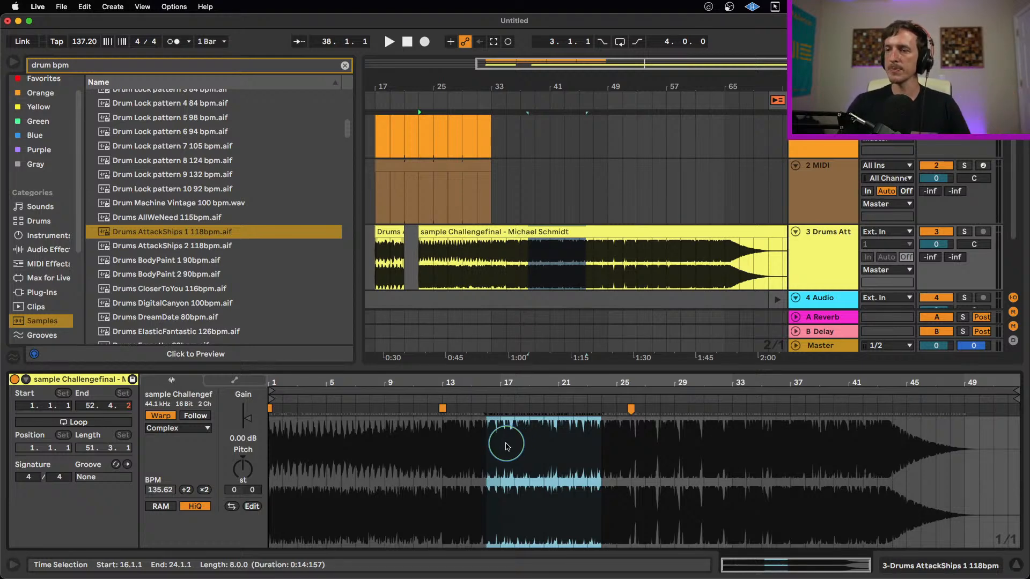
pyautogui.click(444, 445)
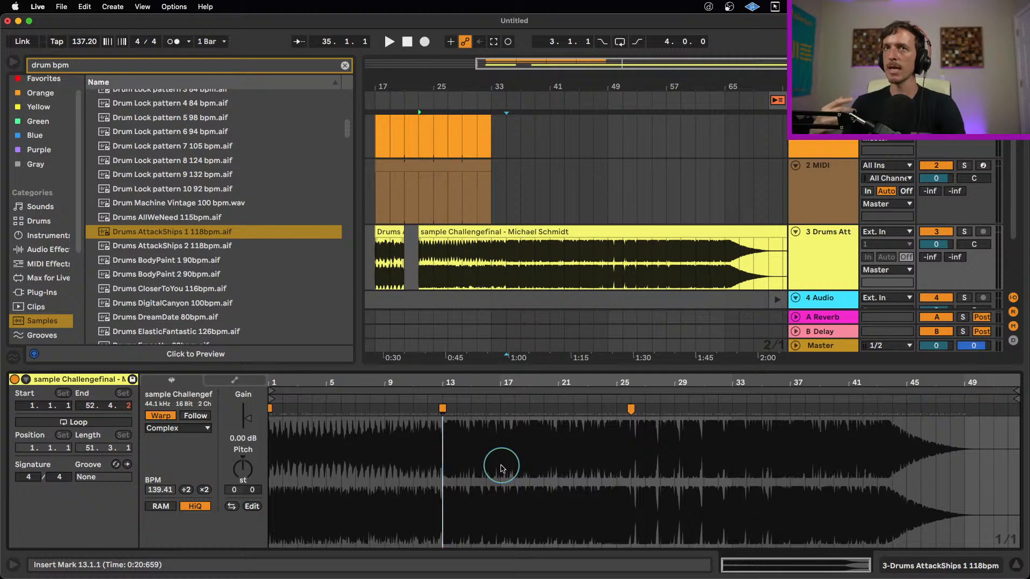
# Step: Add a warp marker near bar 36 of the sample Challengefinal clip and stretch it to about bar 37
pyautogui.click(774, 407)
pyautogui.moveTo(774, 408); pyautogui.dragTo(789, 408)
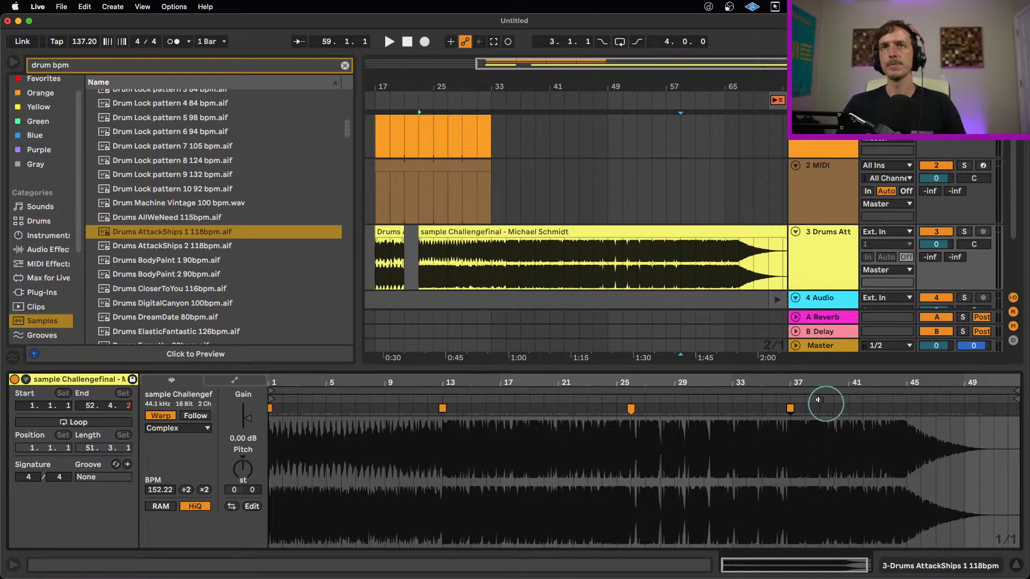
# Step: Delete the sample Challengefinal clip from the drum track in the arrangement
pyautogui.click(541, 234)
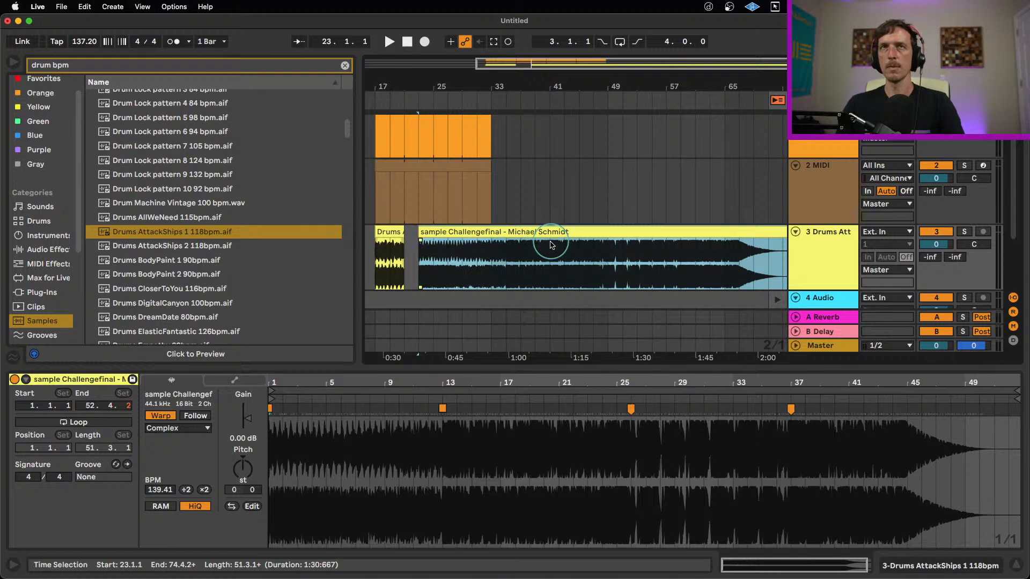
pyautogui.press('Delete')
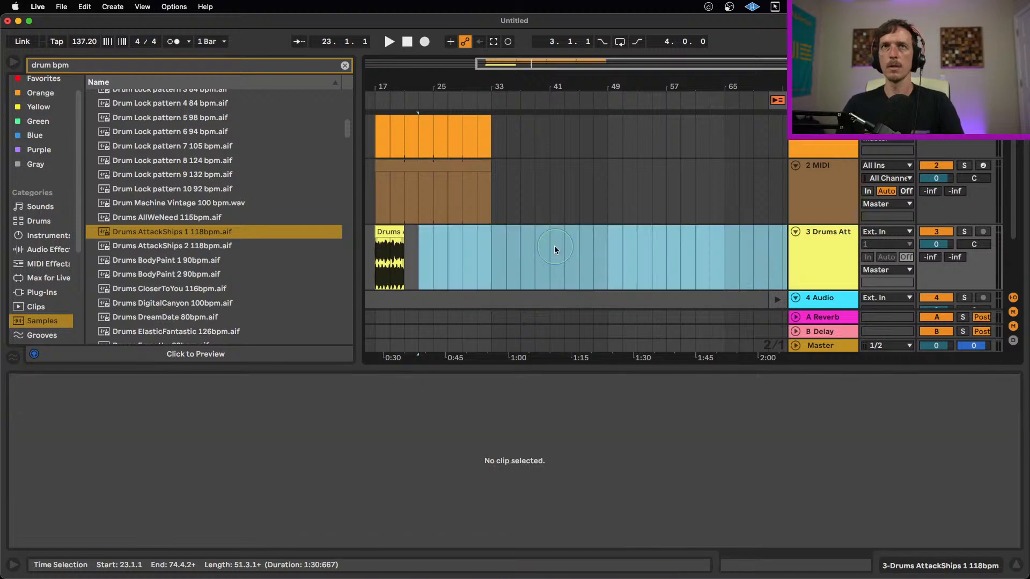
# Step: Extend the looped Drums AttackShips 1 118bpm clip to bar 33, matching the length of the clips above
pyautogui.click(382, 233)
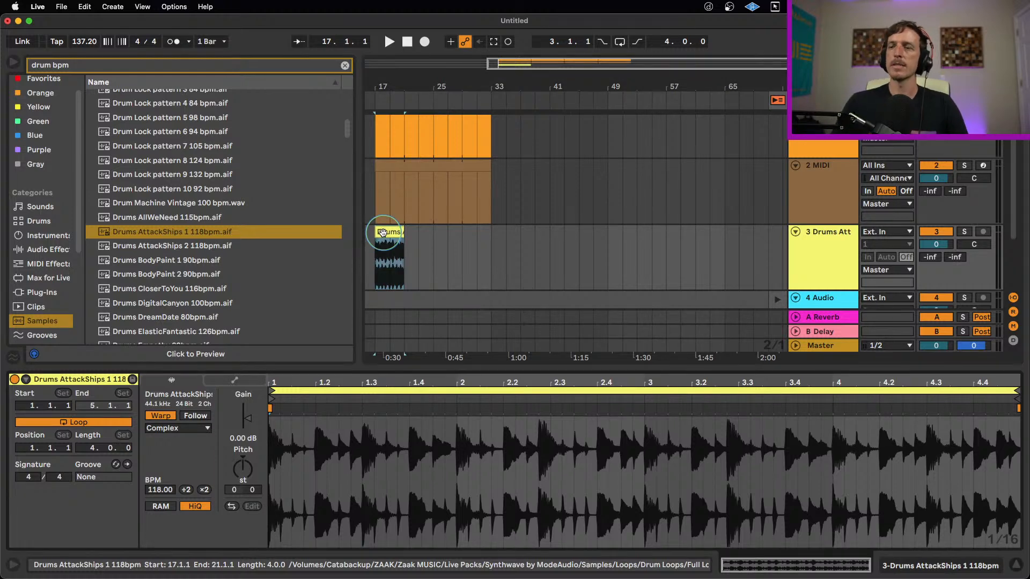
pyautogui.moveTo(393, 84); pyautogui.dragTo(500, 84)
pyautogui.scroll(1, 505, 250)
pyautogui.scroll(1, 504, 251)
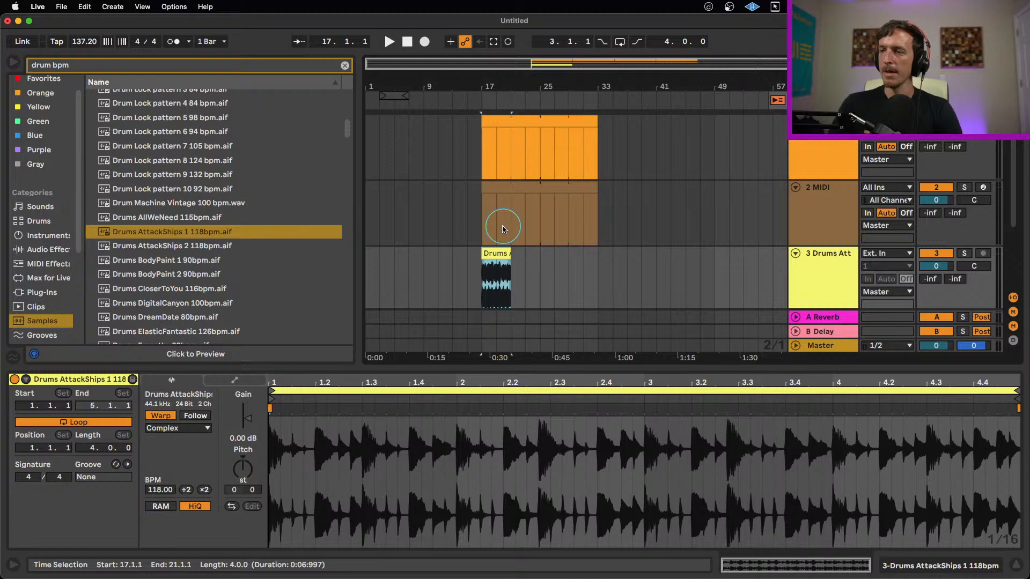
pyautogui.moveTo(505, 253); pyautogui.dragTo(591, 253)
pyautogui.click(496, 271)
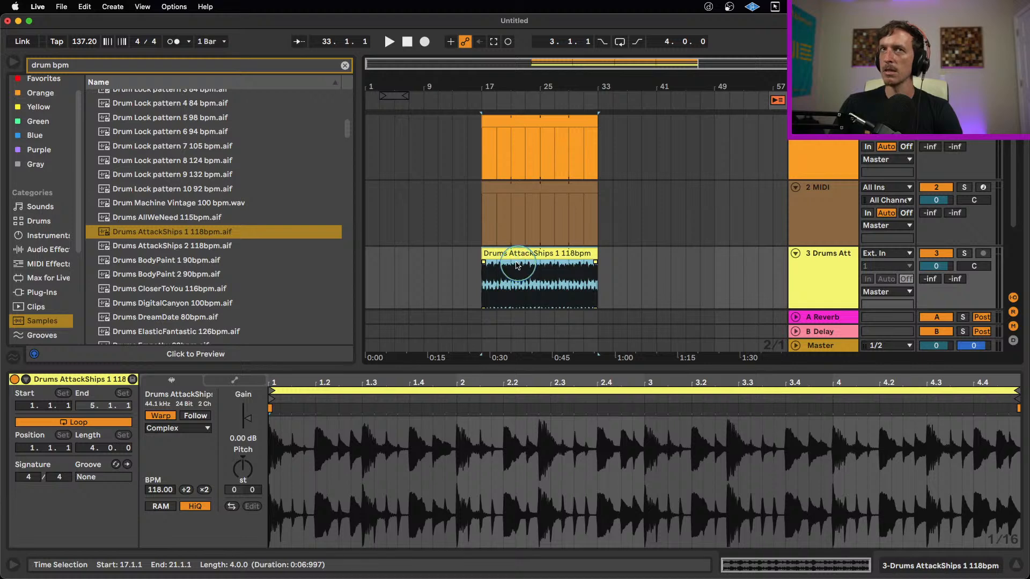
pyautogui.click(502, 256)
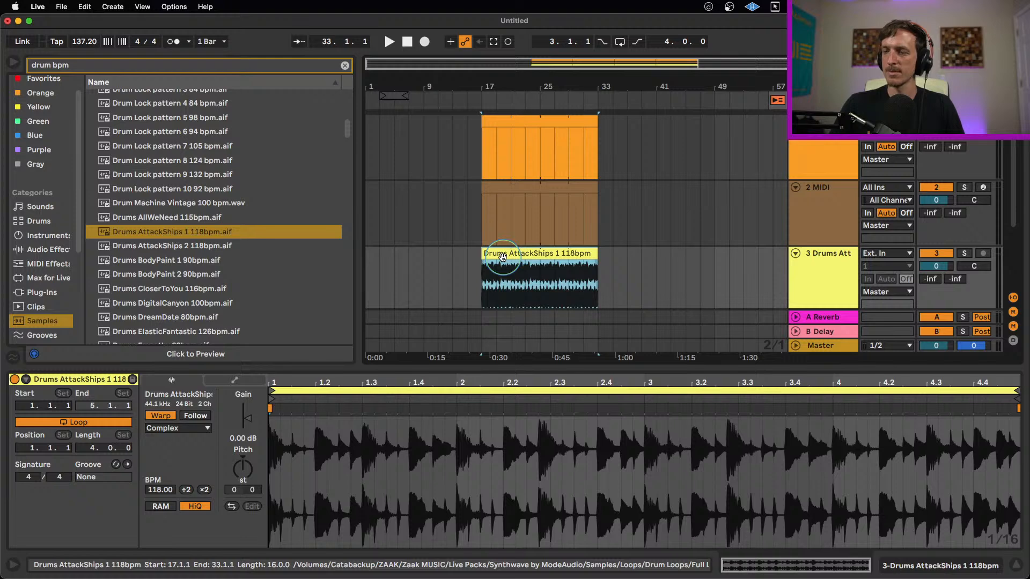
pyautogui.click(547, 251)
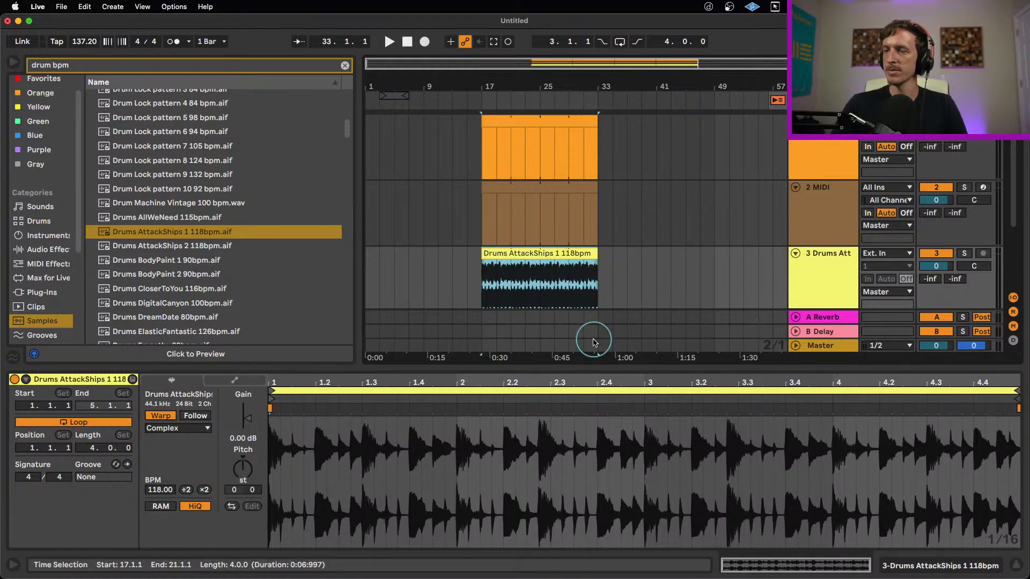
pyautogui.click(531, 287)
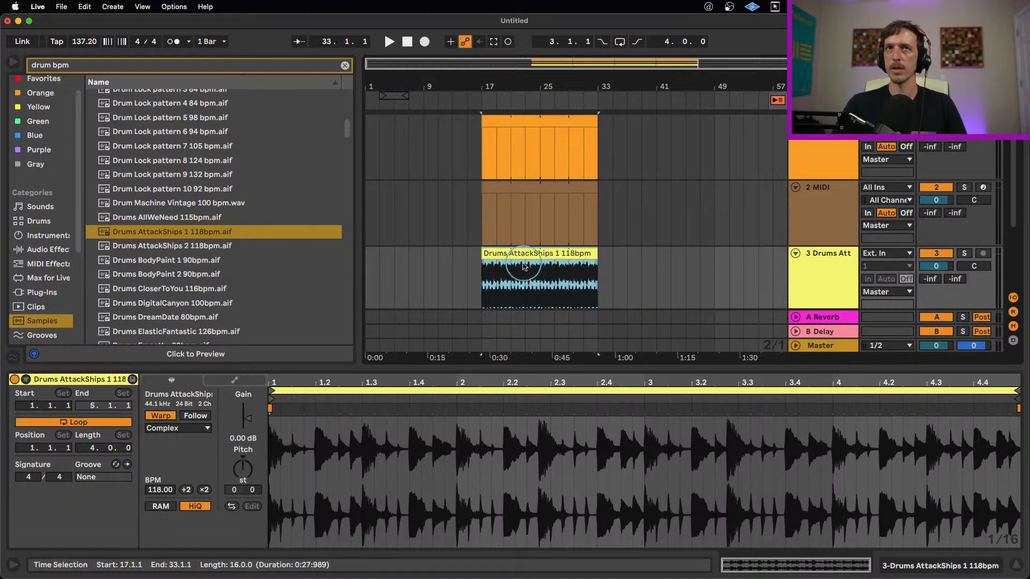
# Step: Split the Drums AttackShips 1 118bpm clip at bar 18
pyautogui.moveTo(490, 85); pyautogui.dragTo(492, 90)
pyautogui.click(474, 282)
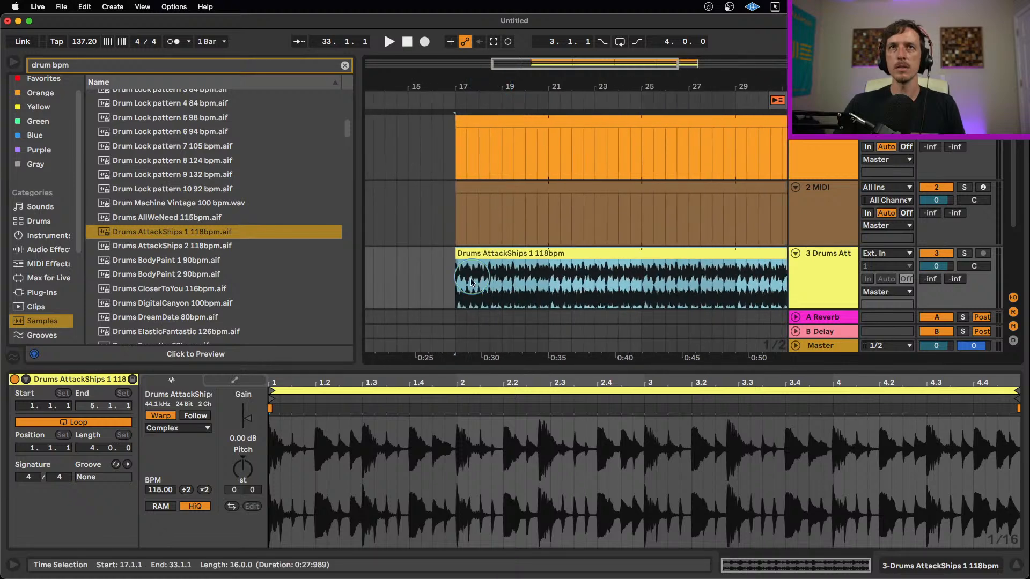
pyautogui.hscroll(-2, 478, 278)
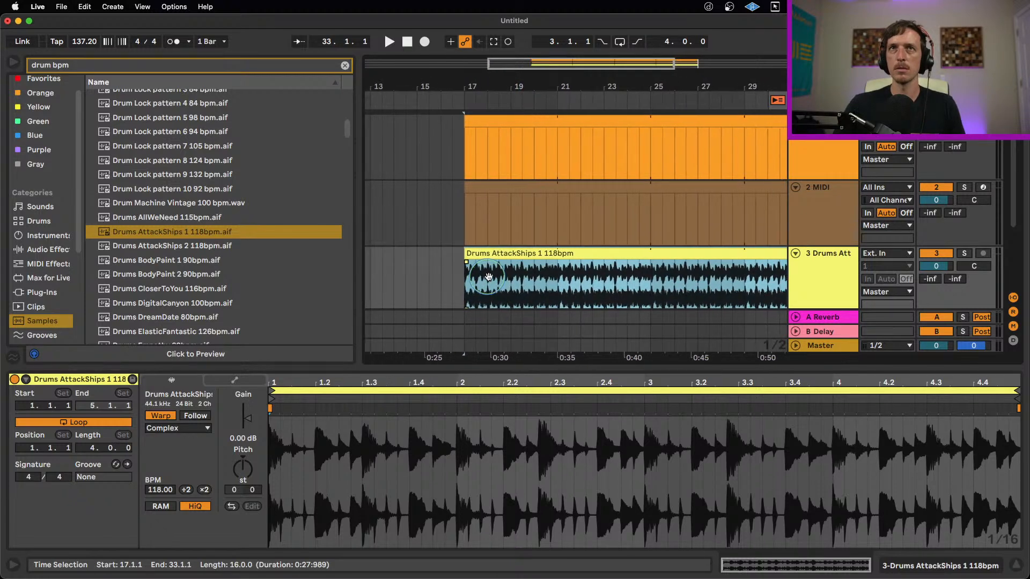
pyautogui.keyDown('shift'); pyautogui.click(486, 279); pyautogui.keyUp('shift')
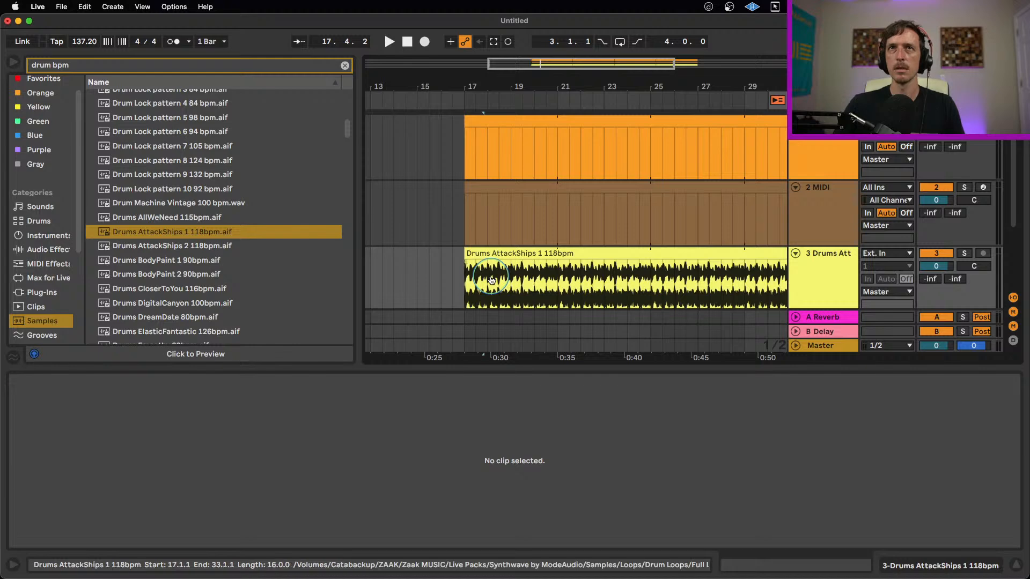
pyautogui.click(489, 278)
pyautogui.moveTo(459, 278); pyautogui.dragTo(493, 278)
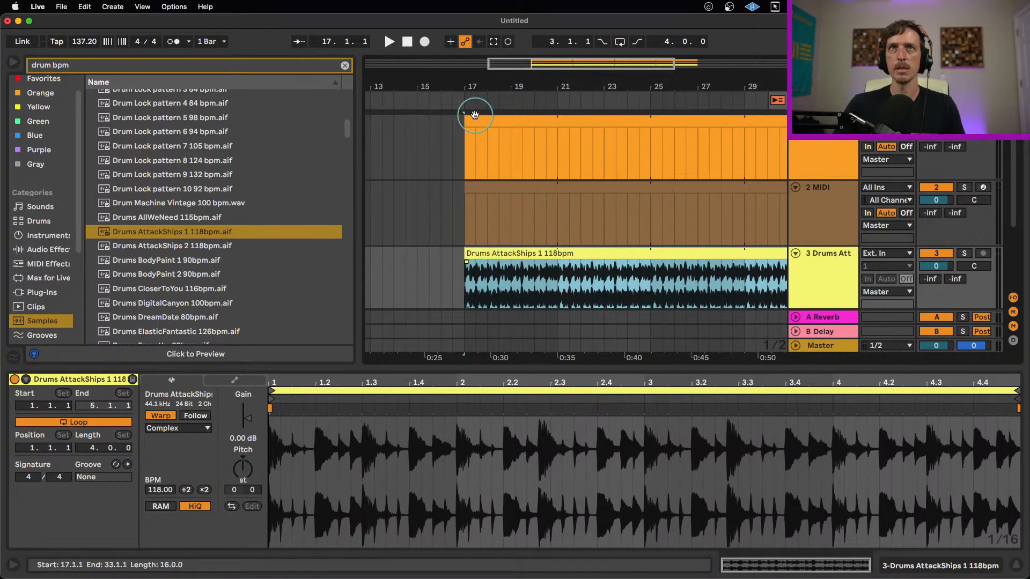
pyautogui.moveTo(480, 84); pyautogui.dragTo(481, 116)
pyautogui.click(503, 296)
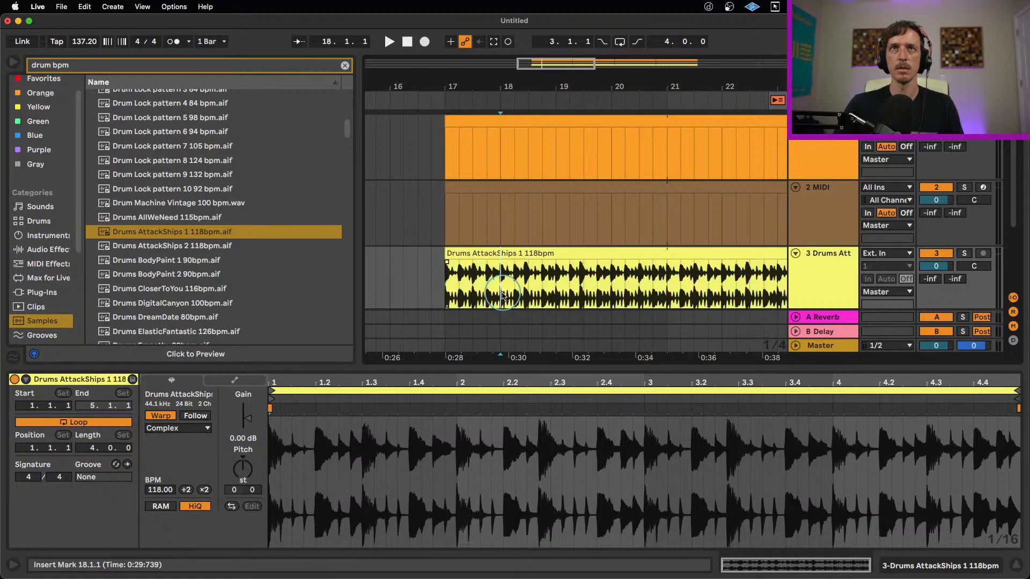
pyautogui.press('super+e')
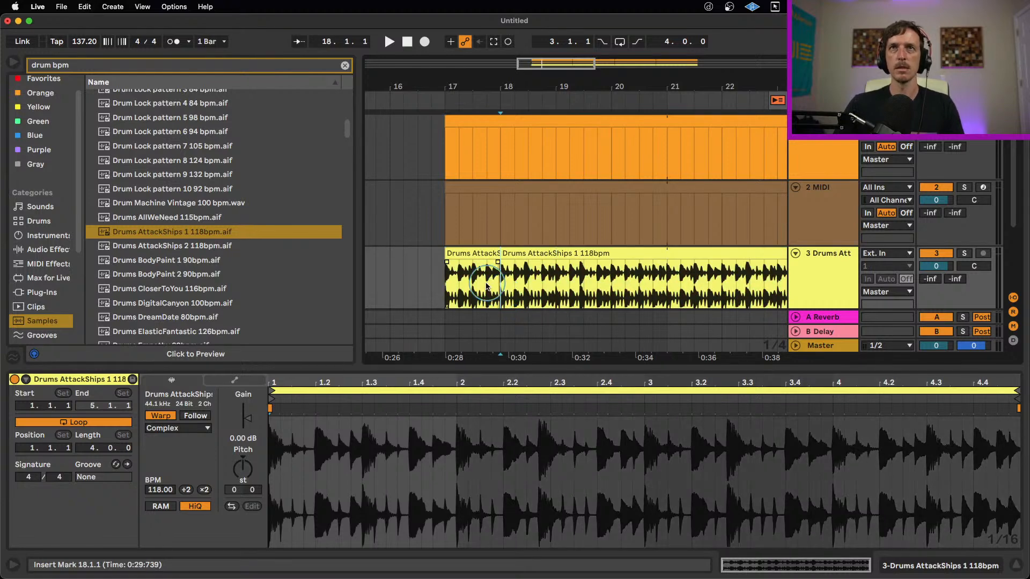
# Step: Examine the one-bar drum clip and the remaining drum clip in the sample display to compare their start positions
pyautogui.click(474, 258)
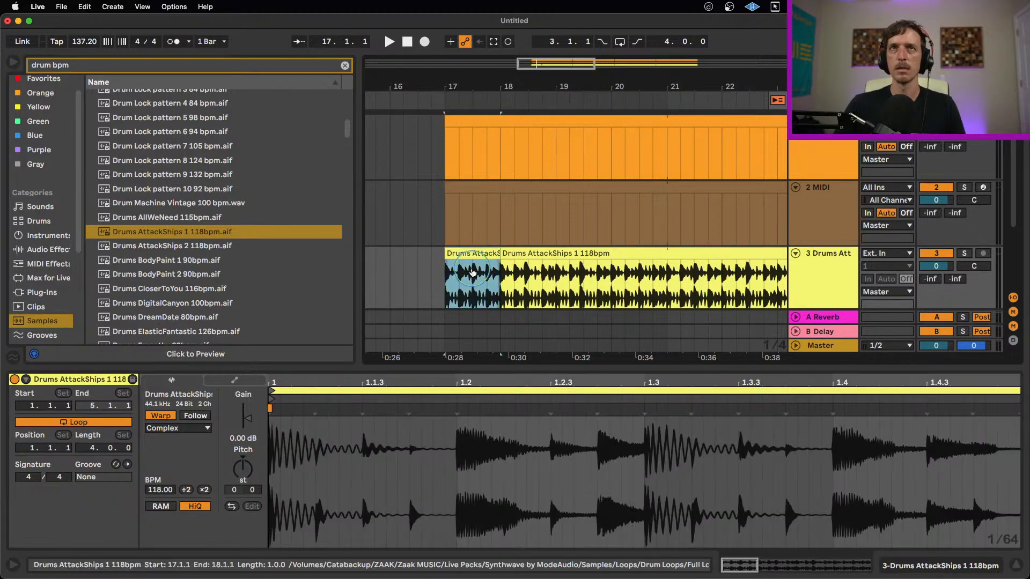
pyautogui.click(469, 274)
pyautogui.moveTo(472, 272); pyautogui.dragTo(478, 267)
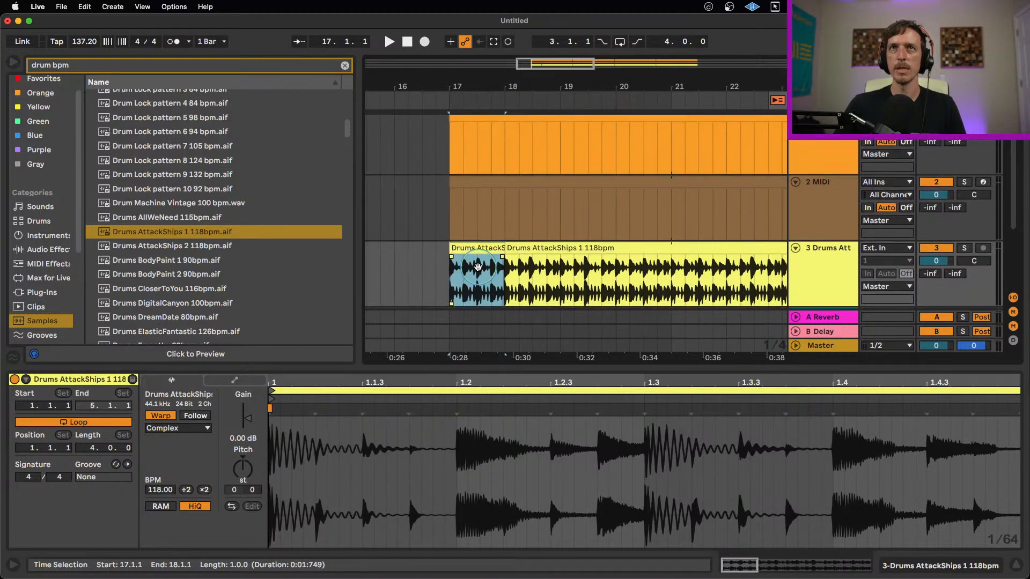
pyautogui.click(477, 269)
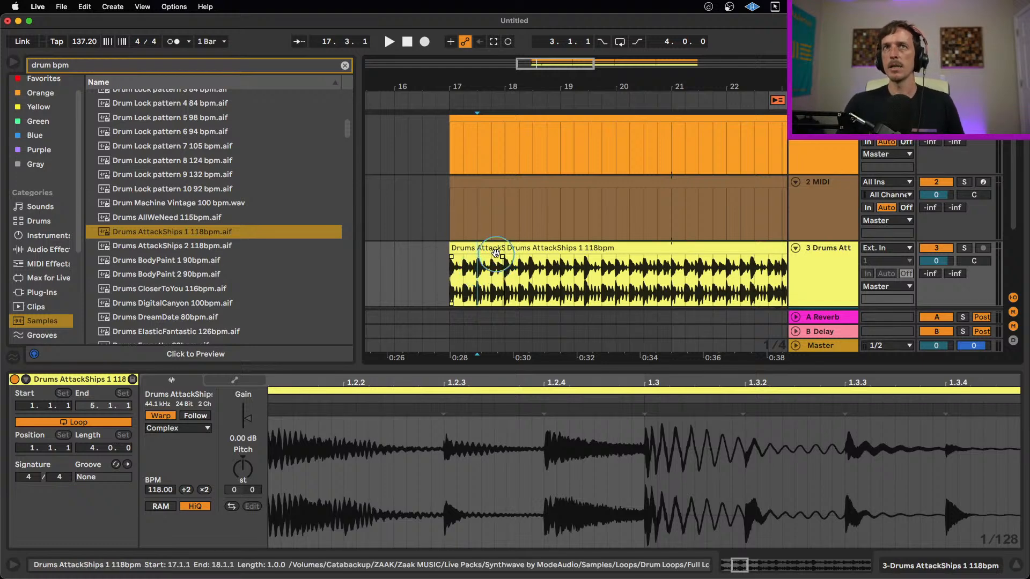
pyautogui.click(493, 248)
pyautogui.click(549, 249)
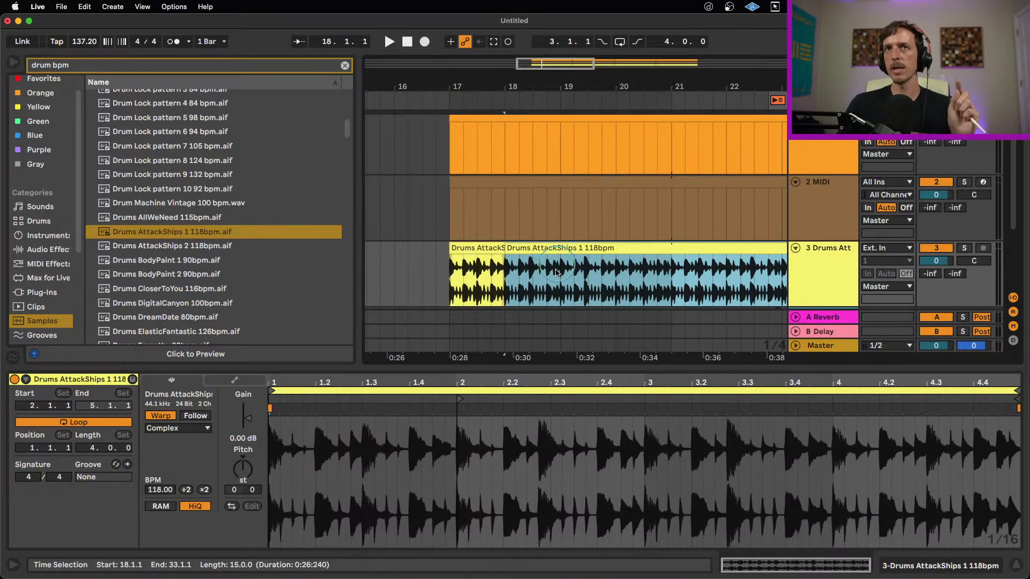
# Step: Undo the split at bar 18 and select the whole drum clip
pyautogui.press('super+z')
pyautogui.click(502, 248)
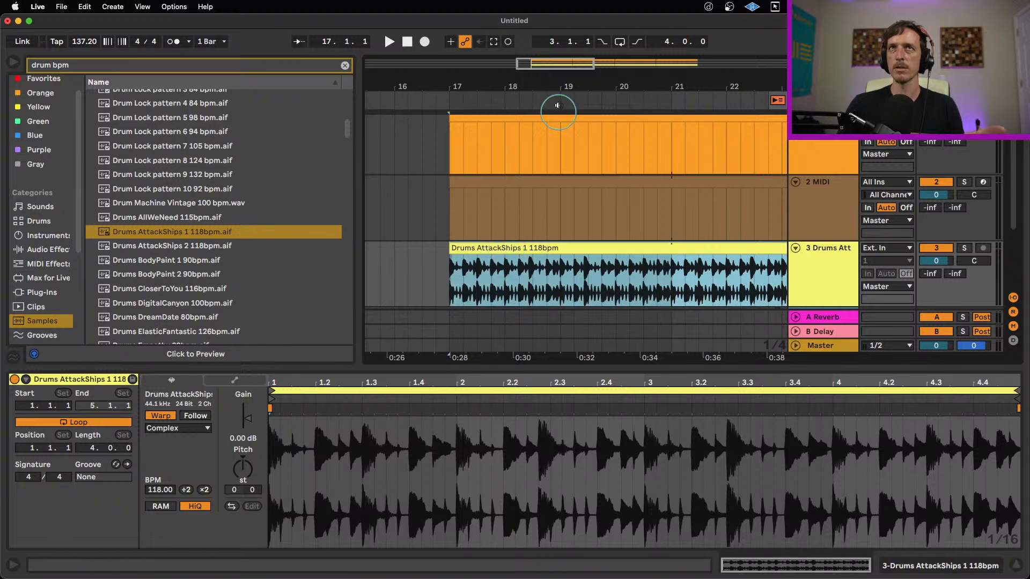
pyautogui.moveTo(564, 86); pyautogui.dragTo(500, 85)
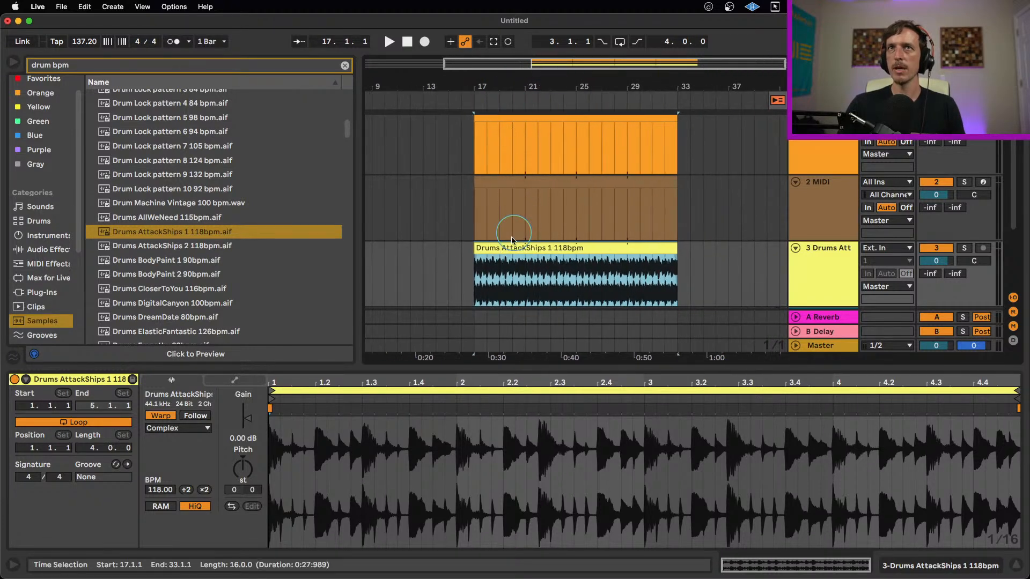
# Step: Place the insert mark at bar 10 on the 2 MIDI track, then briefly start and stop playback from there
pyautogui.click(473, 273)
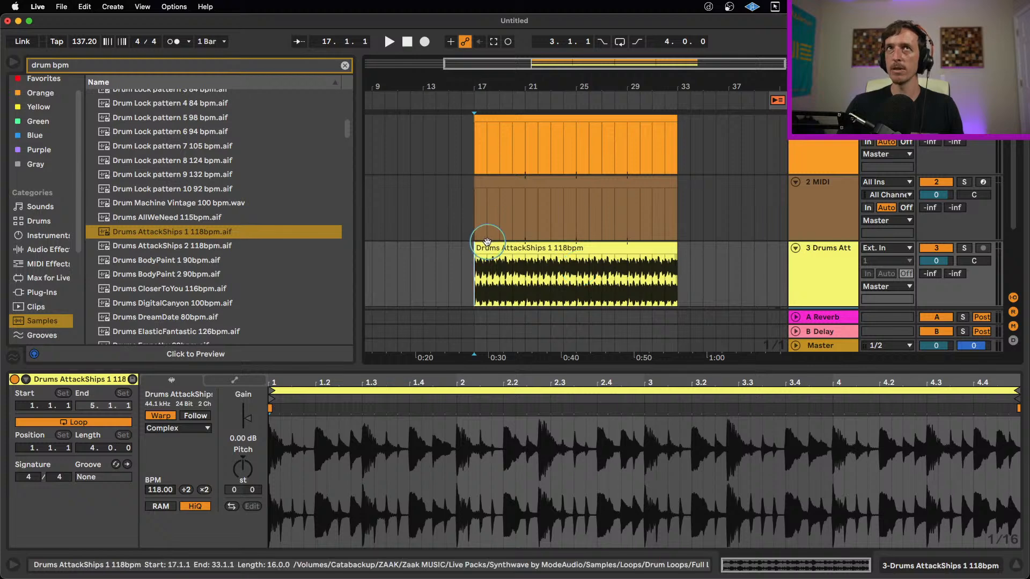
pyautogui.click(324, 42)
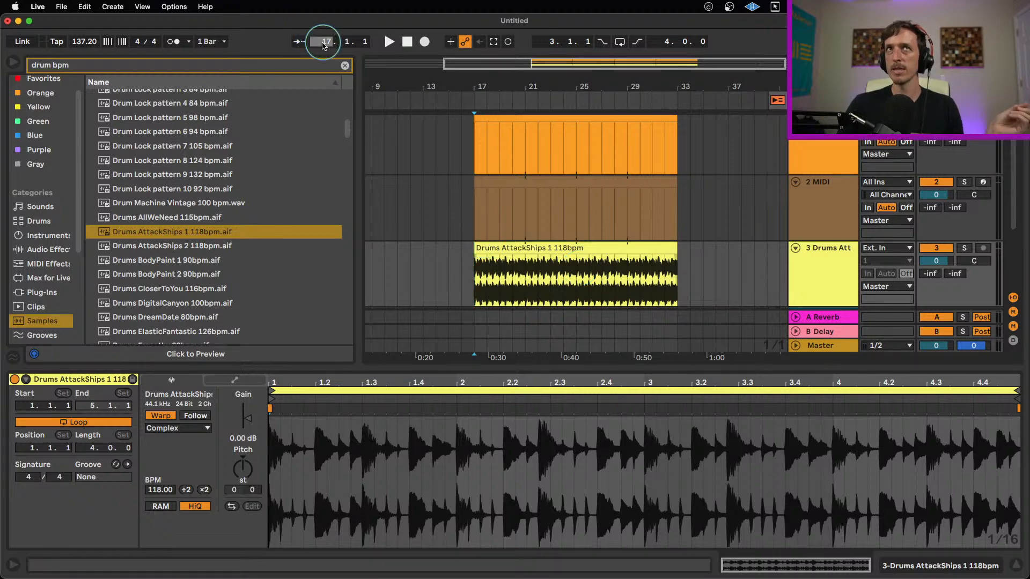
pyautogui.click(423, 199)
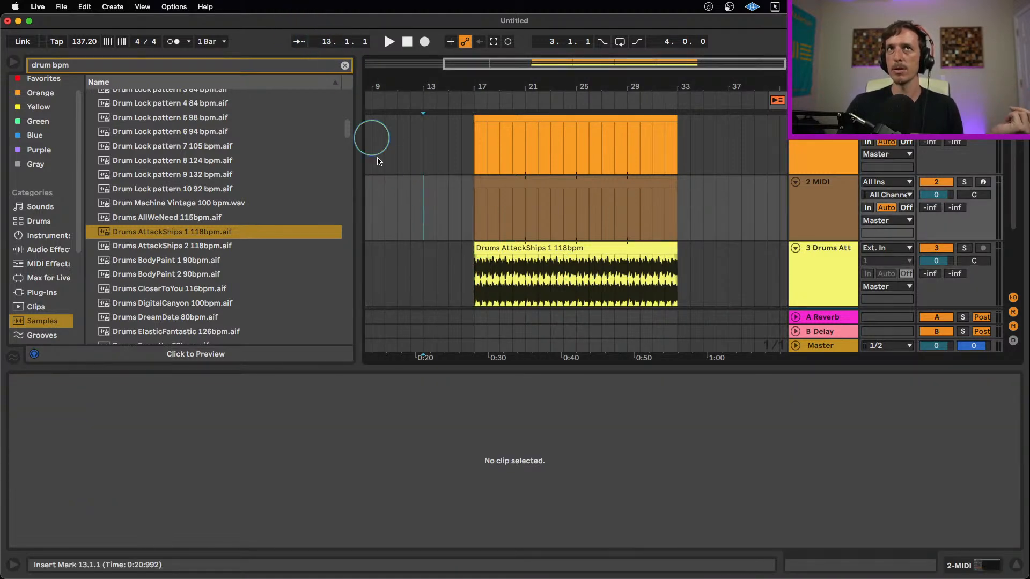
pyautogui.click(385, 185)
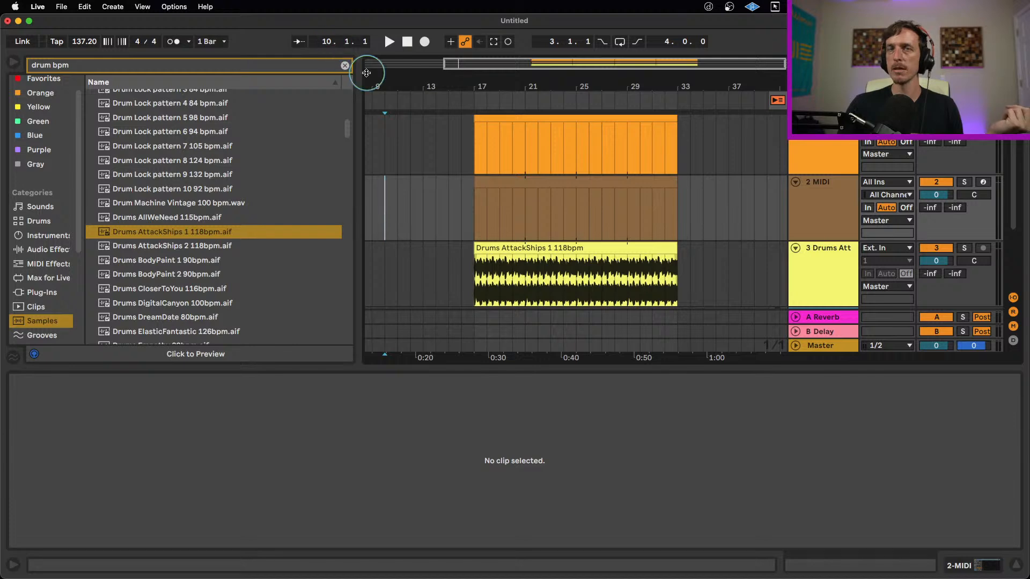
pyautogui.press('space')
pyautogui.press('space')
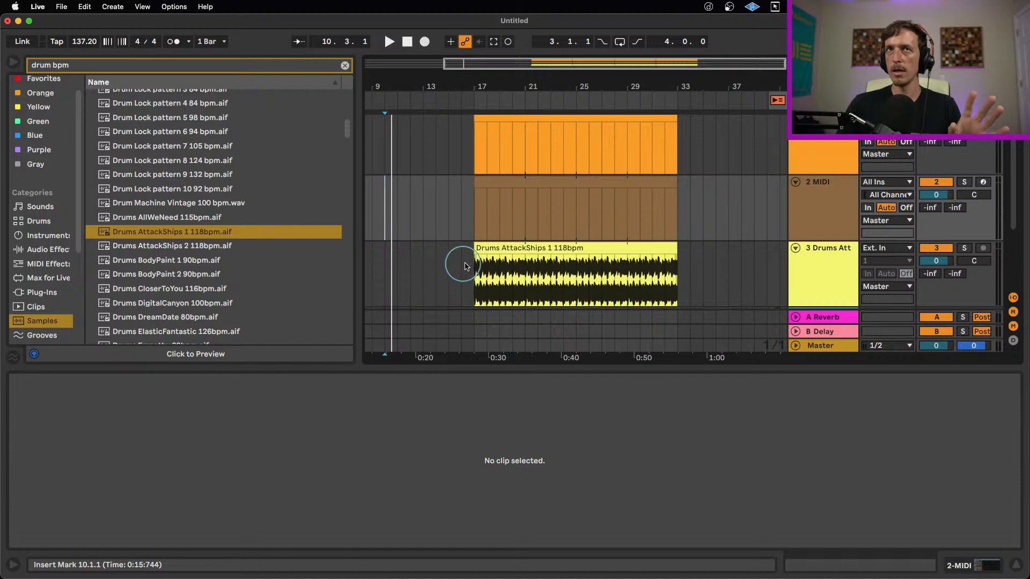
# Step: Move the drum clip's start marker to 2.1.1 and audition the arrangement from bar 16
pyautogui.click(489, 252)
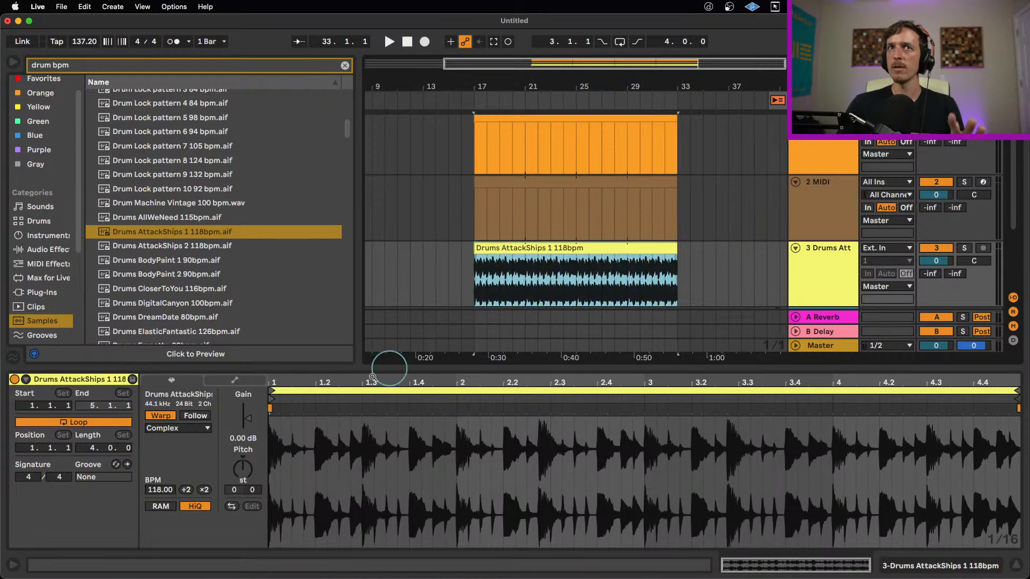
pyautogui.moveTo(272, 396)
pyautogui.mouseDown()
pyautogui.moveTo(758, 402)
pyautogui.moveTo(420, 413)
pyautogui.moveTo(342, 420)
pyautogui.moveTo(542, 421)
pyautogui.moveTo(270, 433)
pyautogui.moveTo(457, 421)
pyautogui.mouseUp()
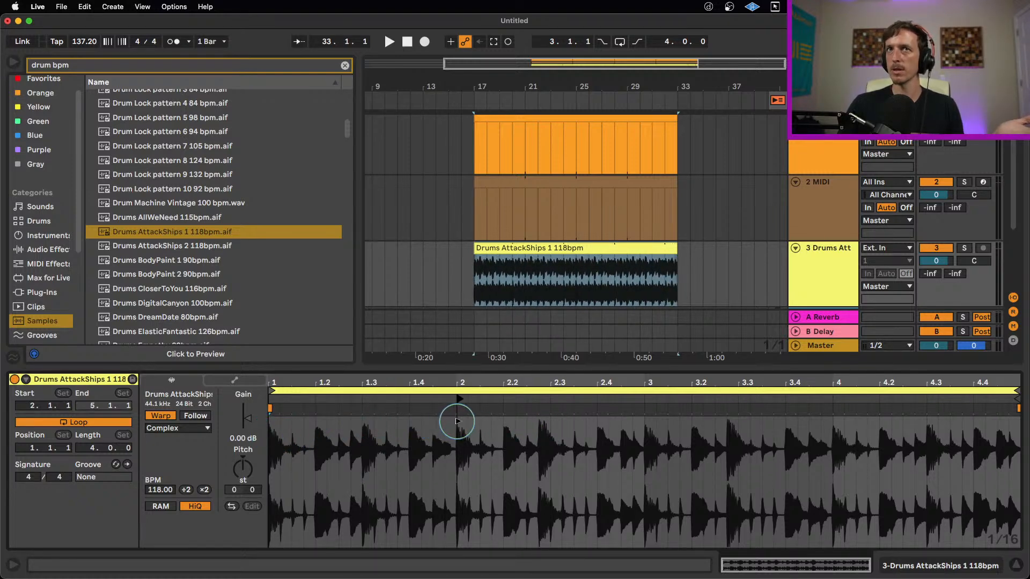
pyautogui.click(460, 288)
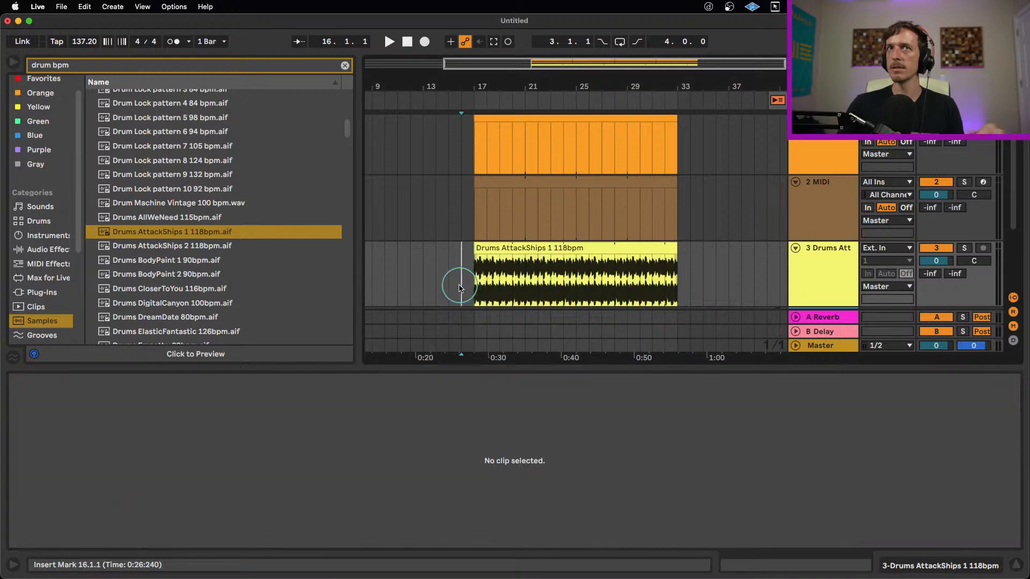
pyautogui.press('space')
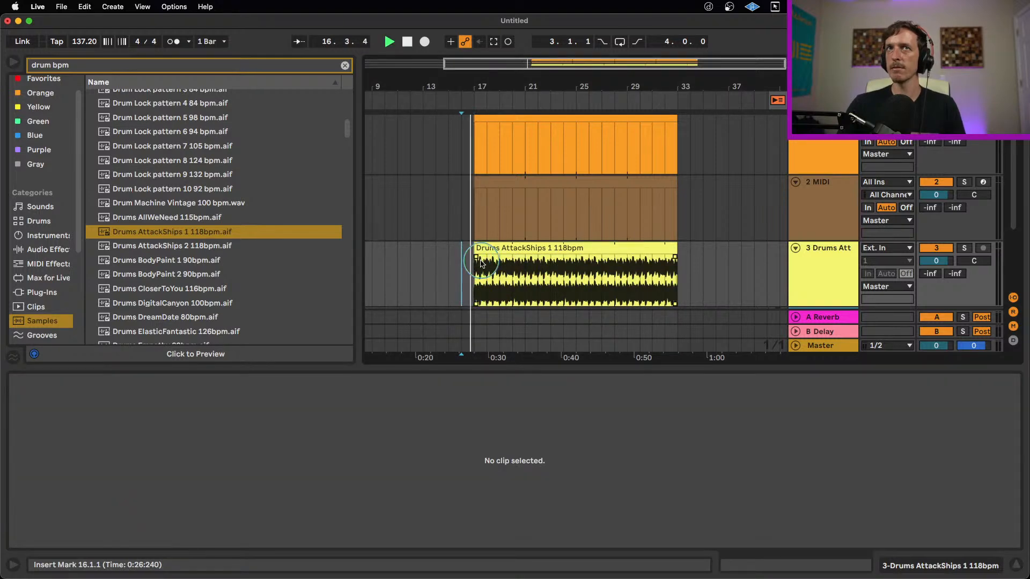
pyautogui.press('space')
# Step: Lower the drum track's volume to -1.1 dB and briefly play from bar 16 again
pyautogui.moveTo(951, 262)
pyautogui.mouseDown()
pyautogui.moveTo(936, 262)
pyautogui.moveTo(948, 262)
pyautogui.mouseUp()
pyautogui.press('space')
pyautogui.press('space')
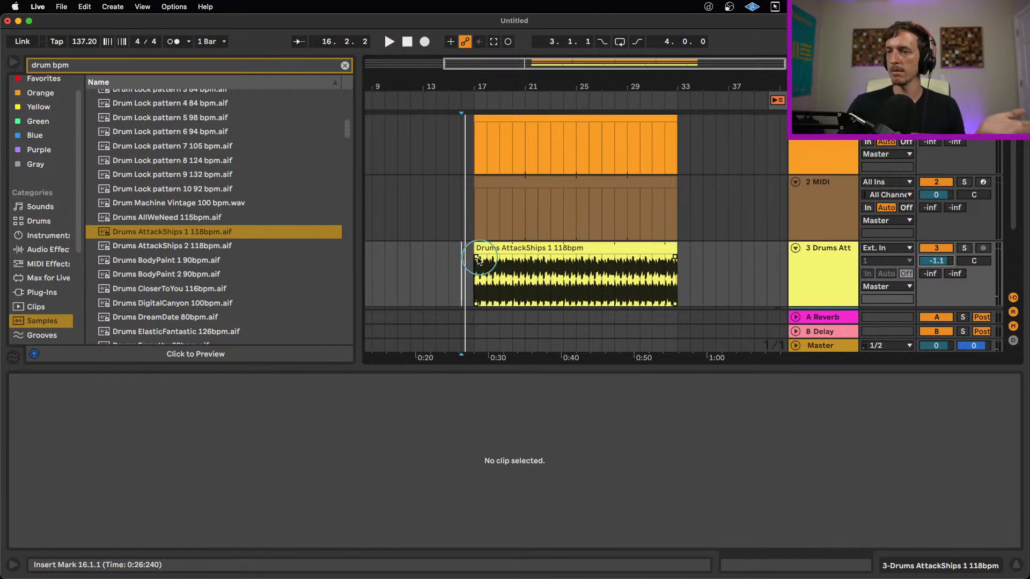
# Step: Move the drum clip's start marker to 1.3.2 and briefly audition the arrangement
pyautogui.click(463, 266)
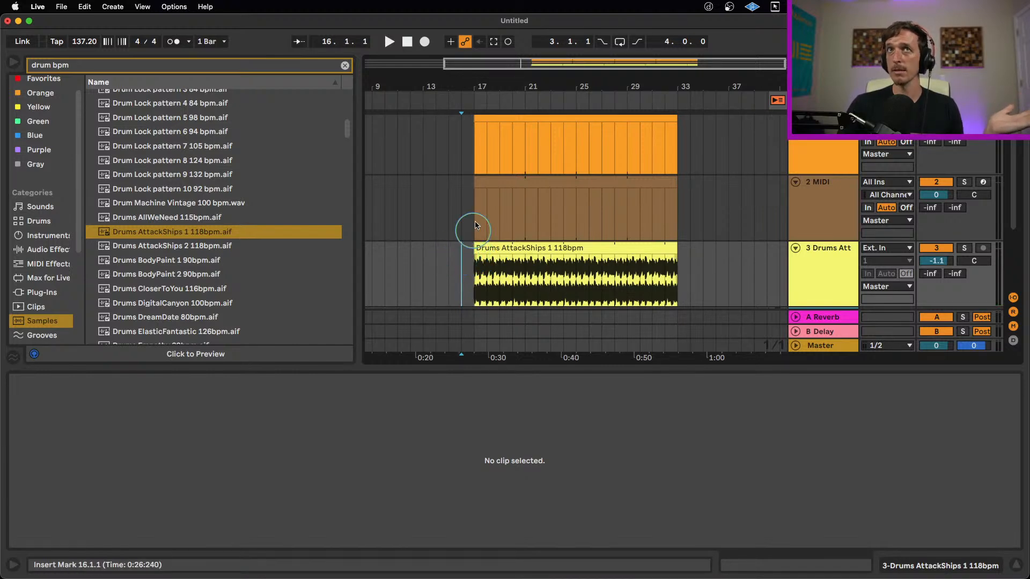
pyautogui.click(489, 248)
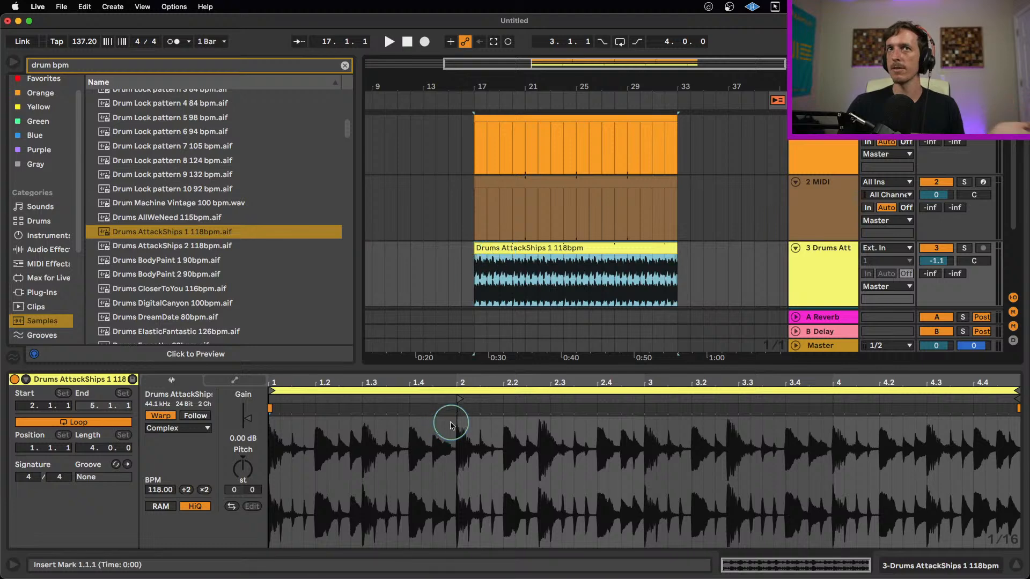
pyautogui.moveTo(459, 400)
pyautogui.mouseDown()
pyautogui.moveTo(936, 408)
pyautogui.moveTo(305, 413)
pyautogui.moveTo(954, 430)
pyautogui.moveTo(373, 421)
pyautogui.mouseUp()
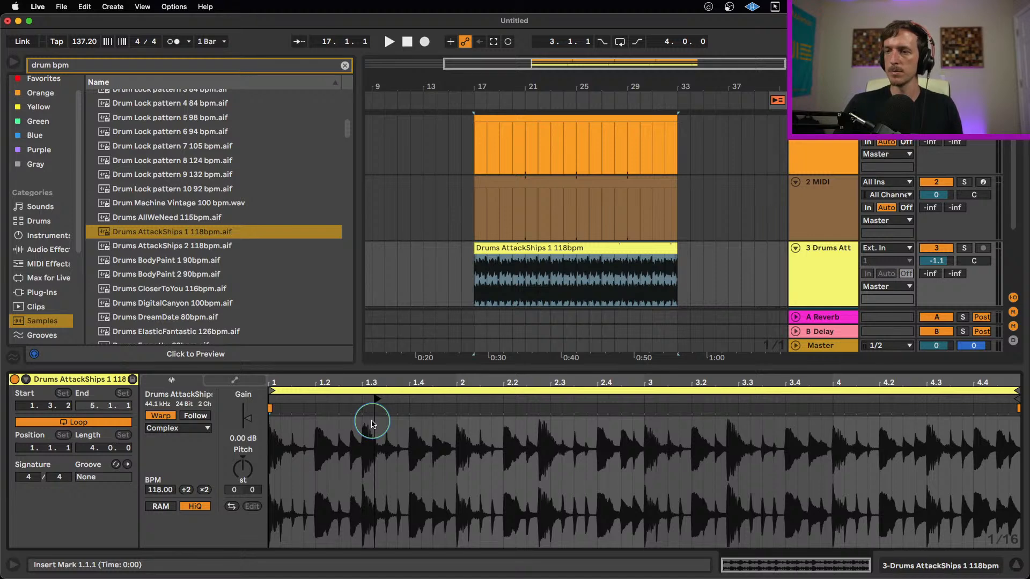
pyautogui.click(416, 256)
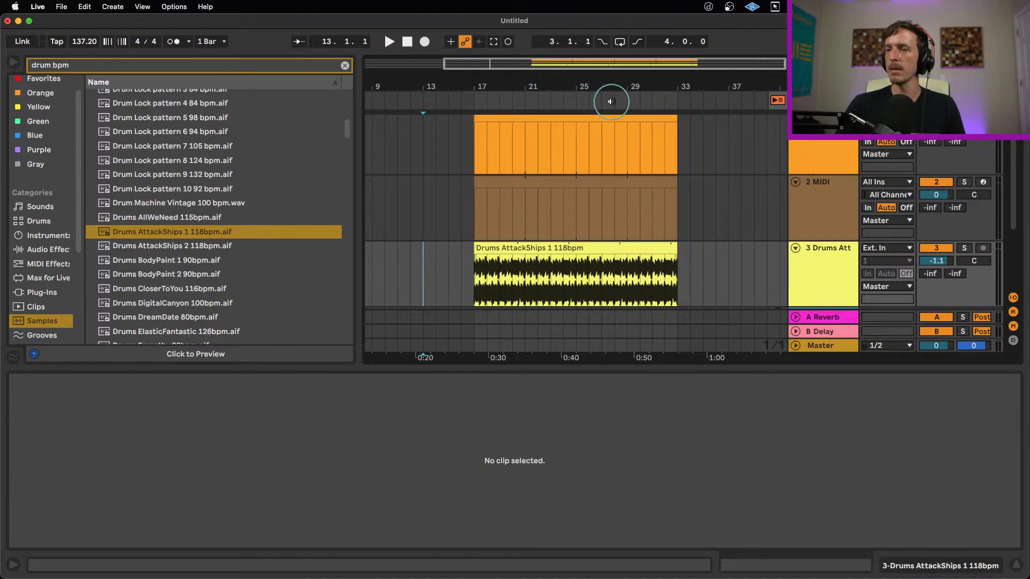
pyautogui.click(576, 98)
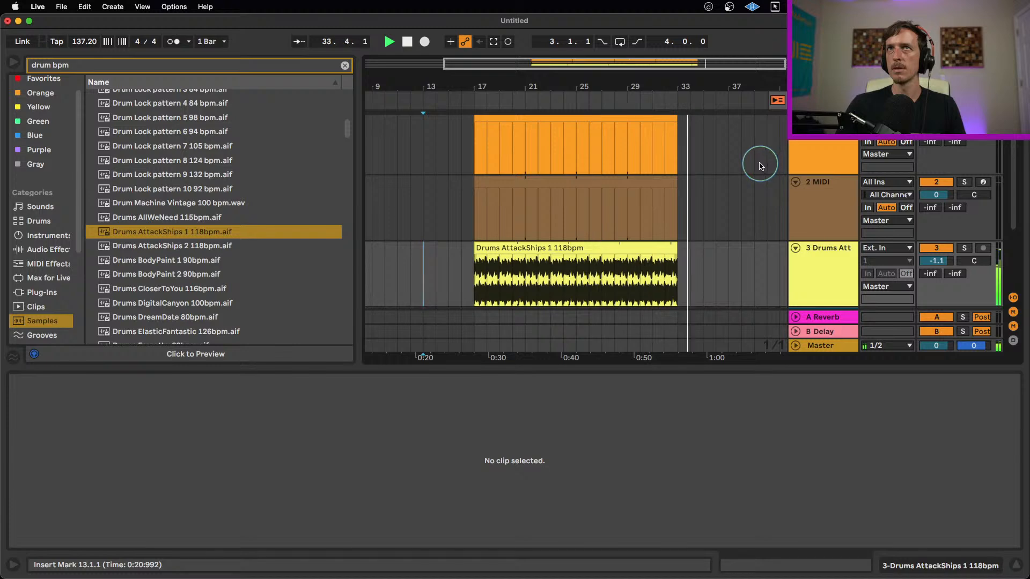
pyautogui.press('space')
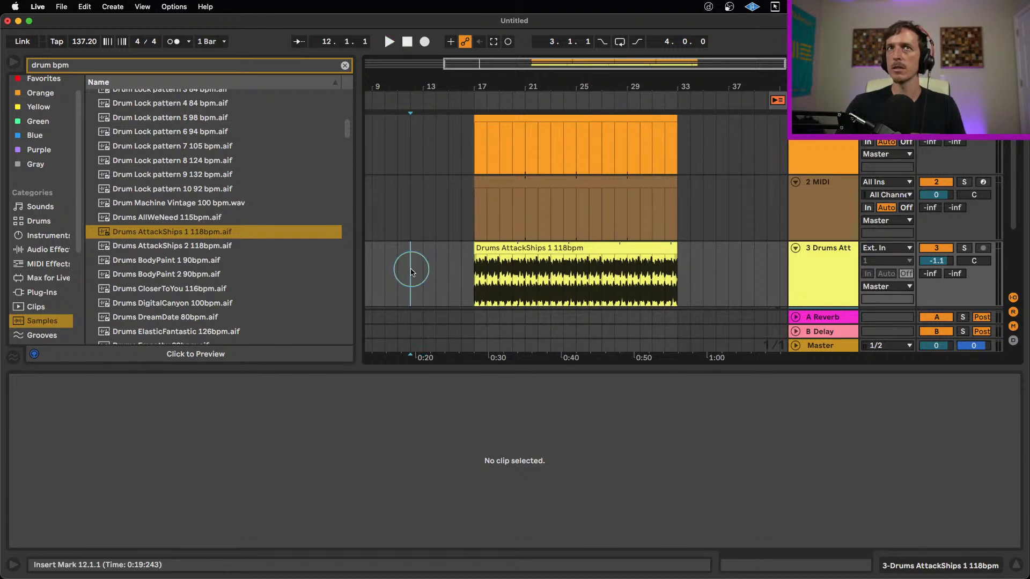
# Step: Reselect the drum clip in the arrangement and move its start marker back to 1.1.1
pyautogui.click(434, 282)
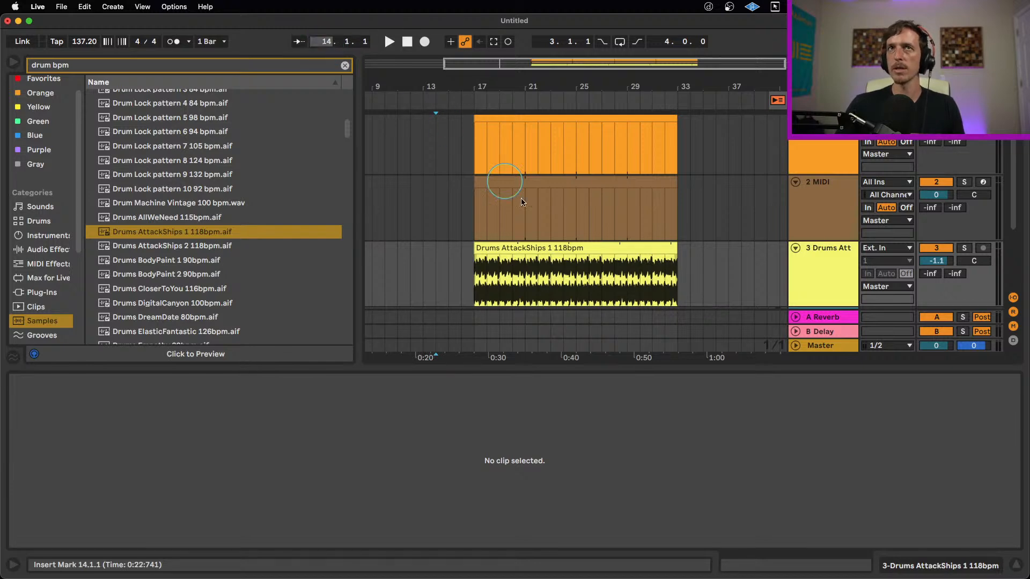
pyautogui.click(538, 250)
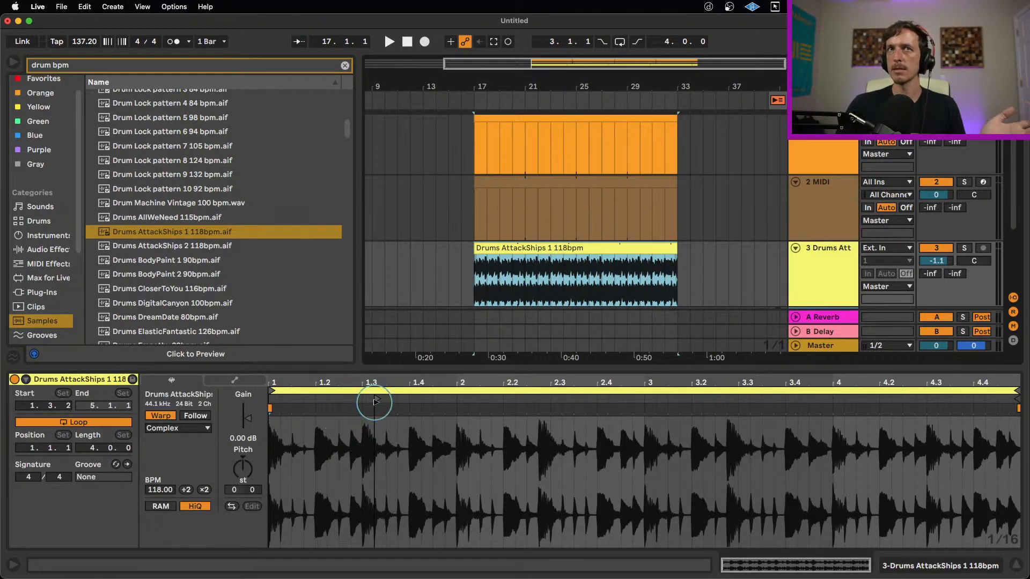
pyautogui.moveTo(376, 400)
pyautogui.mouseDown()
pyautogui.moveTo(956, 422)
pyautogui.moveTo(445, 401)
pyautogui.moveTo(249, 414)
pyautogui.moveTo(777, 418)
pyautogui.moveTo(232, 429)
pyautogui.mouseUp()
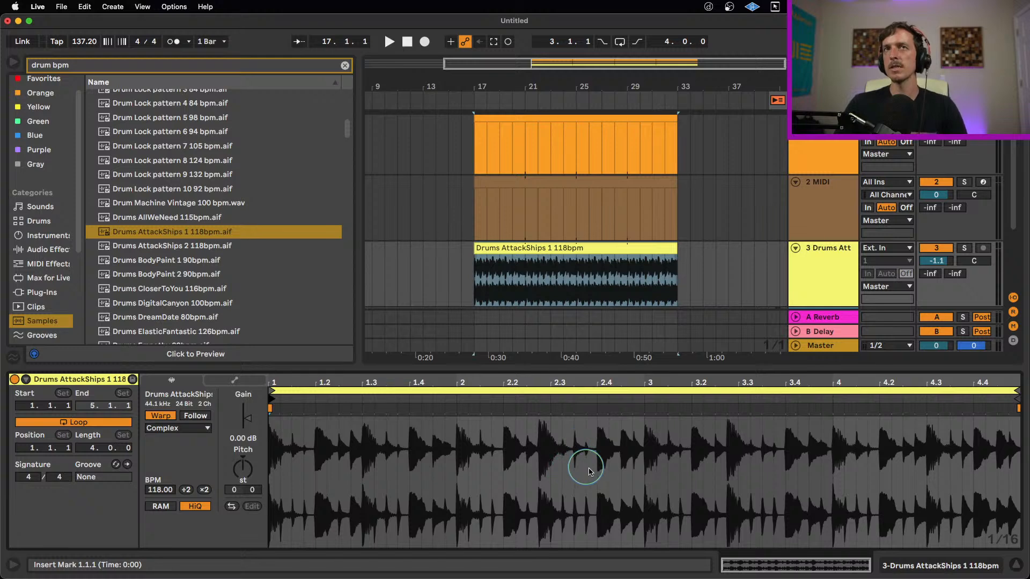
# Step: Place the insert mark at several points in the drum clip's waveform, ending at 1.4.1, and stop playback
pyautogui.click(615, 474)
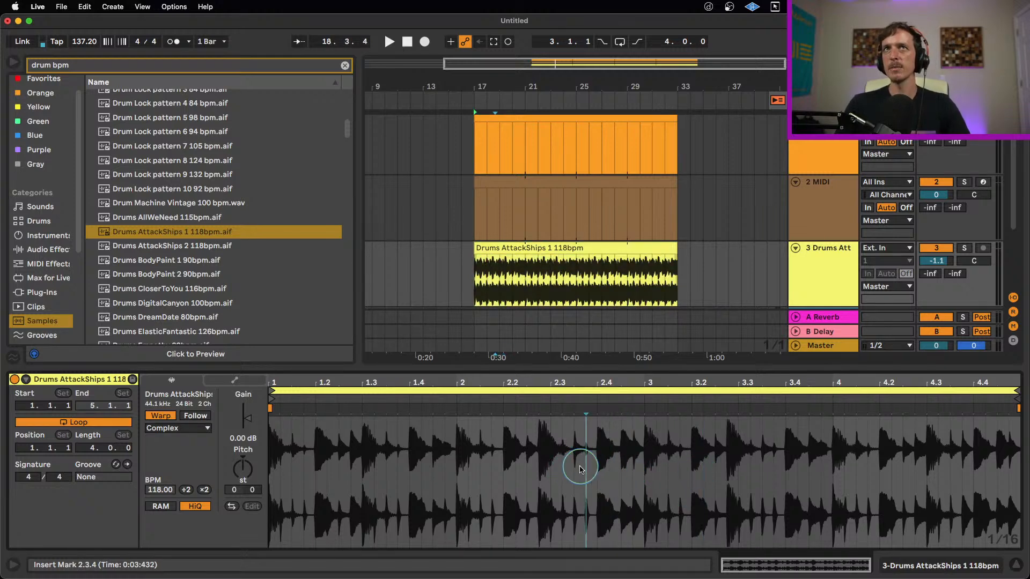
pyautogui.click(626, 470)
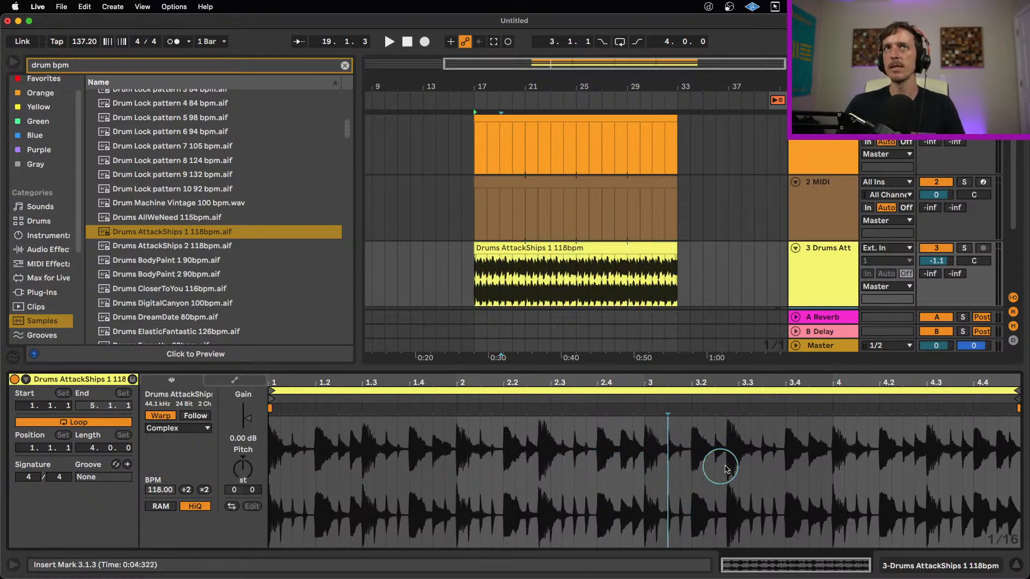
pyautogui.click(508, 114)
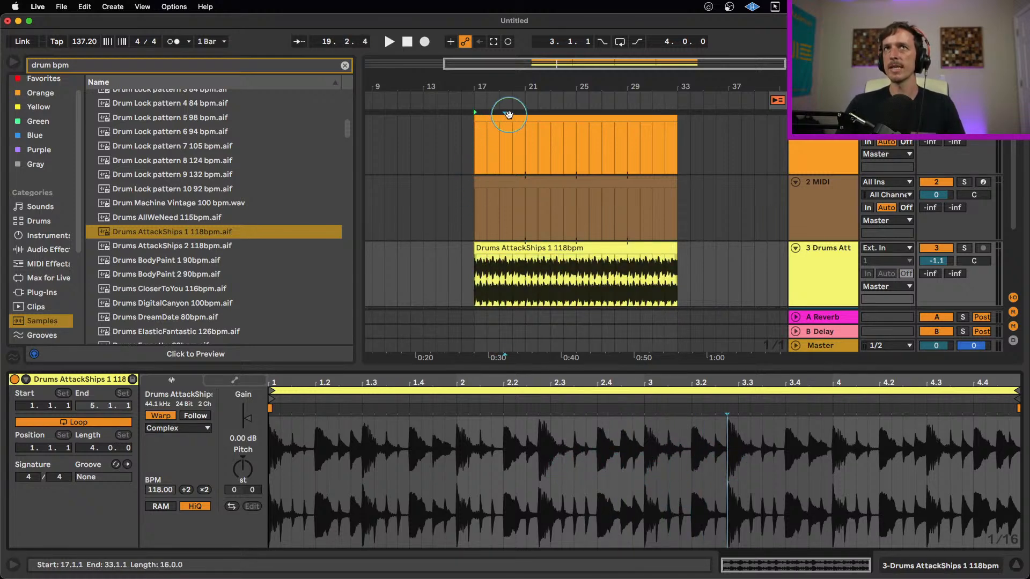
pyautogui.click(595, 470)
pyautogui.click(363, 484)
pyautogui.click(409, 455)
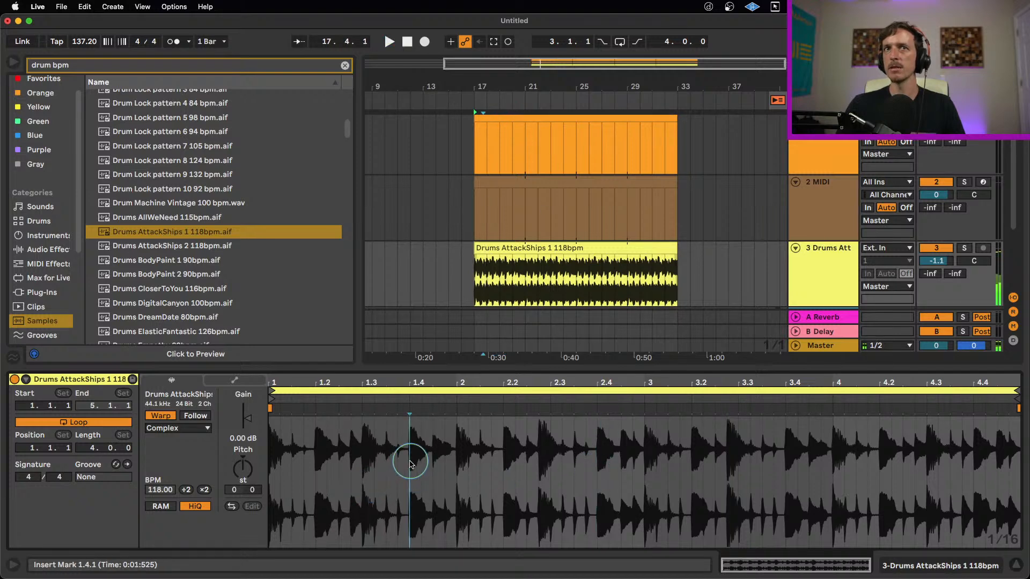
pyautogui.press('space')
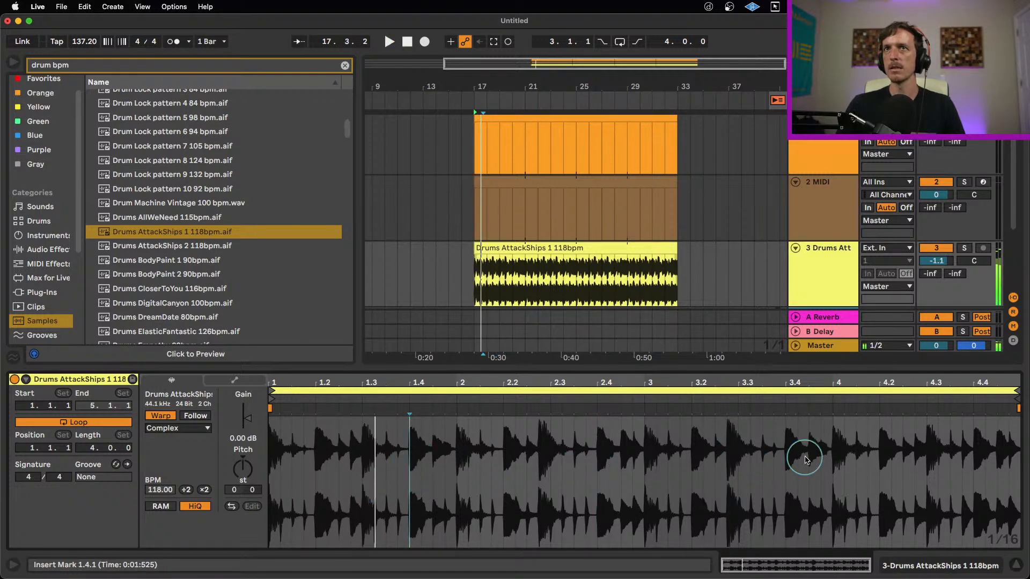
# Step: Place the insert mark at 3.4.4 in the drum clip and start and stop playback to compare
pyautogui.click(821, 455)
pyautogui.press('space')
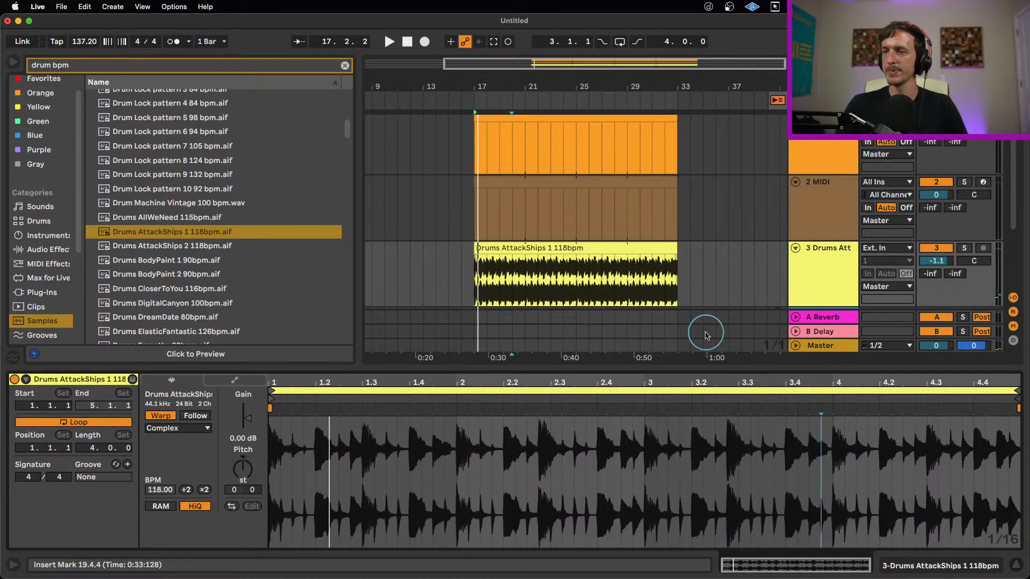
pyautogui.press('space')
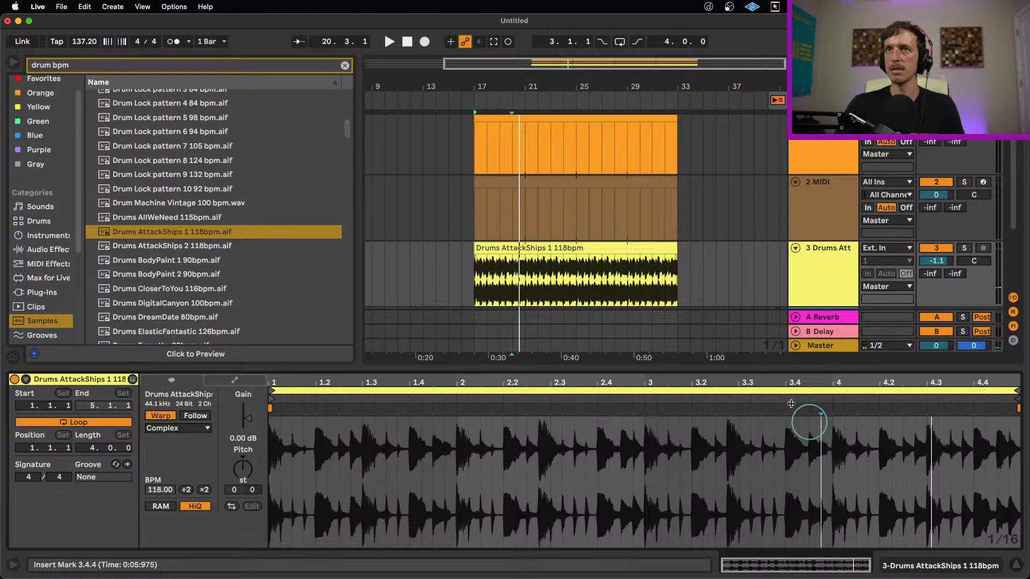
# Step: Audition the drum clip by scrubbing from points near its start and end, then halt playback
pyautogui.click(758, 397)
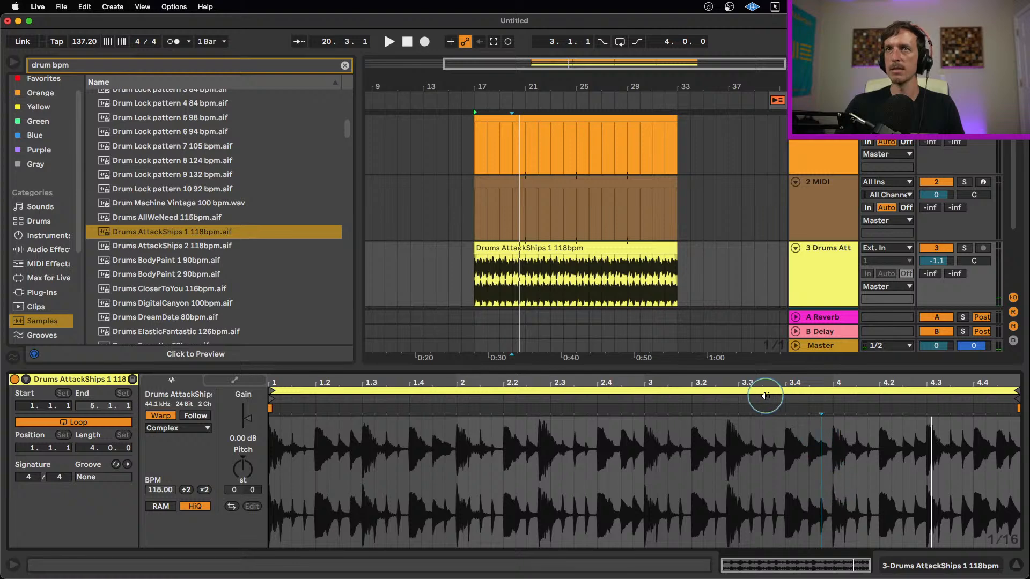
pyautogui.click(311, 395)
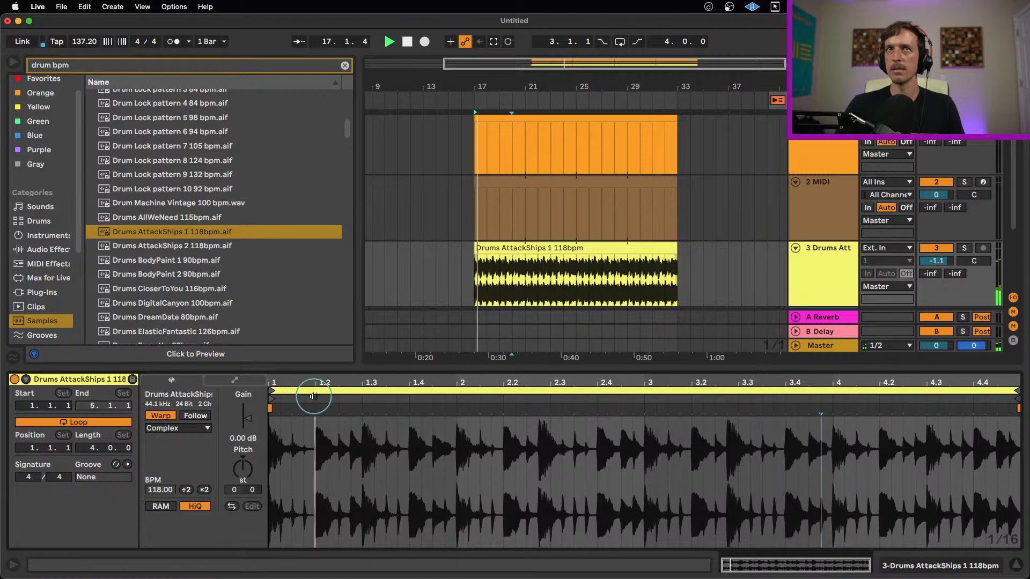
pyautogui.click(926, 400)
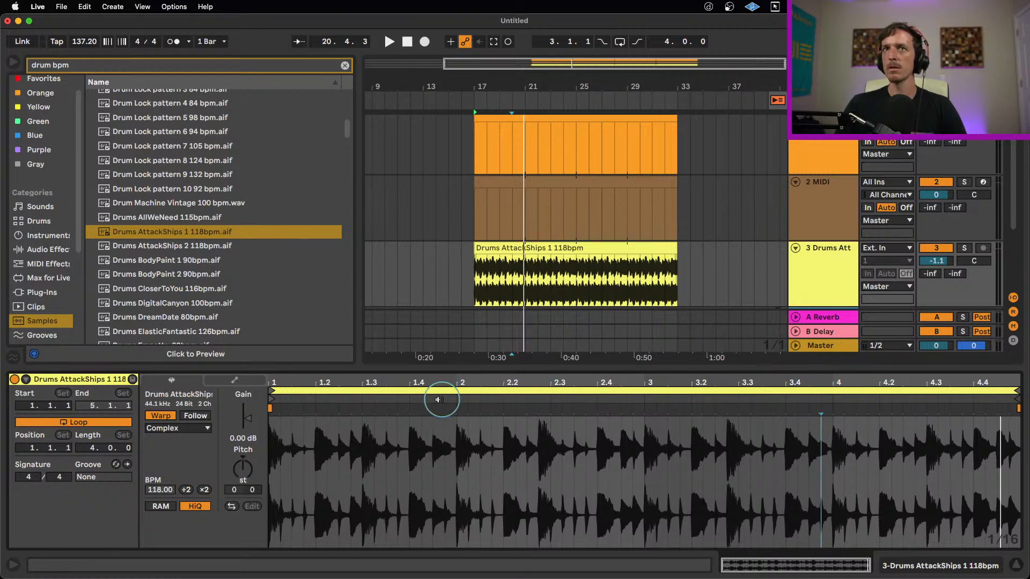
pyautogui.click(287, 400)
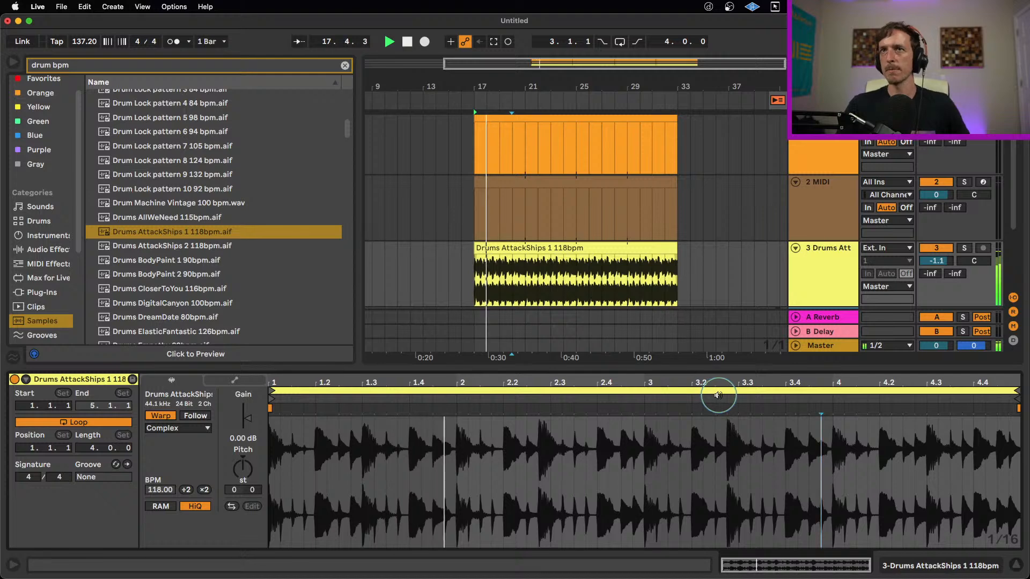
pyautogui.click(939, 399)
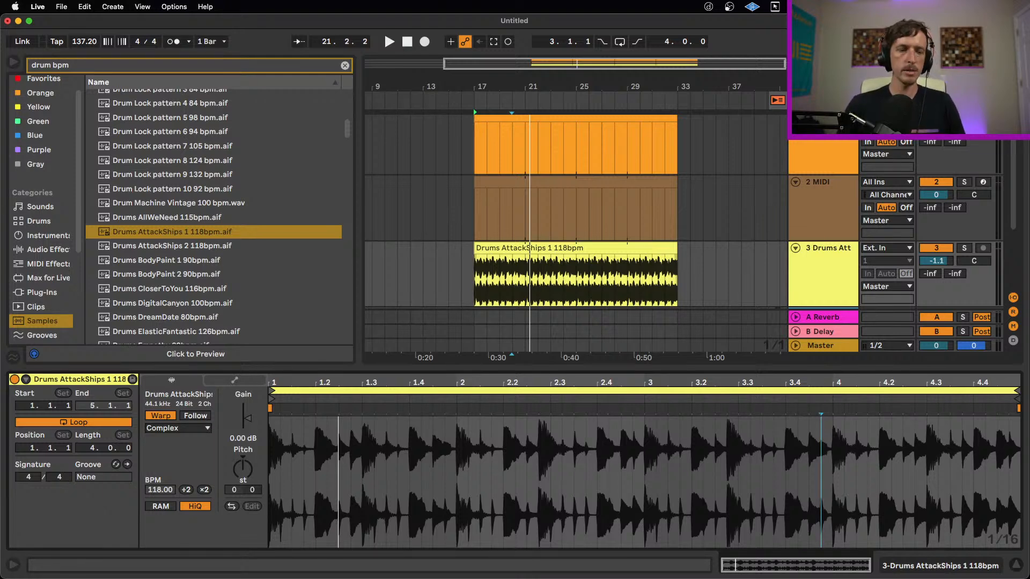
# Step: In the Session View, delete the MIDI mappings for Scene Launch, Cancel Scene Launch, Scene Up and Scene Down, and leave MIDI mapping mode
pyautogui.press('Tab')
pyautogui.press('super+m')
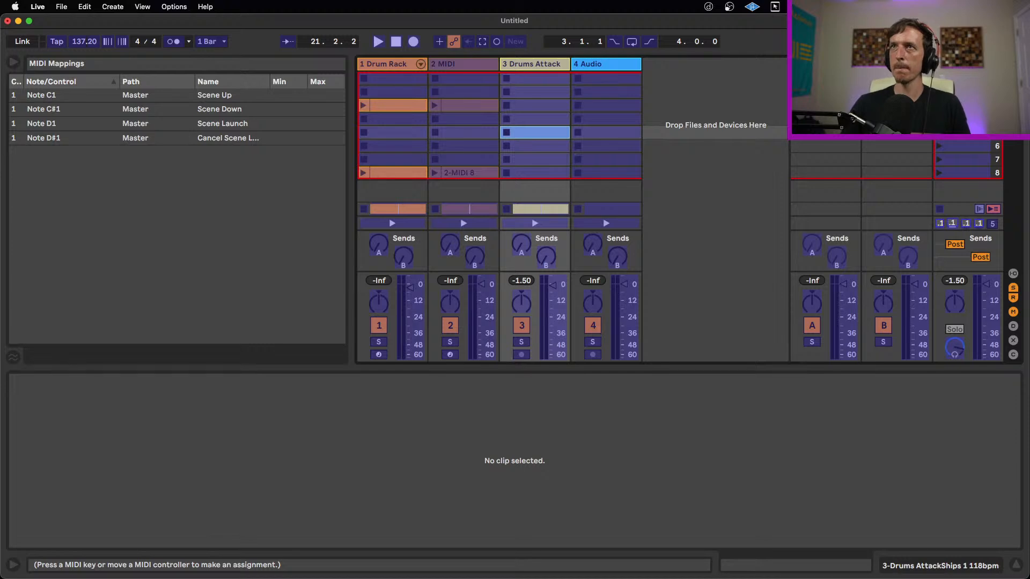
pyautogui.click(940, 224)
pyautogui.press('Delete')
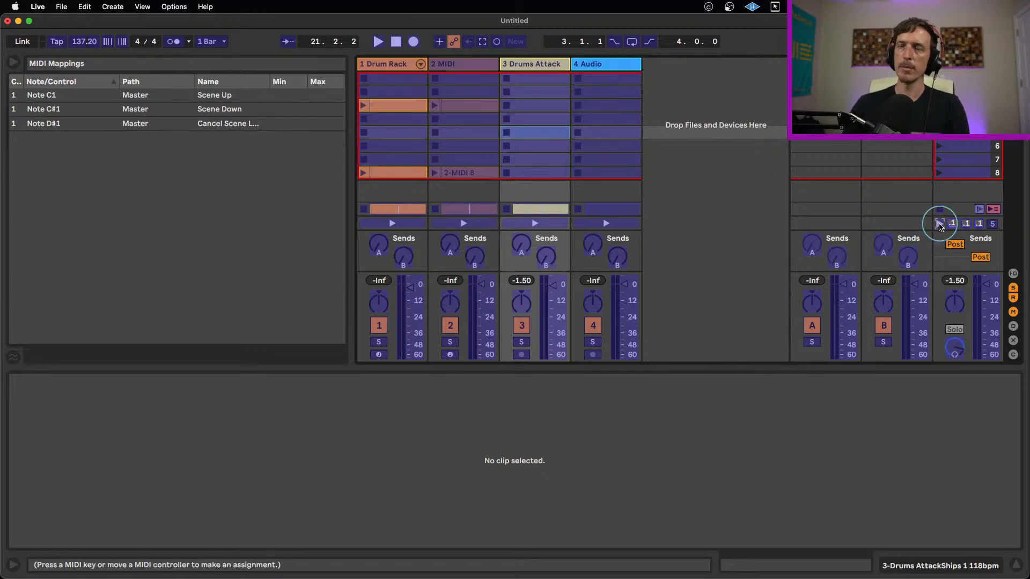
pyautogui.click(952, 224)
pyautogui.press('Delete')
pyautogui.click(968, 224)
pyautogui.press('Delete')
pyautogui.click(975, 227)
pyautogui.press('Delete')
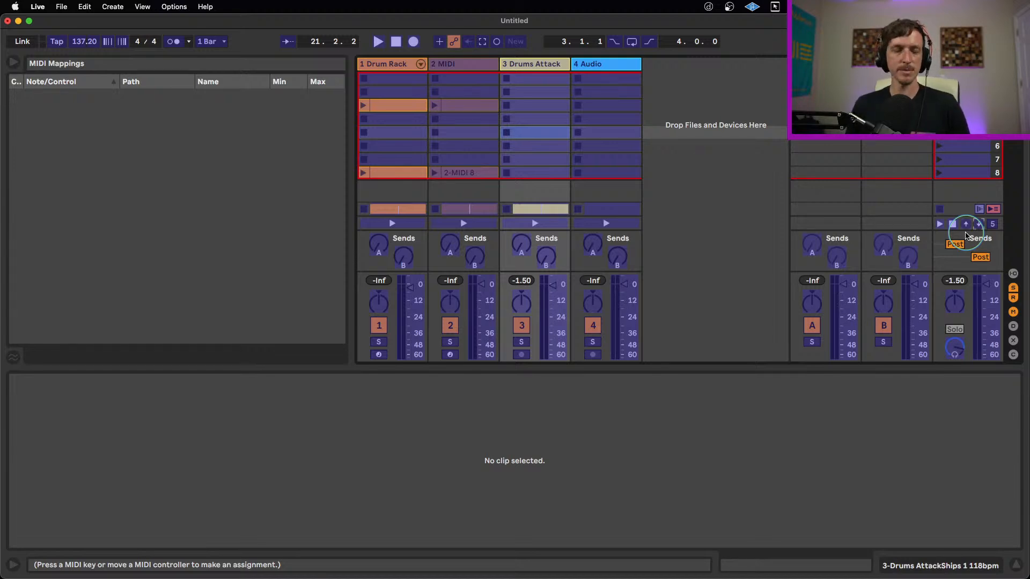
pyautogui.press('super+m')
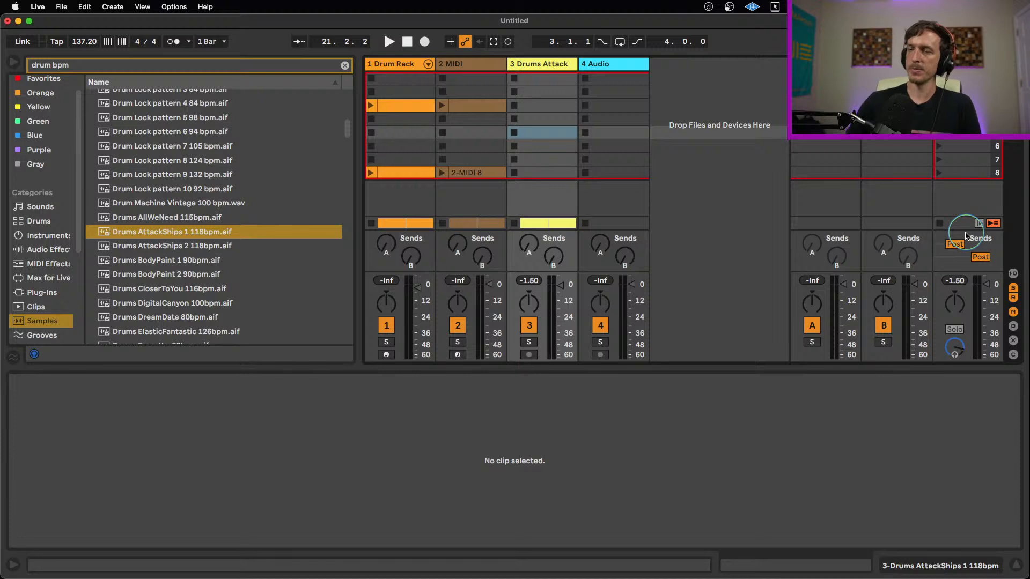
# Step: Delete the scene 8 clips on the 1 Drum Rack and 2 MIDI tracks and select the Drum Rack track
pyautogui.click(824, 172)
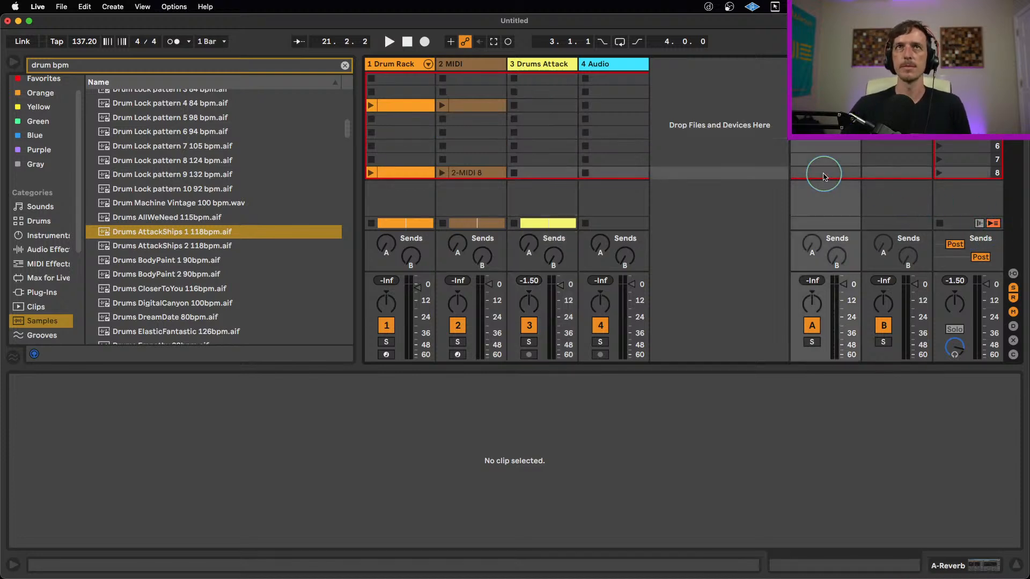
pyautogui.moveTo(511, 173); pyautogui.dragTo(421, 177)
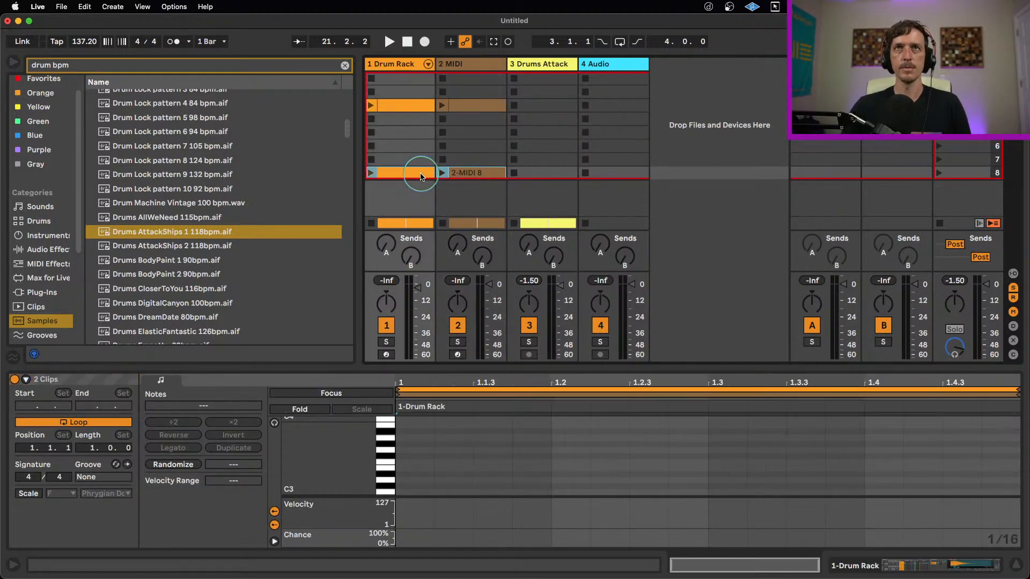
pyautogui.press('Delete')
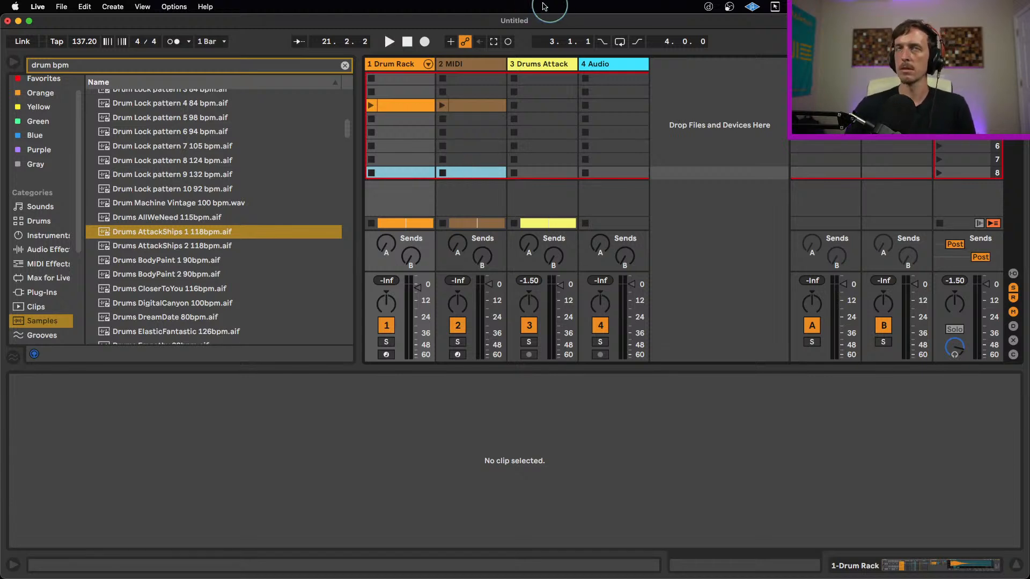
pyautogui.click(398, 65)
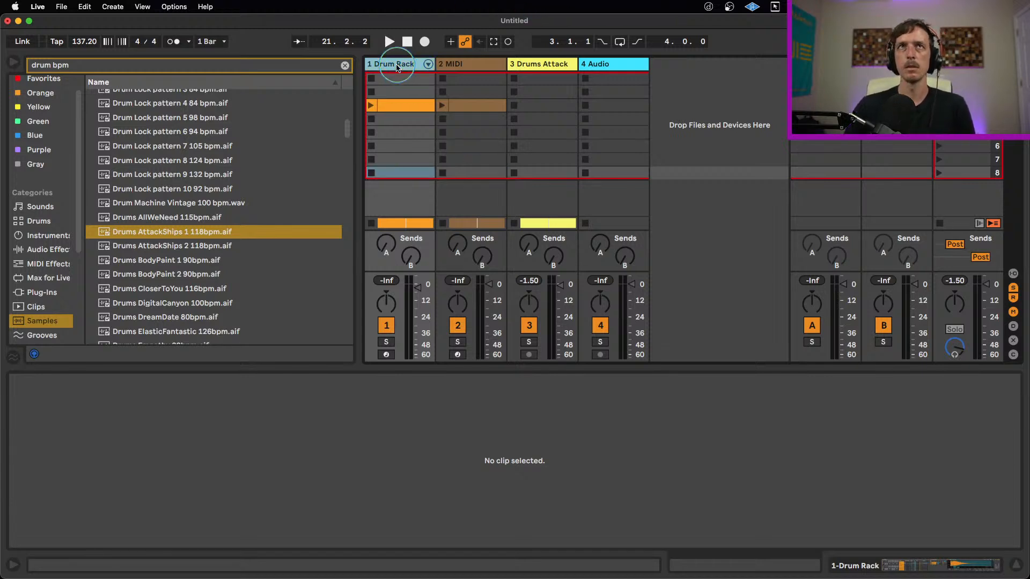
# Step: Clear the browser search and delete the scene 3 clip on the 2 MIDI track
pyautogui.click(345, 65)
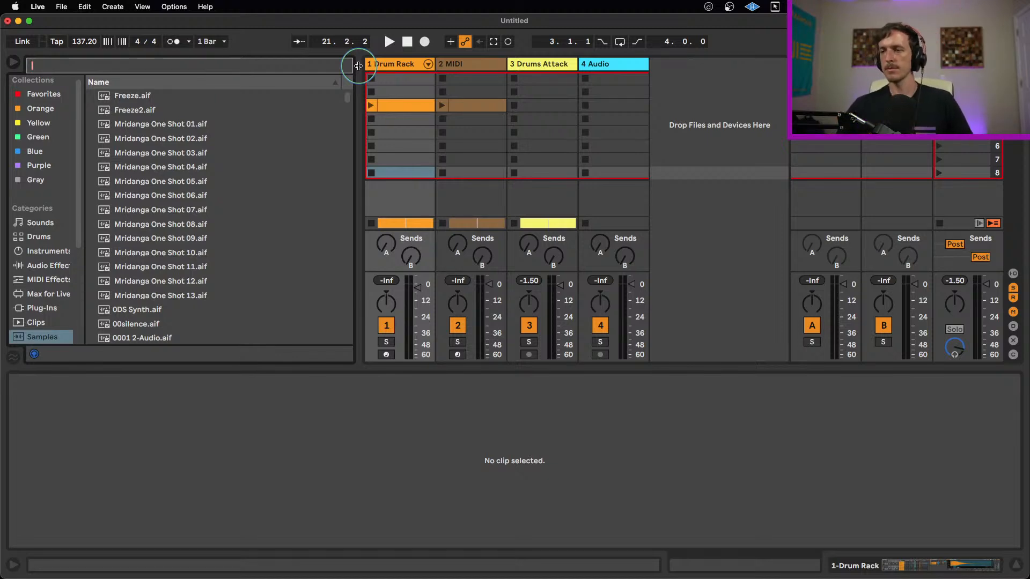
pyautogui.click(469, 106)
pyautogui.press('BackSpace')
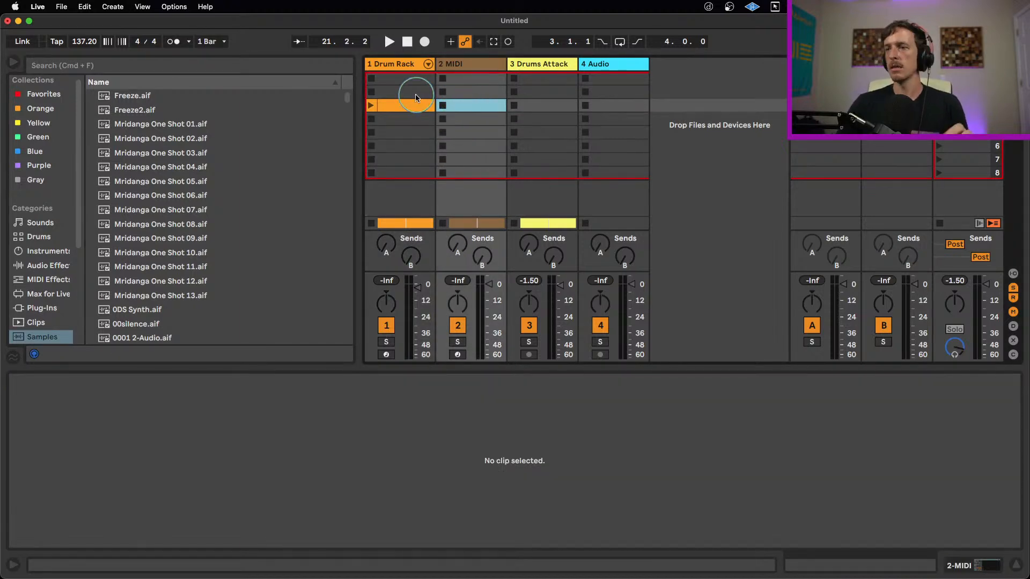
# Step: Delete all clips from the Arrangement View, return to the Session View and select the 1 Drum Rack track with its devices shown
pyautogui.click(397, 65)
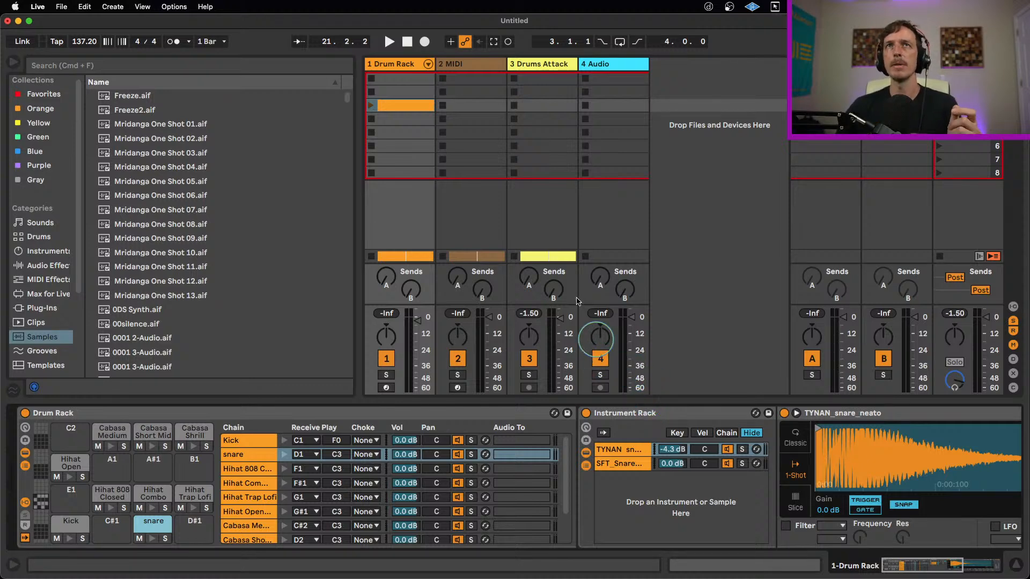
pyautogui.press('Tab')
pyautogui.press('super+a')
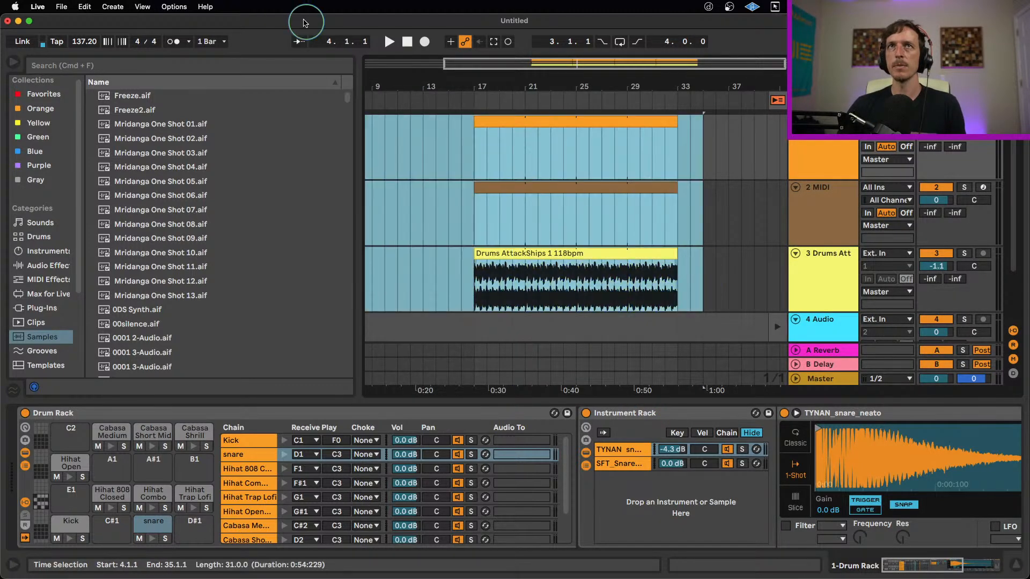
pyautogui.press('Delete')
pyautogui.press('Tab')
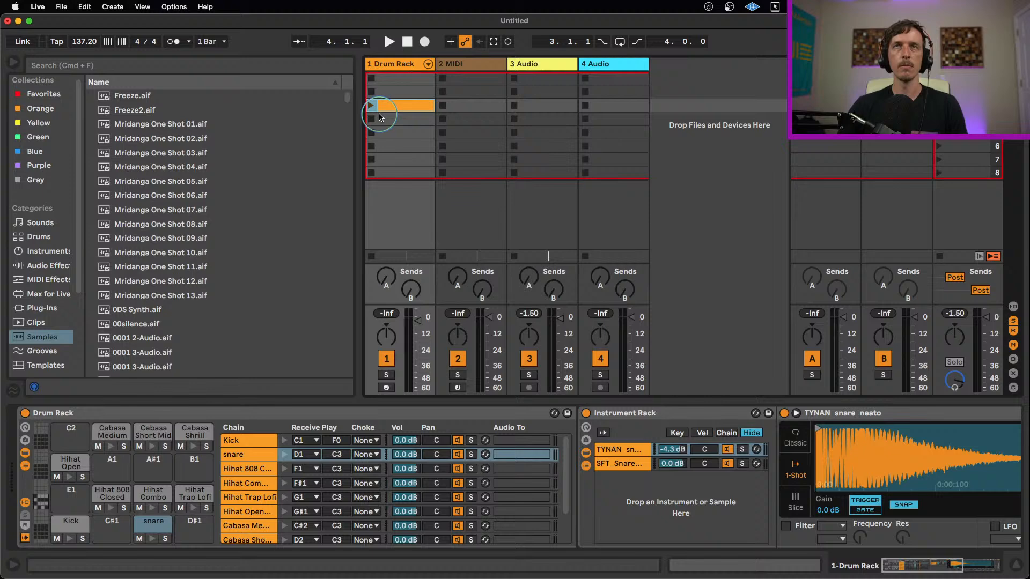
pyautogui.click(407, 132)
pyautogui.click(396, 66)
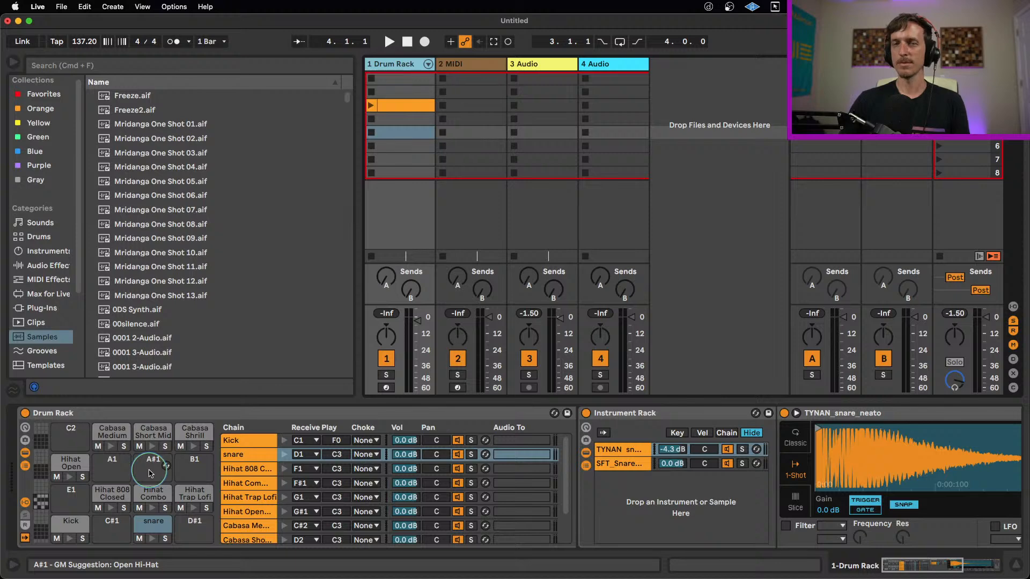
pyautogui.hscroll(5, 463, 418)
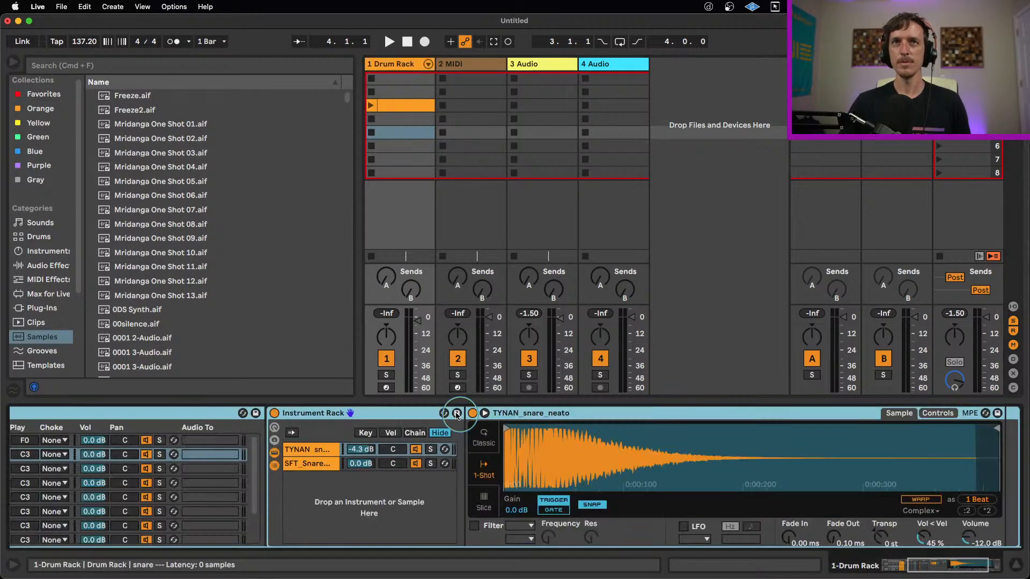
pyautogui.click(906, 568)
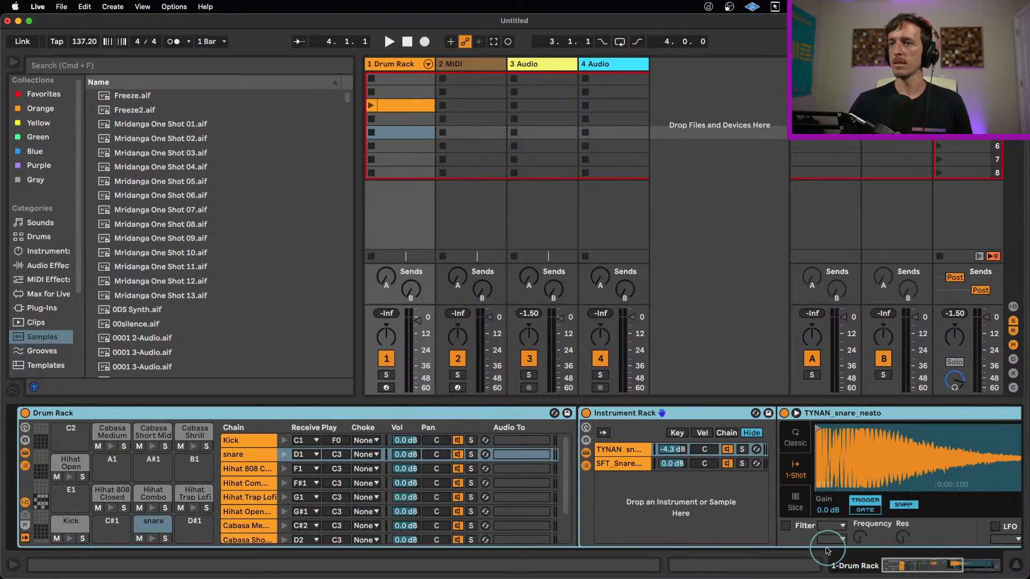
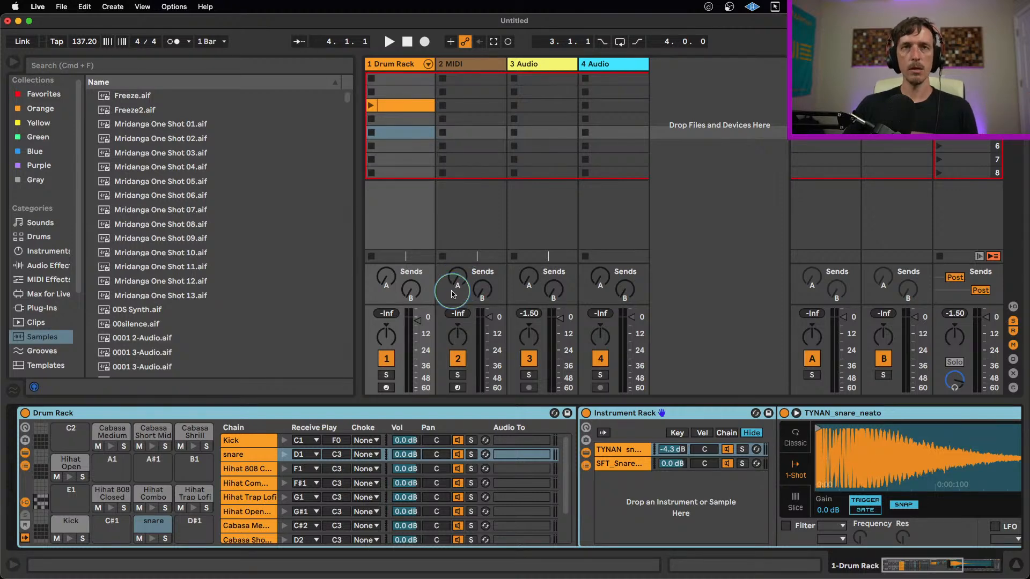
# Step: Arm the 1 Drum Rack track, set the computer keyboard octave to reach the C1 pad, and play the Kick
pyautogui.press('z')
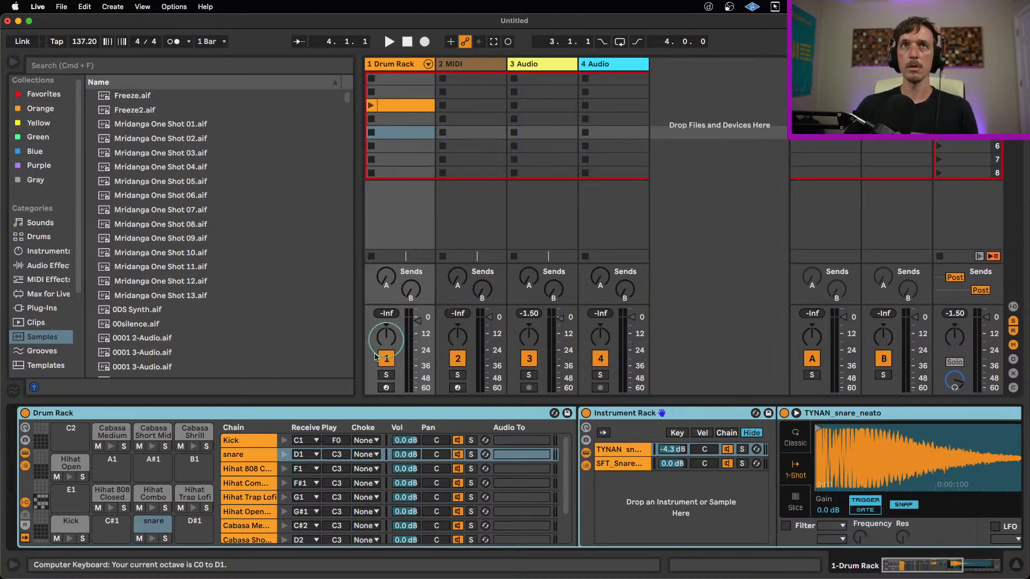
pyautogui.click(386, 388)
pyautogui.press('x')
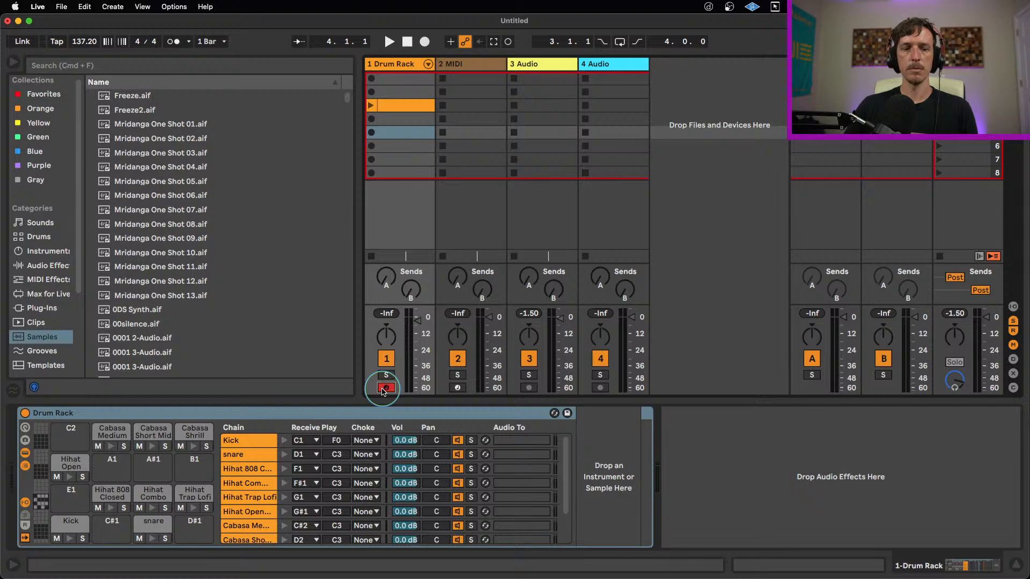
pyautogui.press('a')
pyautogui.press('a')
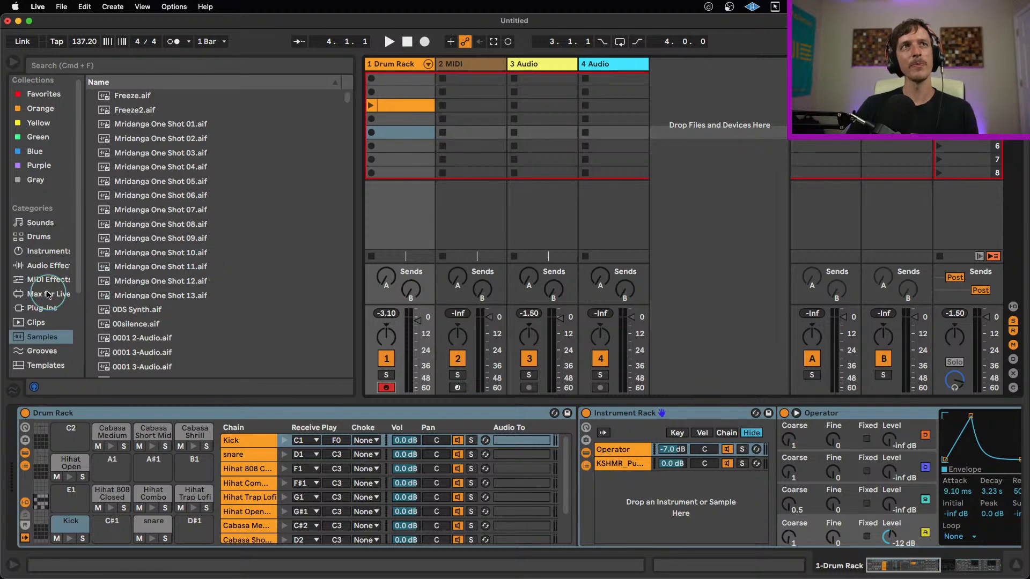
# Step: Insert the Note Length MIDI effect before Operator in the Kick pad's instrument rack and set its length to 1.26 s
pyautogui.click(68, 279)
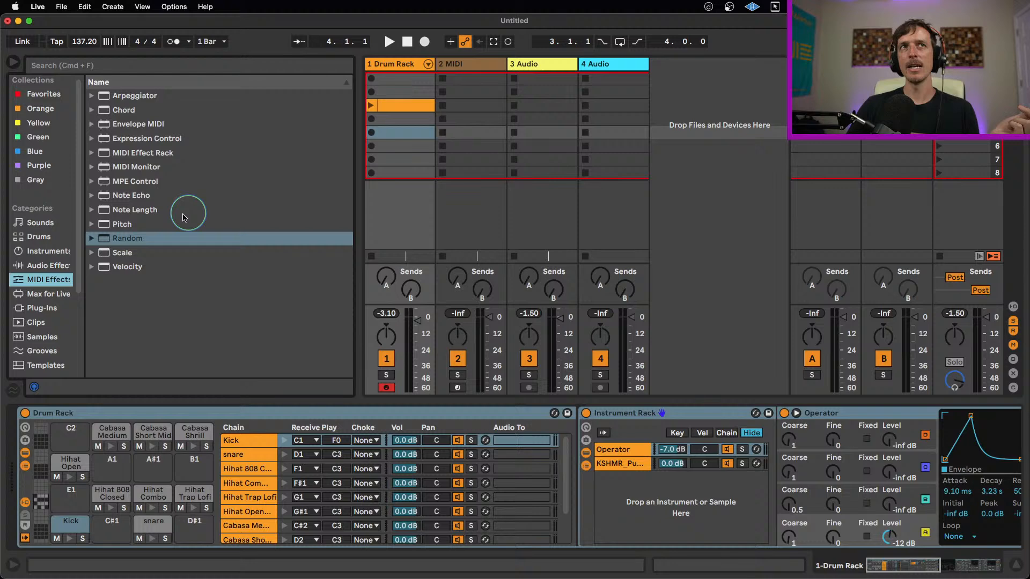
pyautogui.click(111, 212)
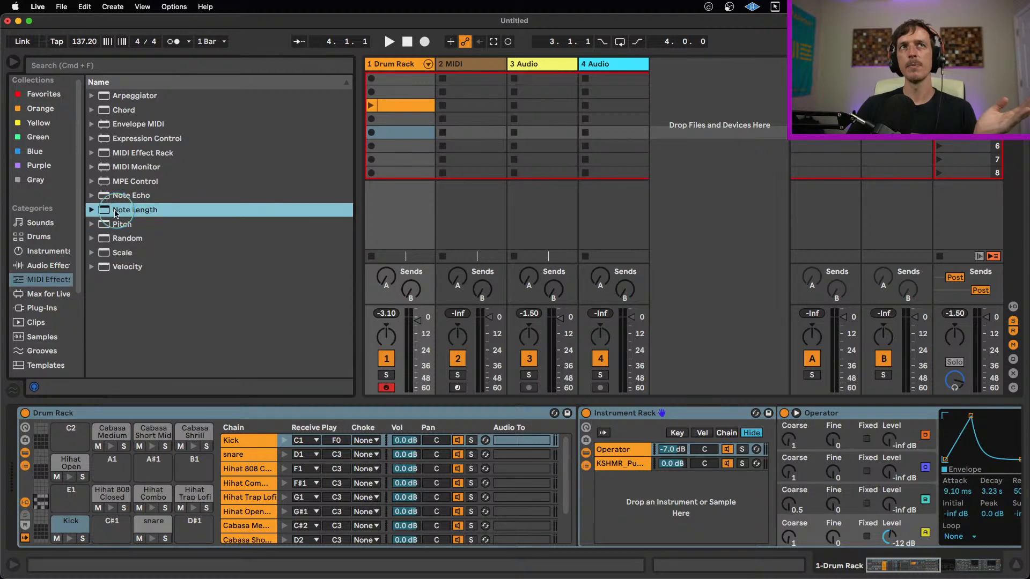
pyautogui.moveTo(110, 214); pyautogui.dragTo(786, 428)
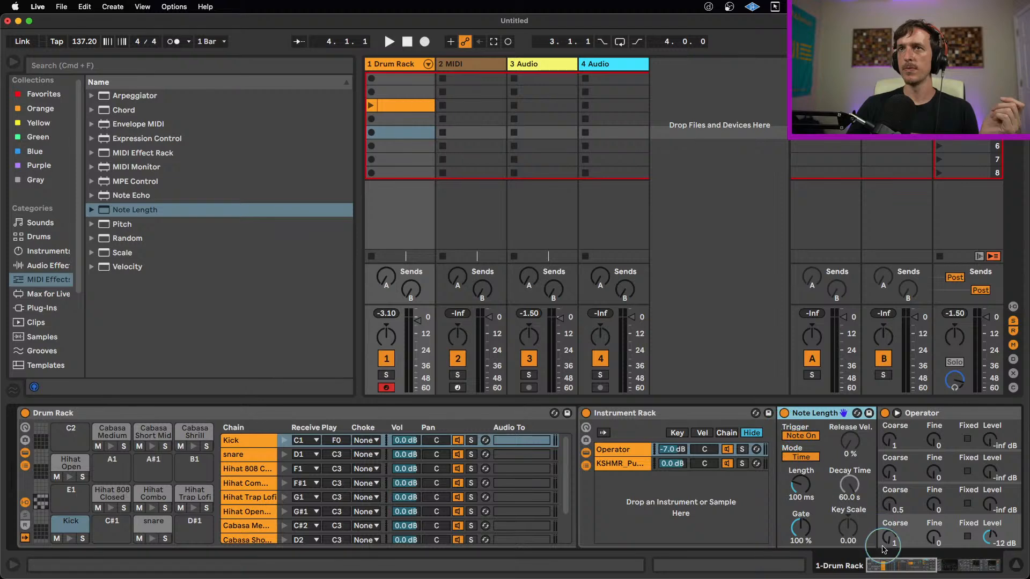
pyautogui.click(891, 565)
pyautogui.moveTo(892, 566); pyautogui.dragTo(914, 565)
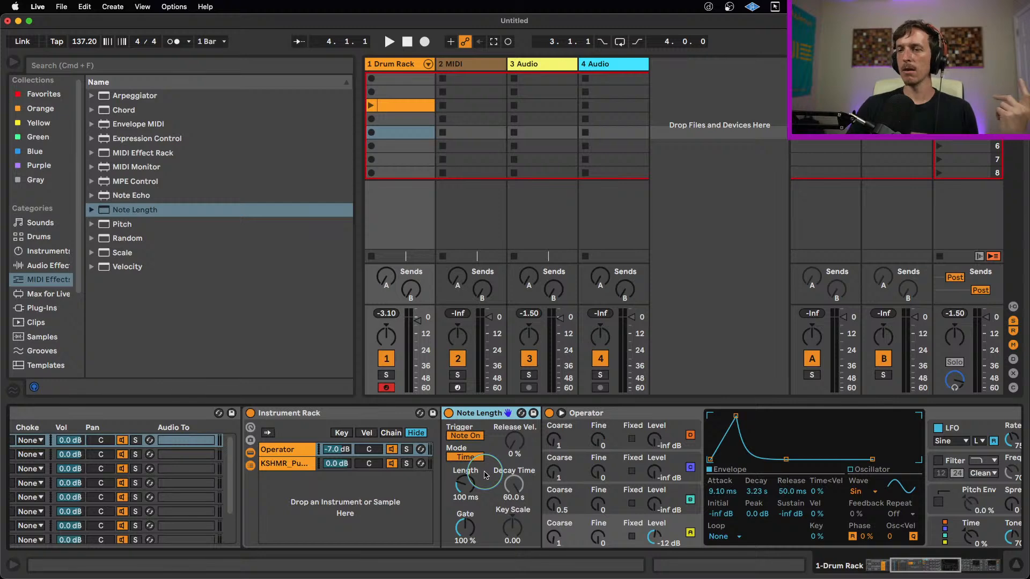
pyautogui.moveTo(465, 485); pyautogui.dragTo(467, 477)
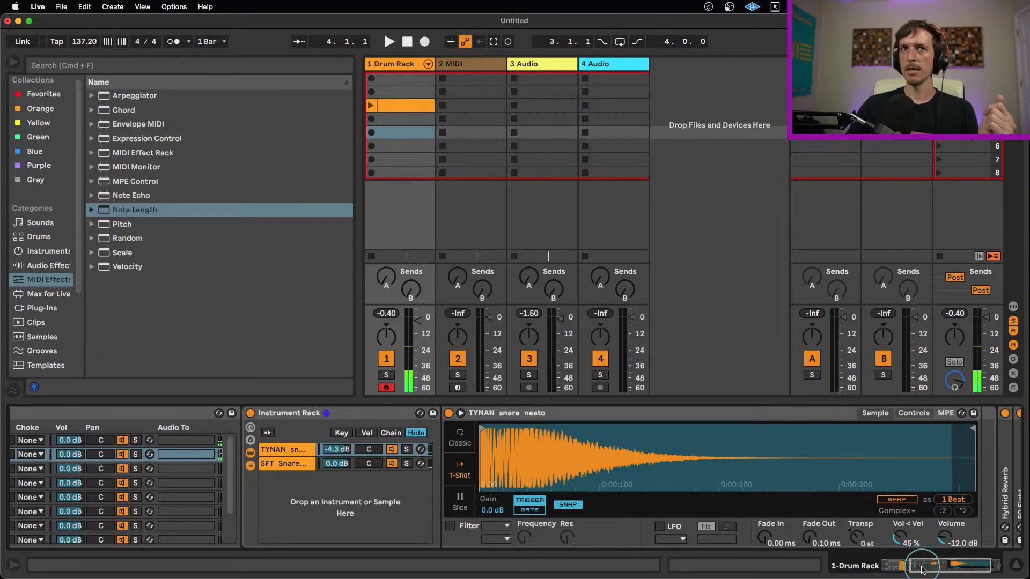
# Step: Unfold the snare pad's Hybrid Reverb and set its convolution size to 69% and dry/wet to 19%
pyautogui.moveTo(921, 570); pyautogui.dragTo(931, 567)
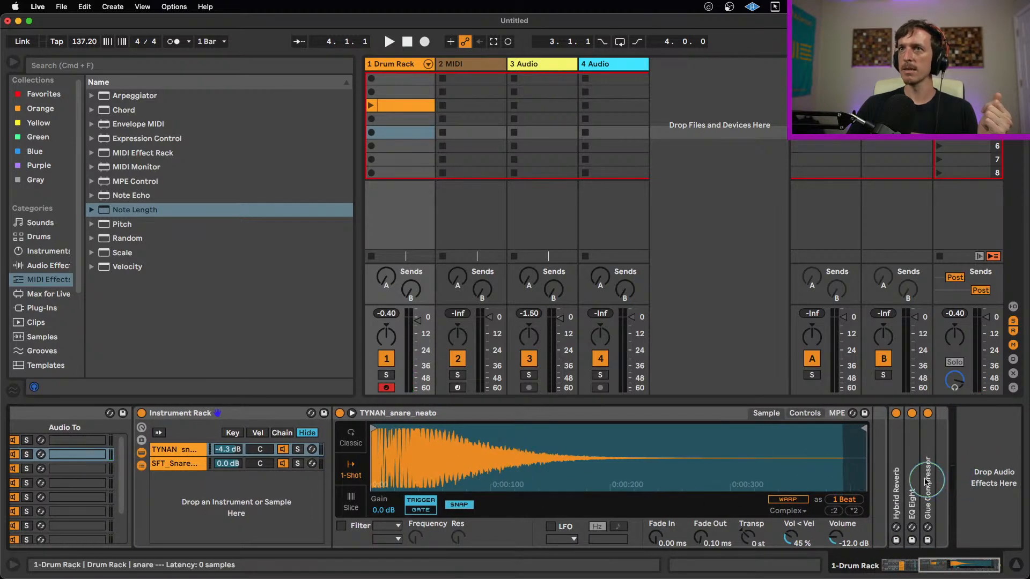
pyautogui.doubleClick(896, 469)
pyautogui.moveTo(963, 563); pyautogui.dragTo(993, 562)
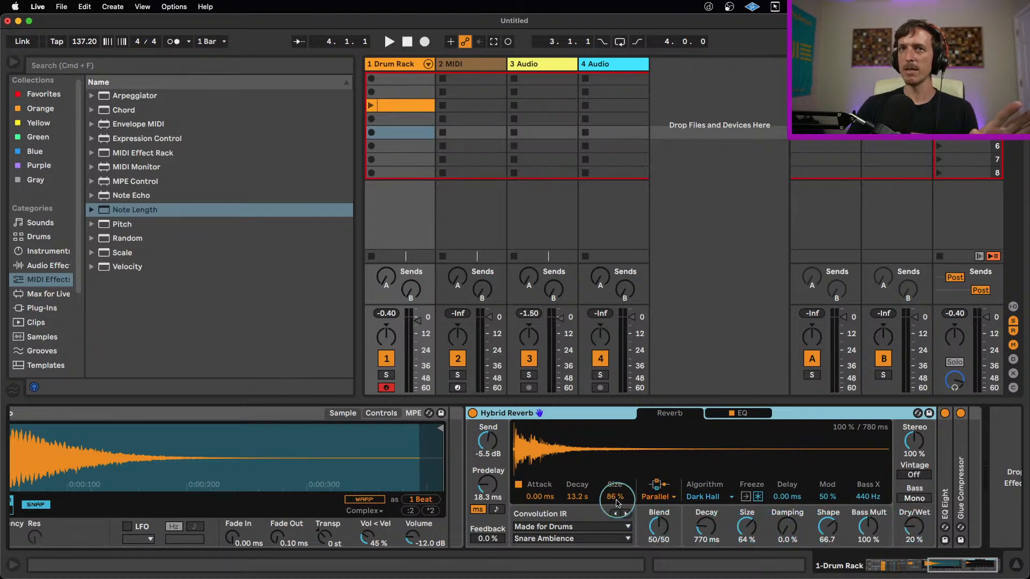
pyautogui.moveTo(617, 503); pyautogui.dragTo(617, 510)
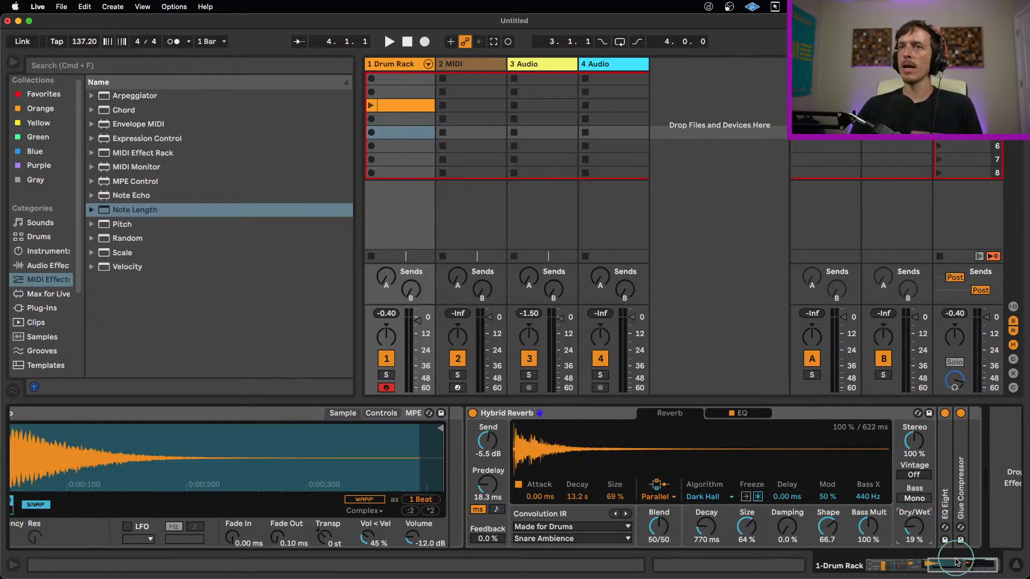
pyautogui.moveTo(947, 564); pyautogui.dragTo(893, 569)
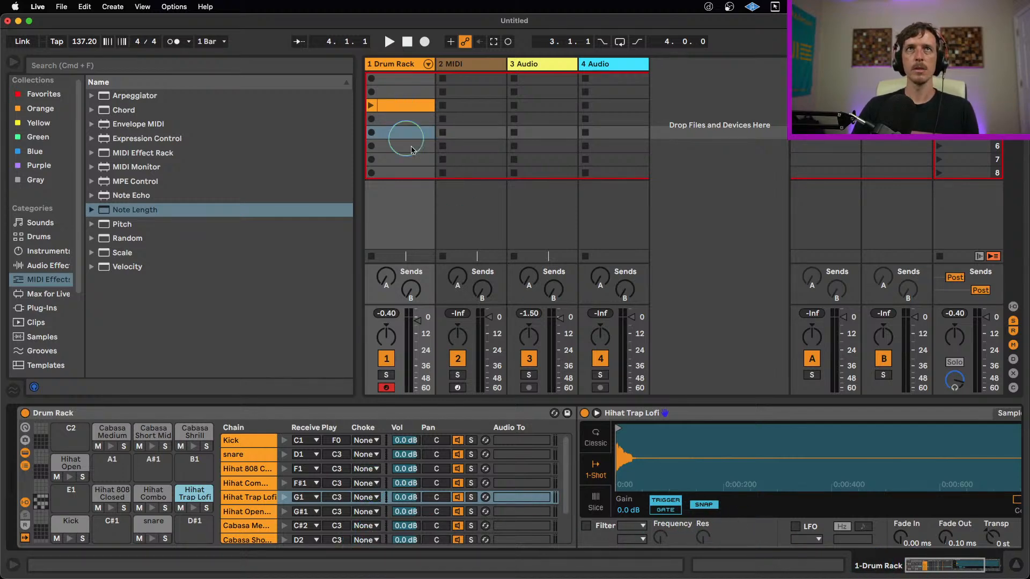
# Step: Rename the Drum Rack "z drum template" and save it as a preset in the User Library
pyautogui.click(997, 566)
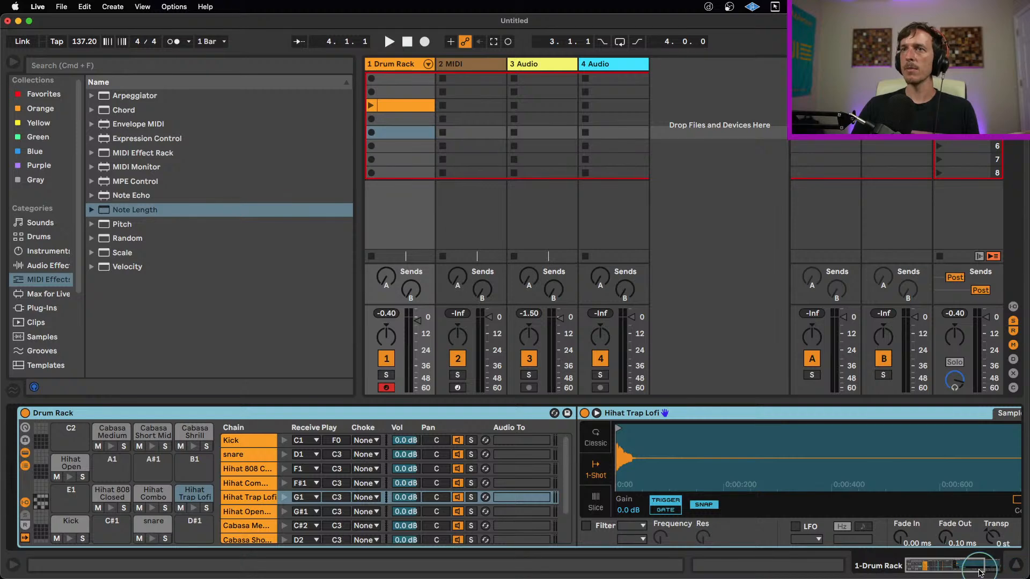
pyautogui.moveTo(978, 568)
pyautogui.mouseDown()
pyautogui.moveTo(993, 567)
pyautogui.moveTo(967, 569)
pyautogui.mouseUp()
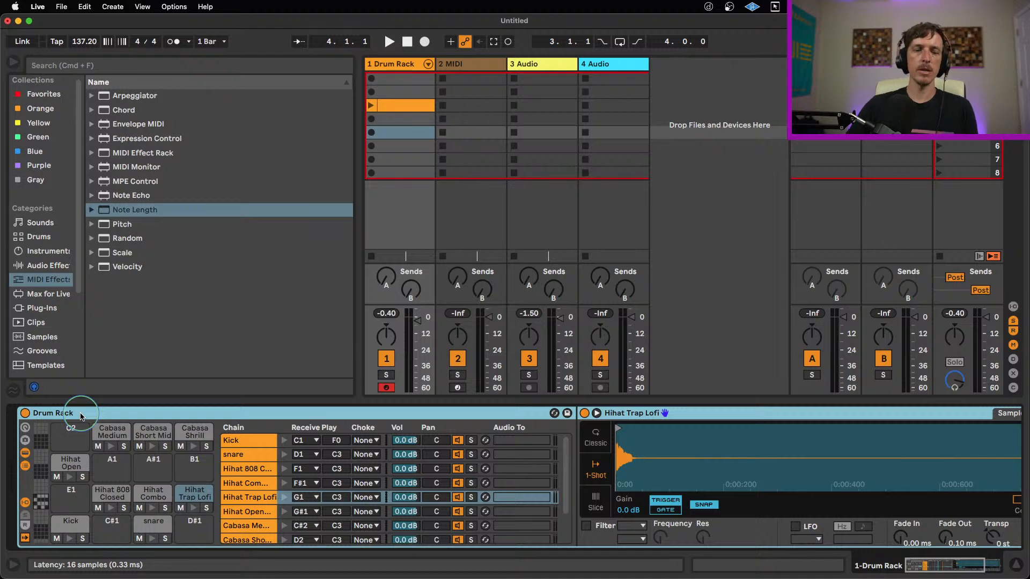
pyautogui.press('super+r')
pyautogui.write('z')
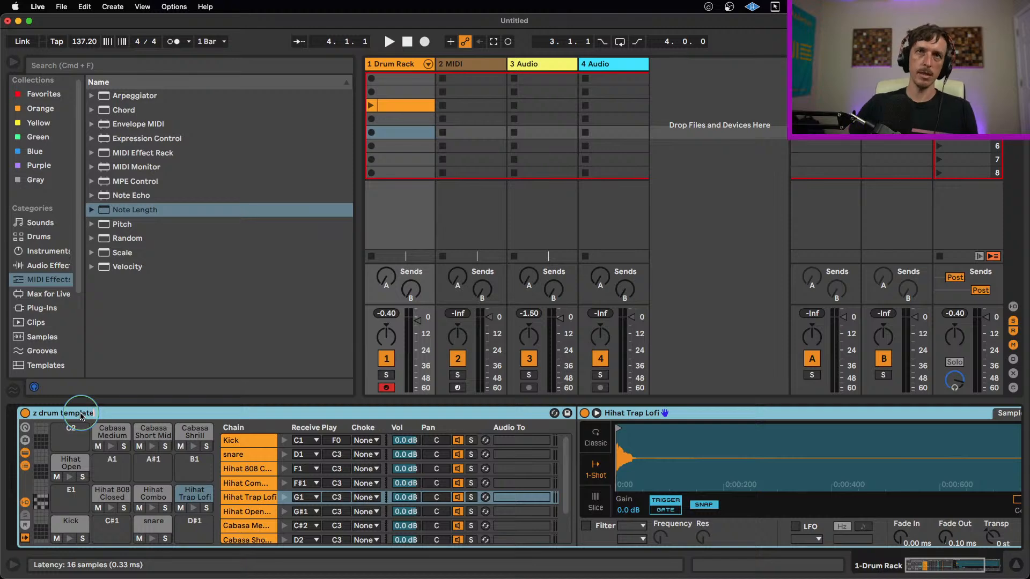
pyautogui.press('Return')
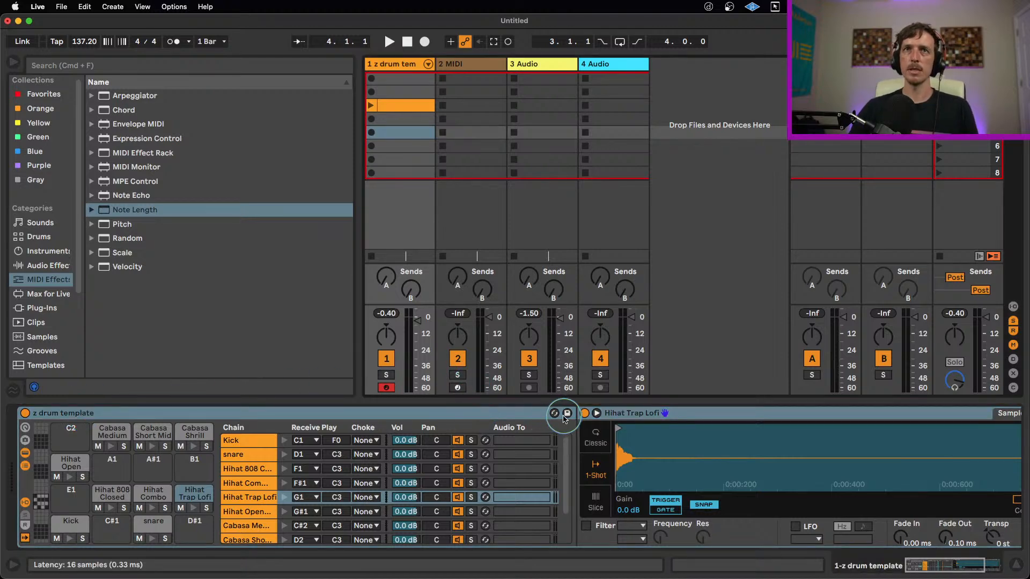
pyautogui.click(566, 415)
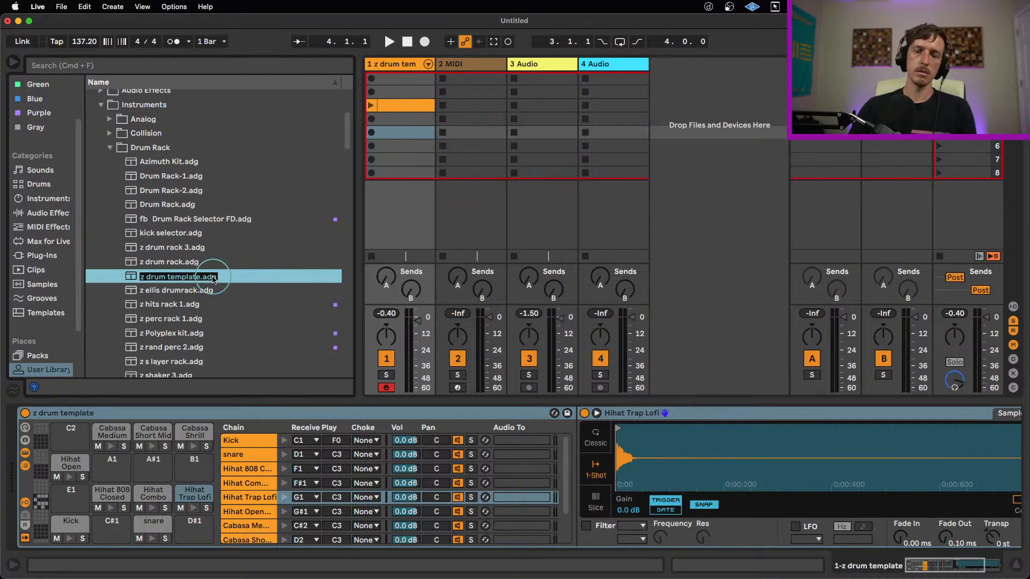
pyautogui.press('Return')
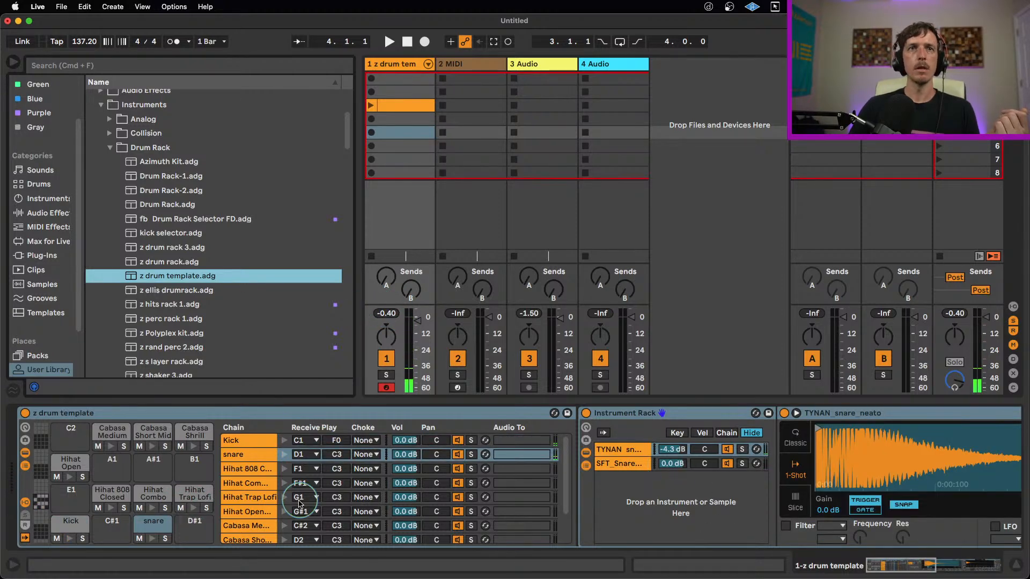
# Step: Set the snare chain's volume to -4.6 dB and delete the scene 3 clip on the drum track
pyautogui.moveTo(903, 562); pyautogui.dragTo(904, 562)
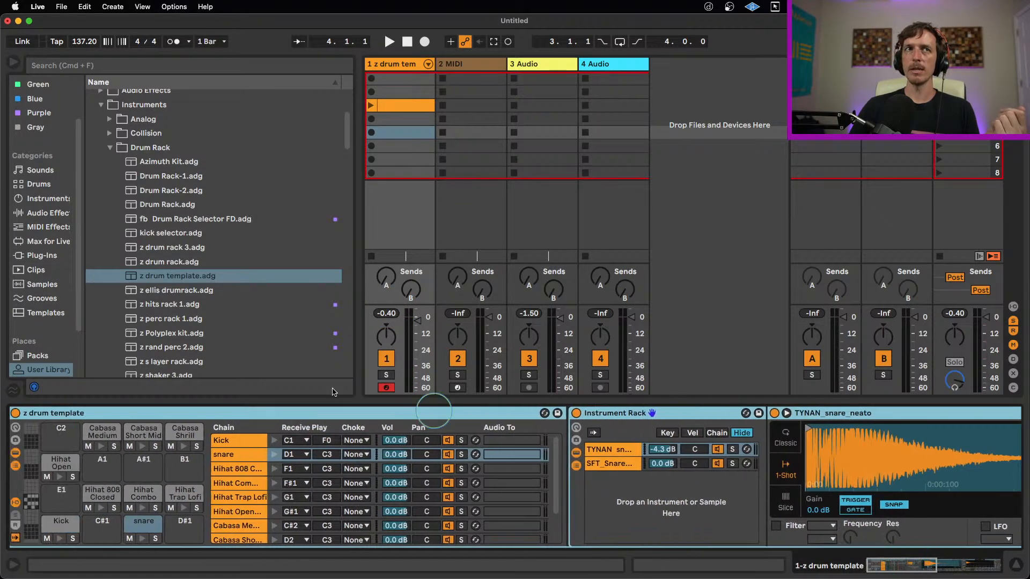
pyautogui.click(144, 529)
pyautogui.moveTo(396, 454); pyautogui.dragTo(395, 456)
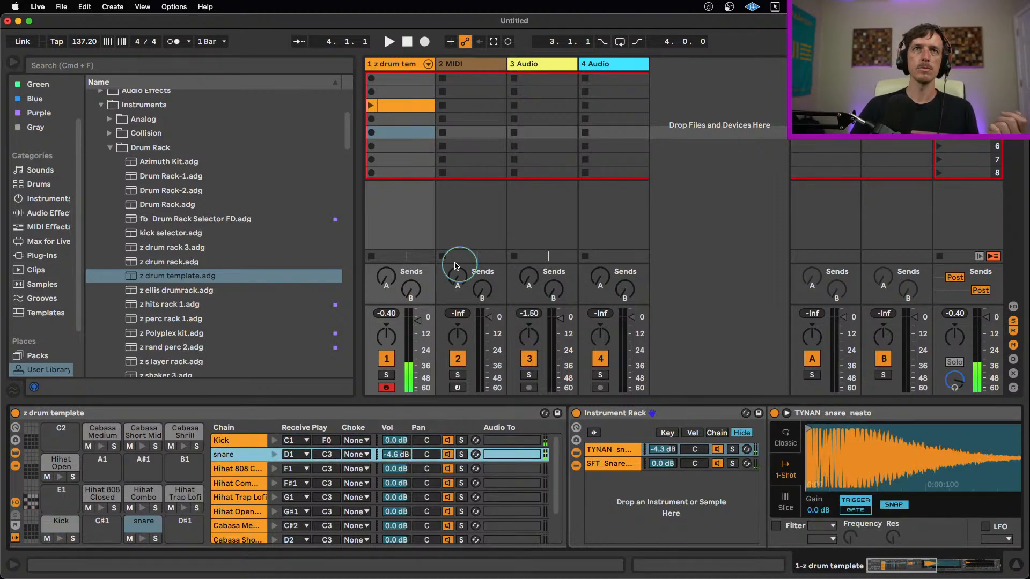
pyautogui.click(412, 106)
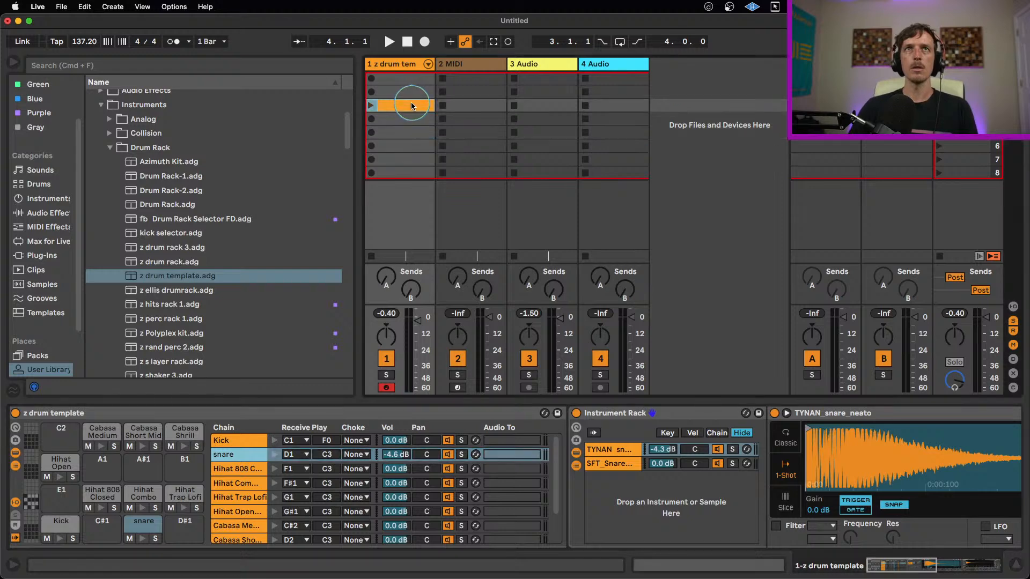
pyautogui.press('Delete')
# Step: Save the rack again, overwriting z drum template.adg, and assign the preset to the Purple collection
pyautogui.click(122, 391)
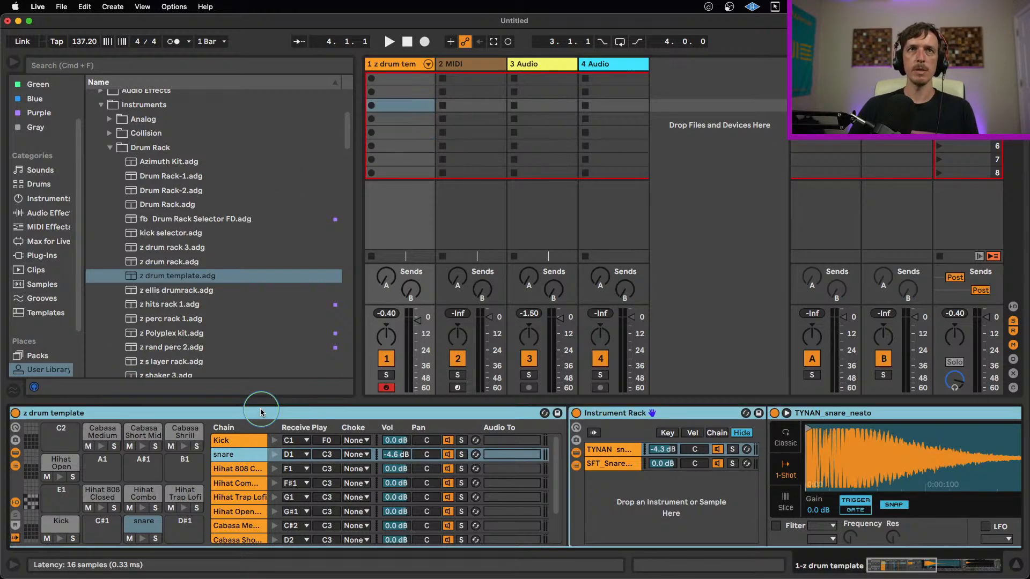
pyautogui.click(558, 413)
pyautogui.press('Return')
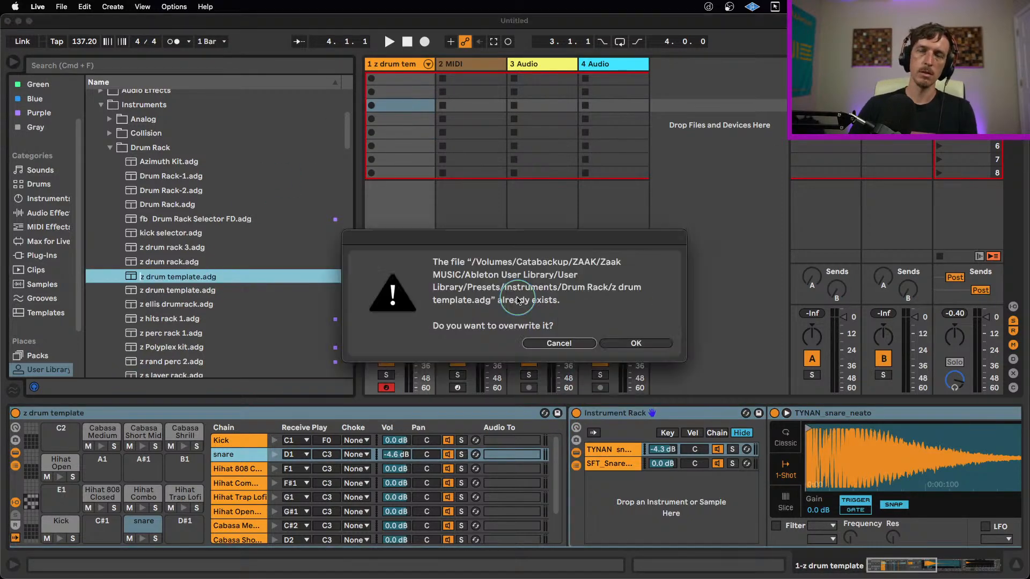
pyautogui.click(652, 341)
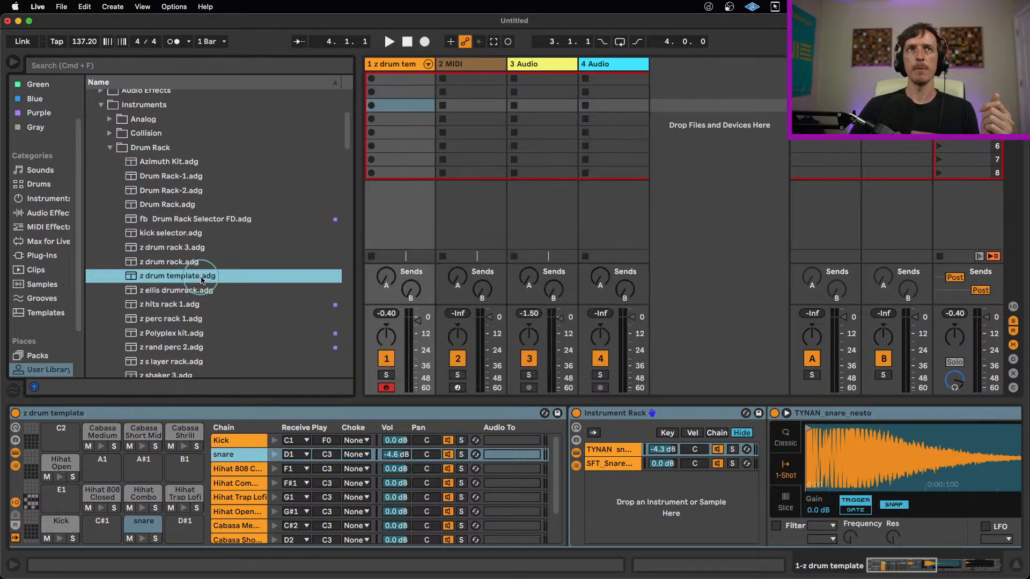
pyautogui.rightClick(199, 277)
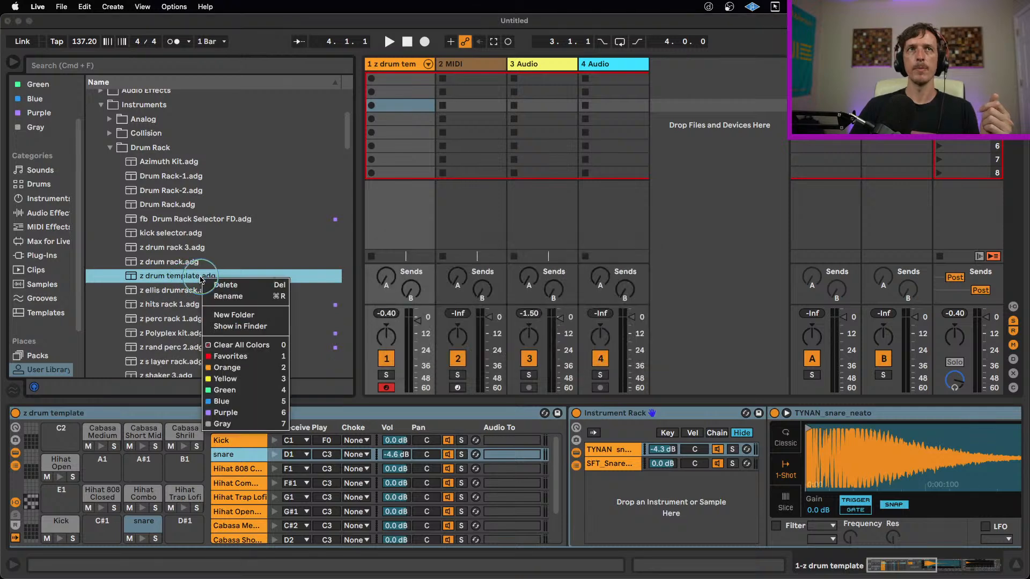
pyautogui.click(256, 411)
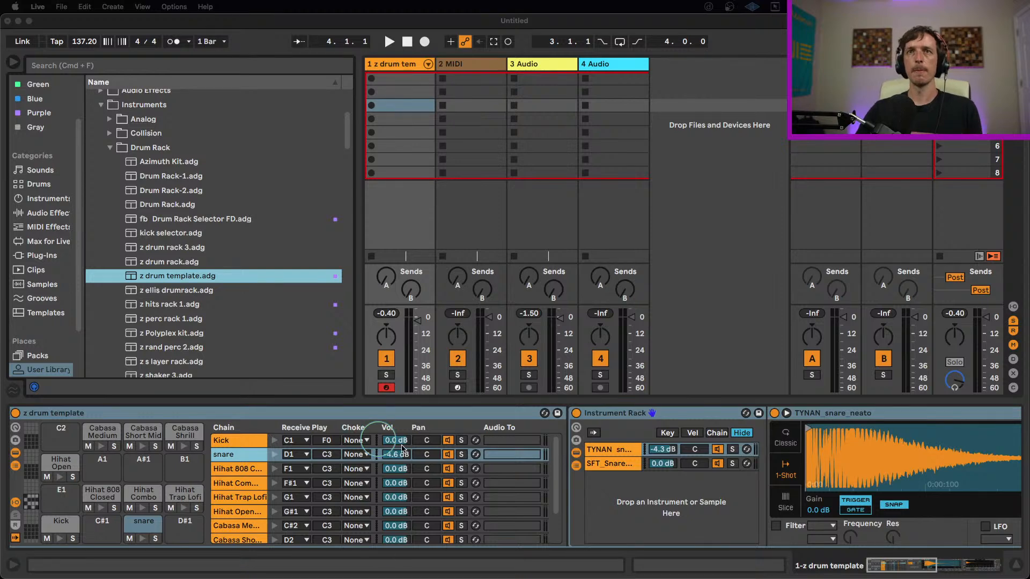
# Step: Select the drum track's scene 5 slot and lower the track volume to -6.0 dB
pyautogui.moveTo(893, 566)
pyautogui.mouseDown()
pyautogui.moveTo(968, 566)
pyautogui.moveTo(893, 567)
pyautogui.mouseUp()
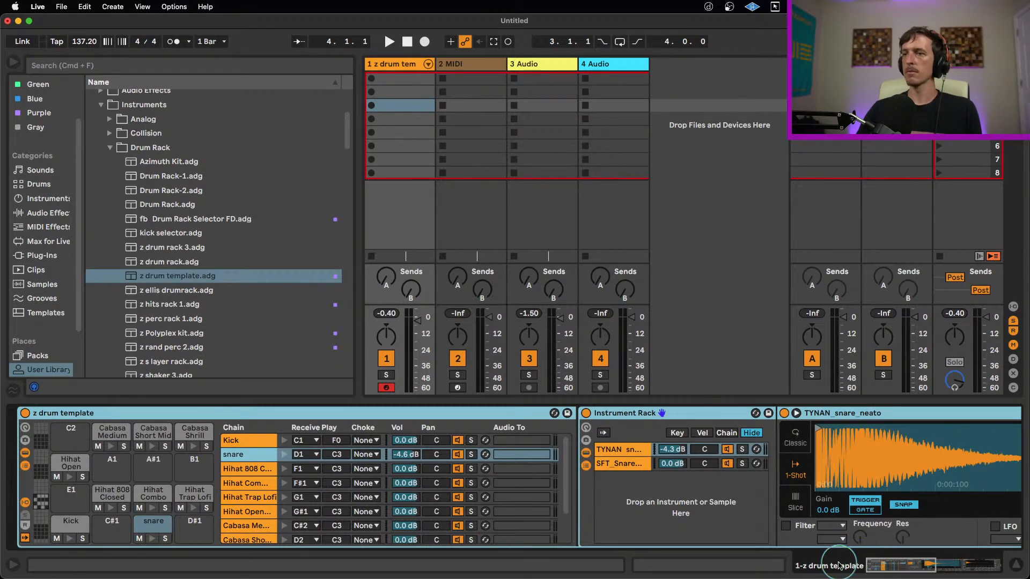
pyautogui.click(394, 133)
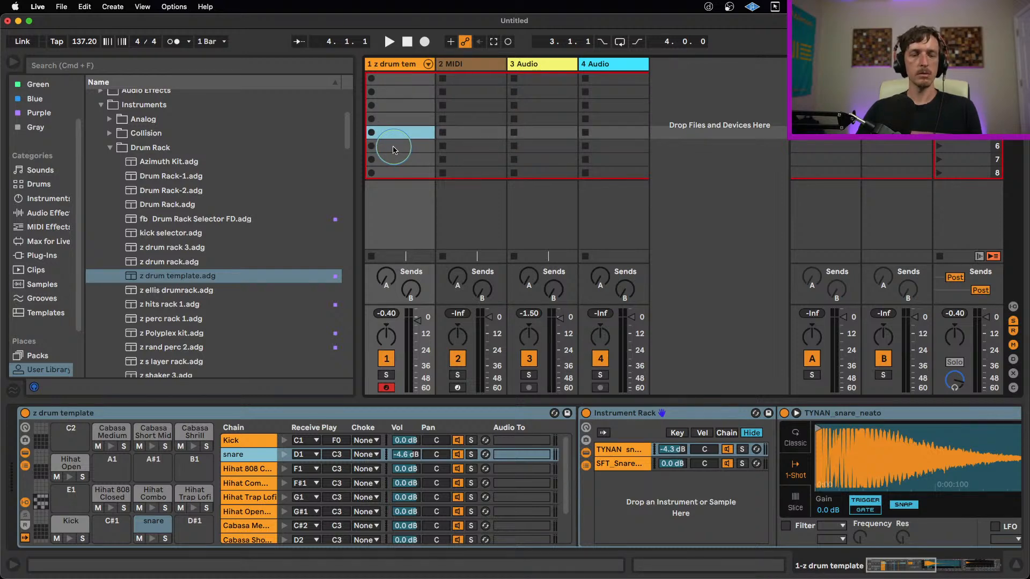
pyautogui.moveTo(418, 320); pyautogui.dragTo(419, 330)
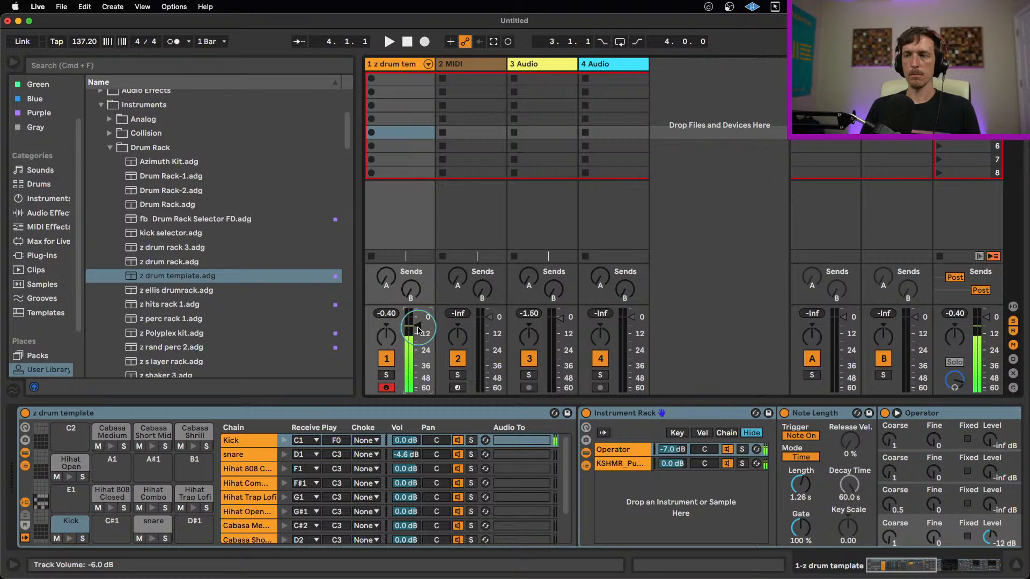
# Step: Capture the kick pattern just played as a MIDI clip in the drum track's scene 4 slot and stop playback
pyautogui.click(397, 115)
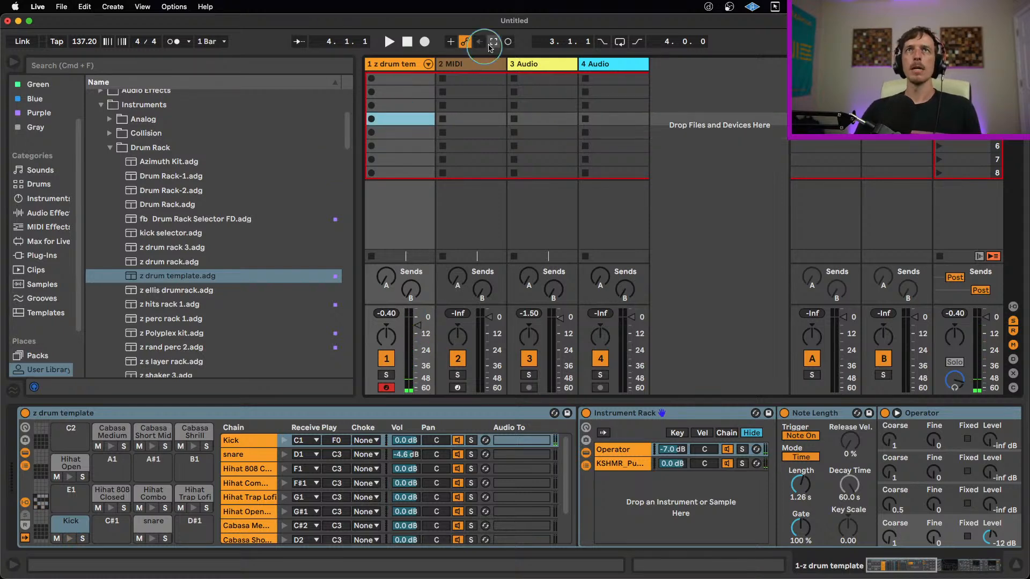
pyautogui.click(491, 42)
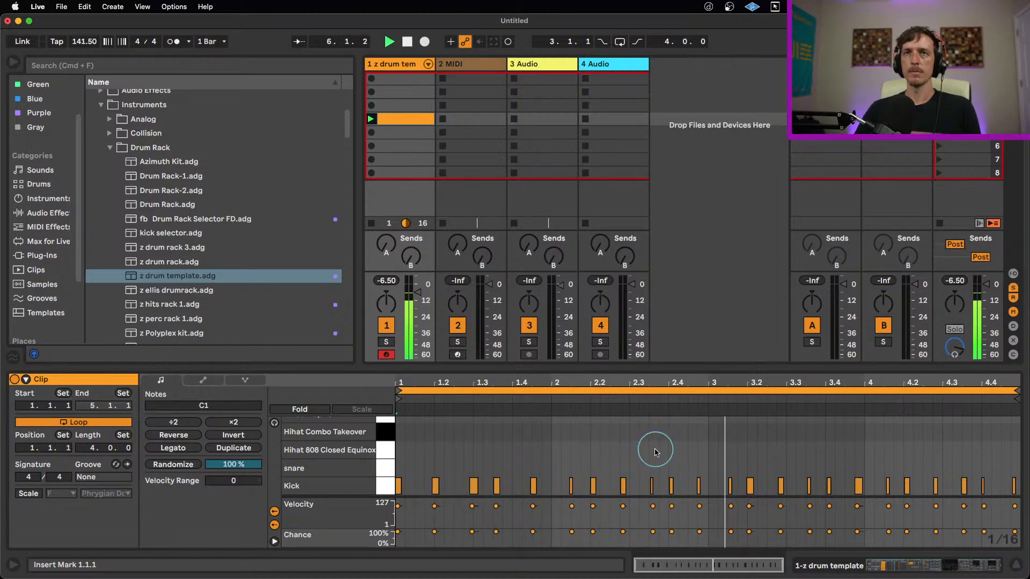
pyautogui.press('space')
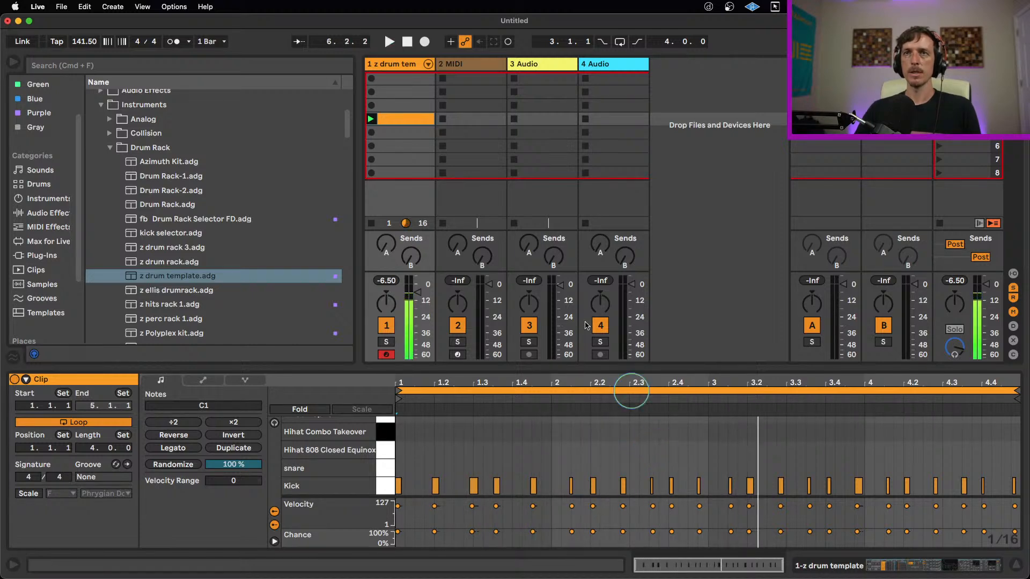
# Step: Move the captured clip to the drum track's scene 3 slot and capture the newly played kick pattern as a clip in scene 4
pyautogui.moveTo(410, 122); pyautogui.dragTo(410, 108)
pyautogui.click(404, 121)
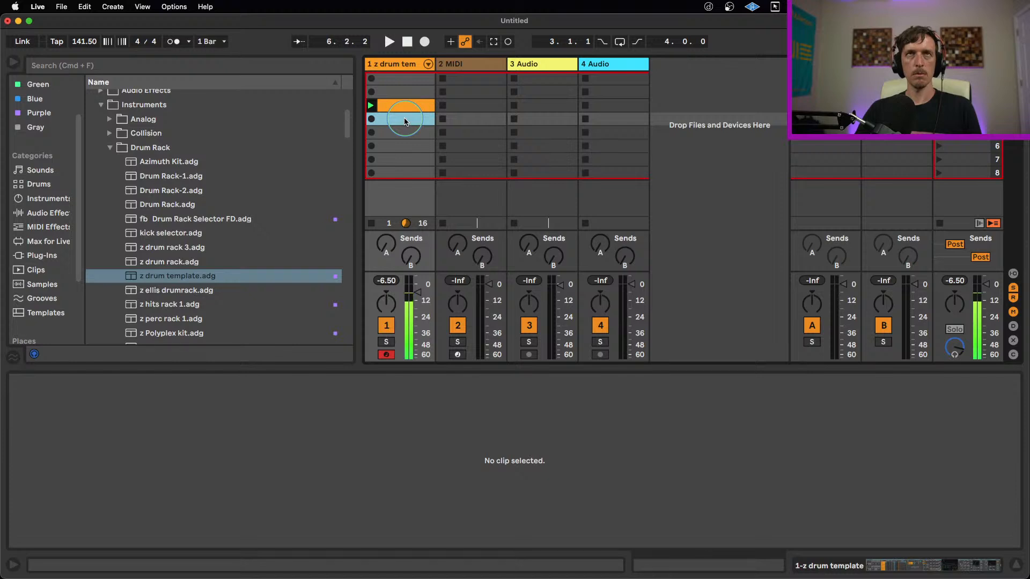
pyautogui.click(493, 42)
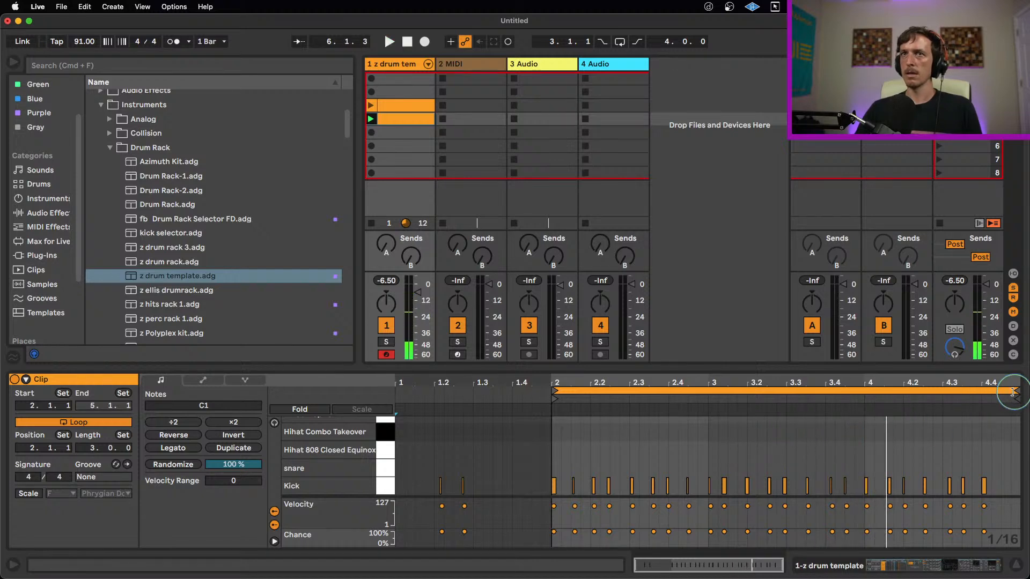
# Step: Shorten the new kick clip's loop to two bars, from 2.1.1 to 4.1.1, and audition it
pyautogui.moveTo(997, 394); pyautogui.dragTo(864, 406)
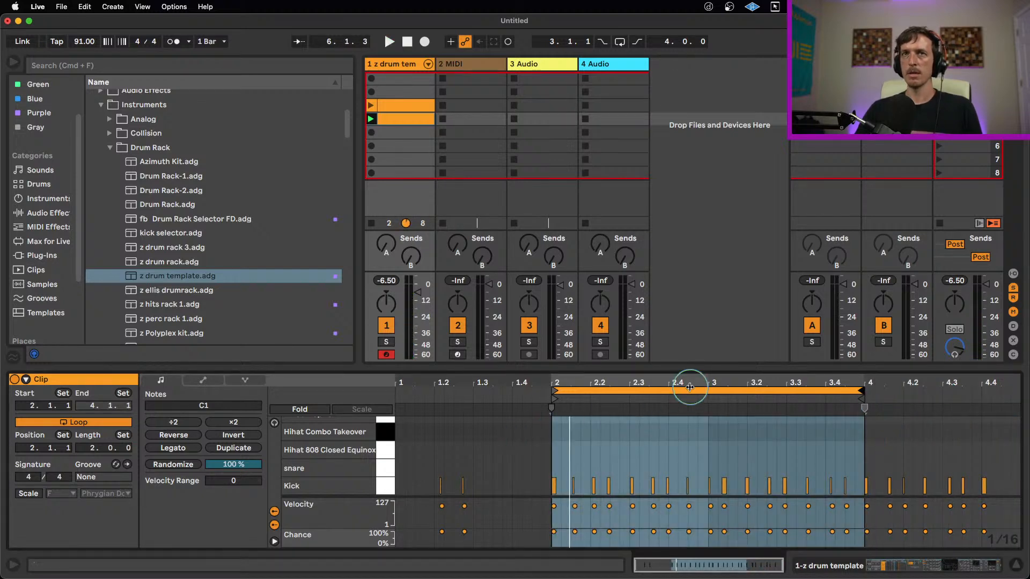
pyautogui.moveTo(686, 380)
pyautogui.mouseDown()
pyautogui.moveTo(686, 395)
pyautogui.moveTo(696, 396)
pyautogui.mouseUp()
pyautogui.press('space')
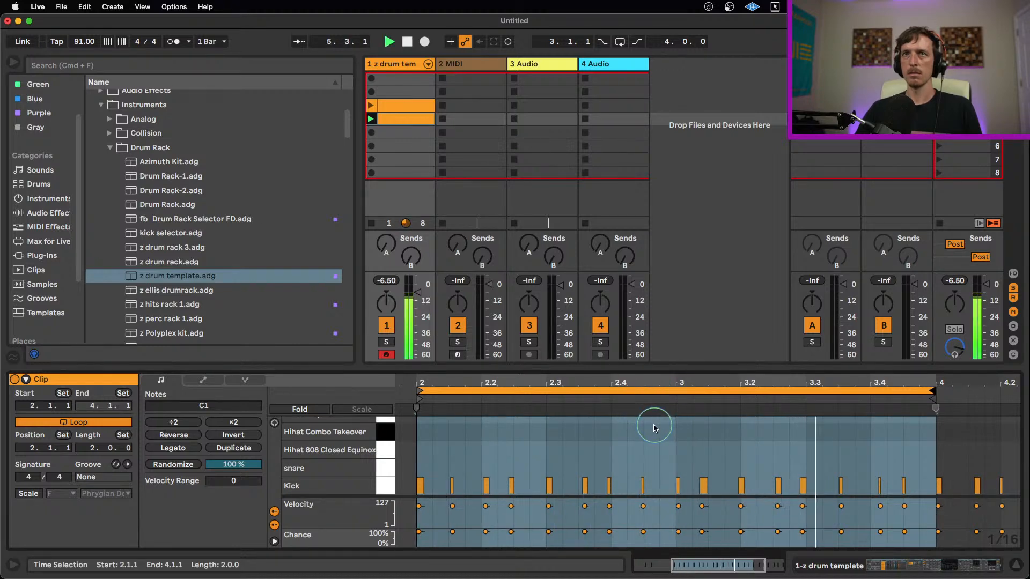
pyautogui.press('space')
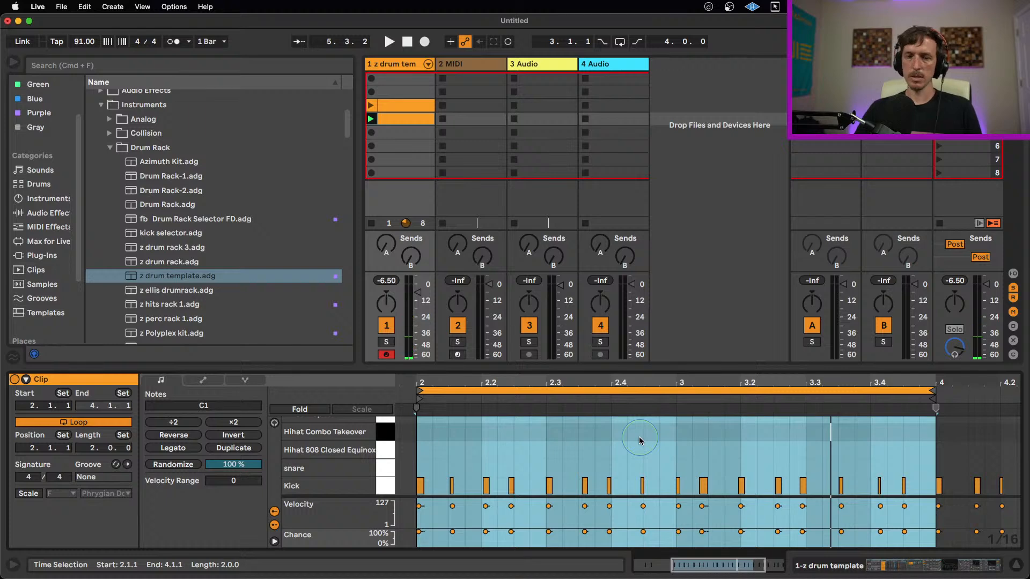
# Step: Try quantizing all kick notes to the current grid at 84%, audition the result and undo the quantization
pyautogui.press('super+l')
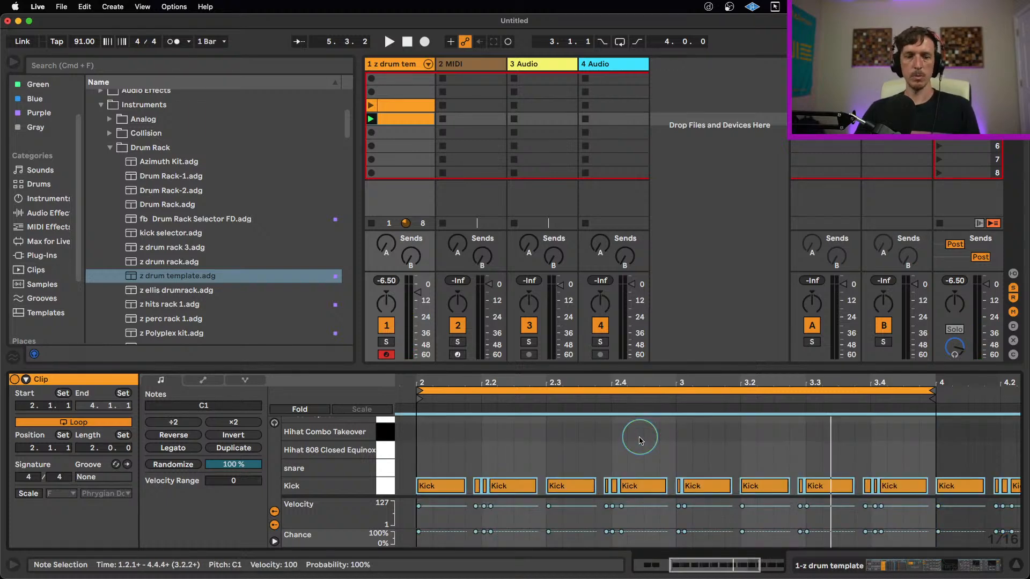
pyautogui.press('super+z')
pyautogui.press('super+shift+u')
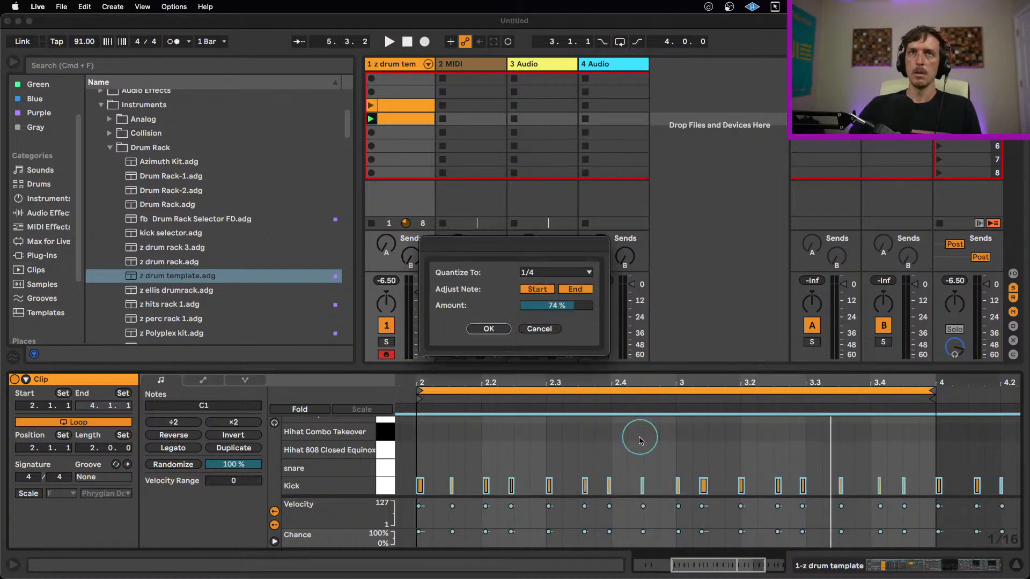
pyautogui.click(565, 273)
pyautogui.click(568, 283)
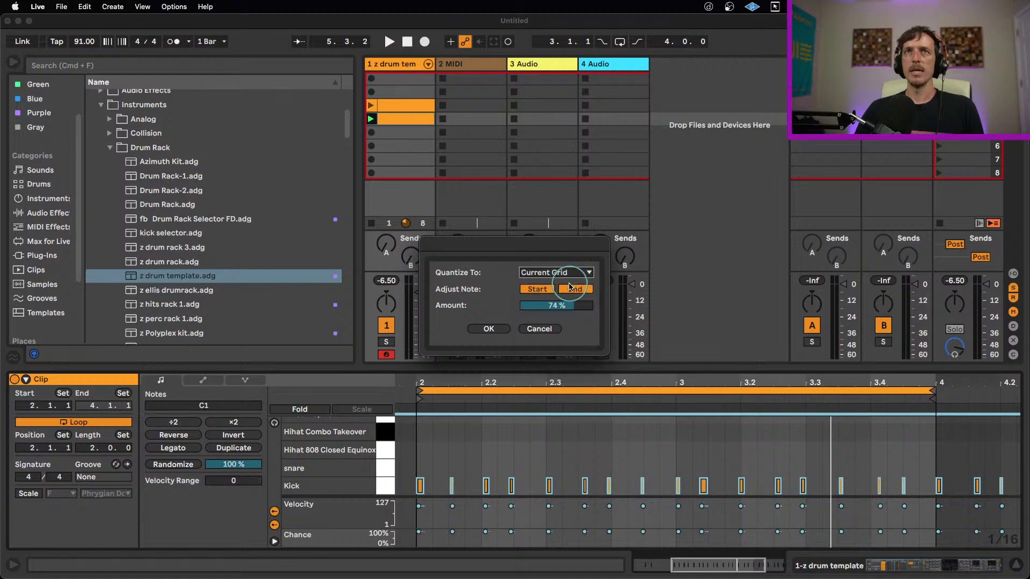
pyautogui.moveTo(561, 307); pyautogui.dragTo(562, 304)
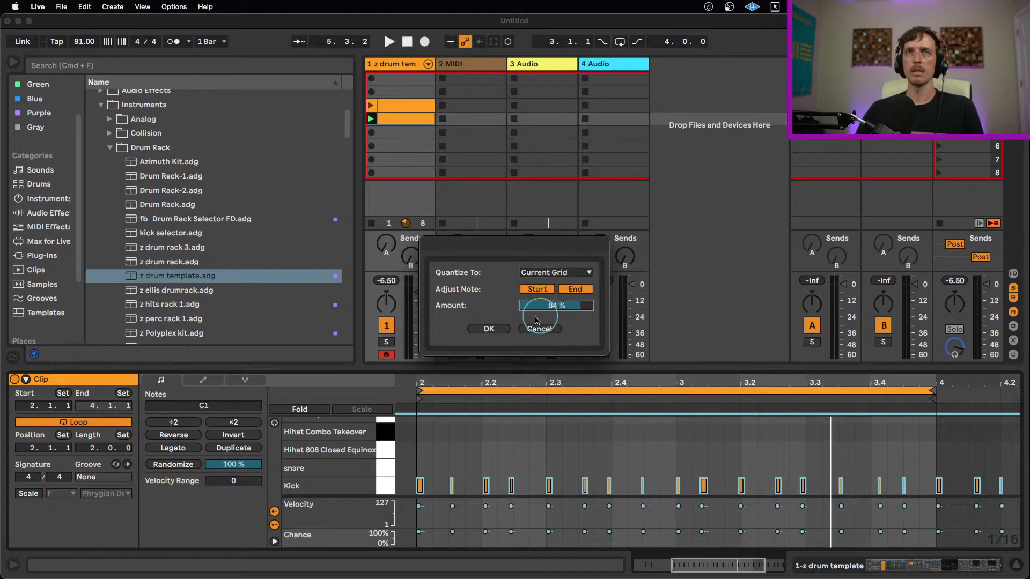
pyautogui.click(488, 328)
pyautogui.press('space')
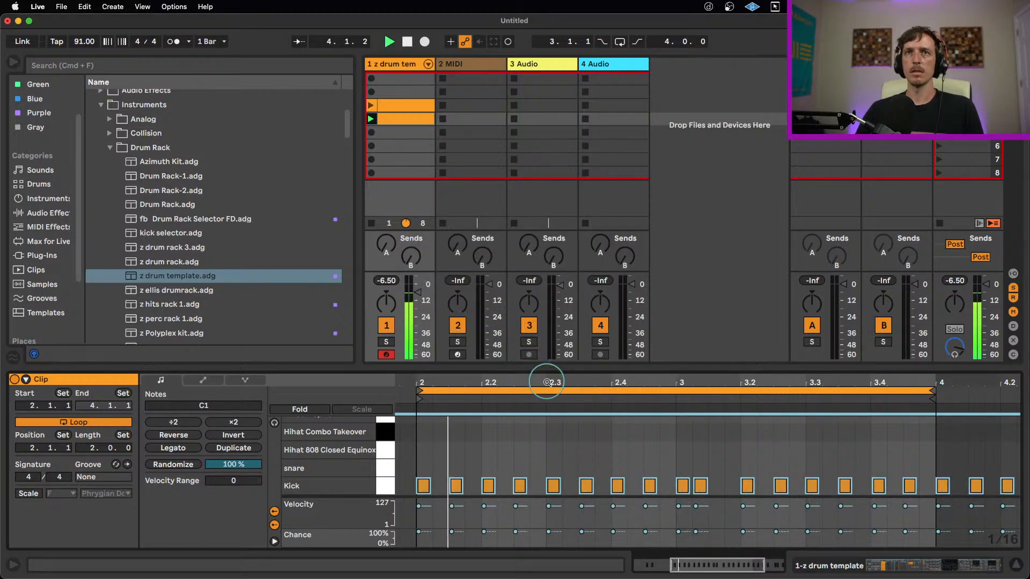
pyautogui.press('space')
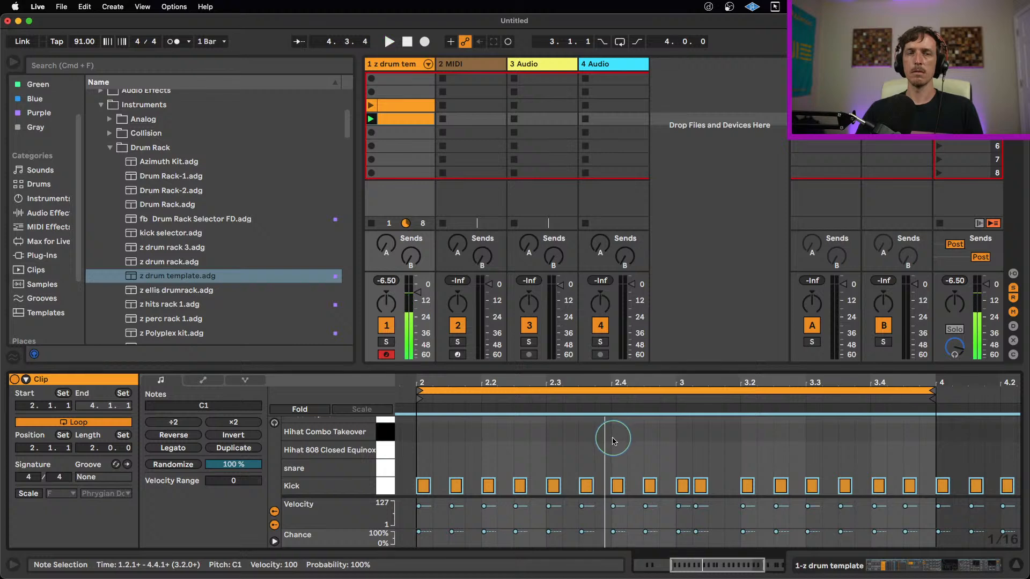
pyautogui.press('super+z')
# Step: Play back the two-bar kick loop with its original unquantized timing
pyautogui.click(536, 441)
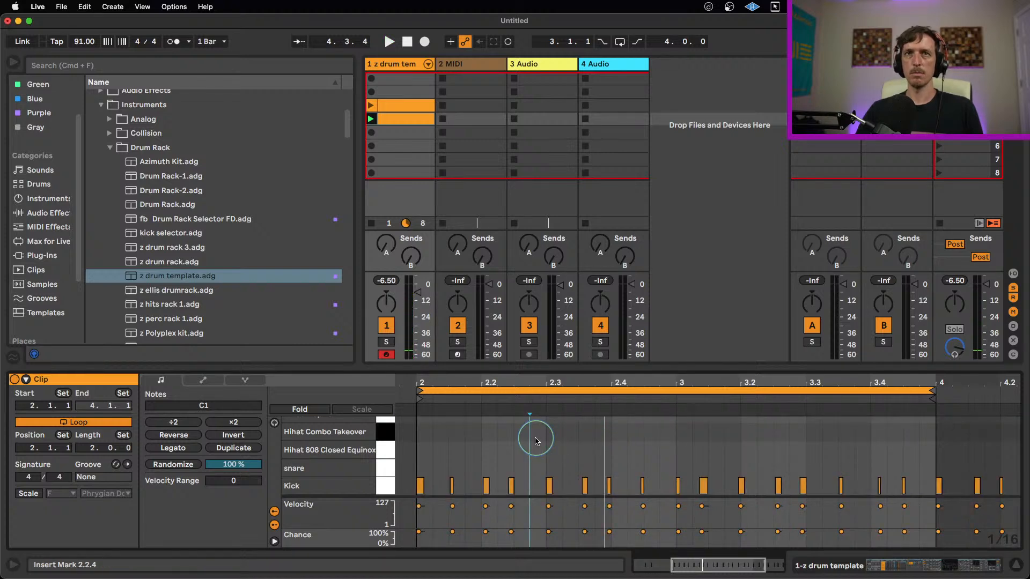
pyautogui.press('space')
pyautogui.press('space')
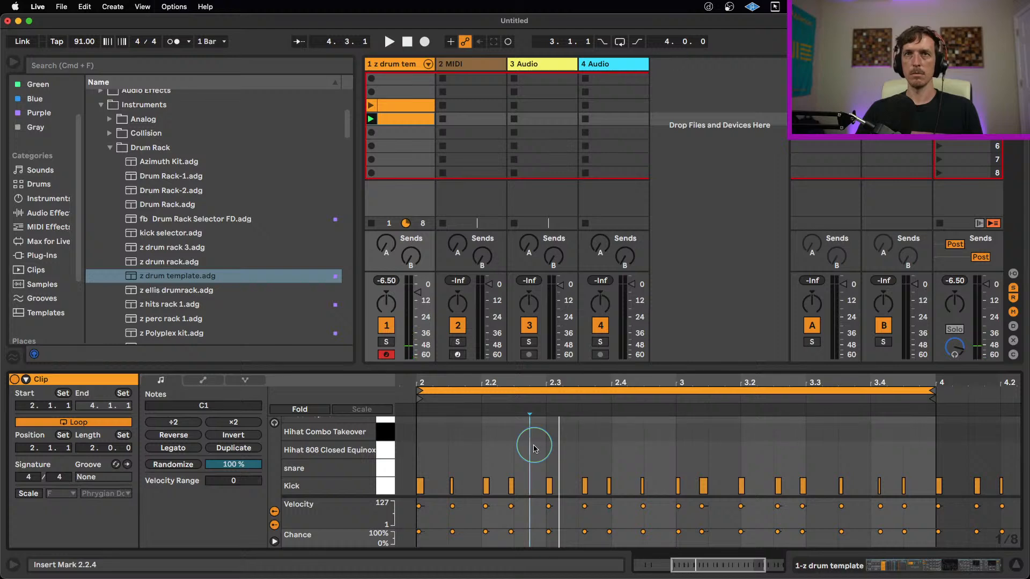
# Step: Try shifting the kick just after 2.2.2 earlier onto the grid line, return it to its played position and audition both timings
pyautogui.click(517, 473)
pyautogui.click(511, 484)
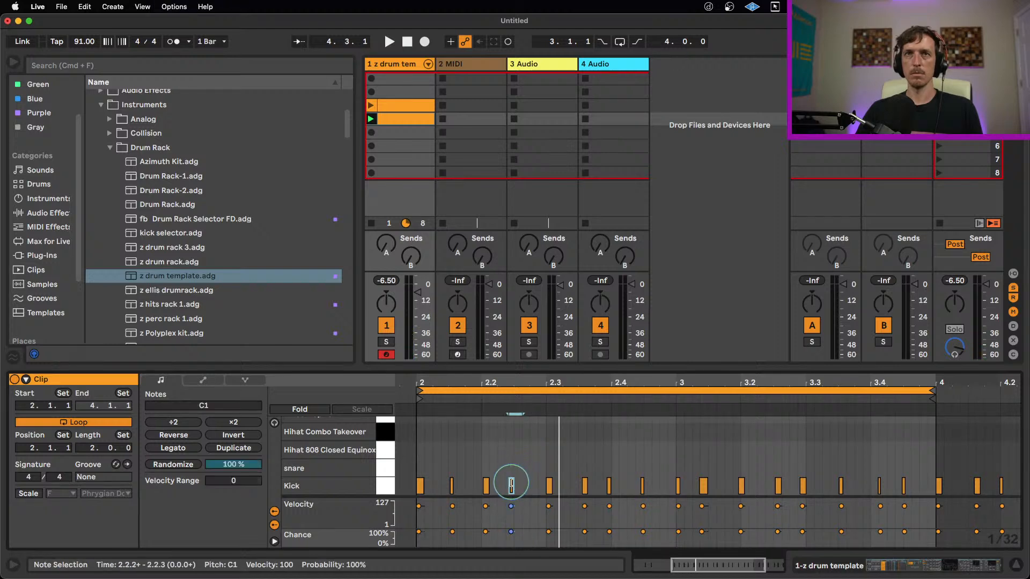
pyautogui.press('space')
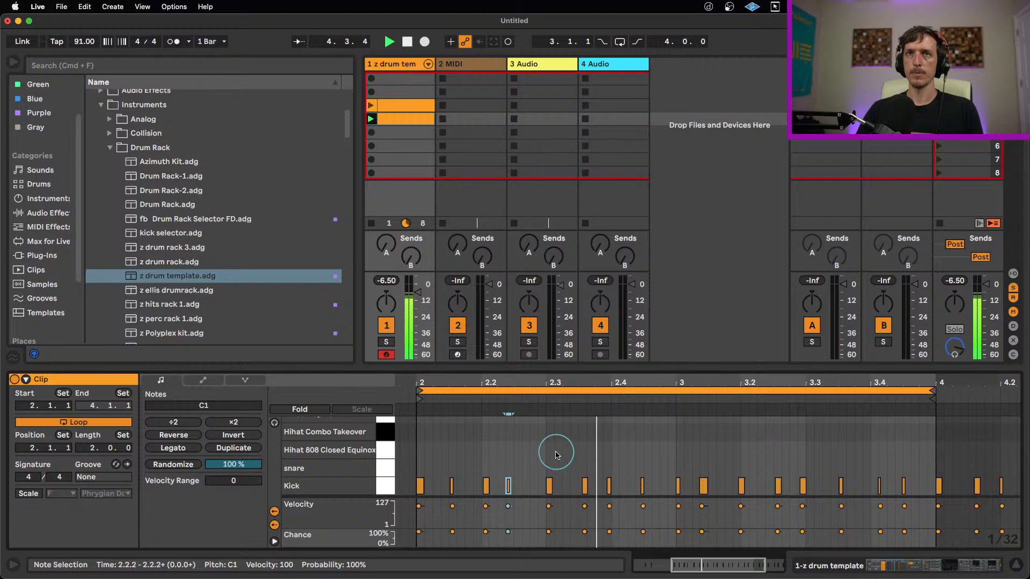
pyautogui.hotkey('alt', 'Right')
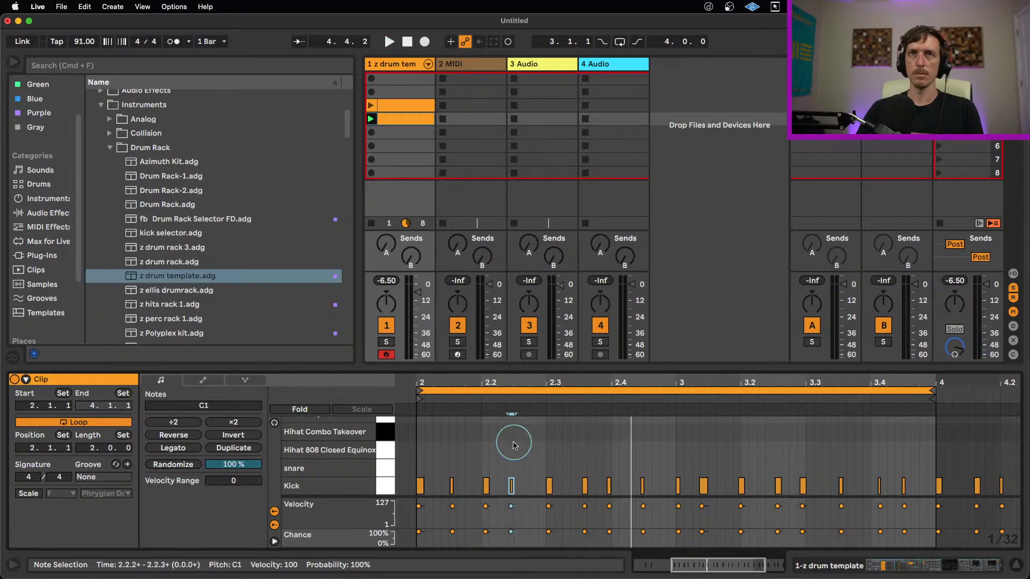
pyautogui.press('space')
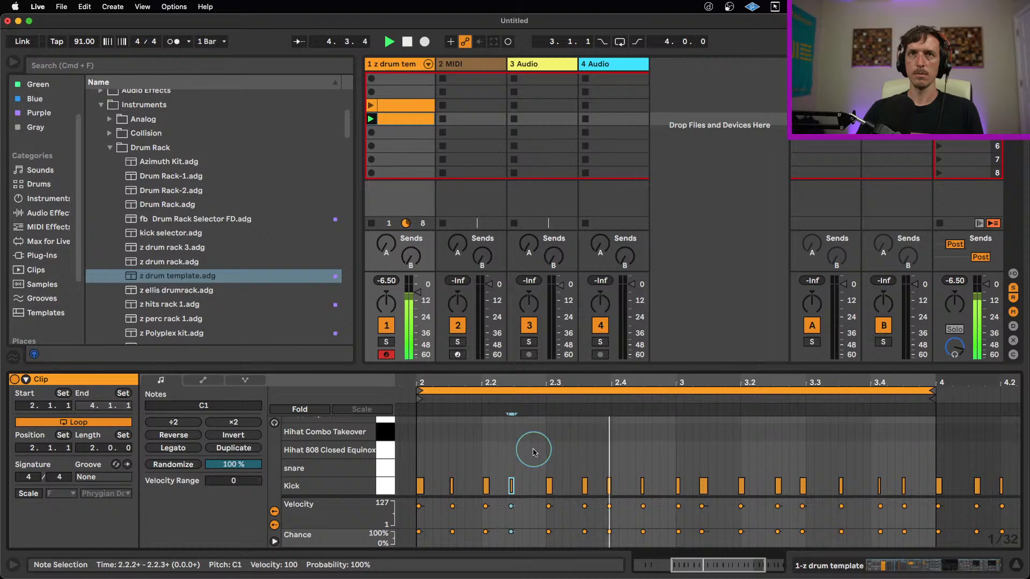
pyautogui.press('space')
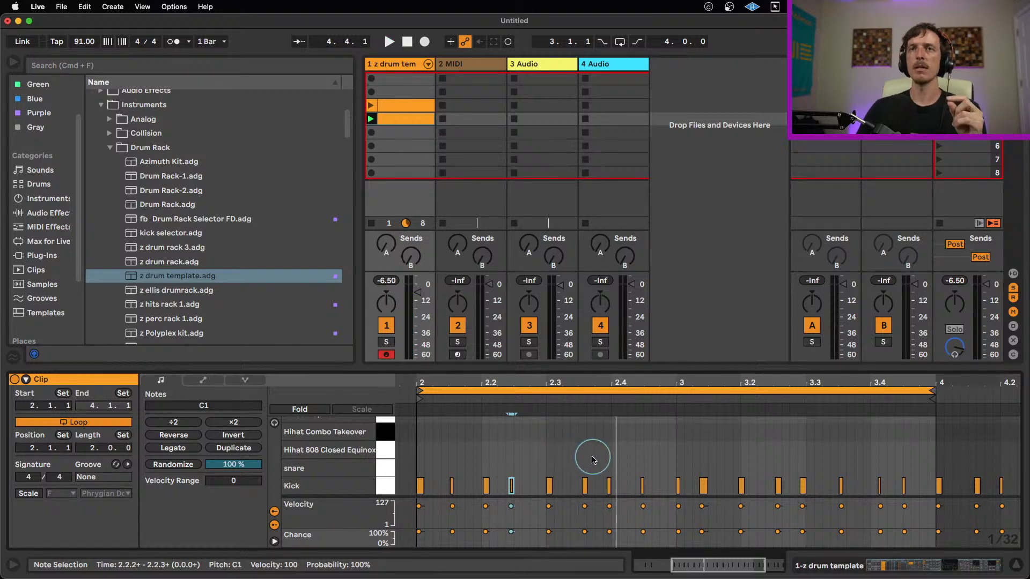
pyautogui.click(538, 452)
pyautogui.press('space')
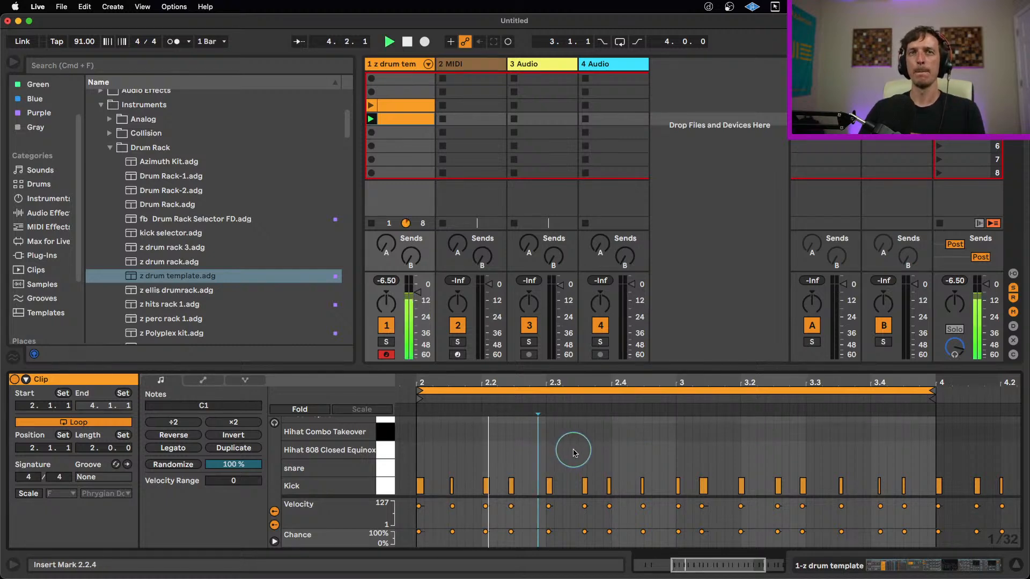
pyautogui.press('space')
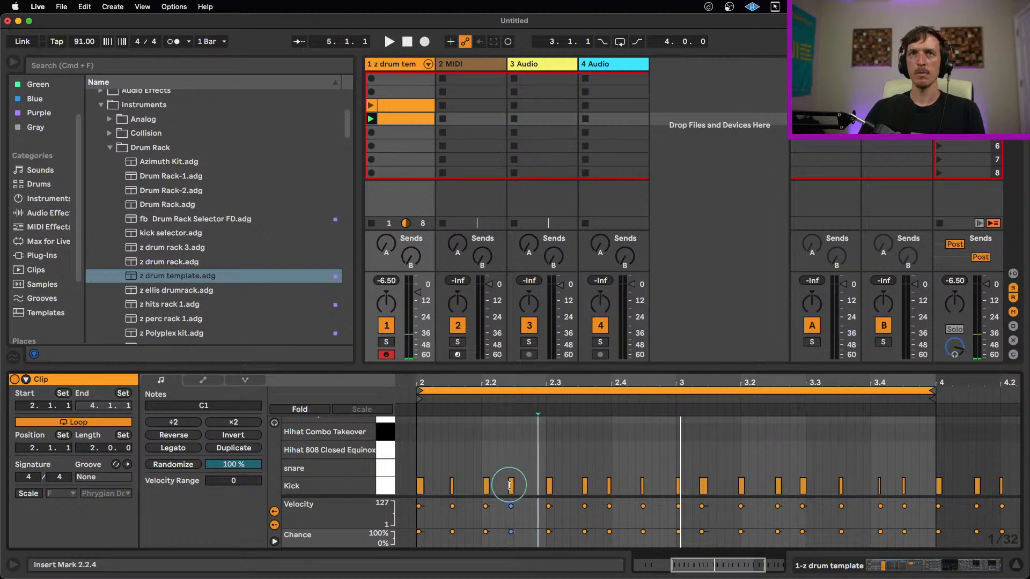
# Step: Try moving the kick just after 2.2.2 to 2.2.3, listen to the change and undo the move
pyautogui.click(452, 486)
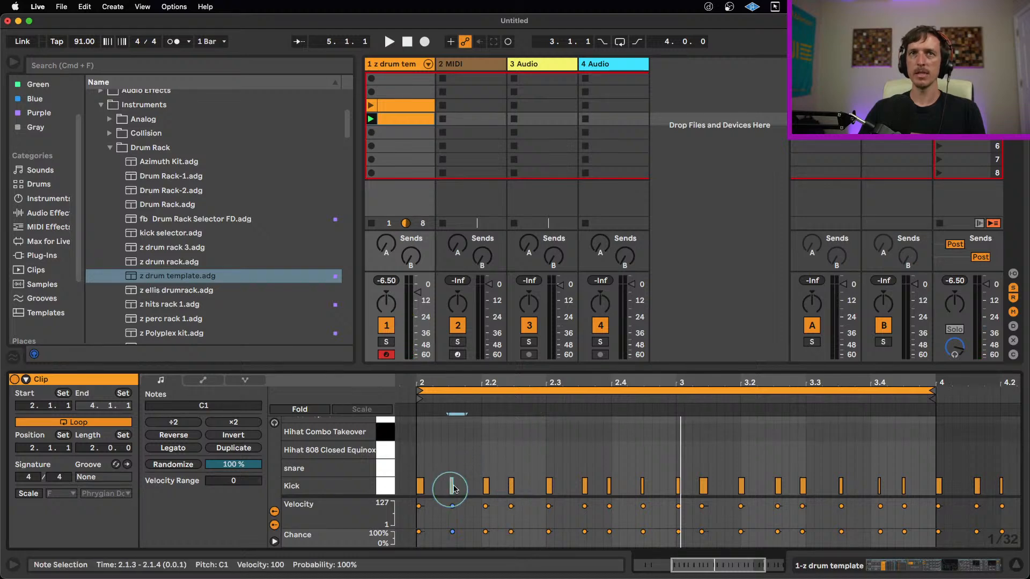
pyautogui.click(512, 483)
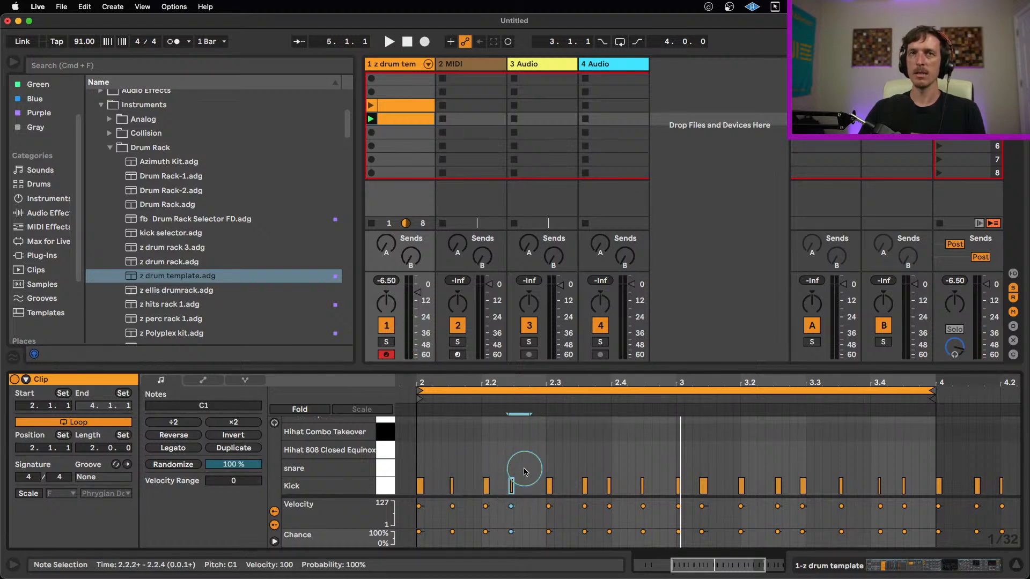
pyautogui.press('space')
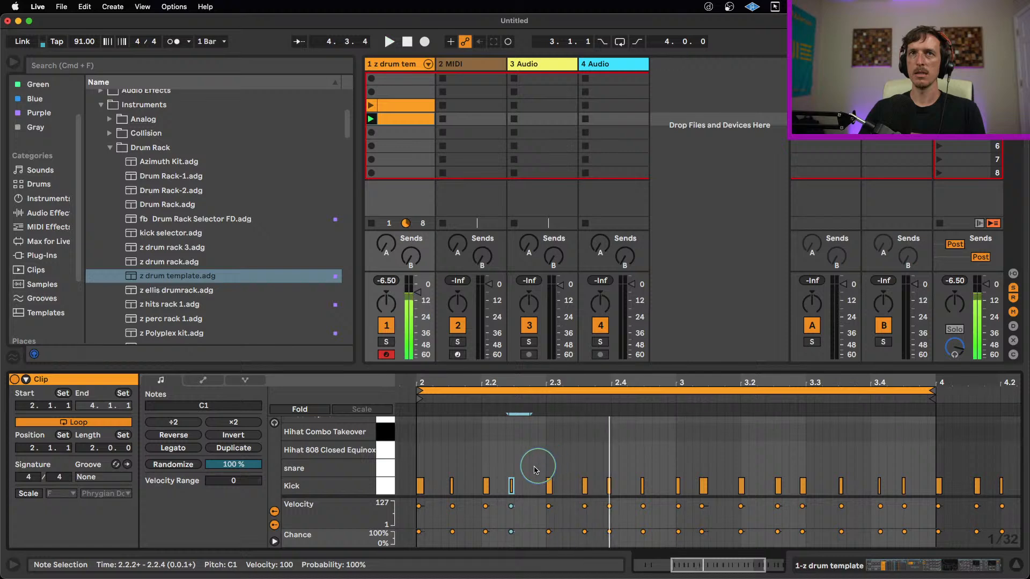
pyautogui.moveTo(530, 469); pyautogui.dragTo(516, 485)
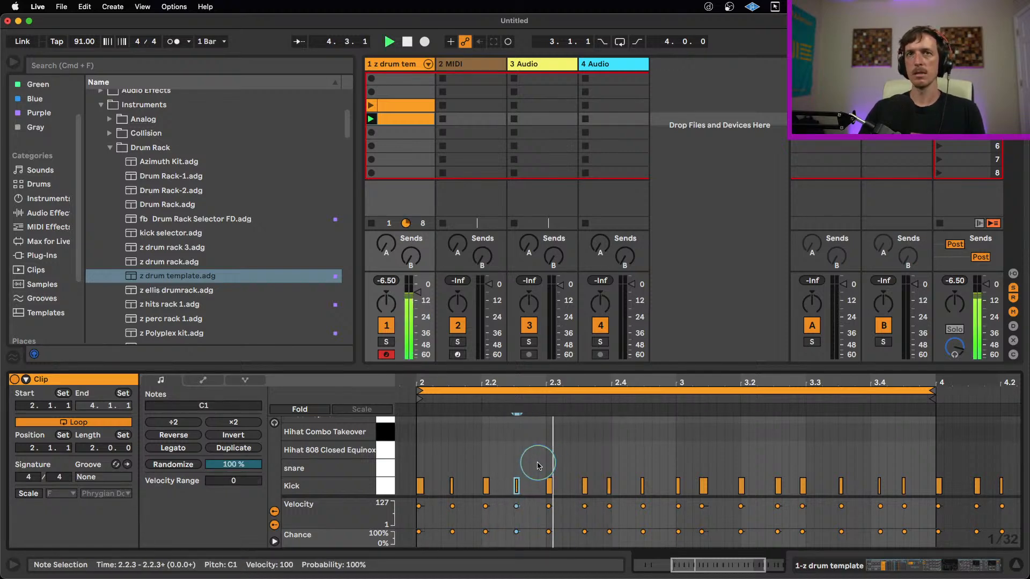
pyautogui.press('super+z')
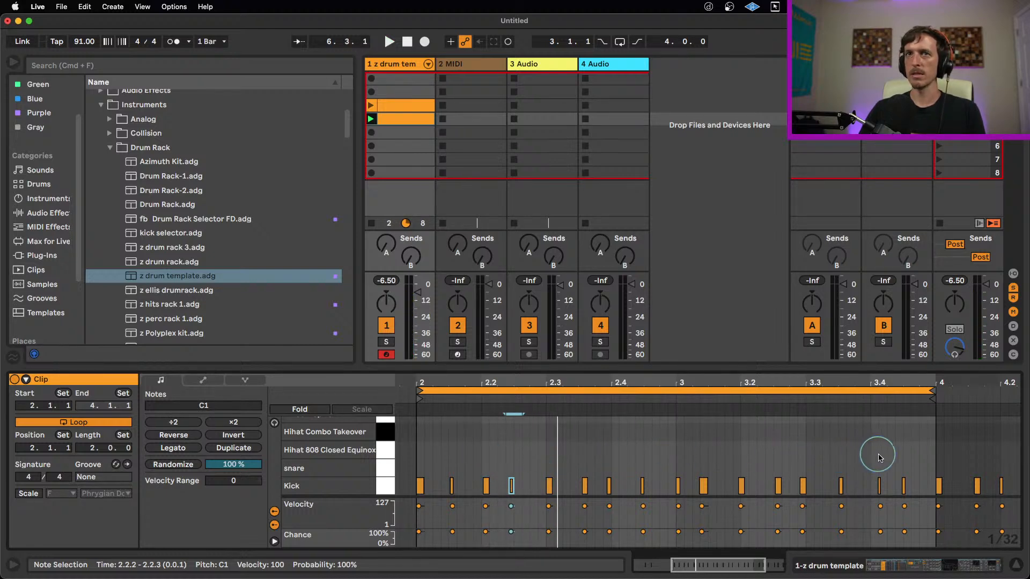
# Step: Try snapping the kick just after 3.4.1 onto the beat, shift it back to its late position and audition the loop
pyautogui.moveTo(890, 458); pyautogui.dragTo(873, 488)
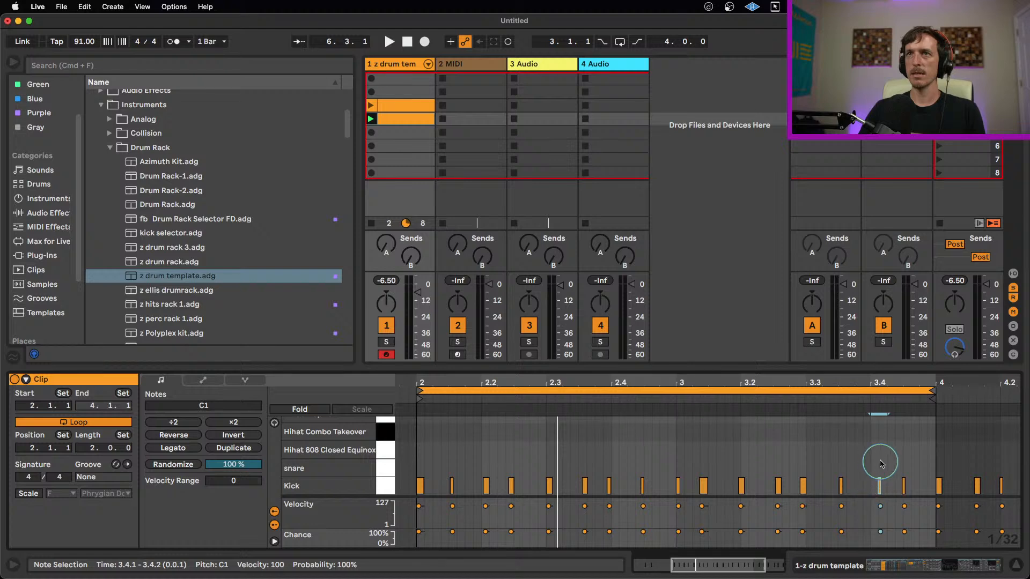
pyautogui.hotkey('shift', 'Left')
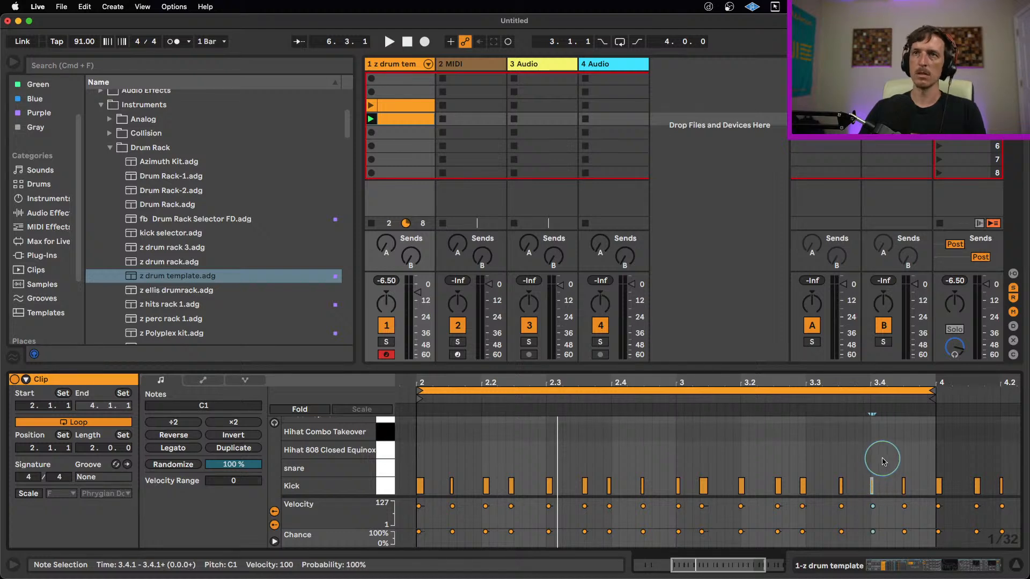
pyautogui.hotkey('alt', 'Right')
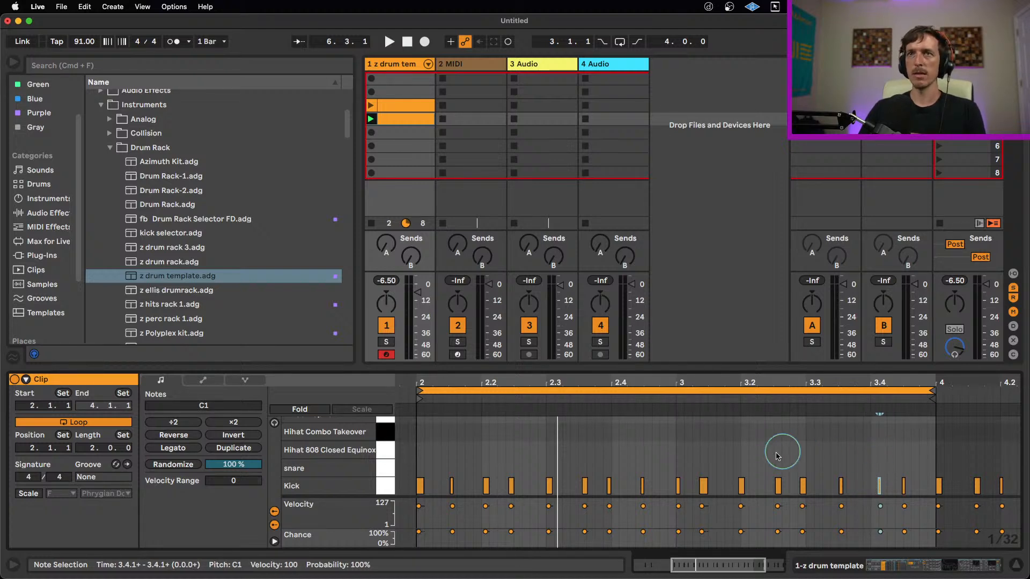
pyautogui.click(582, 450)
pyautogui.press('space')
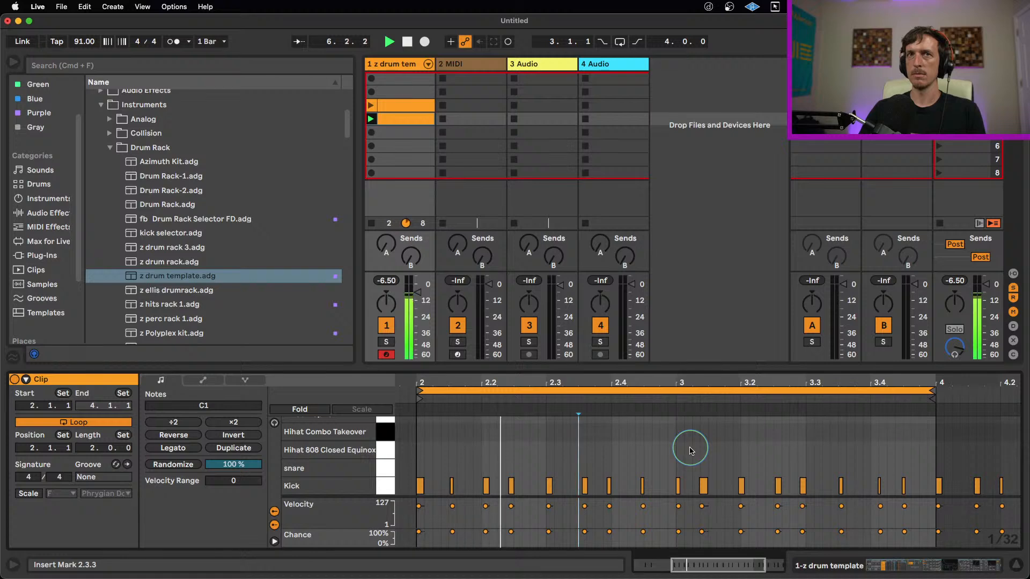
pyautogui.press('space')
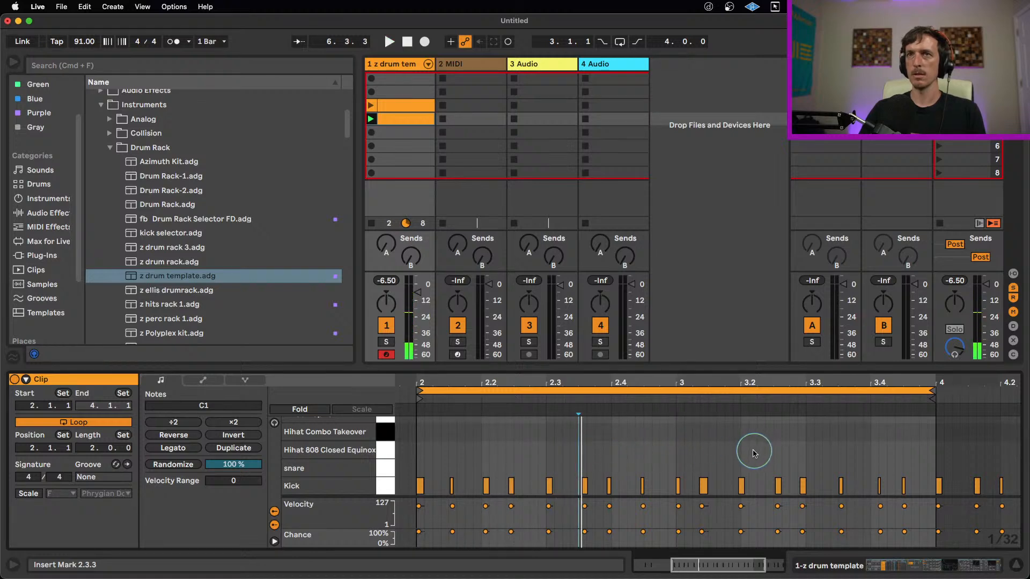
# Step: Loop only the second bar, 3.1.1 to 4.1.1, to audition it, and extend the loop start back to 2.1.1
pyautogui.moveTo(420, 393); pyautogui.dragTo(675, 414)
pyautogui.press('space')
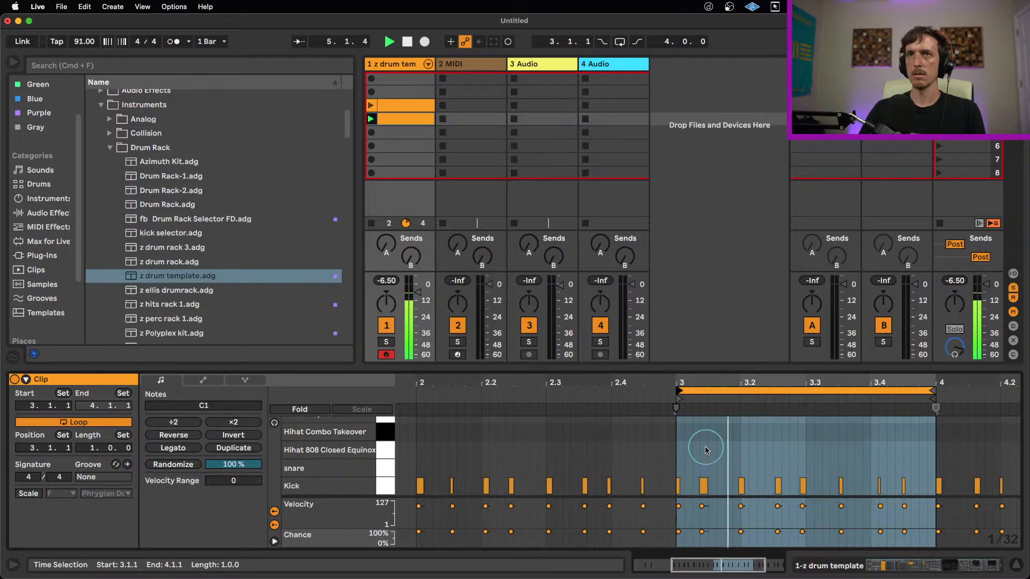
pyautogui.moveTo(678, 391)
pyautogui.mouseDown()
pyautogui.moveTo(457, 420)
pyautogui.moveTo(545, 421)
pyautogui.mouseUp()
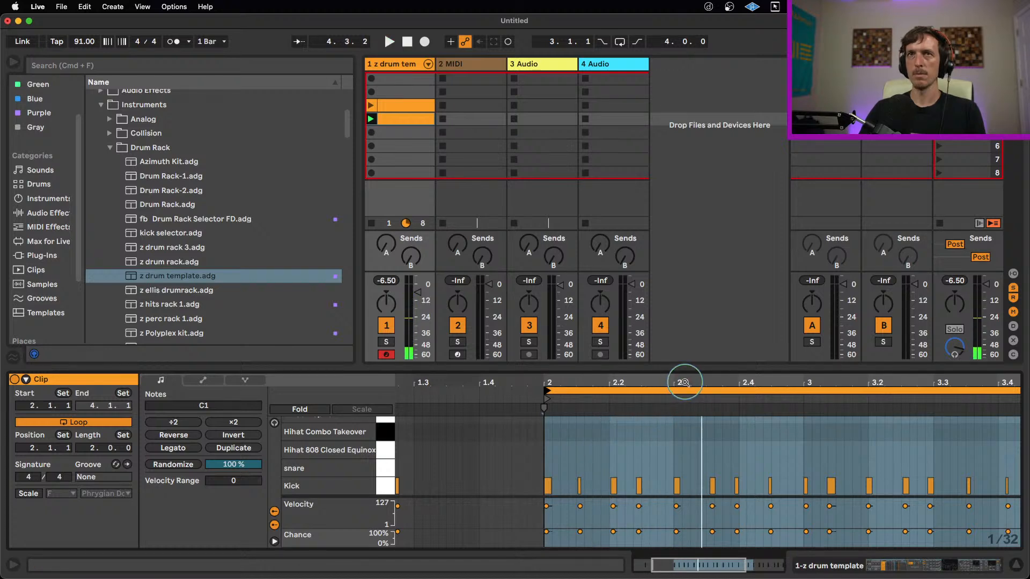
pyautogui.moveTo(684, 383); pyautogui.dragTo(570, 382)
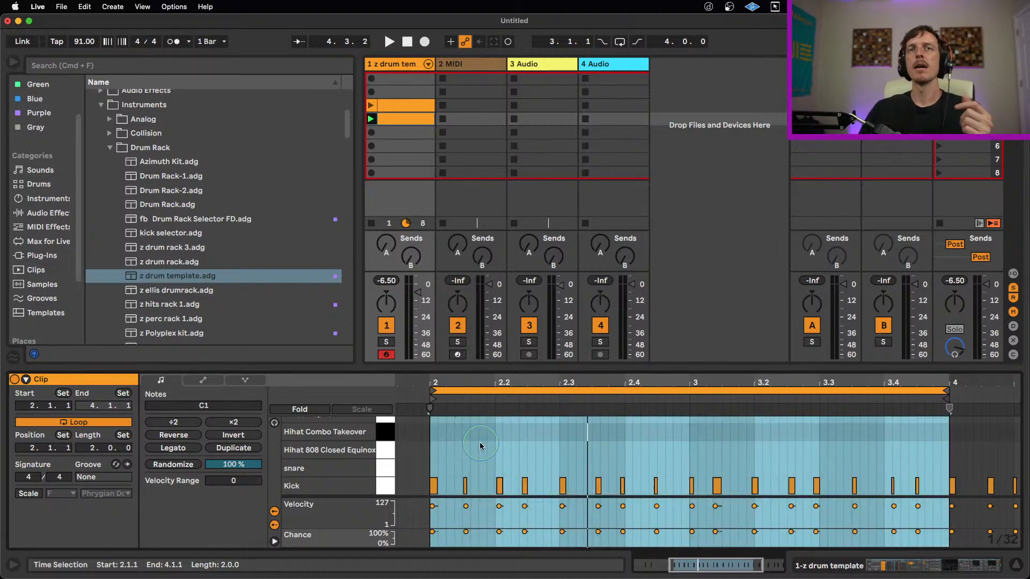
# Step: Clear the time selection and play the restored loop to review the timing of the kick notes in its first bar
pyautogui.click(480, 448)
pyautogui.moveTo(500, 379); pyautogui.dragTo(498, 382)
pyautogui.click(584, 426)
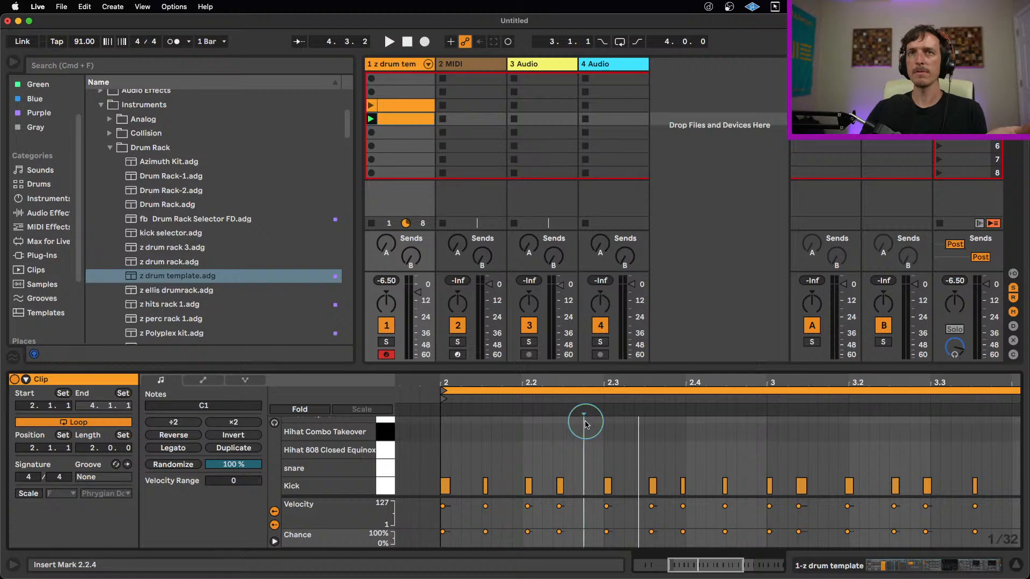
pyautogui.press('space')
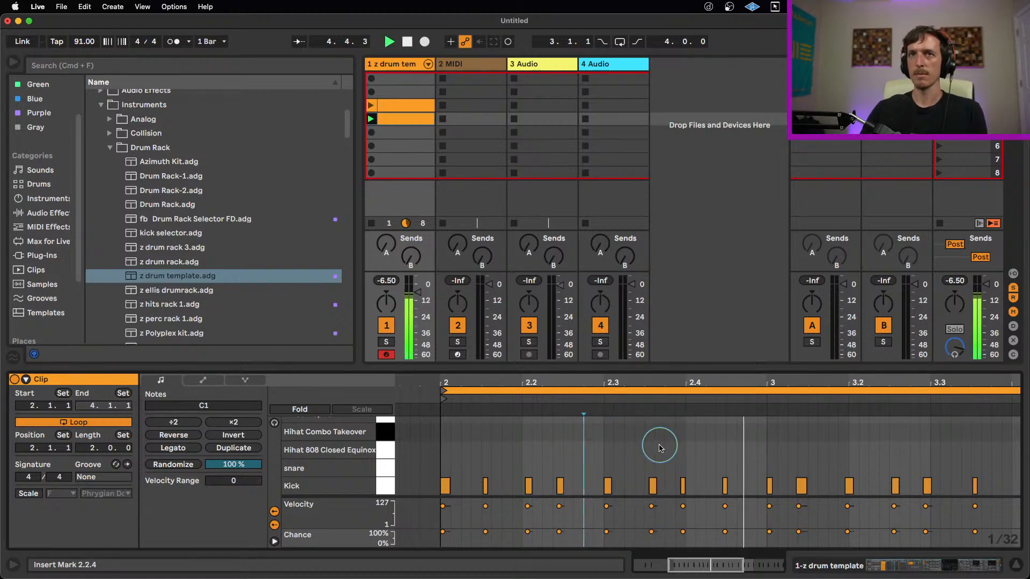
# Step: Shift the kick just before 2.4.3 in the first bar slightly later to 2.4.3 and audition the loop
pyautogui.click(725, 485)
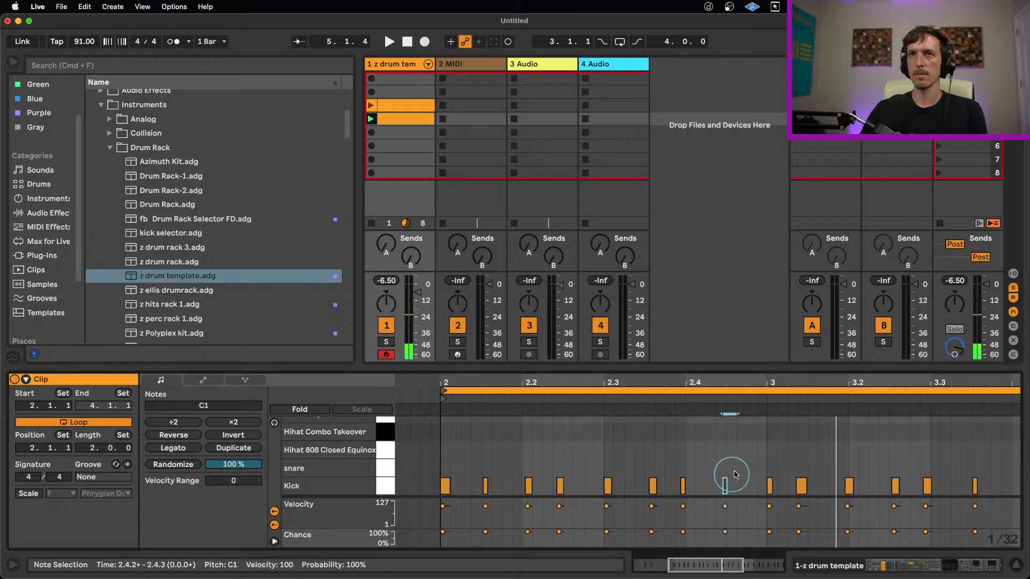
pyautogui.click(735, 451)
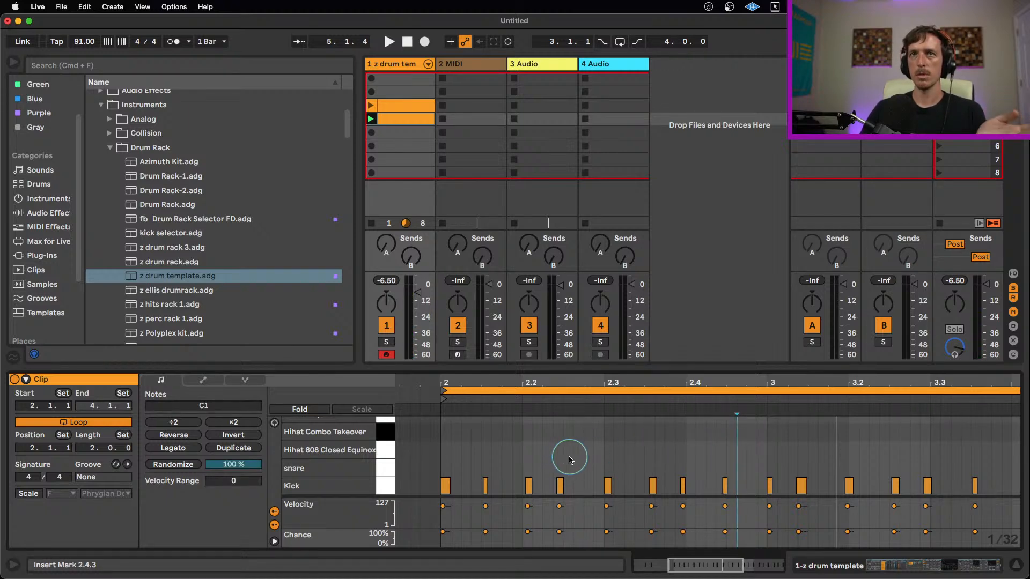
pyautogui.moveTo(735, 462); pyautogui.dragTo(724, 484)
pyautogui.press('space')
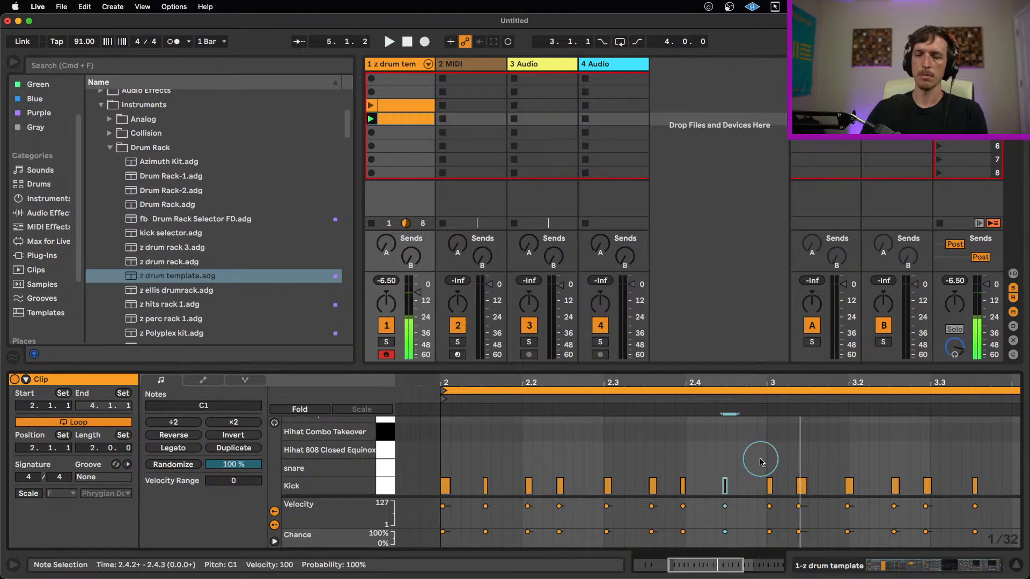
pyautogui.press('Right')
pyautogui.press('space')
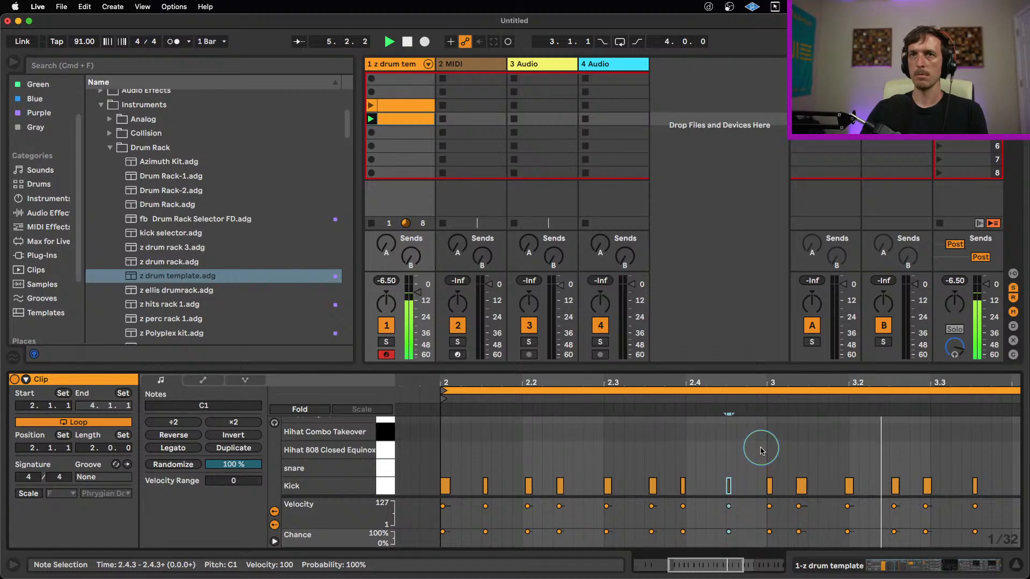
pyautogui.press('space')
pyautogui.press('space')
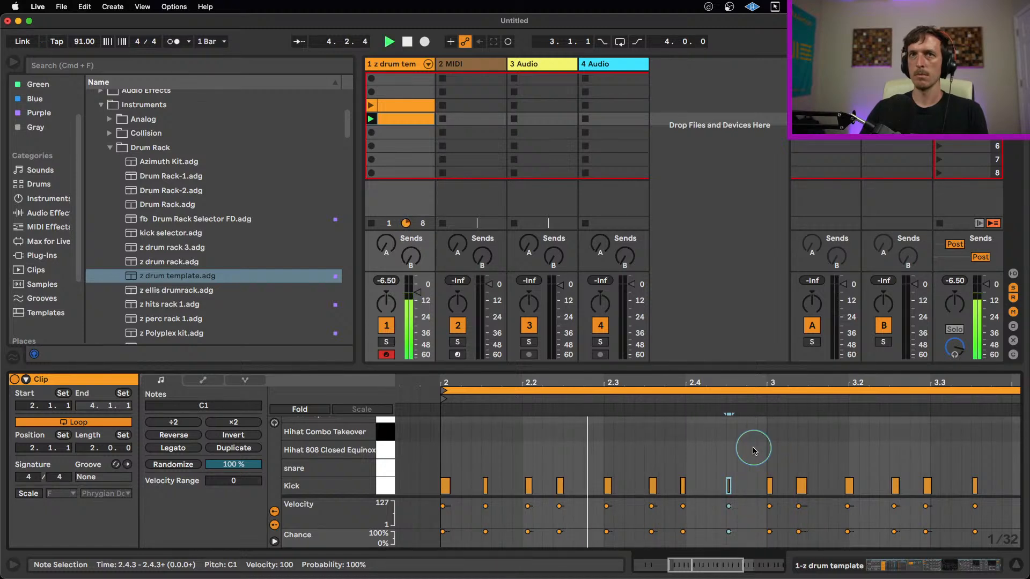
# Step: Move the kick just after 3.4.1 earlier to just ahead of the beat, auditioning the loop between adjustments
pyautogui.moveTo(755, 382); pyautogui.dragTo(639, 370)
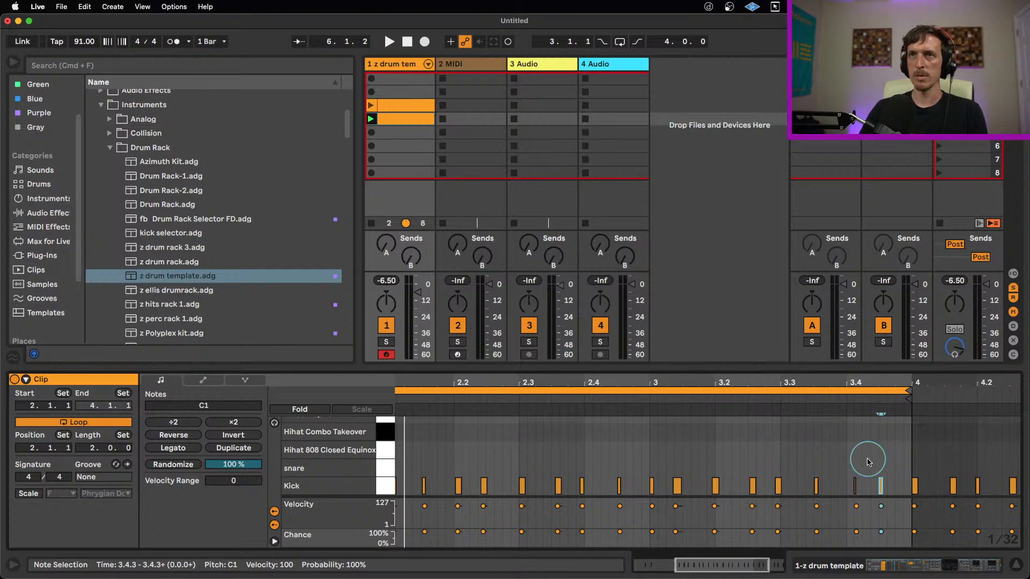
pyautogui.click(858, 471)
pyautogui.click(854, 486)
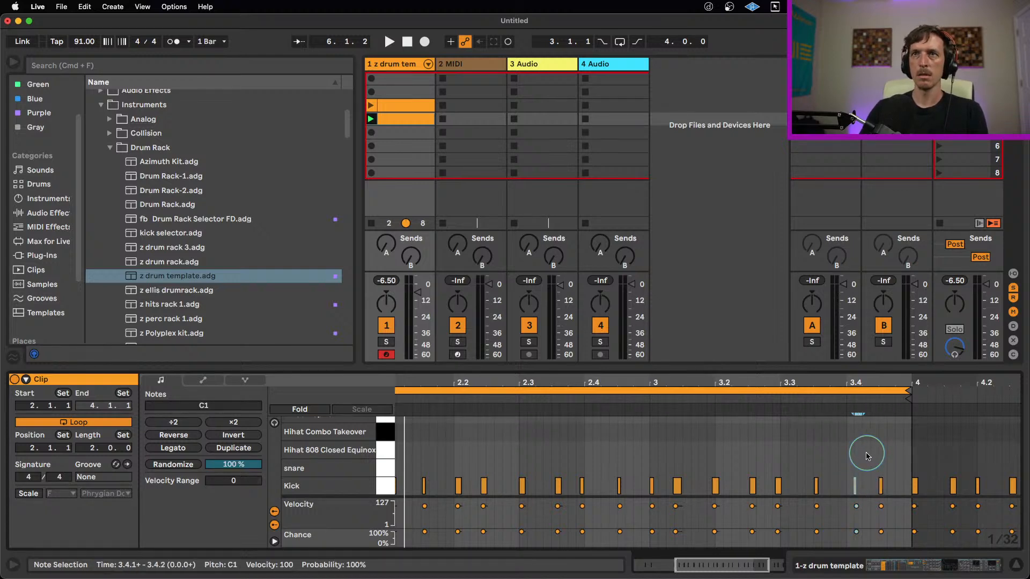
pyautogui.press('super+Left')
pyautogui.press('super+Left')
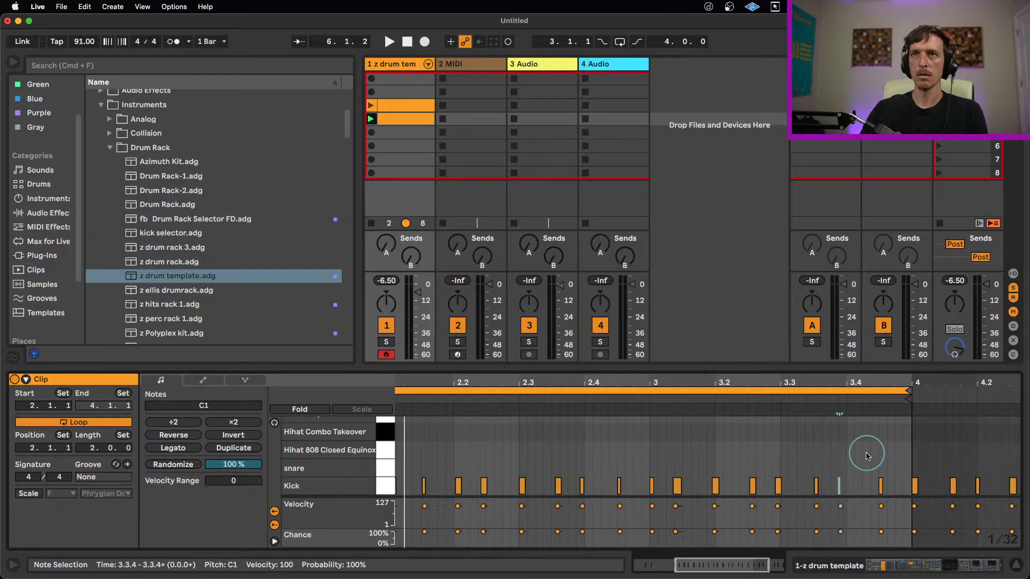
pyautogui.press('space')
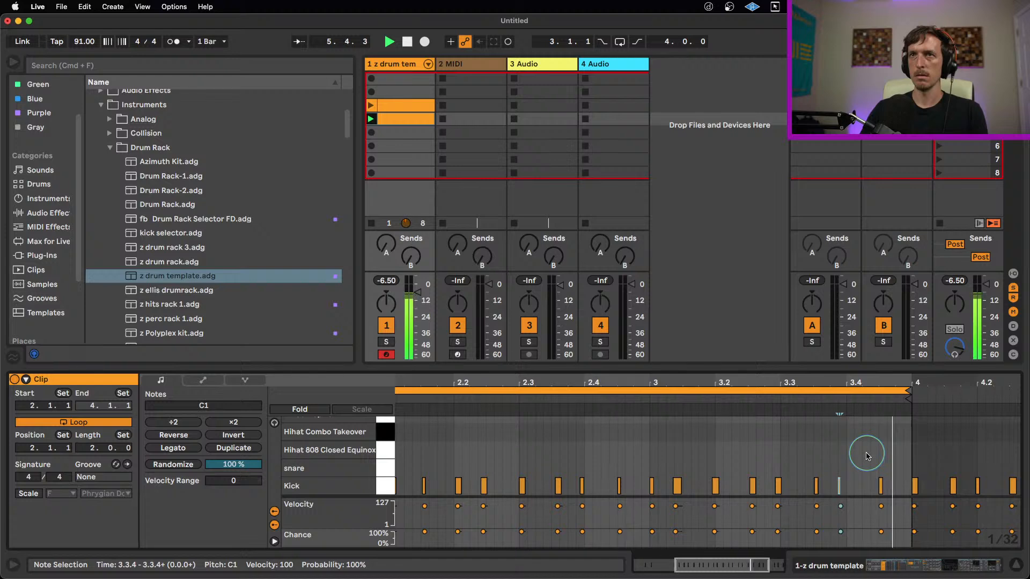
pyautogui.press('space')
pyautogui.press('Right')
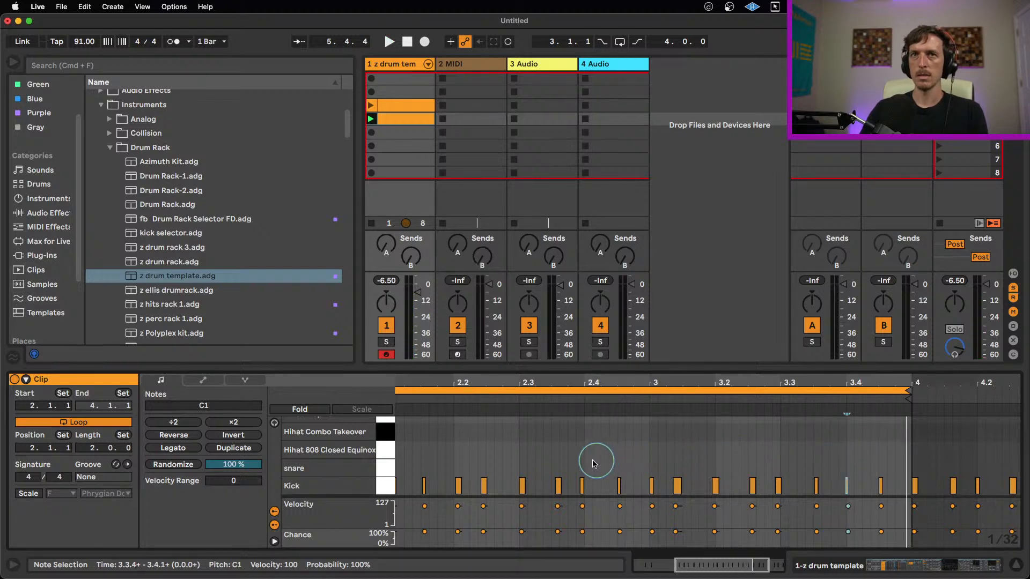
pyautogui.moveTo(587, 390); pyautogui.dragTo(605, 383)
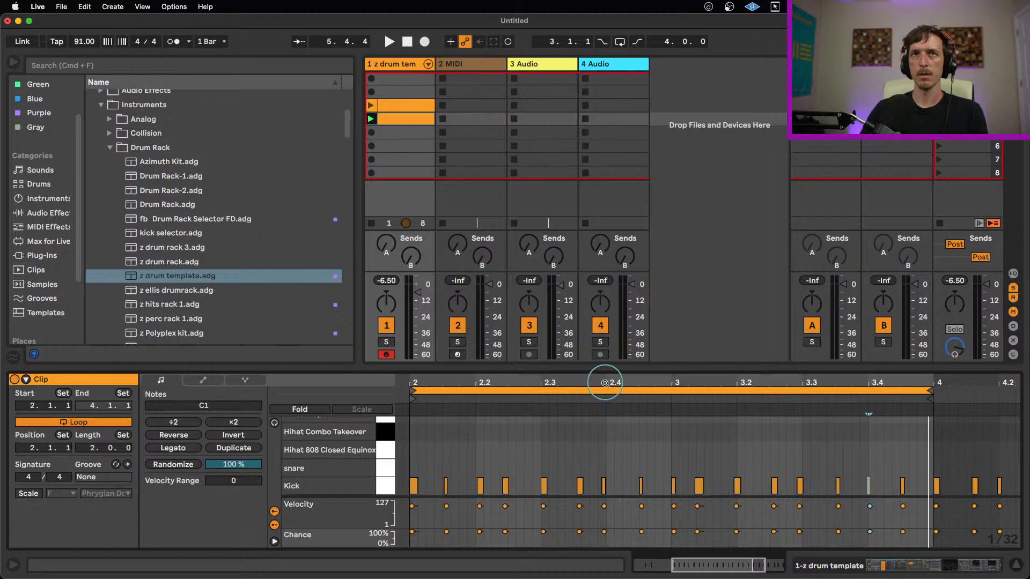
pyautogui.press('space')
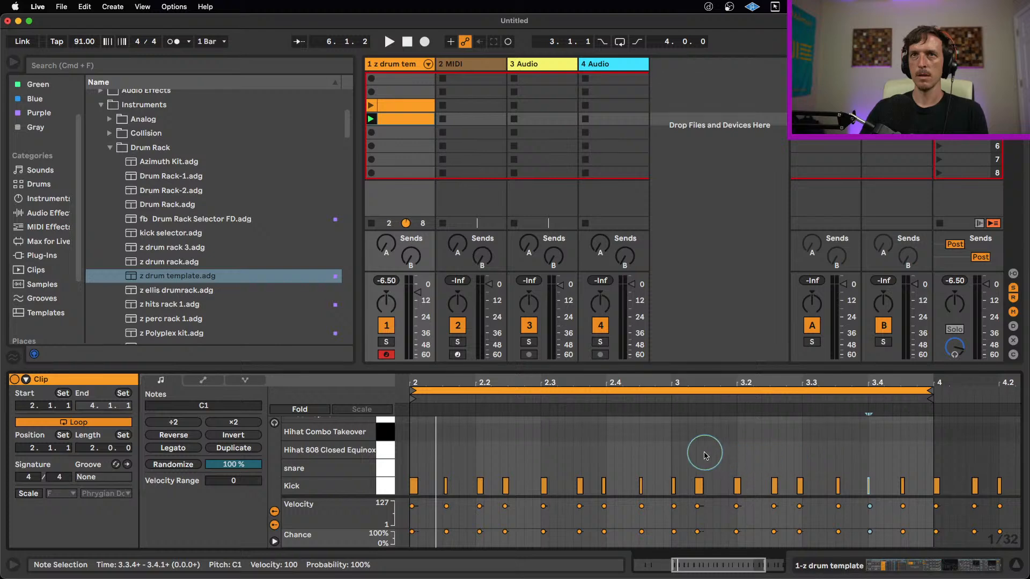
# Step: Select kick notes across both bars to examine their timing against the grid, and play the loop to compare
pyautogui.click(445, 485)
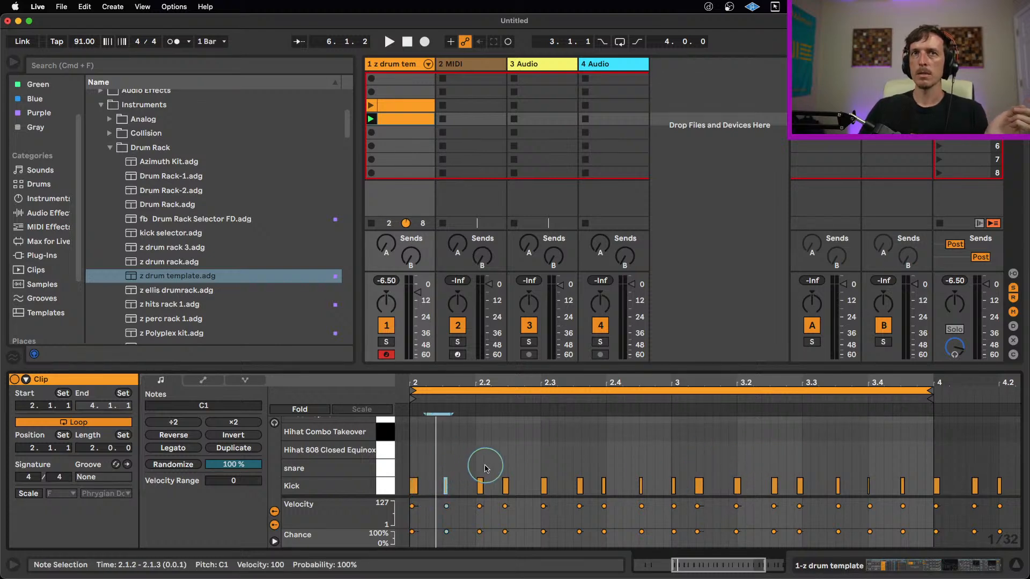
pyautogui.moveTo(512, 458); pyautogui.dragTo(478, 490)
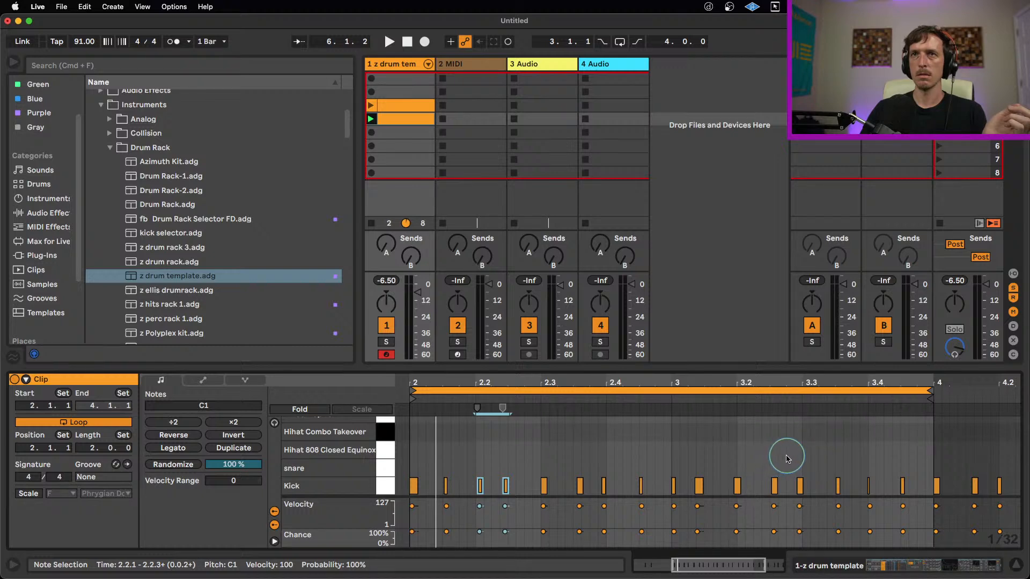
pyautogui.moveTo(786, 456); pyautogui.dragTo(723, 487)
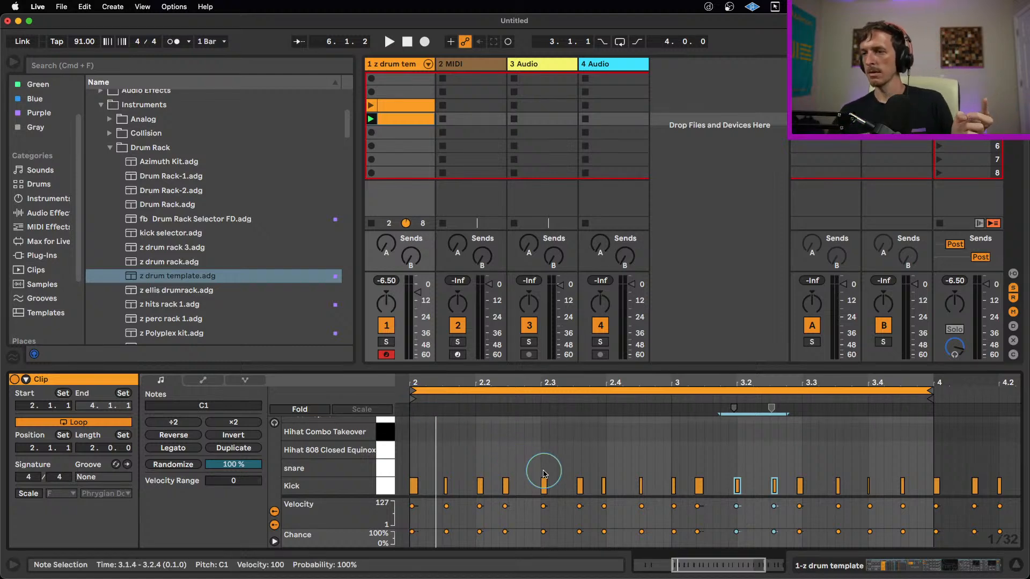
pyautogui.click(533, 454)
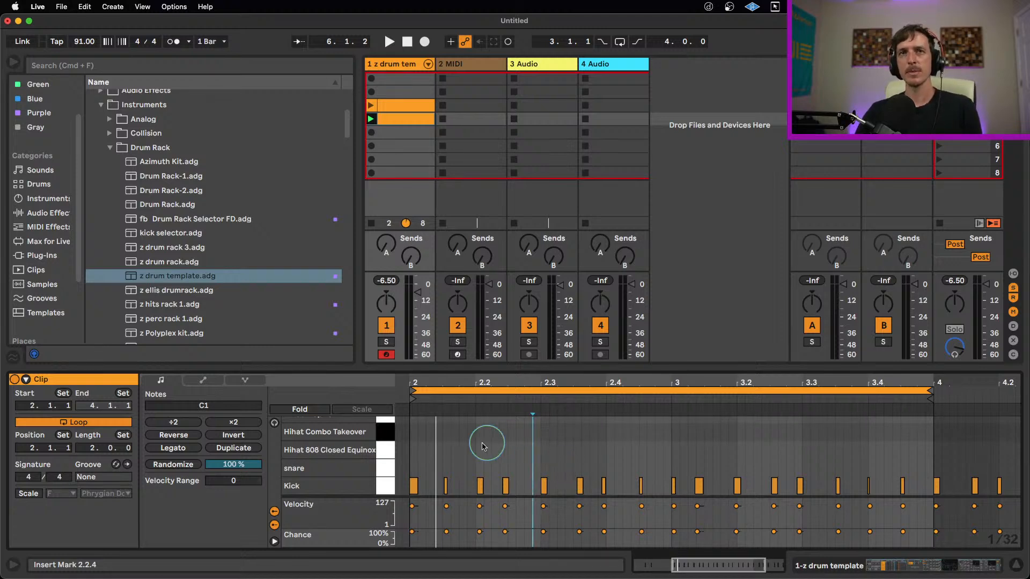
pyautogui.click(423, 461)
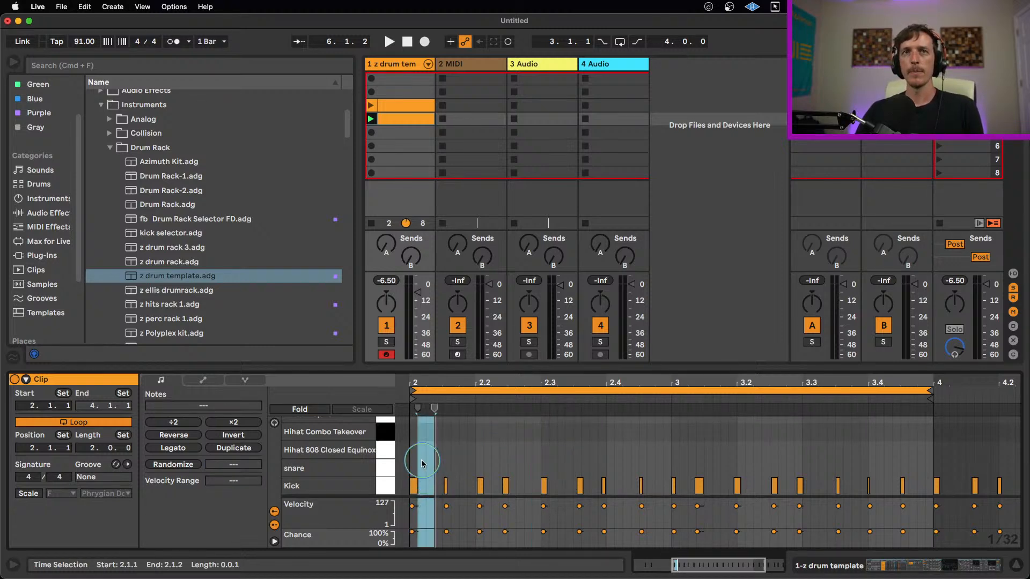
pyautogui.click(424, 461)
pyautogui.moveTo(414, 463); pyautogui.dragTo(520, 475)
pyautogui.click(520, 464)
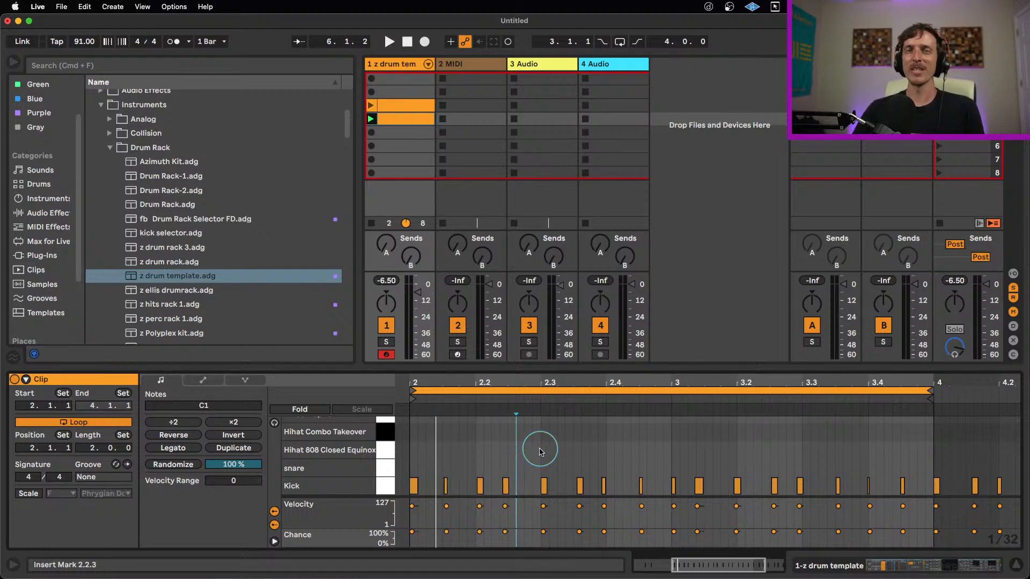
pyautogui.press('space')
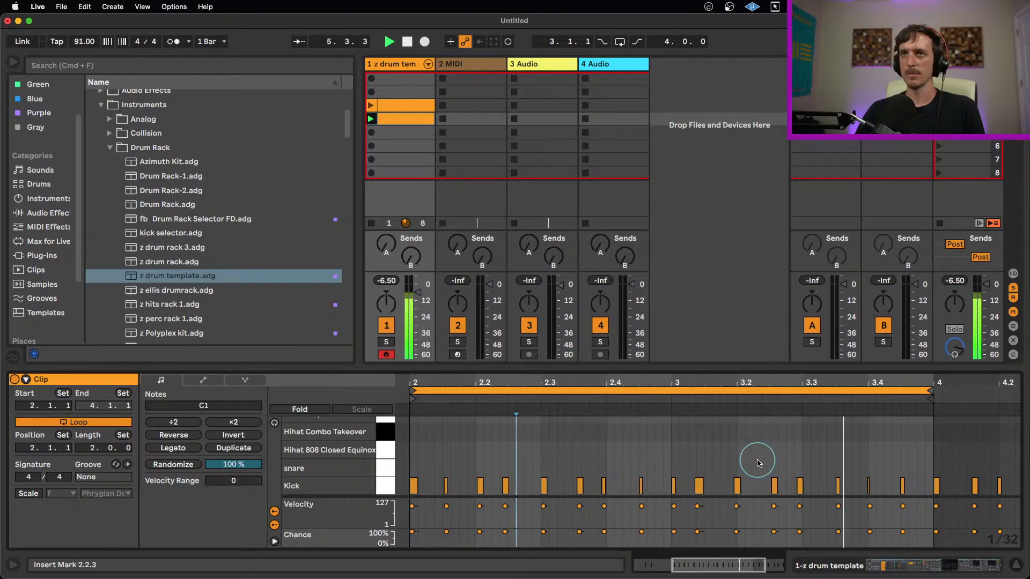
pyautogui.press('space')
# Step: Move the kick just before 3.3 onto the beat and nudge the kick near 3.4 further ahead of its beat
pyautogui.moveTo(911, 461); pyautogui.dragTo(850, 510)
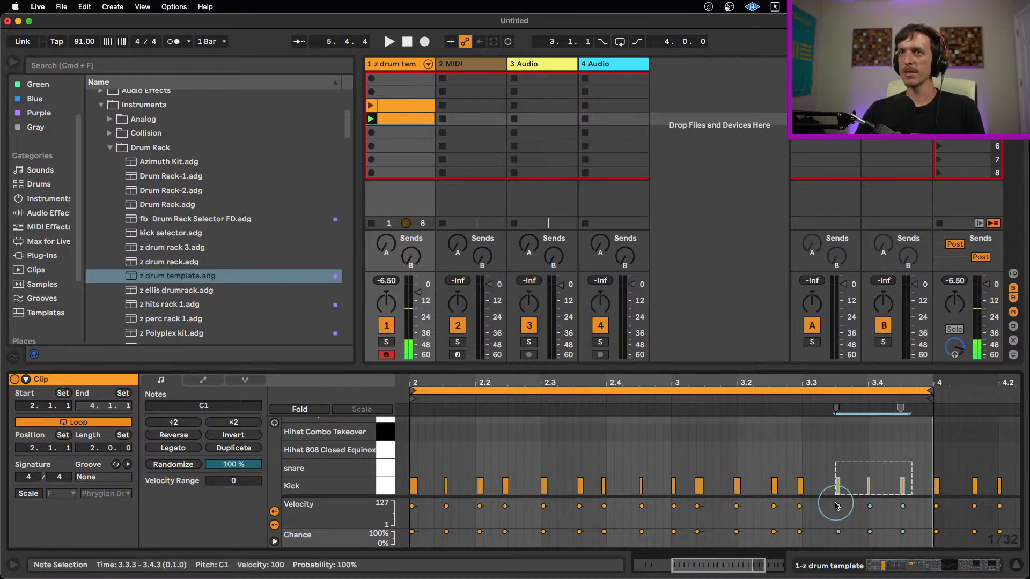
pyautogui.click(885, 453)
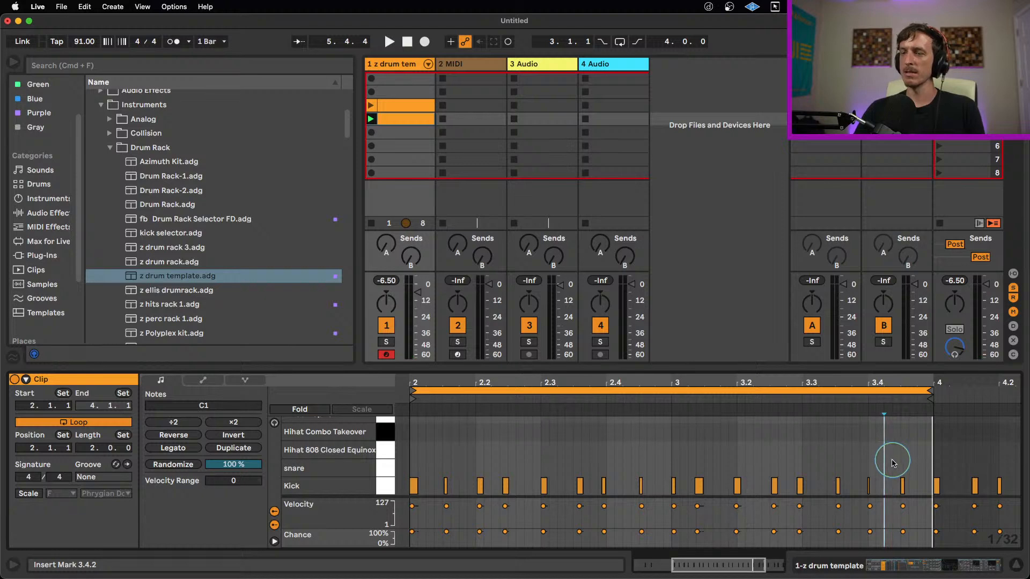
pyautogui.click(866, 486)
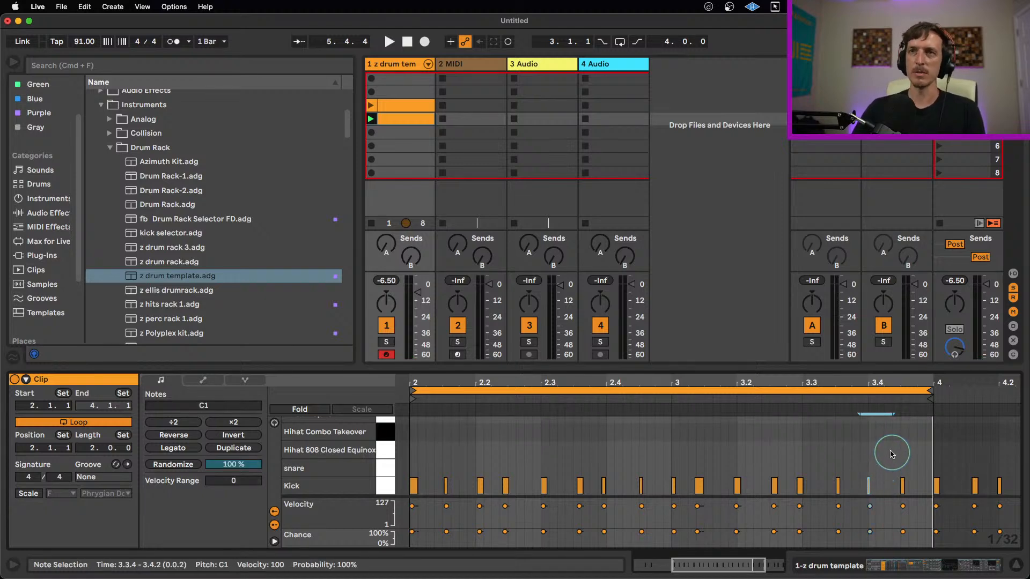
pyautogui.click(800, 486)
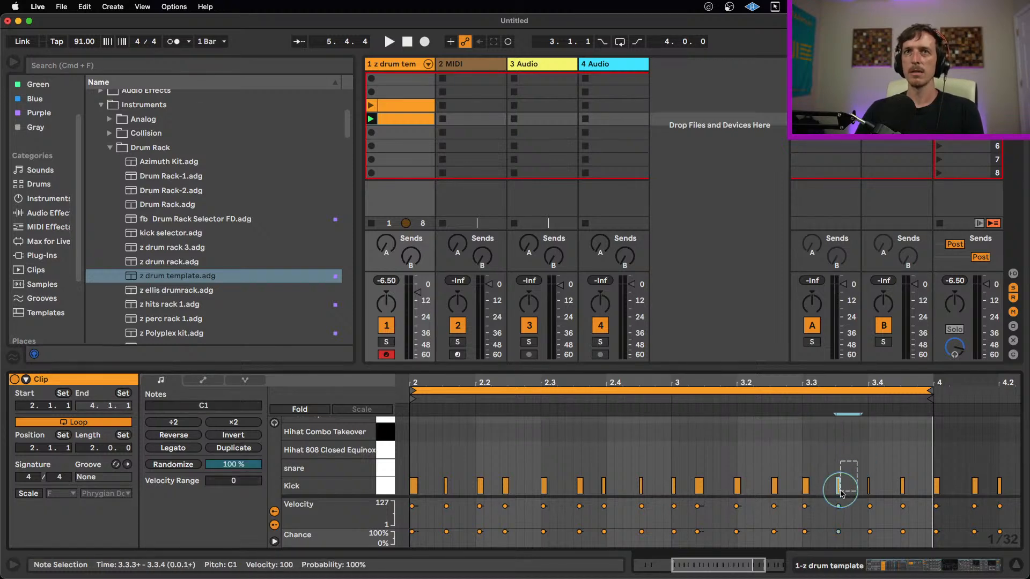
pyautogui.click(850, 481)
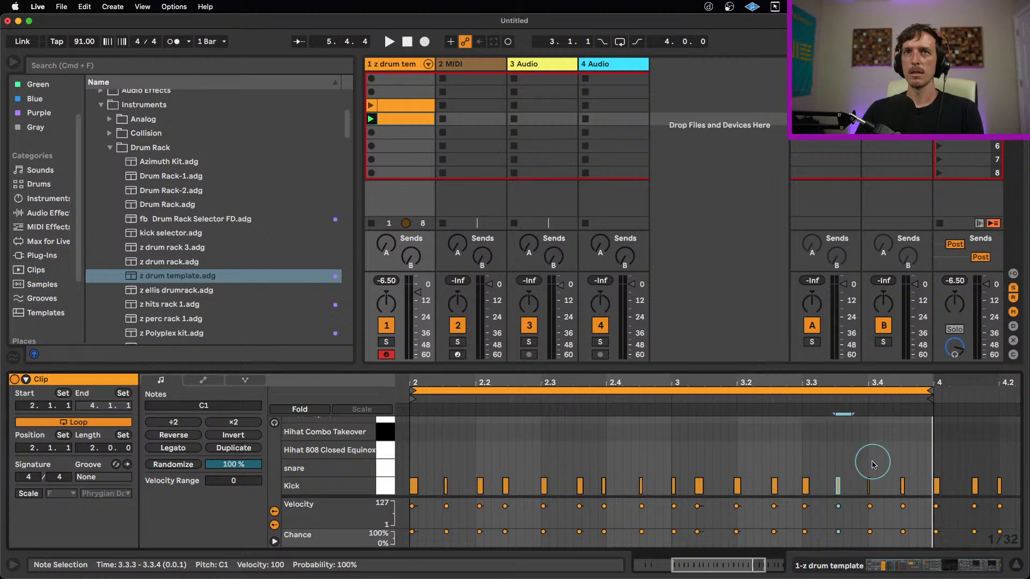
pyautogui.click(869, 486)
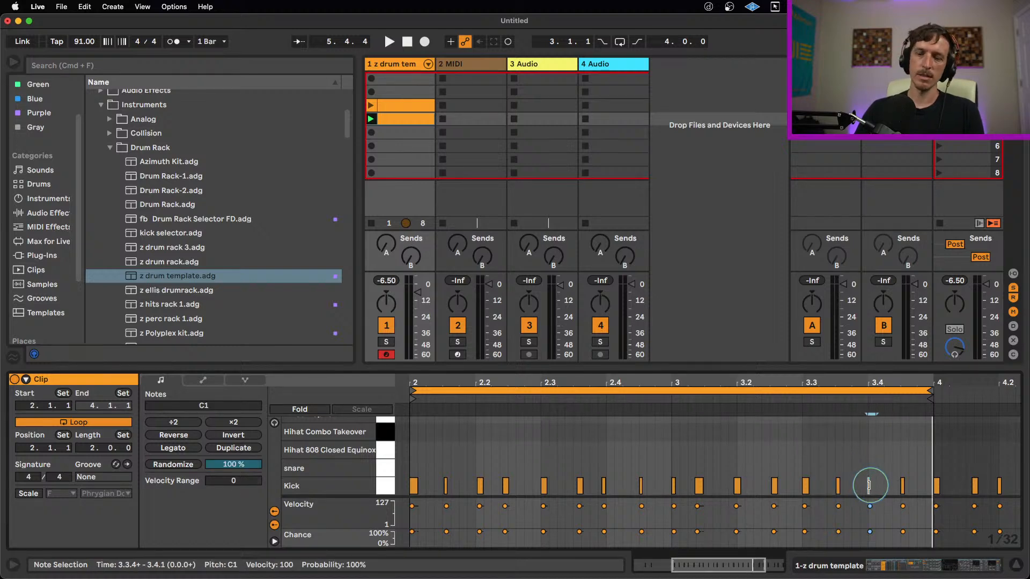
pyautogui.press('Left')
# Step: Audition the clip from a start point of 3.1.1 and nudge the second kick of that bar slightly later
pyautogui.click(674, 400)
pyautogui.press('space')
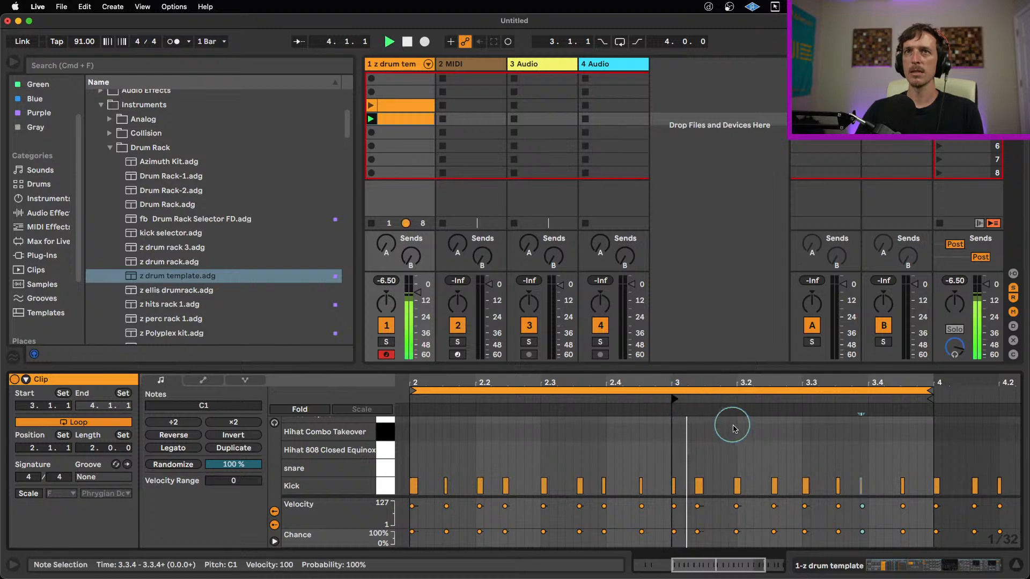
pyautogui.click(700, 486)
pyautogui.moveTo(700, 486); pyautogui.dragTo(701, 486)
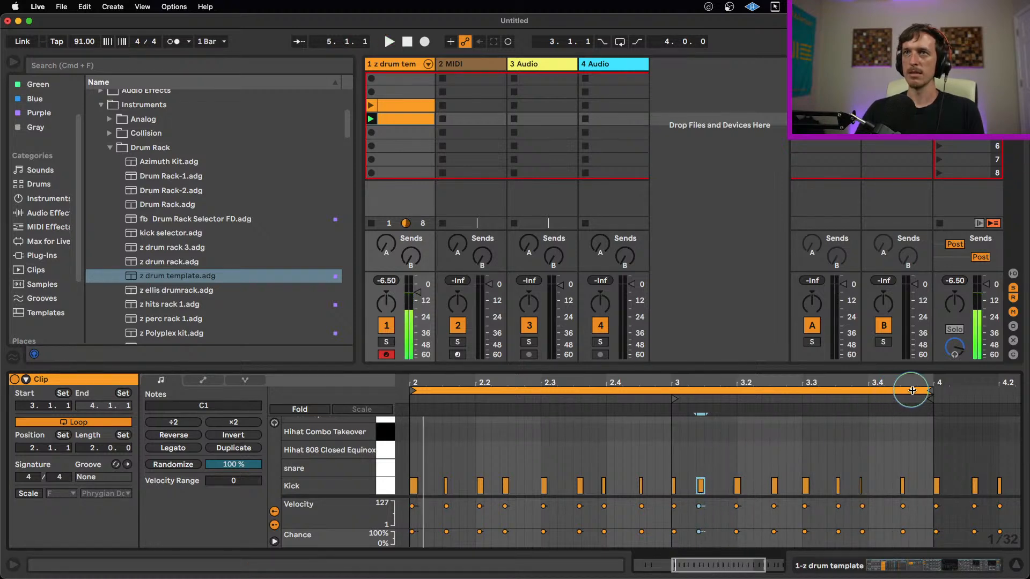
# Step: Loop only the first bar, 2.1.1 to 3.1.1, set the clip start to 2.1.1, and extend the loop end back to 4.1.1
pyautogui.moveTo(931, 391); pyautogui.dragTo(667, 396)
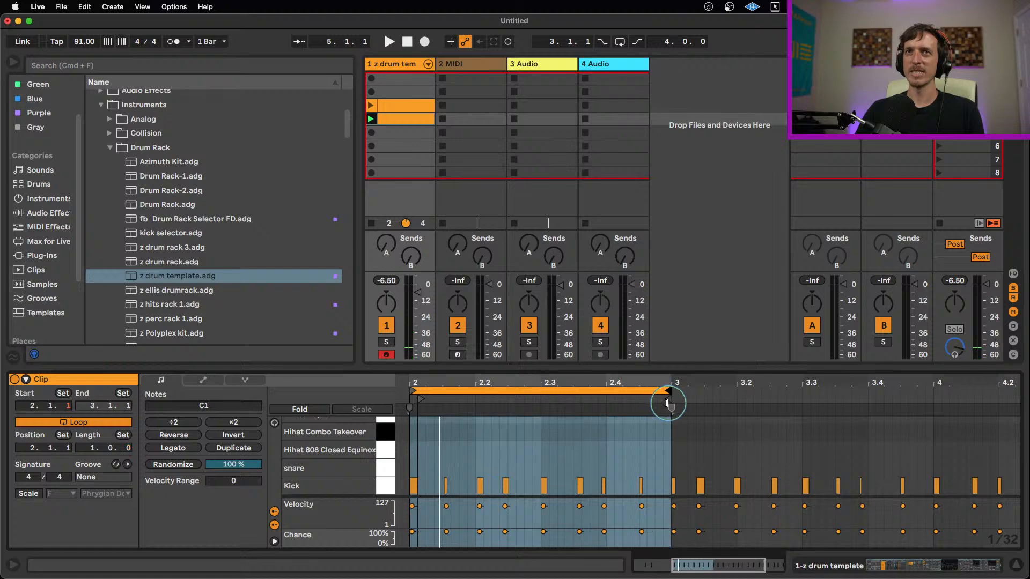
pyautogui.click(408, 396)
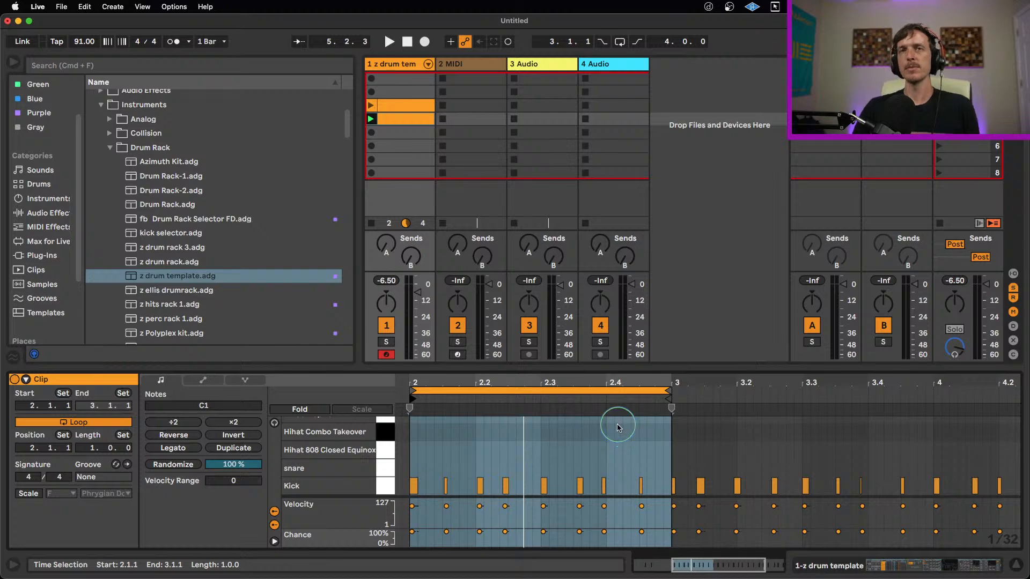
pyautogui.moveTo(667, 391)
pyautogui.mouseDown()
pyautogui.moveTo(942, 395)
pyautogui.moveTo(933, 406)
pyautogui.mouseUp()
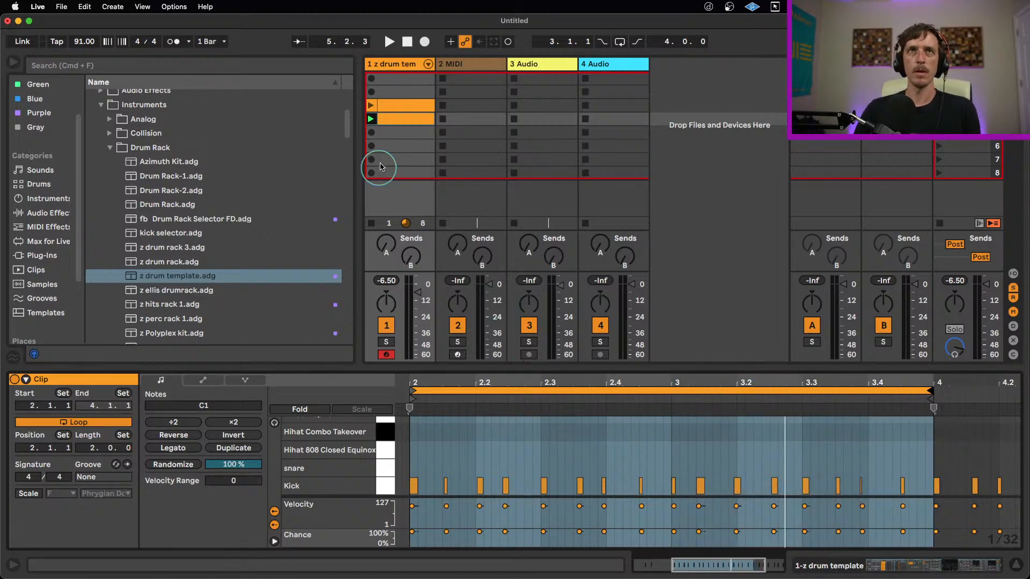
# Step: Capture the newly played kick pattern as a MIDI clip in the drum track's fifth slot and audition it
pyautogui.click(403, 138)
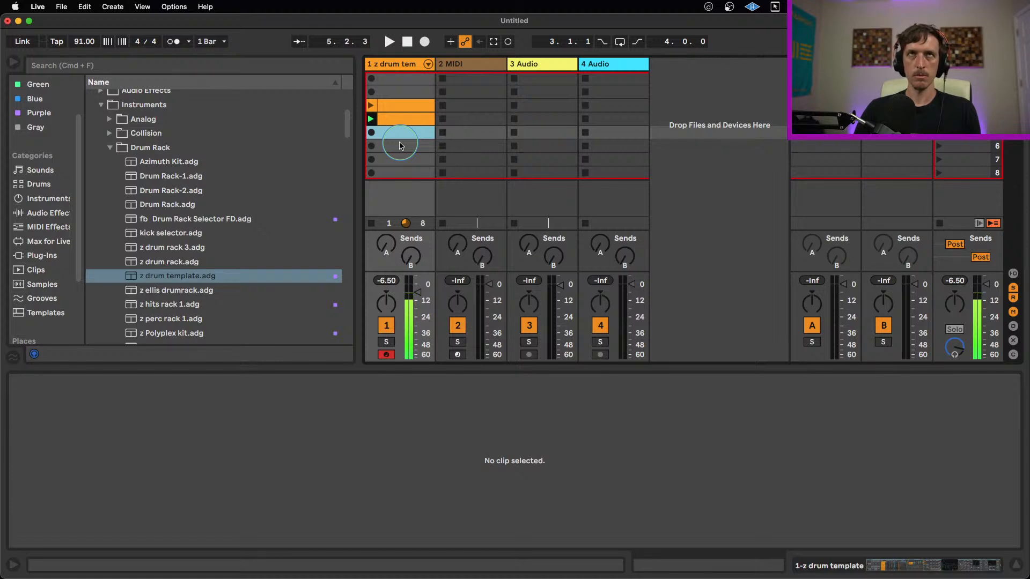
pyautogui.click(493, 42)
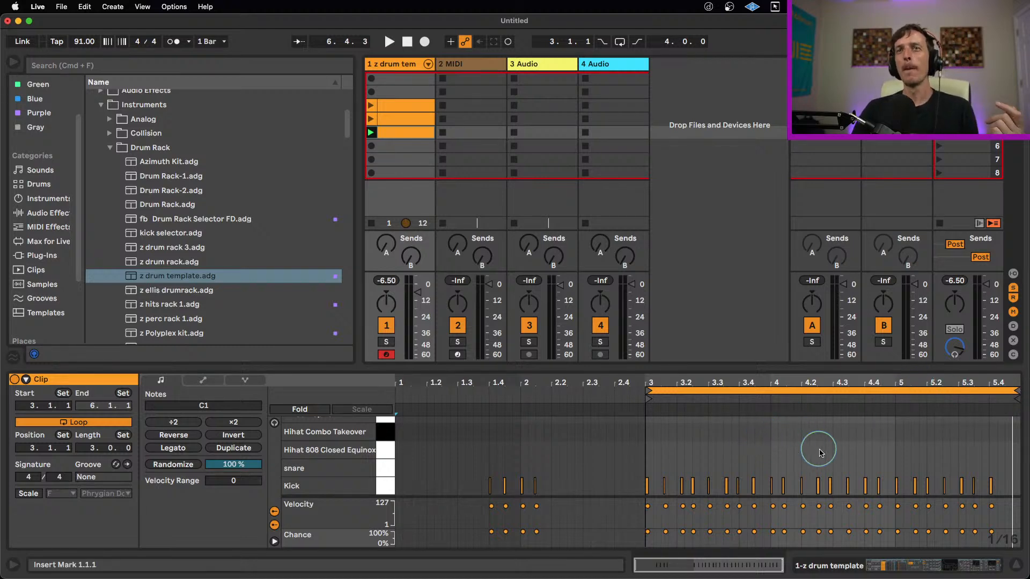
pyautogui.press('space')
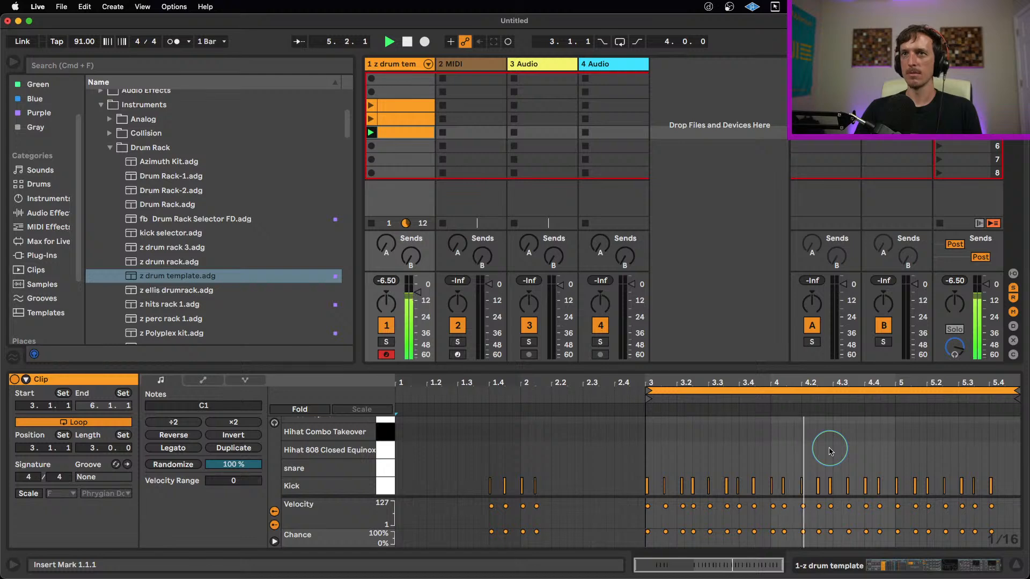
pyautogui.press('space')
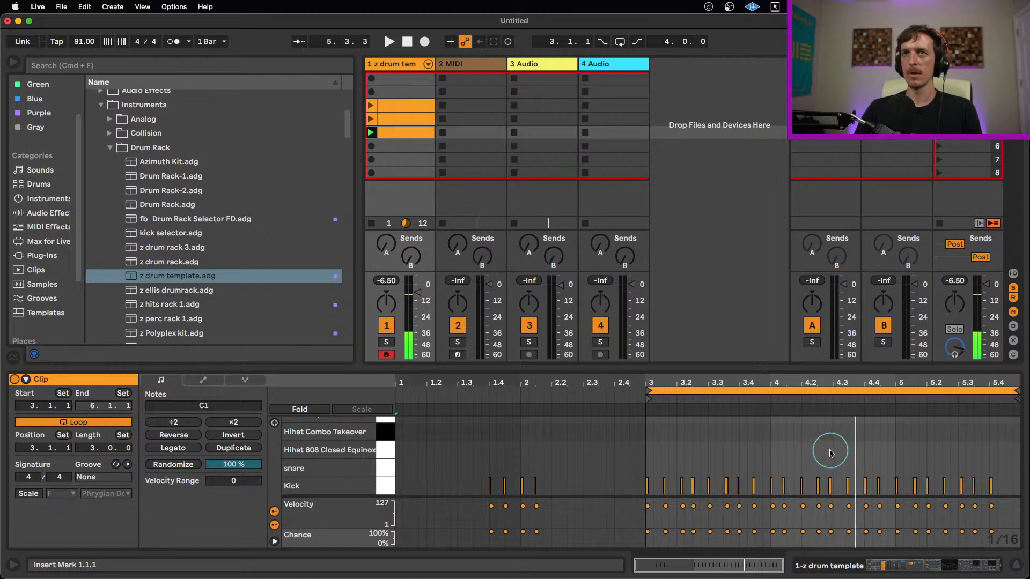
pyautogui.press('space')
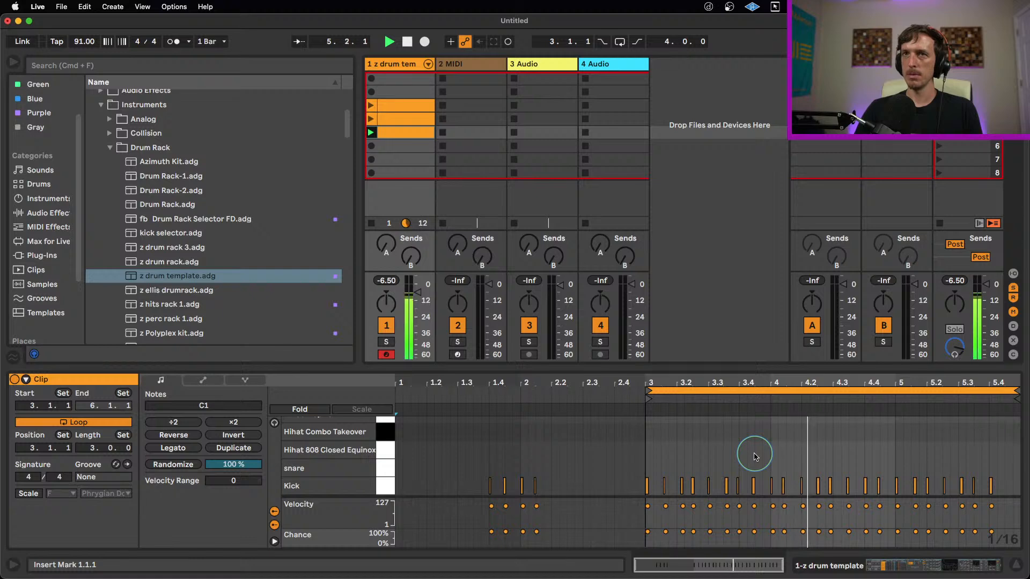
# Step: Try ending the loop that starts at 3.1.1 at 4.2.3, 4.1.1 and 5.3.2 in turn, and audition it
pyautogui.press('space')
pyautogui.click(819, 463)
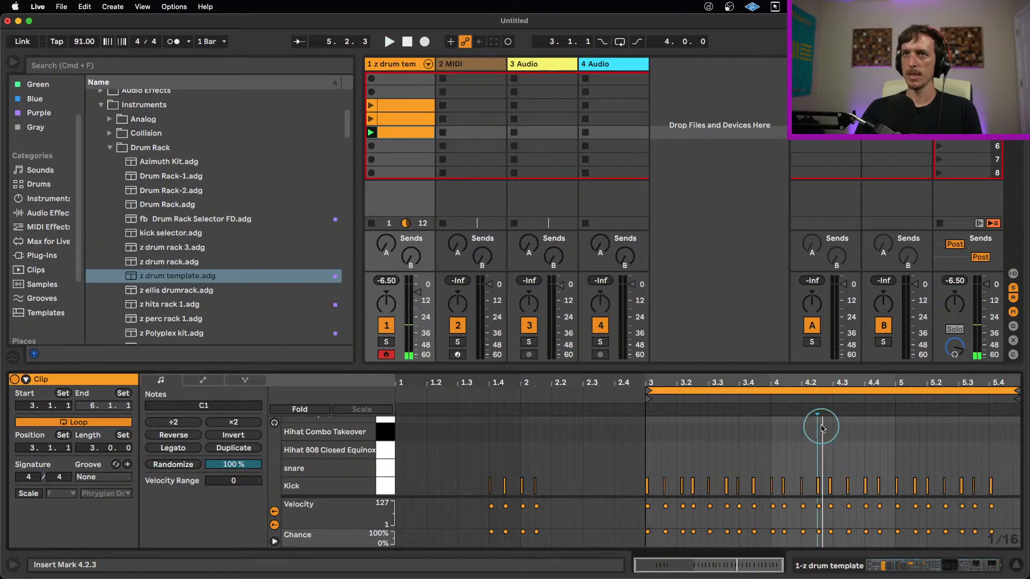
pyautogui.moveTo(1016, 389); pyautogui.dragTo(816, 400)
pyautogui.press('space')
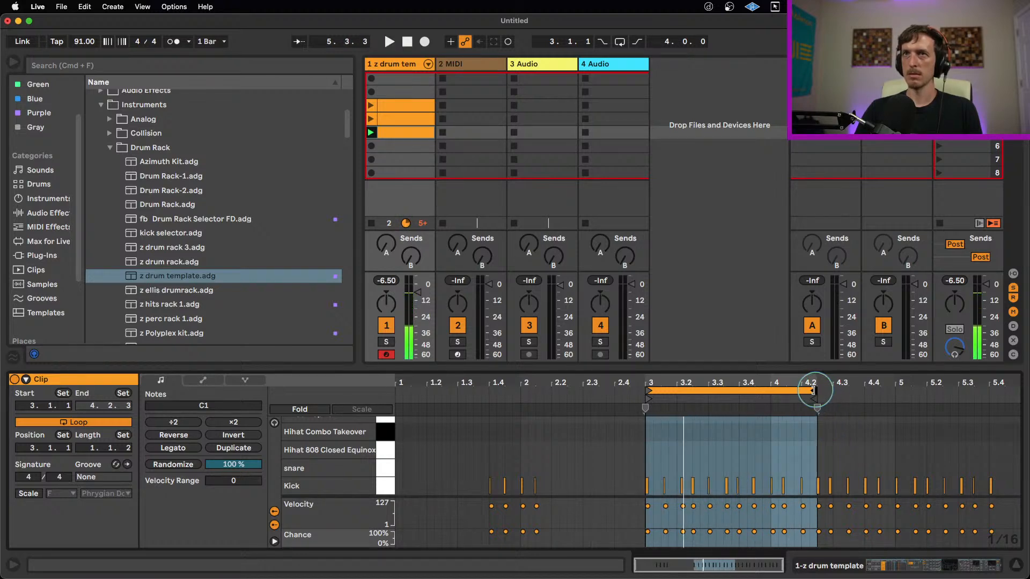
pyautogui.moveTo(813, 390); pyautogui.dragTo(767, 391)
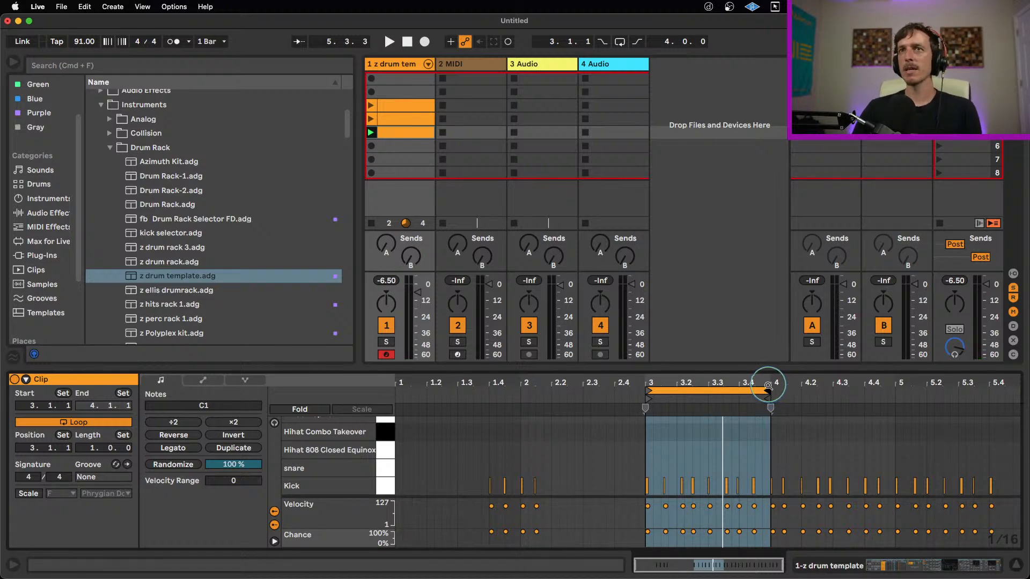
pyautogui.moveTo(768, 385); pyautogui.dragTo(1016, 402)
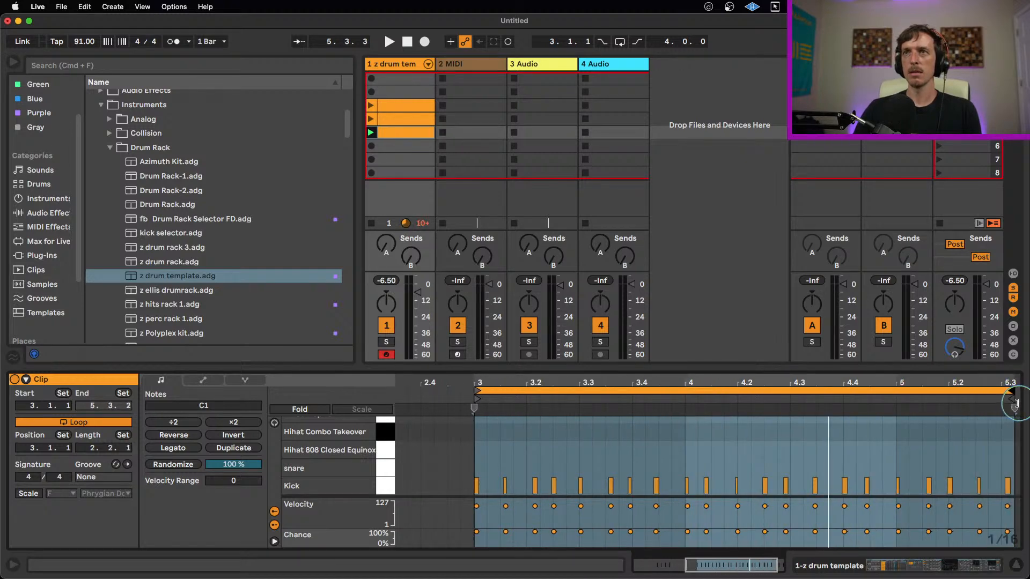
pyautogui.press('space')
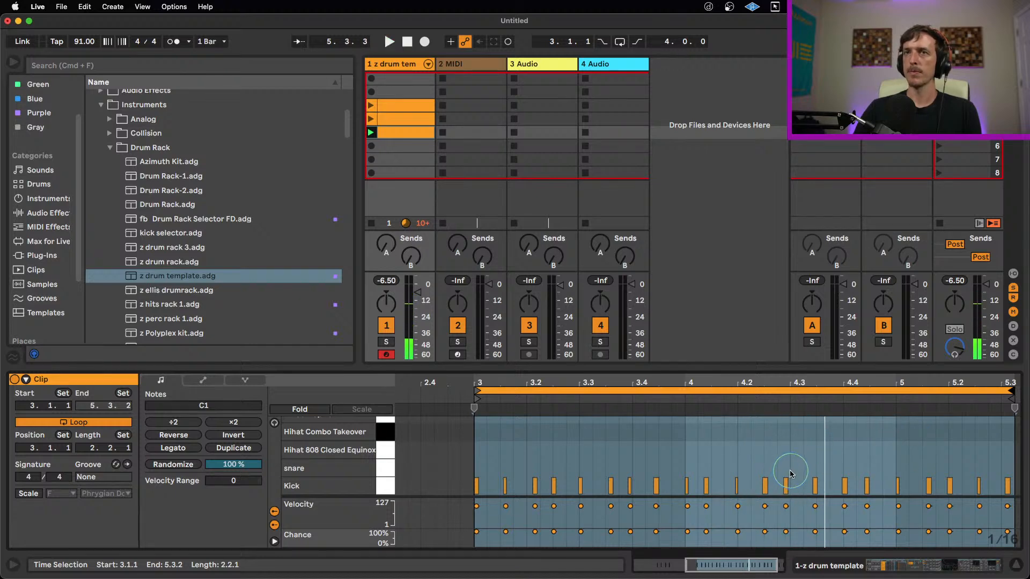
# Step: Delete the stray kick just before 4.3 and audition the loop from 3.1.1 with its end at 4.3.1, then 4.2.1
pyautogui.click(787, 486)
pyautogui.press('BackSpace')
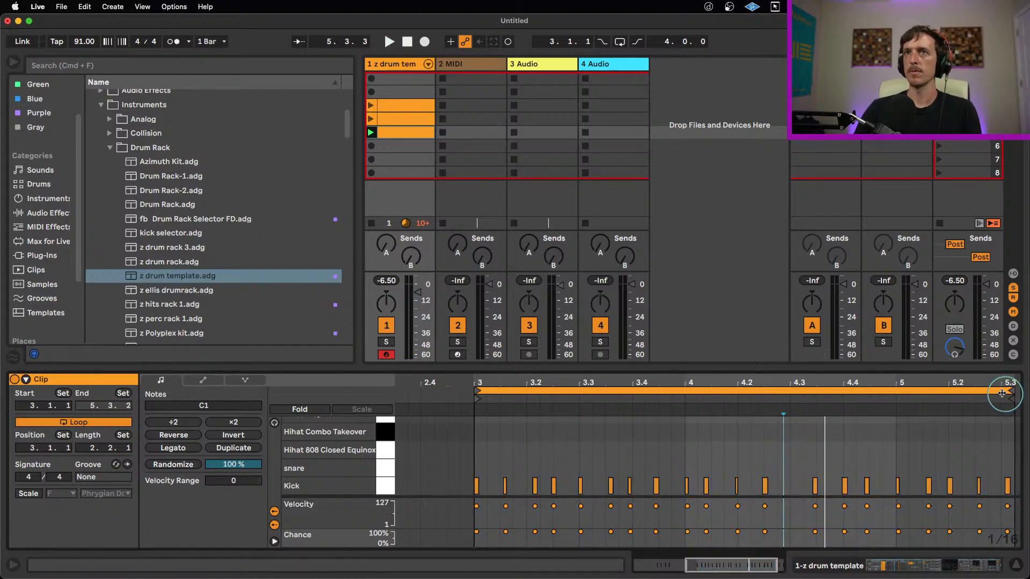
pyautogui.moveTo(1010, 395); pyautogui.dragTo(788, 403)
pyautogui.press('space')
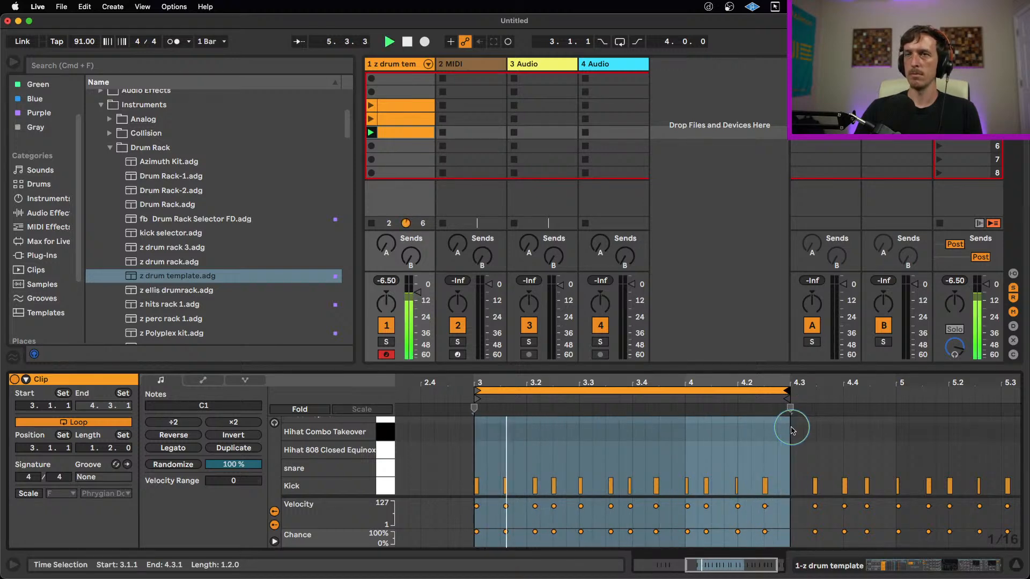
pyautogui.moveTo(785, 399); pyautogui.dragTo(735, 399)
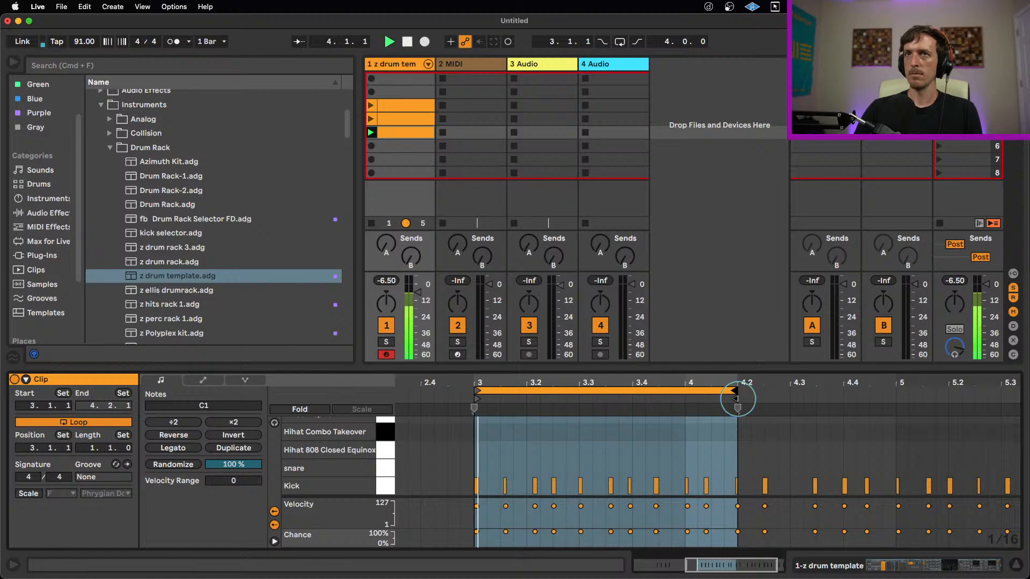
# Step: Move the kick near 4.2 onto the beat and shorten the loop end to 4.1.1
pyautogui.click(742, 477)
pyautogui.doubleClick(742, 477)
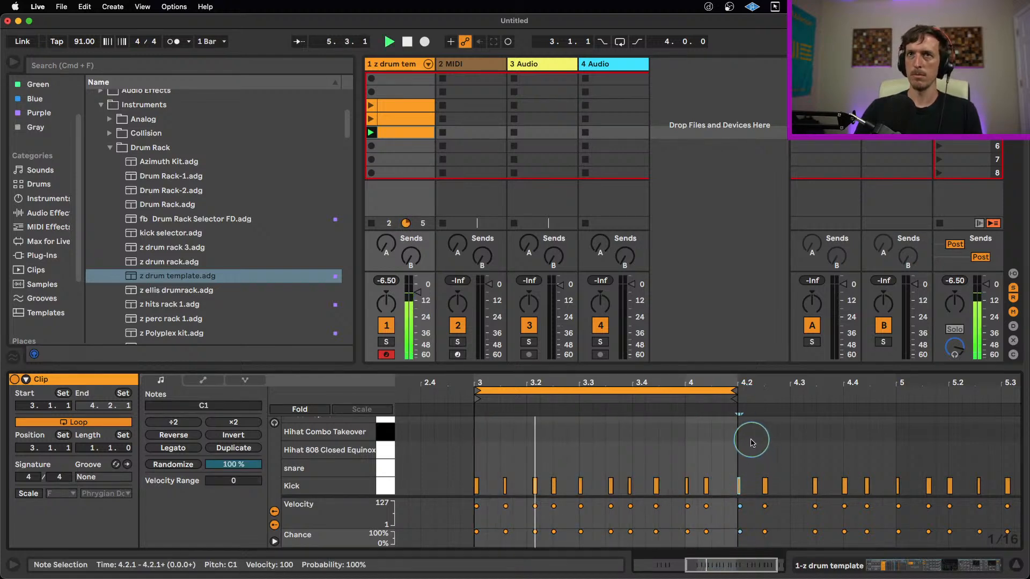
pyautogui.moveTo(735, 399); pyautogui.dragTo(682, 394)
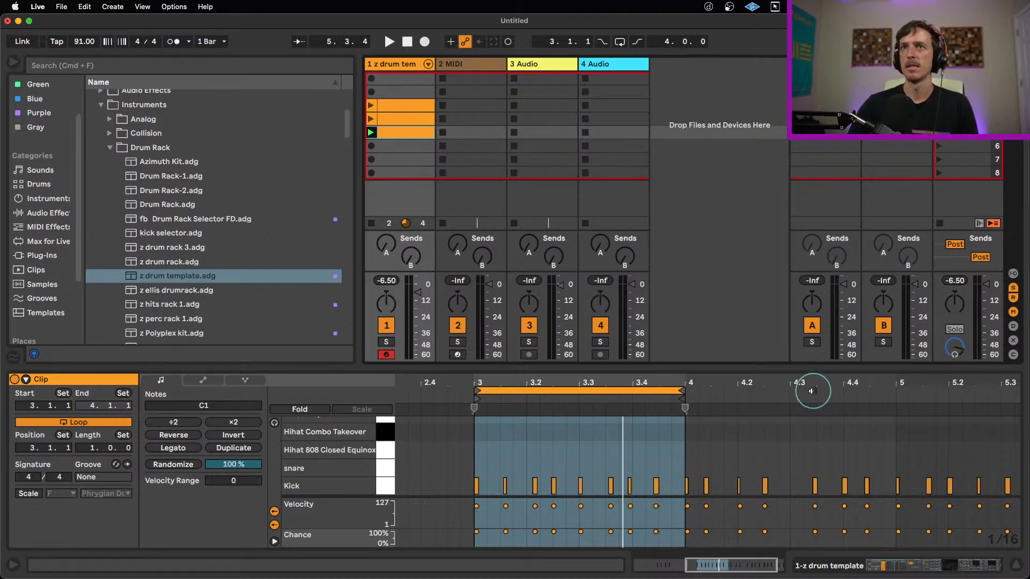
pyautogui.moveTo(813, 391); pyautogui.dragTo(813, 384)
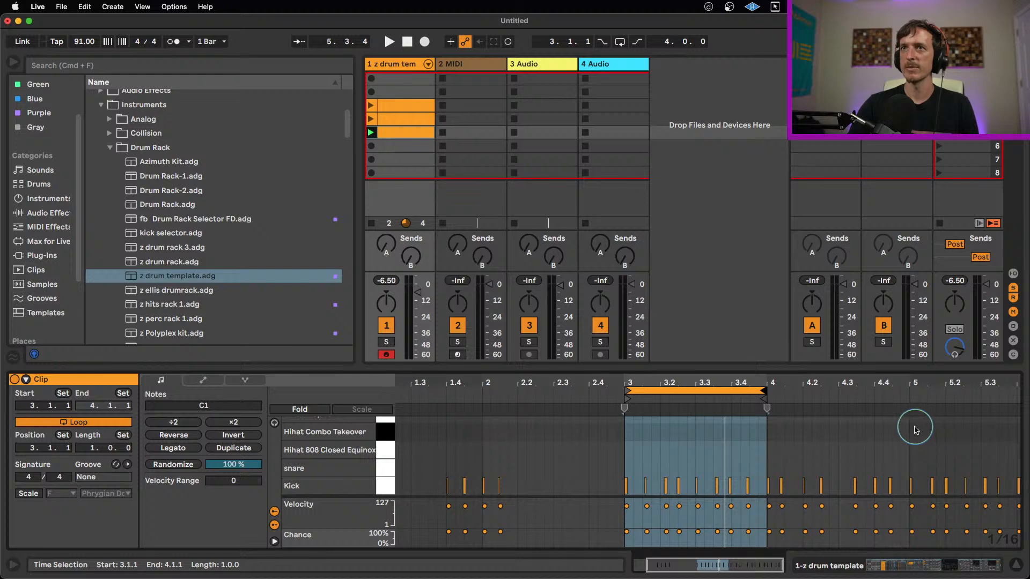
# Step: Loop the last part of the clip from 5.1.1, audition it, and extend the loop end to 6.1.4
pyautogui.moveTo(915, 429); pyautogui.dragTo(1023, 497)
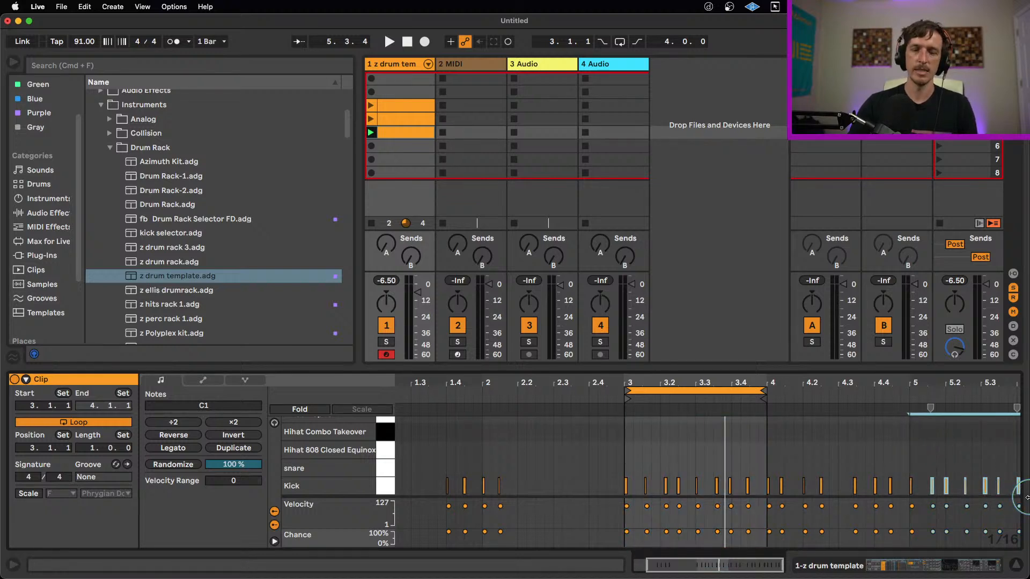
pyautogui.press('super+l')
pyautogui.click(913, 393)
pyautogui.press('space')
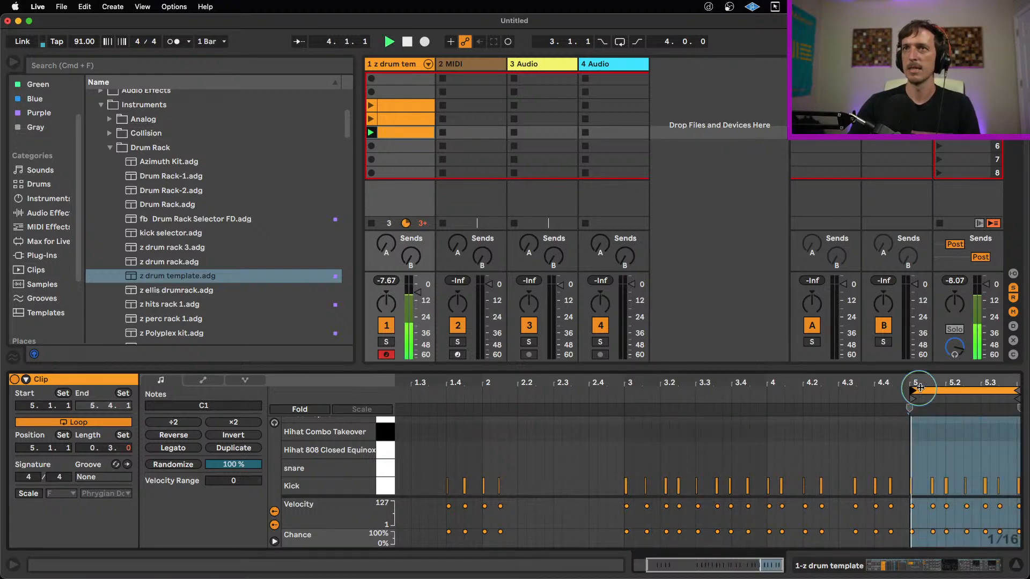
pyautogui.moveTo(988, 380); pyautogui.dragTo(1022, 397)
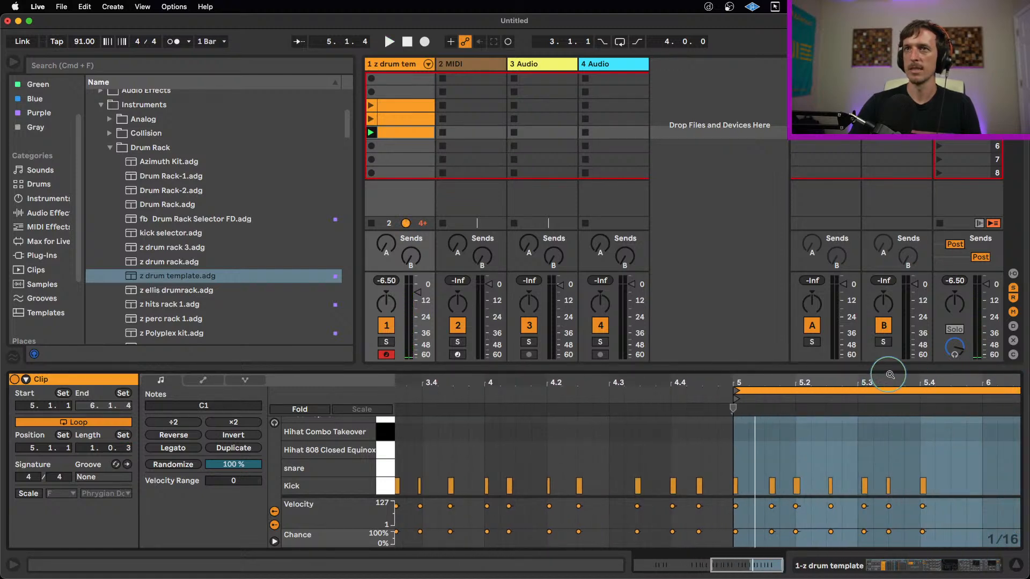
pyautogui.moveTo(890, 374); pyautogui.dragTo(945, 382)
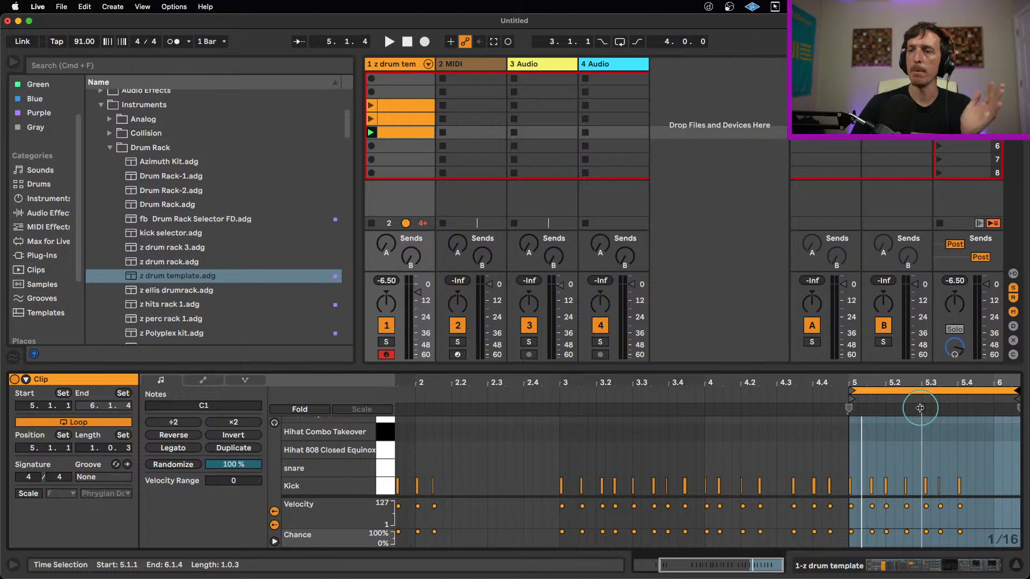
# Step: Stop the playing clip and capture a newly played kick pattern in the drum track's sixth slot
pyautogui.click(393, 144)
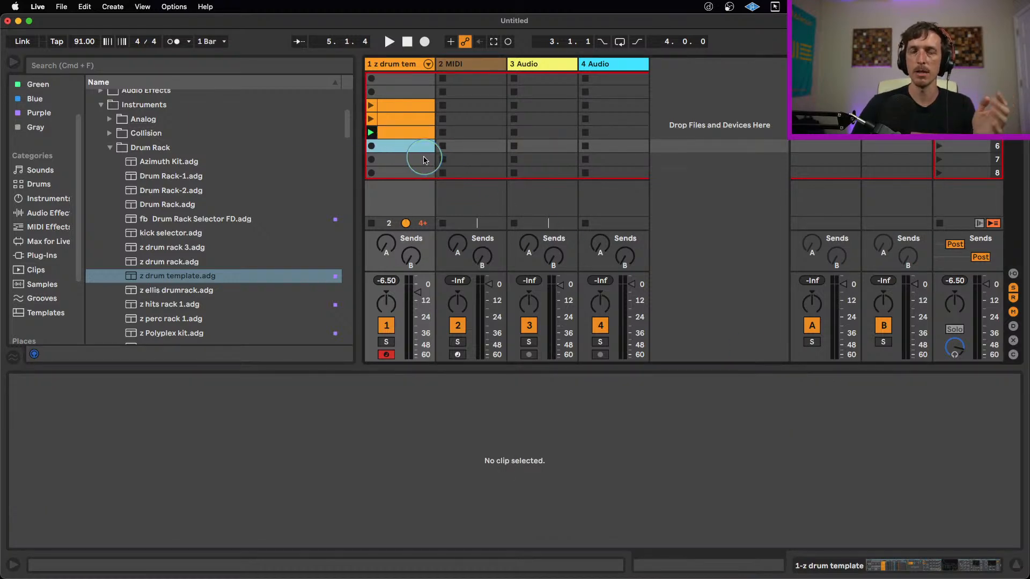
pyautogui.click(371, 225)
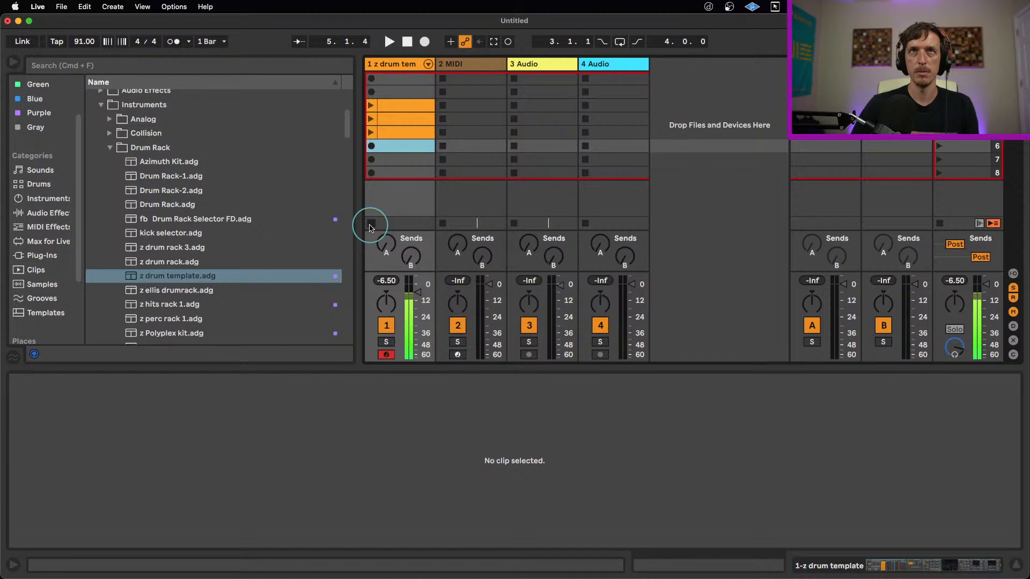
pyautogui.click(491, 41)
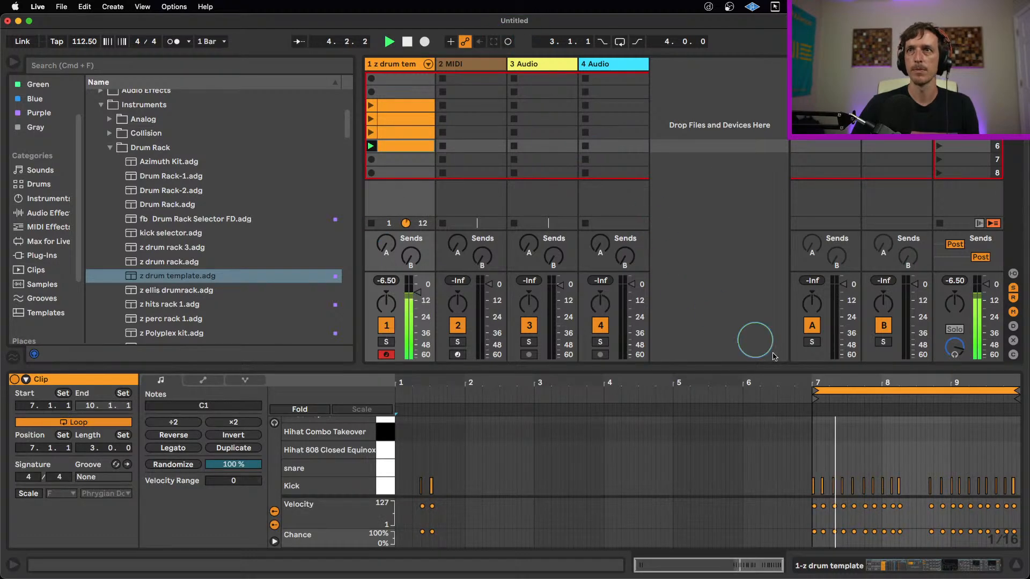
# Step: Set 1.1.1 at the first kick after 8.3, align that kick with the new bar line, and audition the clip
pyautogui.moveTo(932, 383); pyautogui.dragTo(932, 386)
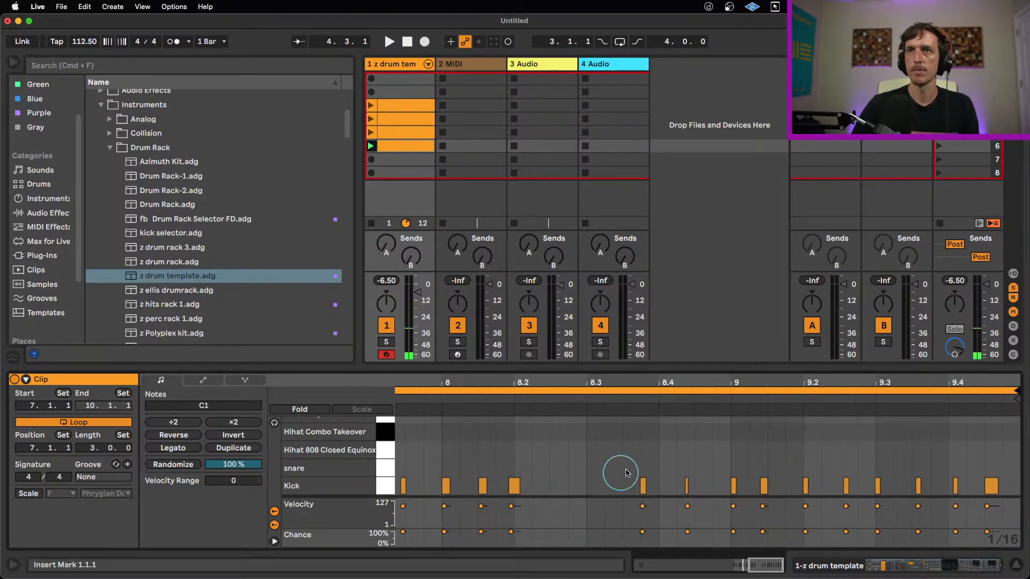
pyautogui.rightClick(641, 453)
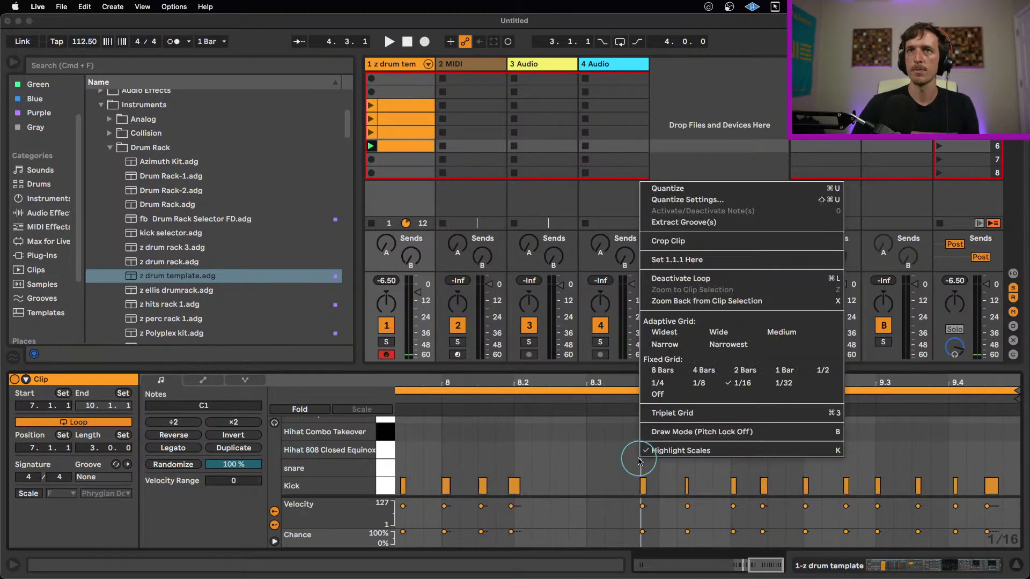
pyautogui.click(694, 259)
pyautogui.click(643, 485)
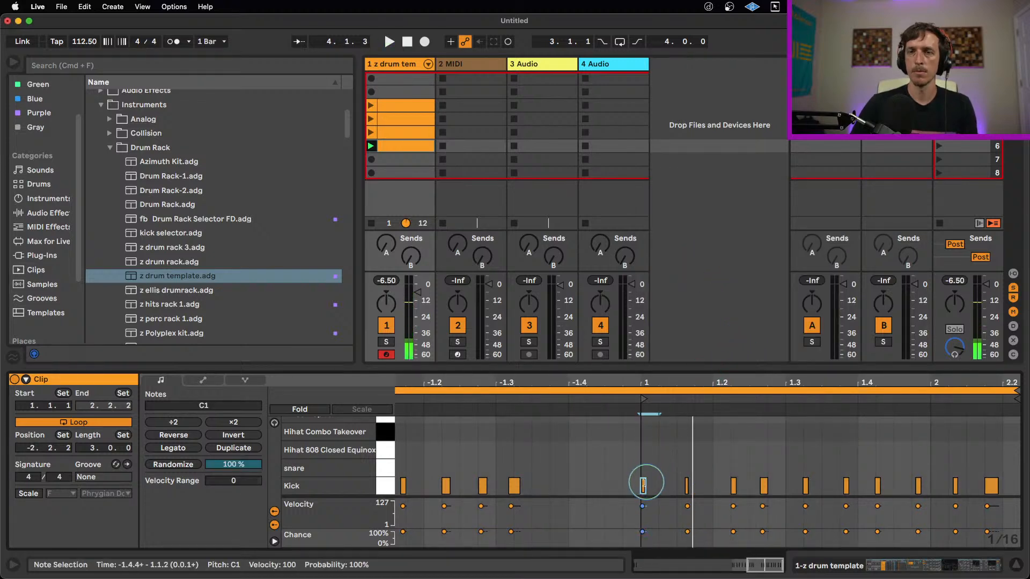
pyautogui.press('space')
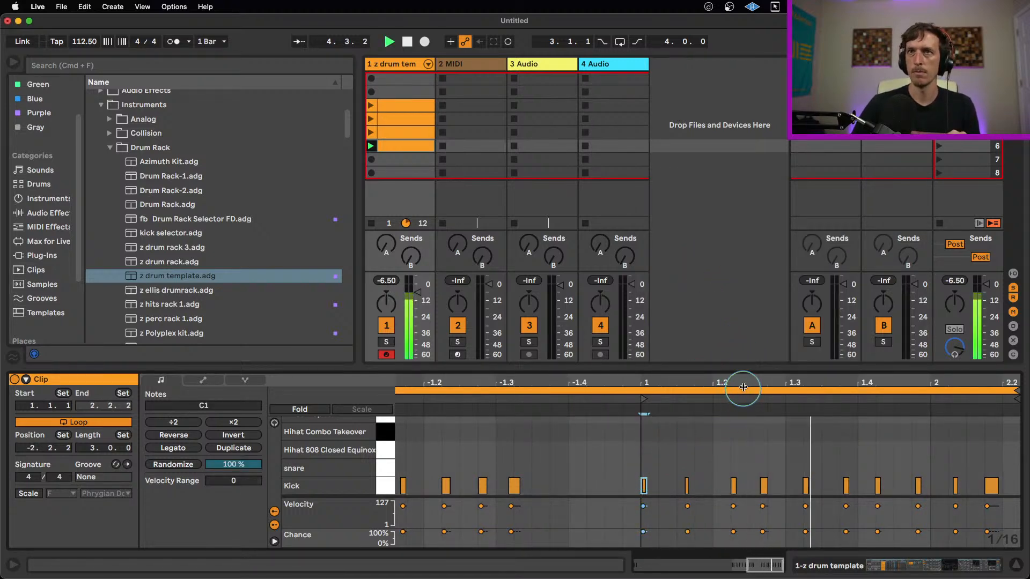
pyautogui.moveTo(743, 386); pyautogui.dragTo(842, 380)
pyautogui.press('space')
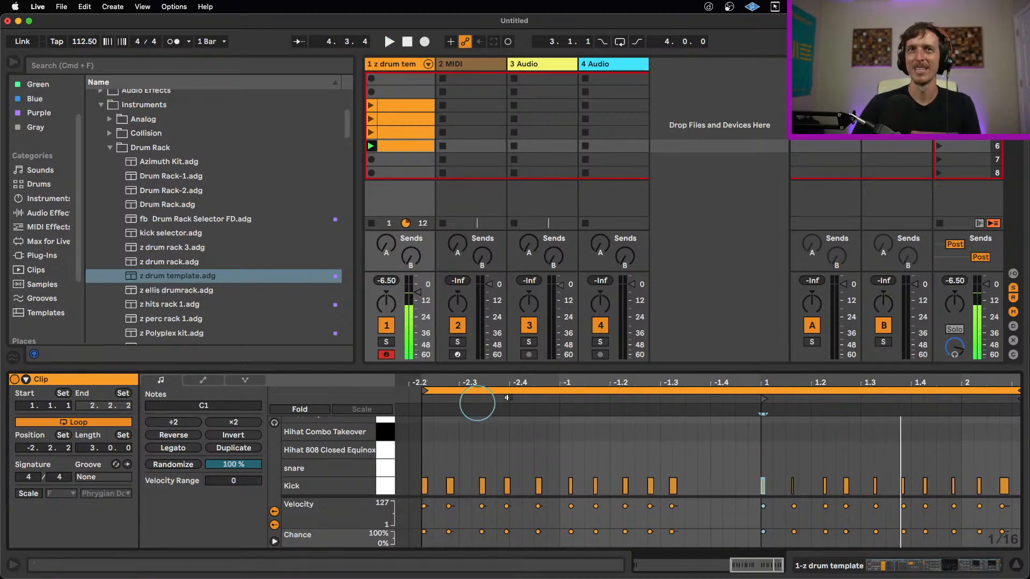
# Step: Move the three-bar loop to start at 1.1.1 and audition it
pyautogui.moveTo(655, 395); pyautogui.dragTo(933, 404)
pyautogui.press('space')
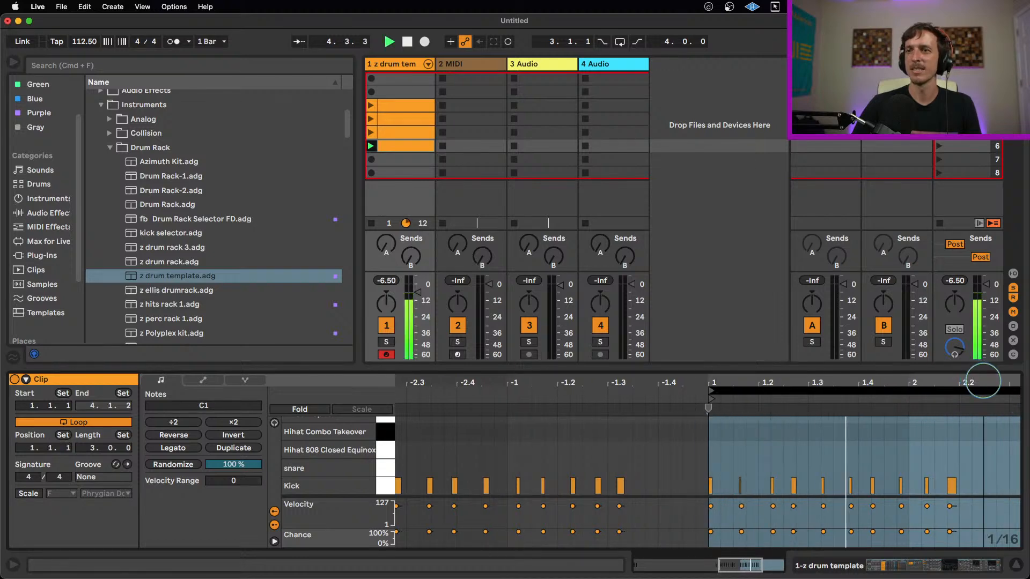
pyautogui.moveTo(983, 380); pyautogui.dragTo(932, 384)
pyautogui.press('space')
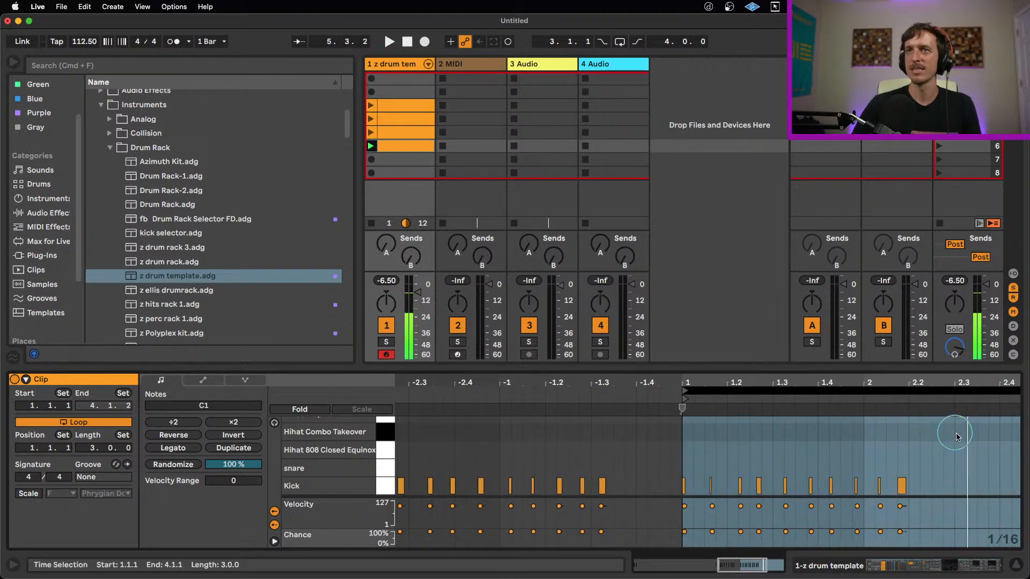
# Step: Capture a newly played kick and snare pattern as a MIDI clip in the drum track's seventh slot
pyautogui.click(406, 147)
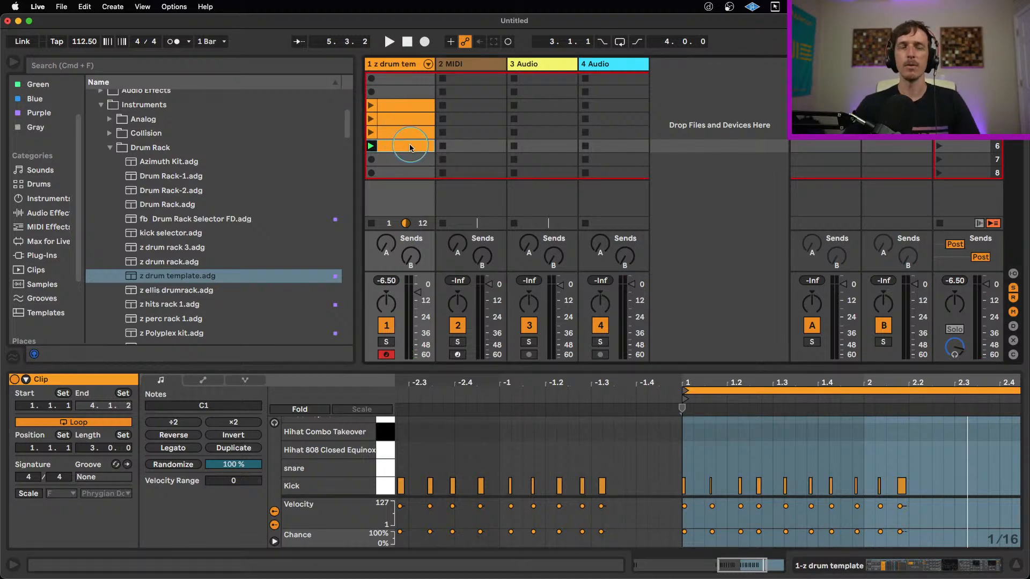
pyautogui.click(406, 187)
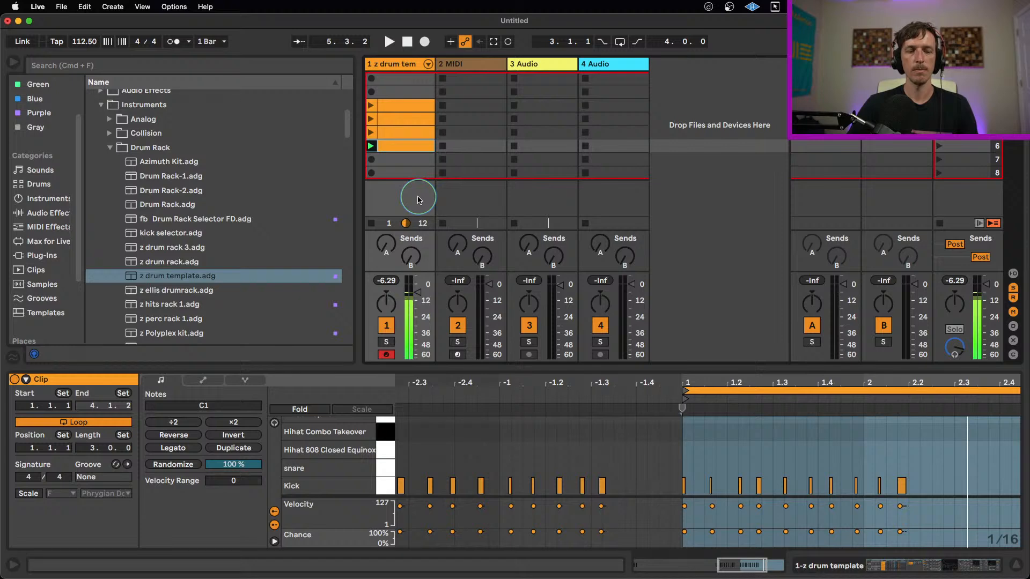
pyautogui.click(403, 164)
pyautogui.click(493, 42)
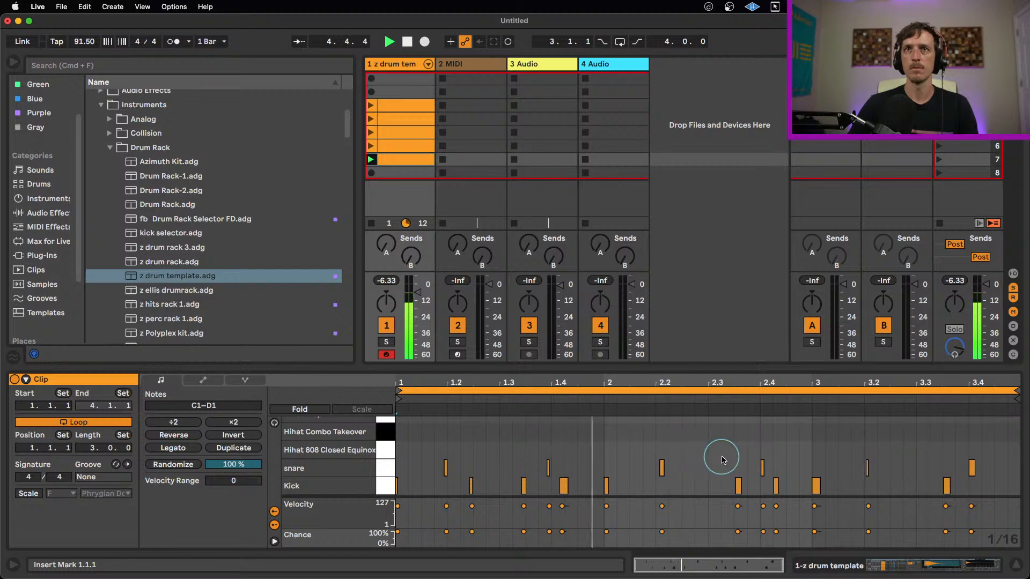
# Step: Quantize the snare just before 1.4 to the grid, shorten the loop to end at 3.1.1, and audition it
pyautogui.click(558, 459)
pyautogui.click(548, 468)
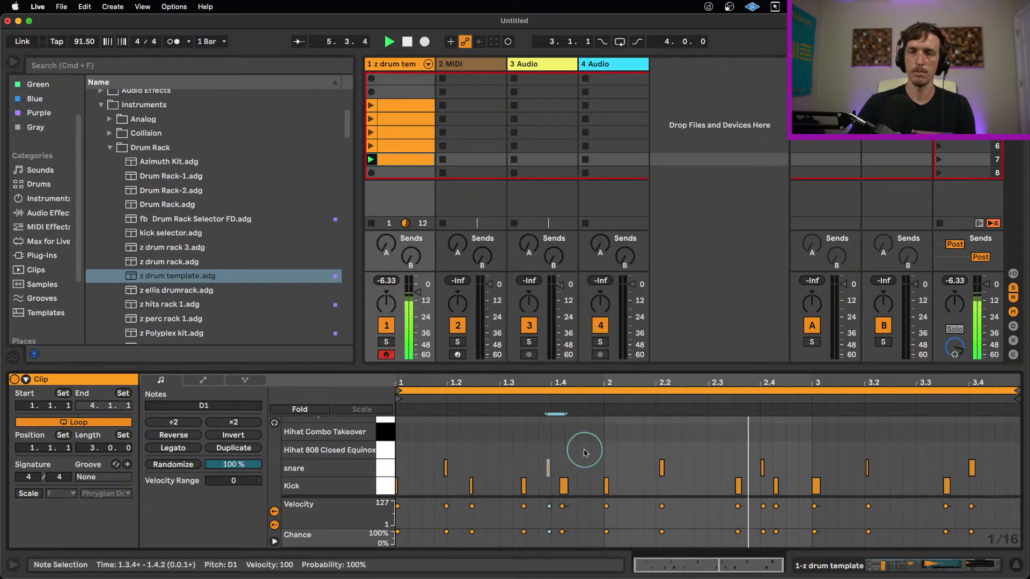
pyautogui.press('super+u')
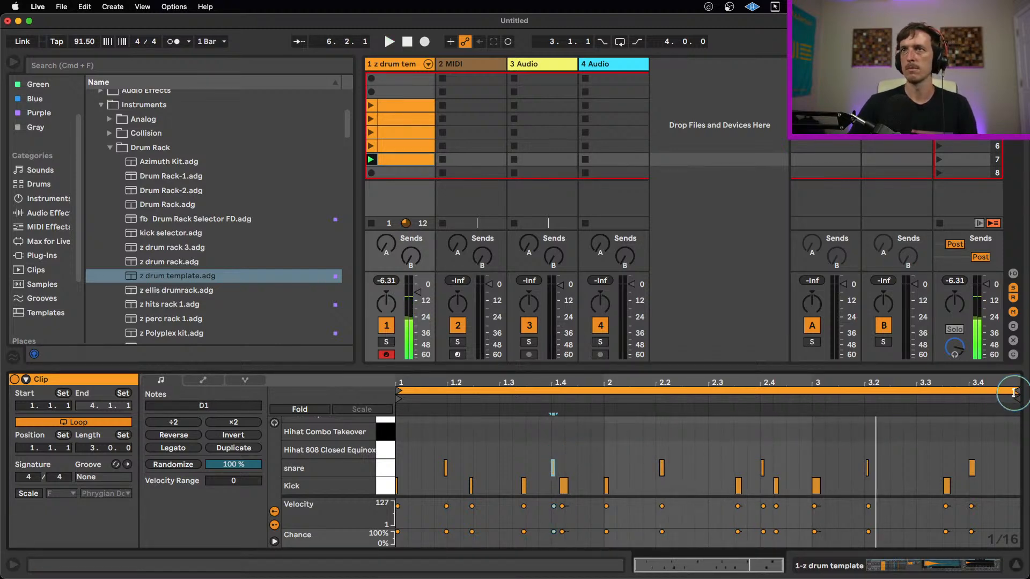
pyautogui.moveTo(1015, 392)
pyautogui.mouseDown()
pyautogui.moveTo(800, 408)
pyautogui.moveTo(807, 415)
pyautogui.mouseUp()
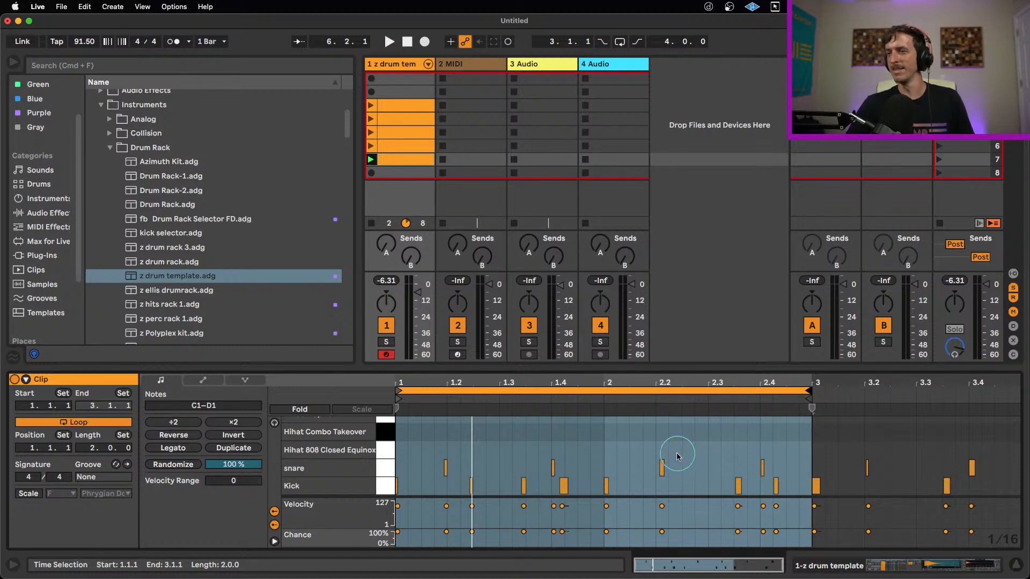
pyautogui.press('space')
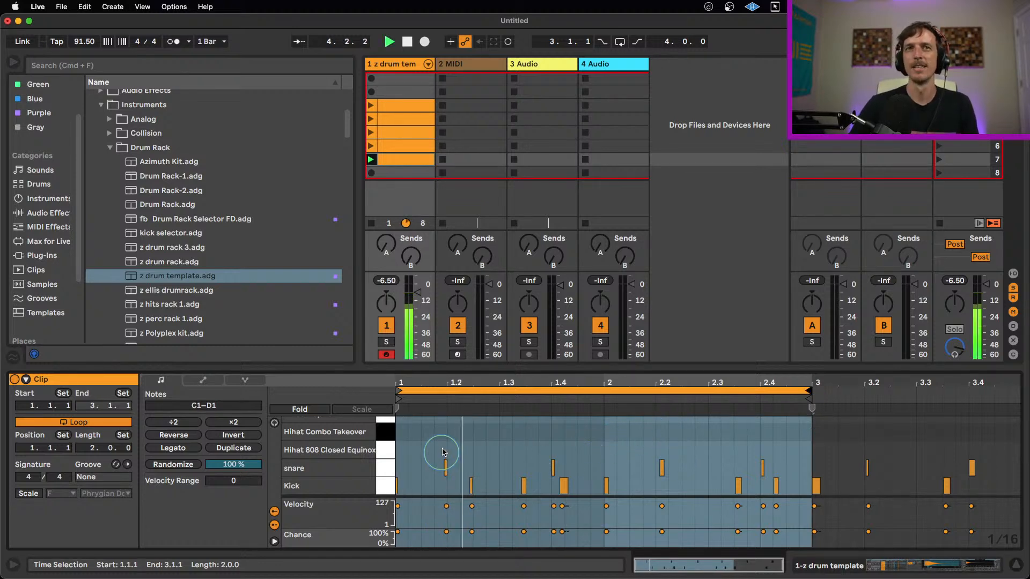
# Step: Move the snare near 1.2 onto 1.2.1, shift the kicks after 1.3 and 1.4 slightly later, and audition the loop
pyautogui.moveTo(443, 452); pyautogui.dragTo(434, 463)
pyautogui.press('Right')
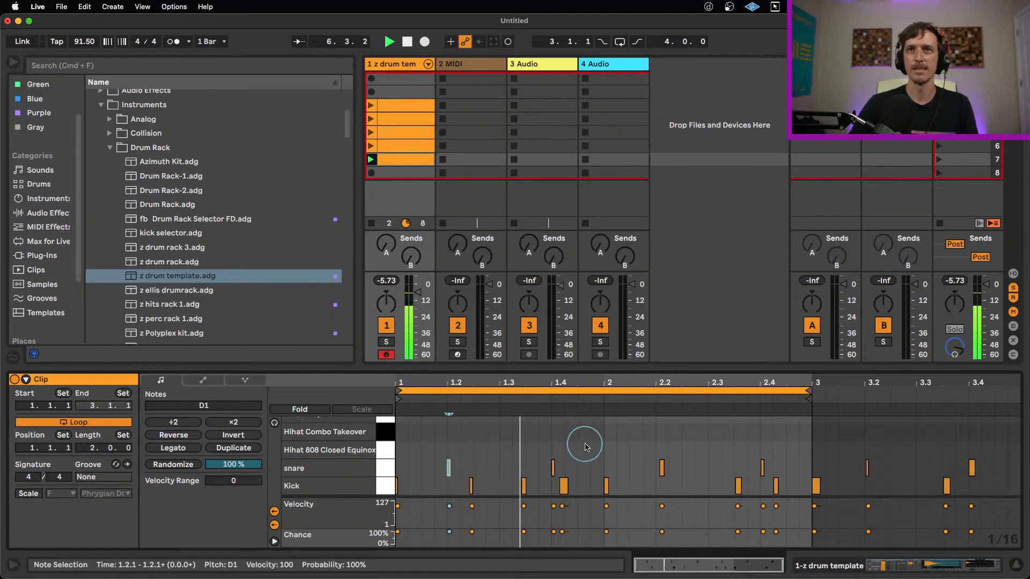
pyautogui.click(563, 484)
pyautogui.press('Right')
pyautogui.click(523, 486)
pyautogui.press('Right')
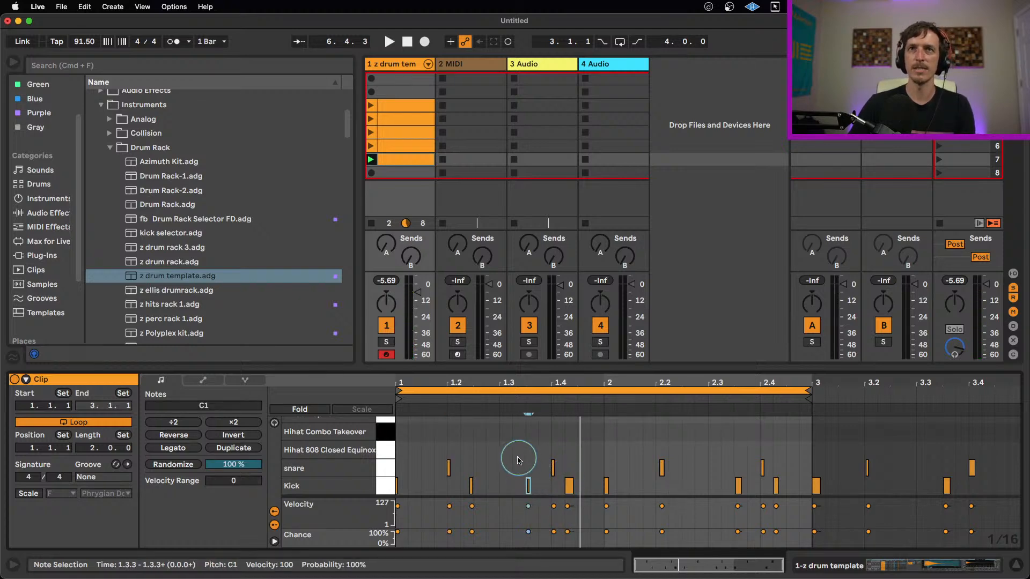
pyautogui.press('space')
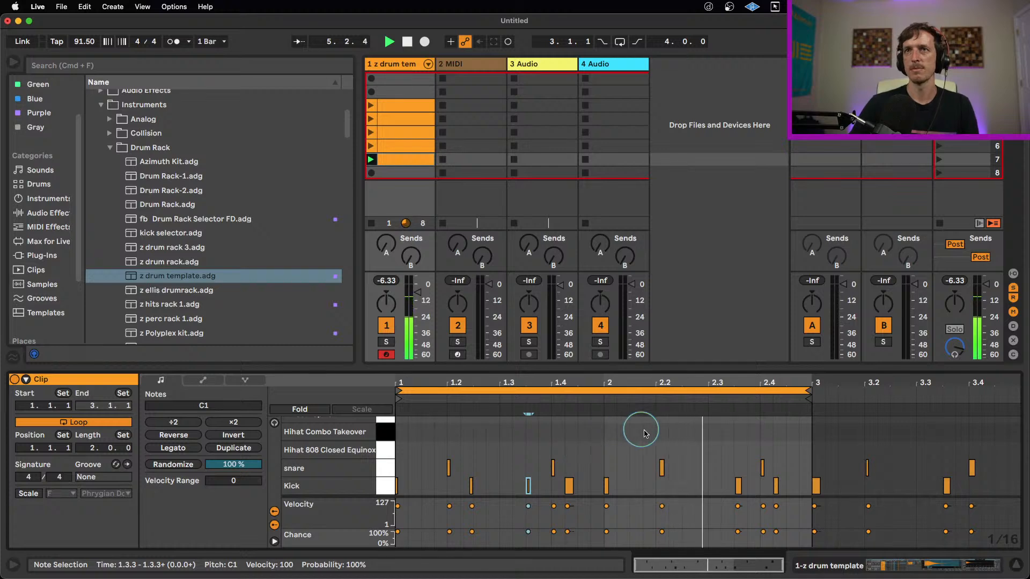
# Step: Add an eighth-note closed hi-hat at 1.1.3, duplicate it once per beat through 2.4.3, and audition the loop
pyautogui.doubleClick(417, 451)
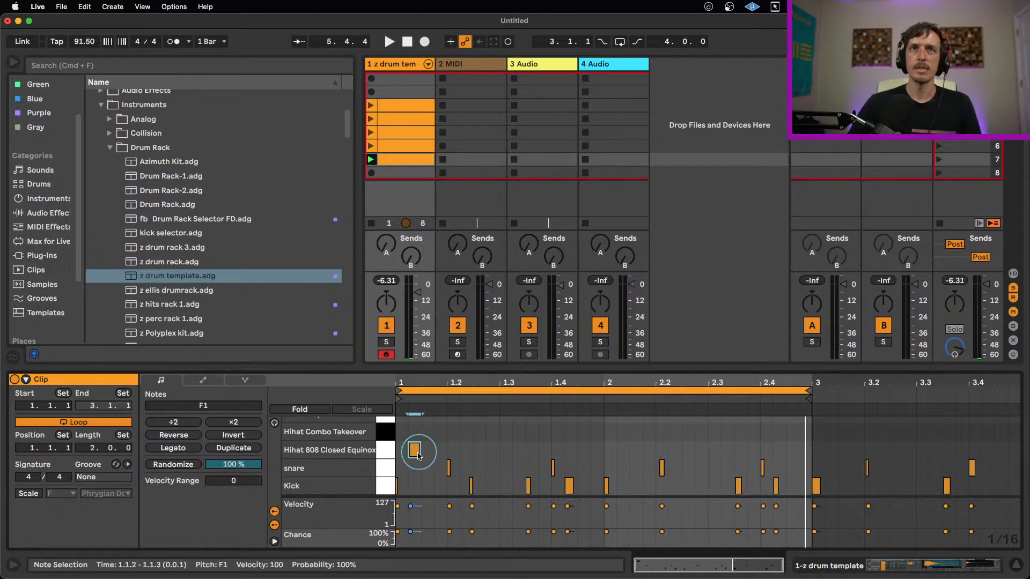
pyautogui.moveTo(418, 454); pyautogui.dragTo(426, 453)
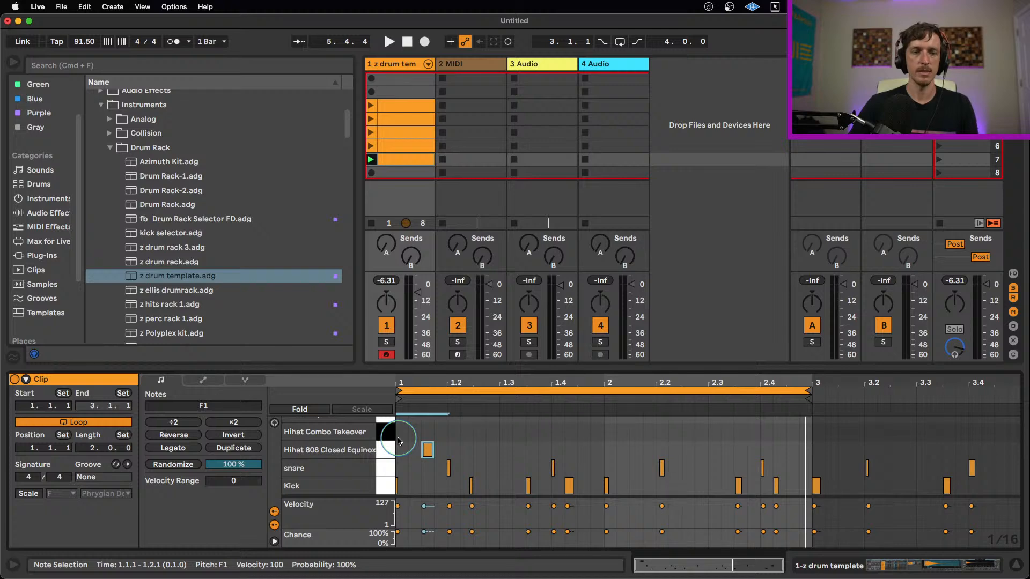
pyautogui.press('super+d')
pyautogui.press('super+d')
pyautogui.press('super+d')
pyautogui.press('super+d')
pyautogui.press('super+d')
pyautogui.press('super+d')
pyautogui.press('super+d')
pyautogui.press('space')
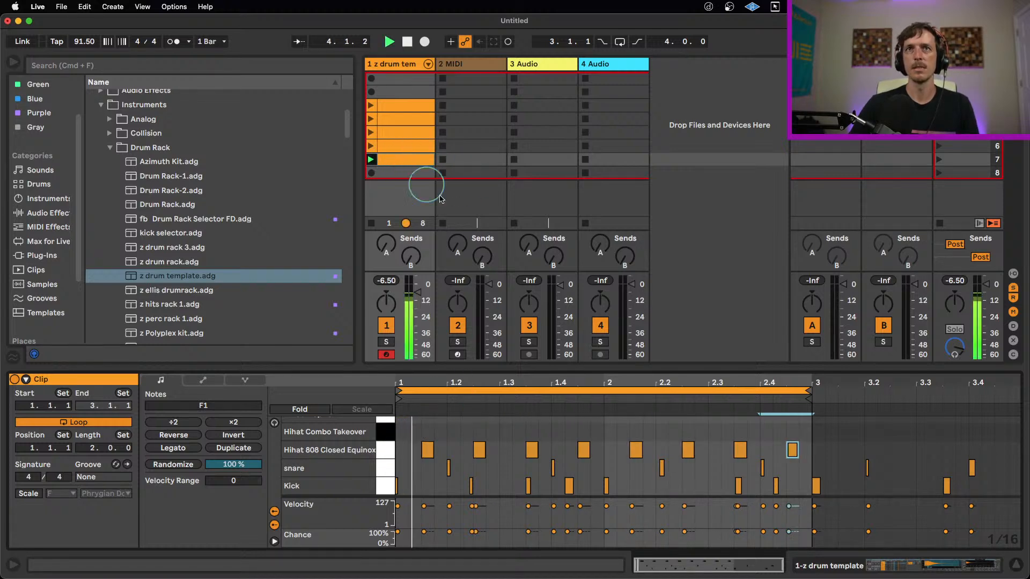
# Step: Add a Hihat 808 Closed note at 1.1.1 and duplicate it at eighth-note spacing up to 2.4.1
pyautogui.doubleClick(401, 450)
pyautogui.moveTo(414, 440); pyautogui.dragTo(405, 452)
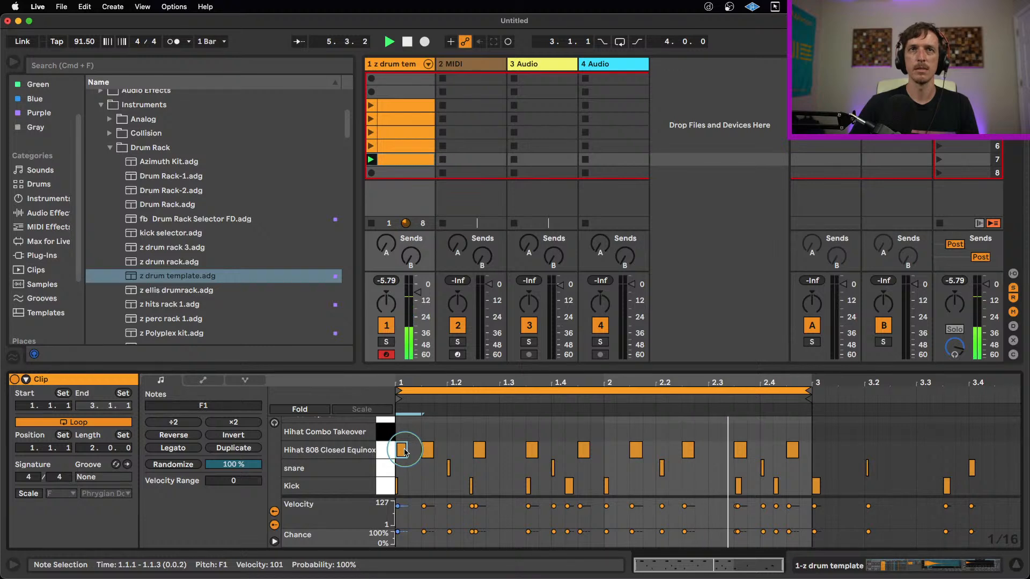
pyautogui.press('super+d')
pyautogui.press('super+d')
pyautogui.press('super+d')
pyautogui.press('super+d')
pyautogui.press('super+d')
pyautogui.press('super+d')
pyautogui.press('super+d')
pyautogui.press('super+d')
pyautogui.press('super+d')
pyautogui.press('super+d')
pyautogui.press('super+d')
pyautogui.press('super+d')
pyautogui.press('super+d')
pyautogui.press('super+d')
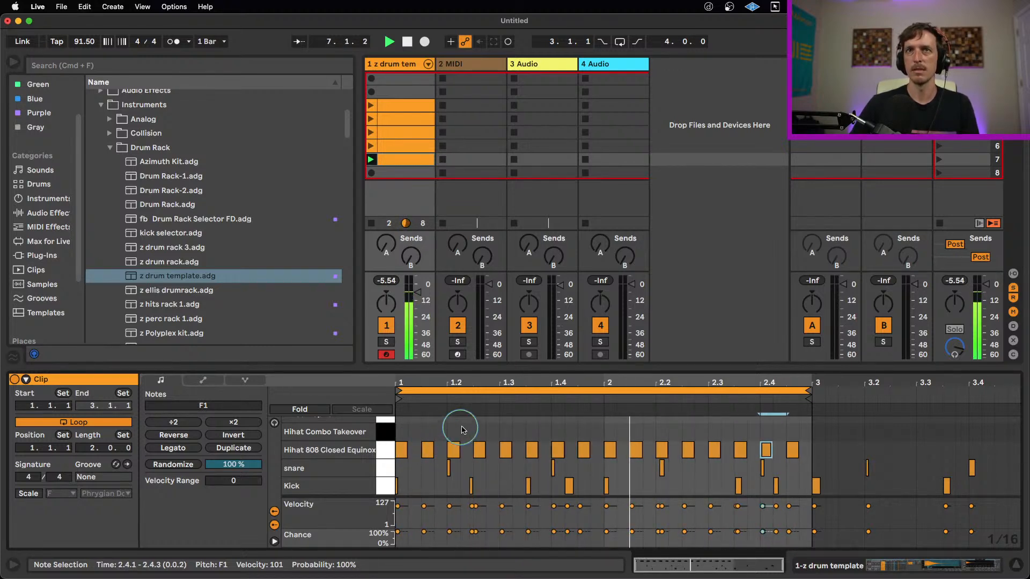
# Step: Shift the snare just after 2.2 slightly earlier onto 2.2.1 and stop playback
pyautogui.click(668, 470)
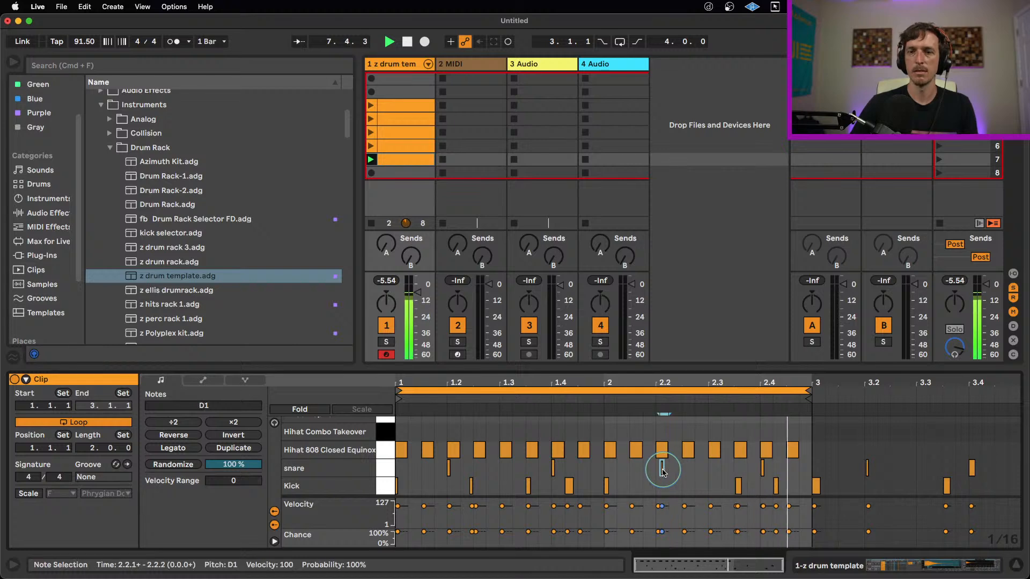
pyautogui.click(658, 467)
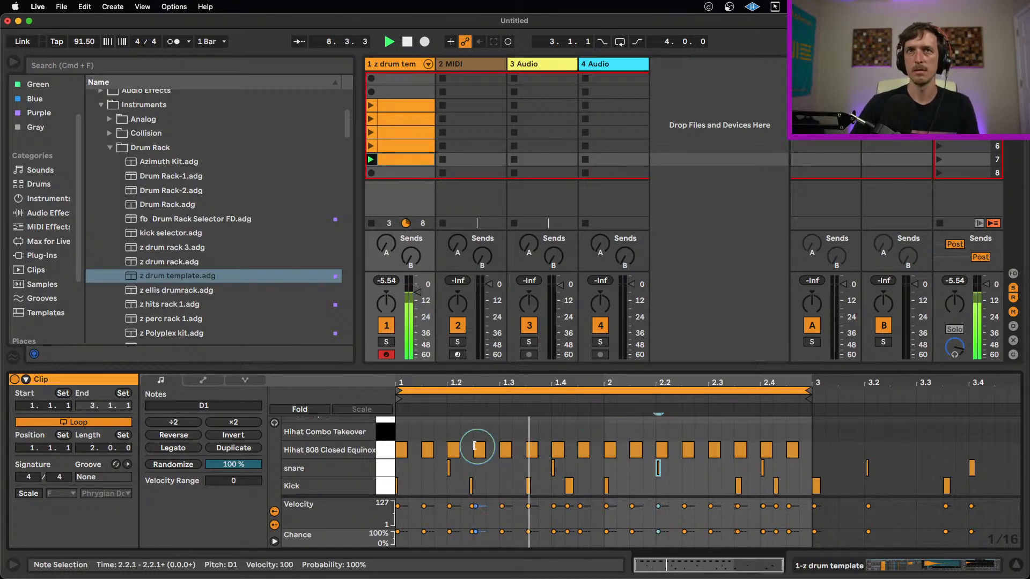
pyautogui.click(434, 434)
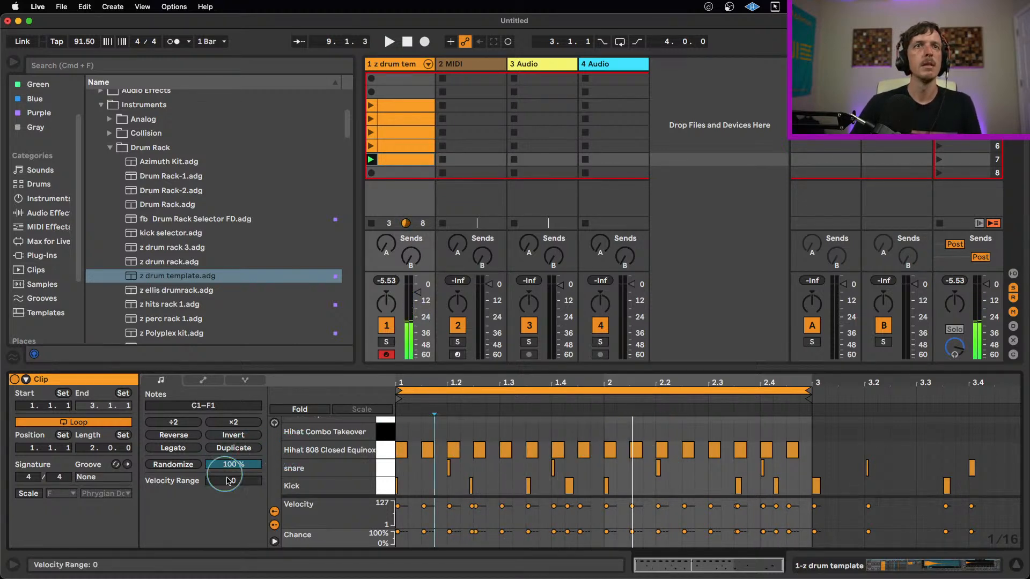
# Step: Try randomizing all the closed hi-hat notes with the amount set to 23% and audition the loop
pyautogui.click(365, 448)
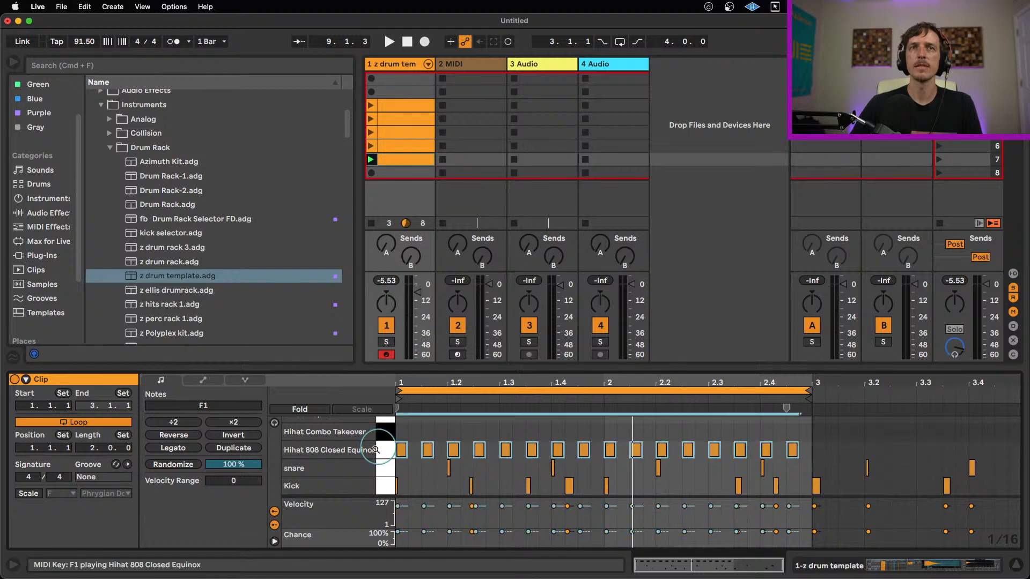
pyautogui.moveTo(230, 463); pyautogui.dragTo(231, 466)
pyautogui.click(192, 468)
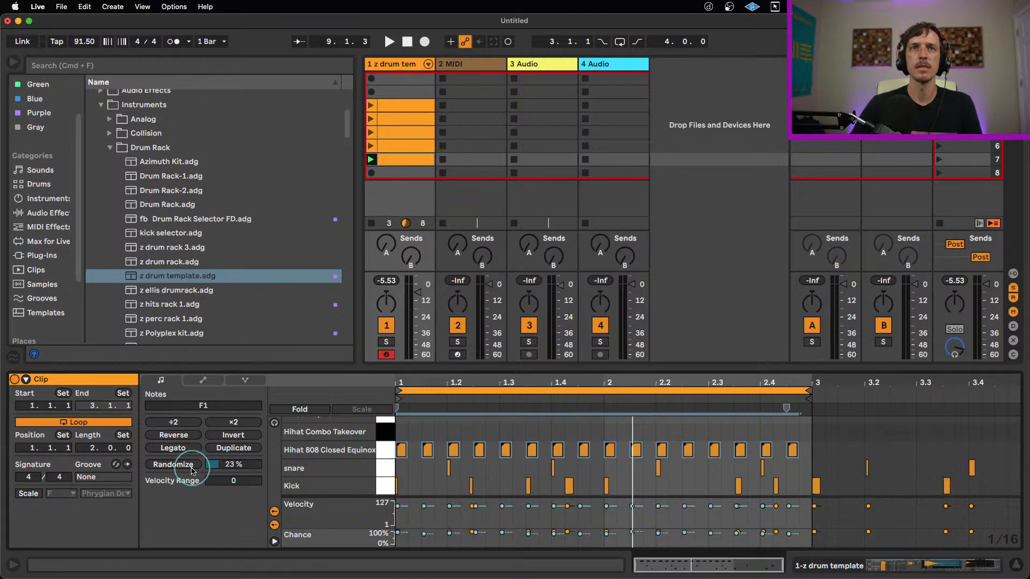
pyautogui.press('space')
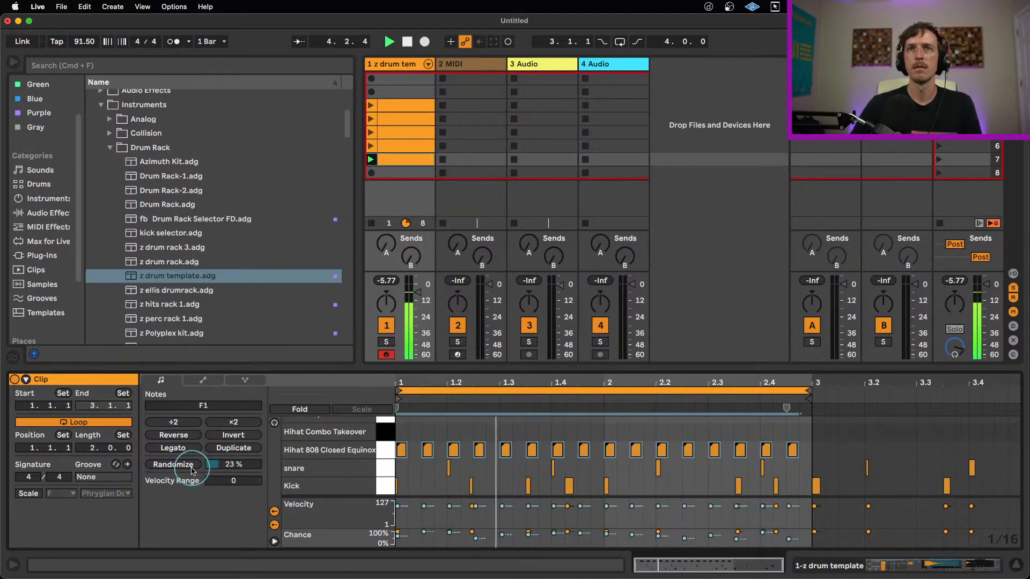
pyautogui.press('super+z')
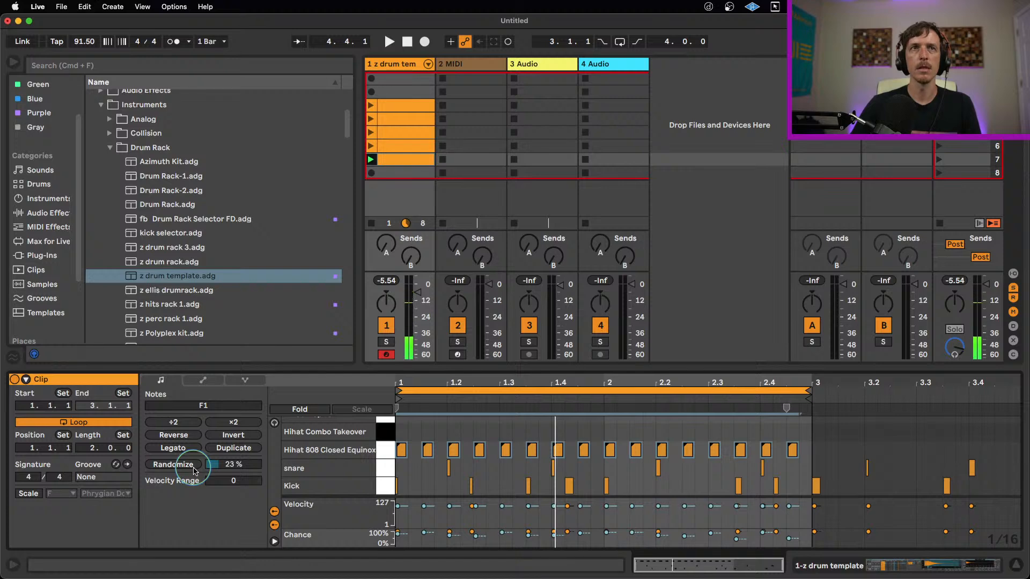
# Step: Check the Chance lane, undo the hi-hat probability randomization, and clear the note selection
pyautogui.click(274, 542)
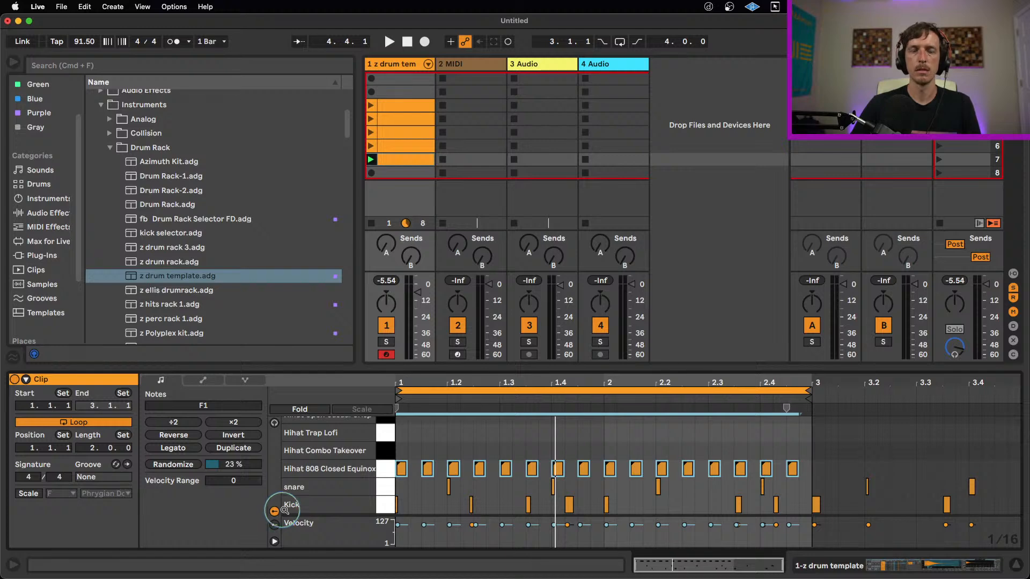
pyautogui.press('super+z')
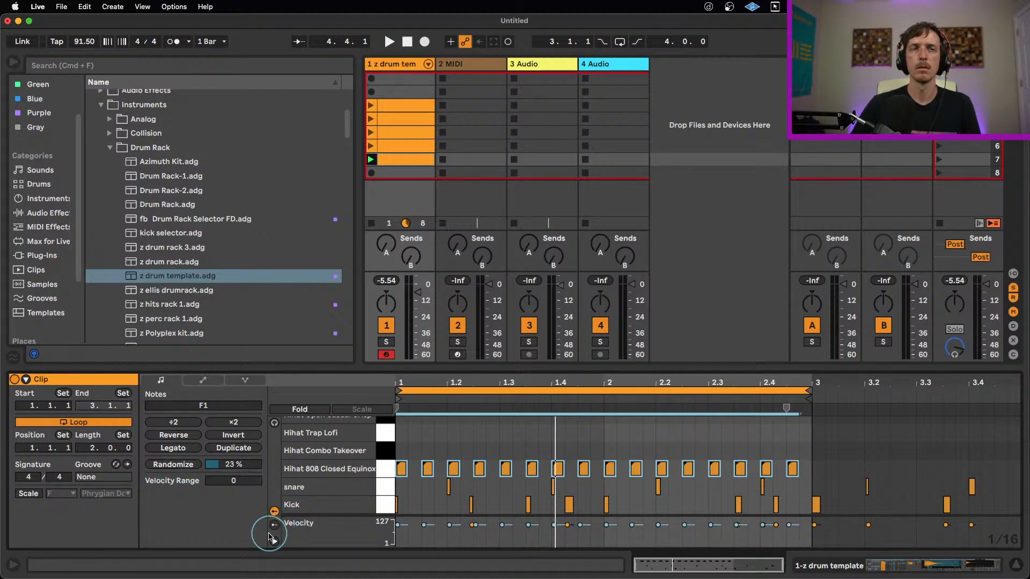
pyautogui.click(274, 526)
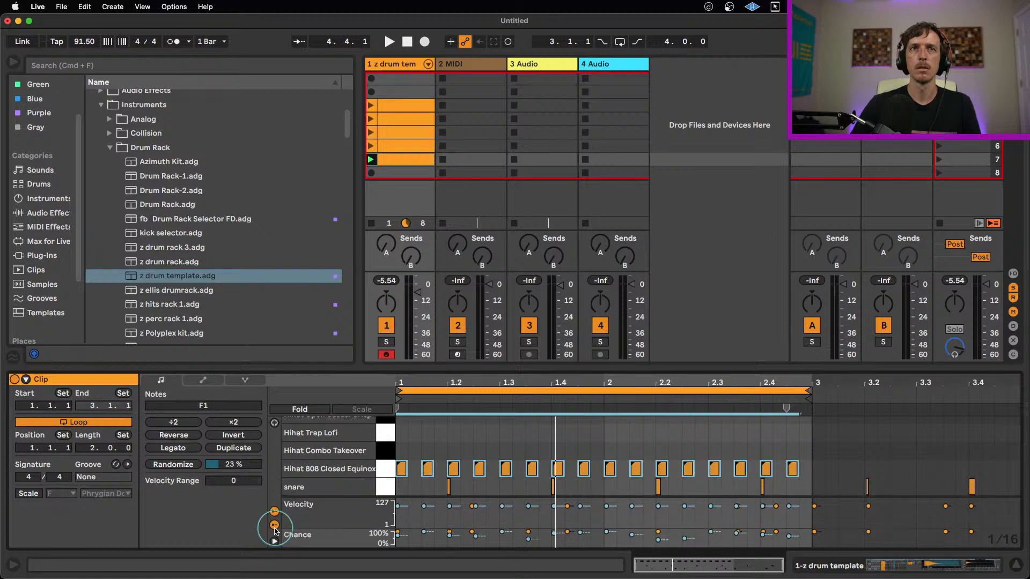
pyautogui.click(427, 450)
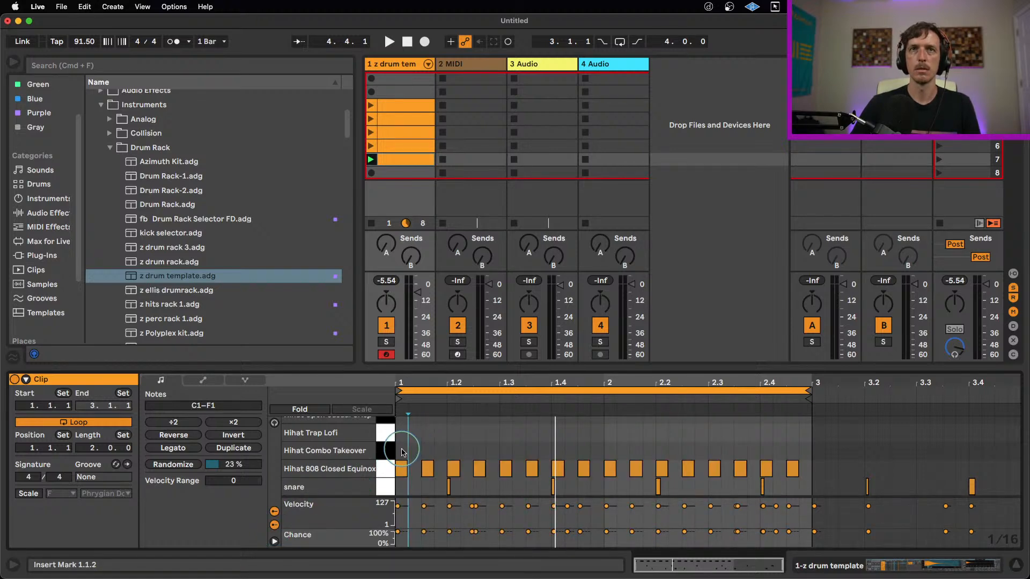
pyautogui.moveTo(402, 450); pyautogui.dragTo(738, 455)
pyautogui.click(682, 435)
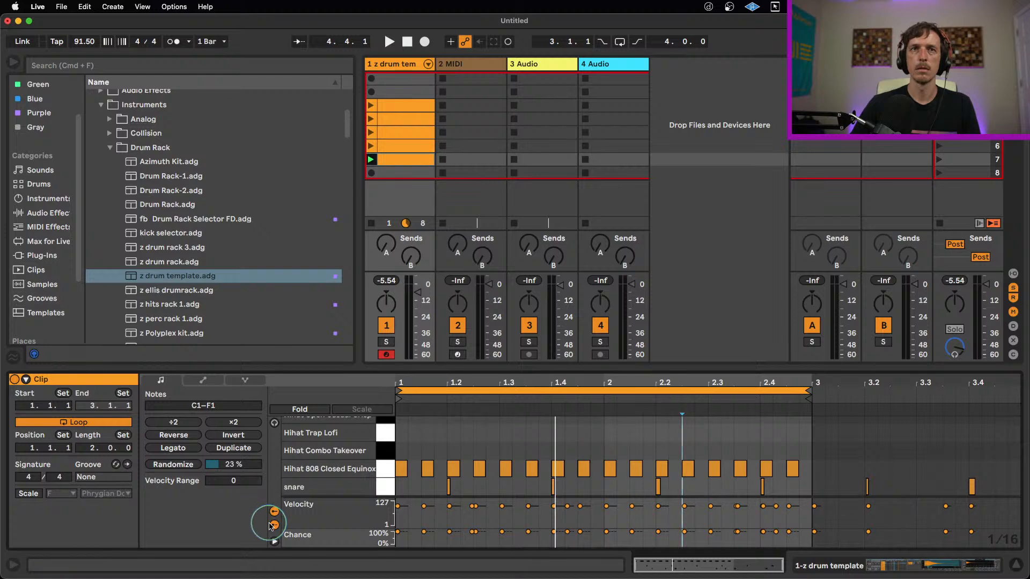
# Step: Try randomizing the closed hi-hats at 23% with the Chance lane hidden, audition the loop, and show the lane again
pyautogui.click(273, 525)
pyautogui.moveTo(400, 454); pyautogui.dragTo(826, 472)
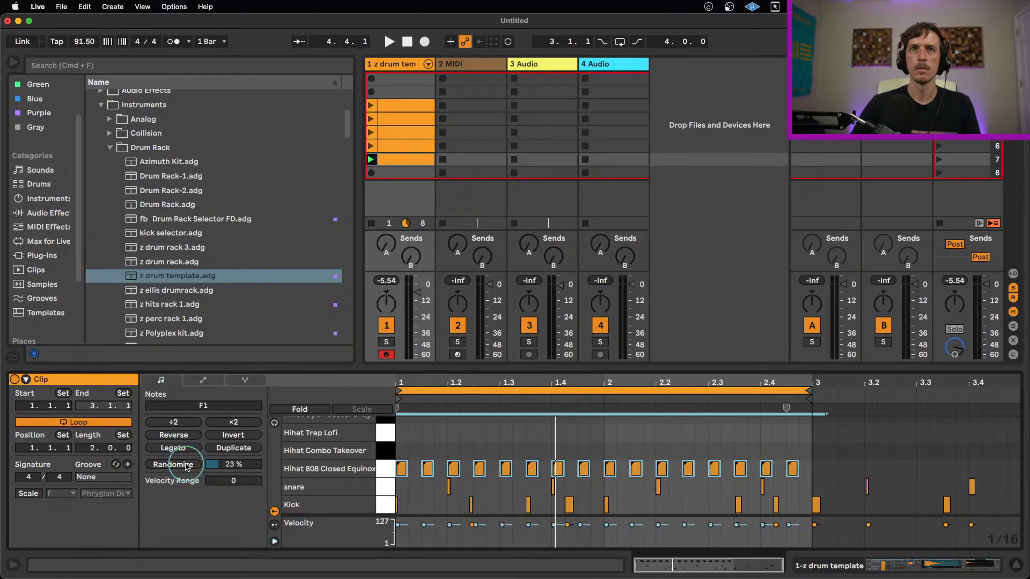
pyautogui.press('space')
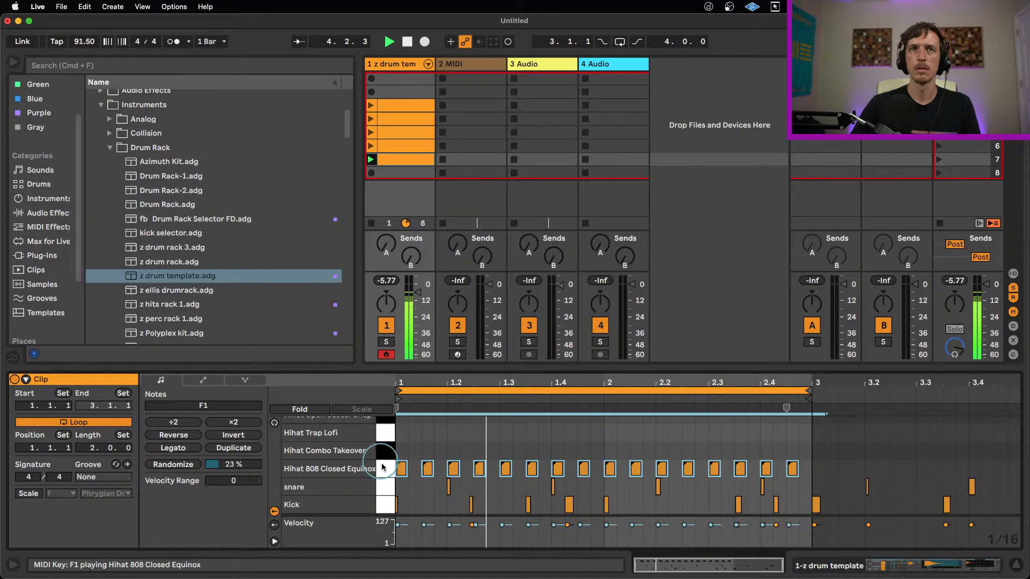
pyautogui.click(355, 531)
pyautogui.click(274, 525)
pyautogui.click(375, 538)
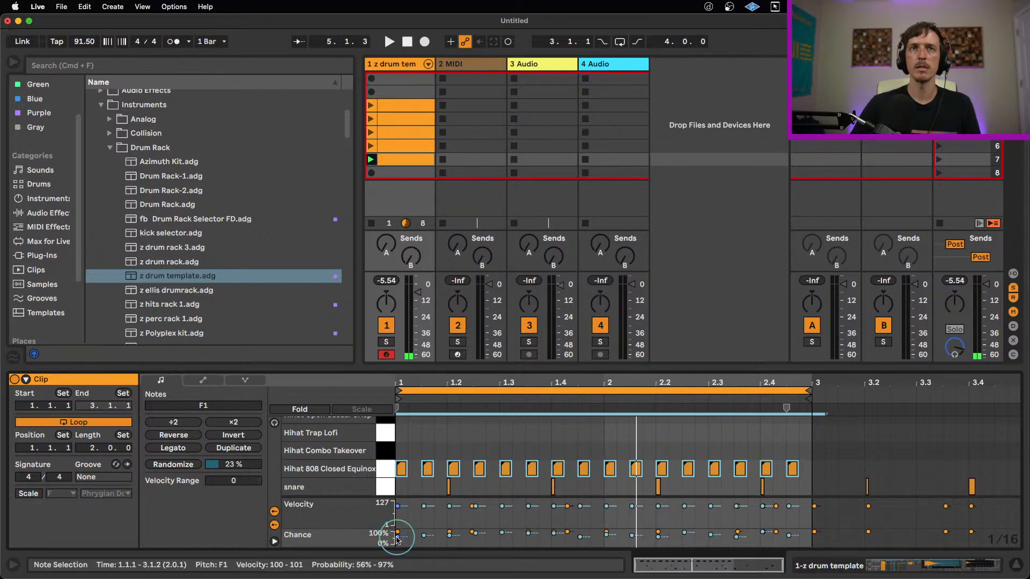
# Step: Look for options on the randomized hi-hat notes and undo their repeated probability randomization
pyautogui.rightClick(397, 537)
pyautogui.click(397, 536)
pyautogui.rightClick(405, 476)
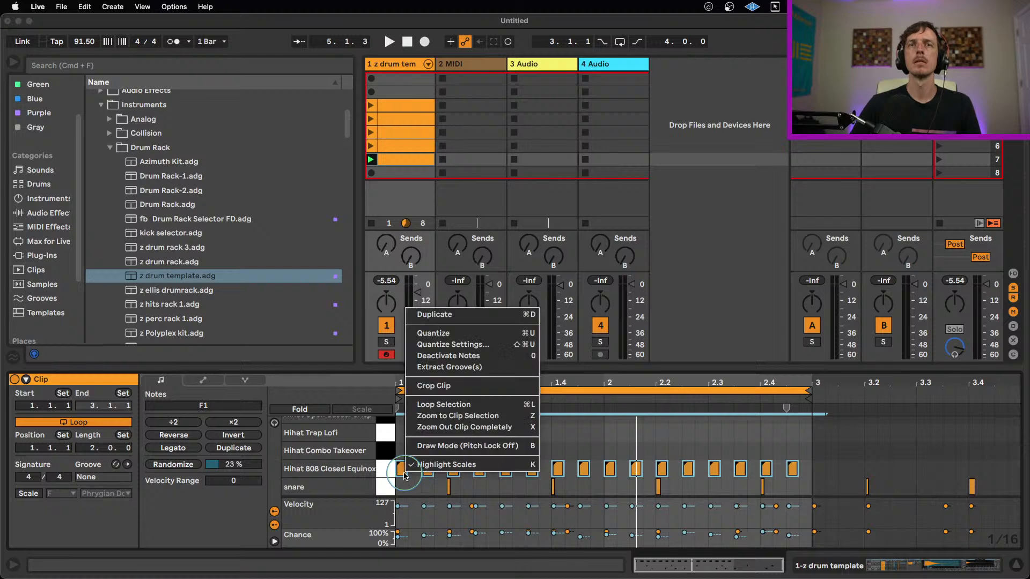
pyautogui.click(405, 476)
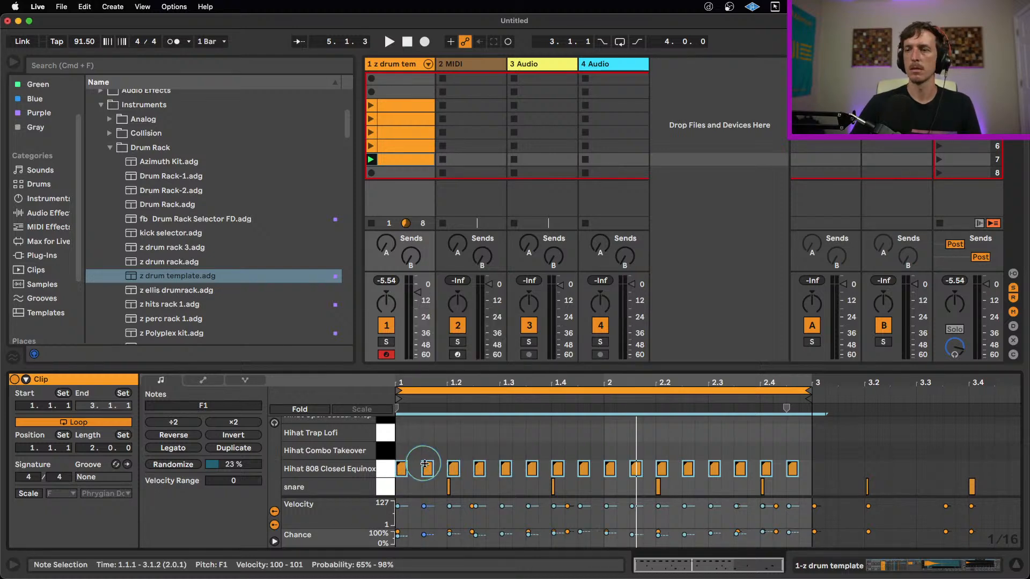
pyautogui.click(507, 445)
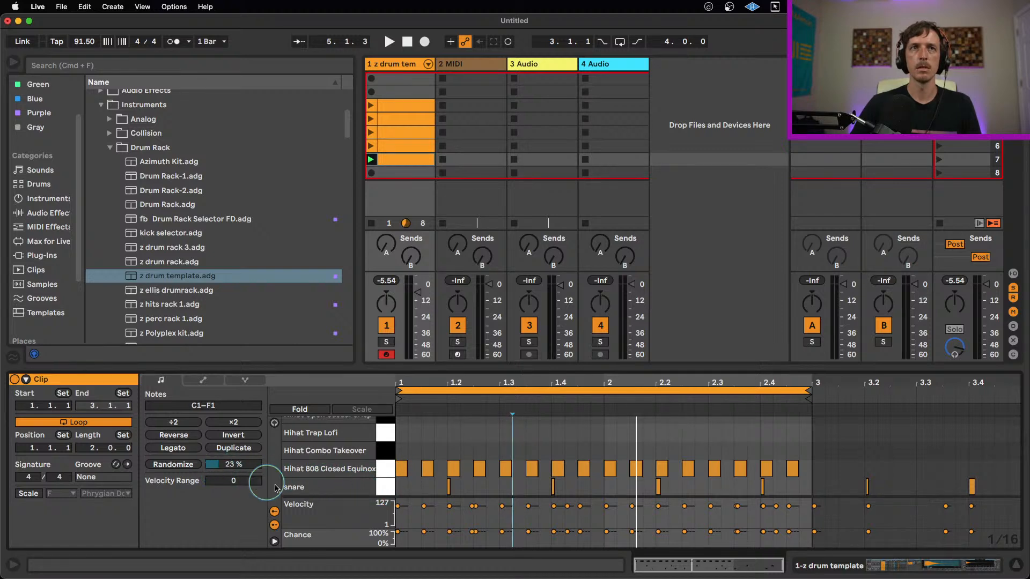
pyautogui.click(402, 505)
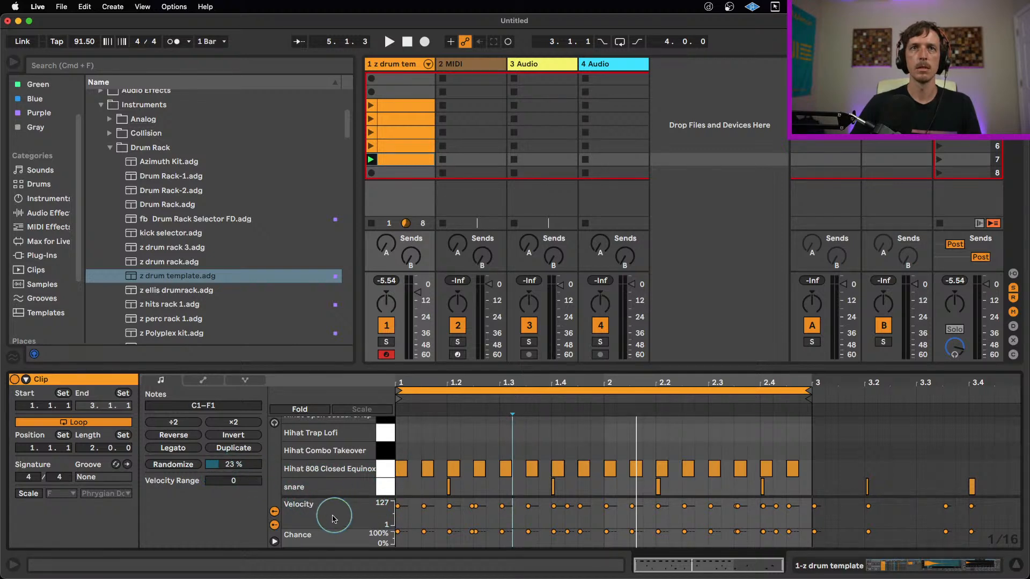
# Step: Hide the Chance lane, set the velocity range of all closed hi-hats to -36, and audition the loop
pyautogui.click(273, 526)
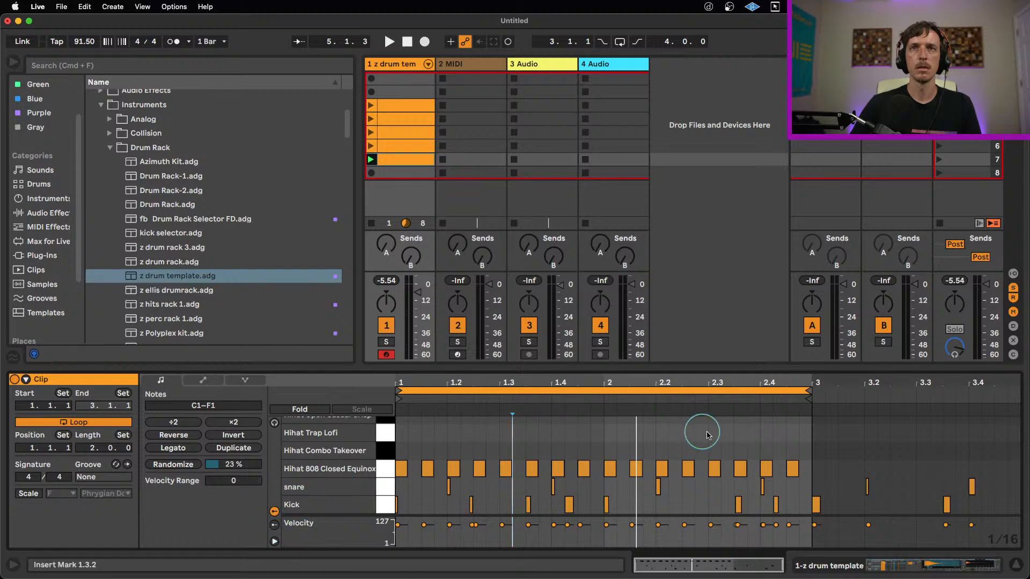
pyautogui.moveTo(782, 446); pyautogui.dragTo(371, 478)
pyautogui.click(174, 464)
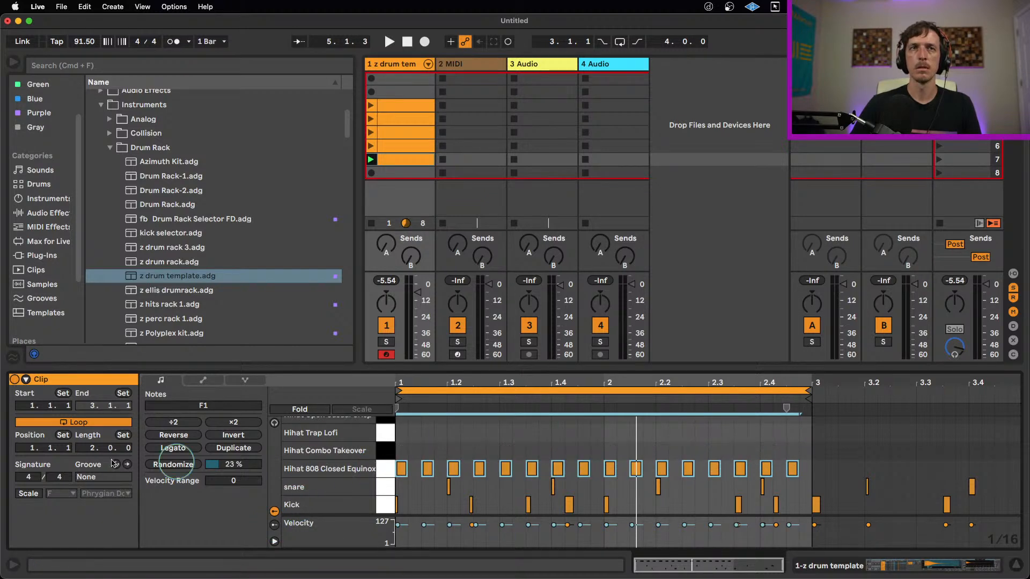
pyautogui.moveTo(209, 485); pyautogui.dragTo(219, 531)
pyautogui.press('space')
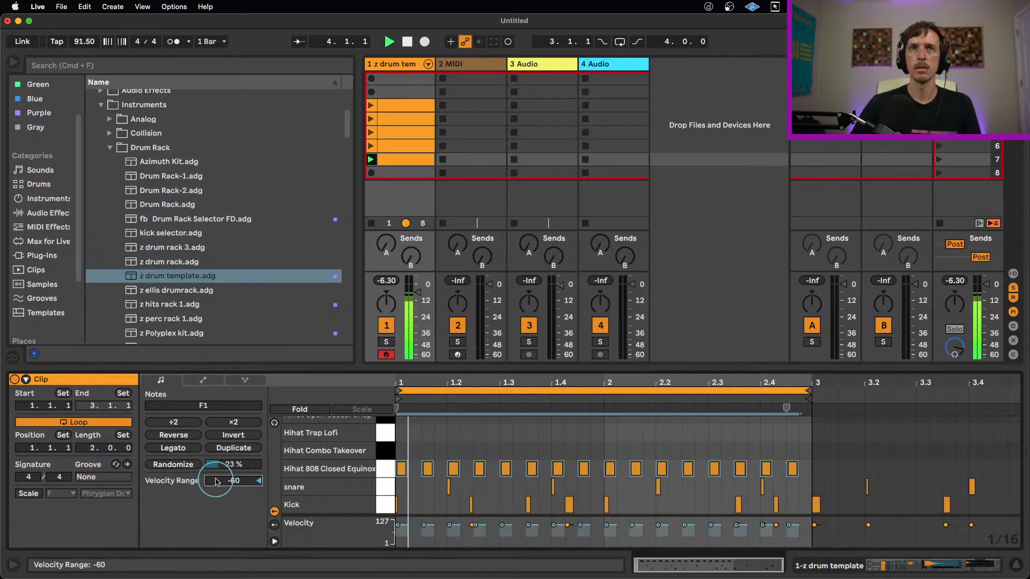
pyautogui.moveTo(253, 481); pyautogui.dragTo(252, 477)
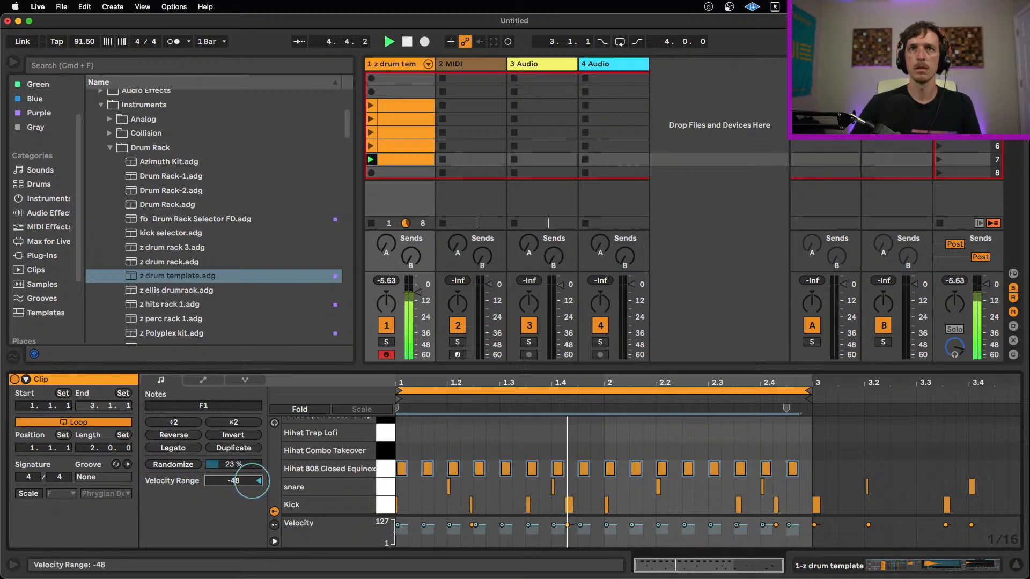
# Step: Shorten the closed hi-hat at 1.1.1 to a sixteenth and duplicate it in sixteenth steps through 3.1.1
pyautogui.click(435, 445)
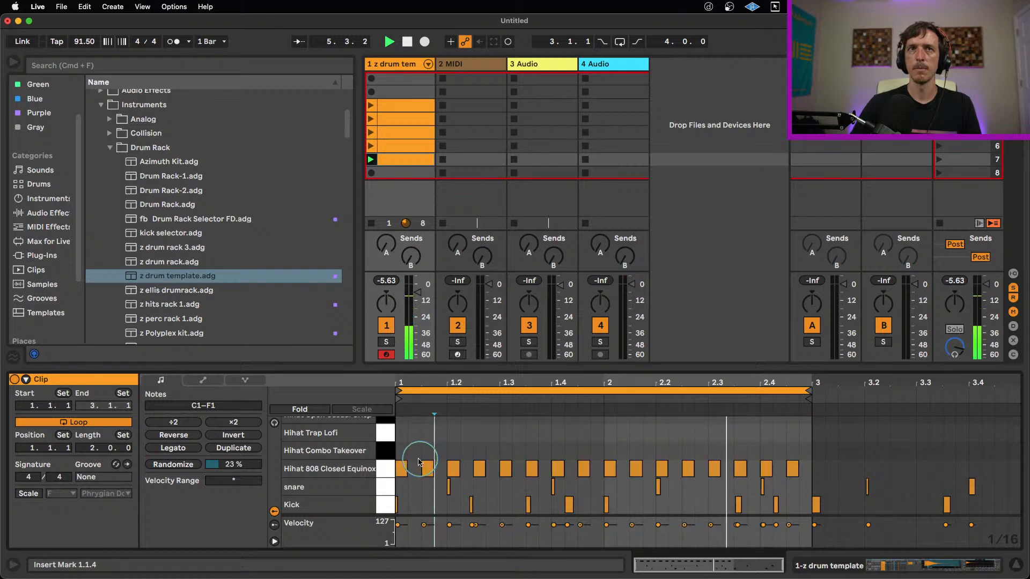
pyautogui.click(402, 468)
pyautogui.moveTo(406, 465)
pyautogui.mouseDown()
pyautogui.moveTo(494, 437)
pyautogui.moveTo(573, 450)
pyautogui.mouseUp()
pyautogui.press('super+d')
pyautogui.press('super+d')
pyautogui.press('super+d')
pyautogui.press('super+d')
pyautogui.press('super+d')
pyautogui.press('super+d')
pyautogui.press('super+d')
pyautogui.press('super+d')
pyautogui.press('super+d')
pyautogui.press('super+d')
pyautogui.press('super+d')
pyautogui.press('super+d')
pyautogui.press('super+d')
pyautogui.press('super+d')
pyautogui.press('super+d')
pyautogui.press('super+d')
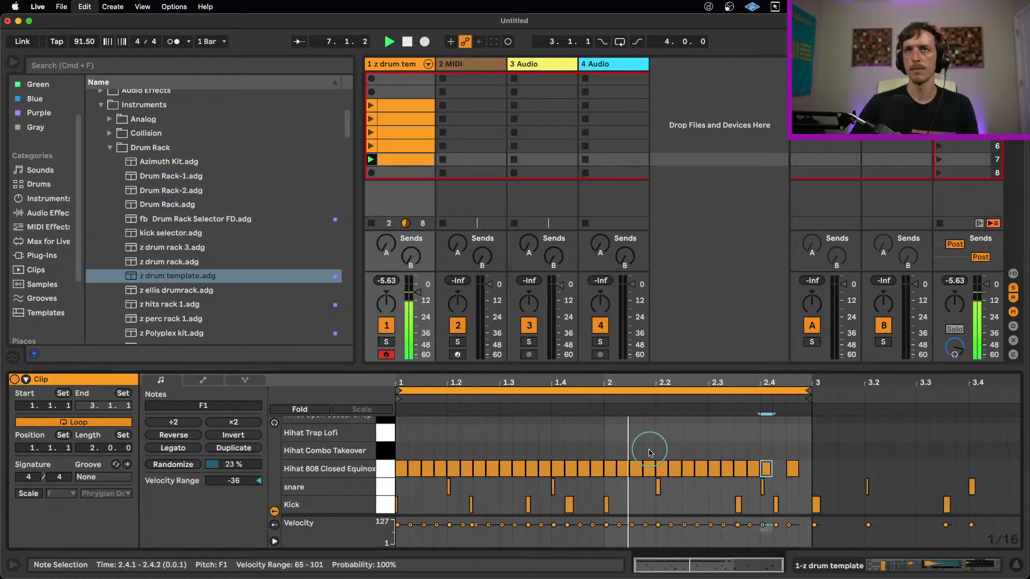
# Step: Move the closed hi-hats at 1.1.3 and 1.2.4 up to the Hihat Trap Lofi lane and audition the loop
pyautogui.click(427, 465)
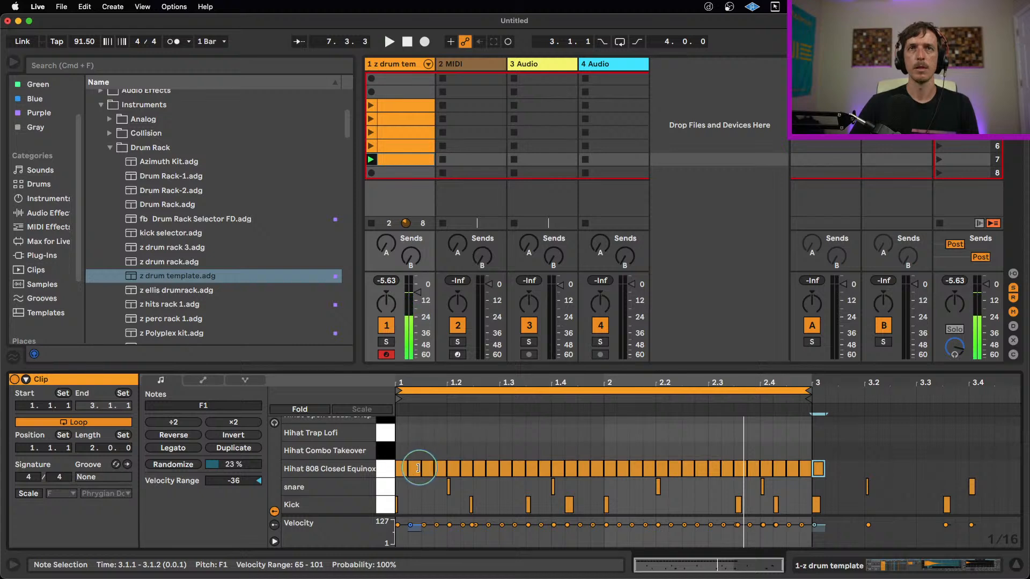
pyautogui.click(428, 468)
pyautogui.press('Up')
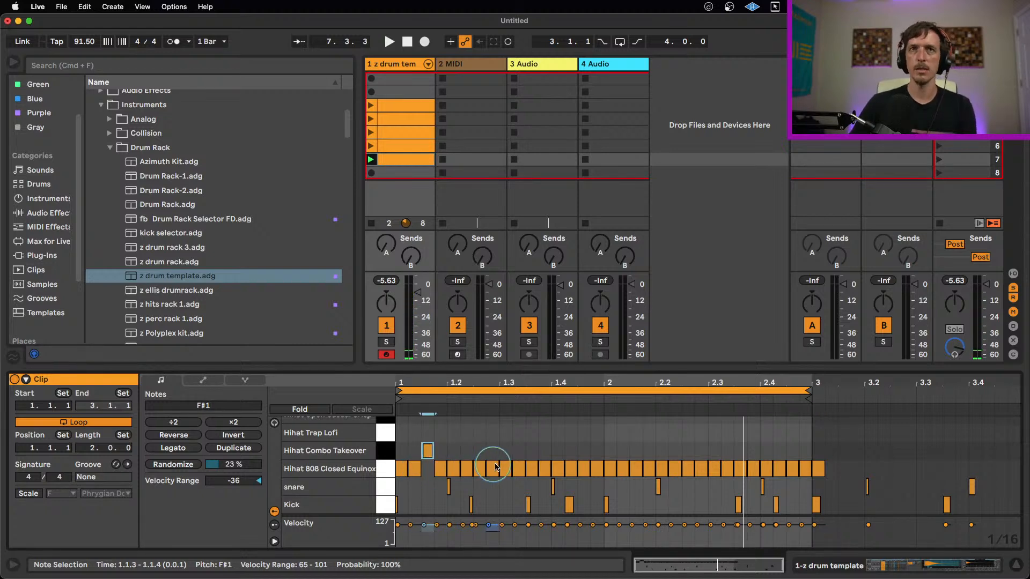
pyautogui.click(495, 471)
pyautogui.press('Up')
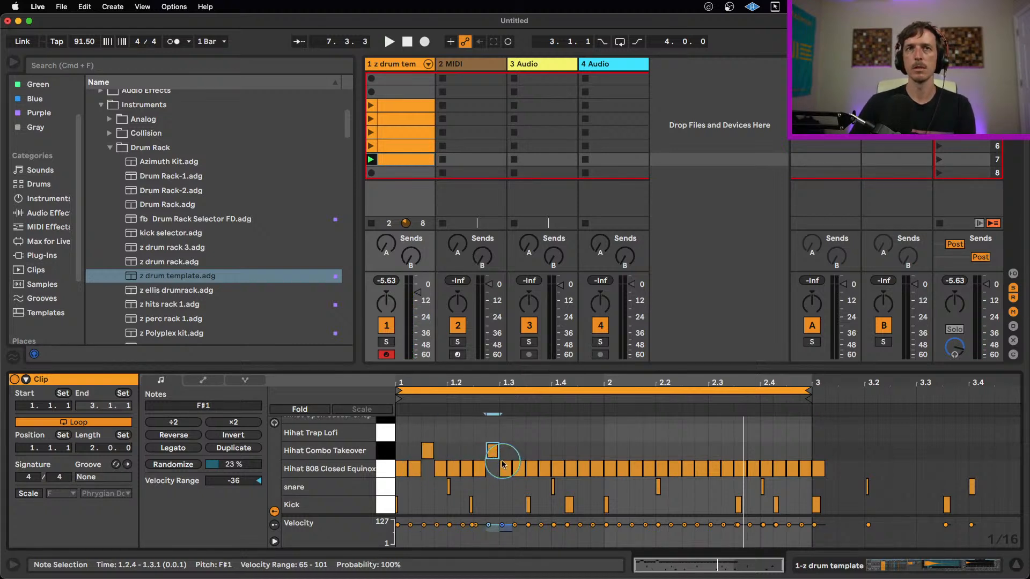
pyautogui.press('space')
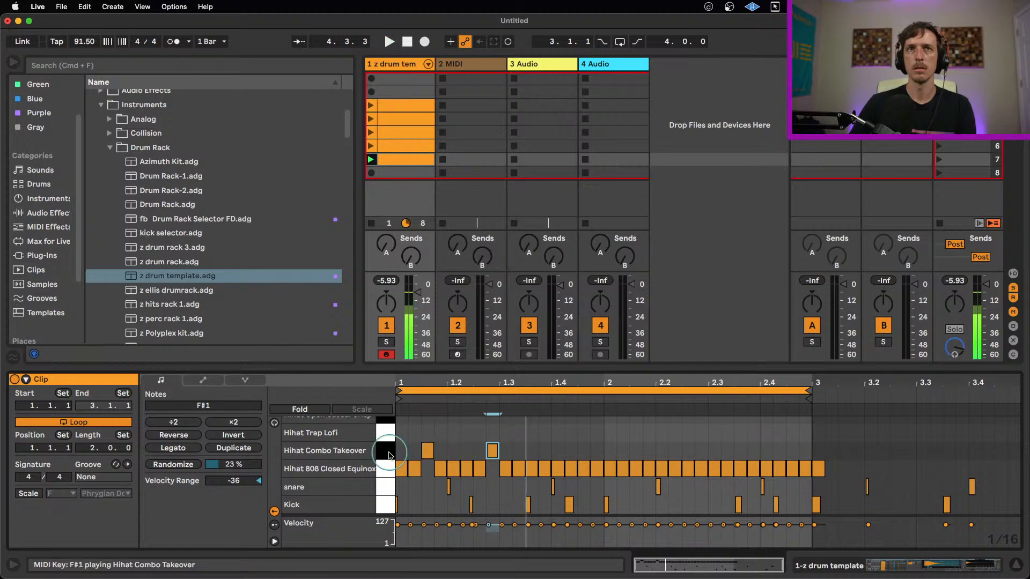
pyautogui.press('Up')
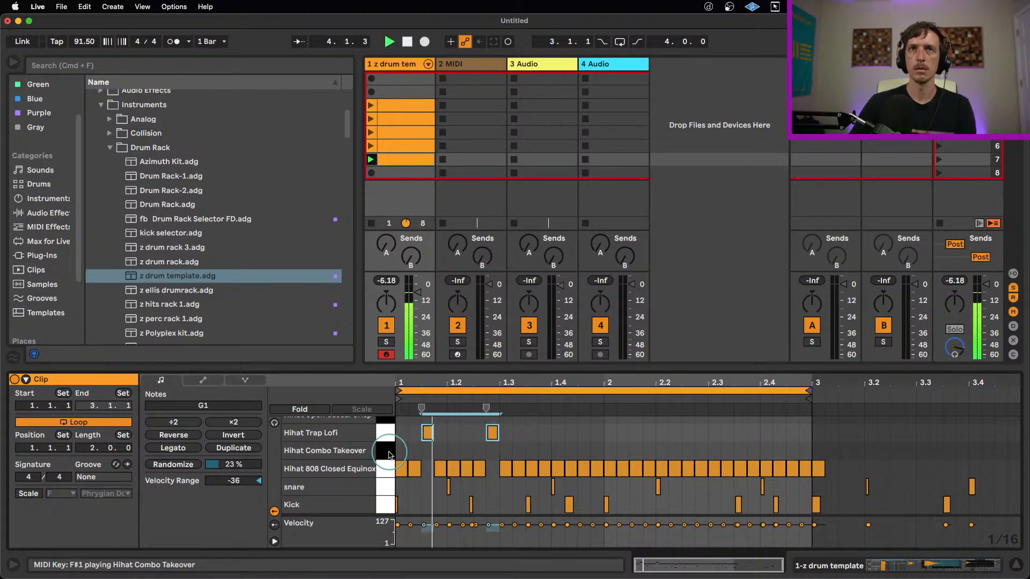
# Step: Undo the last hi-hat lane moves and move the closed hi-hats at 1.1.4, 1.4.4, 2.1.4 and 2.4.4 up to Hihat Trap Lofi
pyautogui.press('super+z')
pyautogui.press('super+z')
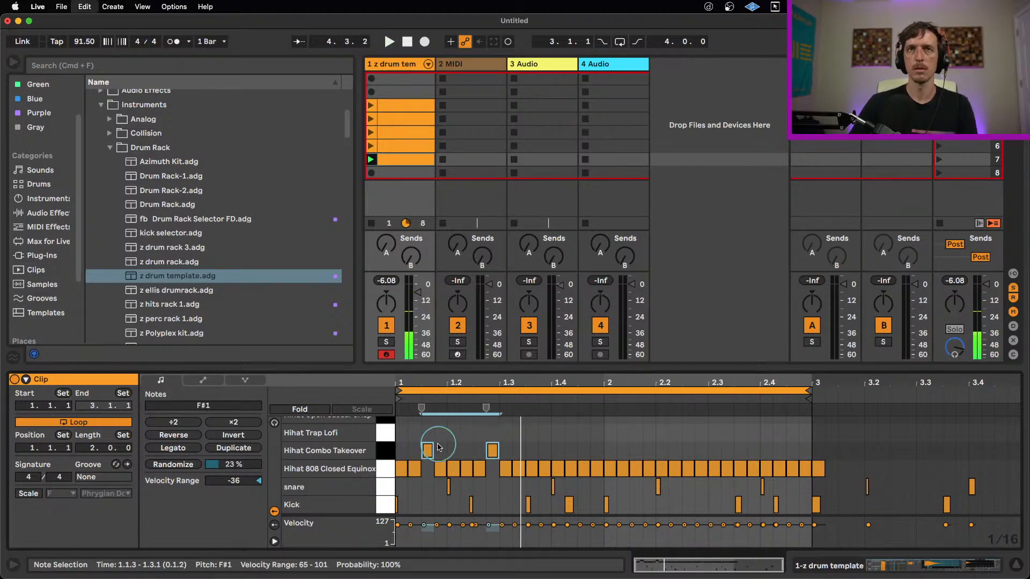
pyautogui.moveTo(431, 446)
pyautogui.mouseDown()
pyautogui.moveTo(427, 469)
pyautogui.moveTo(415, 440)
pyautogui.moveTo(420, 462)
pyautogui.moveTo(428, 437)
pyautogui.moveTo(440, 439)
pyautogui.mouseUp()
pyautogui.press('space')
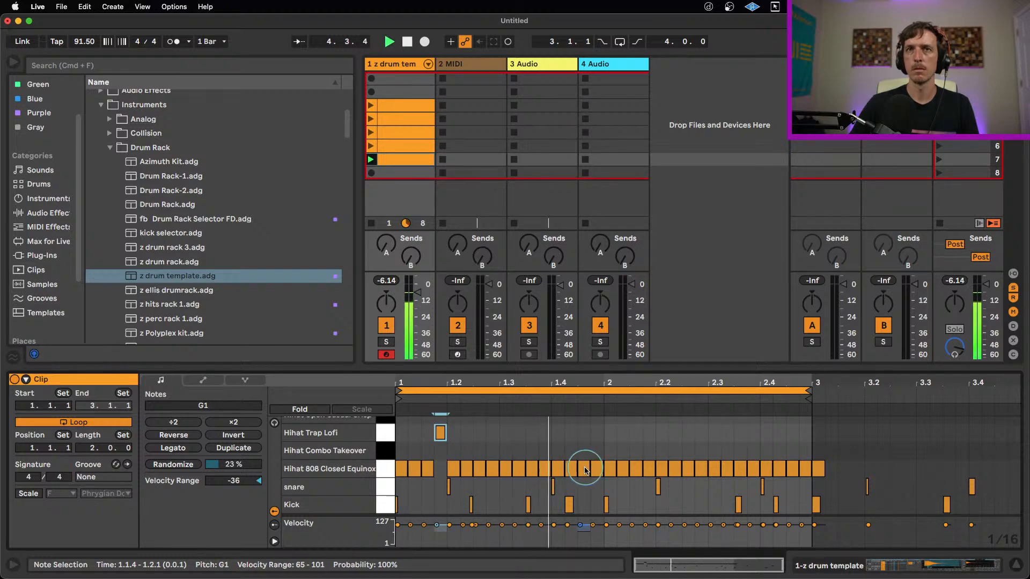
pyautogui.moveTo(589, 467); pyautogui.dragTo(598, 435)
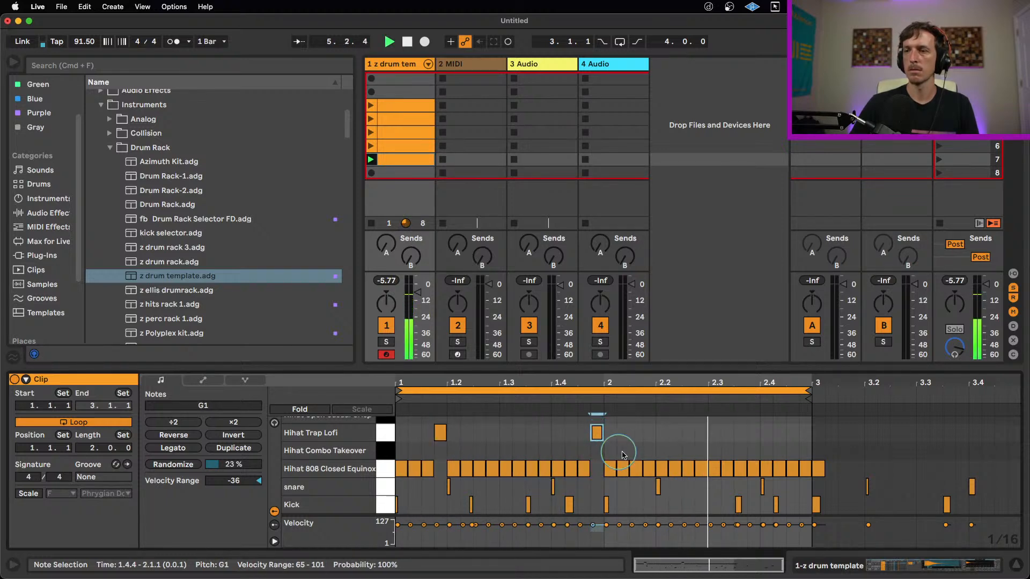
pyautogui.moveTo(651, 470); pyautogui.dragTo(652, 441)
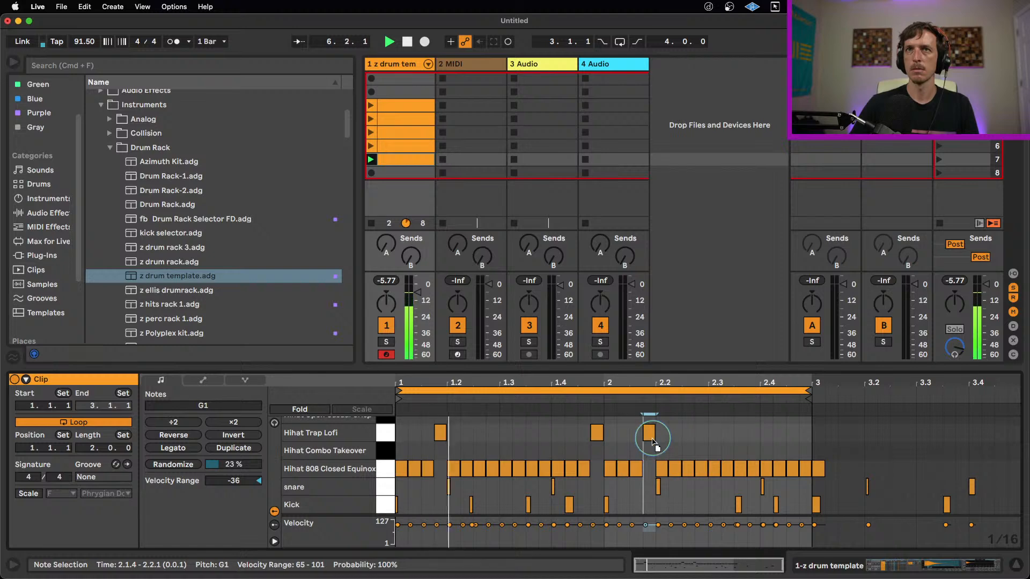
pyautogui.moveTo(805, 469); pyautogui.dragTo(806, 440)
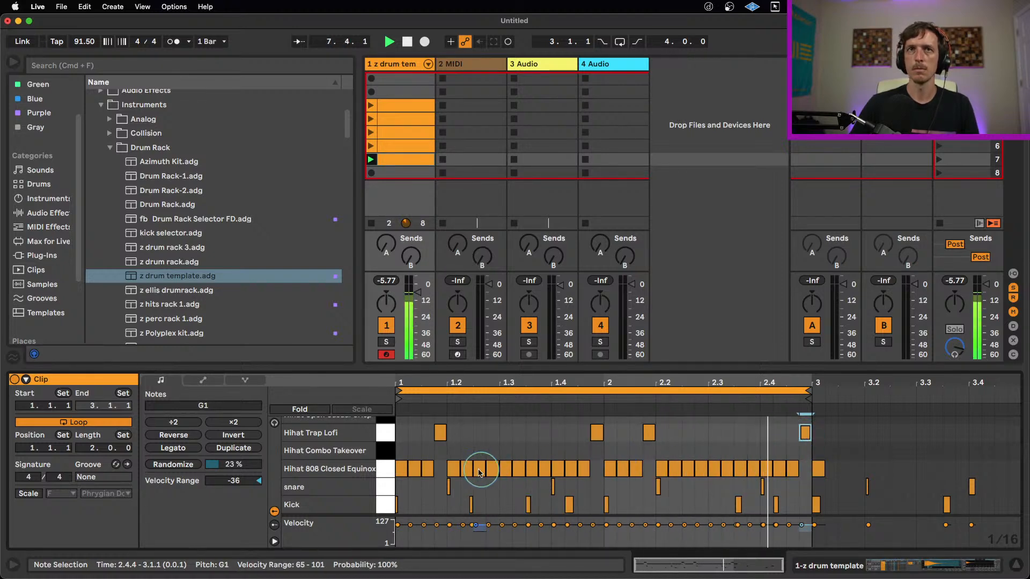
# Step: Move the closed hi-hats at 1.2.2, 2.2.3, 1.3.2 and 2.3.3 up to the Hihat Combo Takeover lane while the loop plays
pyautogui.moveTo(468, 473); pyautogui.dragTo(466, 452)
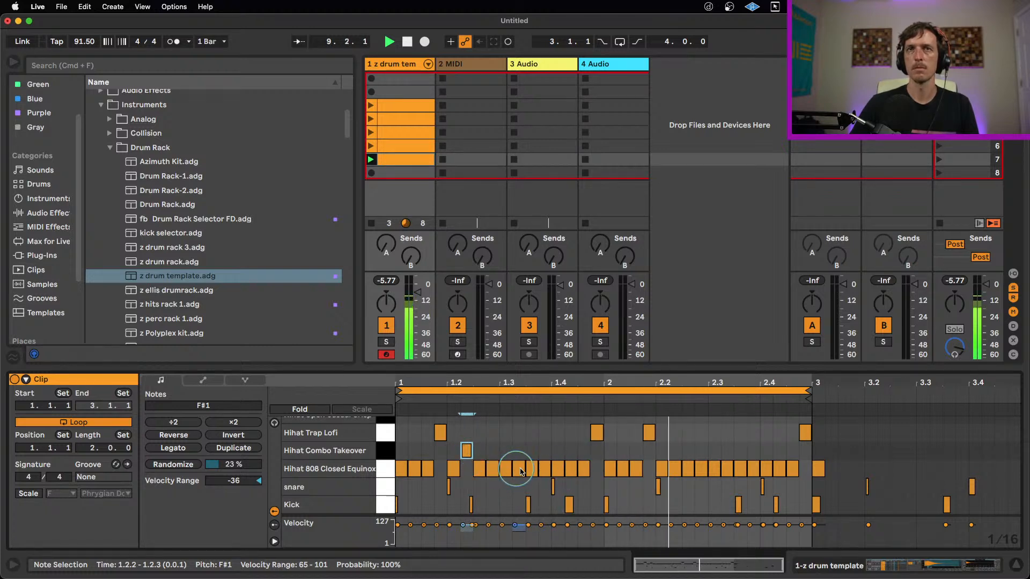
pyautogui.click(675, 470)
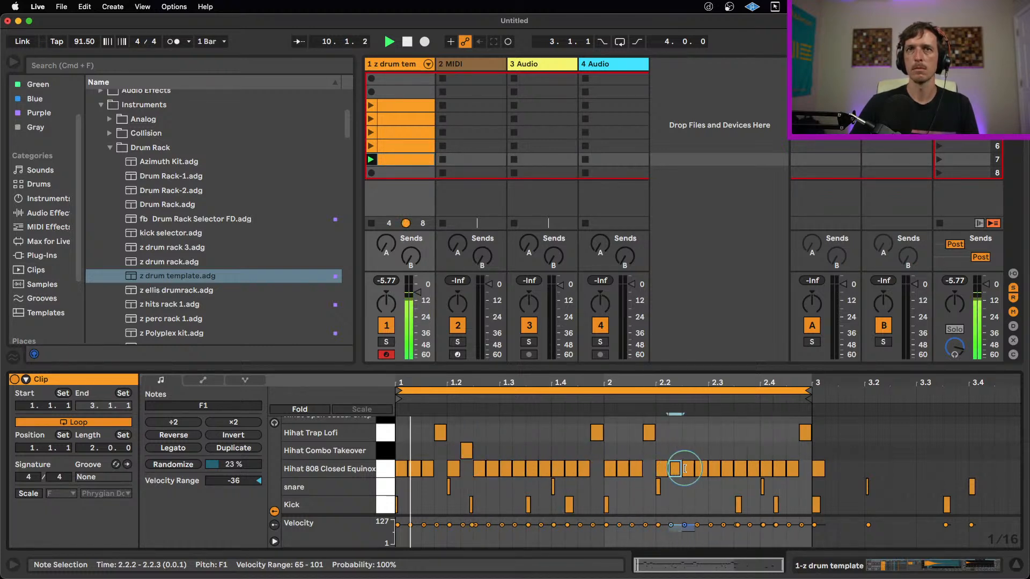
pyautogui.moveTo(690, 472); pyautogui.dragTo(688, 451)
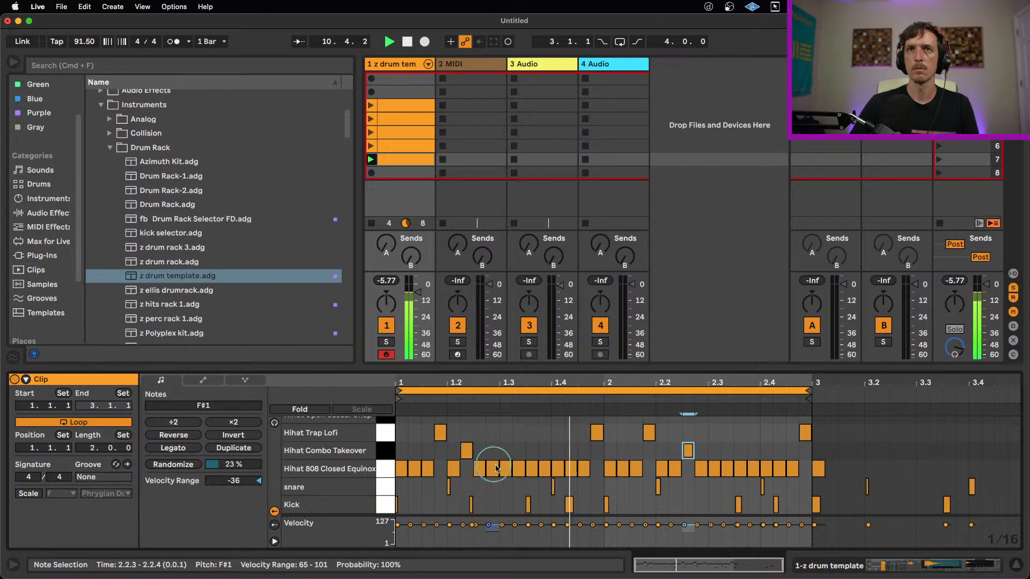
pyautogui.scroll(3, 508, 466)
pyautogui.scroll(-3, 510, 465)
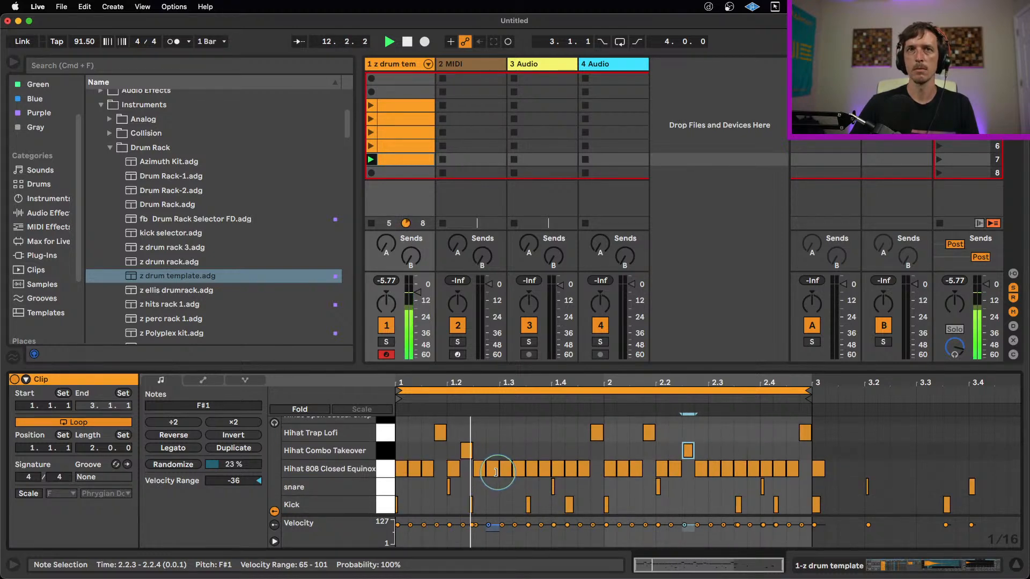
pyautogui.moveTo(512, 469)
pyautogui.mouseDown()
pyautogui.moveTo(506, 444)
pyautogui.moveTo(508, 466)
pyautogui.moveTo(518, 450)
pyautogui.mouseUp()
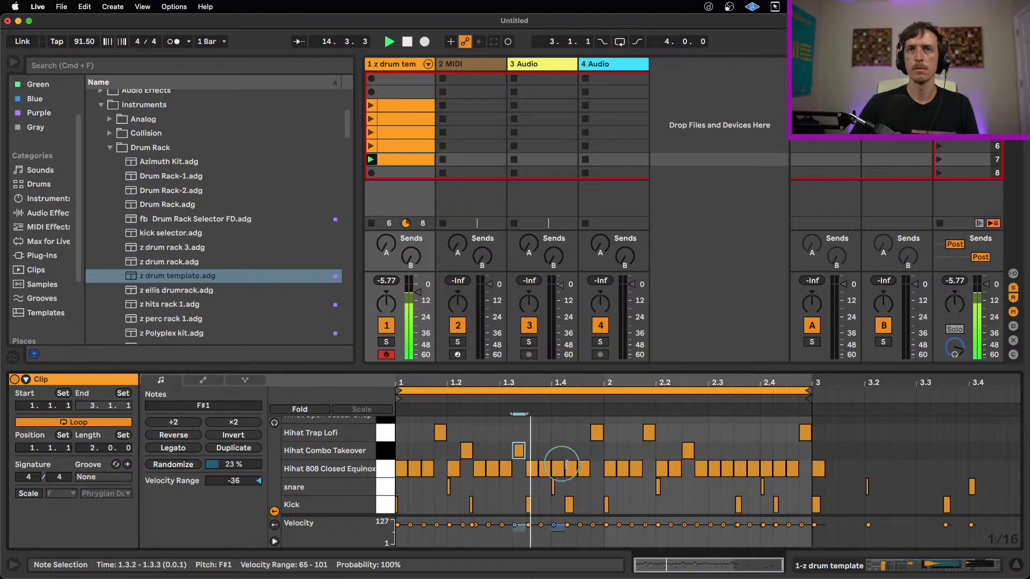
pyautogui.moveTo(739, 468)
pyautogui.mouseDown()
pyautogui.moveTo(741, 456)
pyautogui.moveTo(741, 467)
pyautogui.moveTo(730, 453)
pyautogui.moveTo(731, 466)
pyautogui.moveTo(741, 452)
pyautogui.mouseUp()
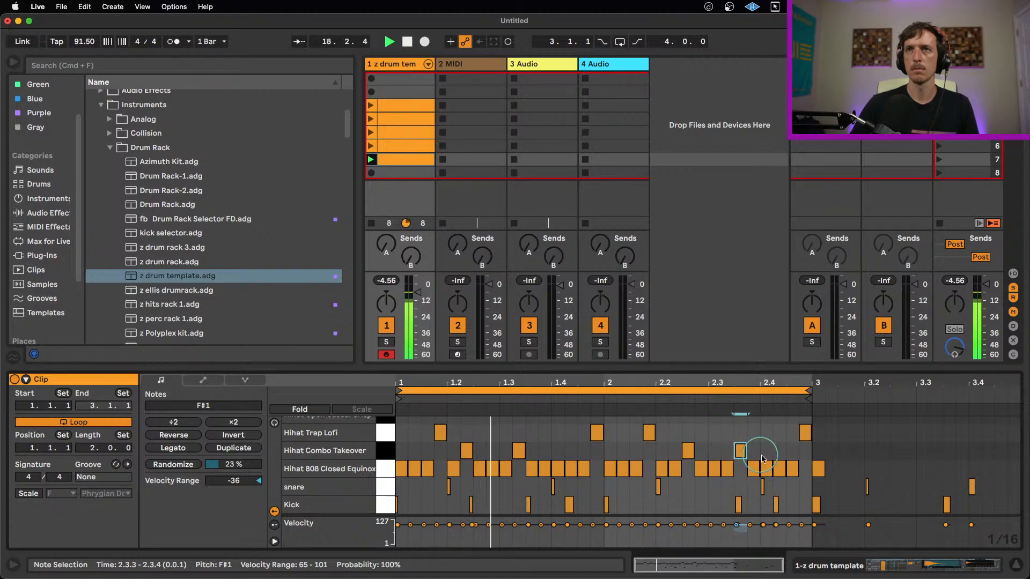
# Step: Move the closed hi-hats at 1.1.2 and 1.4.2 up to the Cabasa Medium Rub lane
pyautogui.scroll(1, 774, 440)
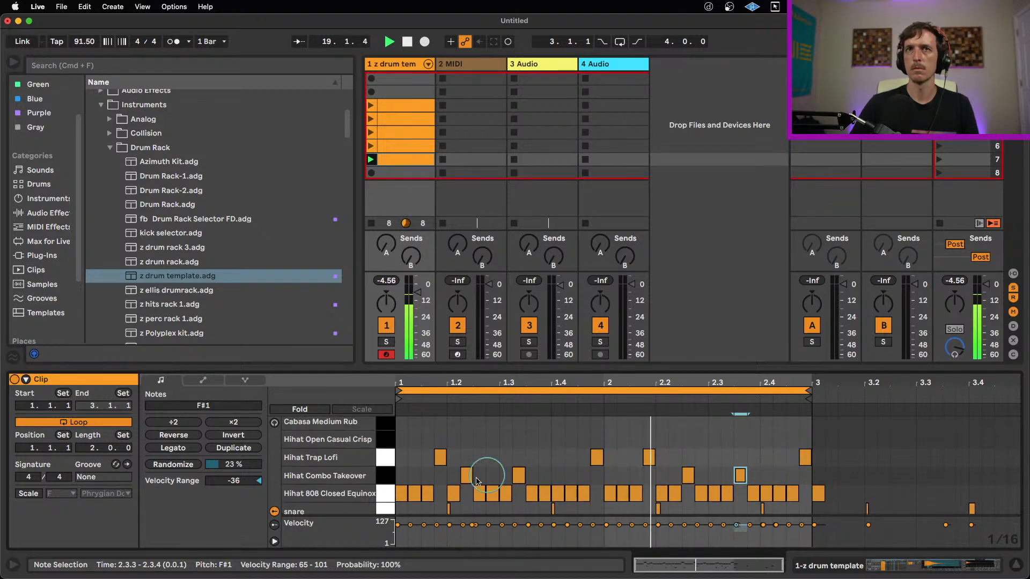
pyautogui.moveTo(415, 493); pyautogui.dragTo(421, 427)
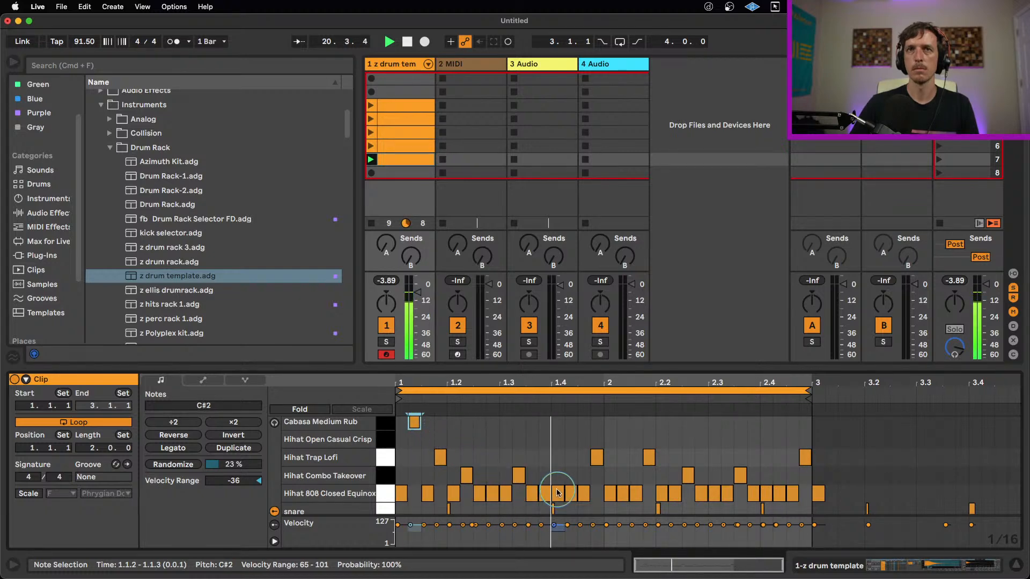
pyautogui.moveTo(570, 491); pyautogui.dragTo(571, 423)
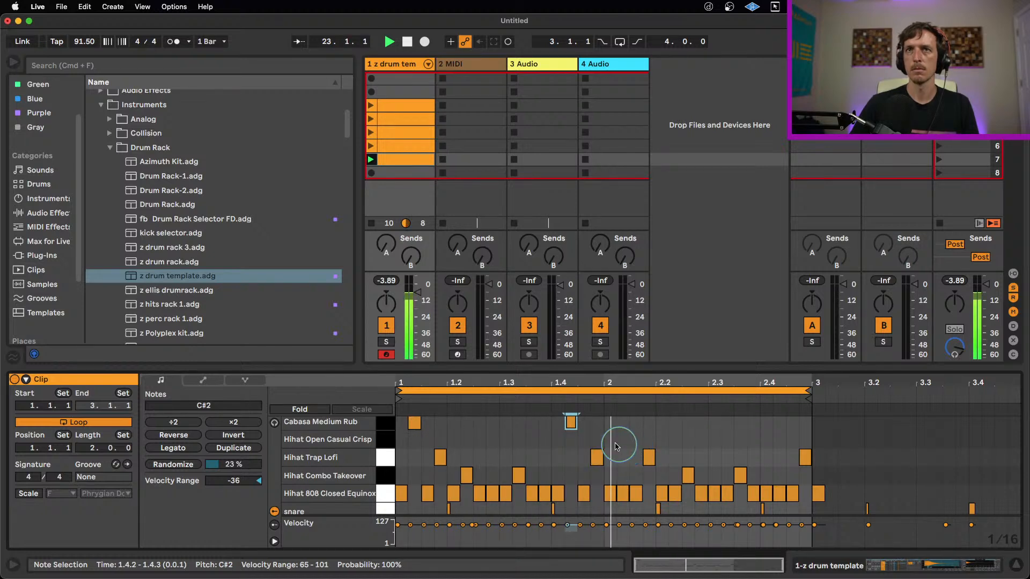
# Step: Shift both Cabasa Medium Rub notes to the Cabasa Short Mid lane and duplicate them into the second bar at 2.1.2 and 2.4.2
pyautogui.scroll(2, 577, 425)
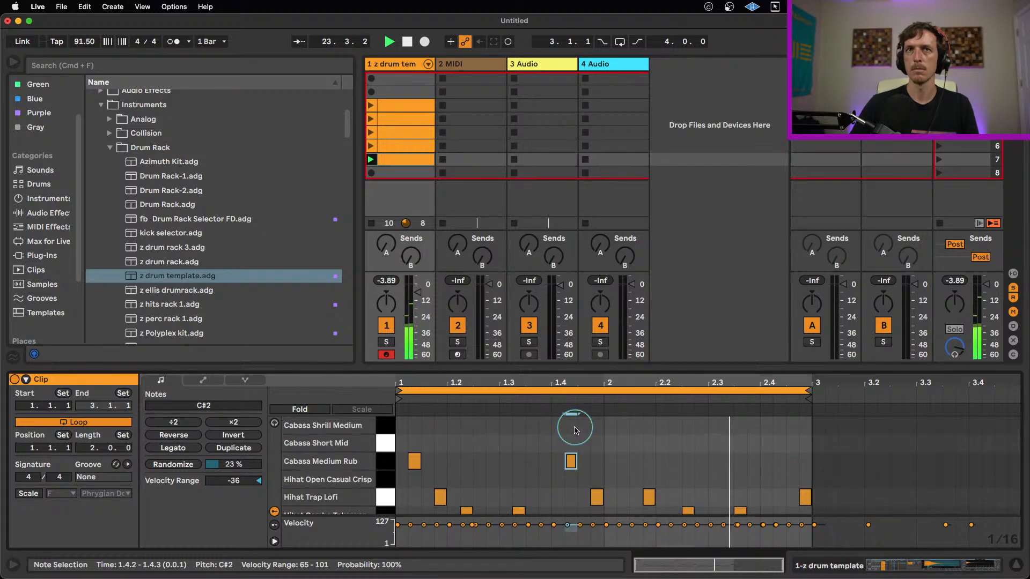
pyautogui.click(383, 464)
pyautogui.press('Up')
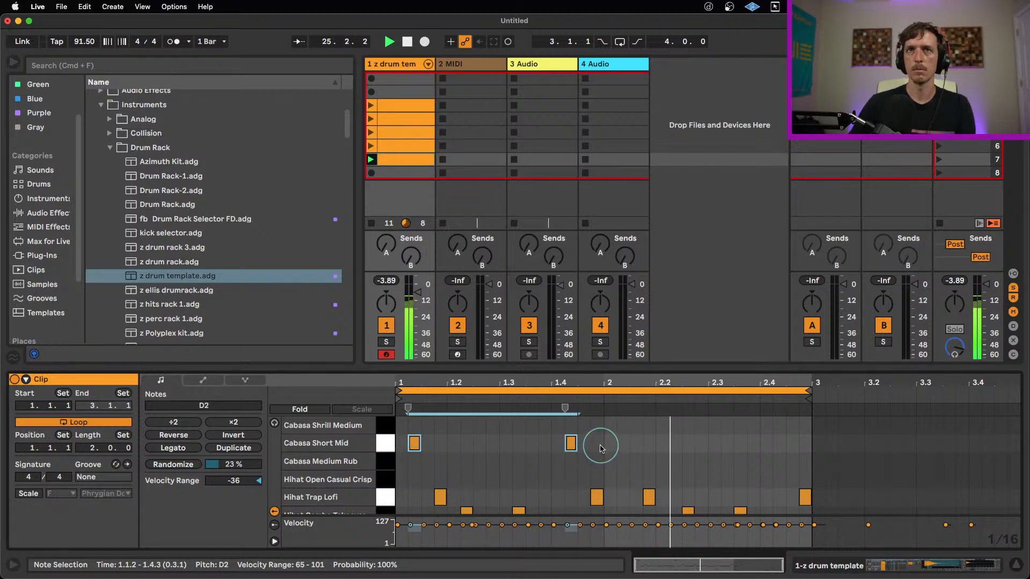
pyautogui.press('Up')
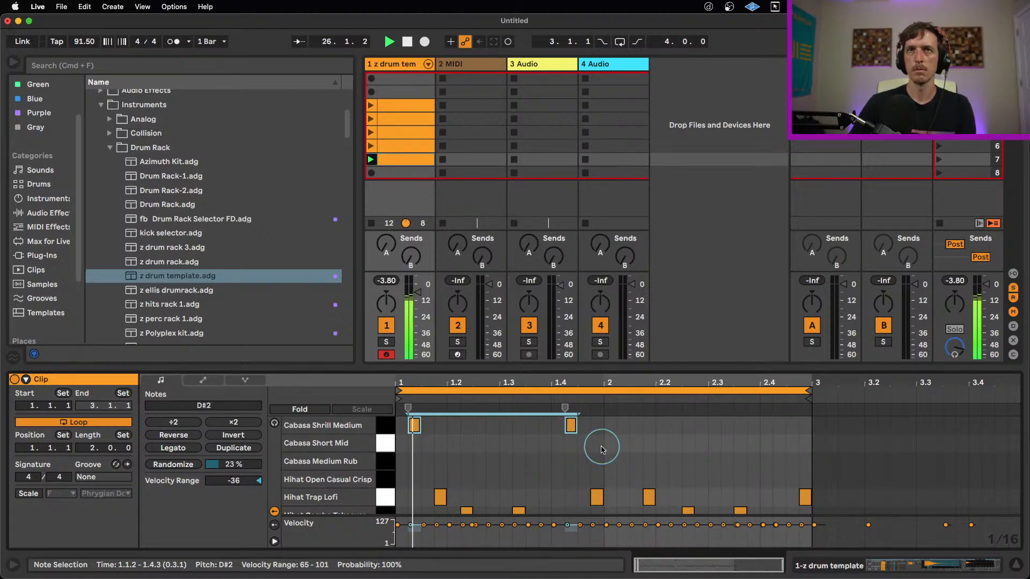
pyautogui.press('Down')
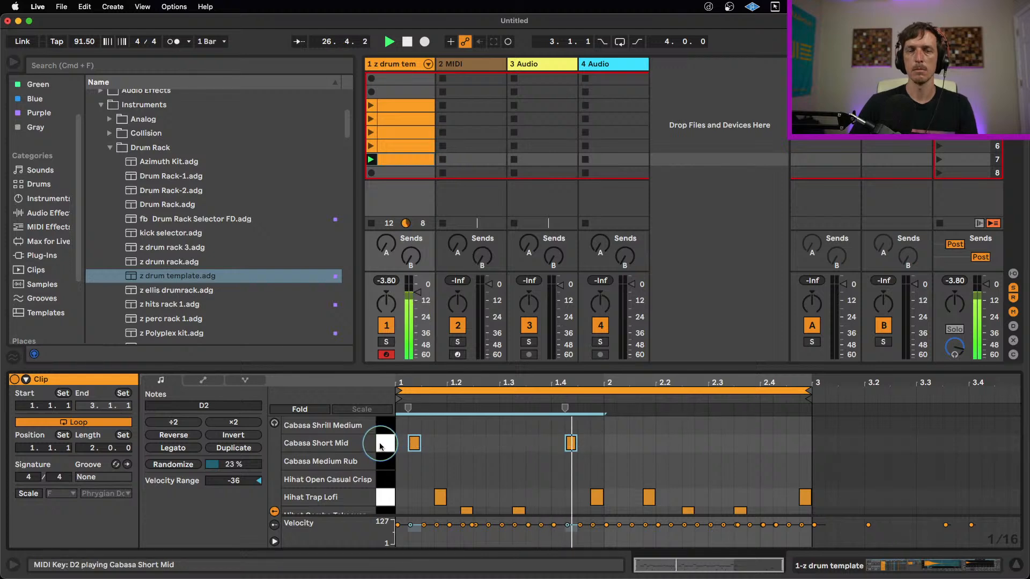
pyautogui.hotkey('ctrl', 'd')
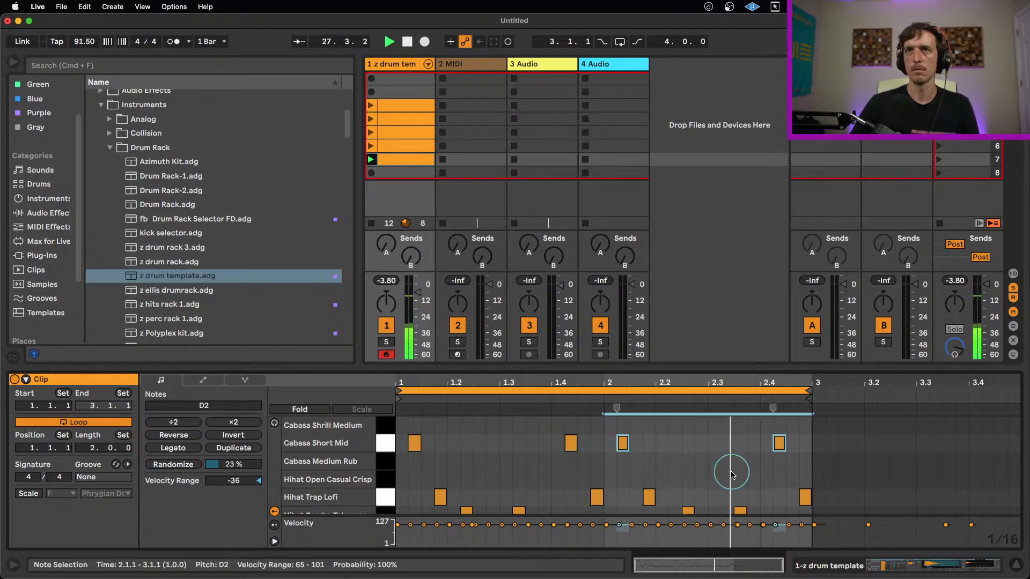
# Step: Move the closed hi-hats at 1.2.4 and 2.3.1 up to the Cabasa Short Mid lane
pyautogui.scroll(-1, 771, 464)
pyautogui.scroll(-3, 761, 468)
pyautogui.scroll(1, 523, 440)
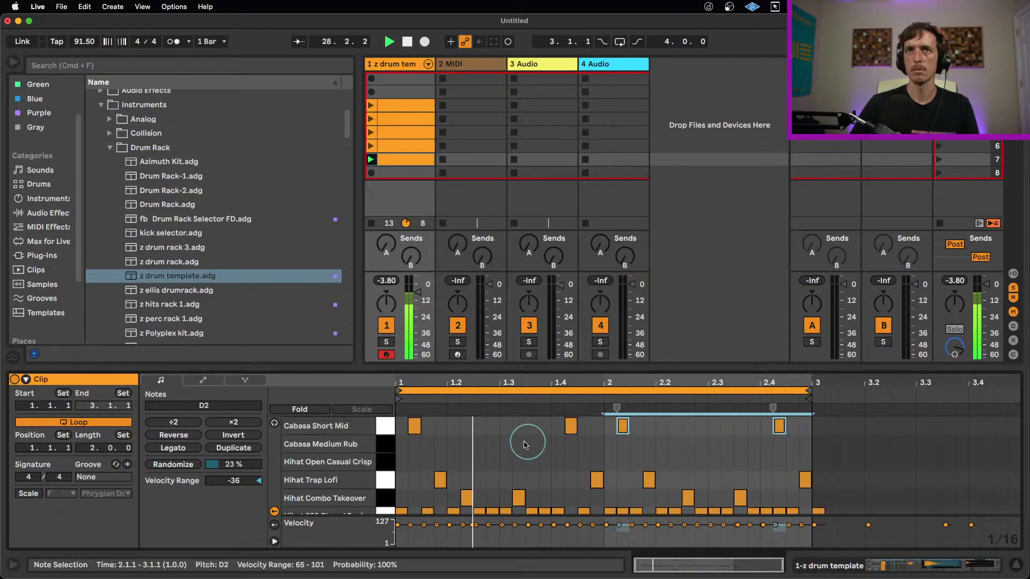
pyautogui.click(496, 512)
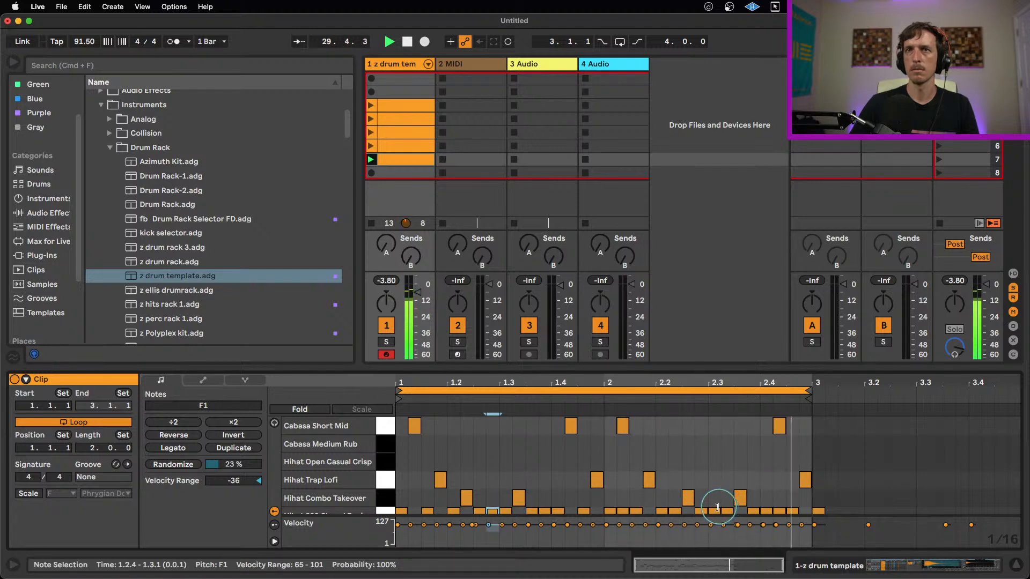
pyautogui.keyDown('shift'); pyautogui.click(717, 510); pyautogui.keyUp('shift')
pyautogui.moveTo(717, 510); pyautogui.dragTo(719, 426)
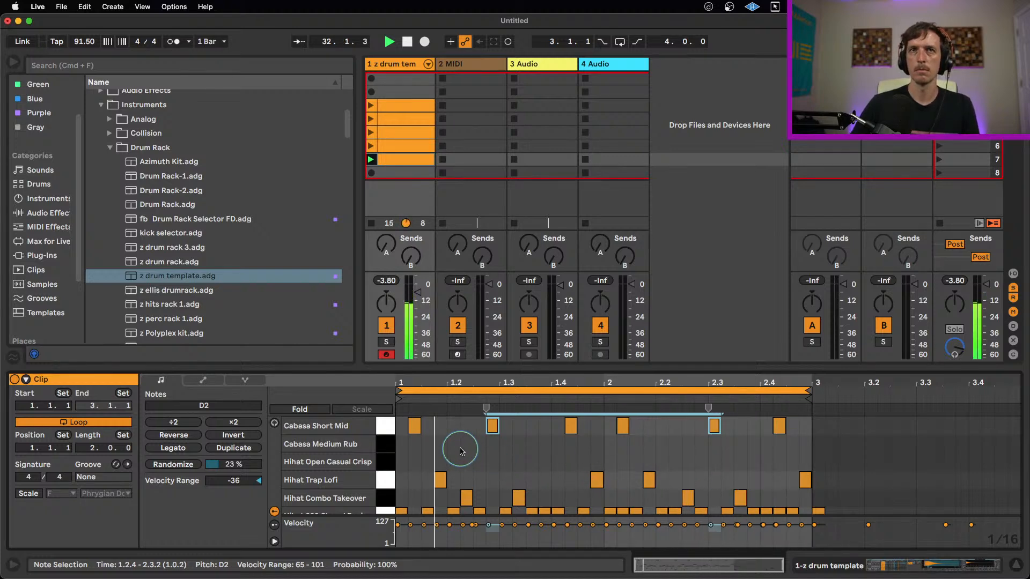
# Step: Try splitting all the Cabasa Short Mid notes into pairs of thirty-second notes
pyautogui.scroll(-3, 480, 448)
pyautogui.scroll(4, 499, 467)
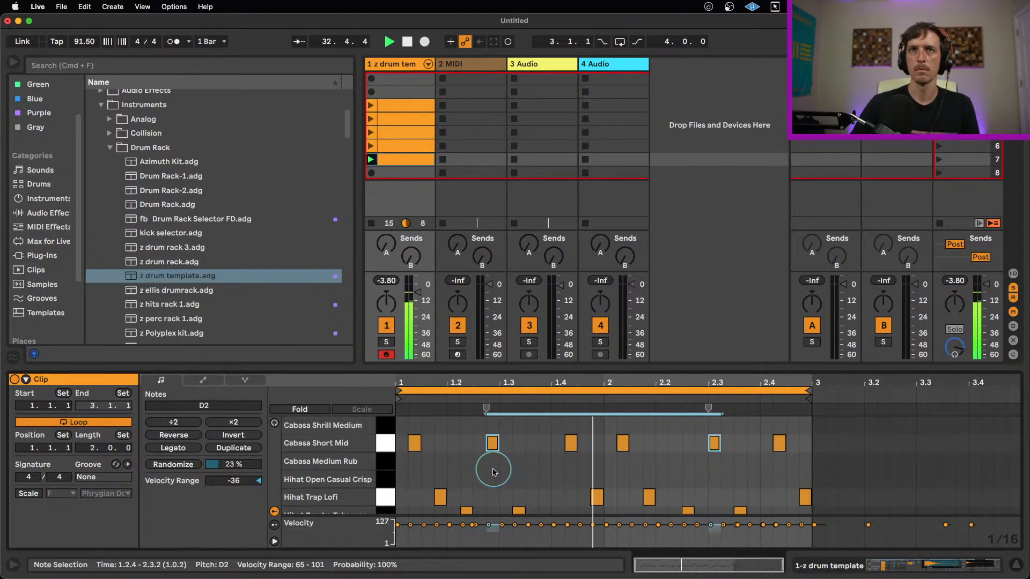
pyautogui.click(394, 446)
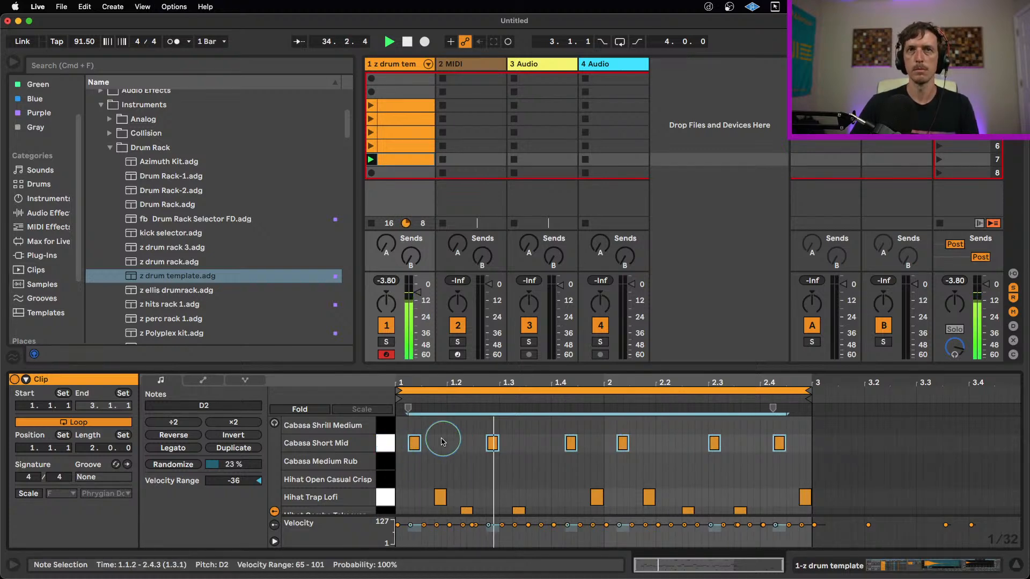
pyautogui.moveTo(421, 443); pyautogui.dragTo(418, 443)
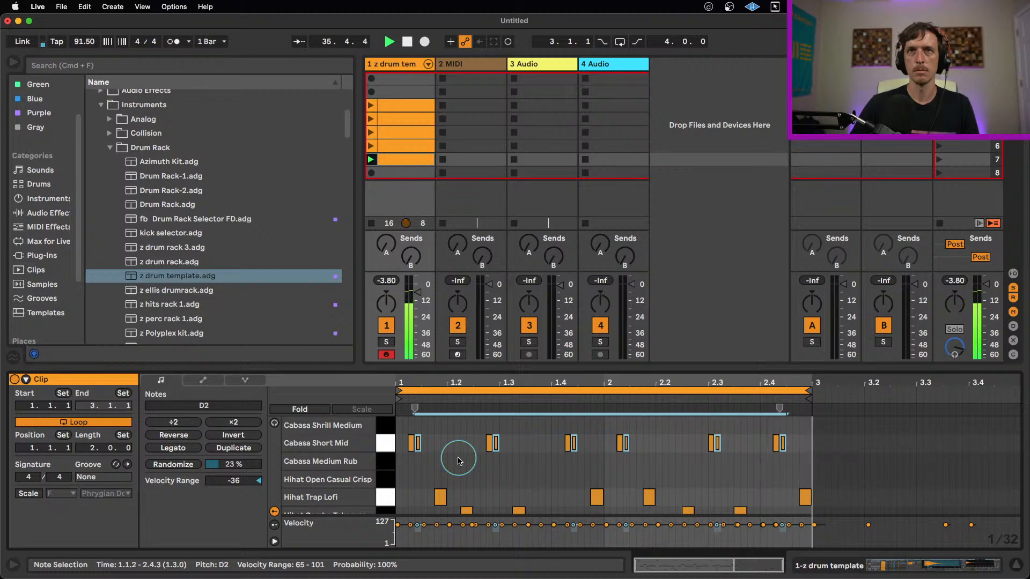
pyautogui.press('super+z')
pyautogui.press('super+z')
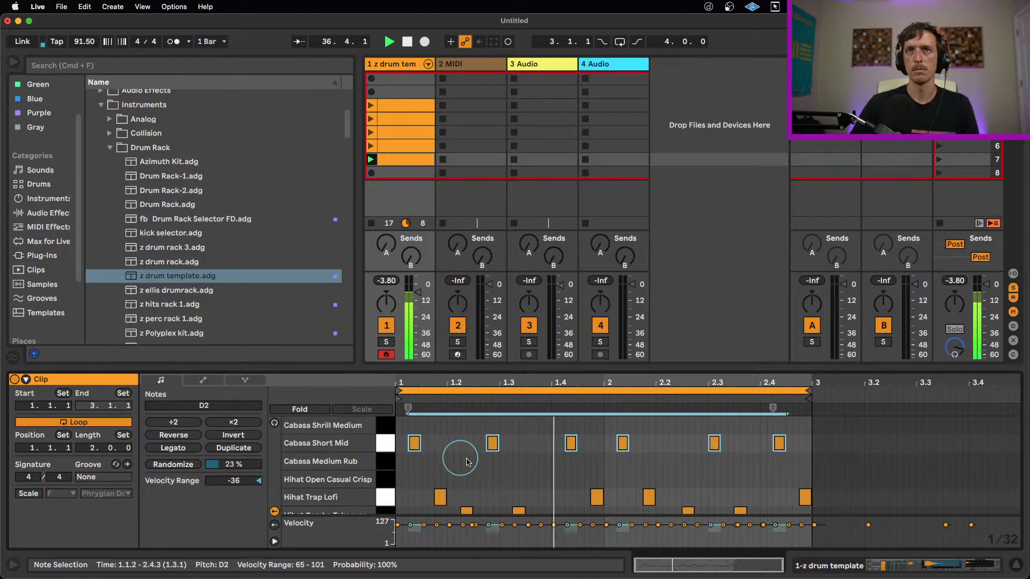
# Step: Move the closed hi-hat at 2.4.3 up to the Cabasa Short Mid lane and audition the loop
pyautogui.click(783, 444)
pyautogui.click(785, 462)
pyautogui.scroll(-4, 788, 465)
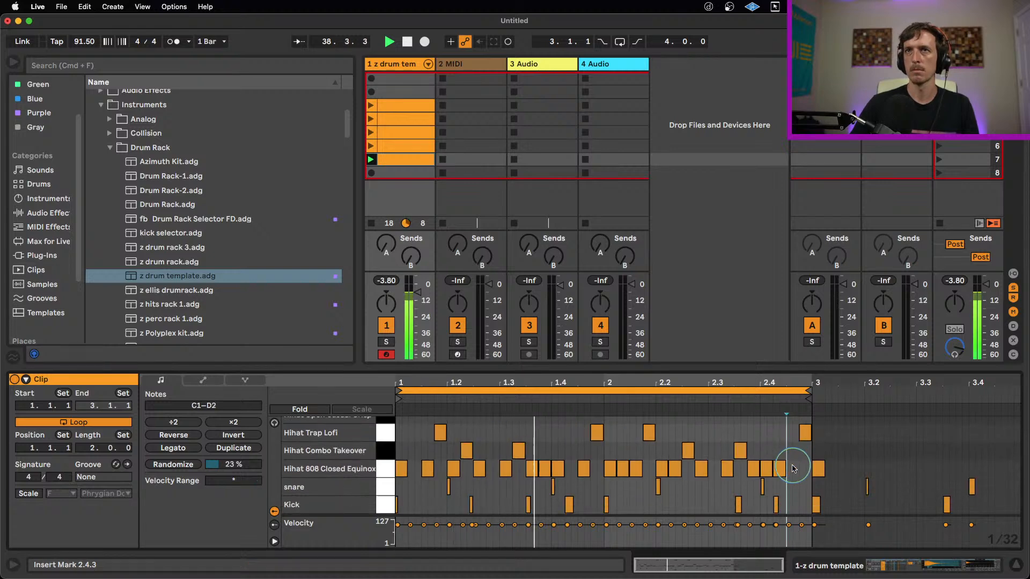
pyautogui.click(749, 470)
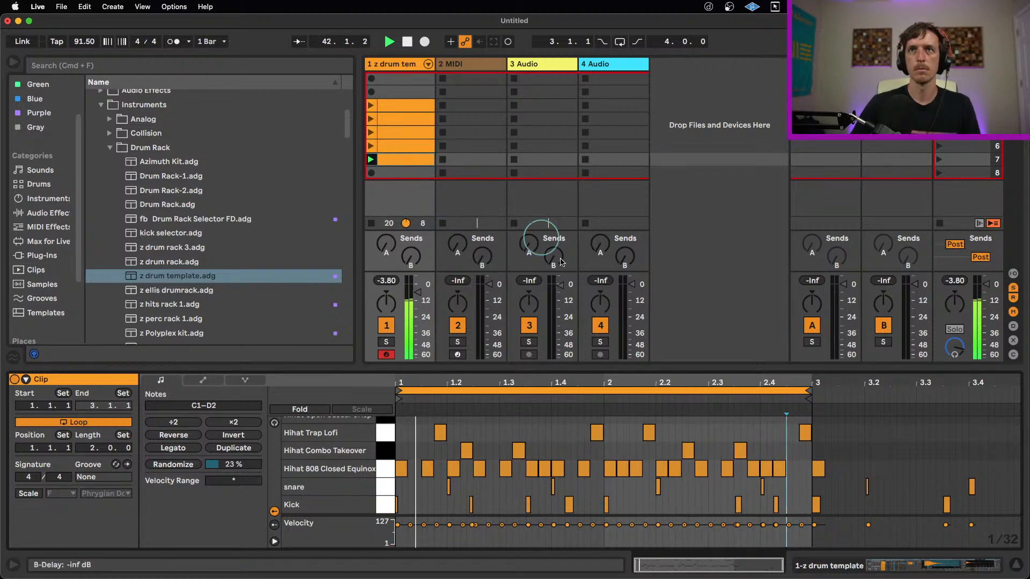
pyautogui.scroll(4, 660, 450)
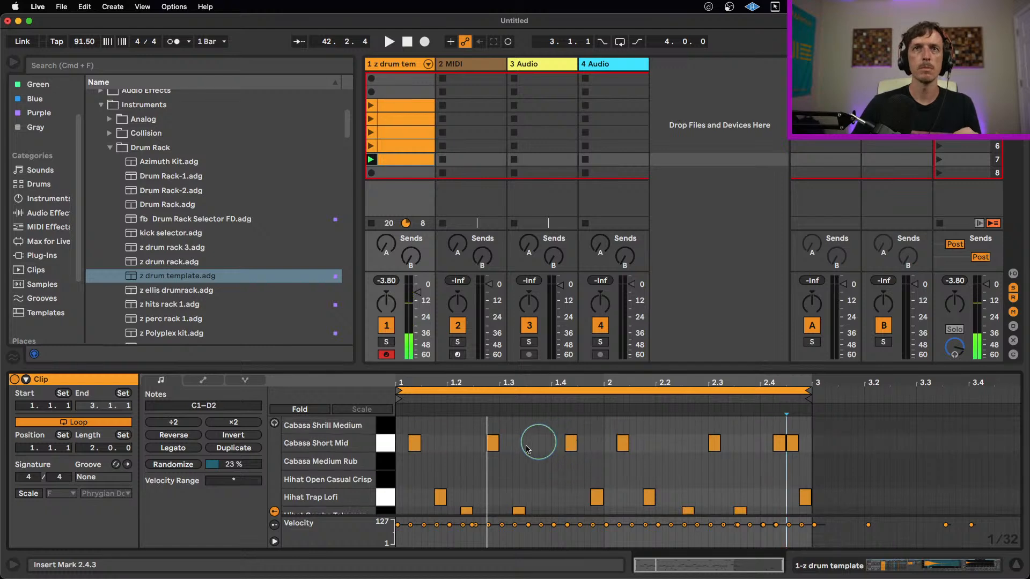
# Step: Load the Swing Logic 16ths 59 groove from the groove library and assign it to the drum clip
pyautogui.click(42, 298)
pyautogui.scroll(-6, 129, 220)
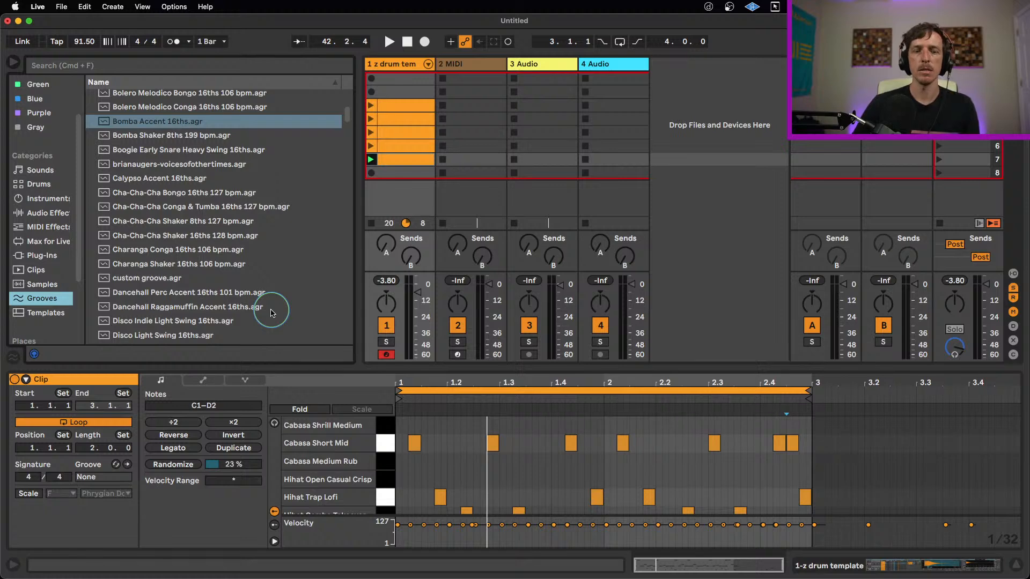
pyautogui.scroll(-10, 145, 150)
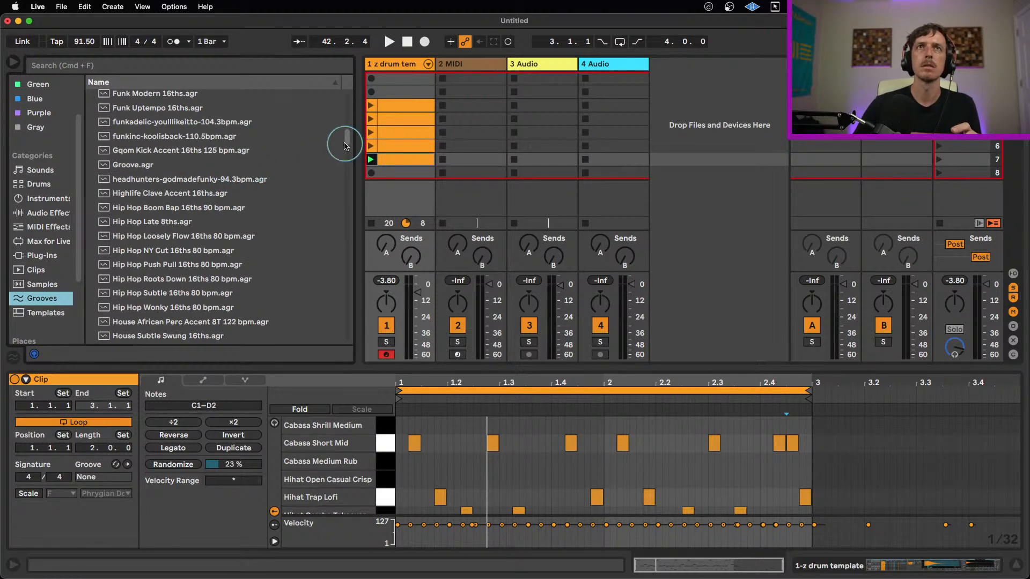
pyautogui.moveTo(347, 142); pyautogui.dragTo(361, 257)
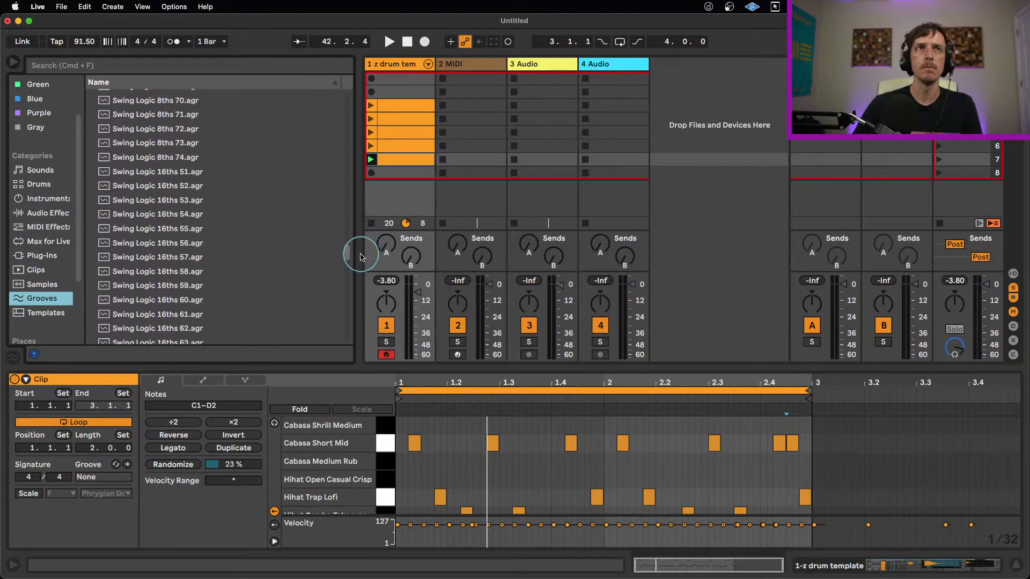
pyautogui.click(165, 286)
pyautogui.doubleClick(164, 288)
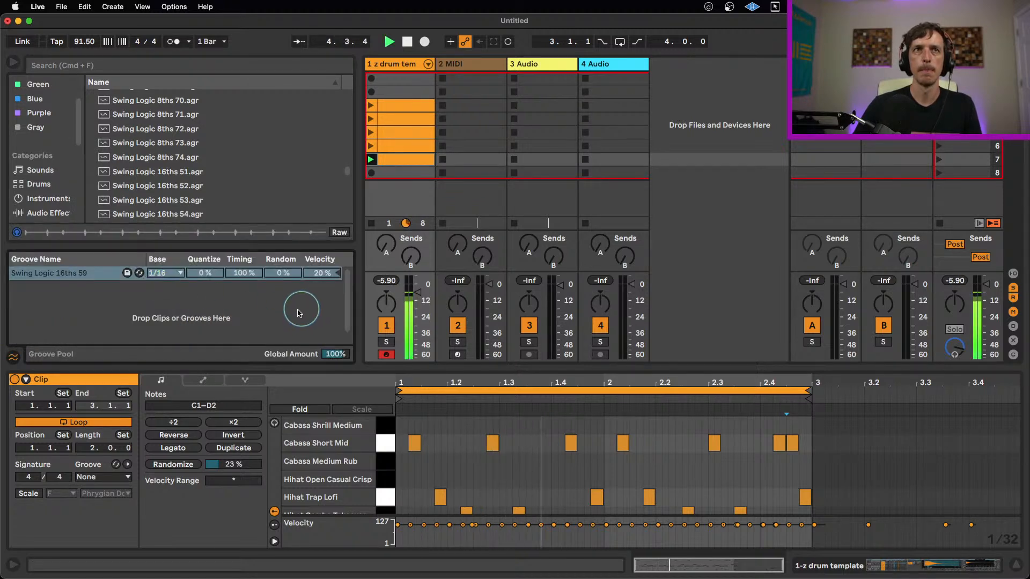
pyautogui.click(103, 477)
pyautogui.click(119, 499)
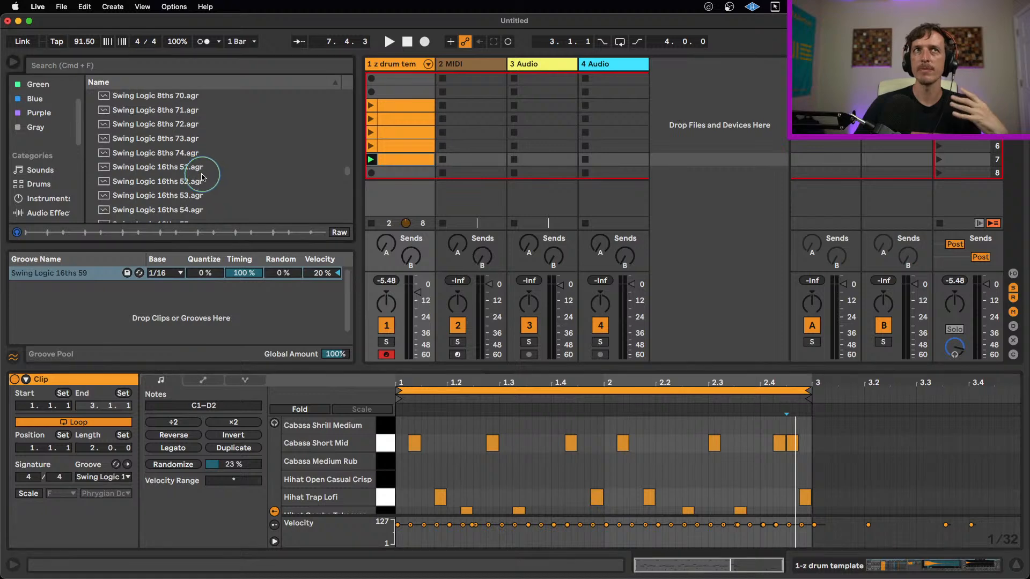
# Step: Load the Swing Logic 16ths 73 groove into the groove pool and assign it to the drum clip
pyautogui.scroll(-5, 205, 177)
pyautogui.scroll(-5, 199, 193)
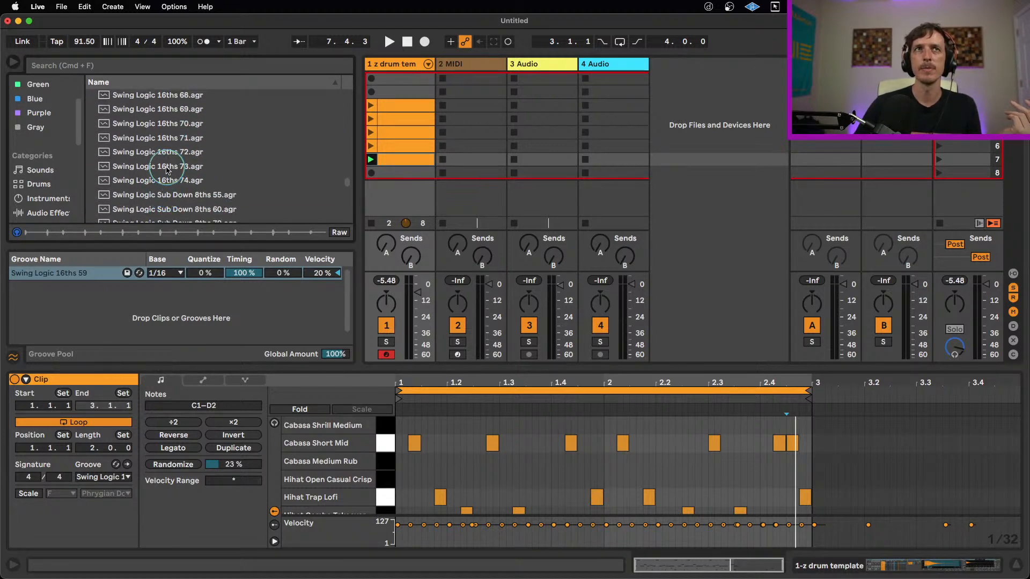
pyautogui.moveTo(168, 171); pyautogui.dragTo(124, 477)
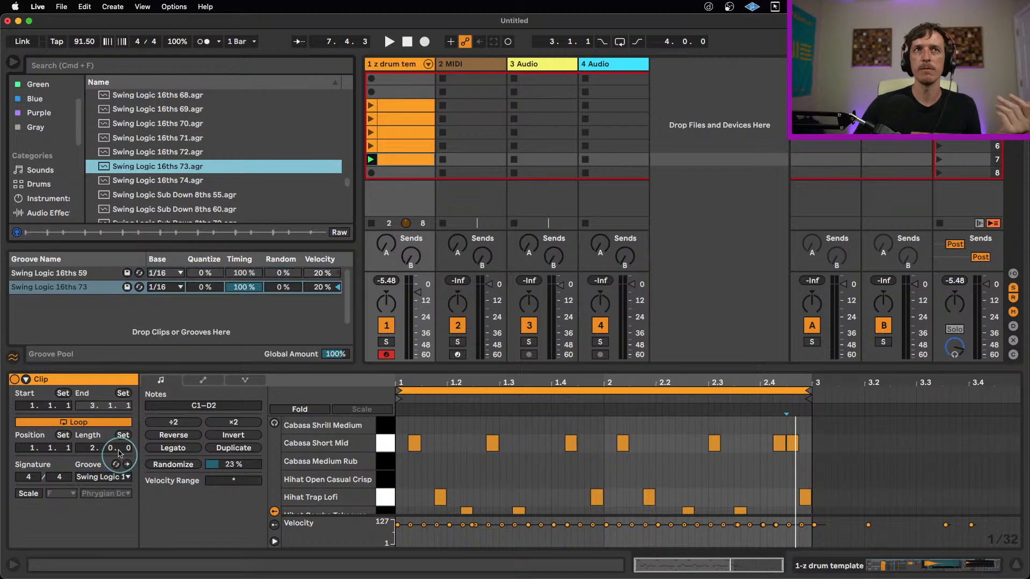
pyautogui.click(126, 478)
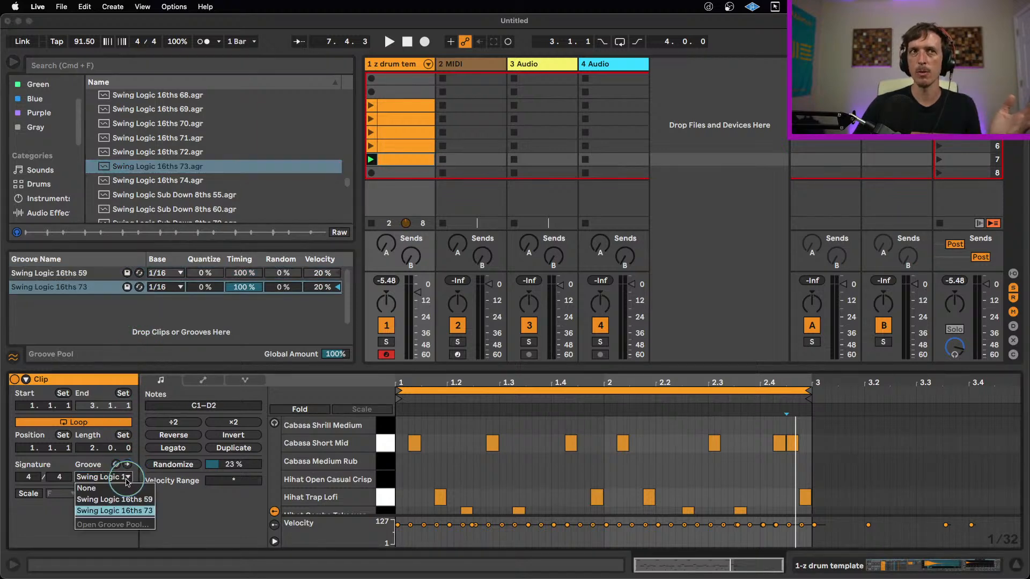
pyautogui.click(126, 478)
# Step: Audition the loop with different timing amounts for the Swing Logic 16ths 73 groove and settle on 39%
pyautogui.click(248, 284)
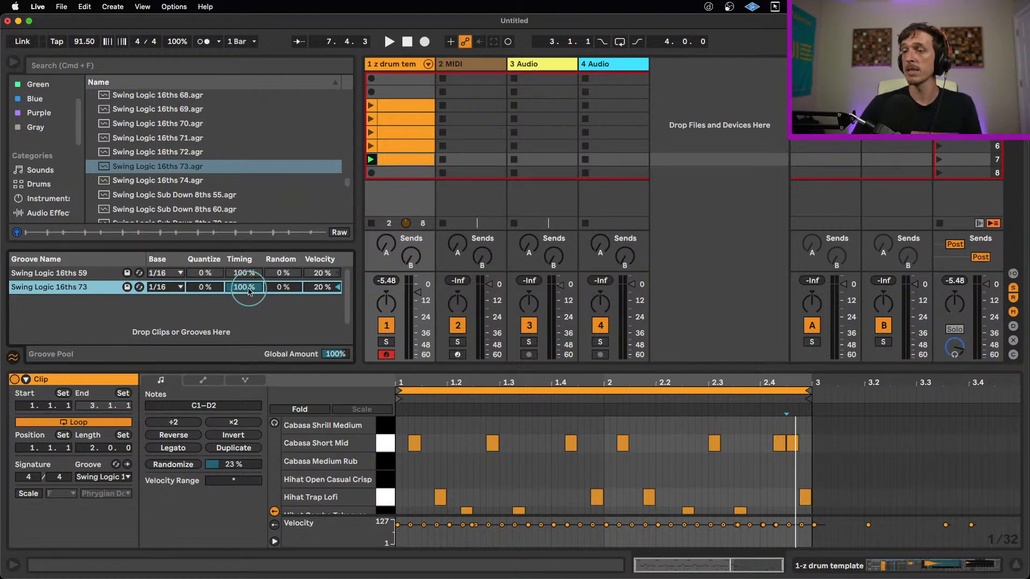
pyautogui.press('space')
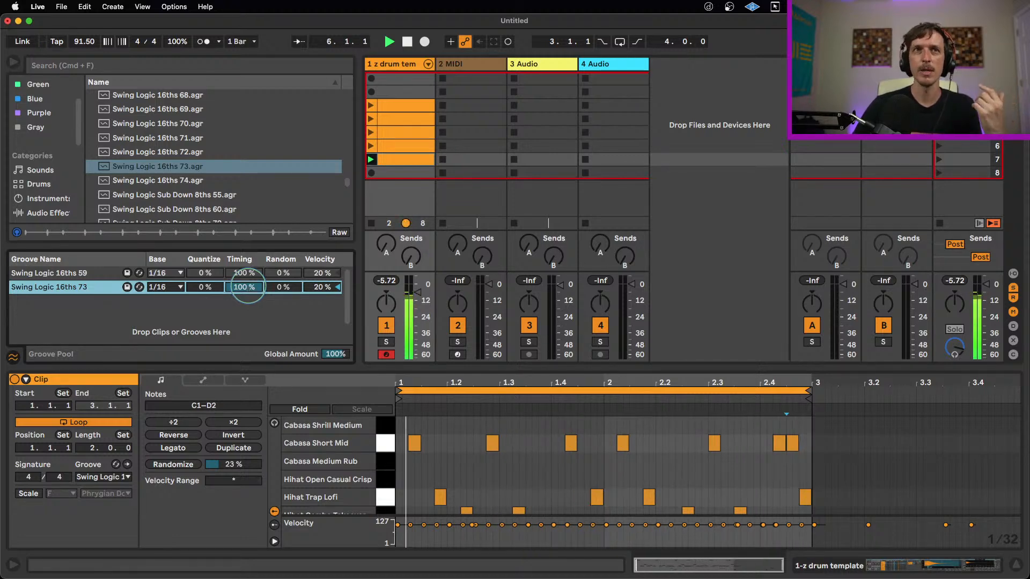
pyautogui.moveTo(248, 285); pyautogui.dragTo(248, 322)
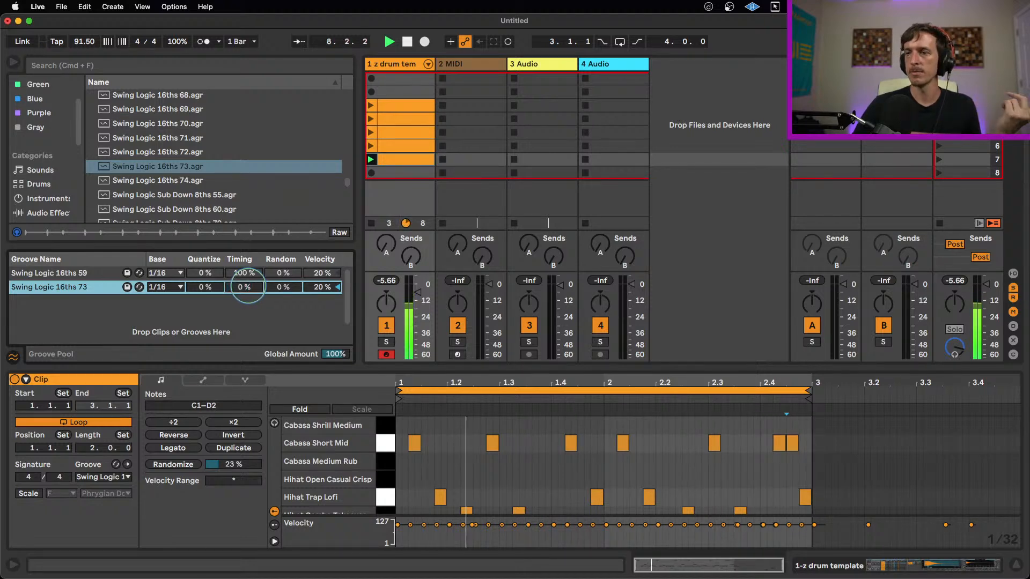
pyautogui.moveTo(248, 286)
pyautogui.mouseDown()
pyautogui.moveTo(248, 273)
pyautogui.moveTo(248, 286)
pyautogui.mouseUp()
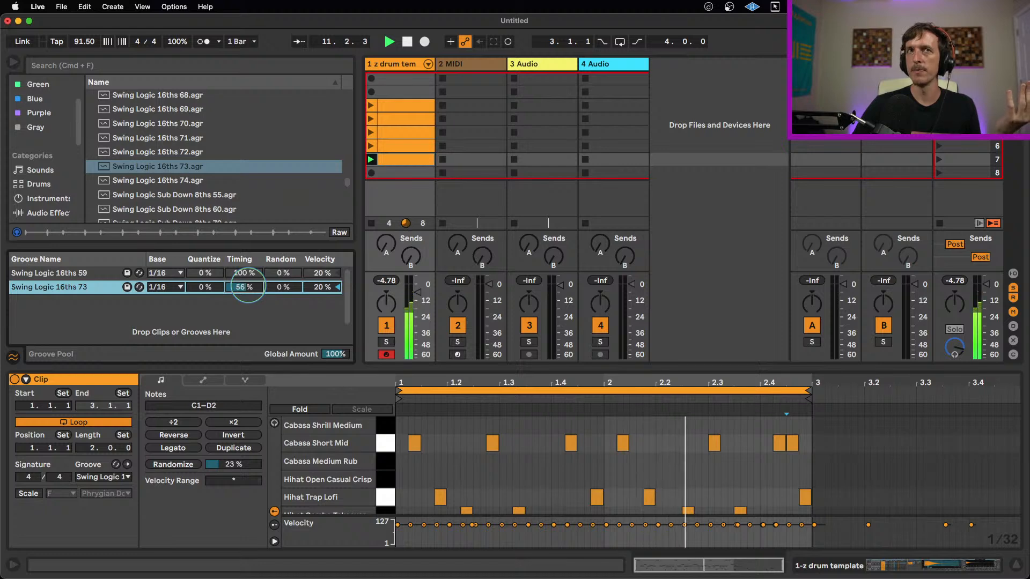
pyautogui.moveTo(247, 286); pyautogui.dragTo(248, 284)
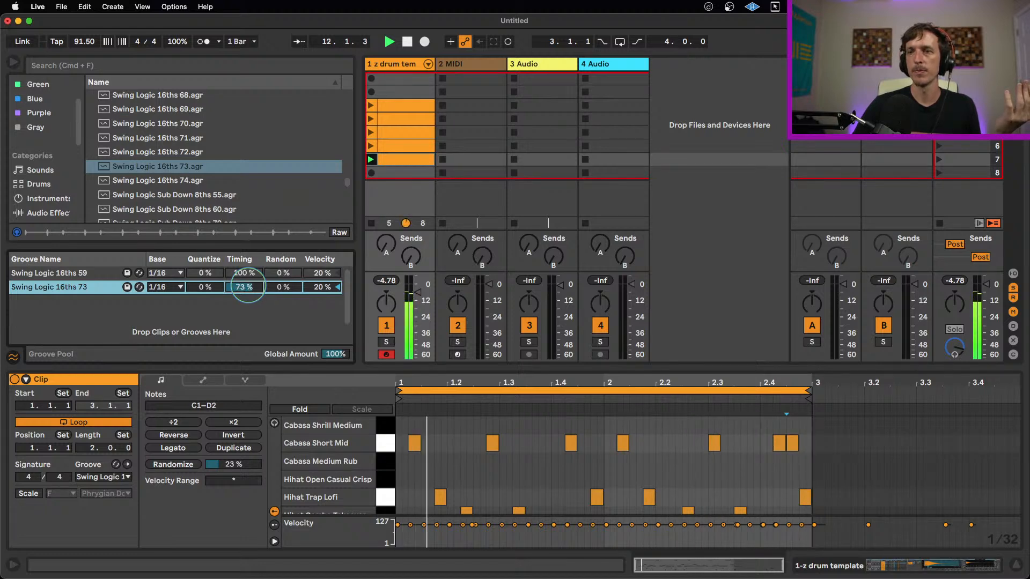
pyautogui.moveTo(248, 286); pyautogui.dragTo(248, 288)
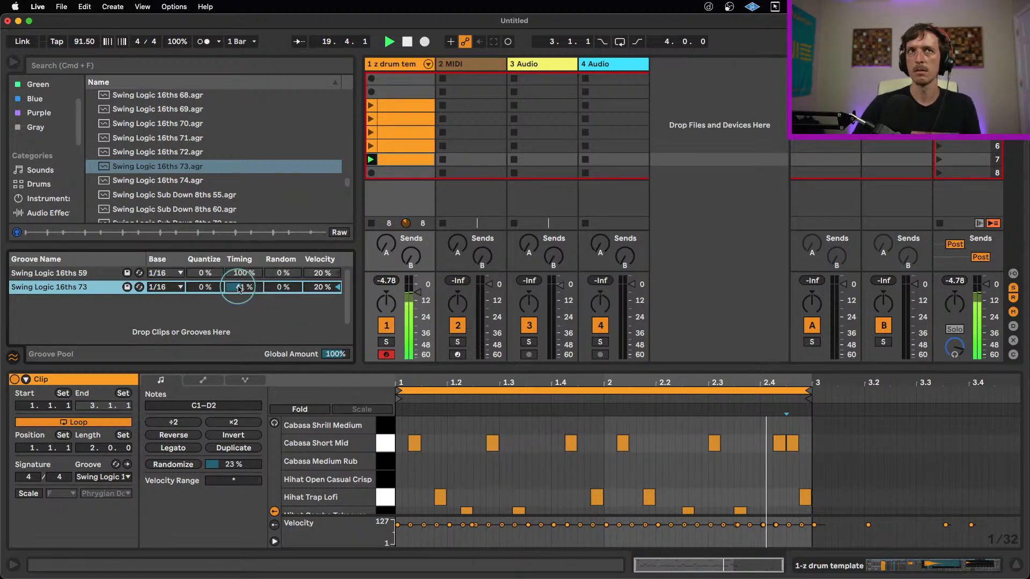
pyautogui.moveTo(240, 284); pyautogui.dragTo(240, 286)
pyautogui.press('space')
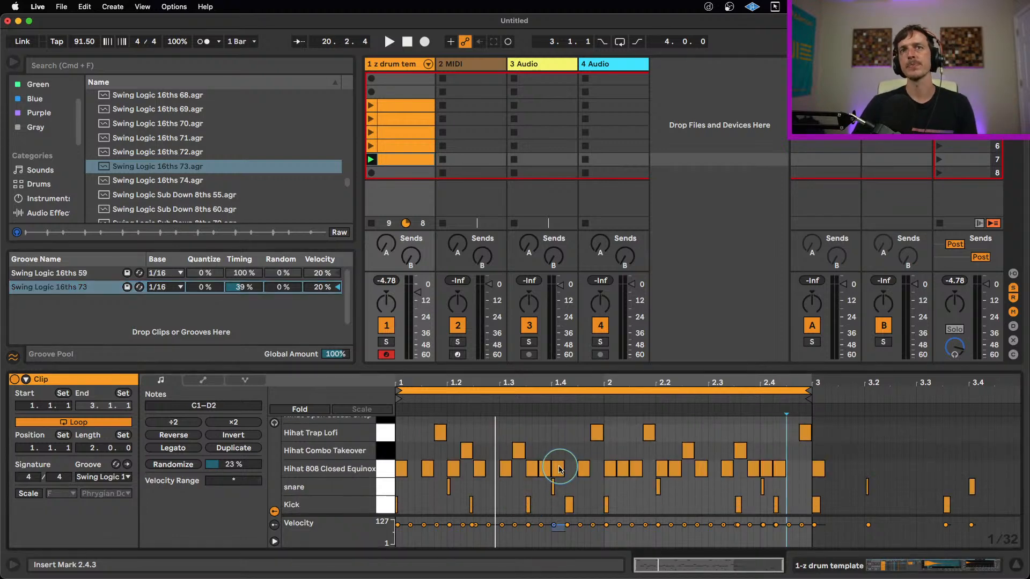
# Step: Review the hi-hat, cabasa, snare and kick lanes of the drum clip and play the loop
pyautogui.scroll(-3, 555, 477)
pyautogui.scroll(-1, 507, 460)
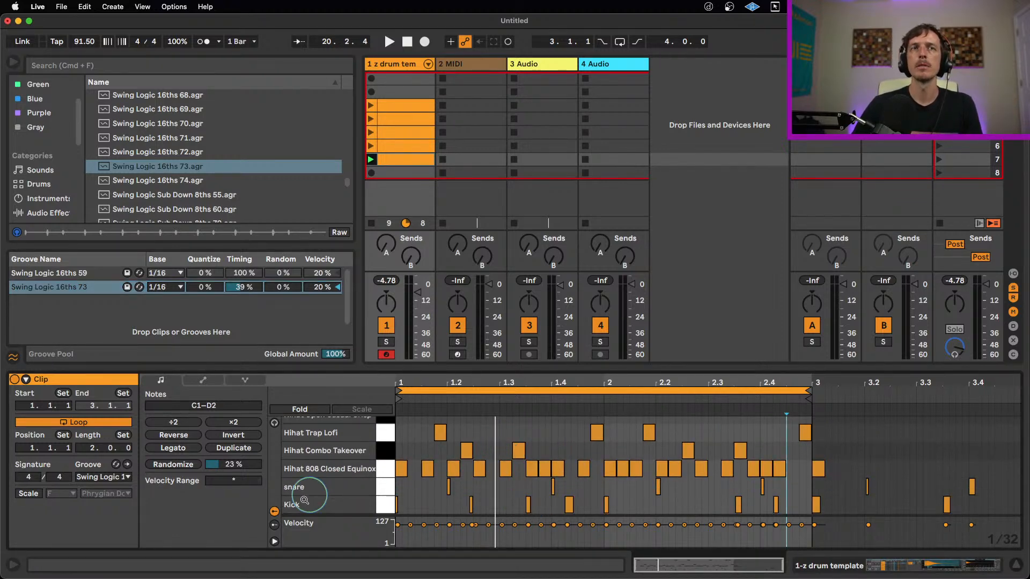
pyautogui.click(386, 469)
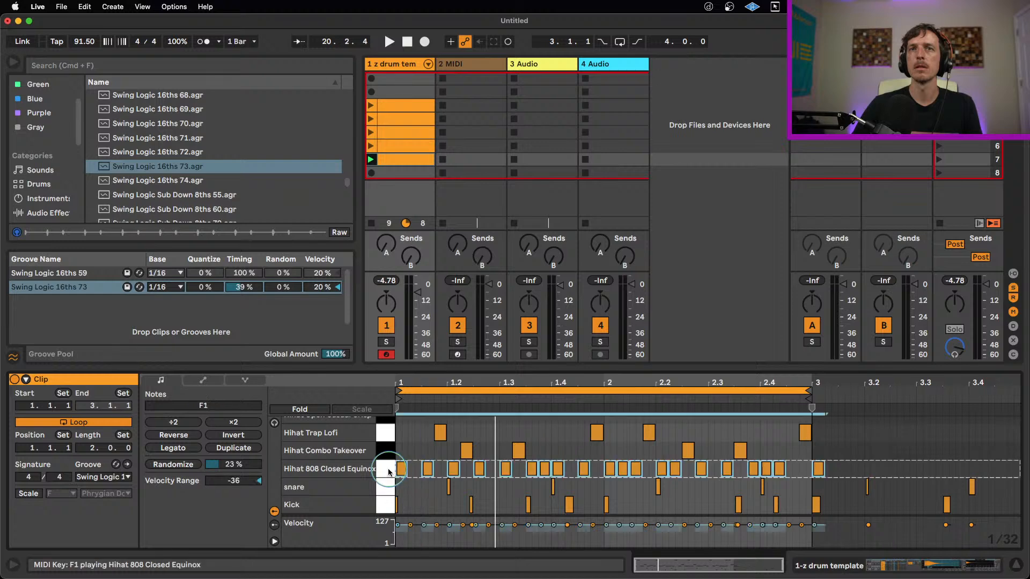
pyautogui.click(411, 454)
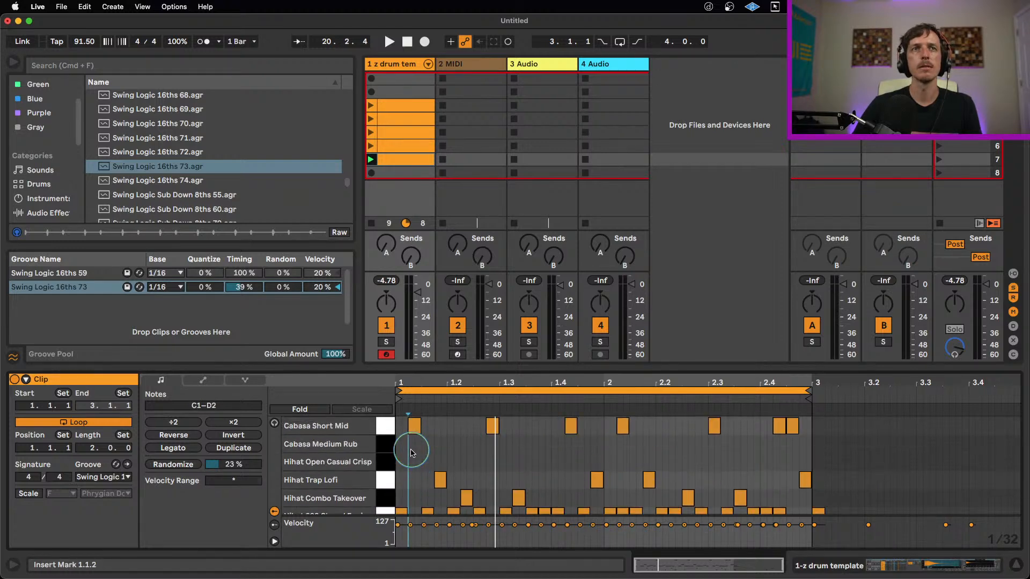
pyautogui.scroll(4, 412, 453)
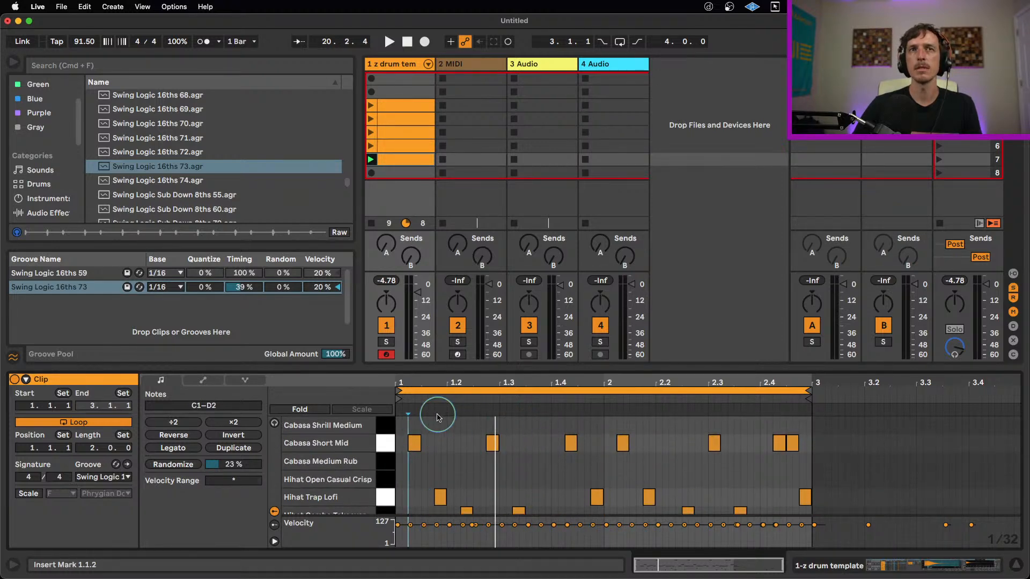
pyautogui.scroll(-4, 481, 439)
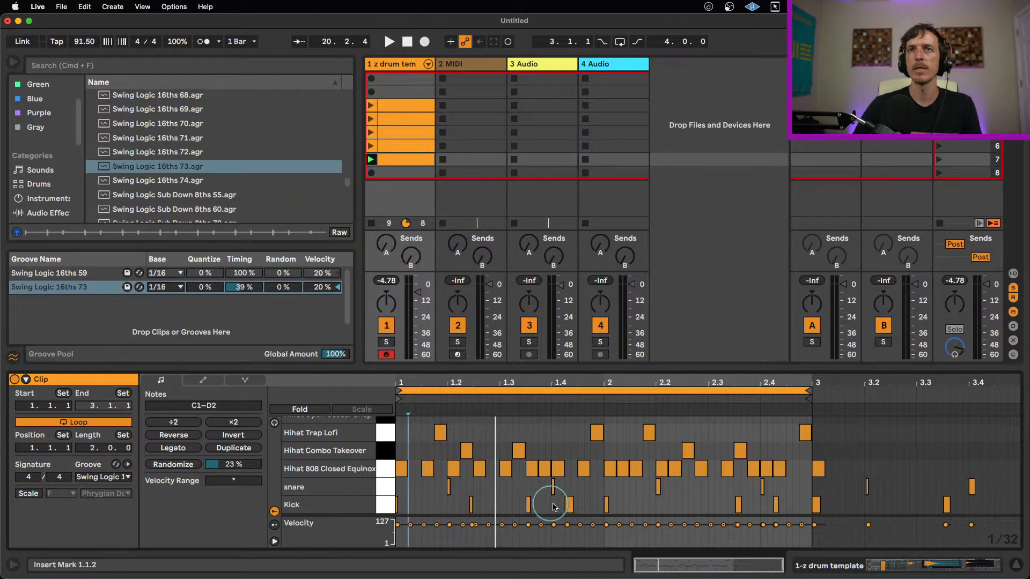
pyautogui.press('space')
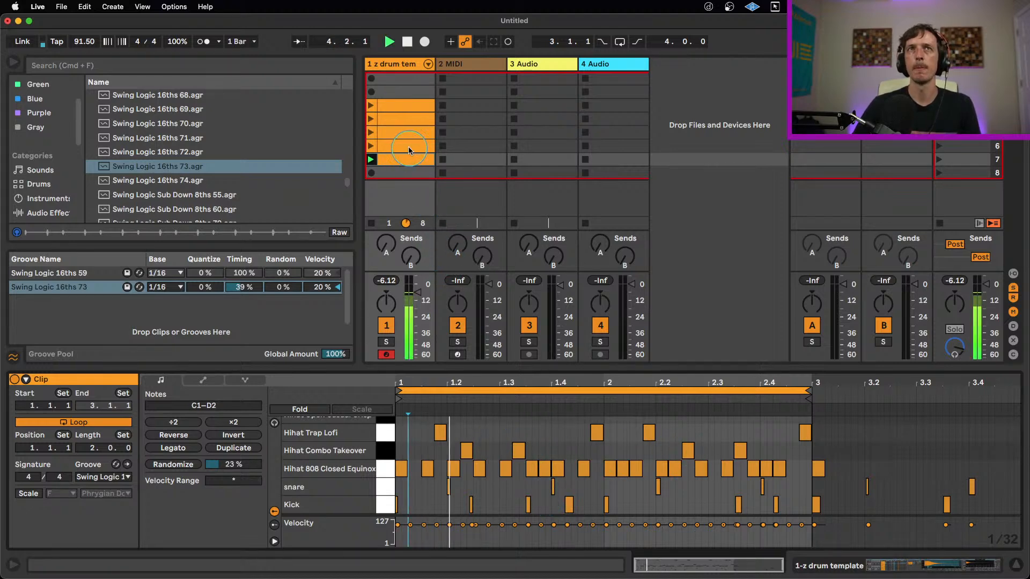
# Step: Delete the four older drum clips and move the newest one up to the second slot of the drum track
pyautogui.click(409, 129)
pyautogui.moveTo(411, 104)
pyautogui.mouseDown()
pyautogui.moveTo(411, 146)
pyautogui.moveTo(411, 119)
pyautogui.mouseUp()
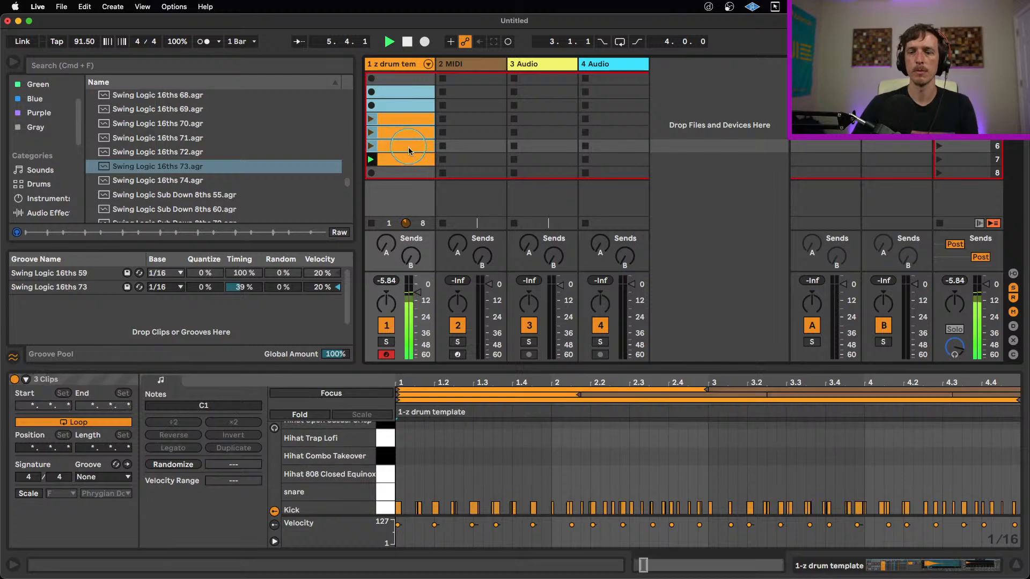
pyautogui.press('Delete')
pyautogui.click(415, 160)
pyautogui.moveTo(411, 163); pyautogui.dragTo(411, 105)
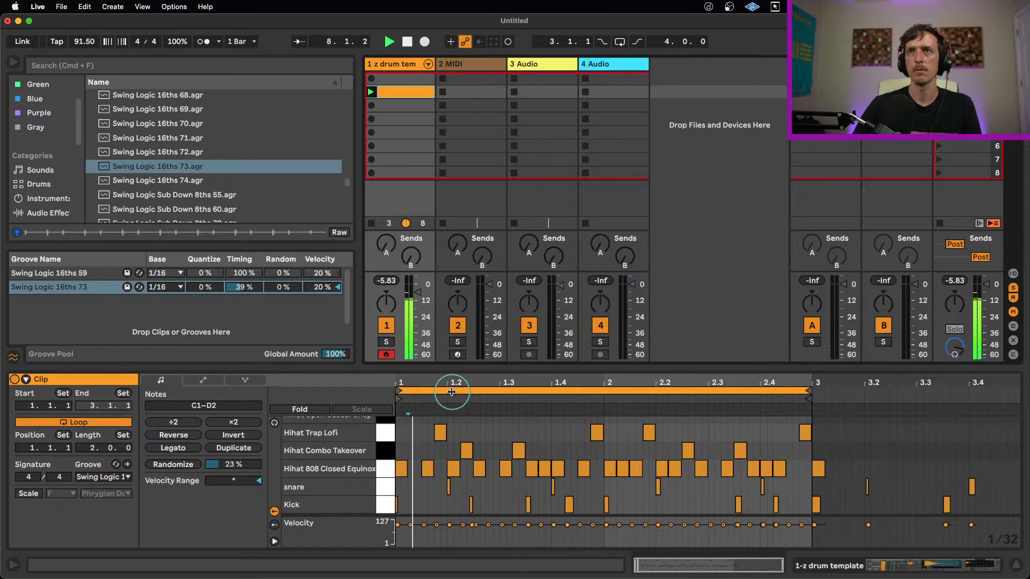
# Step: Hide the groove pool and stop playback
pyautogui.click(13, 357)
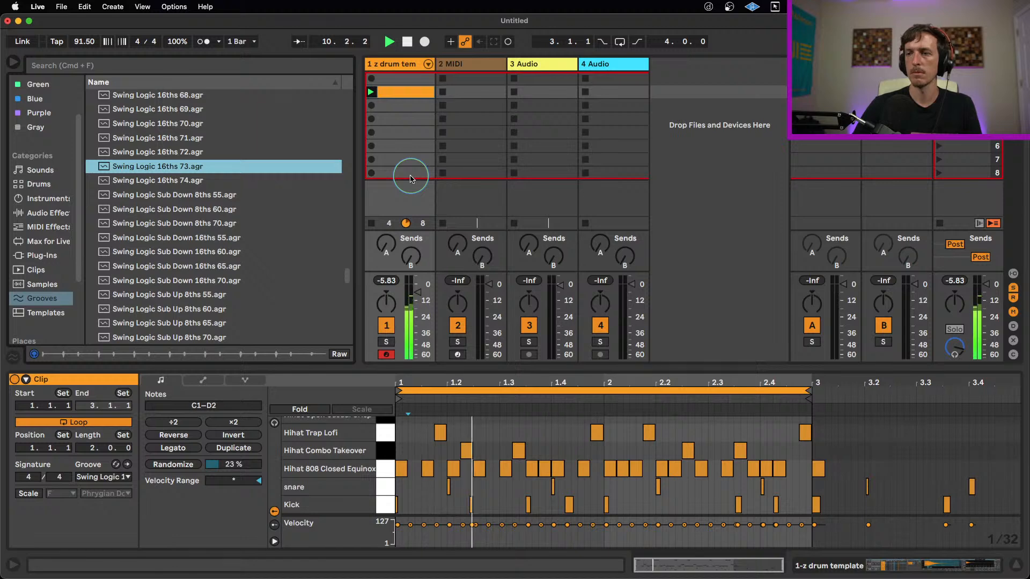
pyautogui.click(417, 121)
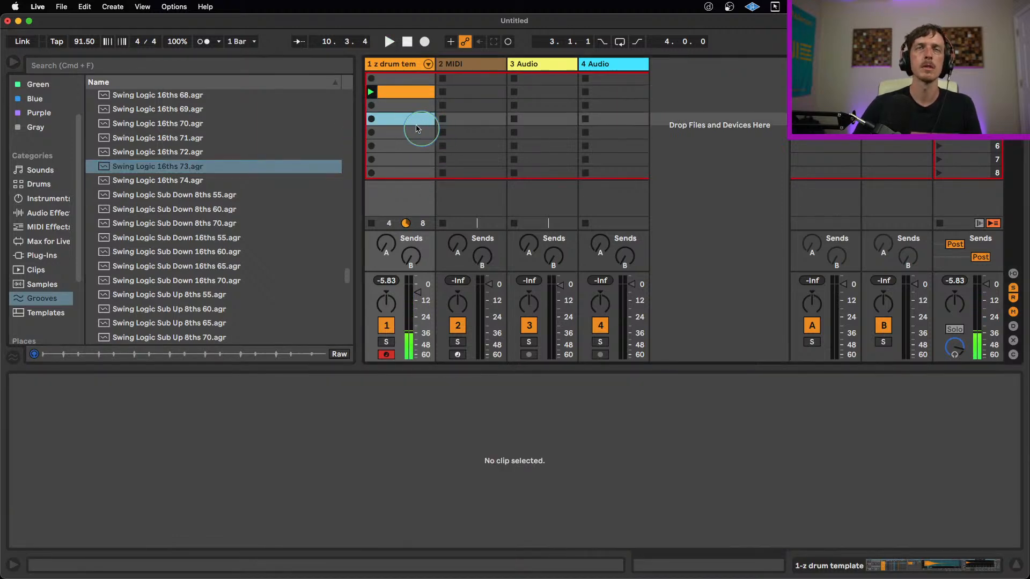
pyautogui.click(413, 93)
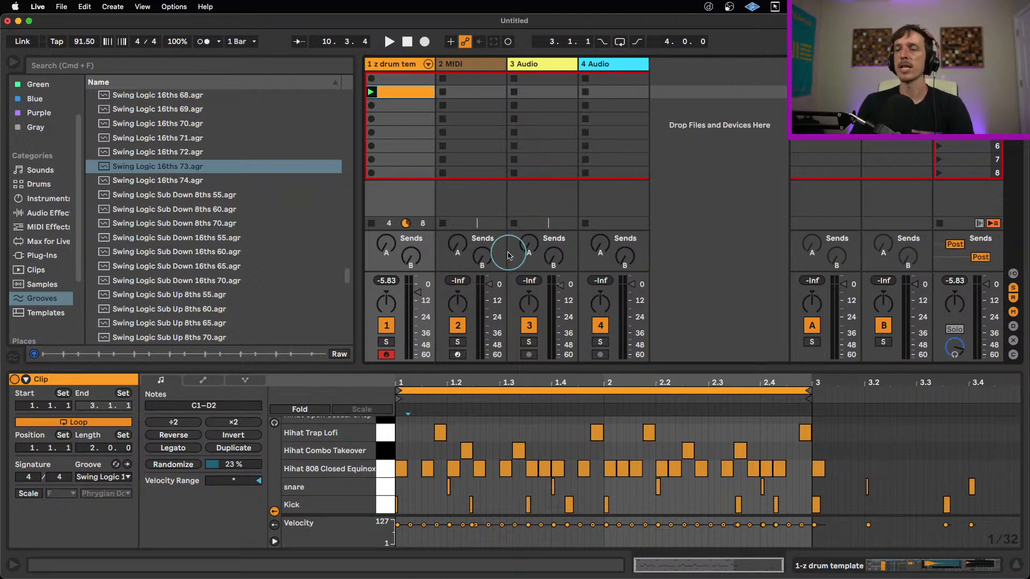
pyautogui.click(432, 118)
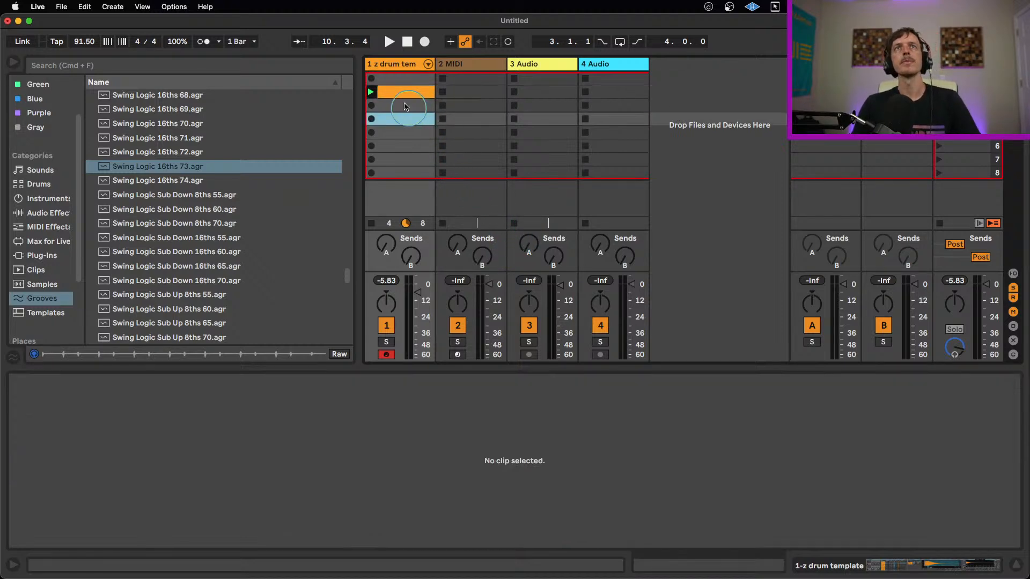
# Step: Duplicate the finished drum clip into the slot below and launch the copy
pyautogui.click(403, 94)
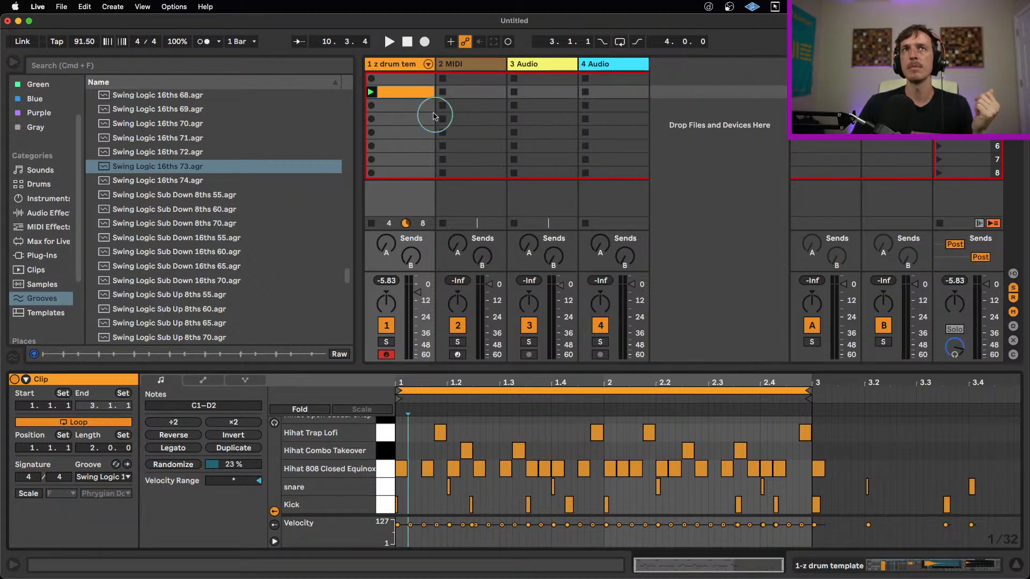
pyautogui.press('super+d')
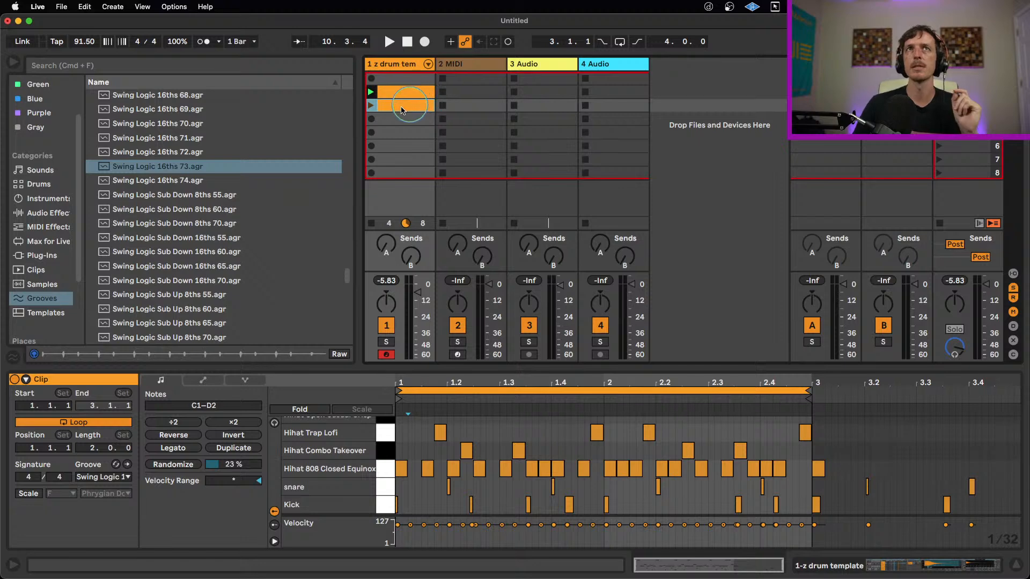
pyautogui.click(370, 105)
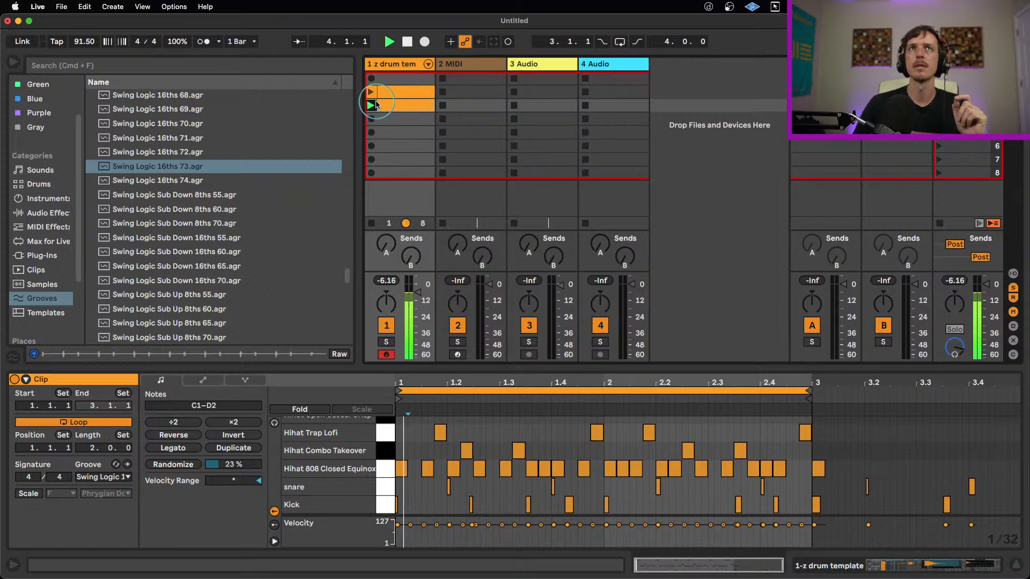
# Step: Deactivate all Hihat 808 Closed Equinox notes in the duplicated clip and audition the loop without them
pyautogui.click(387, 472)
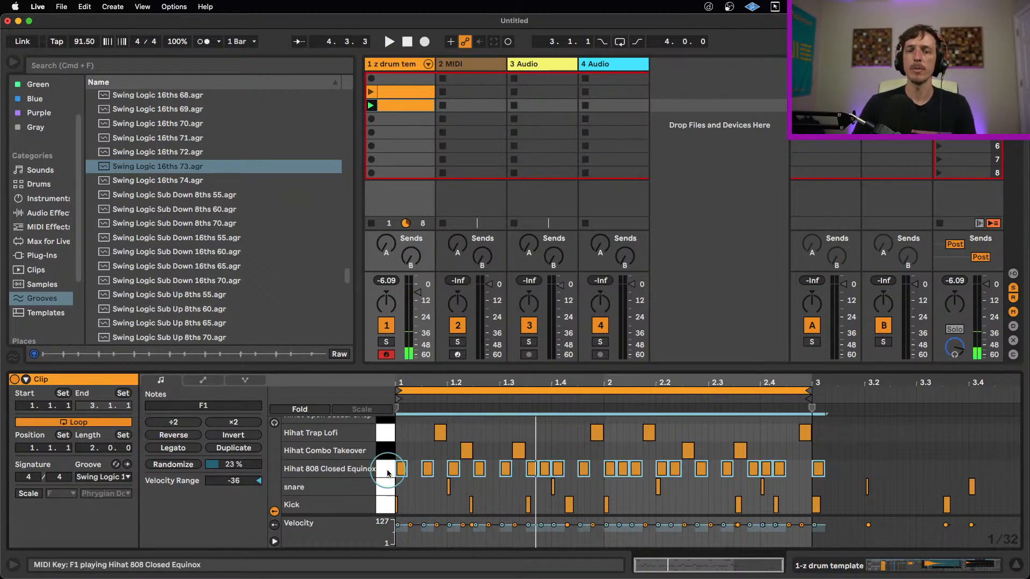
pyautogui.press('space')
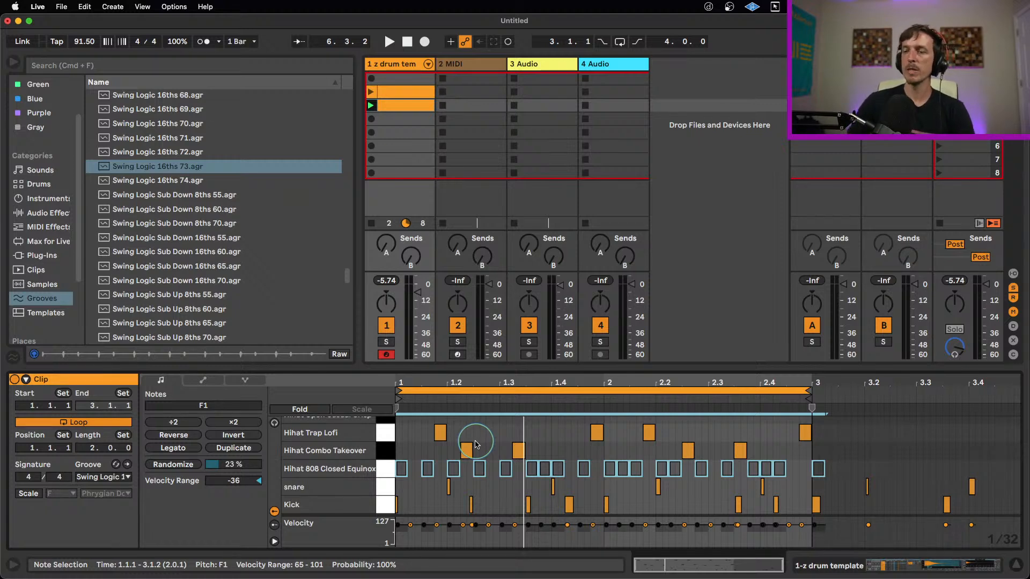
pyautogui.click(531, 450)
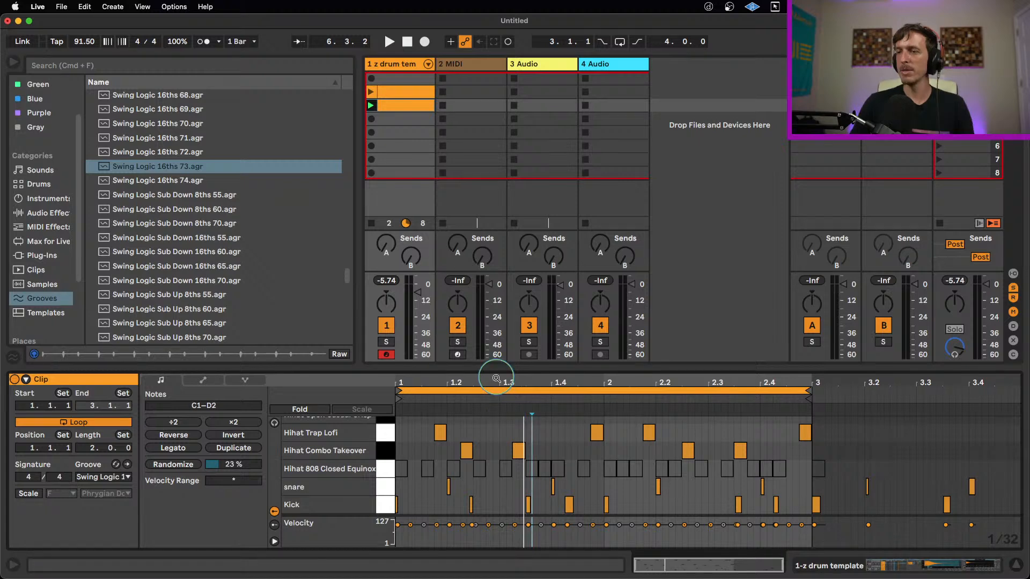
pyautogui.press('space')
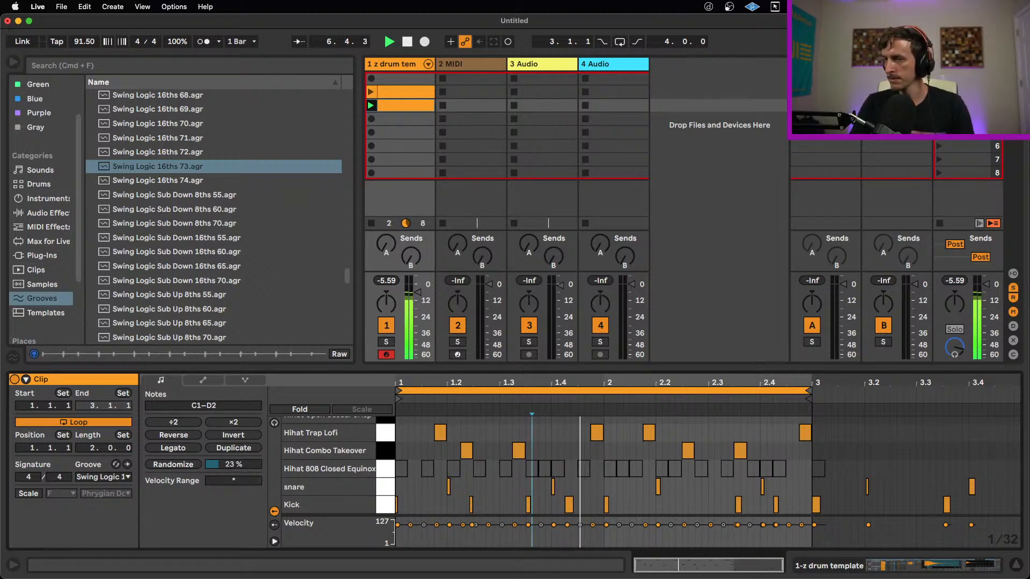
pyautogui.press('space')
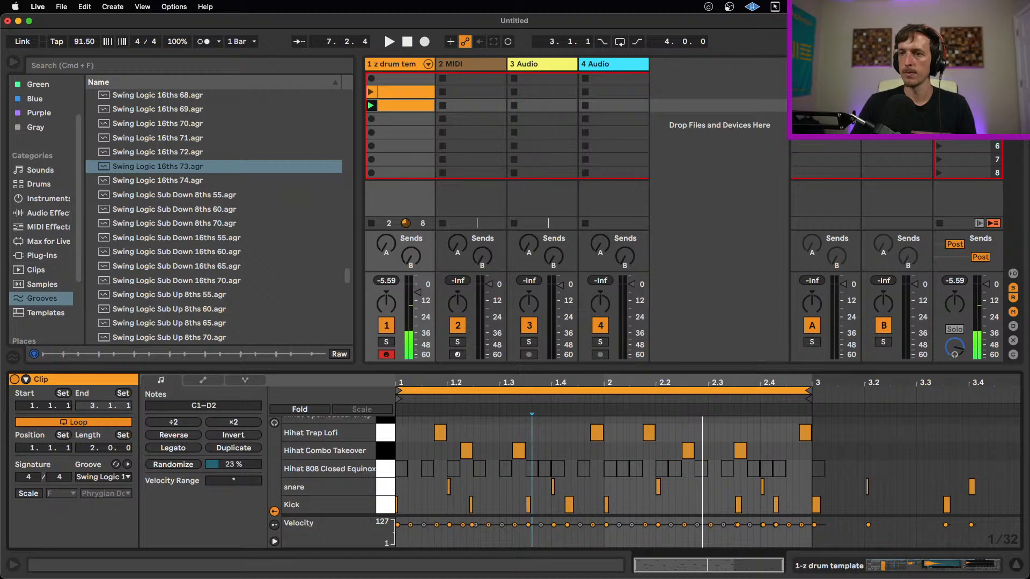